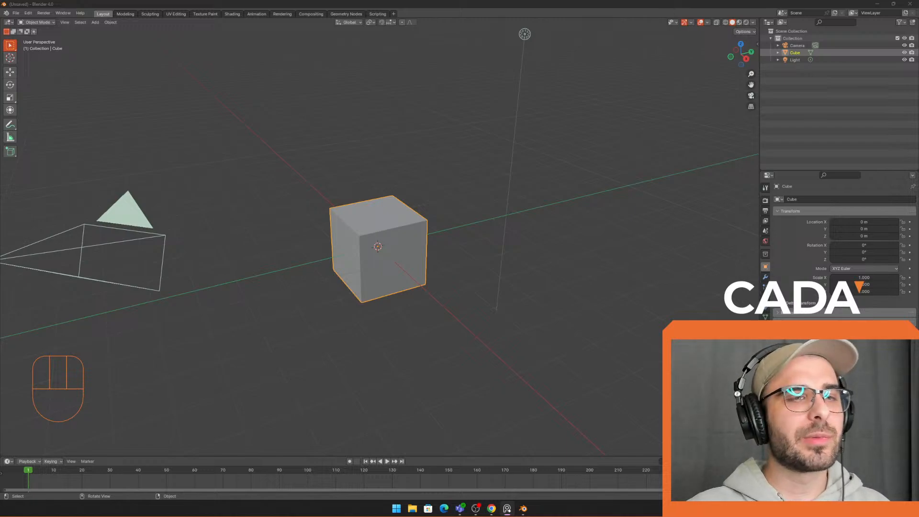
Step: Bring the reference image board over the 3D viewport and enlarge its window to fit all the animal figurine photos
right_drag(0, 156, 364, 211)
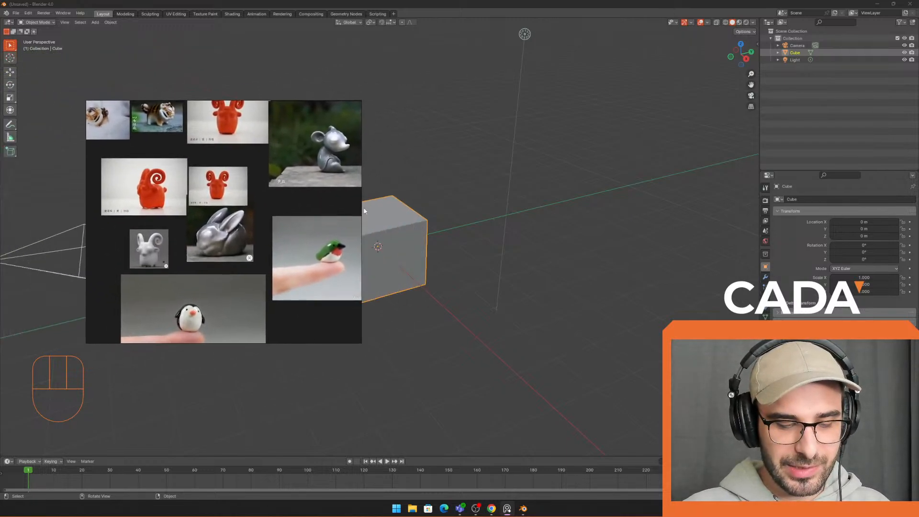
drag(363, 212, 417, 204)
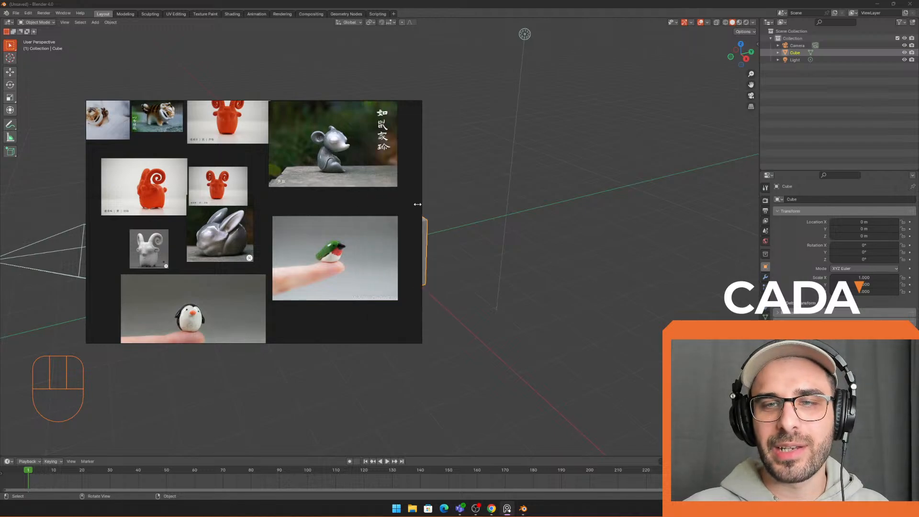
drag(376, 340, 376, 394)
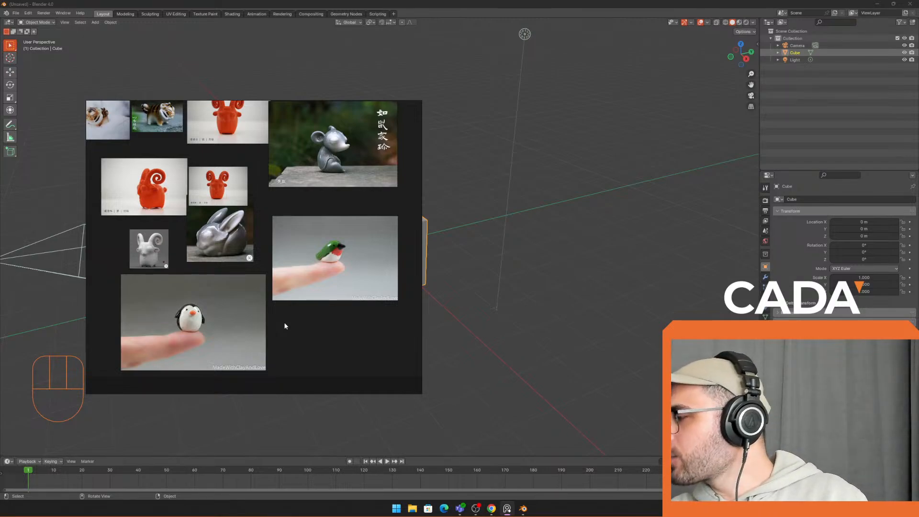
middle_drag(382, 313, 396, 317)
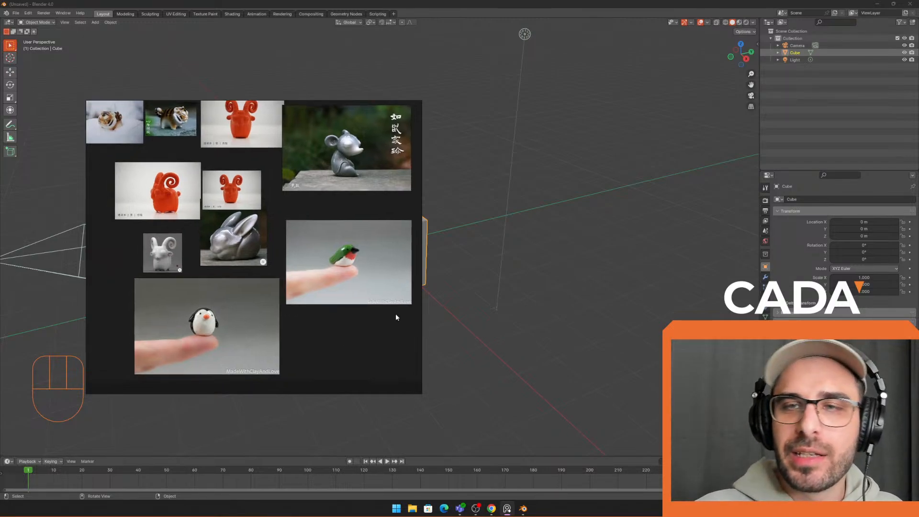
drag(426, 197, 522, 192)
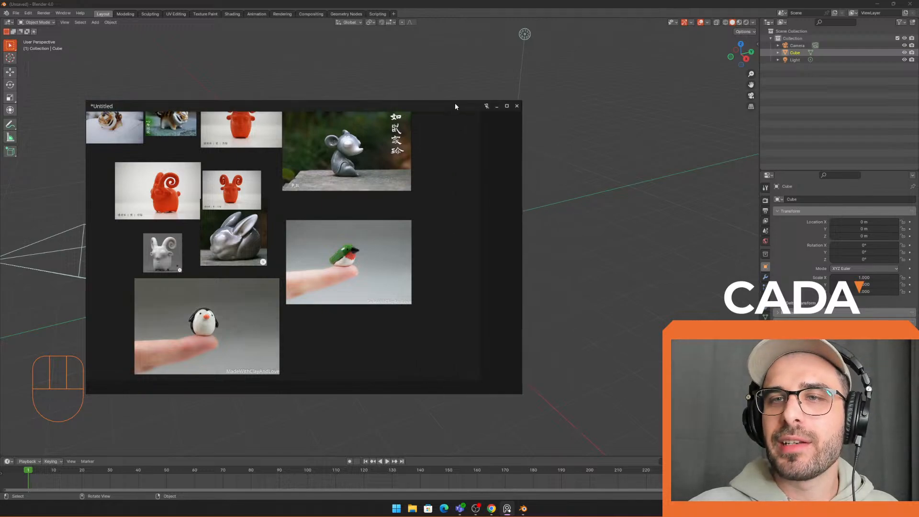
drag(457, 102, 469, 49)
middle_drag(351, 190, 415, 199)
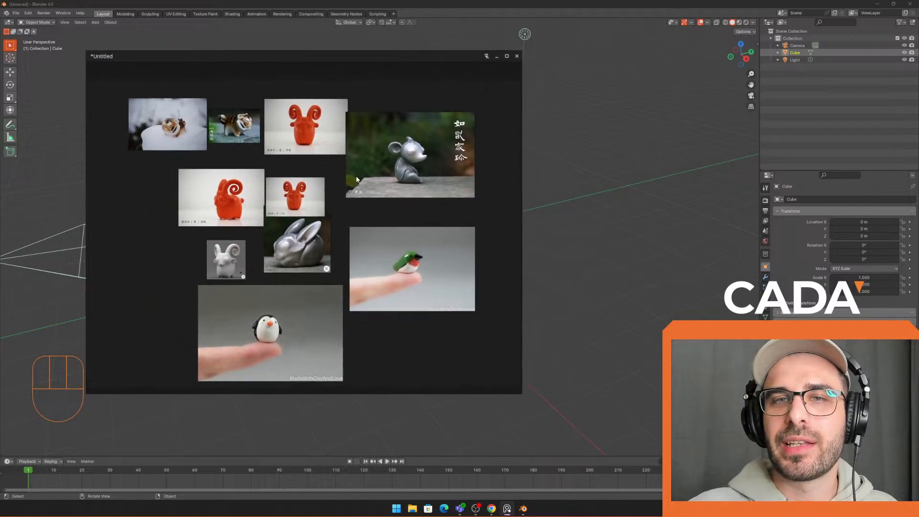
Step: Examine the red ram, grey mouse and rabbit figurine photos on the reference board for their simplified body shapes
scroll(343, 166, up, 2)
scroll(276, 153, up, 2)
middle_drag(293, 155, 272, 95)
scroll(316, 164, up, 2)
middle_drag(418, 198, 404, 185)
middle_drag(373, 138, 410, 214)
middle_drag(289, 165, 213, 146)
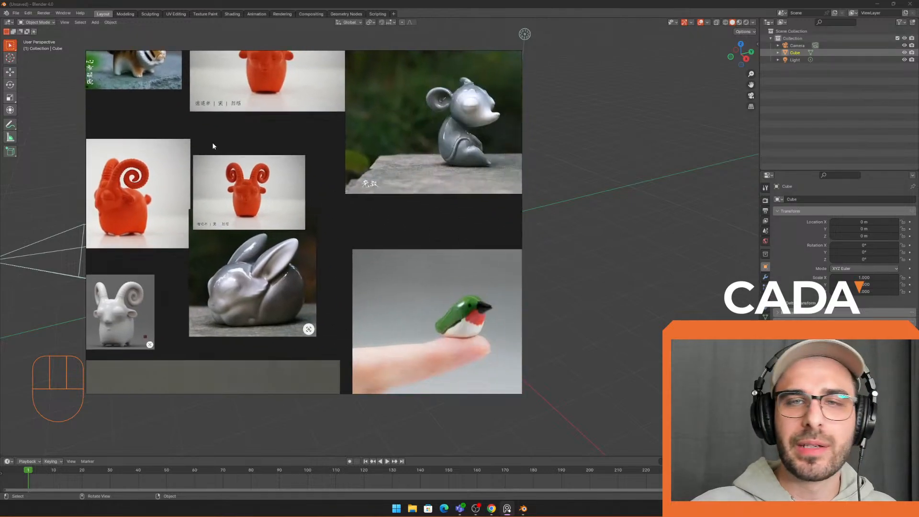
scroll(290, 110, down, 2)
mouse_move(382, 208)
middle_down()
mouse_move(330, 165)
mouse_move(375, 136)
middle_up()
middle_drag(303, 230, 316, 203)
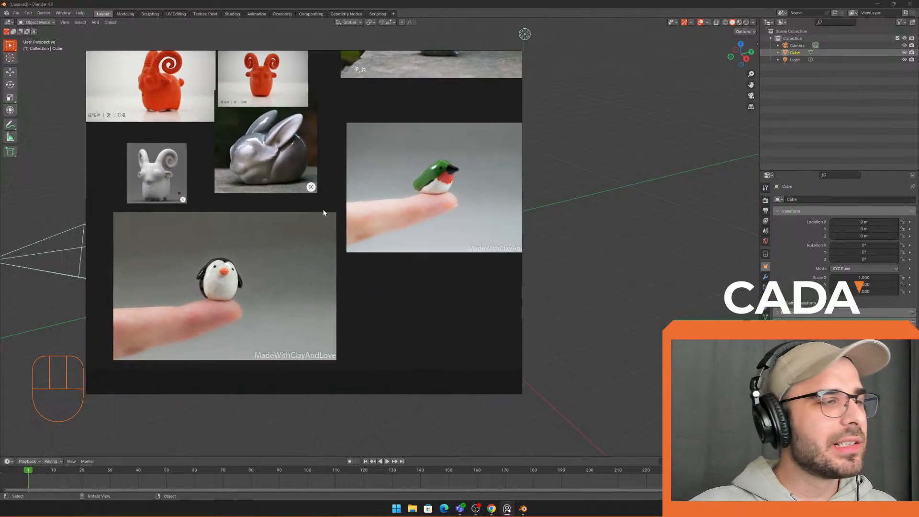
Step: Examine the green bird on the fingertip and the silver mouse figurine up close on the reference board
middle_drag(453, 212, 399, 242)
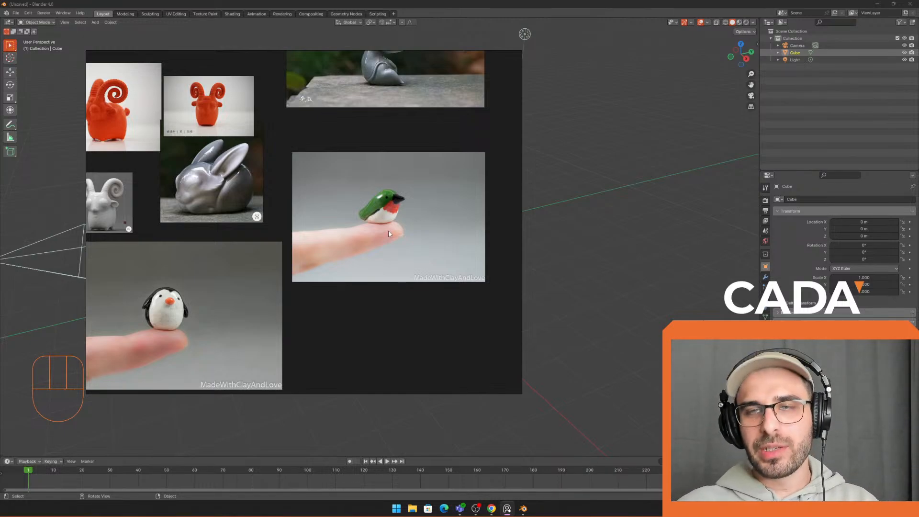
scroll(388, 234, up, 5)
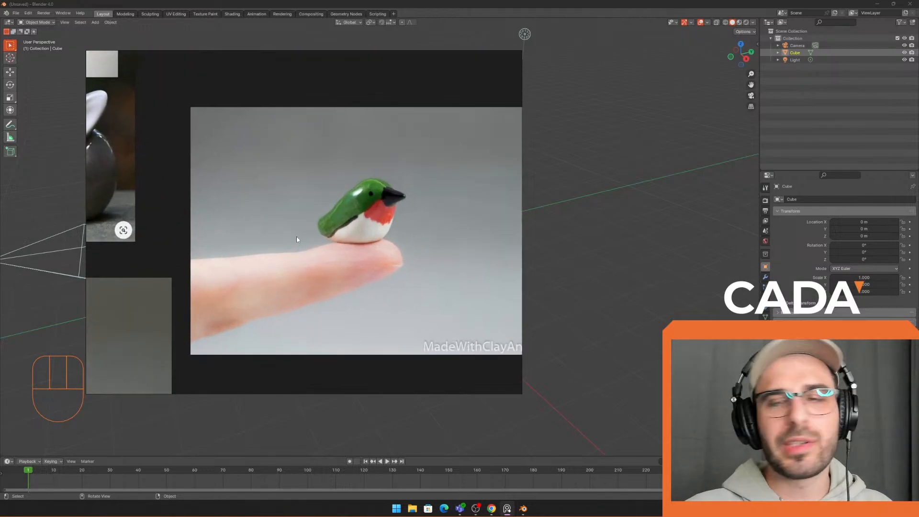
scroll(374, 227, up, 1)
scroll(393, 223, down, 4)
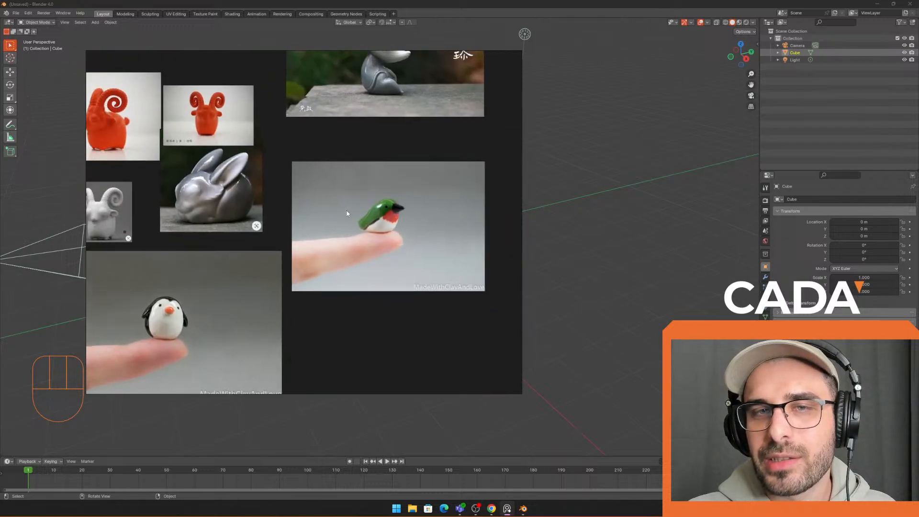
middle_drag(170, 150, 305, 221)
middle_drag(258, 135, 248, 201)
scroll(326, 204, up, 2)
middle_drag(432, 214, 240, 205)
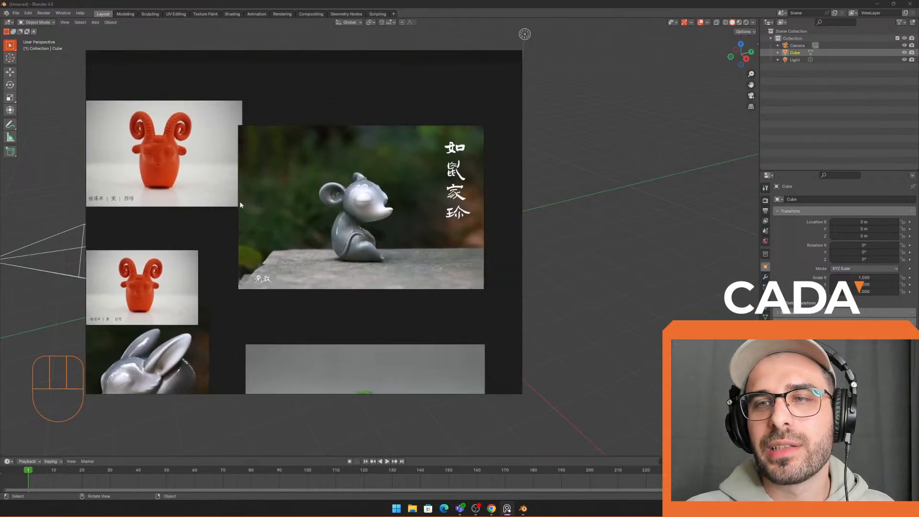
scroll(380, 226, up, 2)
middle_drag(339, 252, 369, 266)
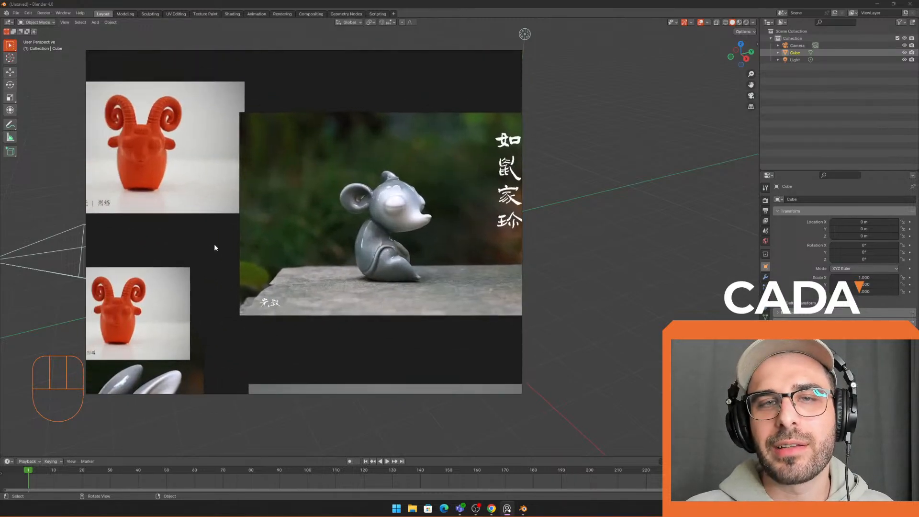
Step: Compare the white ram, rabbit and bird references and study the penguin figurine photo in close-up
scroll(214, 243, down, 3)
middle_drag(280, 327, 319, 230)
scroll(337, 191, up, 1)
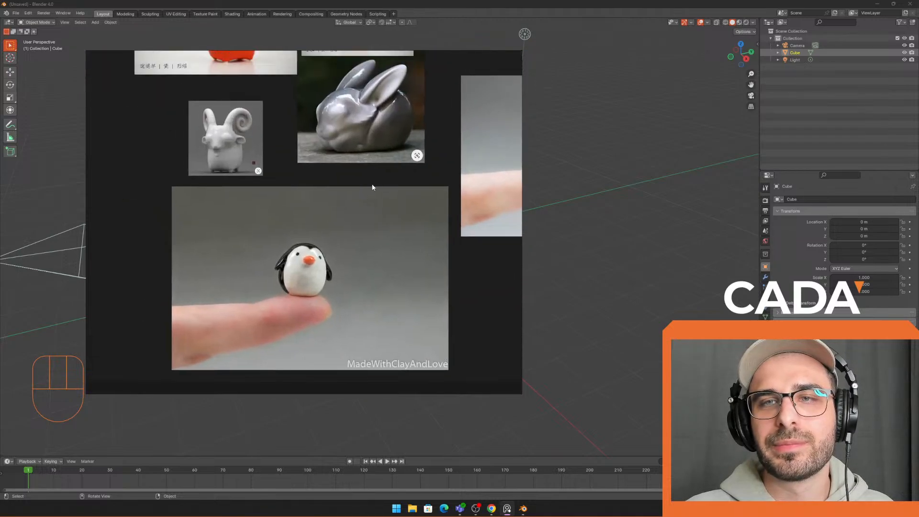
middle_drag(507, 153, 407, 203)
scroll(407, 202, down, 2)
middle_drag(450, 148, 404, 163)
scroll(401, 163, up, 1)
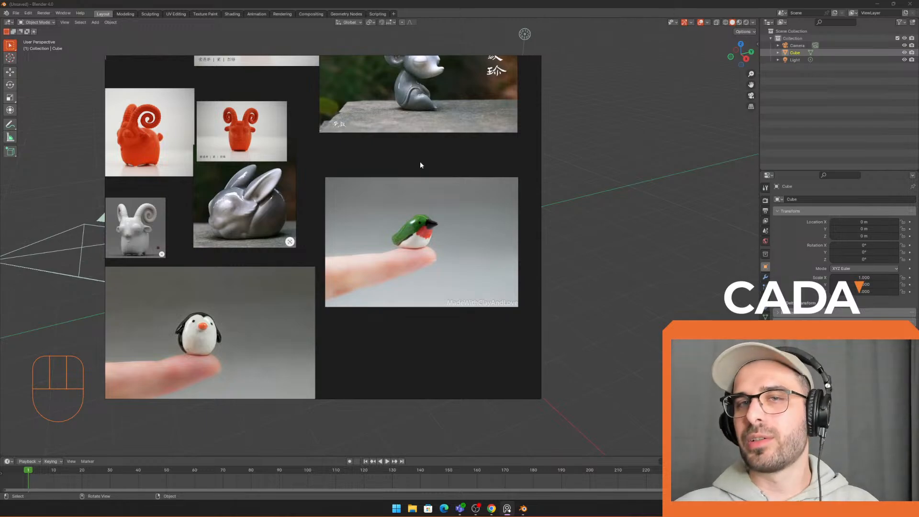
right_drag(431, 161, 401, 155)
scroll(212, 300, up, 5)
middle_drag(267, 260, 386, 190)
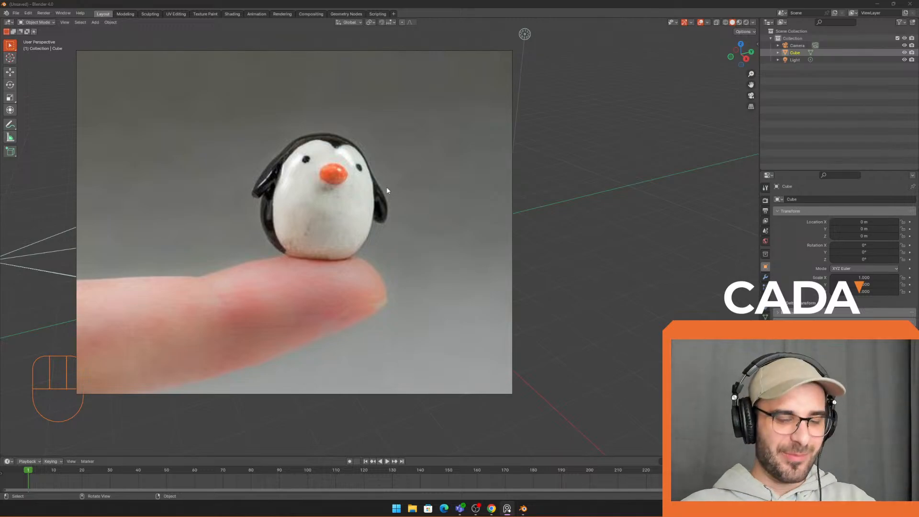
scroll(387, 196, down, 5)
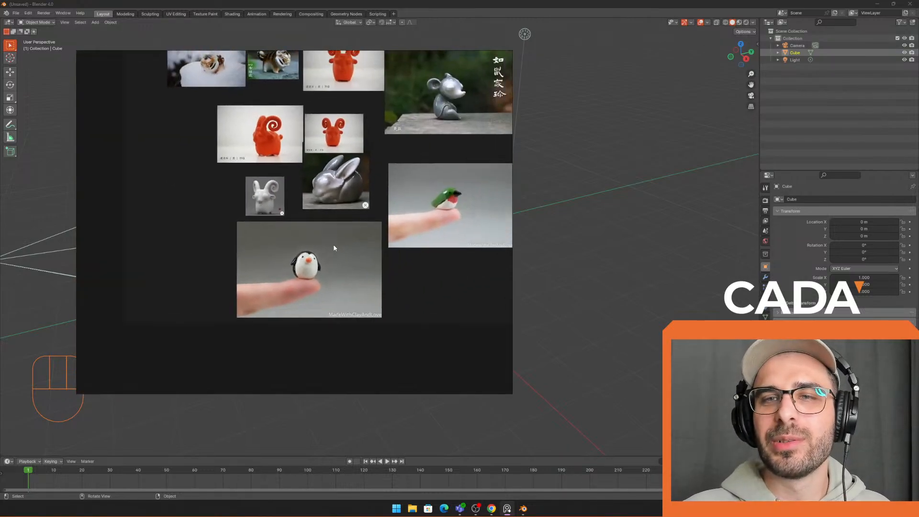
Step: Look over the whole set of figurine references and move the board away from the 3D viewport
middle_drag(334, 246, 295, 277)
scroll(379, 183, up, 2)
middle_drag(369, 187, 373, 188)
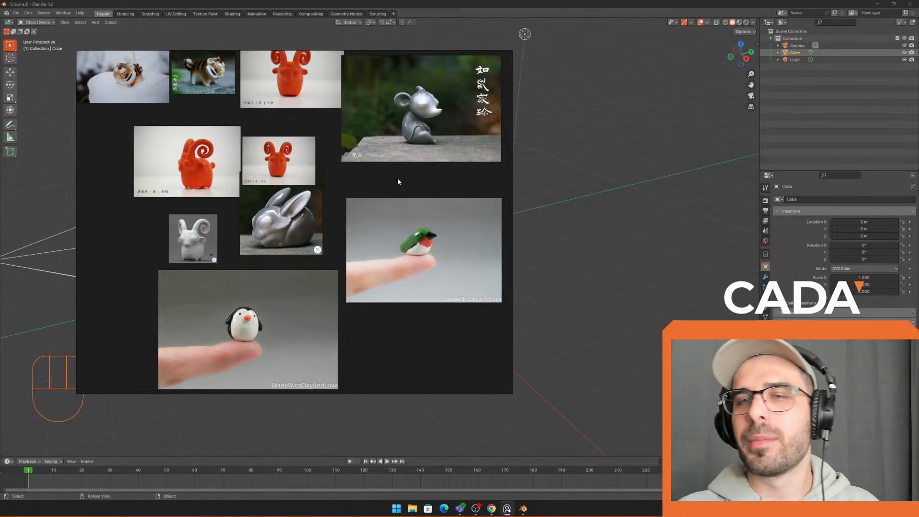
right_drag(405, 188, 403, 205)
scroll(403, 205, down, 2)
scroll(403, 205, up, 3)
middle_drag(324, 162, 355, 185)
right_drag(425, 235, 0, 178)
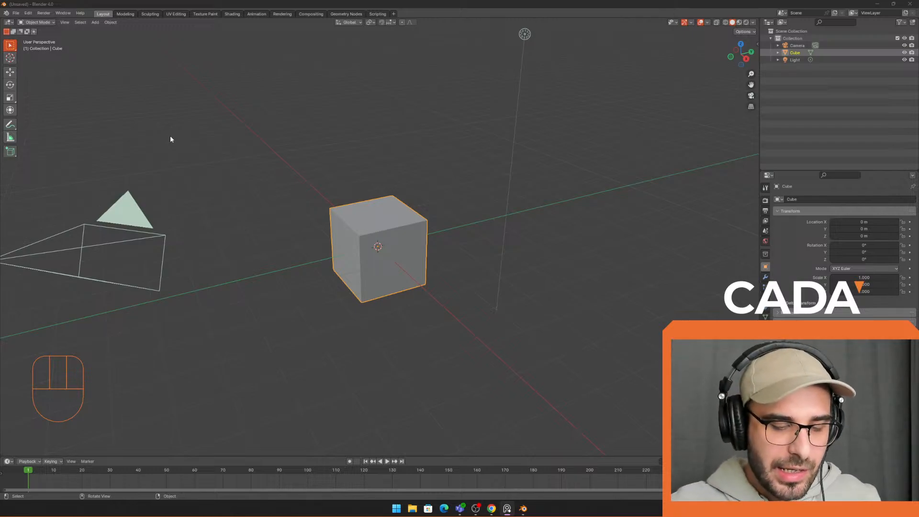
Step: Bring the reference board back beside the cube to review the rabbit, ram and bird figurines, and put it away again
right_drag(0, 158, 187, 203)
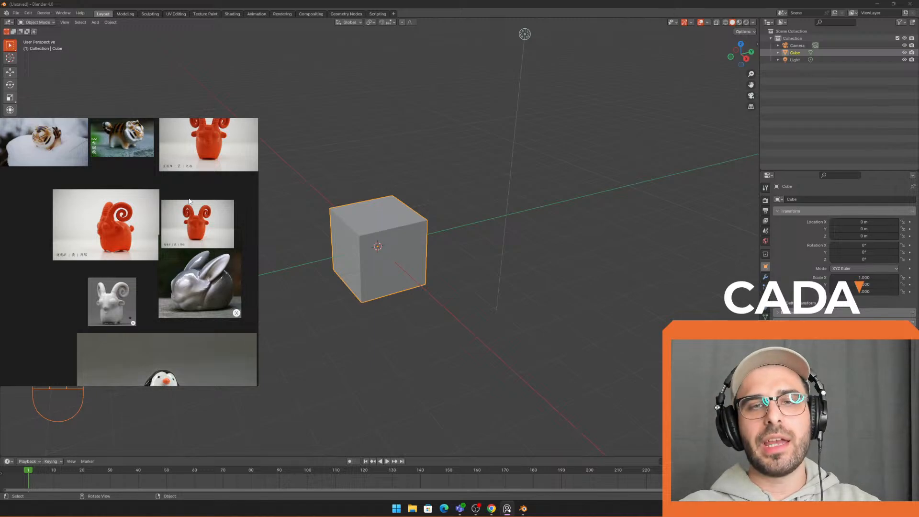
scroll(212, 288, up, 3)
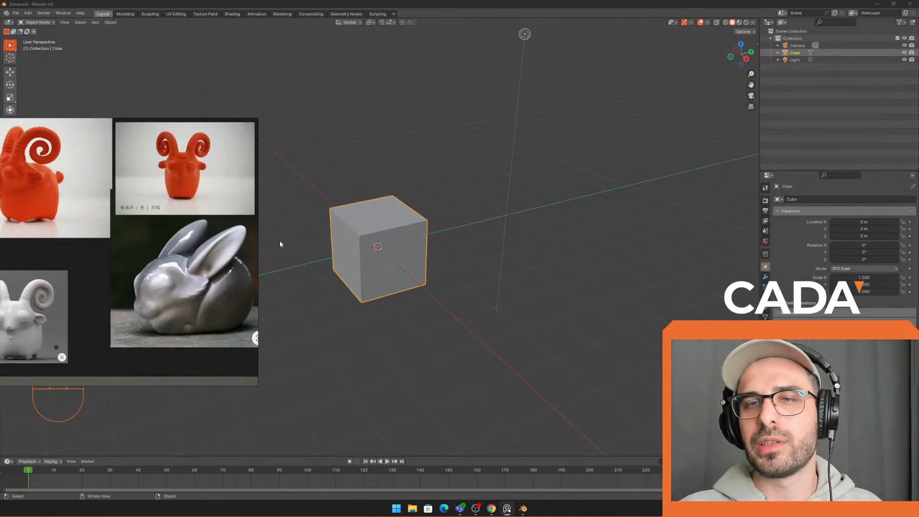
scroll(165, 305, down, 4)
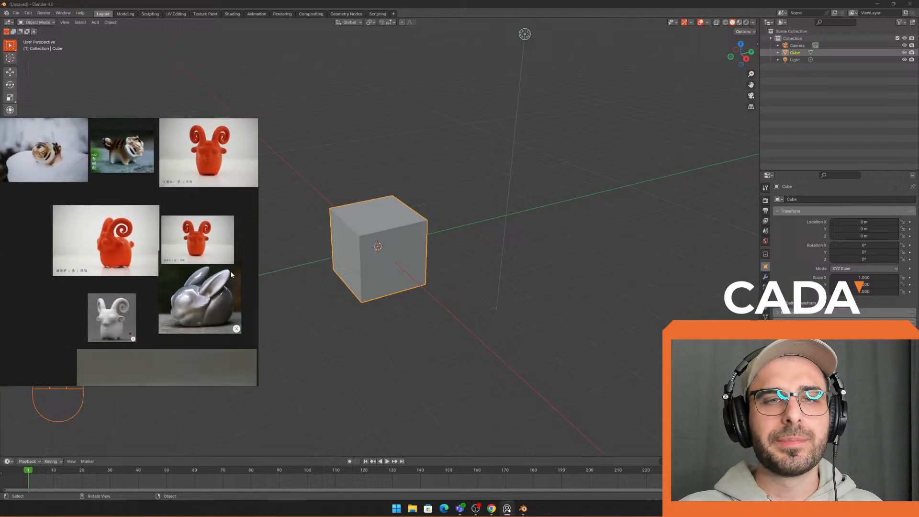
scroll(250, 257, up, 3)
middle_drag(257, 291, 217, 209)
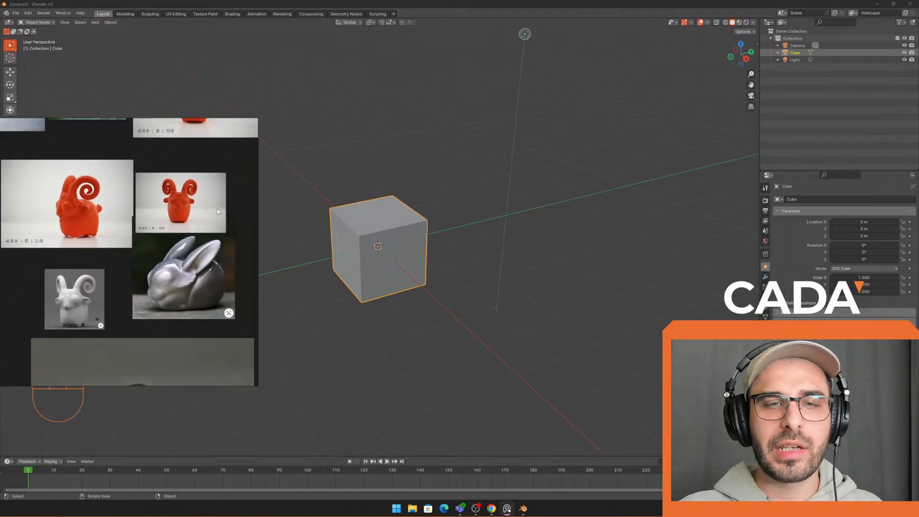
middle_drag(251, 253, 203, 248)
scroll(192, 229, down, 3)
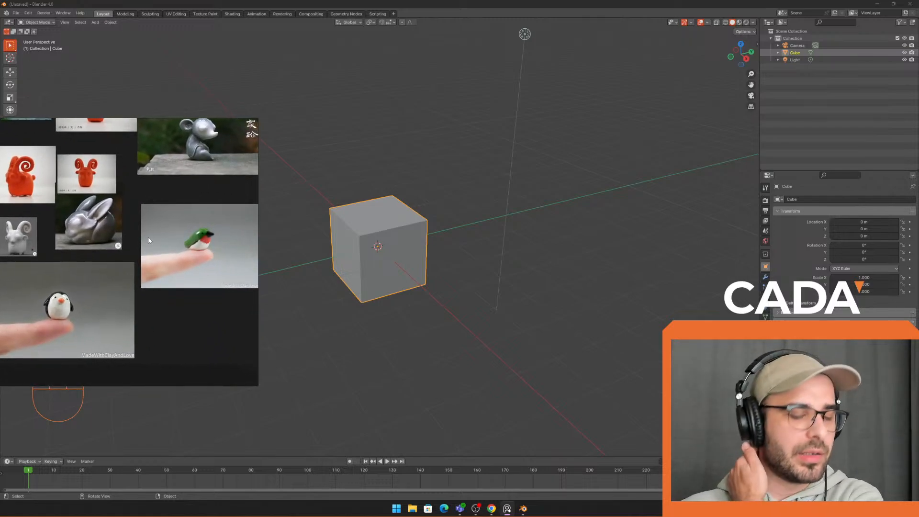
scroll(164, 241, up, 2)
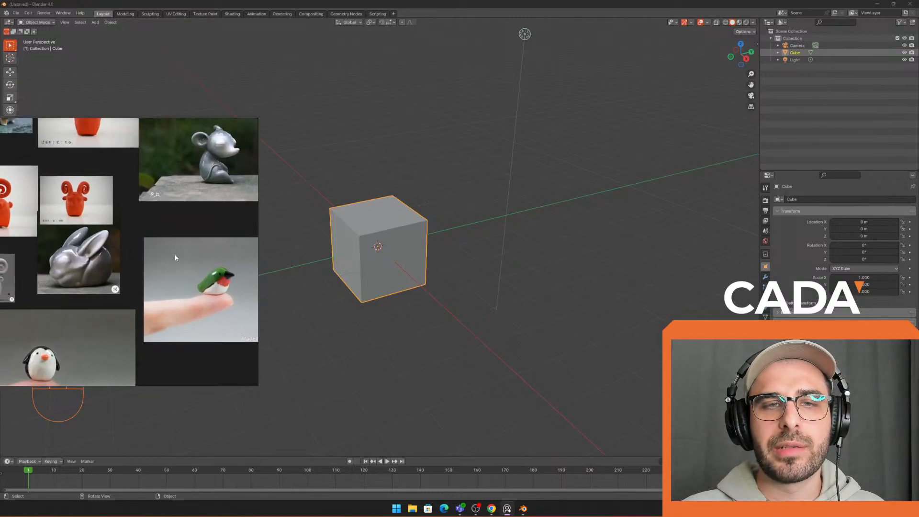
right_drag(175, 255, 0, 239)
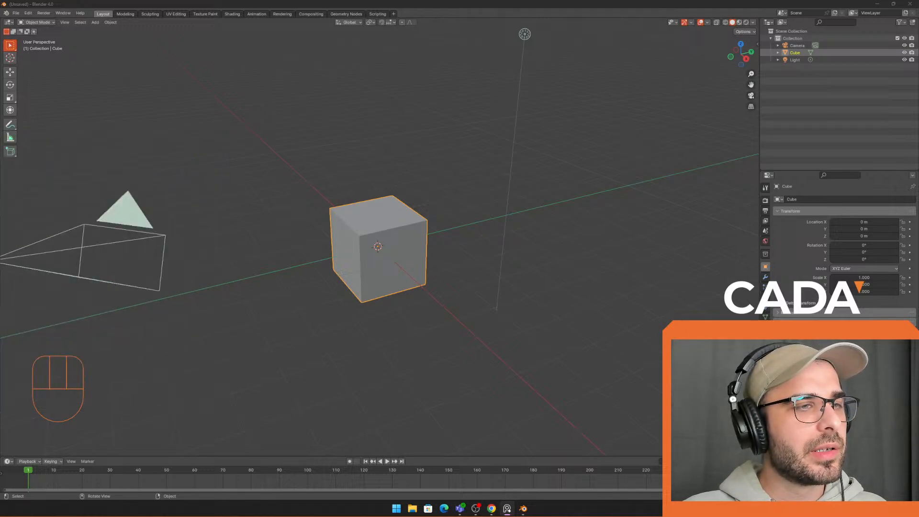
Step: Deselect the default cube so that nothing is selected in the scene
middle_drag(409, 199, 421, 181)
mouse_move(422, 180)
shift+middle_down()
mouse_move(436, 186)
mouse_move(413, 168)
shift+middle_up()
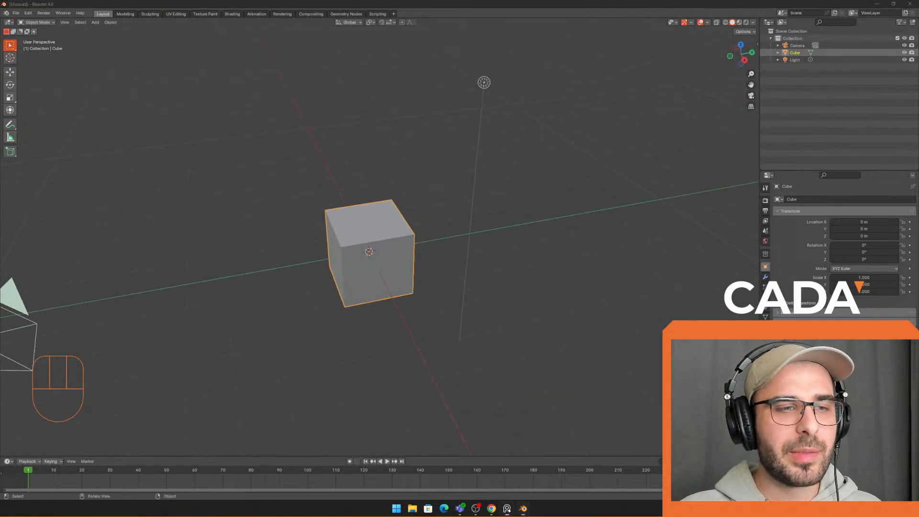
middle_drag(318, 244, 374, 206)
middle_drag(405, 151, 455, 220)
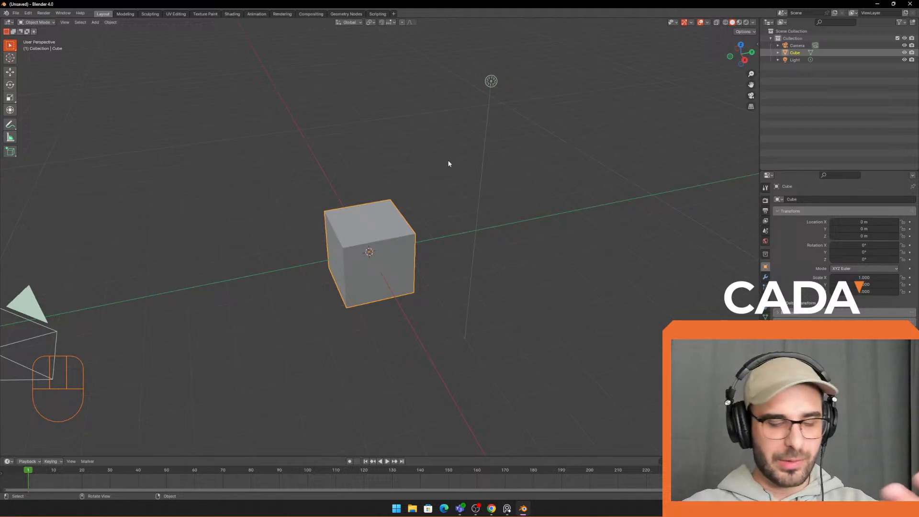
middle_drag(443, 154, 472, 167)
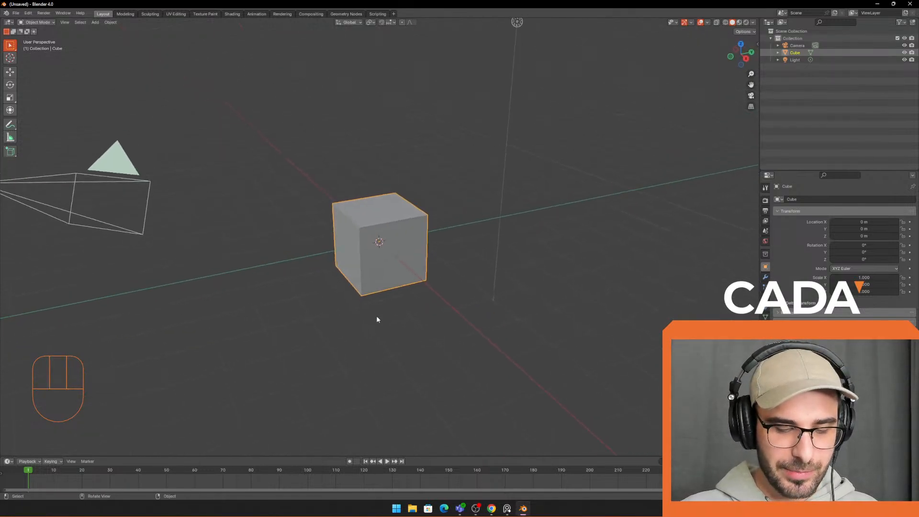
middle_drag(386, 171, 354, 189)
click(482, 239)
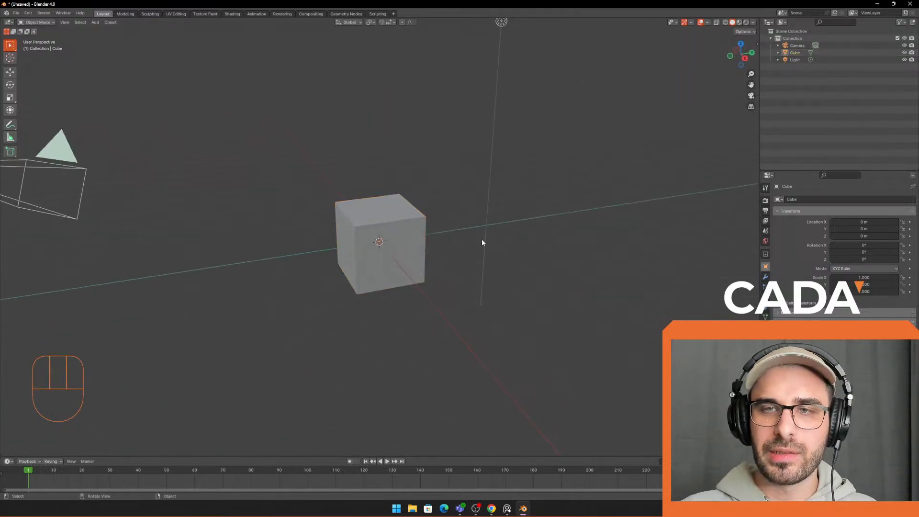
scroll(482, 239, down, 2)
drag(393, 221, 338, 294)
click(344, 260)
middle_drag(344, 260, 382, 208)
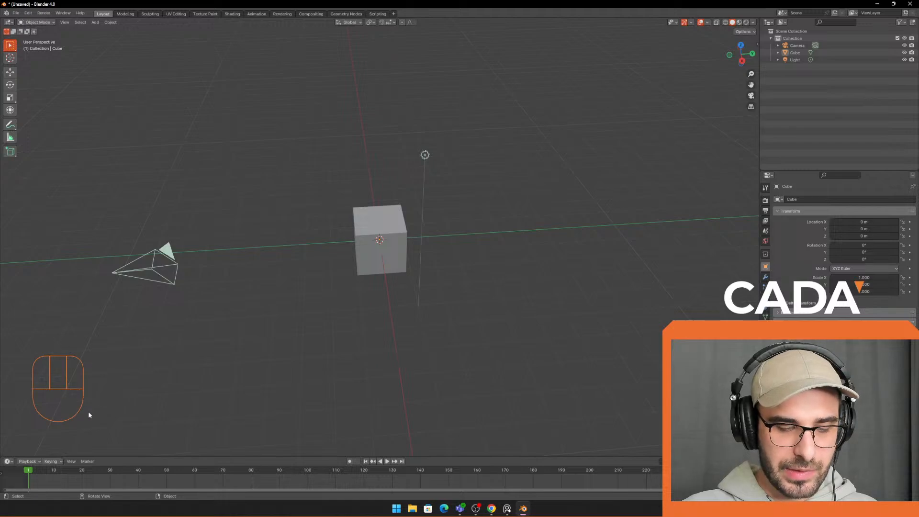
Step: Inspect the cube, camera and light of the default scene from different angles and distances
middle_drag(476, 281, 452, 265)
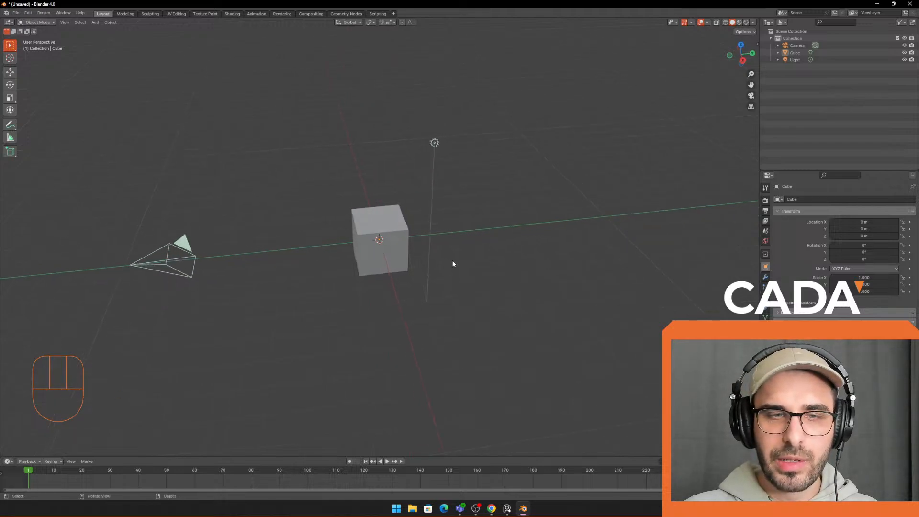
shift+middle_drag(455, 232, 387, 221)
scroll(354, 226, up, 3)
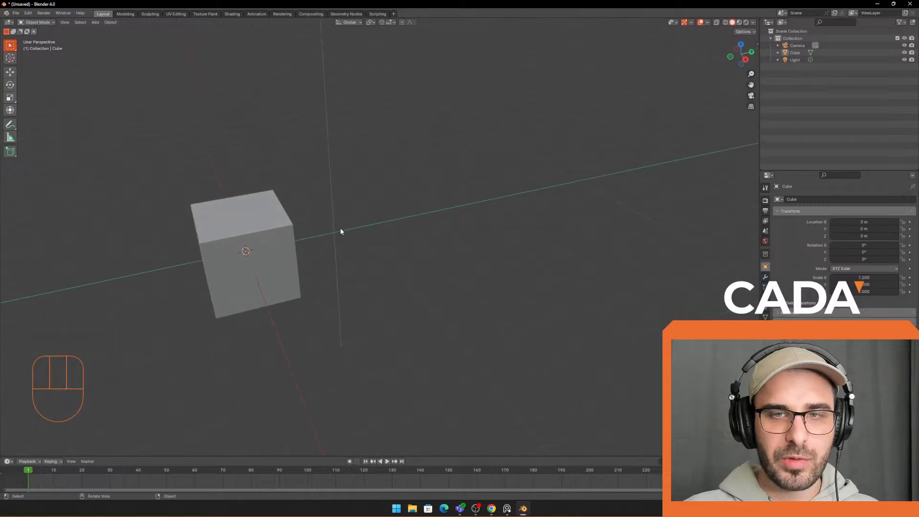
shift+middle_drag(340, 230, 386, 226)
middle_drag(386, 226, 431, 220)
shift+middle_drag(431, 221, 453, 227)
scroll(467, 212, down, 1)
scroll(466, 216, down, 2)
scroll(447, 229, up, 2)
scroll(441, 230, up, 3)
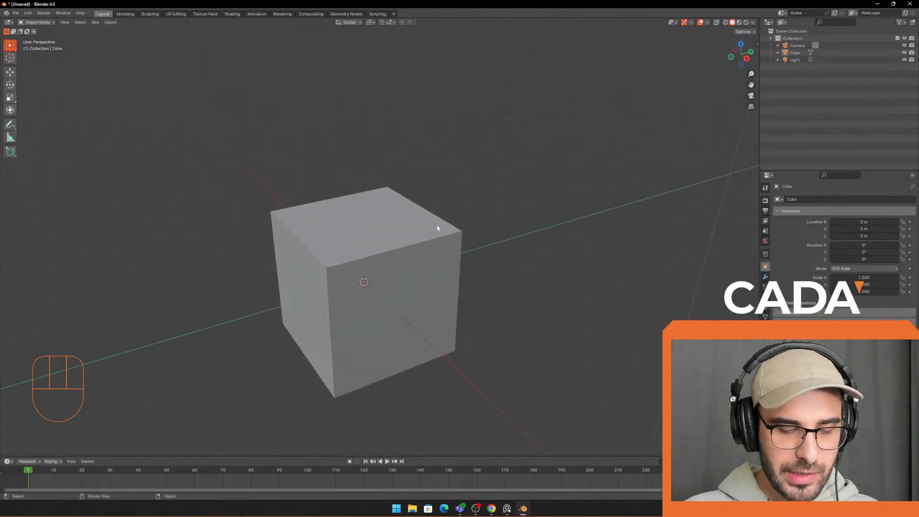
scroll(431, 223, down, 7)
scroll(412, 237, up, 6)
scroll(391, 244, down, 3)
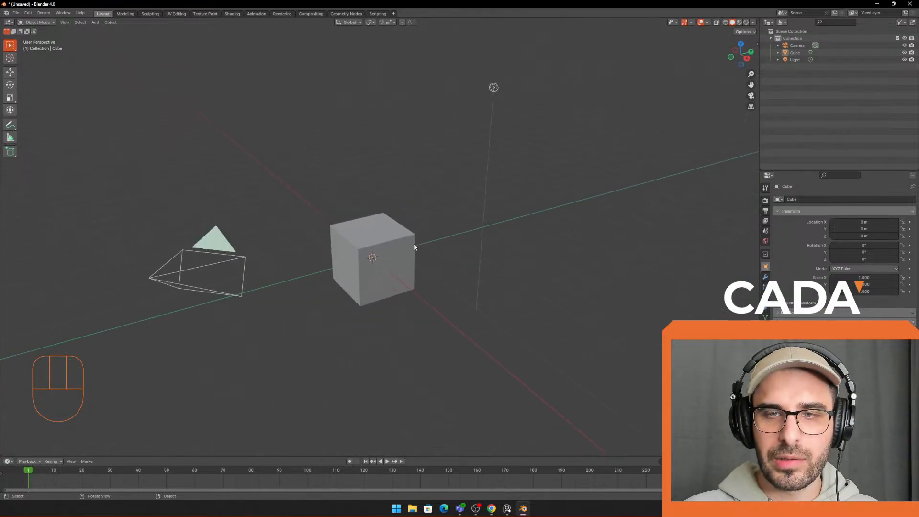
Step: Select the cube, the light and the camera in turn to see which entry in the scene's object list each one matches
middle_drag(402, 245, 365, 239)
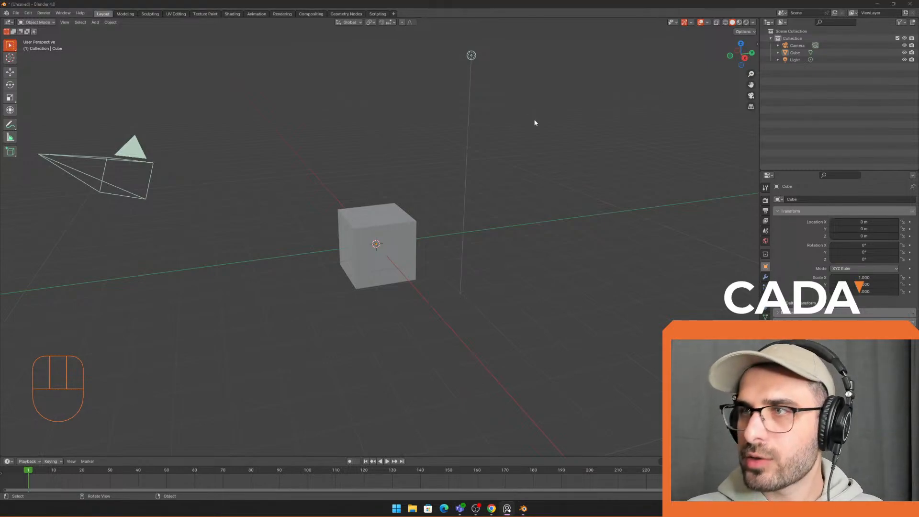
middle_drag(428, 191, 471, 148)
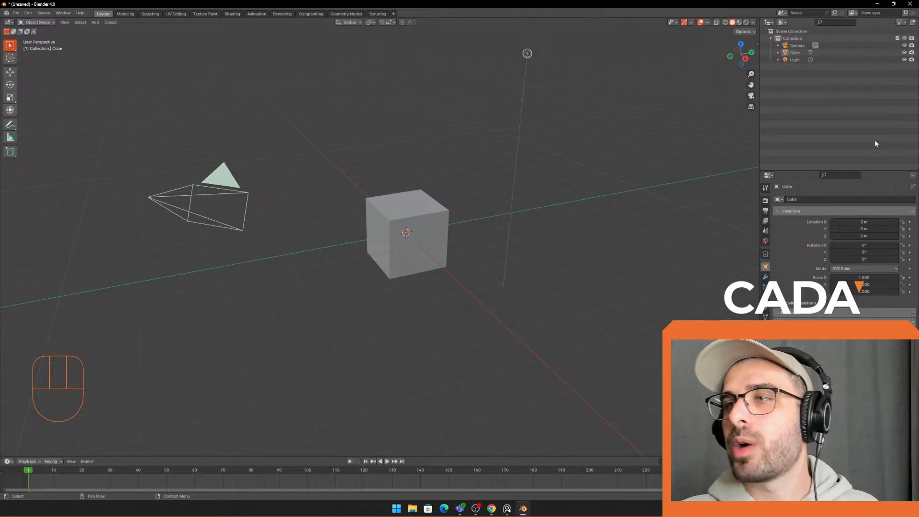
click(421, 222)
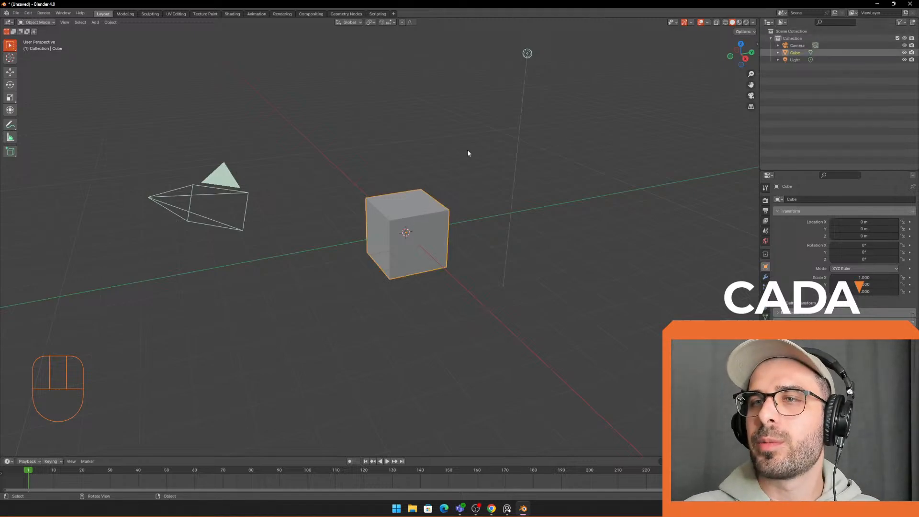
click(527, 53)
click(224, 203)
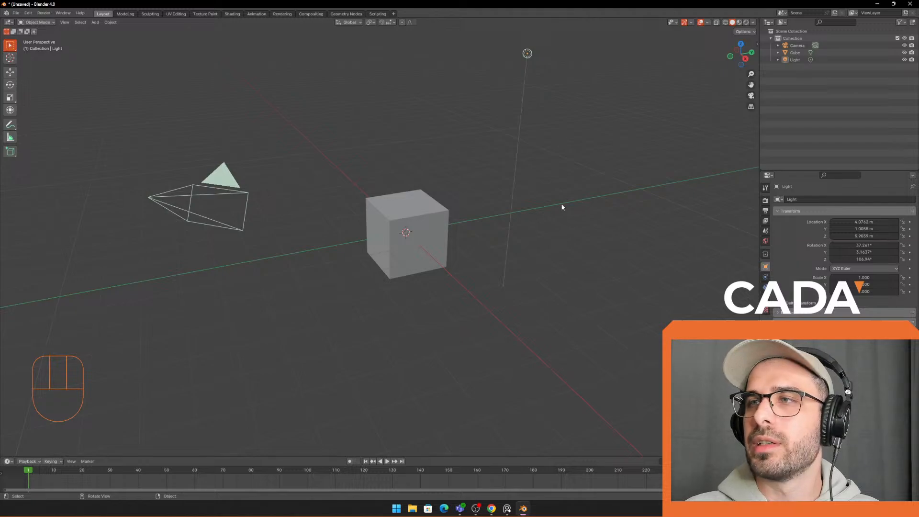
click(395, 275)
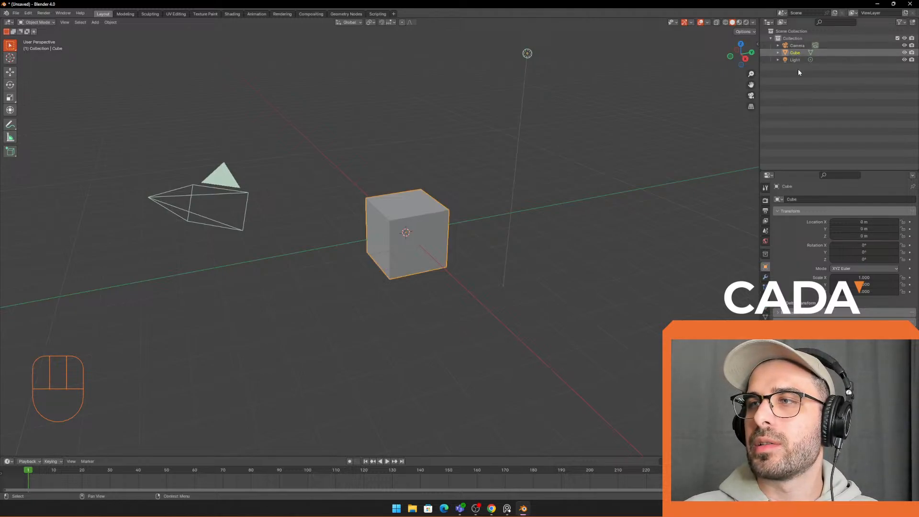
click(234, 213)
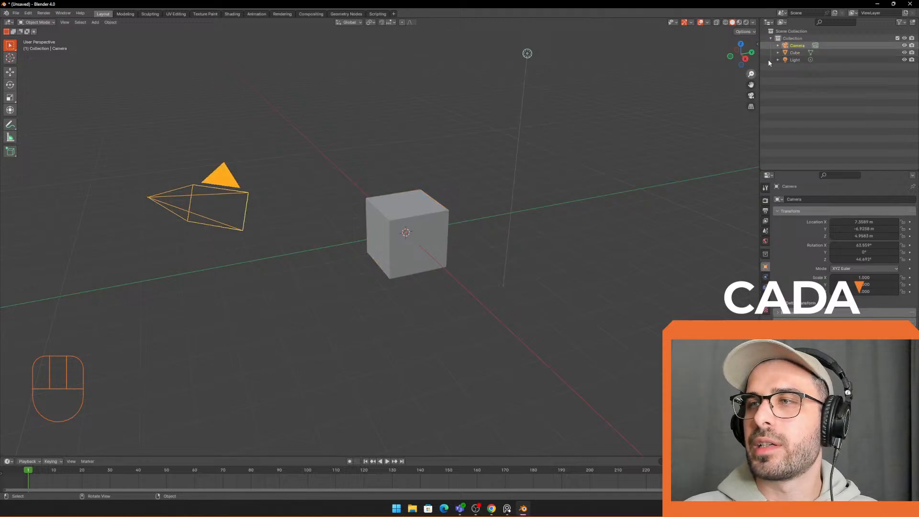
click(527, 63)
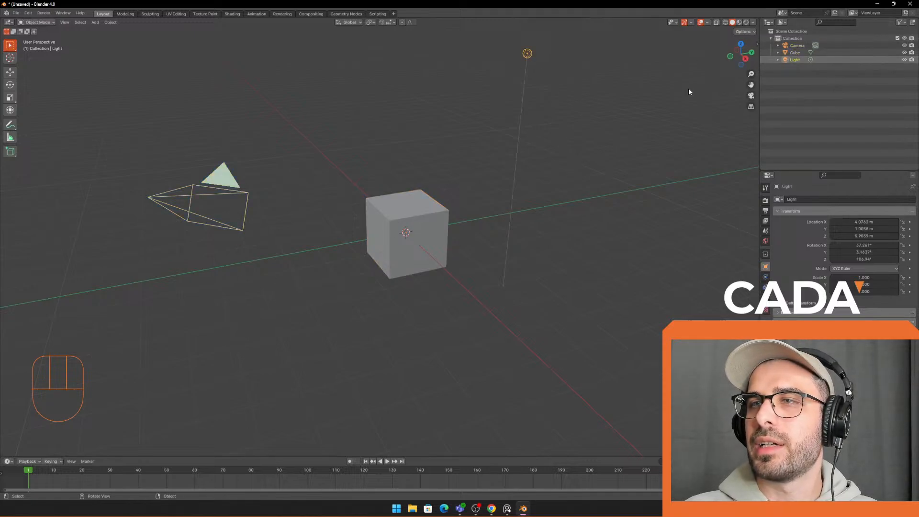
click(455, 213)
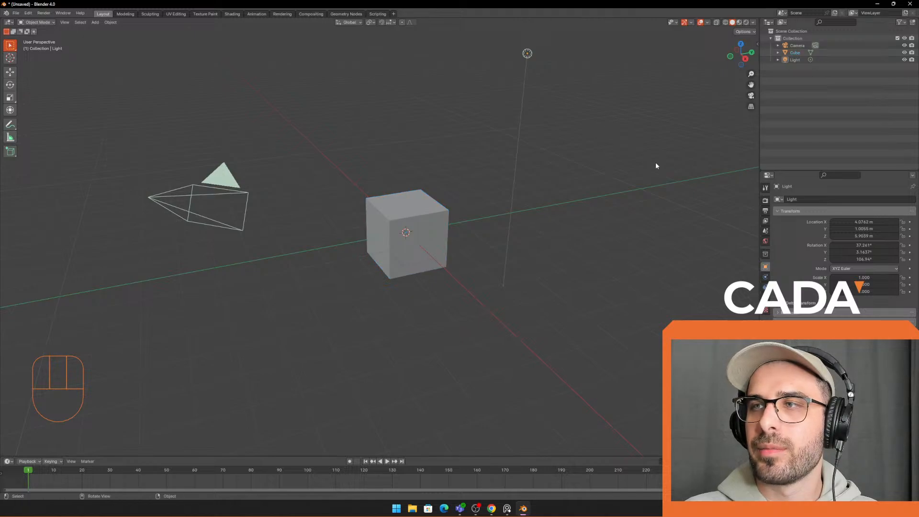
Step: Look at an empty area away from all objects and select the out-of-view cube from the scene's object list
middle_drag(460, 136, 484, 145)
shift+middle_drag(484, 146, 10, 129)
click(795, 53)
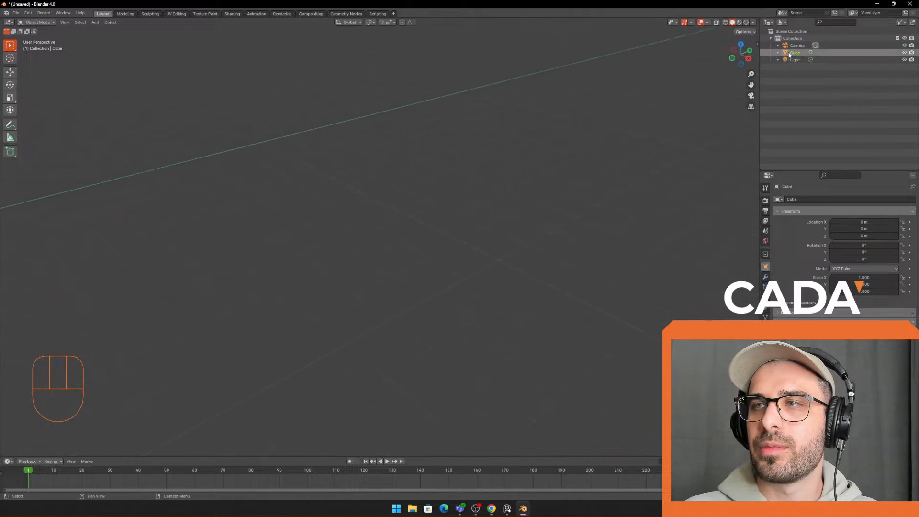
middle_drag(551, 105, 541, 129)
middle_drag(488, 111, 609, 132)
middle_drag(441, 144, 511, 147)
shift+middle_drag(607, 148, 152, 145)
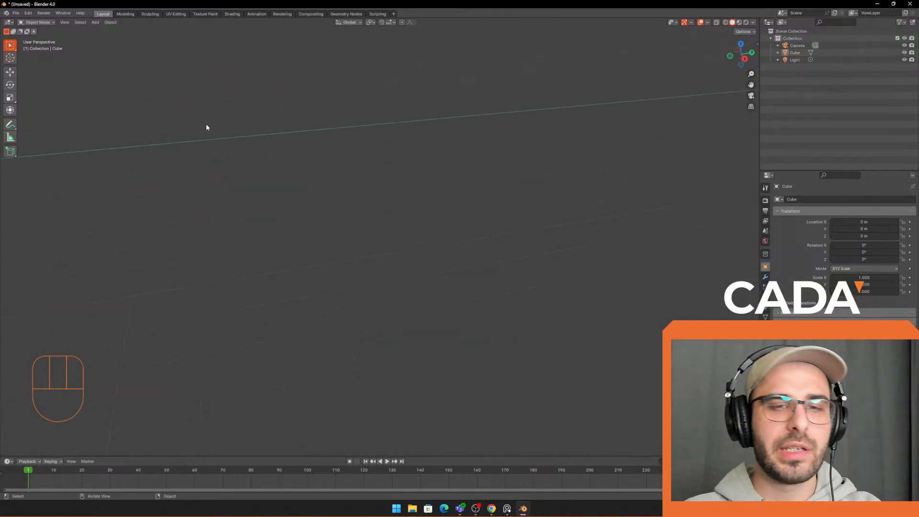
Step: Frame all objects to bring the cube, camera and light back into view
key(Home)
shift+middle_drag(375, 159, 611, 124)
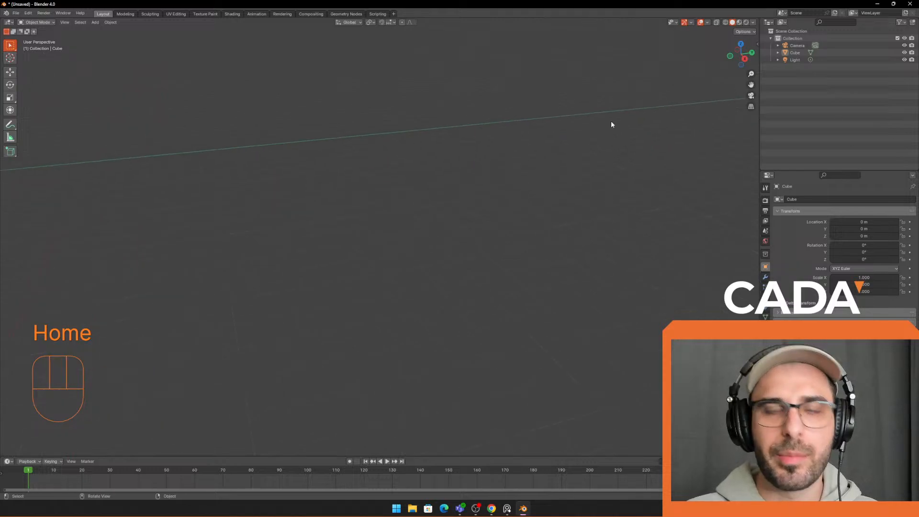
key(Home)
click(501, 208)
scroll(527, 226, up, 3)
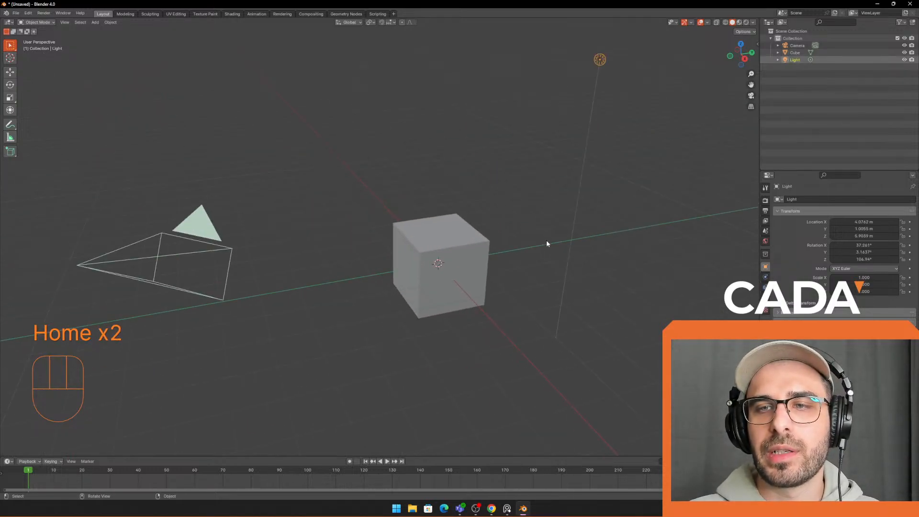
shift+middle_drag(547, 240, 455, 194)
scroll(508, 179, down, 1)
middle_drag(508, 179, 544, 158)
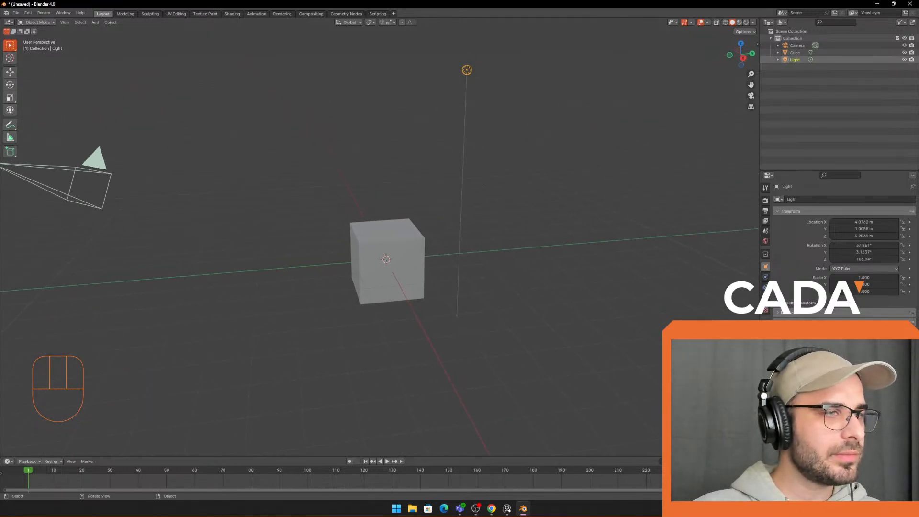
Step: Select the cube in the 3D viewport, deselect it, and select it again as the only object
middle_drag(471, 207, 546, 204)
click(524, 211)
click(436, 259)
mouse_move(437, 258)
middle_down()
mouse_move(495, 273)
mouse_move(433, 248)
middle_up()
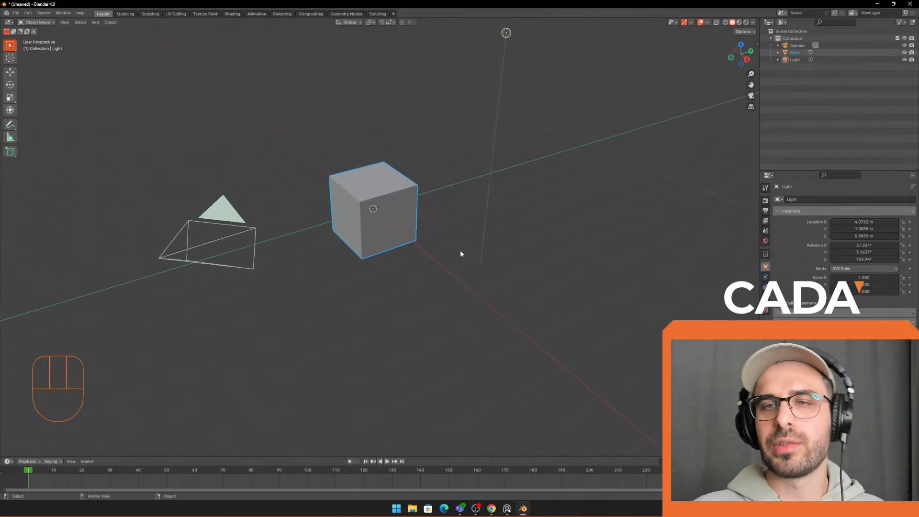
click(393, 219)
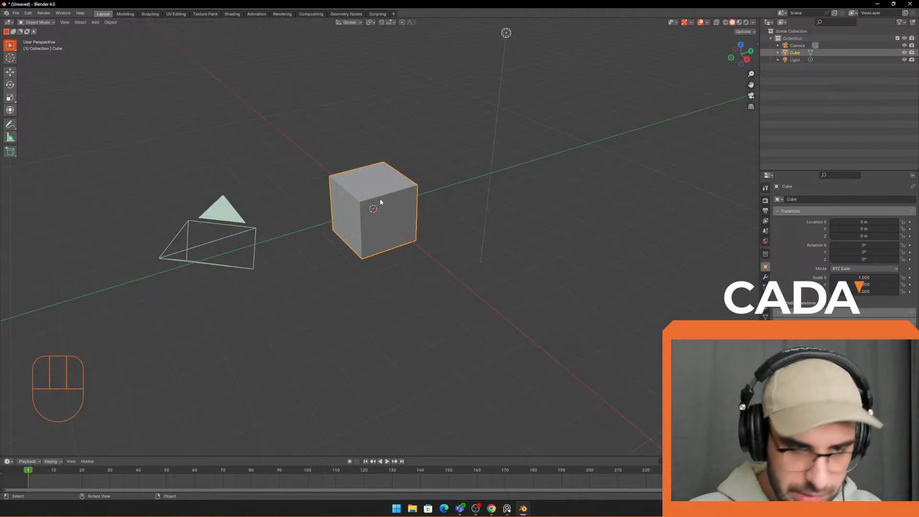
click(322, 208)
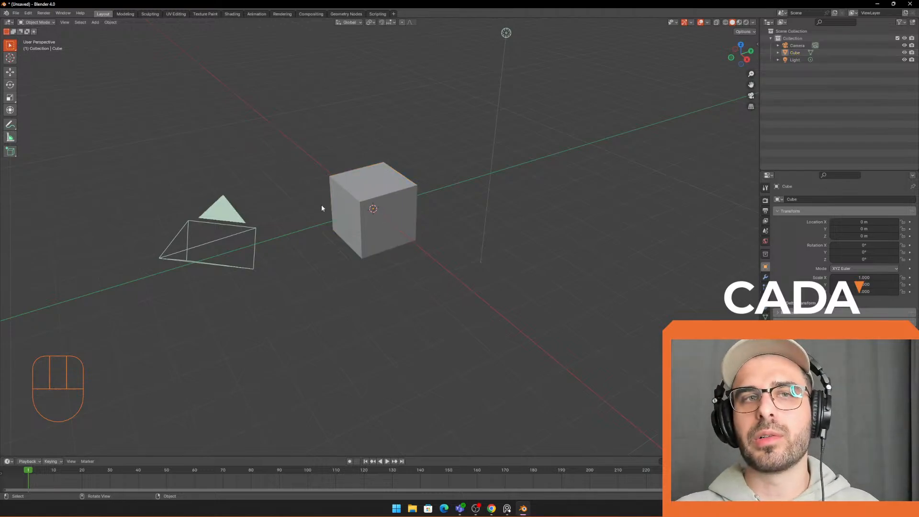
click(401, 244)
shift+middle_drag(447, 182, 417, 215)
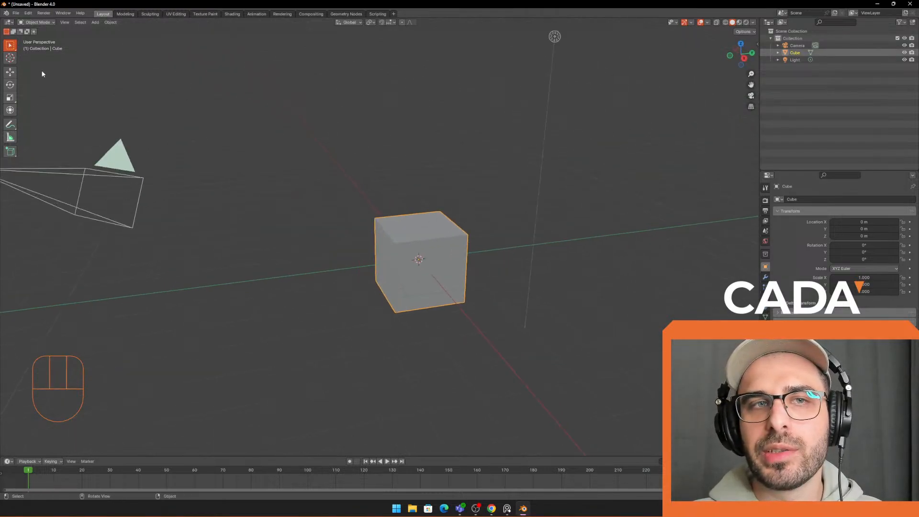
Step: Try moving the selected cube away from the origin, freely and with the Move tool's handle, and undo the moves
click(10, 72)
shift+middle_drag(306, 168, 192, 125)
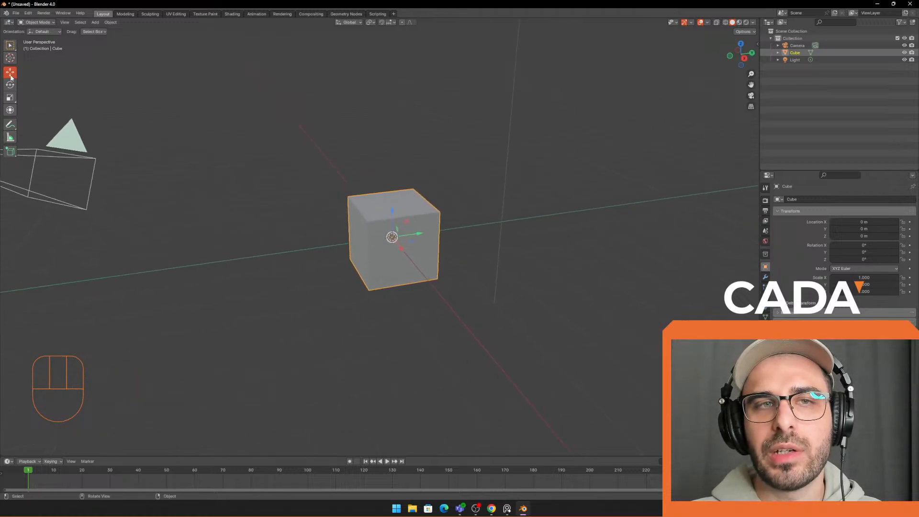
middle_drag(306, 206, 367, 224)
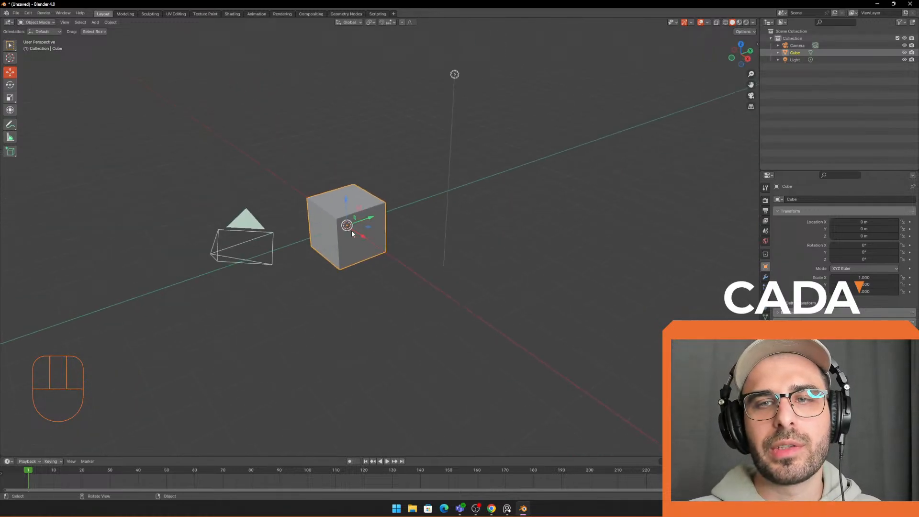
click(10, 57)
key(g)
click(429, 173)
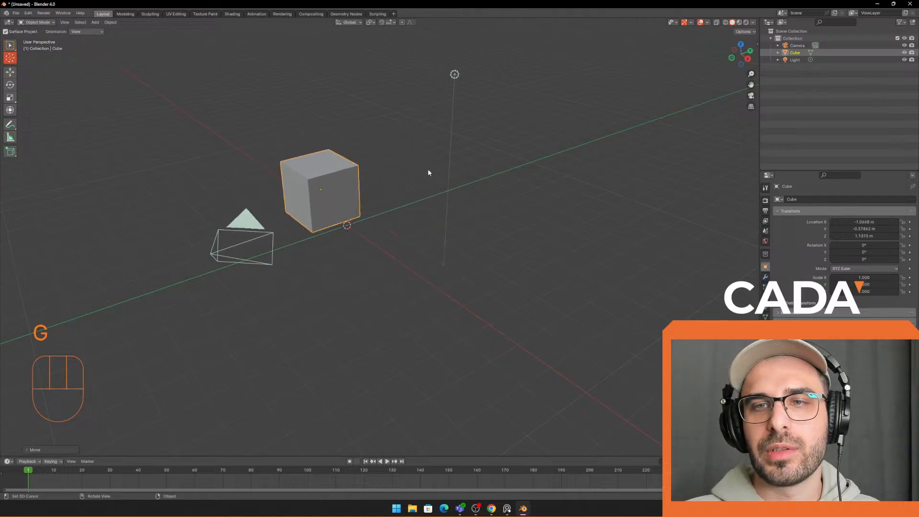
key(ctrl+z)
key(ctrl+z)
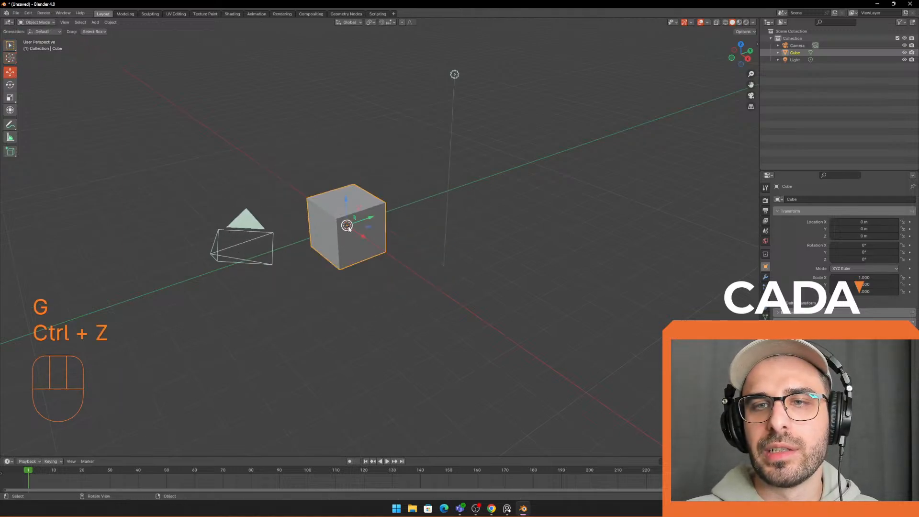
drag(349, 229, 352, 182)
key(ctrl+z)
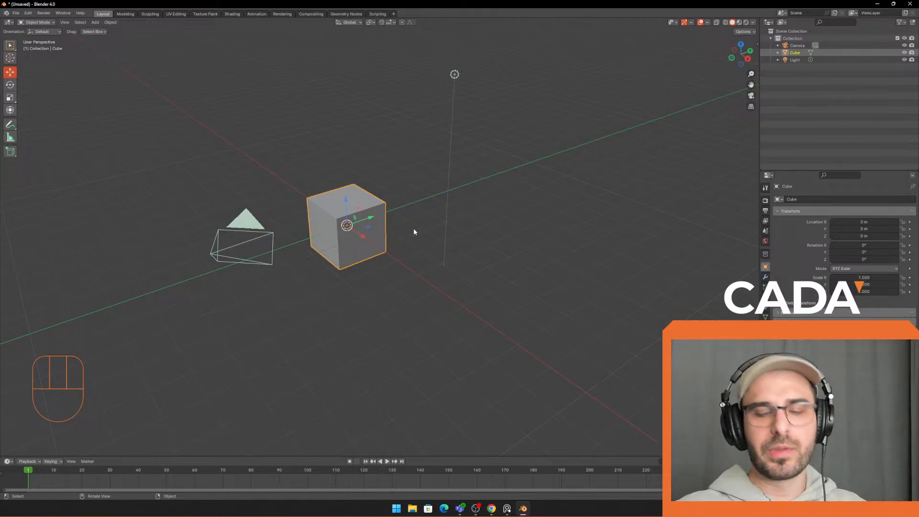
Step: Try out the Rotate and Scale tools on the cube and undo the changes
click(11, 85)
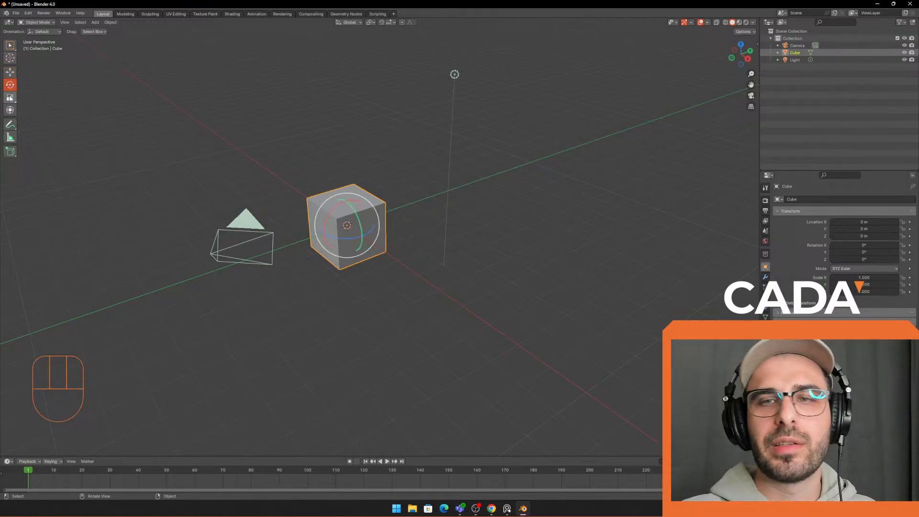
click(10, 97)
key(ctrl+z)
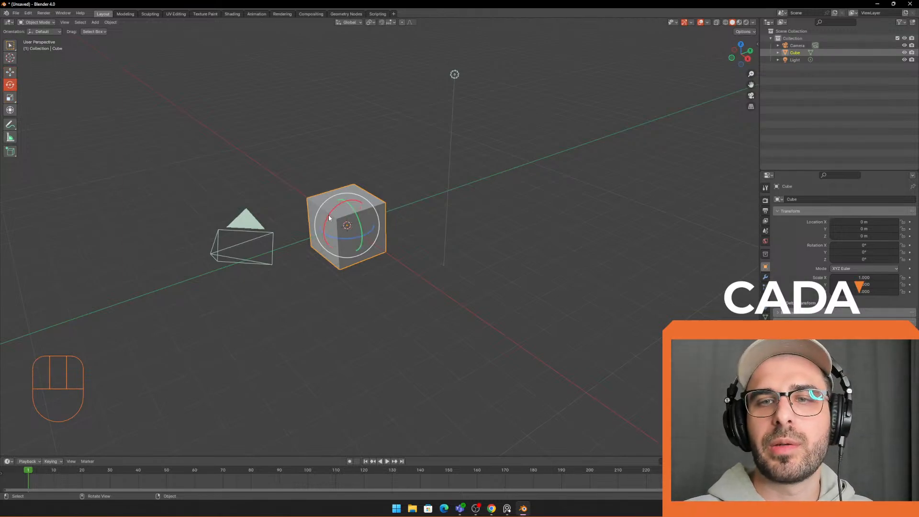
click(11, 98)
drag(370, 218, 380, 214)
key(ctrl+z)
Step: Try freely rotating, enlarging and moving the cube in succession, and undo all three transformations
key(r)
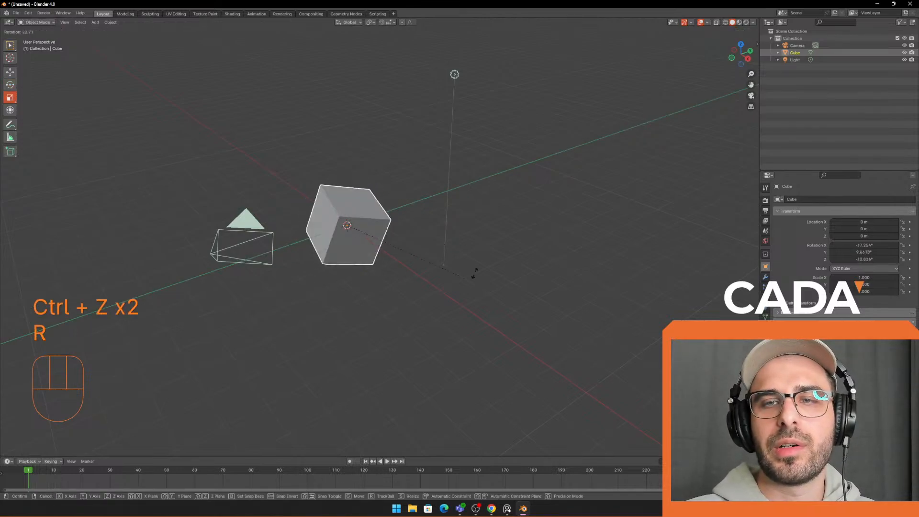
click(476, 246)
key(s)
click(378, 225)
key(g)
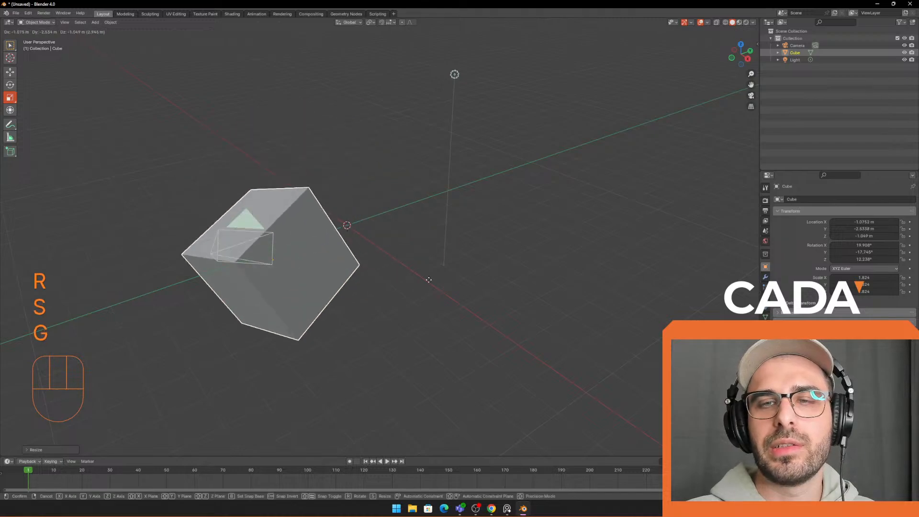
click(492, 200)
key(ctrl+z)
key(ctrl+z)
key(ctrl+z)
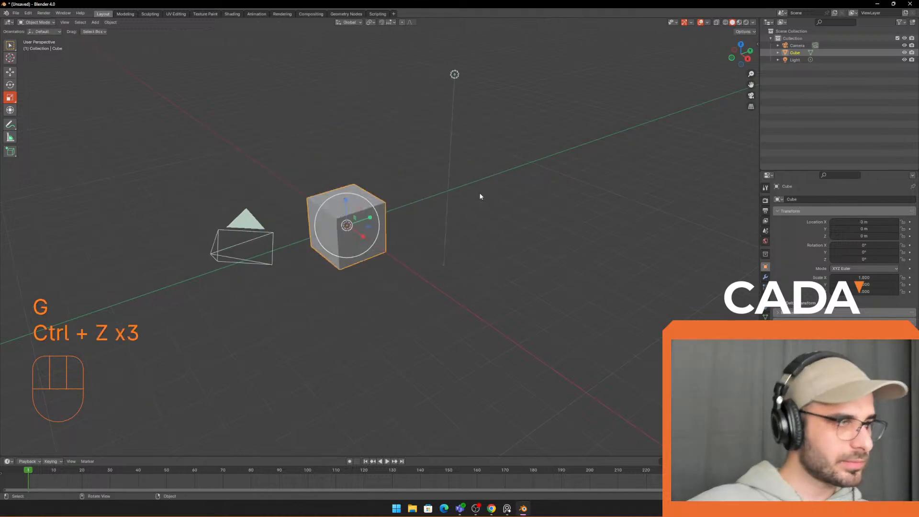
Step: Deselect the cube so that nothing is selected in the scene
shift+middle_drag(481, 180, 475, 192)
scroll(474, 193, up, 1)
click(454, 225)
shift+middle_drag(467, 236, 464, 252)
click(385, 252)
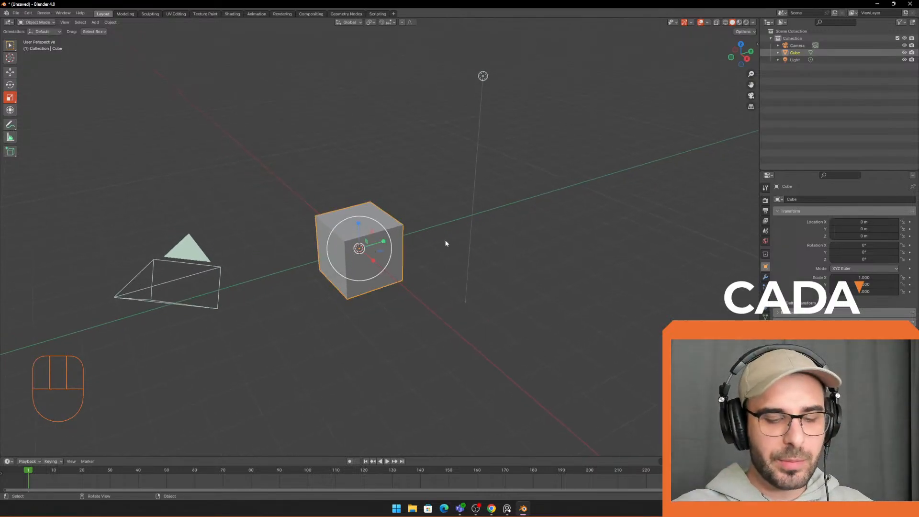
middle_drag(439, 208, 435, 198)
click(435, 195)
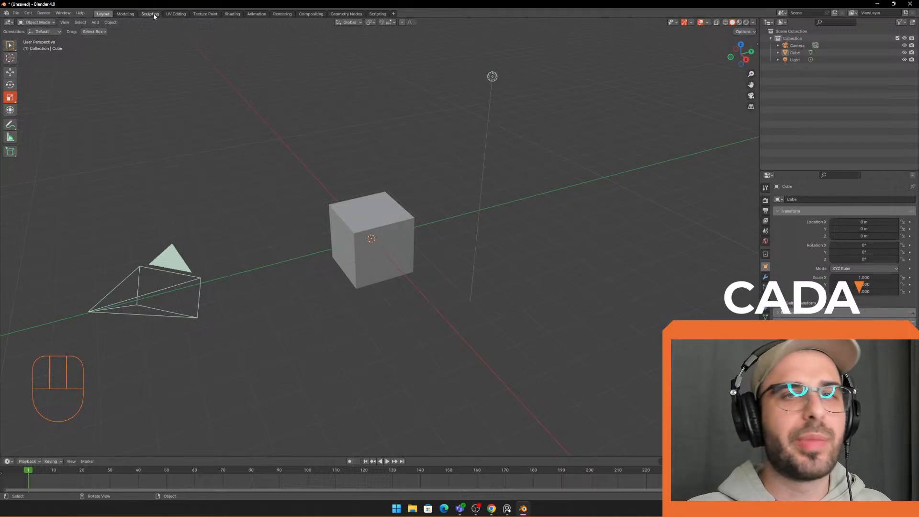
shift+middle_drag(249, 72, 297, 77)
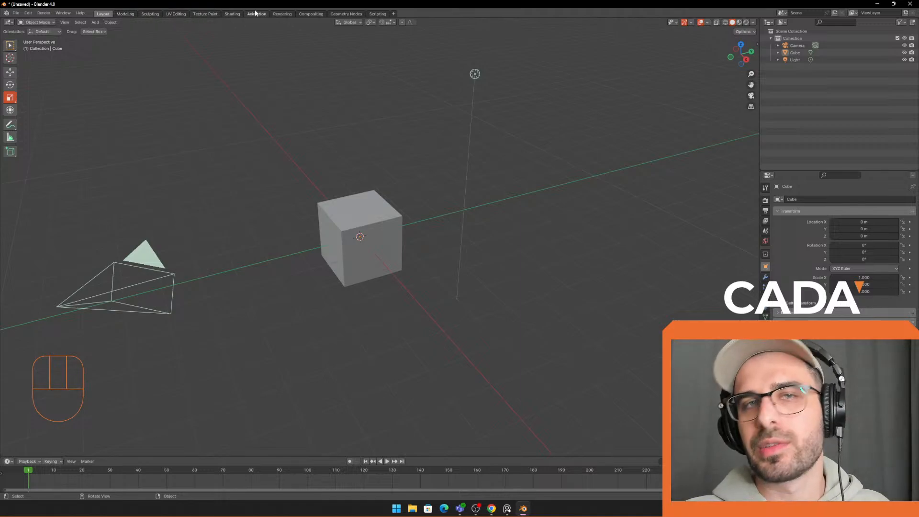
Step: Switch to the Sculpting workspace with the cube in Sculpt Mode
click(148, 14)
middle_drag(301, 78, 298, 254)
middle_drag(346, 217, 443, 158)
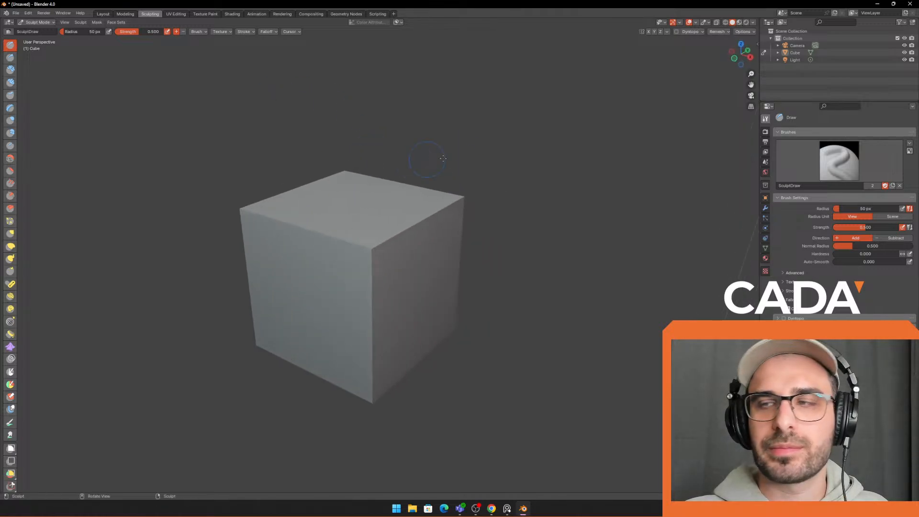
click(109, 14)
click(151, 15)
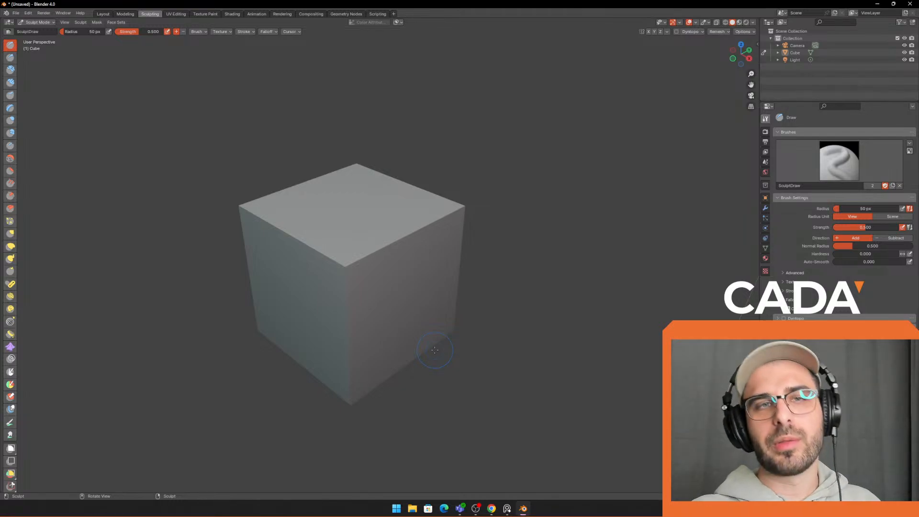
Step: Toggle the cube out of Sculpt Mode and back again
scroll(484, 222, down, 1)
mouse_move(481, 194)
middle_down()
mouse_move(501, 188)
mouse_move(475, 183)
middle_up()
key(Tab)
scroll(470, 185, up, 1)
key(Tab)
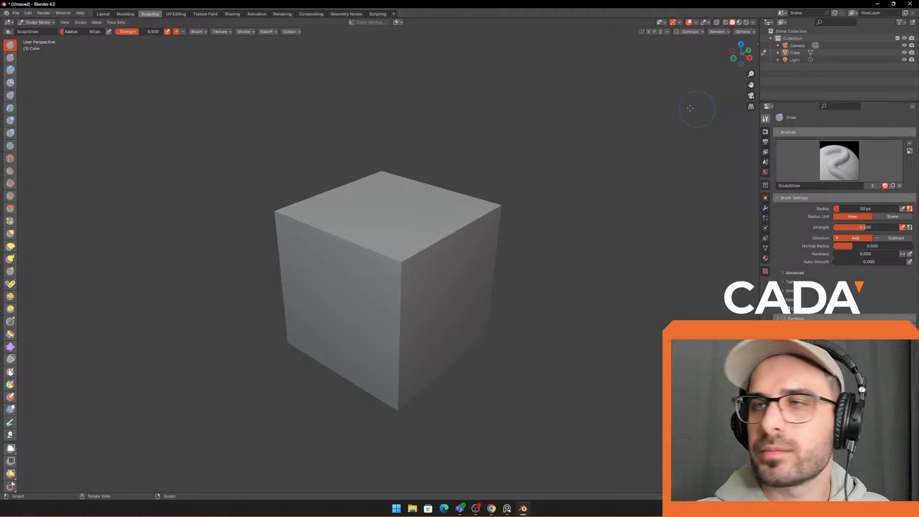
Step: Turn on X-ray and display the cube in wireframe shading
right_click(535, 120)
mouse_move(496, 113)
middle_down()
mouse_move(474, 129)
mouse_move(483, 122)
middle_up()
scroll(483, 123, up, 2)
click(717, 22)
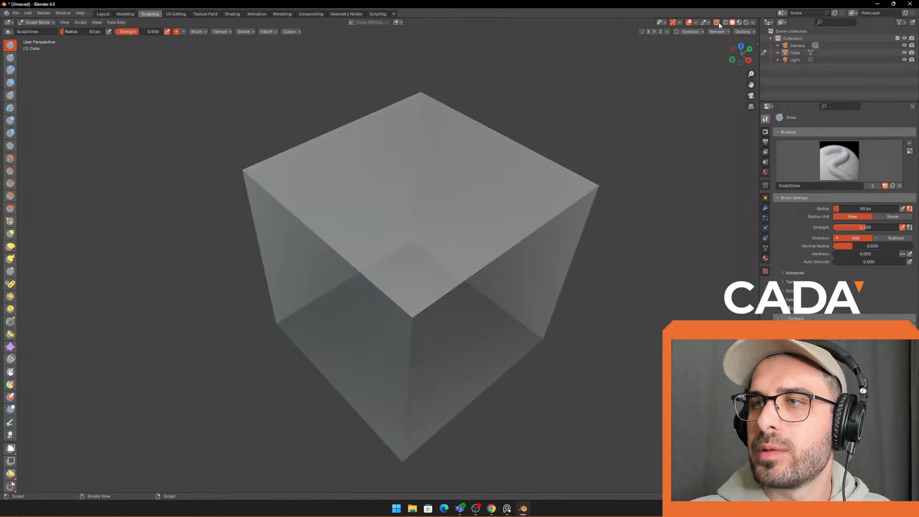
click(726, 22)
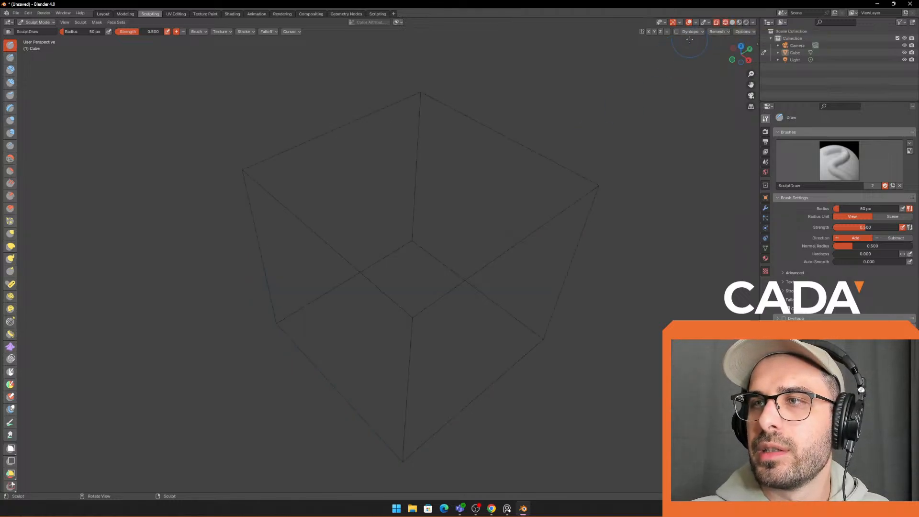
Step: Return the cube to solid shading, toggle X-ray, and look over the viewport shading and overlay options
click(732, 22)
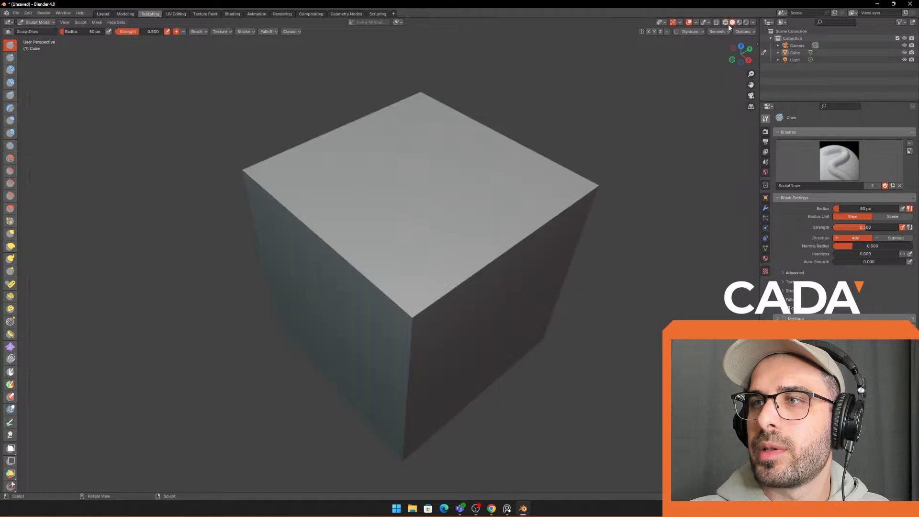
click(717, 22)
click(717, 22)
click(754, 22)
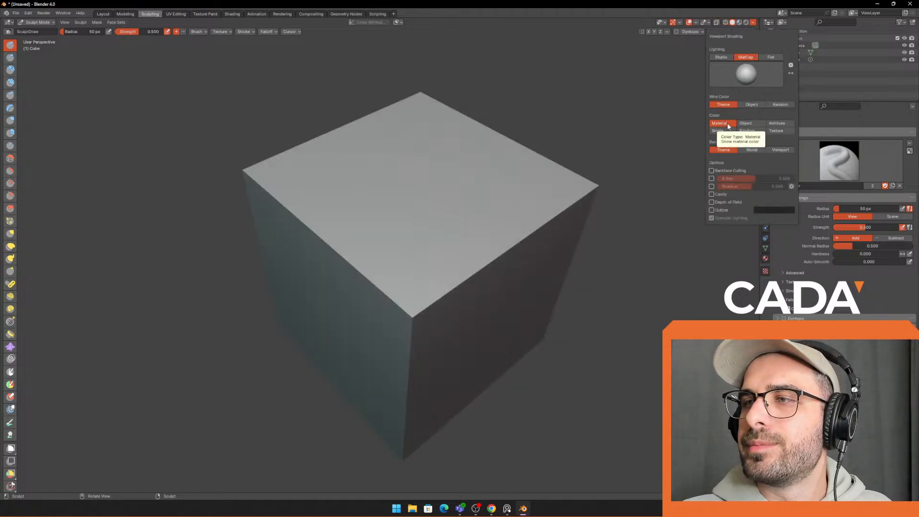
click(709, 23)
mouse_move(693, 21)
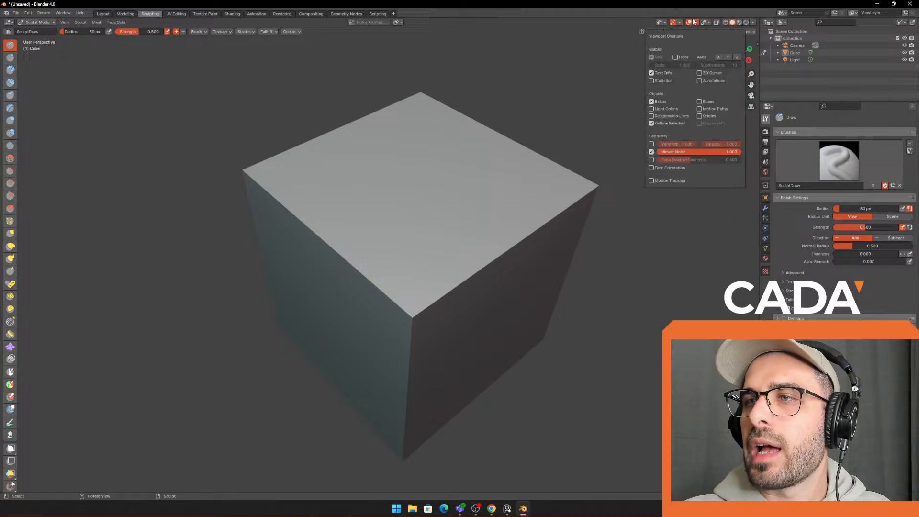
mouse_move(500, 125)
middle_down()
mouse_move(523, 107)
mouse_move(511, 121)
middle_up()
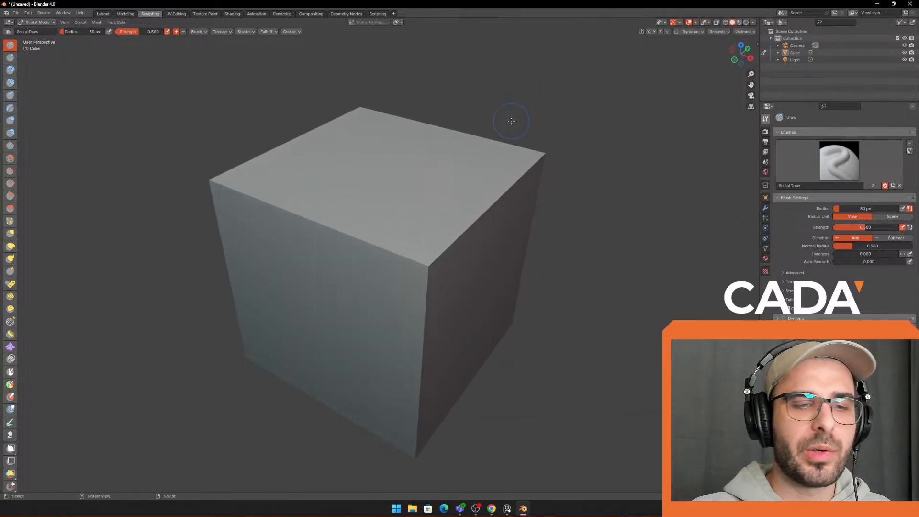
Step: In the Layout workspace, enter Edit Mode with vertex selection and pull one top corner vertex of the cube outward
click(108, 16)
click(395, 233)
key(Tab)
key(1)
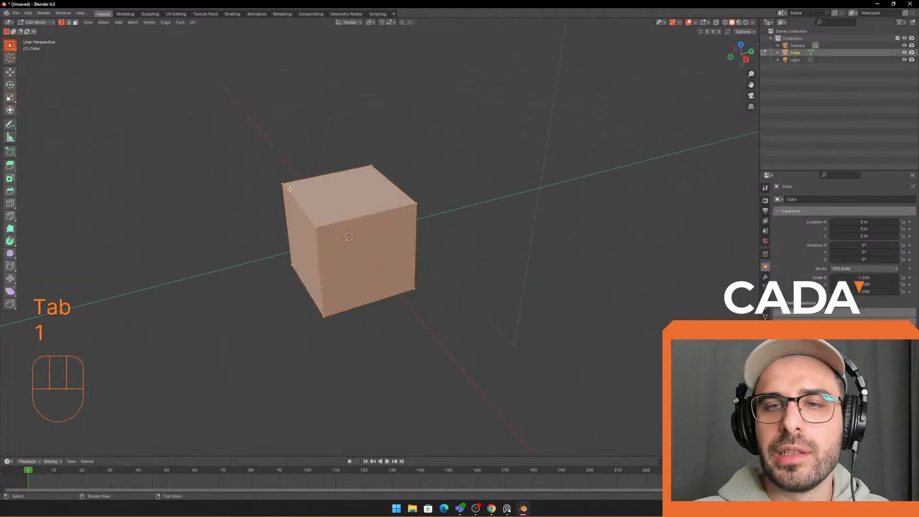
click(286, 186)
right_click(285, 185)
key(g)
click(255, 143)
click(319, 231)
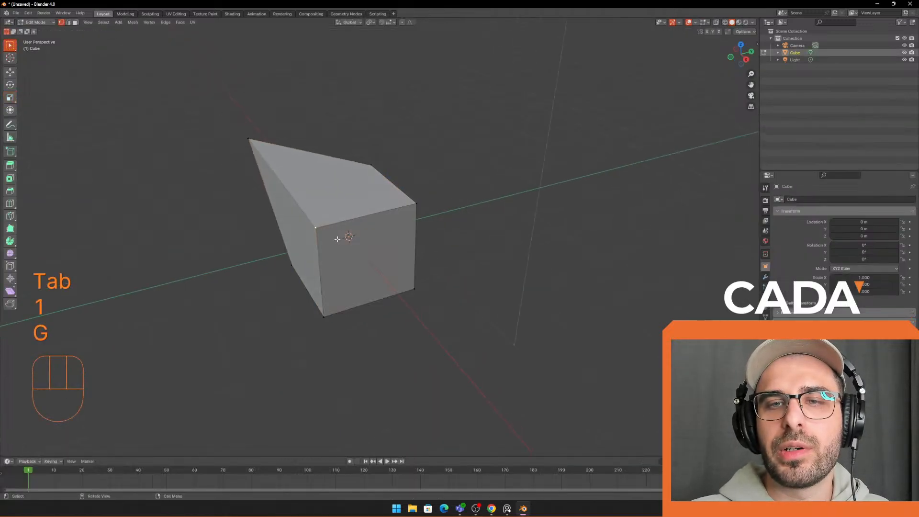
key(e)
right_click(412, 255)
key(ctrl+z)
Step: Switch to face selection and extrude the cube's side face outward to lengthen the body
key(3)
right_click(378, 255)
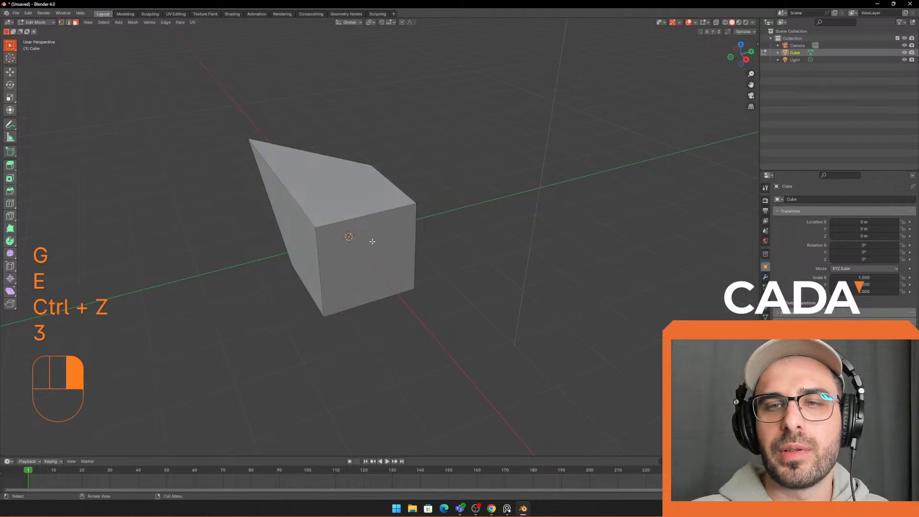
click(372, 242)
middle_drag(373, 242, 516, 263)
key(e)
click(318, 238)
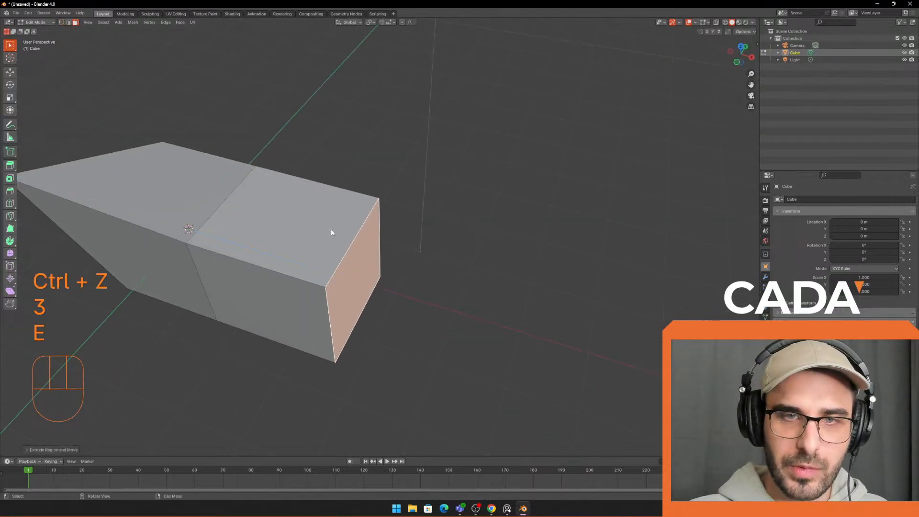
Step: Extrude the top face of the newly added block upward by about 1.7 m
click(307, 225)
key(e)
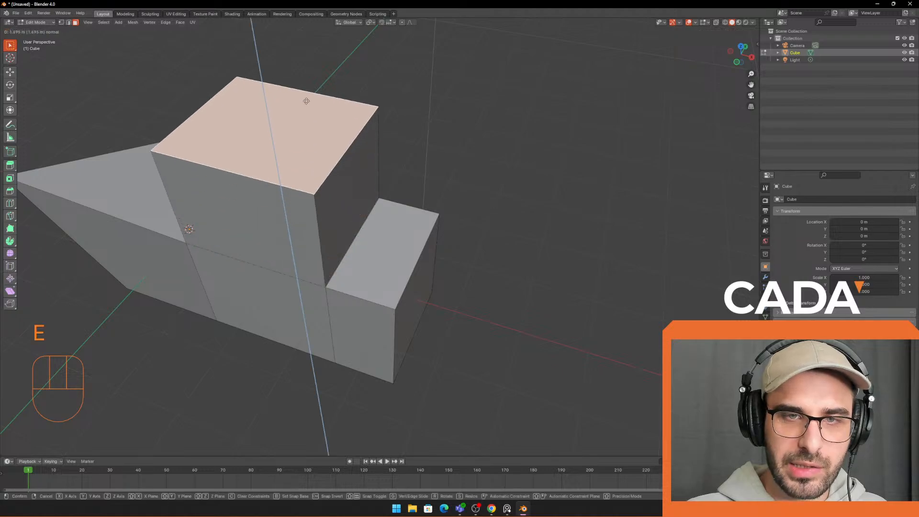
click(307, 101)
scroll(493, 222, down, 3)
Step: Leave Edit Mode, clear the object selection, and open the extruded shape in the Sculpting workspace
key(Tab)
middle_drag(492, 221, 468, 232)
key(a)
scroll(492, 270, up, 2)
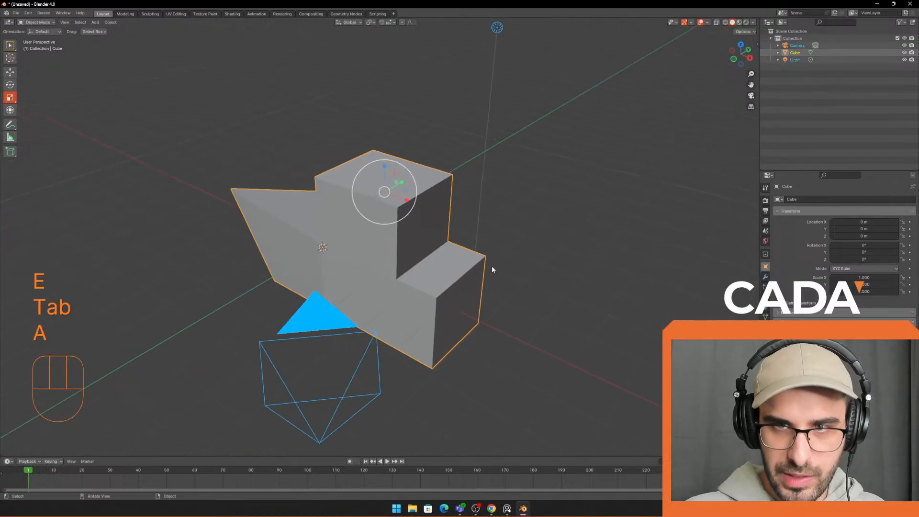
click(393, 88)
click(150, 14)
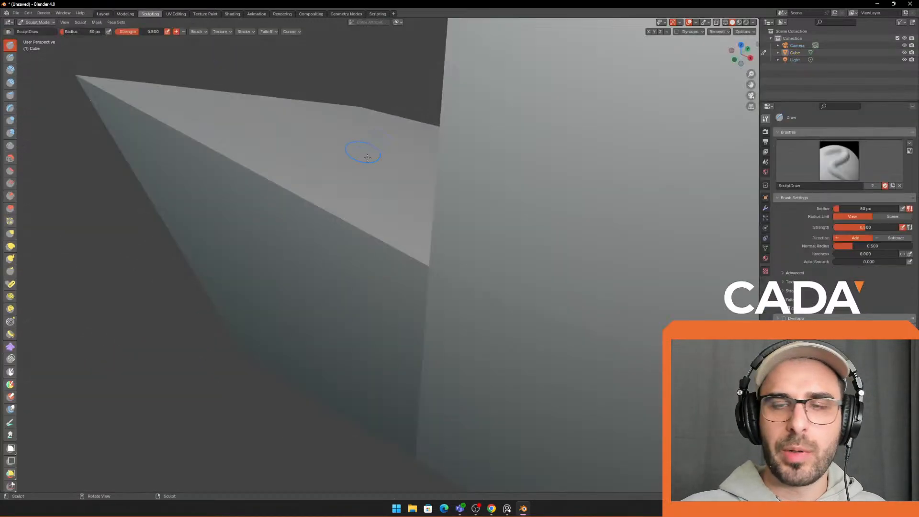
scroll(493, 226, down, 6)
scroll(415, 197, up, 5)
middle_drag(415, 198, 394, 195)
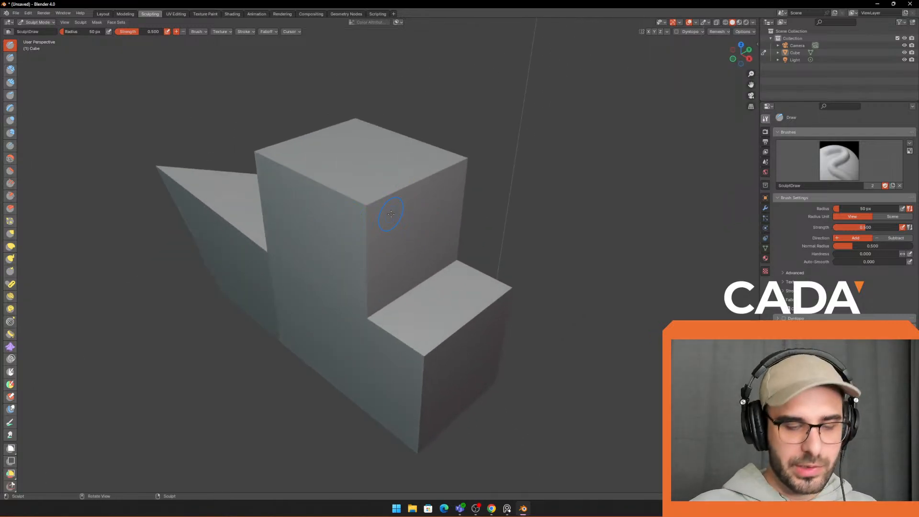
scroll(391, 214, up, 2)
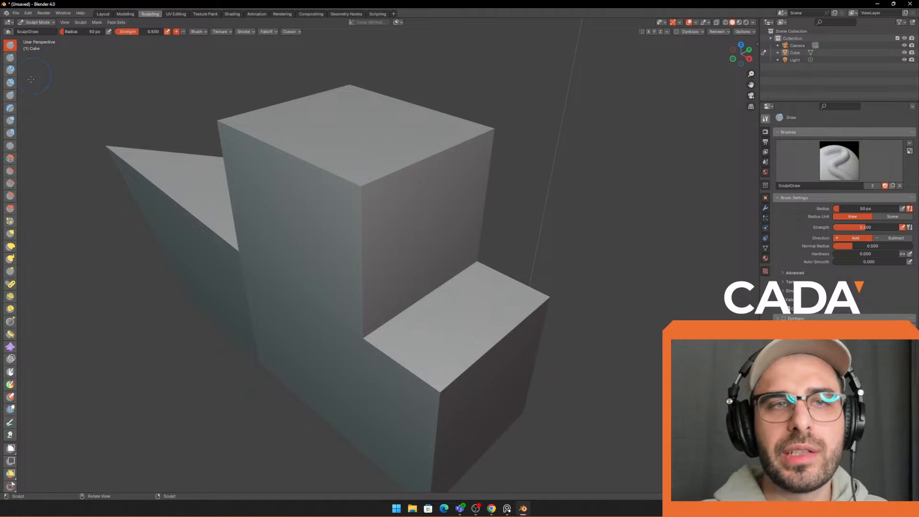
Step: Choose the Grab brush and set its radius to 175 px
click(13, 232)
scroll(260, 164, down, 4)
key(s)
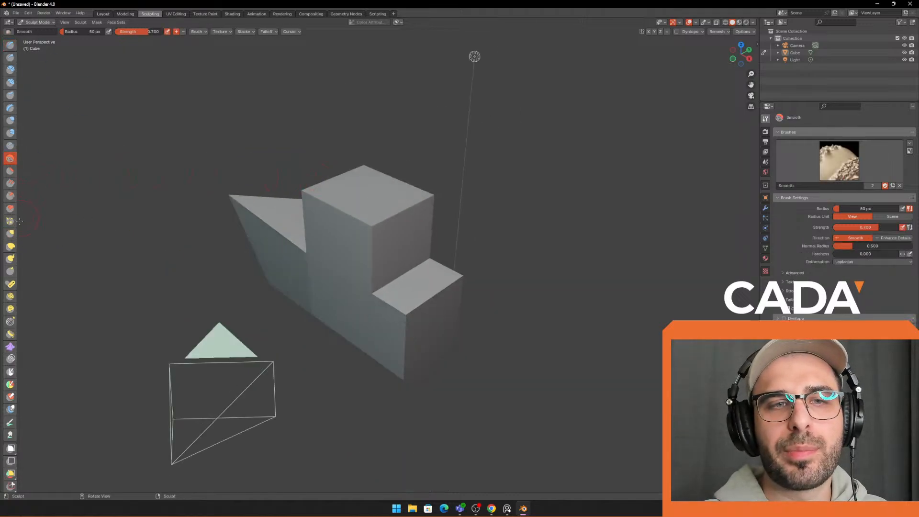
click(11, 233)
key(f)
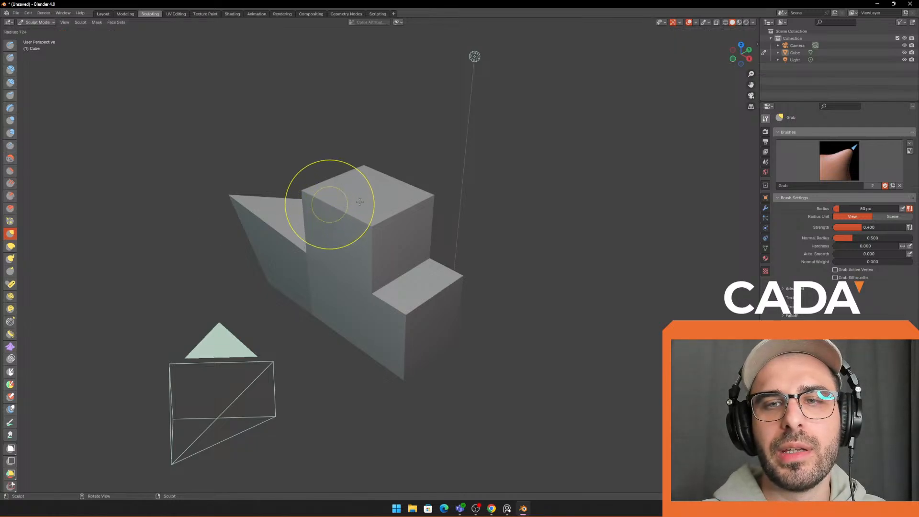
click(392, 205)
Step: Reshape the raised block with the Grab brush by pulling its top corners and the lower side corner at its base
drag(322, 196, 252, 152)
drag(352, 212, 334, 218)
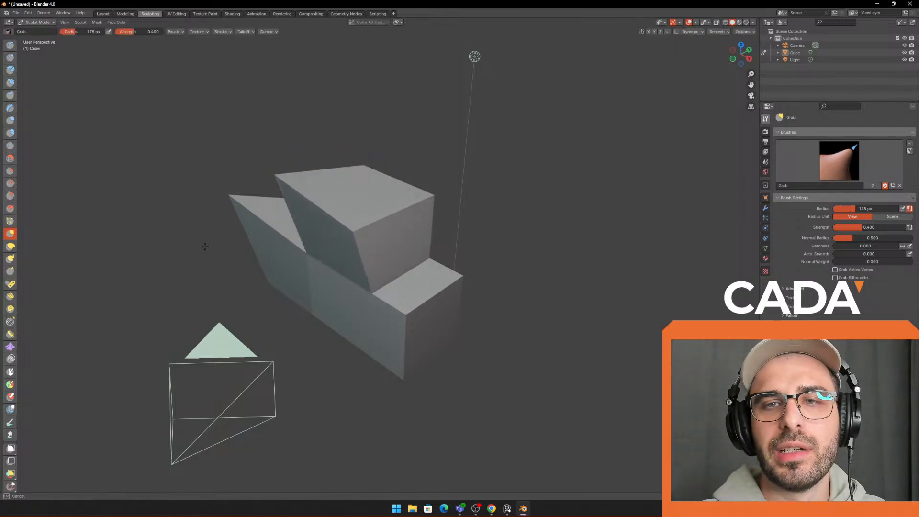
drag(375, 176, 434, 122)
mouse_move(417, 199)
mouse_down()
mouse_move(426, 231)
mouse_move(390, 182)
mouse_move(399, 193)
mouse_up()
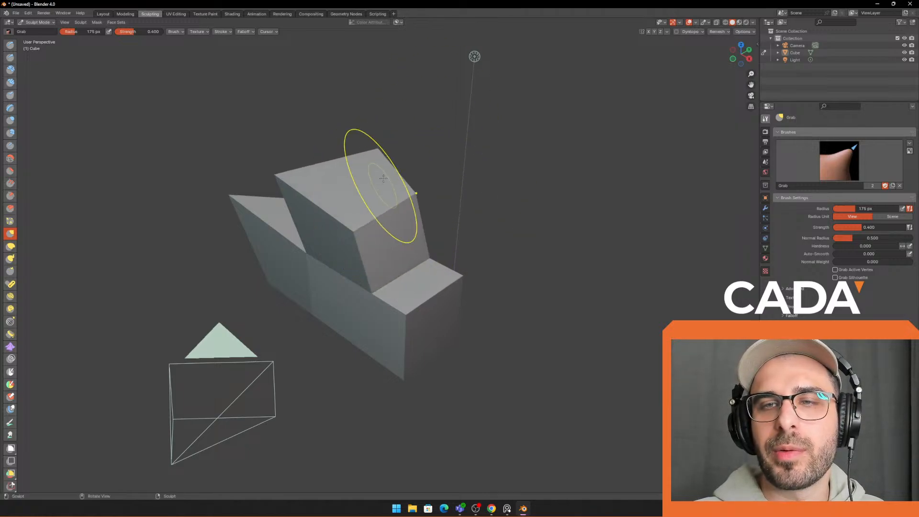
drag(379, 146, 378, 172)
drag(270, 172, 347, 191)
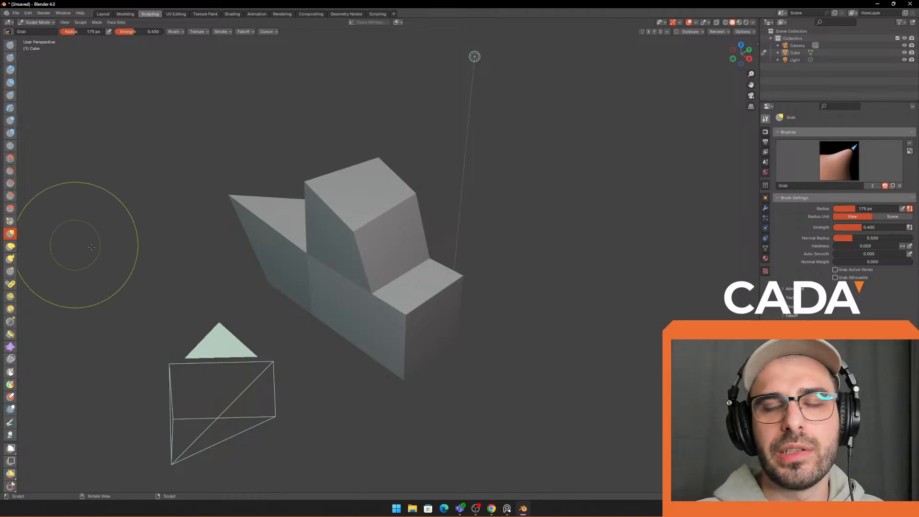
mouse_move(308, 192)
mouse_down()
mouse_move(300, 261)
mouse_move(98, 333)
mouse_move(158, 322)
mouse_up()
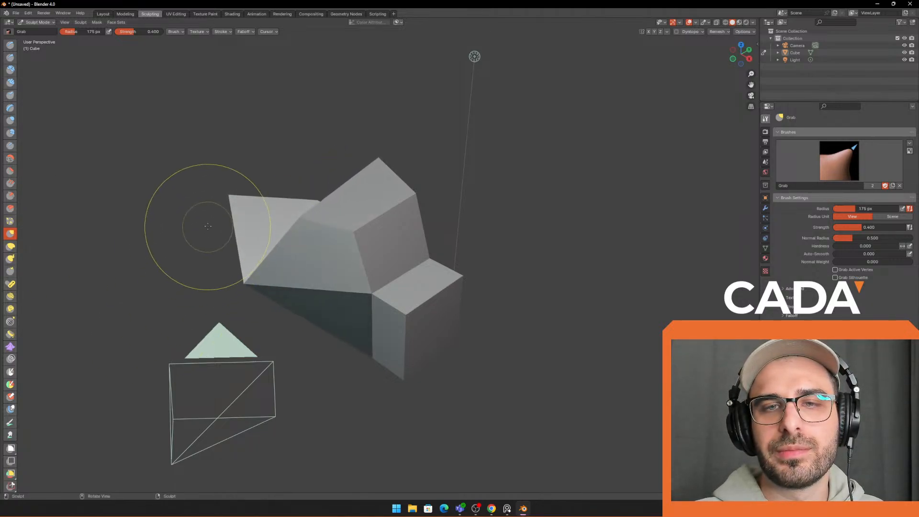
mouse_move(207, 226)
mouse_down()
mouse_move(240, 280)
mouse_move(336, 243)
mouse_up()
shift+middle_drag(440, 263, 435, 239)
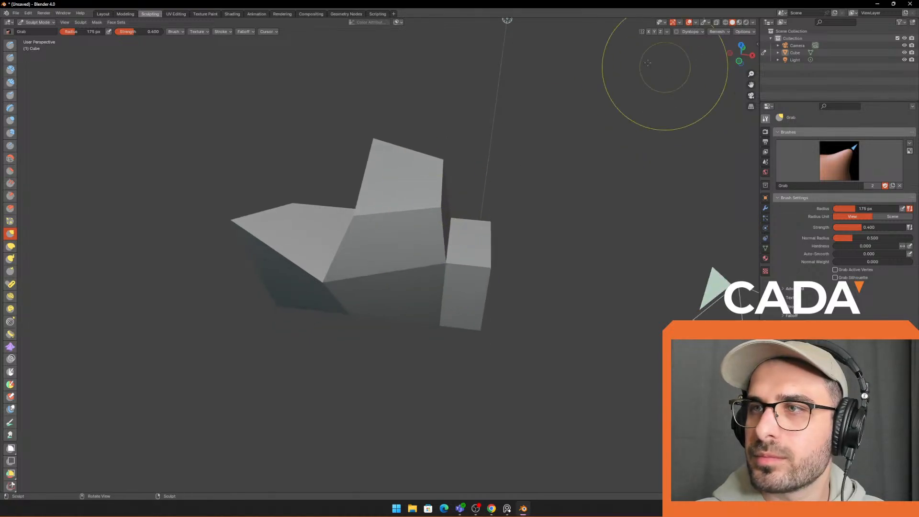
Step: Remesh the sculpted shape with a voxel size of 0.1 m
click(754, 22)
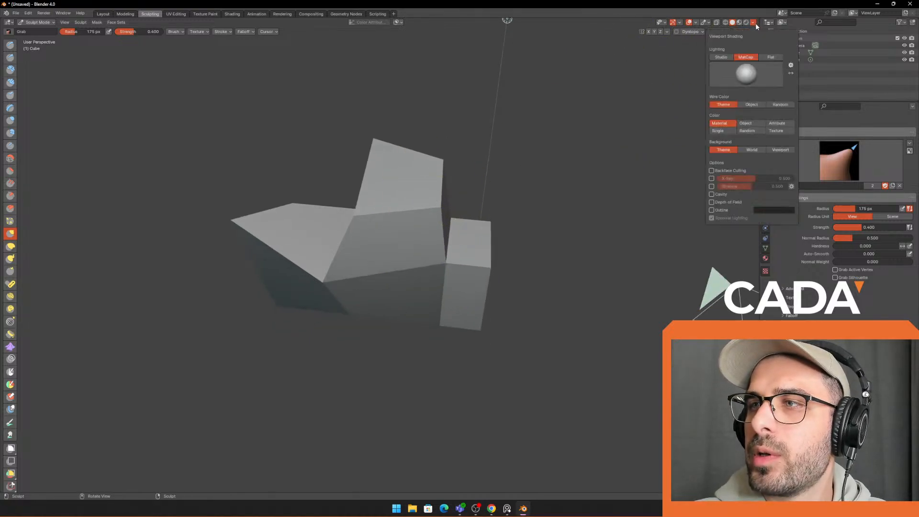
click(756, 24)
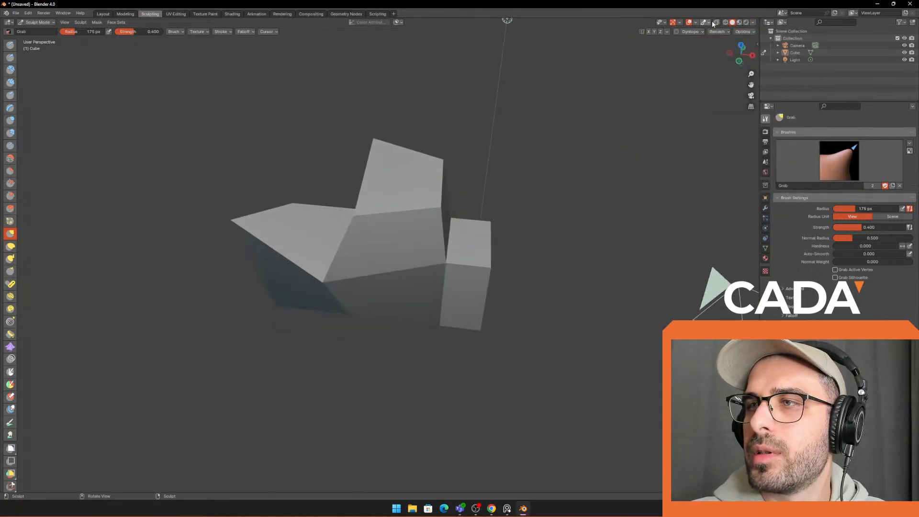
click(720, 32)
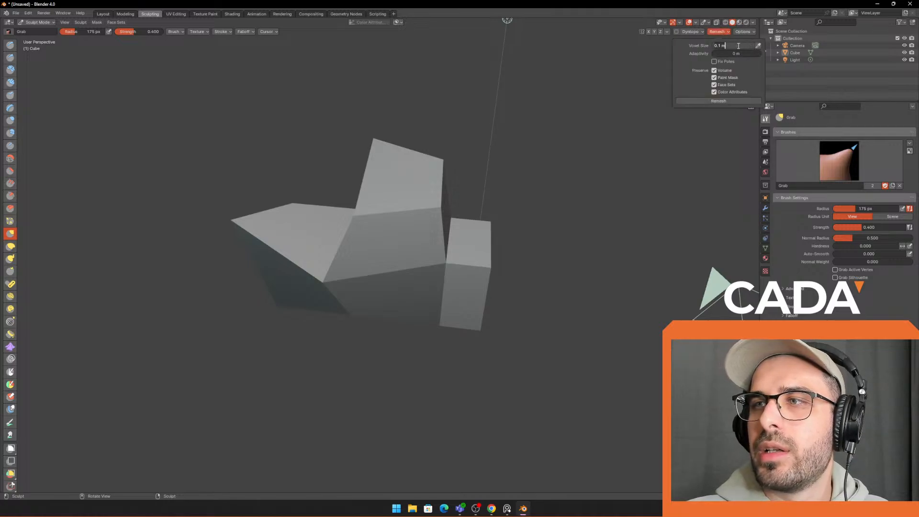
key(Return)
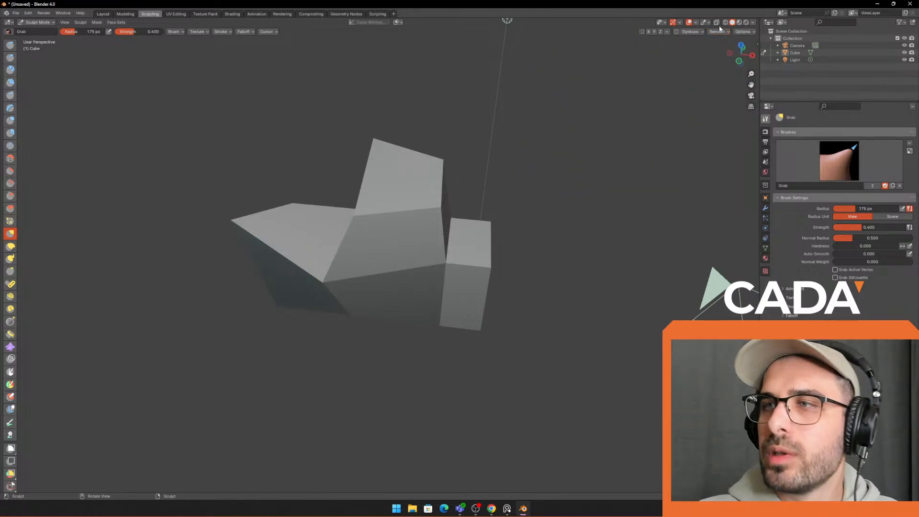
click(719, 32)
click(727, 45)
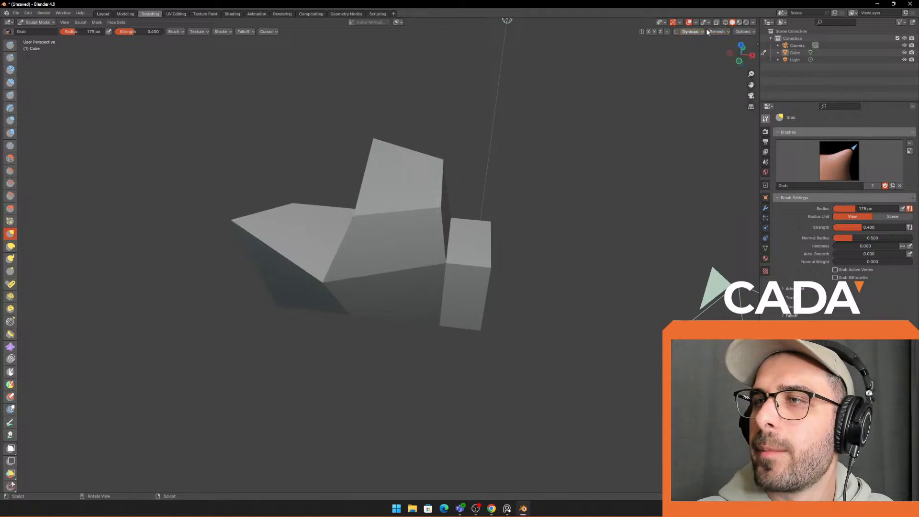
click(727, 102)
scroll(496, 196, up, 2)
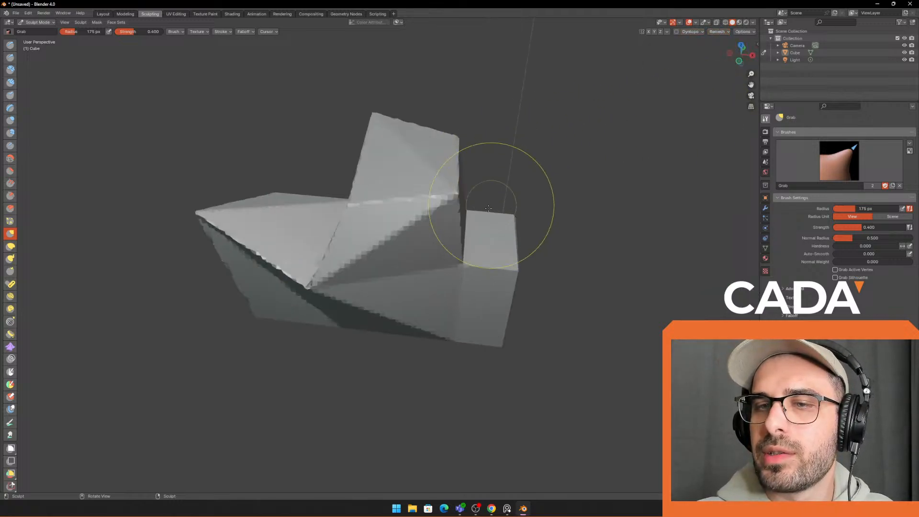
middle_drag(493, 204, 540, 210)
Step: Enter Edit Mode with vertex selection in the Layout workspace and examine the density of the remeshed geometry
click(103, 13)
key(Tab)
middle_drag(364, 192, 350, 234)
key(1)
scroll(350, 234, up, 4)
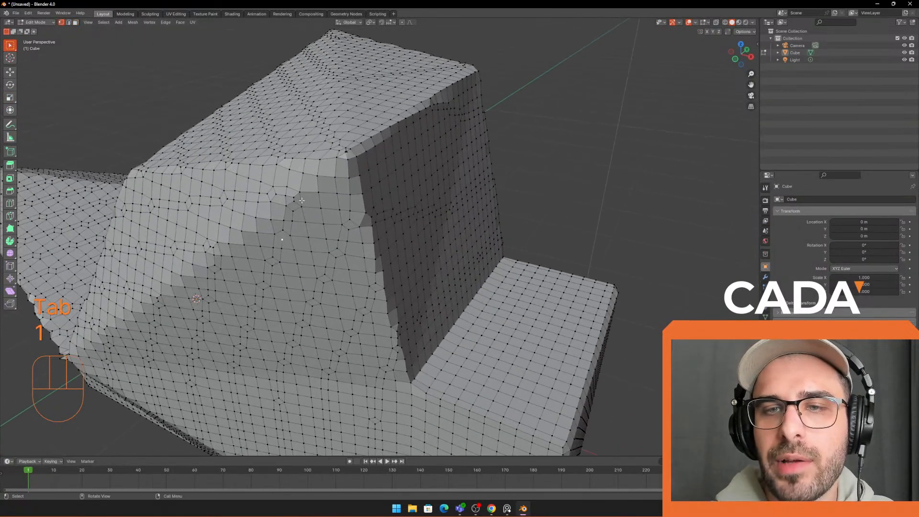
scroll(380, 168, down, 1)
right_click(385, 130)
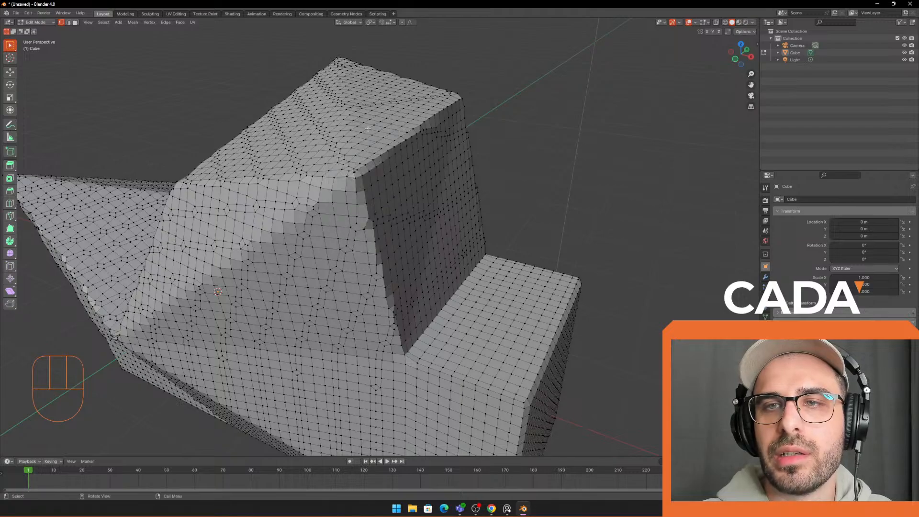
Step: Try pulling two single vertices out of the upper surface, undo the moves, and return to the Sculpting workspace
click(368, 129)
key(g)
click(390, 108)
click(401, 114)
key(g)
click(406, 90)
middle_drag(405, 90, 326, 76)
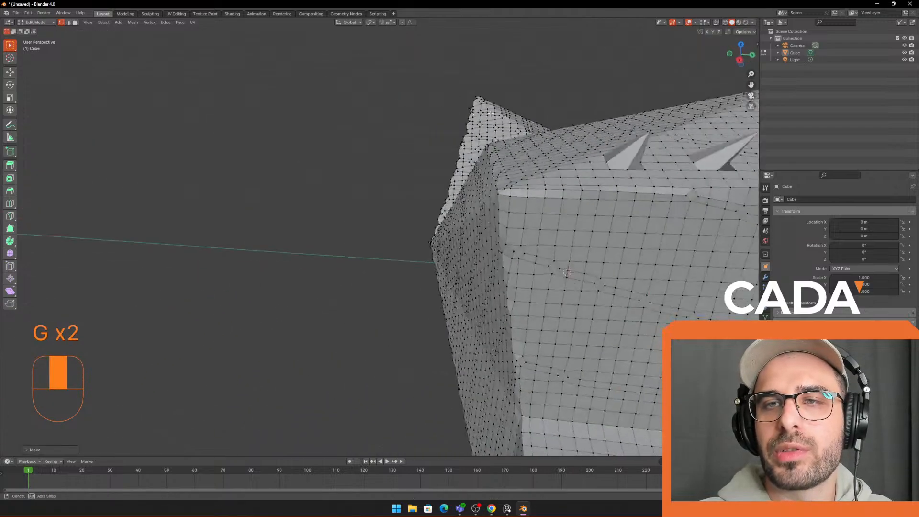
scroll(519, 124, down, 2)
middle_drag(519, 120, 543, 139)
key(ctrl+z)
key(ctrl+z)
click(150, 14)
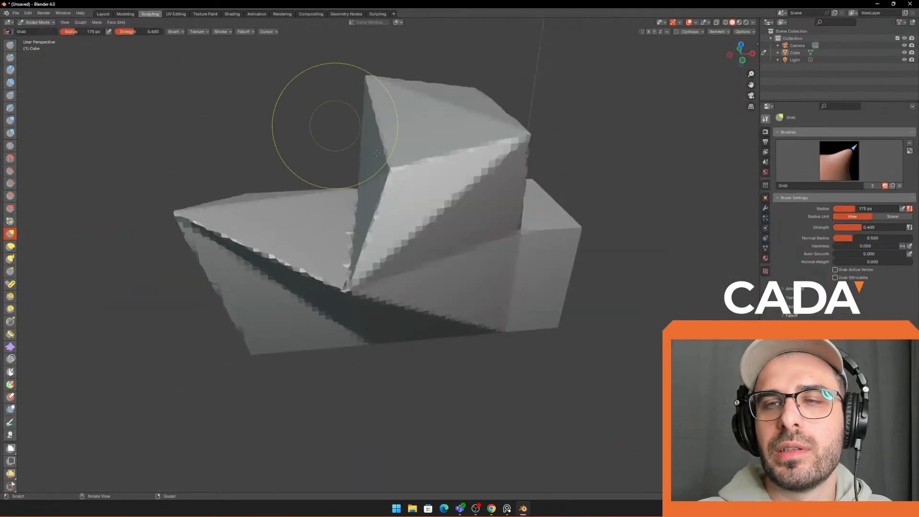
Step: Try pulling several areas of the remeshed shape with the Grab brush and undo the strokes
drag(432, 173, 417, 188)
middle_drag(431, 172, 421, 143)
drag(418, 163, 396, 118)
middle_drag(474, 141, 447, 136)
middle_drag(406, 111, 460, 154)
drag(398, 160, 371, 125)
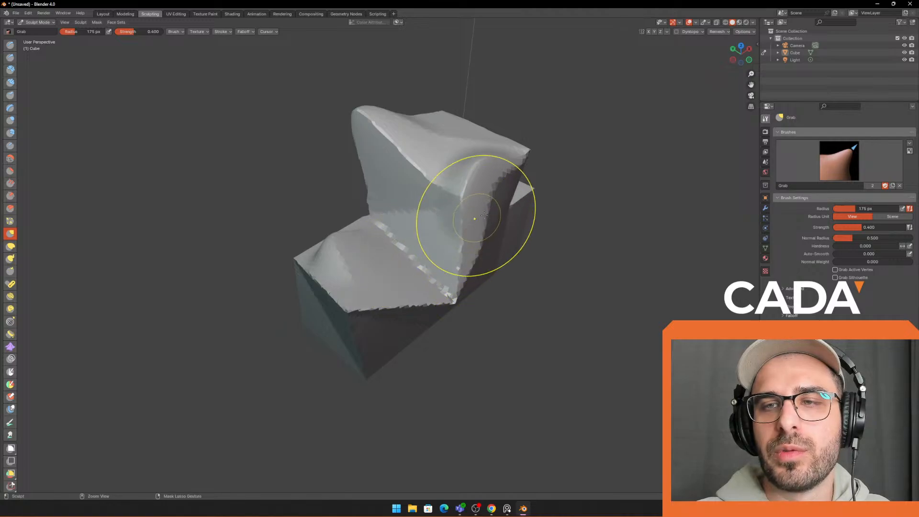
key(ctrl+z)
key(ctrl+z)
Step: Choose the Draw brush, reduce its radius, and sculpt raised strokes on the surface of the shape
shift+middle_drag(547, 146, 503, 187)
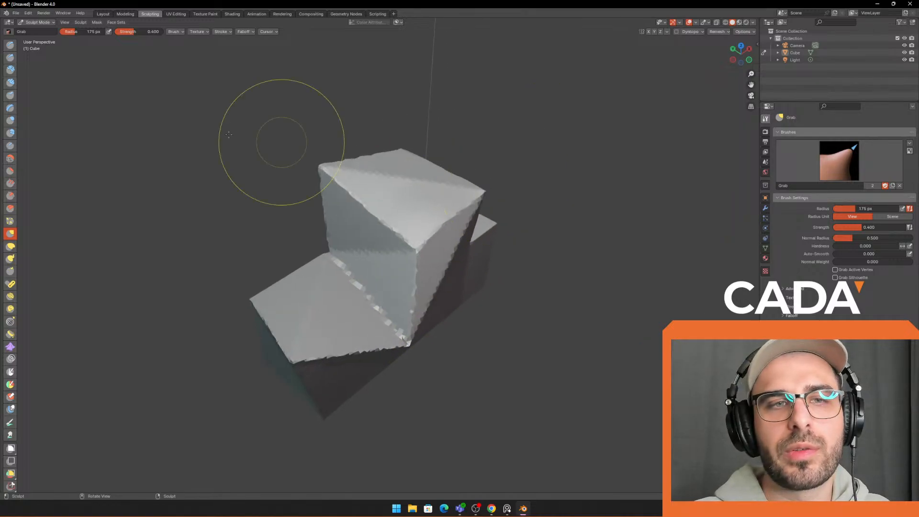
click(10, 45)
key(f)
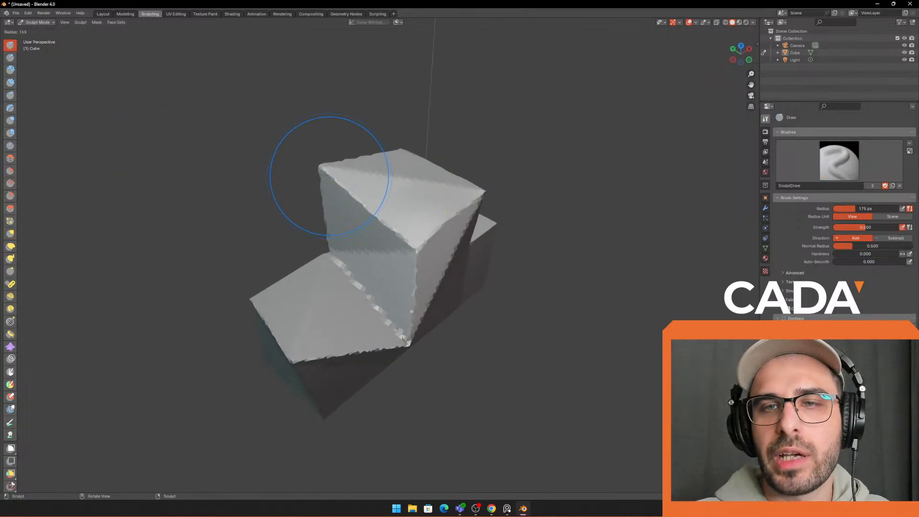
click(313, 176)
mouse_move(396, 181)
mouse_down()
mouse_move(386, 217)
mouse_move(364, 234)
mouse_up()
middle_drag(424, 200, 445, 193)
scroll(445, 192, up, 3)
mouse_move(382, 181)
mouse_down()
mouse_move(453, 225)
mouse_move(366, 187)
mouse_move(400, 196)
mouse_move(365, 221)
mouse_move(431, 215)
mouse_move(457, 192)
mouse_move(426, 153)
mouse_move(439, 171)
mouse_up()
Step: Set the Draw brush radius to 63 px and sculpt two diagonal strokes across the side above the bulge
key(f)
click(417, 197)
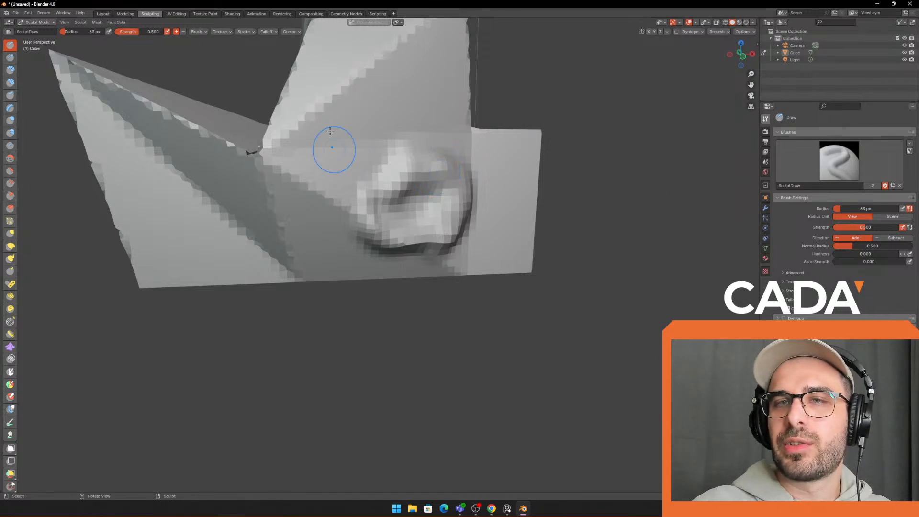
drag(392, 67, 310, 145)
mouse_move(418, 72)
mouse_down()
mouse_move(303, 160)
mouse_move(316, 170)
mouse_up()
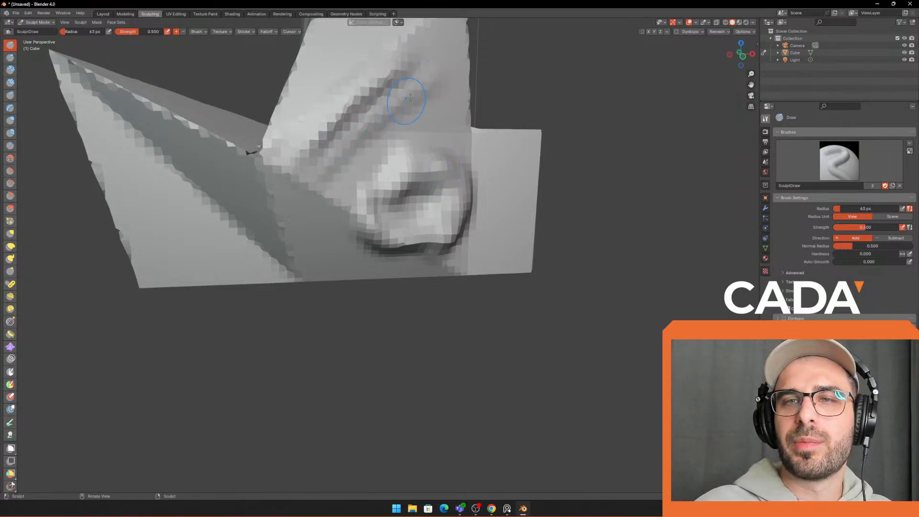
Step: Level the faint ridges between the diagonal ridge and the bulge with repeated brush strokes across the side
drag(425, 84, 345, 144)
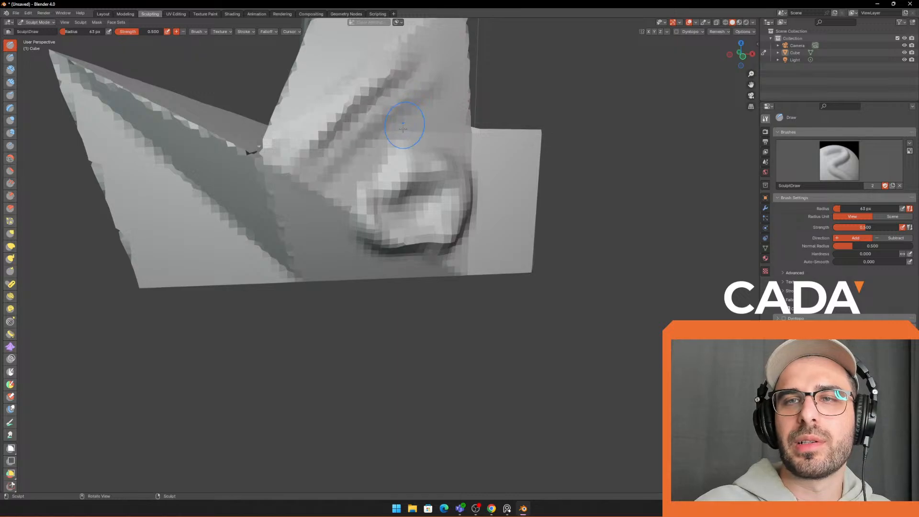
drag(425, 88, 339, 161)
drag(412, 103, 338, 162)
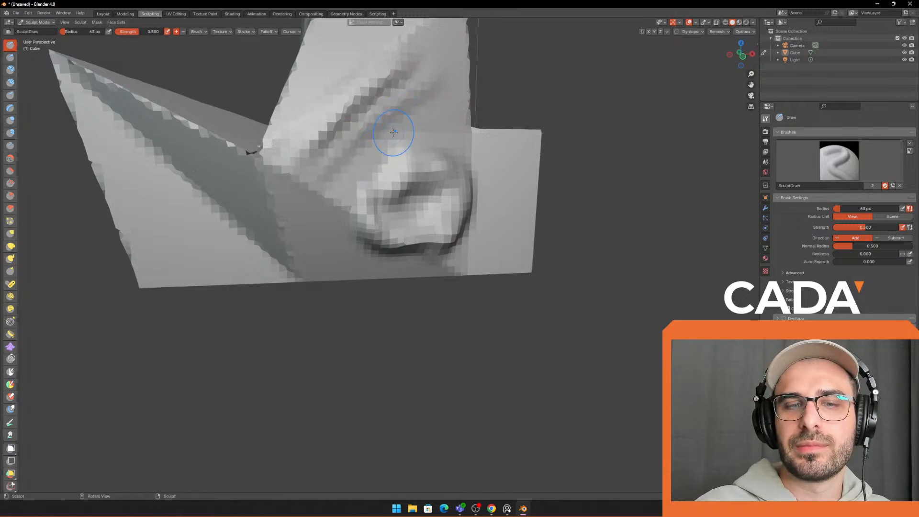
drag(401, 128, 351, 160)
drag(427, 94, 425, 88)
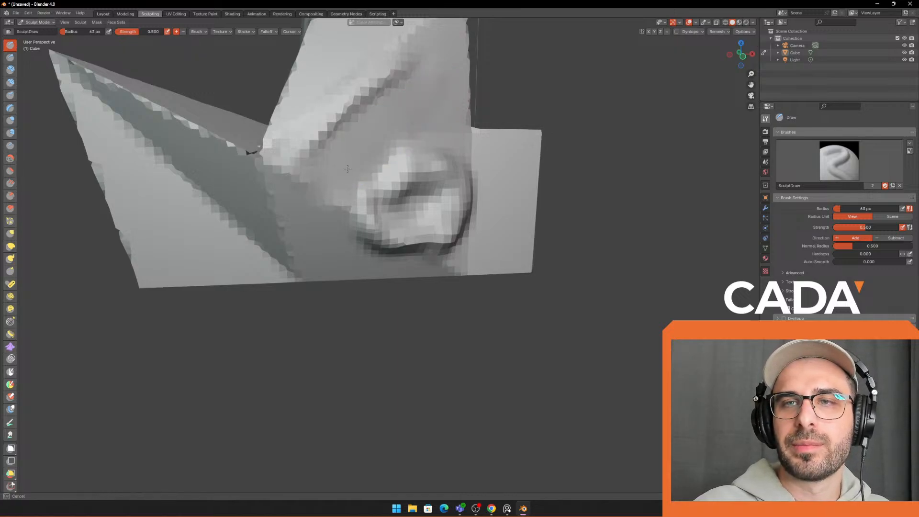
drag(347, 169, 341, 176)
Step: Remesh the sculpted shape with a smaller voxel size to get a finer mesh
scroll(415, 143, down, 3)
scroll(414, 134, up, 2)
mouse_move(415, 134)
middle_down()
mouse_move(449, 238)
mouse_move(438, 200)
mouse_move(465, 223)
mouse_move(513, 210)
middle_up()
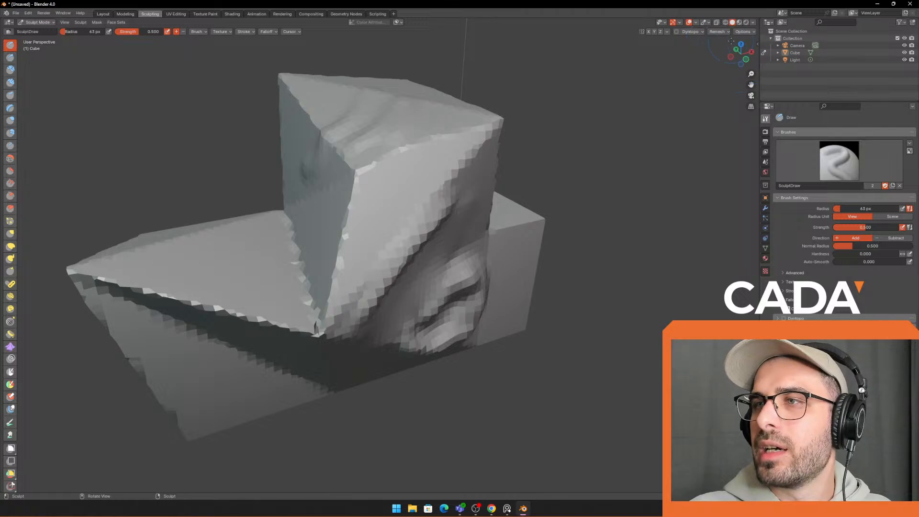
click(719, 32)
click(733, 45)
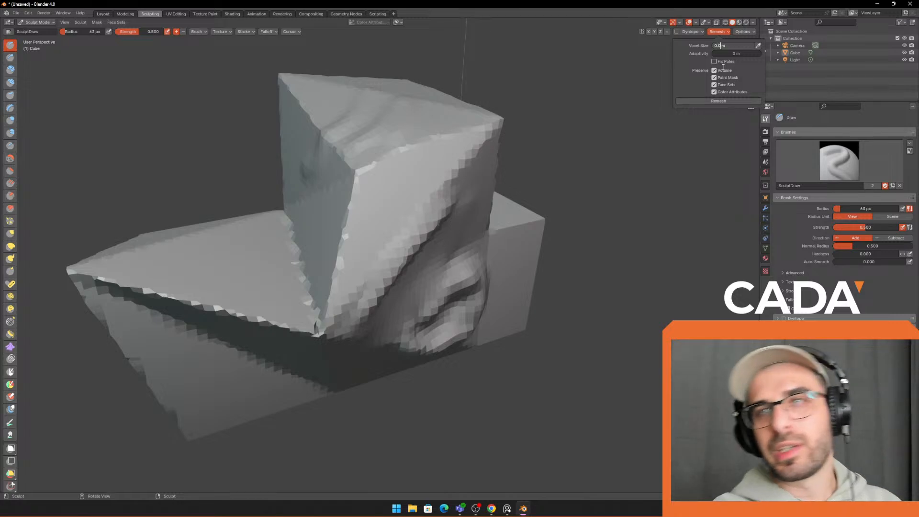
click(721, 102)
scroll(390, 176, up, 2)
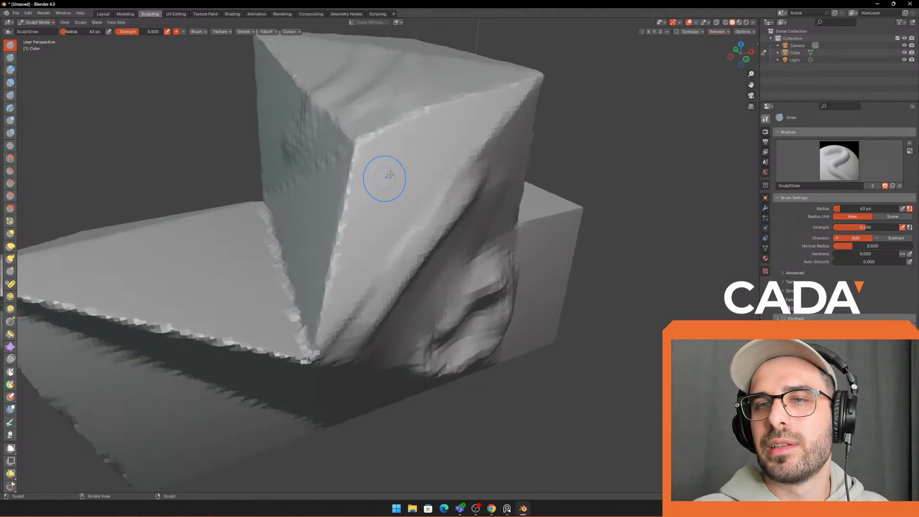
Step: Test a brush stroke on the slanted side and remesh the shape with a voxel size of 0.01 m
drag(391, 175, 360, 236)
scroll(469, 199, down, 1)
middle_drag(470, 199, 689, 55)
click(721, 32)
click(720, 46)
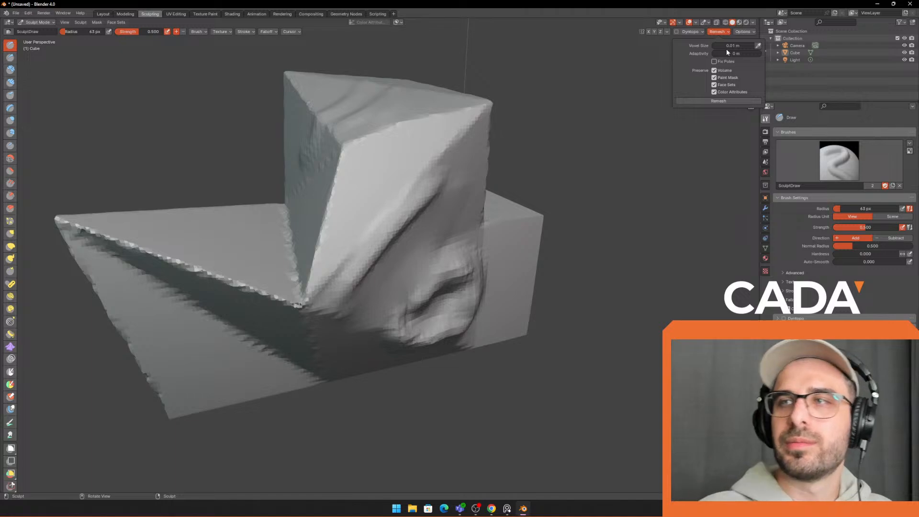
click(710, 101)
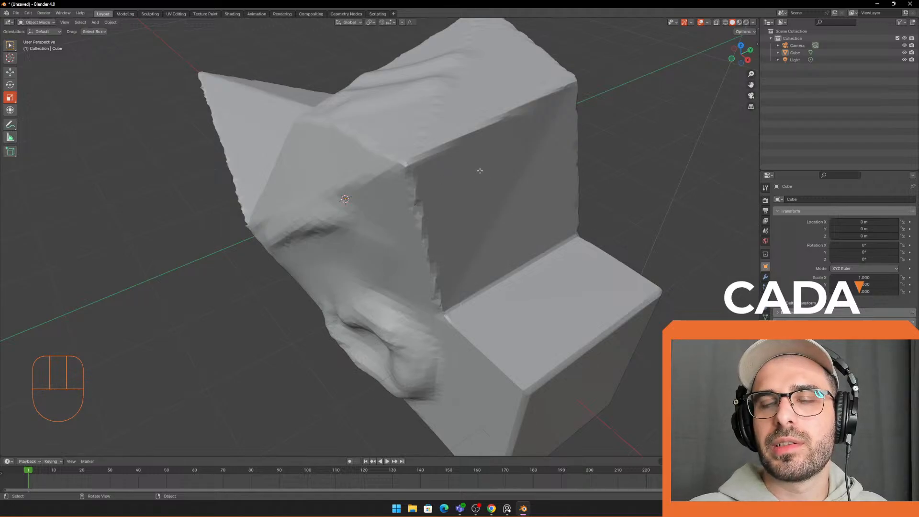
Step: Inspect the density of the remeshed vertices in Edit Mode, leave it, and return to the Sculpting workspace
key(Tab)
middle_drag(456, 163, 285, 191)
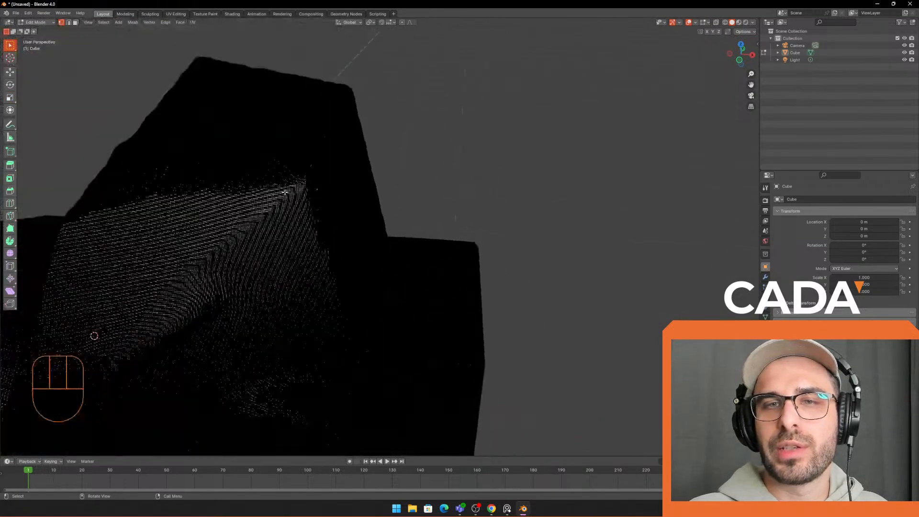
key(Tab)
click(150, 14)
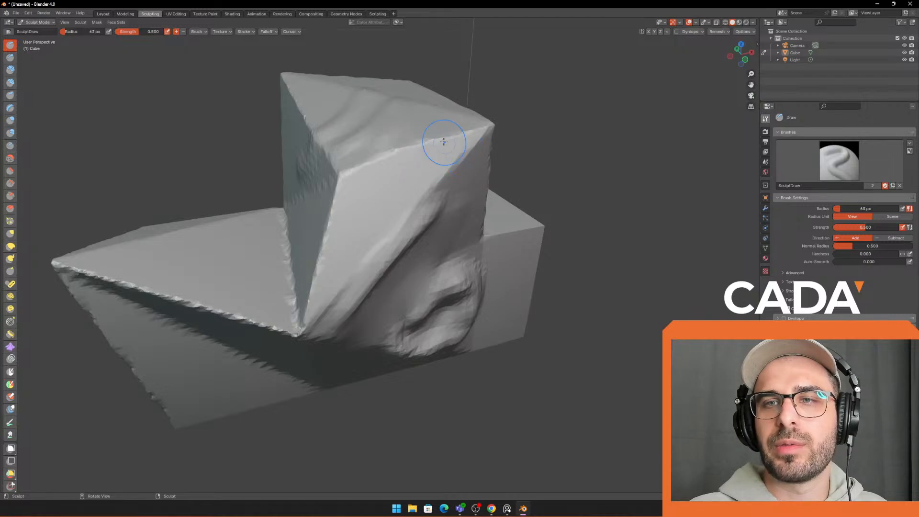
Step: Set the Draw brush radius to 27 px and sculpt a thin curved ridge on the slanted side of the raised block
key(f)
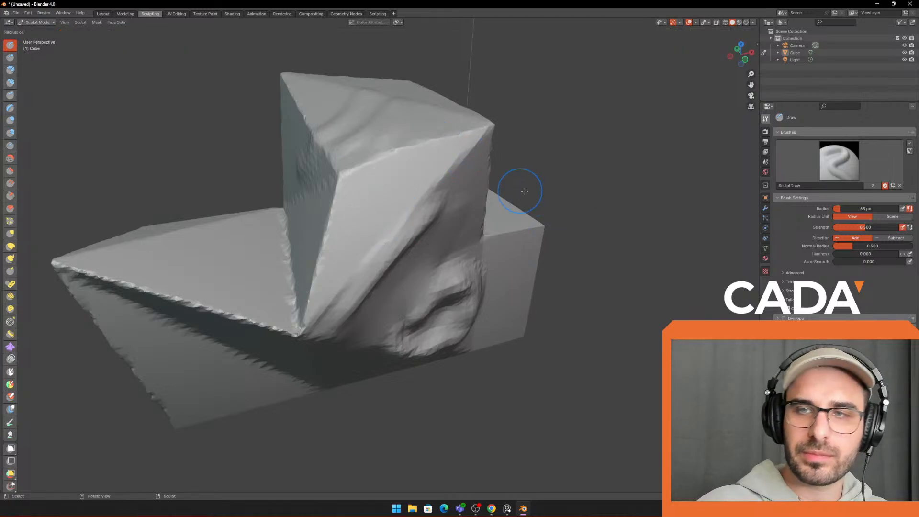
click(539, 179)
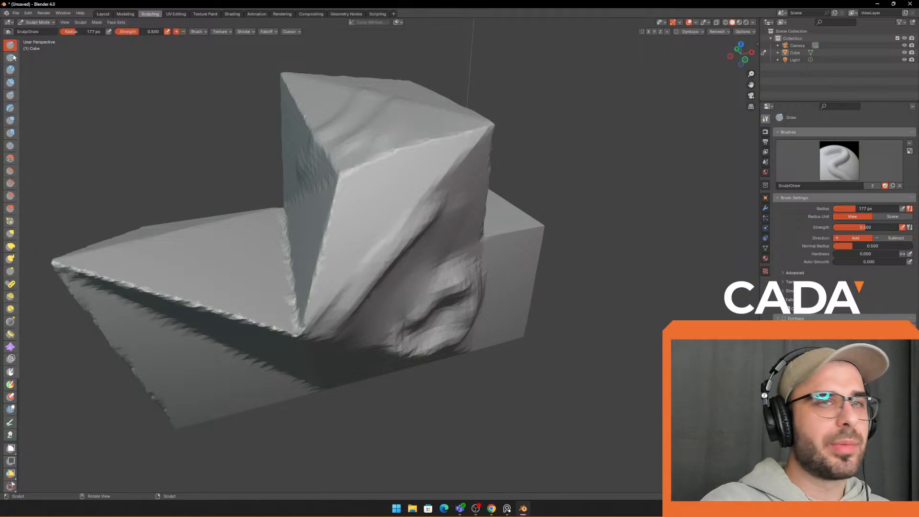
key(f)
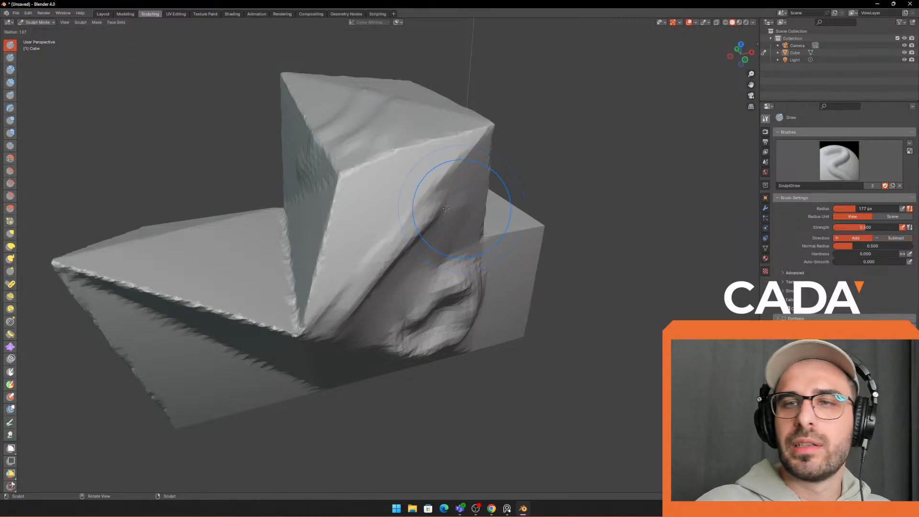
click(423, 206)
key(f)
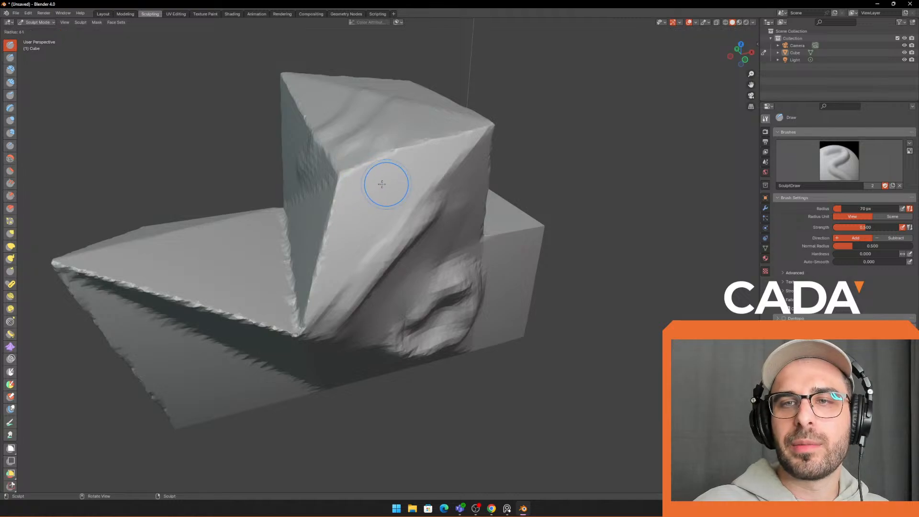
click(371, 186)
drag(406, 162, 324, 235)
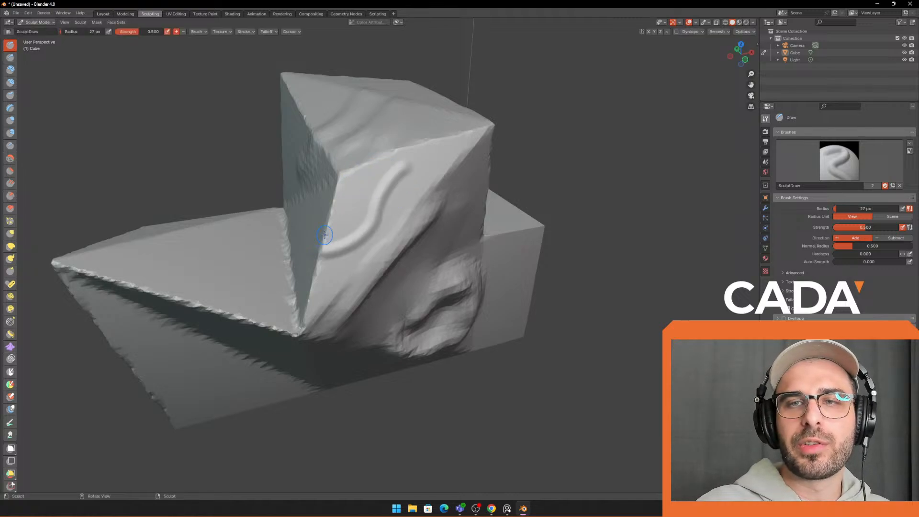
Step: Try another Draw stroke beside the U-shaped ridge on the raised block's adjacent side and undo it
mouse_move(324, 235)
middle_down()
mouse_move(380, 205)
mouse_move(459, 189)
middle_up()
middle_drag(390, 143, 397, 202)
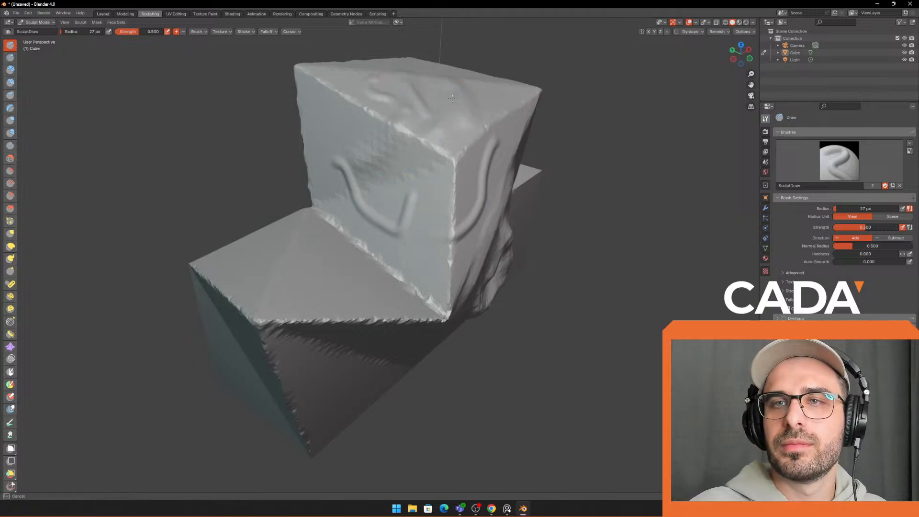
drag(432, 189, 408, 258)
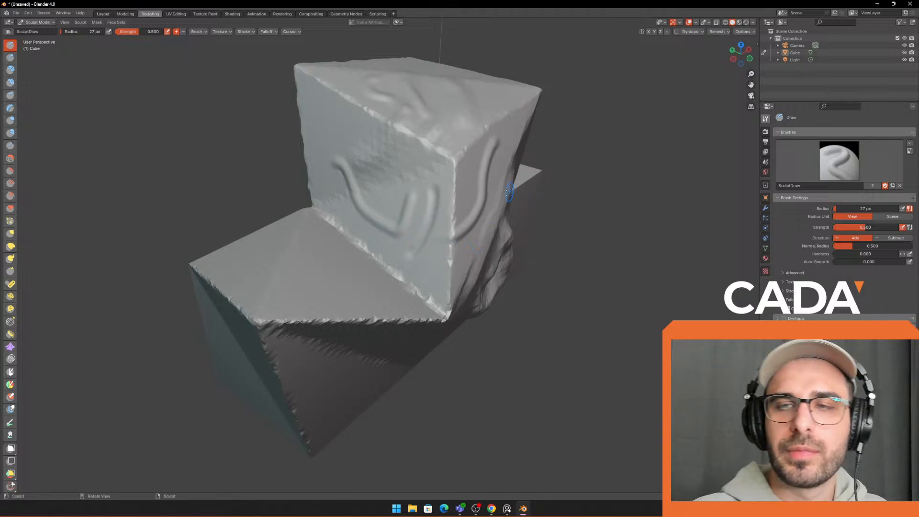
key(ctrl+z)
scroll(507, 193, up, 3)
mouse_move(507, 193)
middle_down()
mouse_move(541, 197)
mouse_move(528, 199)
middle_up()
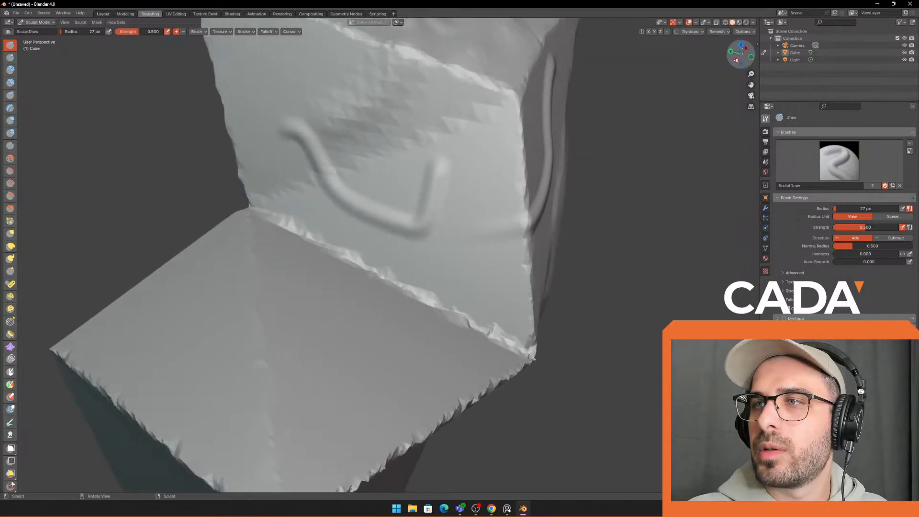
Step: Show the Screencast Keys settings and switch on the on-screen display of keys and mouse events
click(757, 45)
click(756, 111)
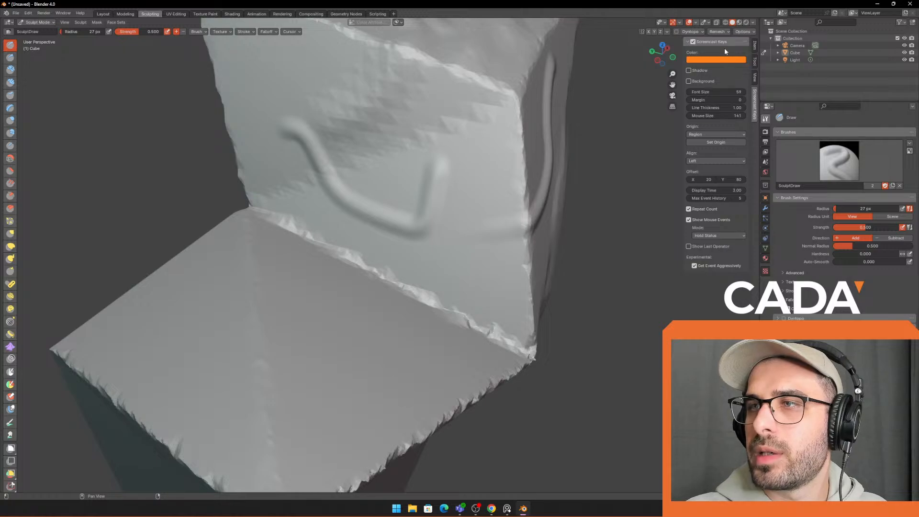
click(694, 42)
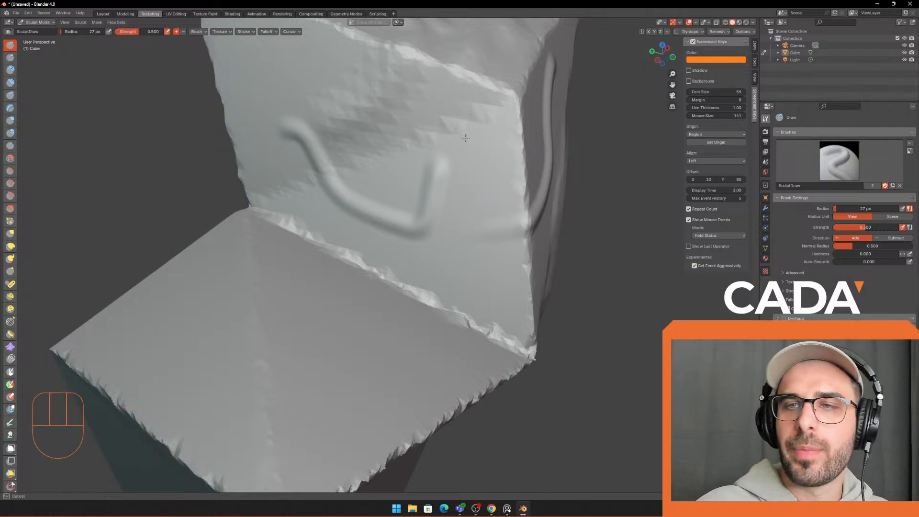
Step: Undo a thin test stroke, set the Draw brush radius to 42 px, and sculpt a curved ridge beside the U-shaped one
drag(465, 139, 499, 210)
key(ctrl+z)
key(f)
click(463, 169)
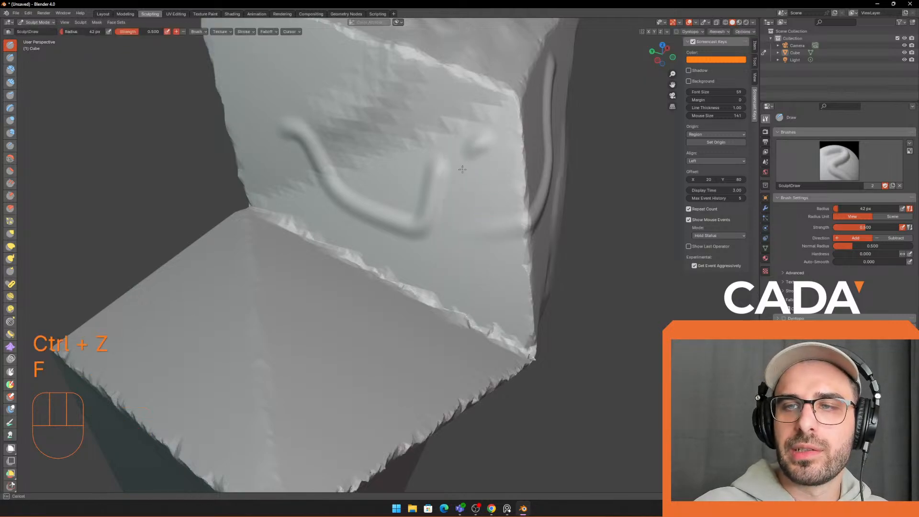
mouse_move(462, 169)
mouse_down()
mouse_move(398, 263)
mouse_move(431, 230)
mouse_up()
Step: Sculpt a ridge on the upper surface of the raised block, then try a stroke on the lower step and undo it
scroll(443, 229, down, 3)
mouse_move(443, 229)
middle_down()
mouse_move(421, 196)
mouse_move(403, 188)
mouse_move(335, 202)
middle_up()
drag(354, 156, 335, 219)
middle_drag(335, 220, 343, 220)
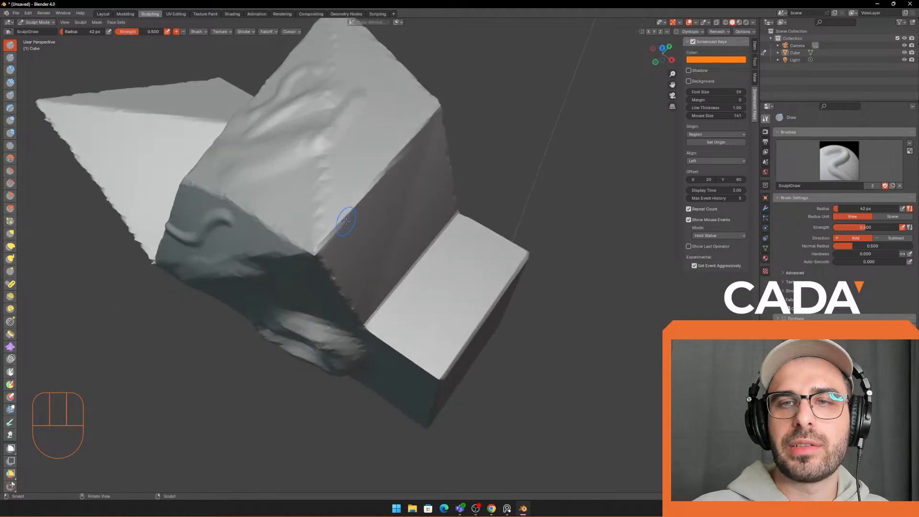
key(ctrl+z)
mouse_move(395, 139)
mouse_down()
mouse_move(372, 82)
mouse_move(323, 194)
mouse_move(352, 187)
mouse_up()
mouse_move(458, 287)
mouse_down()
mouse_move(468, 267)
mouse_move(467, 287)
mouse_up()
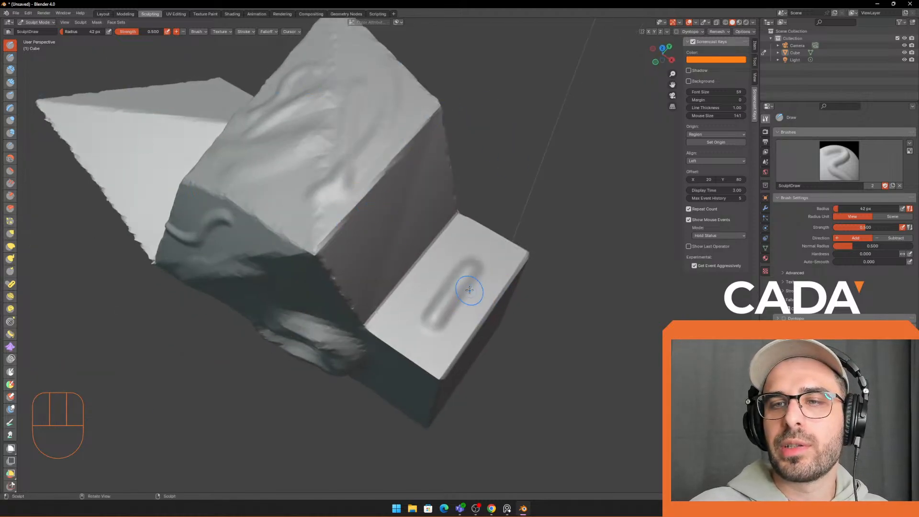
key(ctrl+z)
Step: Undo the last Draw stroke on the shape
middle_drag(105, 116, 158, 137)
shift+middle_drag(163, 268, 330, 244)
scroll(324, 261, up, 3)
shift+middle_drag(331, 245, 455, 179)
scroll(427, 202, down, 3)
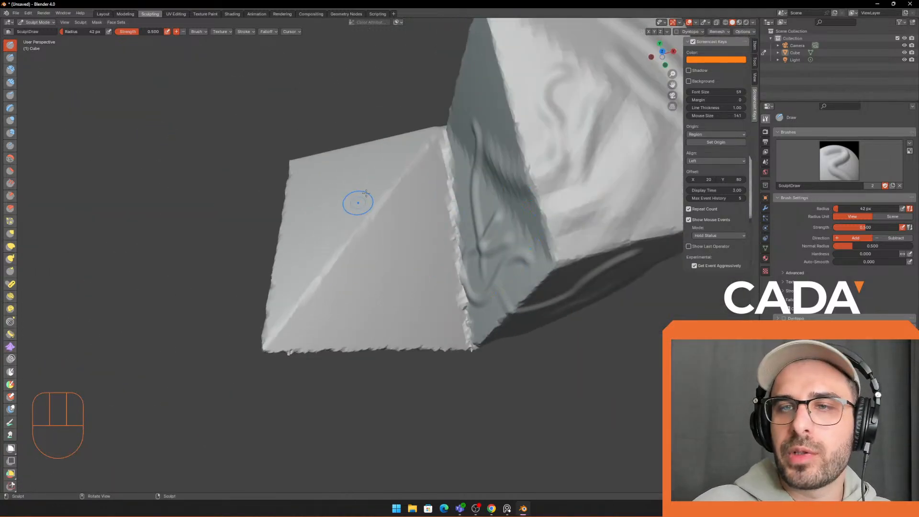
key(ctrl+z)
Step: Set the brush radius to 84 px and smooth the diagonal crease, corner and jagged edges of the lower block's upper surface
mouse_move(352, 237)
middle_down()
mouse_move(419, 233)
mouse_move(387, 243)
middle_up()
scroll(418, 233, up, 2)
mouse_move(387, 243)
middle_down()
mouse_move(450, 215)
mouse_move(365, 231)
middle_up()
key(f)
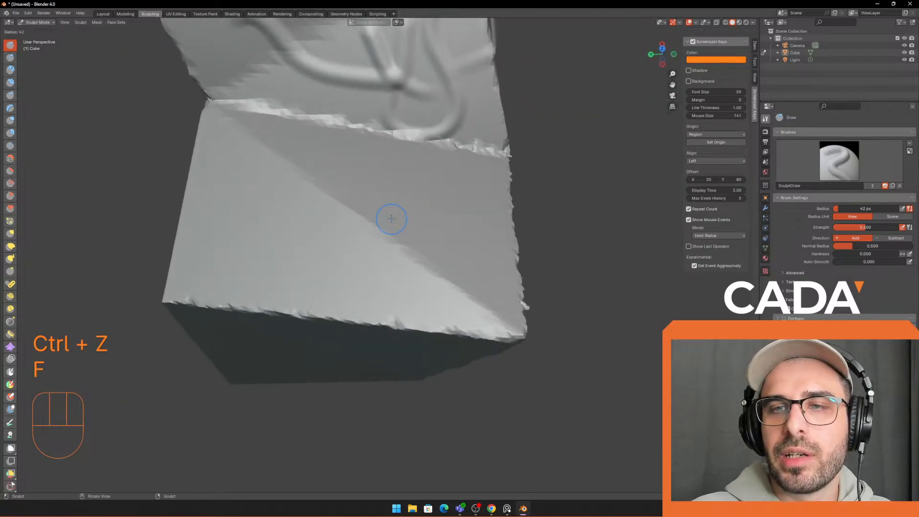
click(432, 219)
middle_drag(431, 219, 380, 216)
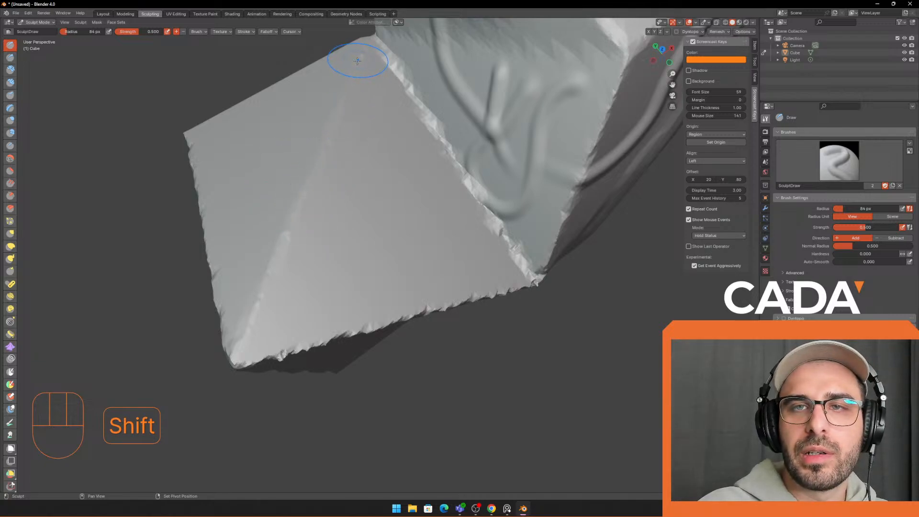
shift+drag(357, 61, 323, 143)
shift+drag(258, 309, 270, 270)
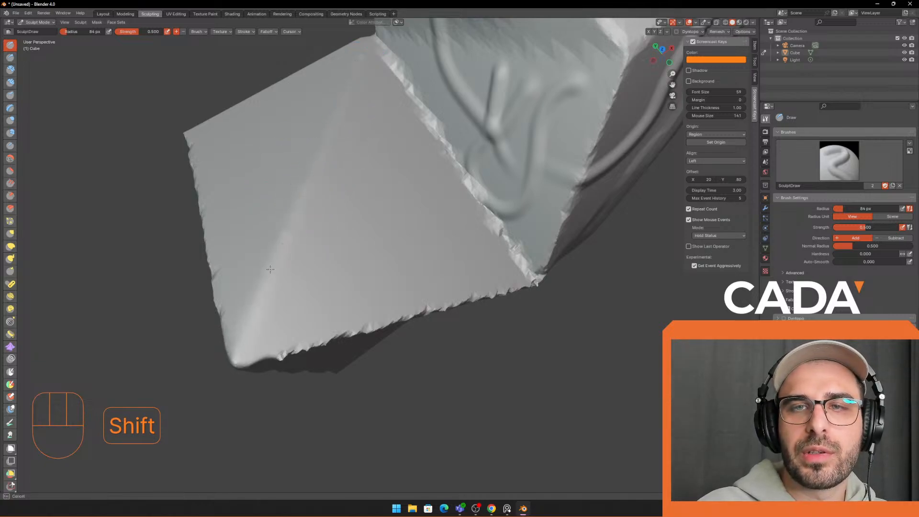
mouse_move(376, 49)
shift+mouse_down()
mouse_move(532, 280)
mouse_move(406, 300)
mouse_move(268, 352)
mouse_move(426, 311)
shift+mouse_up()
Step: Smooth the lower block's jagged outer edge, then the upper edge and ridges of the raised block's side
scroll(523, 288, down, 2)
mouse_move(417, 290)
middle_down()
mouse_move(489, 235)
mouse_move(506, 247)
middle_up()
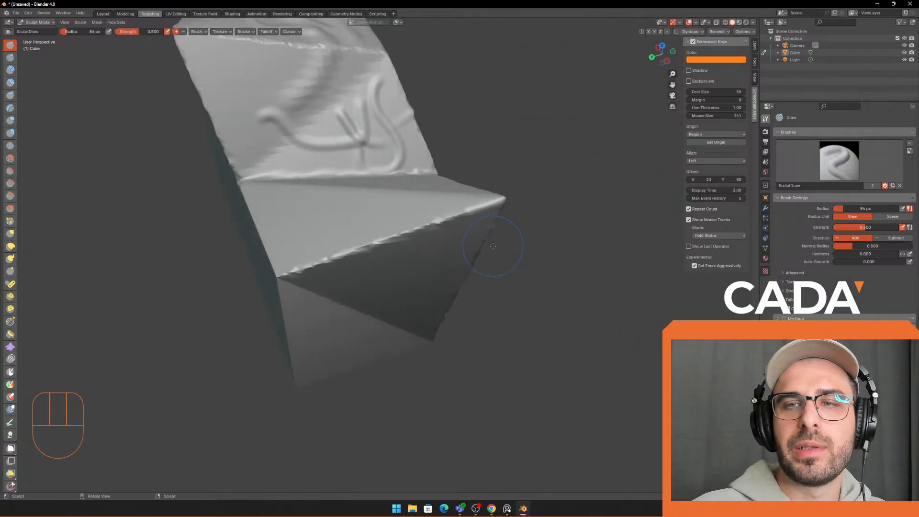
shift+drag(326, 268, 498, 203)
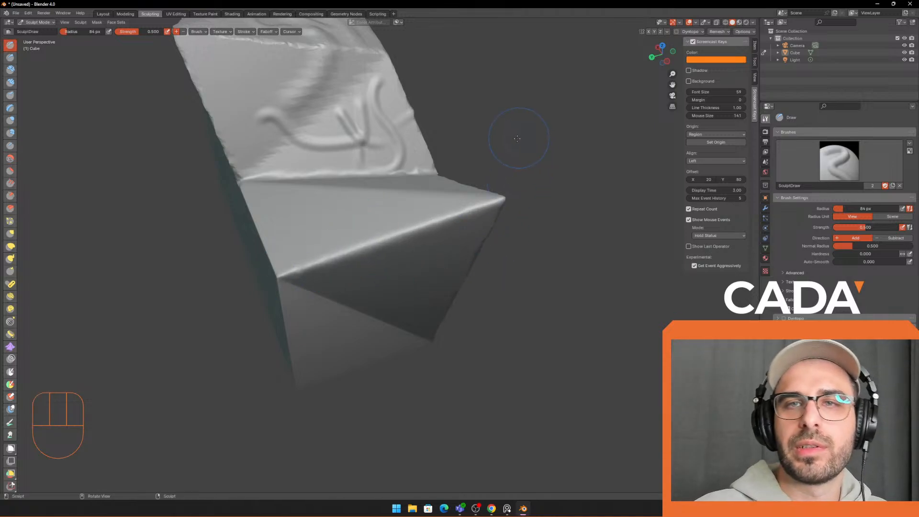
scroll(517, 139, down, 2)
mouse_move(455, 107)
shift+middle_down()
mouse_move(498, 194)
mouse_move(484, 201)
shift+middle_up()
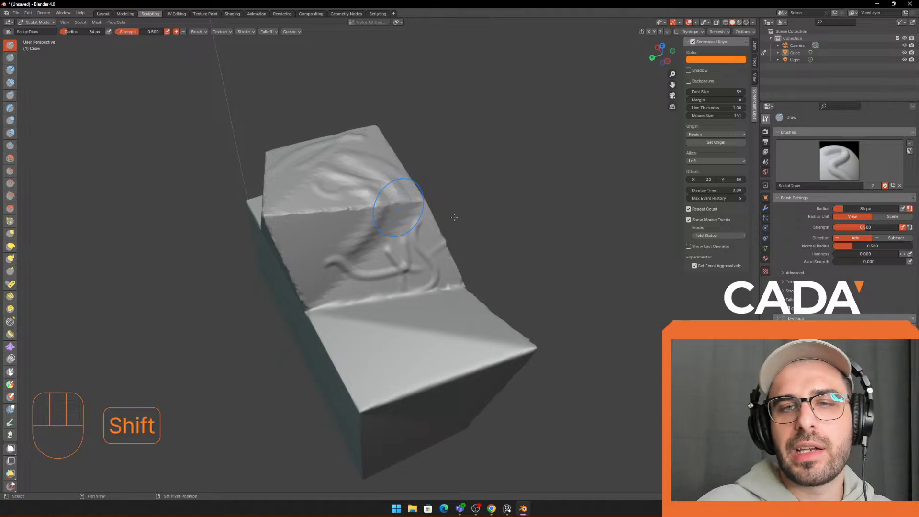
mouse_move(398, 207)
shift+mouse_down()
mouse_move(304, 191)
mouse_move(342, 214)
shift+mouse_up()
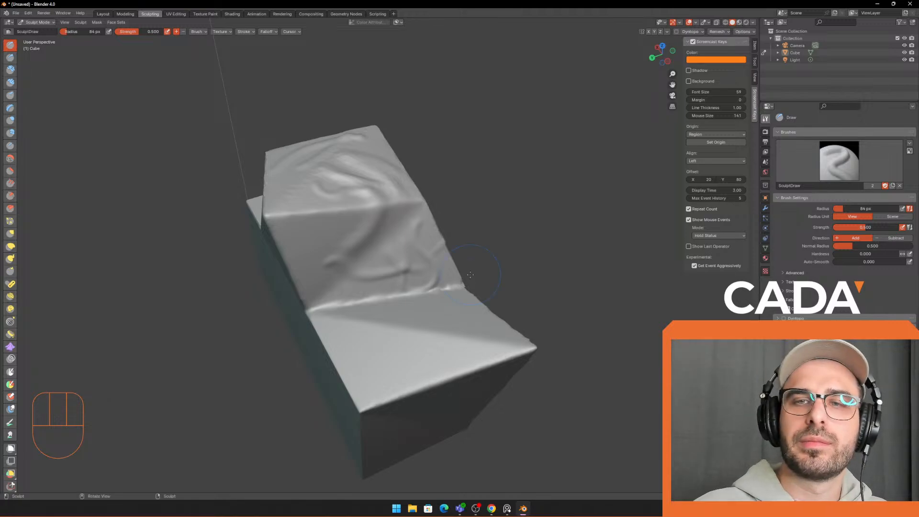
Step: Smooth the sculpted ridges on the raised block's upper surface and soften the remaining ridges on its side
middle_drag(455, 304, 484, 267)
shift+drag(334, 124, 320, 179)
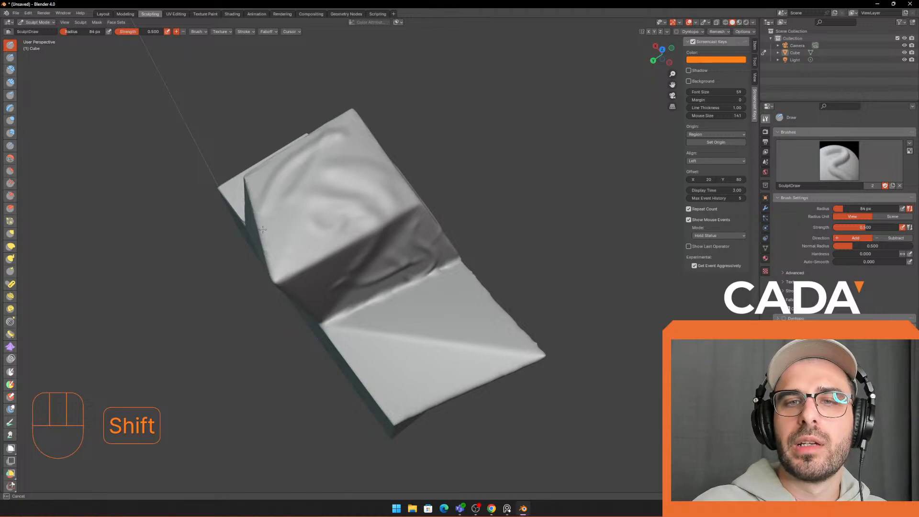
middle_drag(442, 223, 404, 296)
mouse_move(404, 297)
shift+mouse_down()
mouse_move(431, 268)
mouse_move(450, 265)
shift+mouse_up()
Step: Smooth the sculpted ridges and creases on the raised block's outer side face
shift+middle_drag(460, 270, 427, 258)
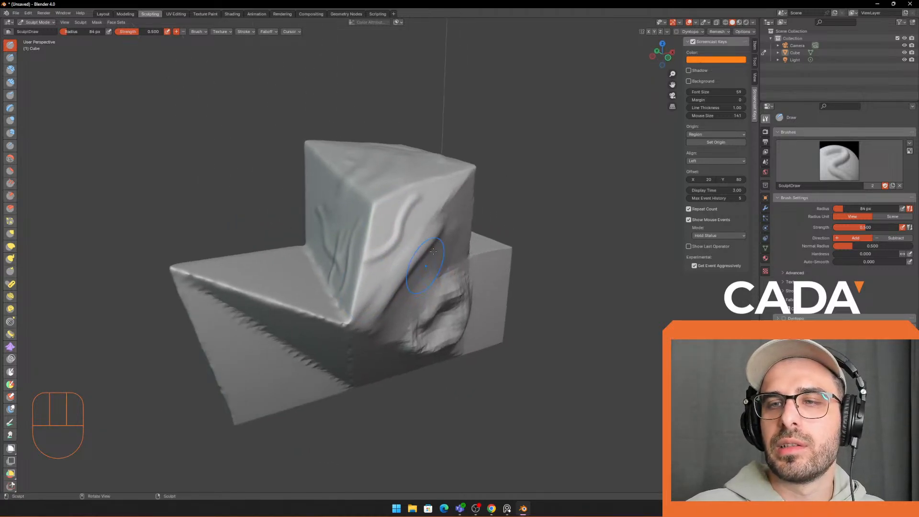
shift+drag(434, 197, 460, 230)
middle_drag(398, 339, 378, 335)
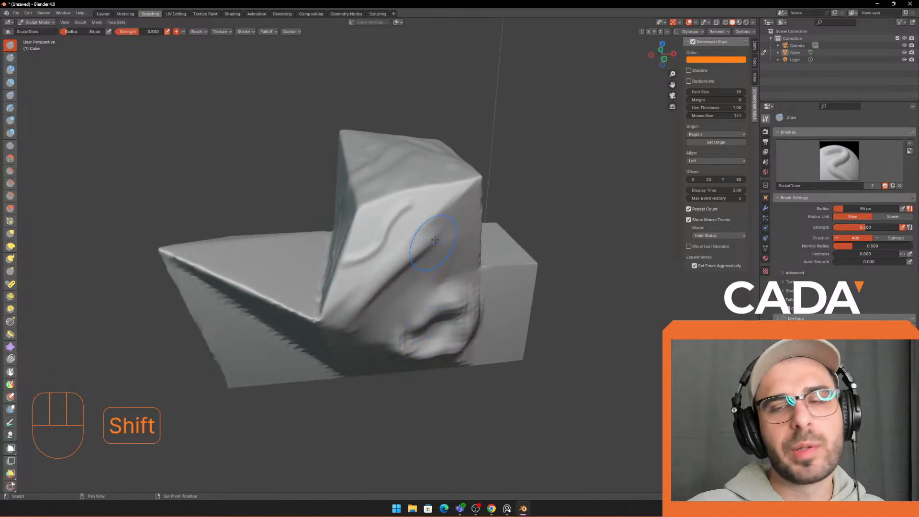
mouse_move(434, 244)
middle_down()
mouse_move(457, 263)
mouse_move(422, 266)
middle_up()
shift+drag(423, 263, 486, 210)
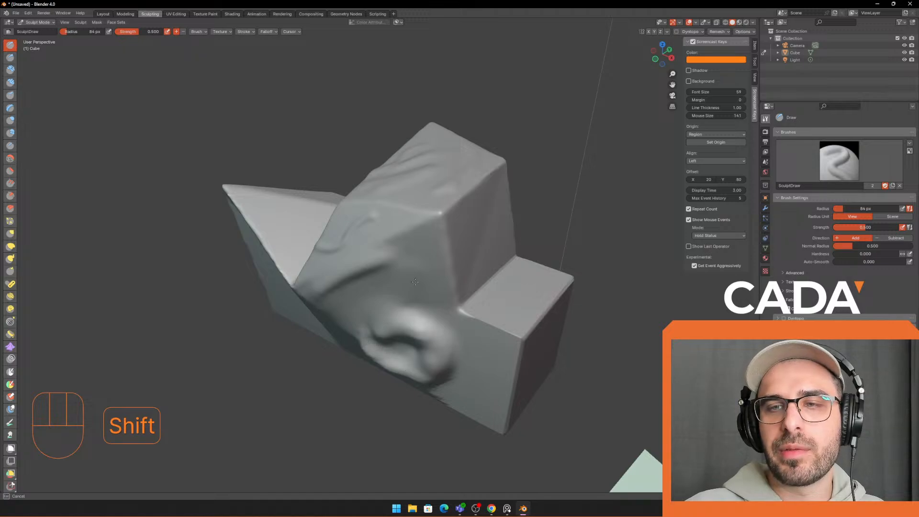
middle_drag(426, 214, 446, 224)
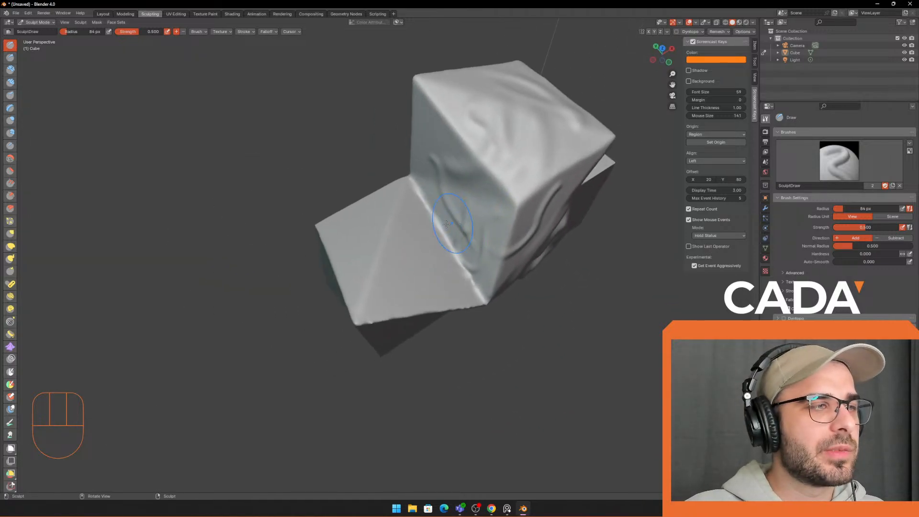
Step: Set the brush radius to 28 px and sculpt a raised S-curve ending in a spiral on the lower block's upper surface
scroll(446, 224, up, 3)
key(f)
key(f)
key(f)
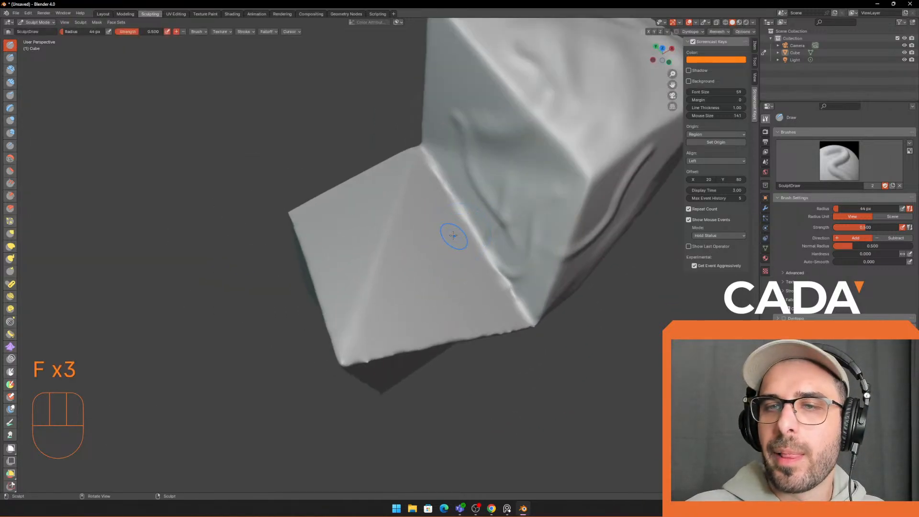
key(f)
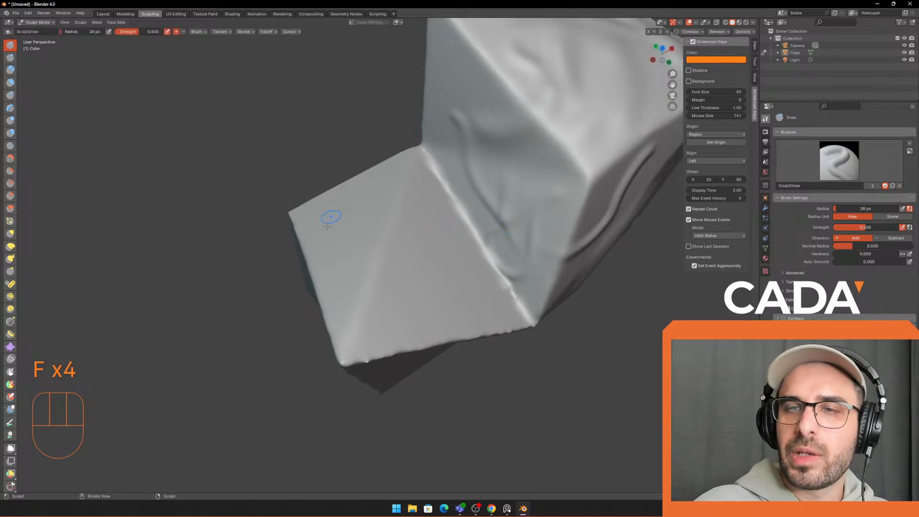
mouse_move(411, 202)
mouse_down()
mouse_move(421, 288)
mouse_move(440, 280)
mouse_up()
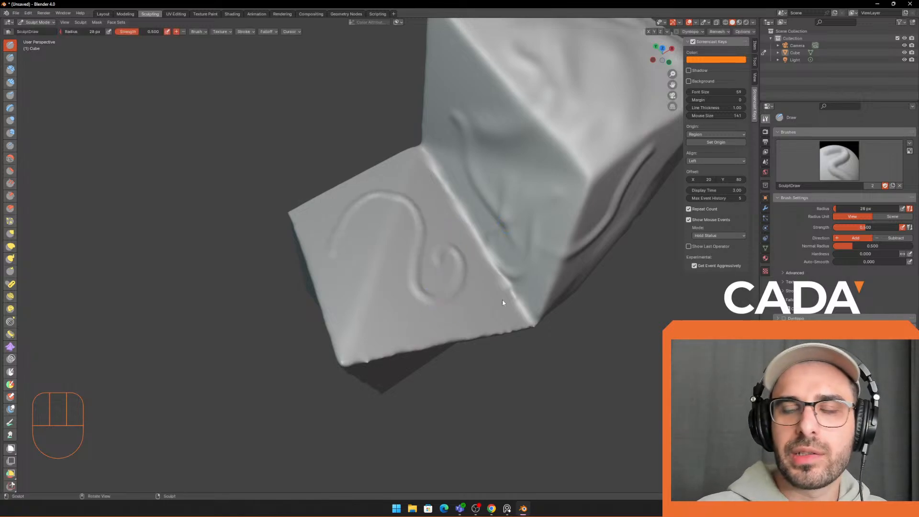
Step: Carve an inverted Draw stroke along the inner side of the S-curve's first arc
scroll(484, 283, up, 2)
middle_drag(467, 263, 492, 250)
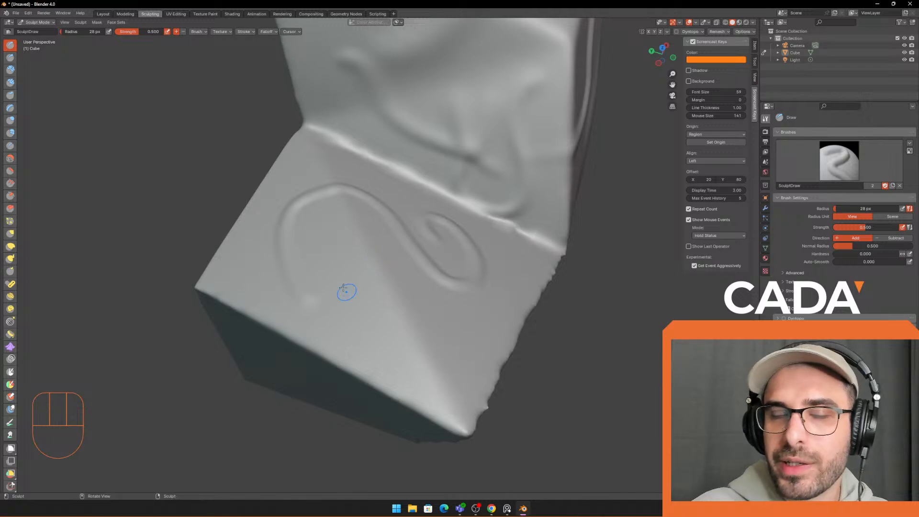
ctrl+drag(318, 296, 301, 260)
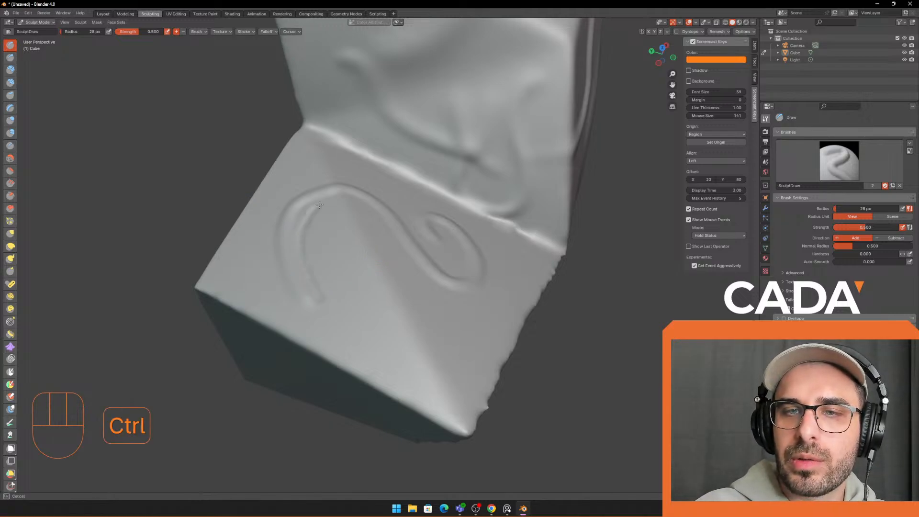
Step: Set the brush radius to 35 px and sculpt a straight ridge along the lower block's side edge, beside the S-curve
key(f)
click(327, 230)
mouse_move(344, 232)
middle_down()
mouse_move(396, 236)
mouse_move(340, 263)
mouse_move(259, 178)
middle_up()
drag(275, 153, 224, 257)
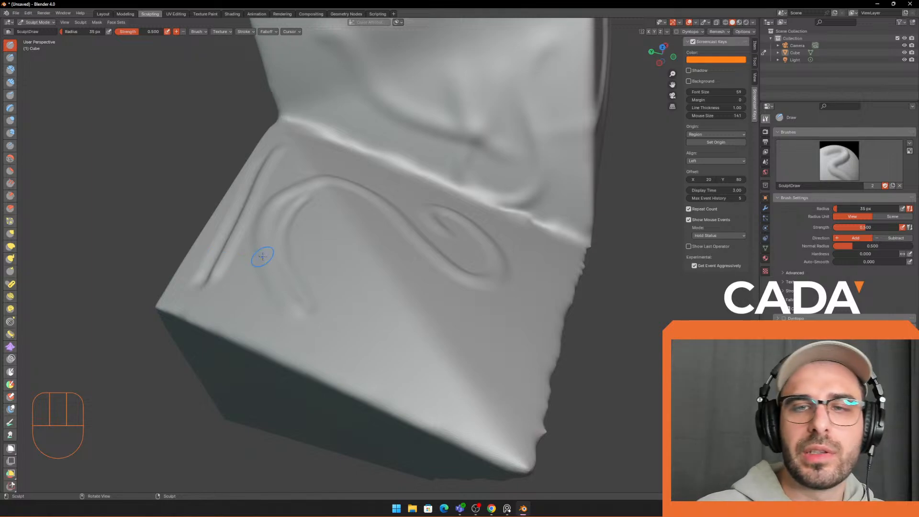
Step: Increase the brush radius to 102 px and build up the S-curve's first arc with overlapping Draw strokes
key(f)
click(371, 254)
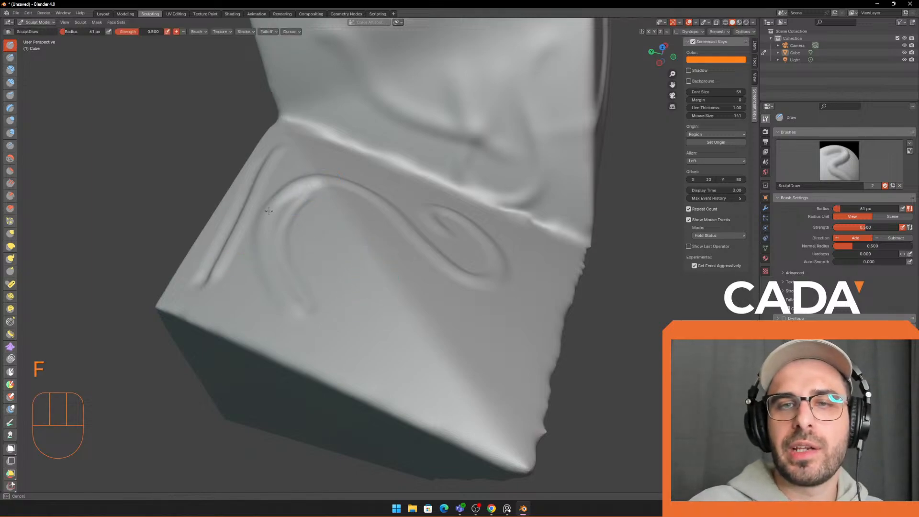
key(f)
click(309, 204)
mouse_move(311, 184)
mouse_down()
mouse_move(281, 253)
mouse_move(292, 306)
mouse_up()
drag(318, 164, 281, 298)
mouse_move(293, 211)
mouse_down()
mouse_move(282, 278)
mouse_move(293, 306)
mouse_up()
drag(287, 283, 308, 336)
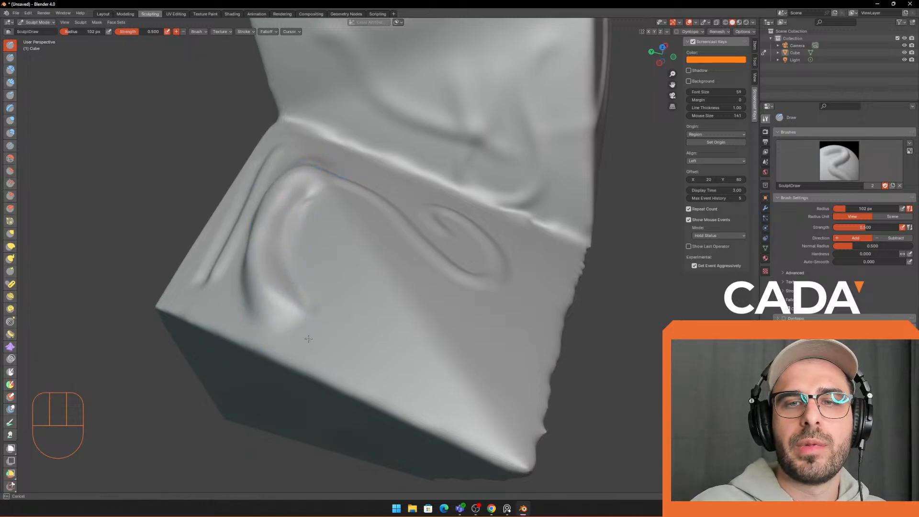
drag(299, 201, 323, 331)
Step: Carve deep grooves inside the arc with inverted strokes and build up broad bumps beside them on the lower block's upper surface
key(ctrl)
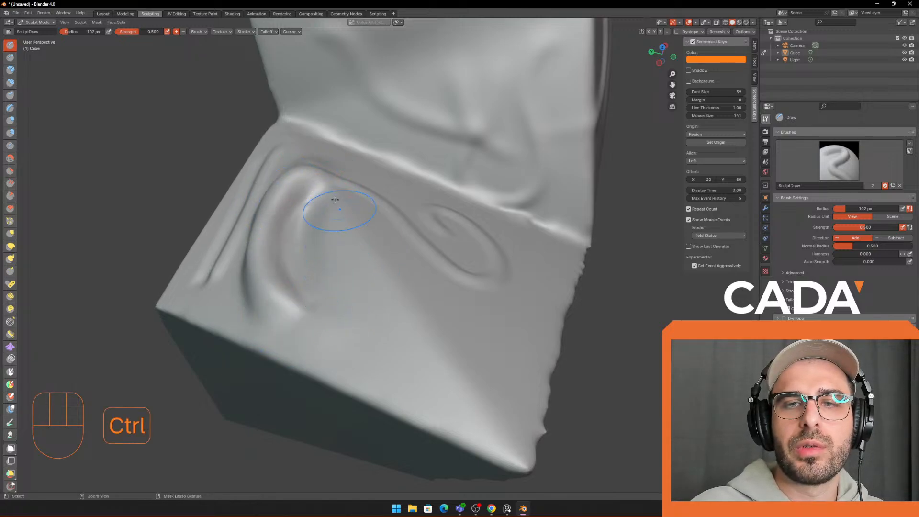
mouse_move(335, 200)
ctrl+mouse_down()
mouse_move(329, 307)
mouse_move(324, 185)
mouse_move(354, 305)
mouse_move(343, 322)
mouse_move(318, 304)
mouse_move(298, 308)
ctrl+mouse_up()
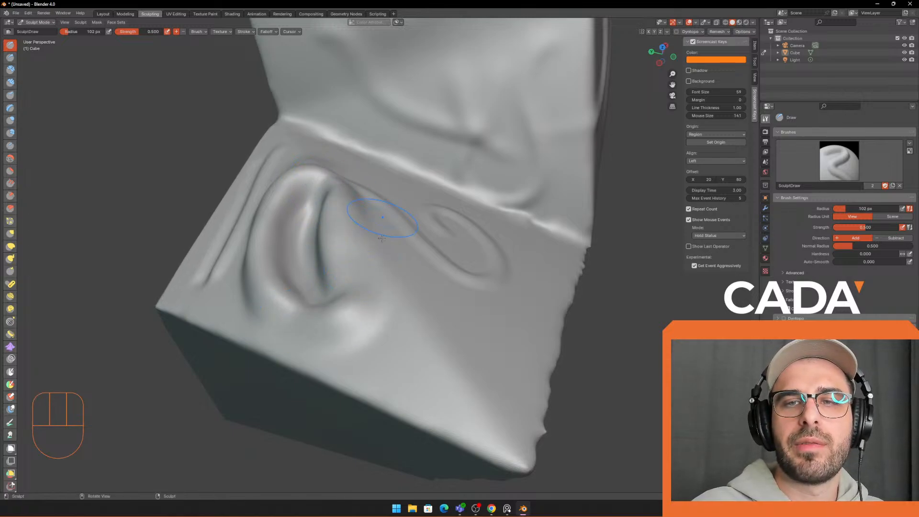
ctrl+drag(360, 225, 378, 300)
mouse_move(360, 206)
ctrl+mouse_down()
mouse_move(362, 235)
mouse_move(369, 206)
mouse_move(405, 225)
ctrl+mouse_up()
mouse_move(388, 296)
mouse_down()
mouse_move(398, 225)
mouse_move(398, 280)
mouse_move(416, 306)
mouse_move(457, 343)
mouse_move(489, 329)
mouse_up()
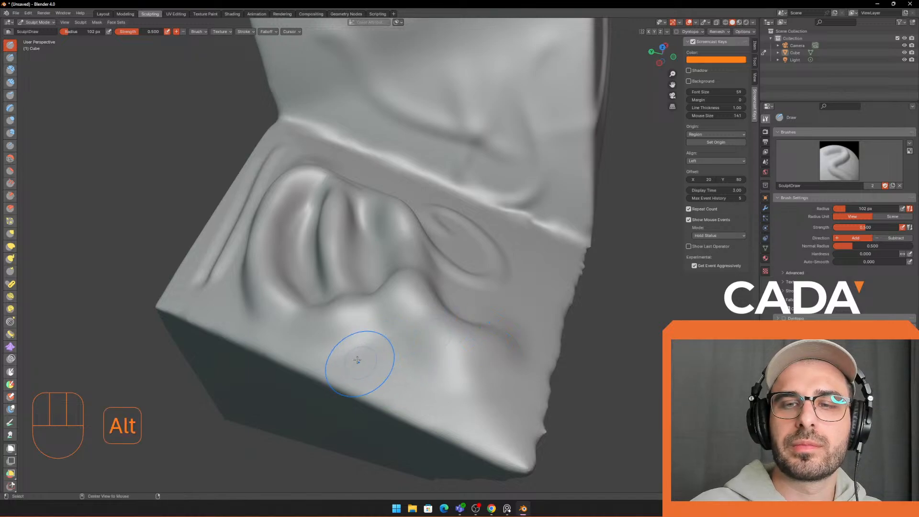
mouse_move(412, 366)
ctrl+mouse_down()
mouse_move(345, 348)
mouse_move(445, 379)
mouse_move(330, 331)
ctrl+mouse_up()
drag(322, 291, 446, 321)
Step: Try a Draw stroke on the raised block and undo it
scroll(492, 281, down, 5)
mouse_move(493, 281)
middle_down()
mouse_move(479, 259)
mouse_move(493, 233)
mouse_move(457, 235)
mouse_move(450, 225)
middle_up()
drag(390, 185, 402, 201)
key(ctrl+z)
shift+drag(278, 293, 267, 270)
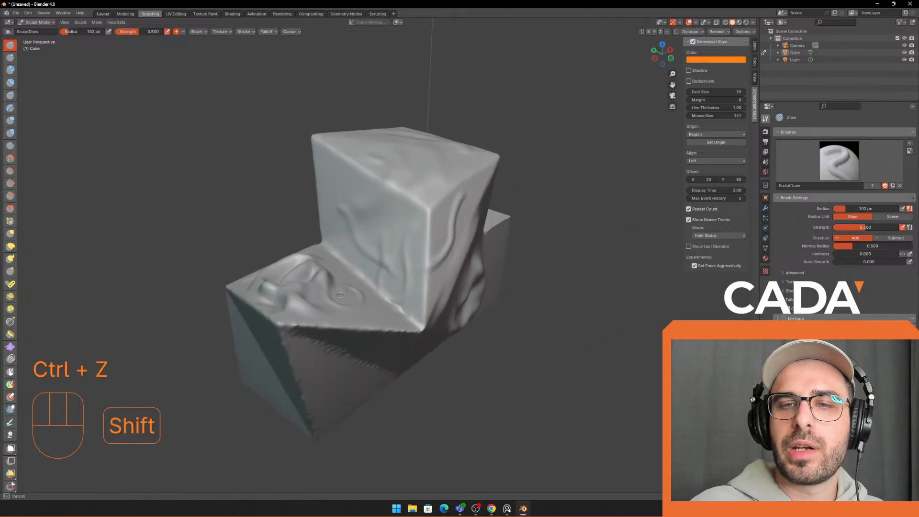
Step: Switch to the Draw Sharp brush and set its radius to 54 px
middle_drag(410, 184, 157, 127)
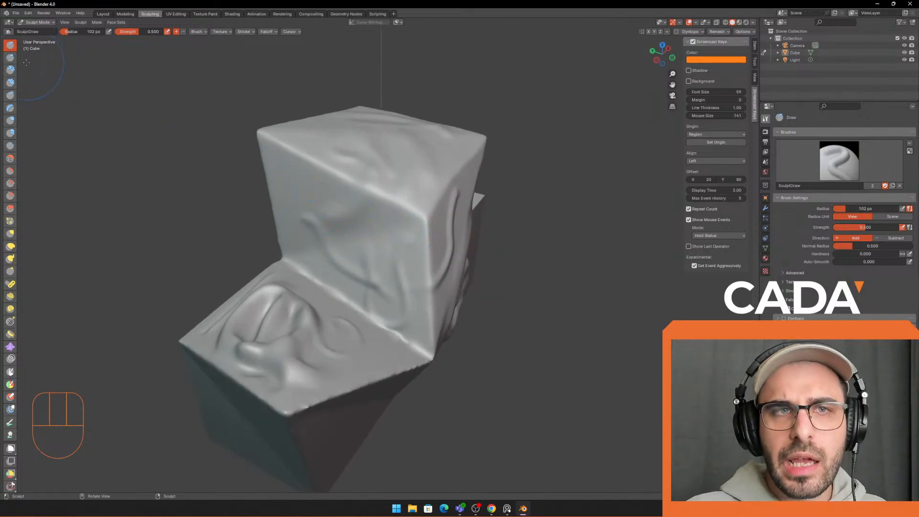
click(10, 57)
scroll(277, 144, up, 2)
key(f)
key(f)
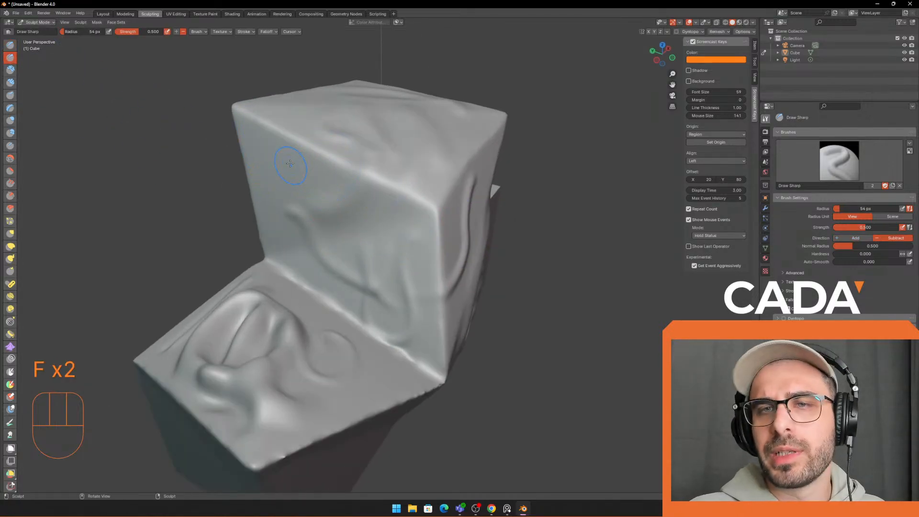
Step: Try Draw Sharp strokes across the raised block's side above the sculpted lower surface and undo them
drag(291, 189, 354, 216)
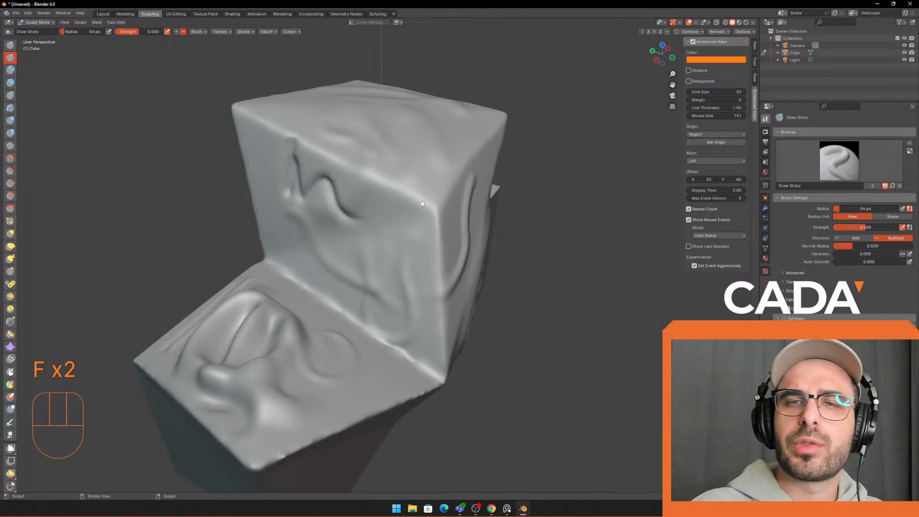
key(ctrl+z)
middle_drag(421, 201, 483, 192)
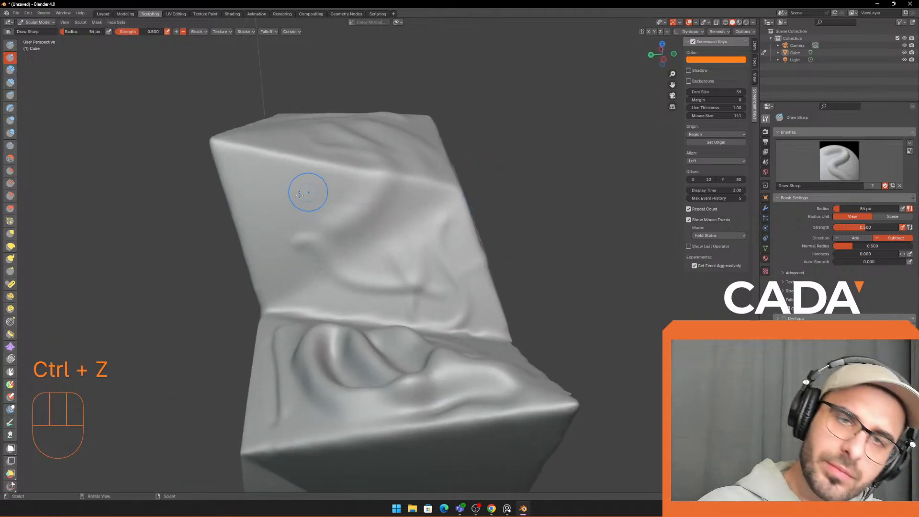
mouse_move(248, 176)
mouse_down()
mouse_move(283, 253)
mouse_move(373, 268)
mouse_move(474, 261)
mouse_up()
key(ctrl+z)
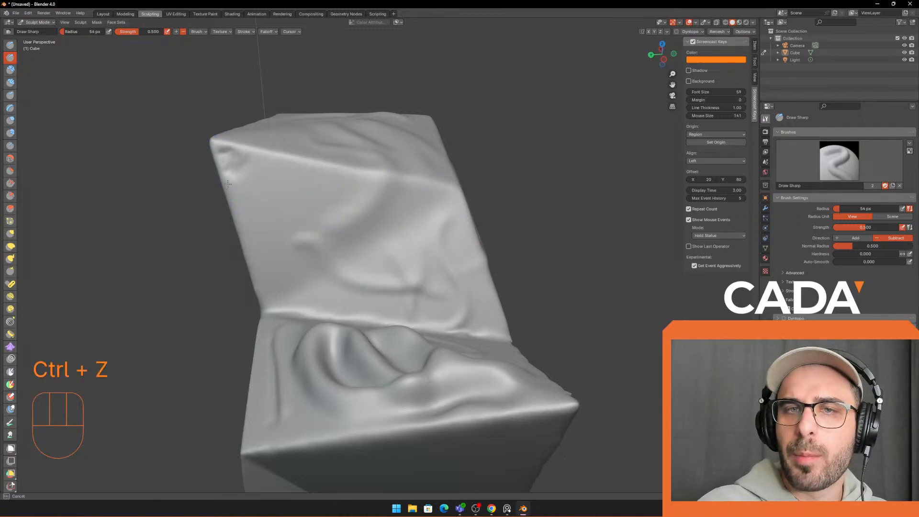
Step: Carve diagonal hatching across the raised block's side with Draw Sharp and frame it with grooves along the face's edges
mouse_move(228, 184)
mouse_down()
mouse_move(307, 254)
mouse_move(374, 225)
mouse_move(334, 301)
mouse_move(446, 282)
mouse_move(491, 312)
mouse_up()
drag(477, 266, 499, 358)
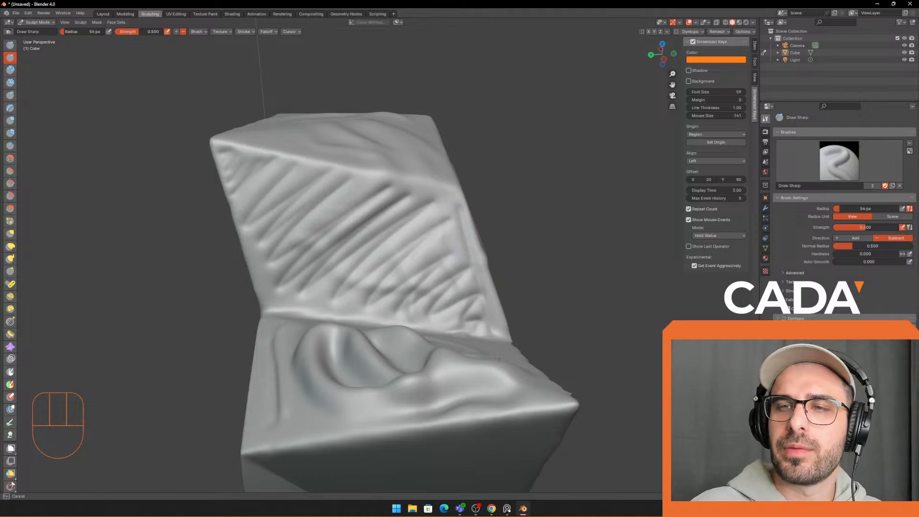
drag(271, 307, 501, 335)
key(ctrl+z)
drag(282, 290, 504, 313)
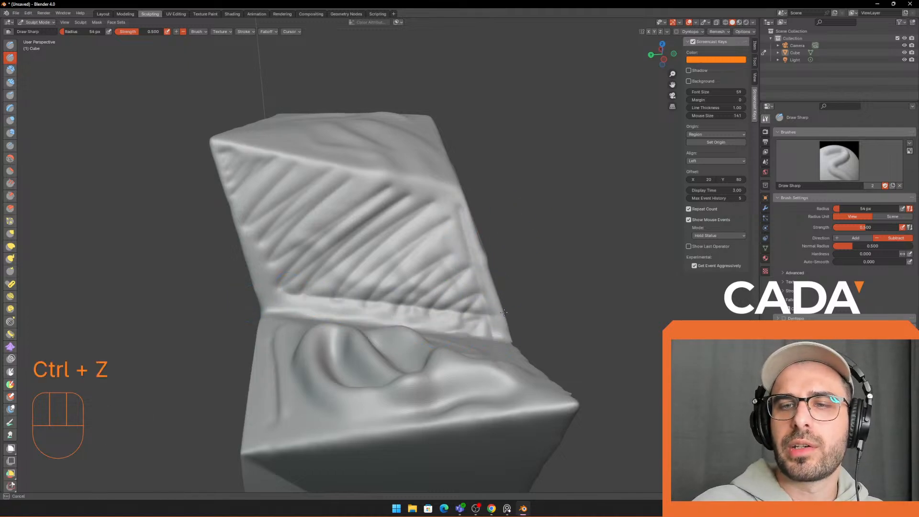
mouse_move(242, 194)
mouse_down()
mouse_move(241, 222)
mouse_move(238, 156)
mouse_move(436, 207)
mouse_up()
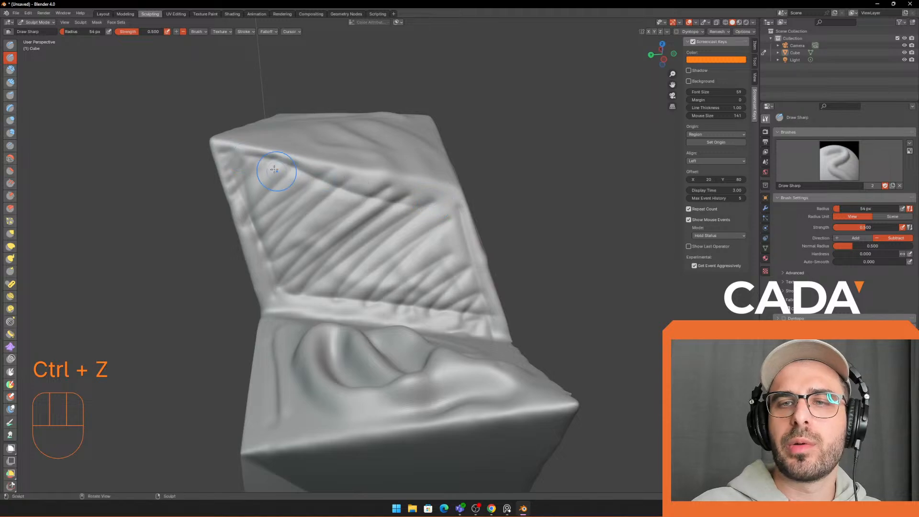
drag(277, 170, 448, 209)
Step: Try a Draw Sharp stroke on the raised block's upper surface and undo it
middle_drag(613, 122, 530, 144)
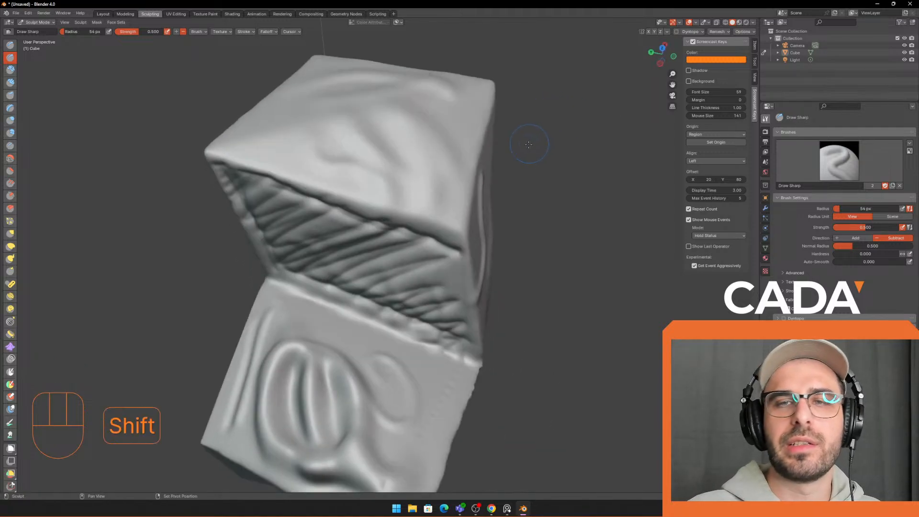
mouse_move(353, 143)
mouse_down()
mouse_move(360, 159)
mouse_move(437, 185)
mouse_up()
key(ctrl+z)
key(ctrl+z)
key(ctrl+z)
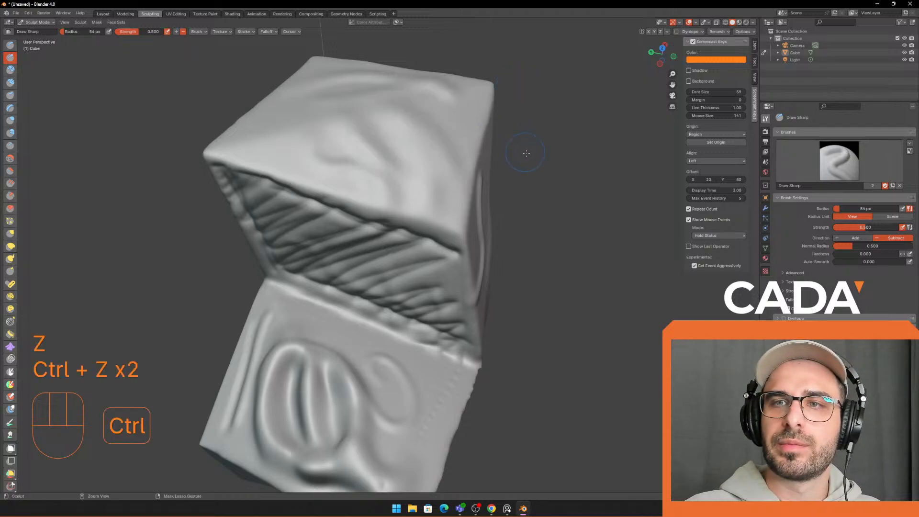
mouse_move(528, 87)
middle_down()
mouse_move(436, 178)
mouse_move(217, 165)
middle_up()
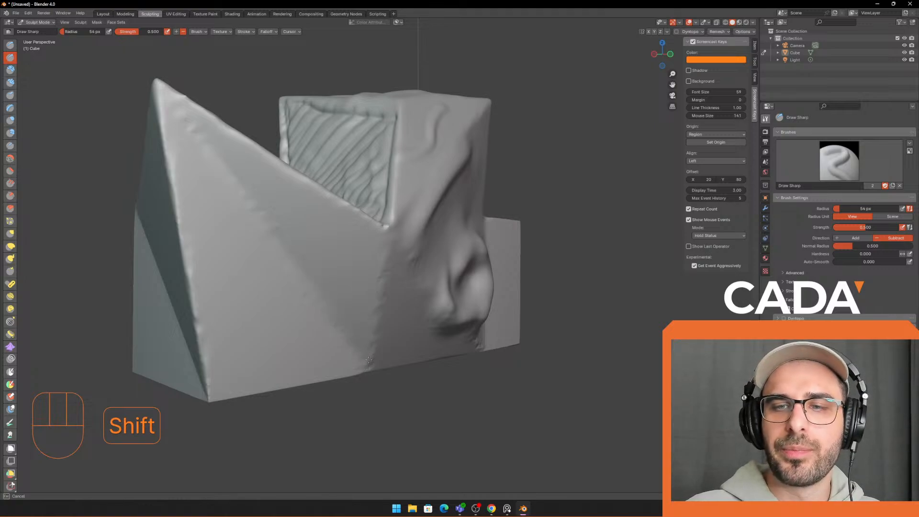
key(q)
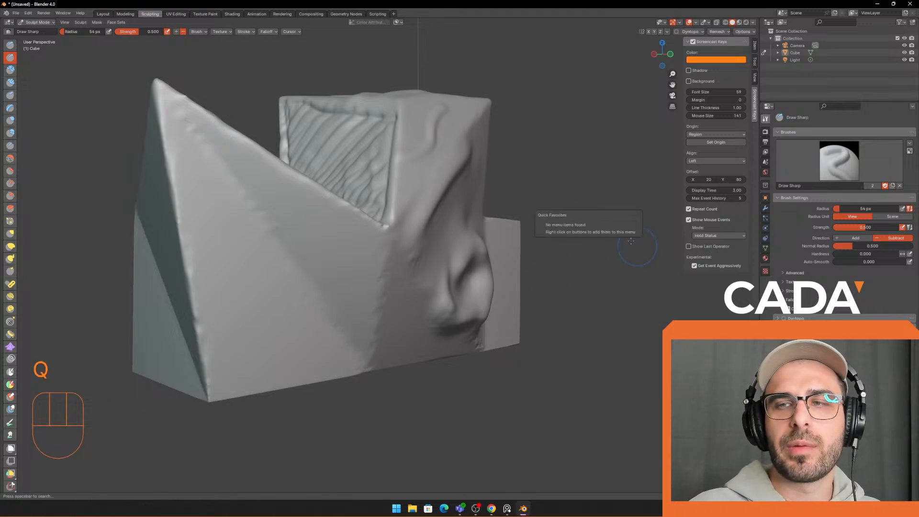
mouse_move(596, 194)
middle_down()
mouse_move(629, 182)
mouse_move(634, 133)
middle_up()
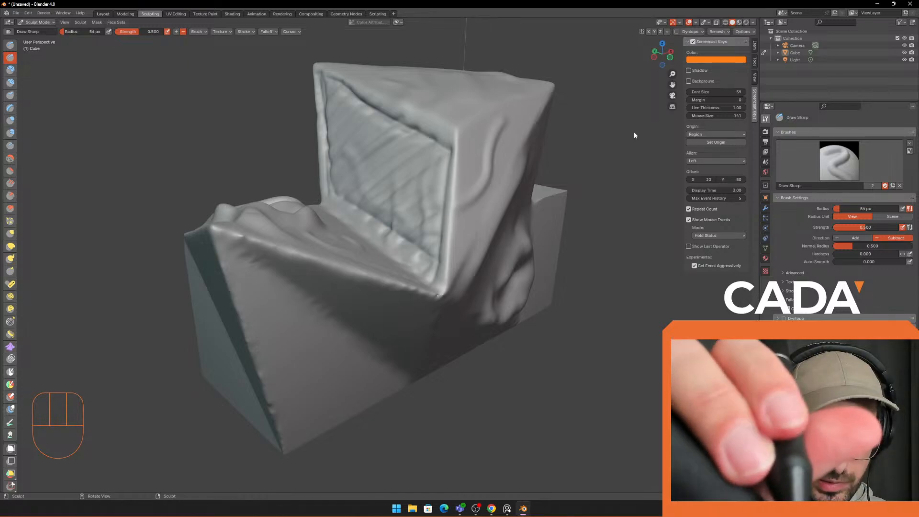
mouse_move(634, 133)
middle_down()
mouse_move(480, 288)
mouse_move(551, 269)
mouse_move(480, 238)
mouse_move(592, 155)
middle_up()
mouse_move(591, 155)
middle_down()
mouse_move(551, 168)
mouse_move(455, 254)
mouse_move(500, 240)
middle_up()
mouse_move(500, 239)
shift+middle_down()
mouse_move(618, 166)
mouse_move(647, 131)
shift+middle_up()
mouse_move(646, 132)
middle_down()
mouse_move(606, 141)
mouse_move(399, 244)
mouse_move(443, 247)
mouse_move(464, 220)
mouse_move(476, 240)
mouse_move(520, 246)
mouse_move(476, 230)
mouse_move(504, 216)
mouse_move(390, 224)
middle_up()
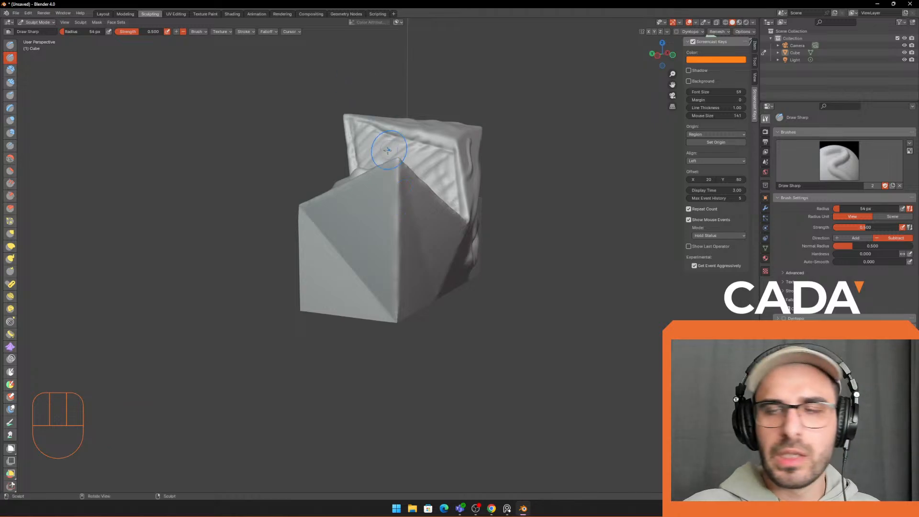
middle_drag(388, 150, 394, 179)
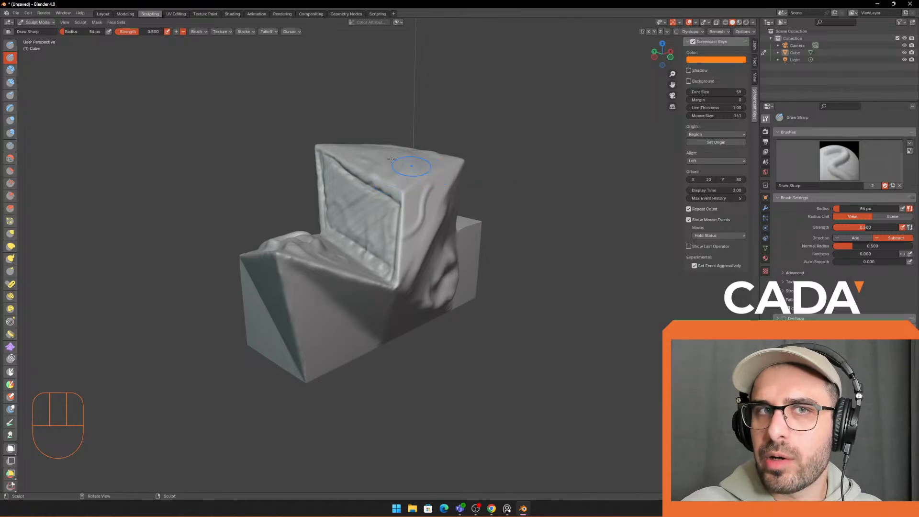
Step: Switch back to the Draw brush with a 21 px radius and undo a trial stroke near the raised block's corner
key(f)
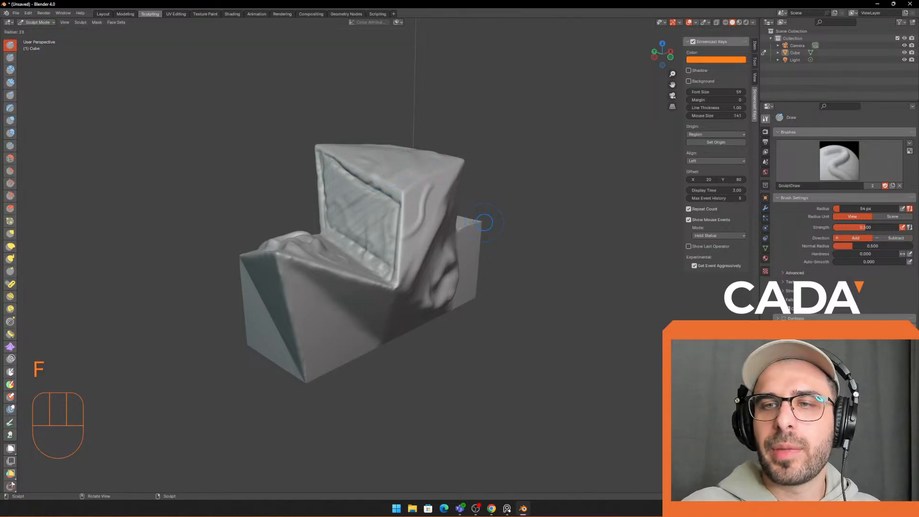
key(f)
key(f)
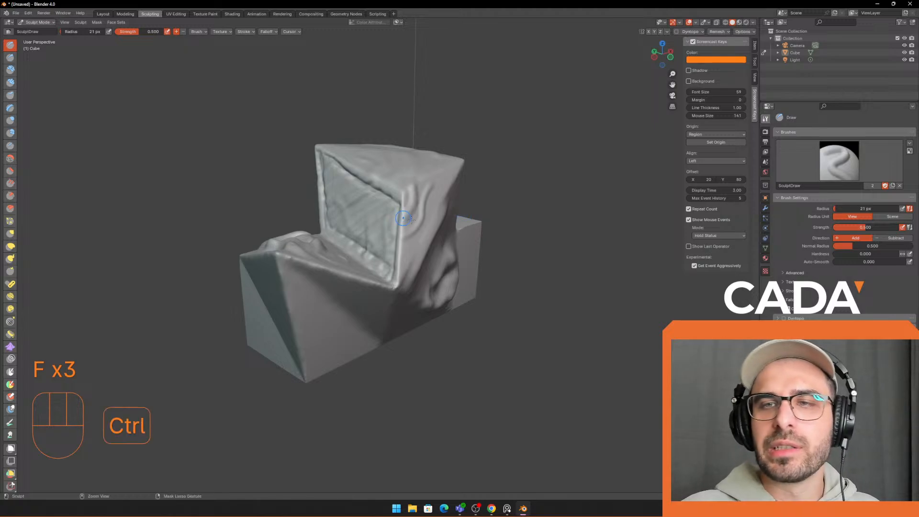
key(ctrl+z)
Step: Set the Draw brush radius to 51 px
middle_drag(440, 228, 388, 238)
scroll(416, 258, down, 2)
scroll(413, 264, up, 2)
mouse_move(259, 168)
middle_down()
mouse_move(194, 143)
mouse_move(247, 111)
mouse_move(198, 143)
middle_up()
scroll(248, 158, up, 1)
scroll(232, 123, down, 2)
scroll(248, 110, up, 1)
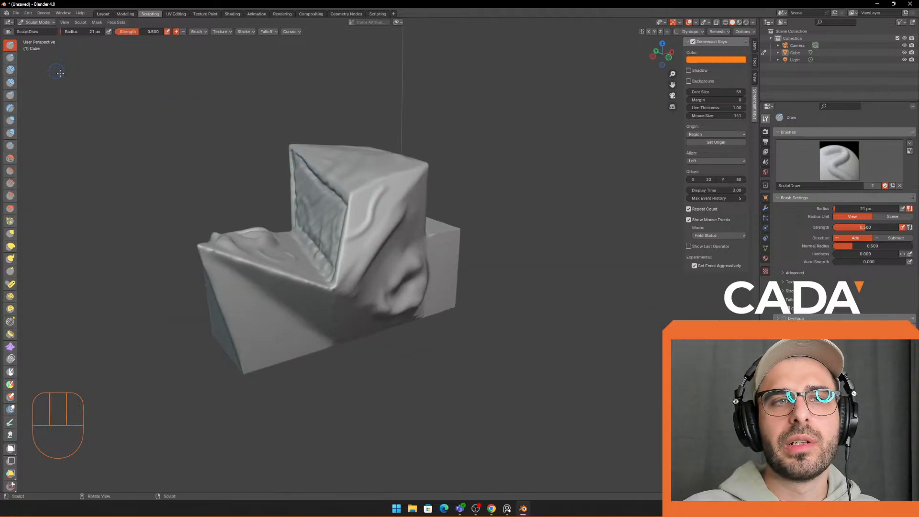
key(f)
click(485, 130)
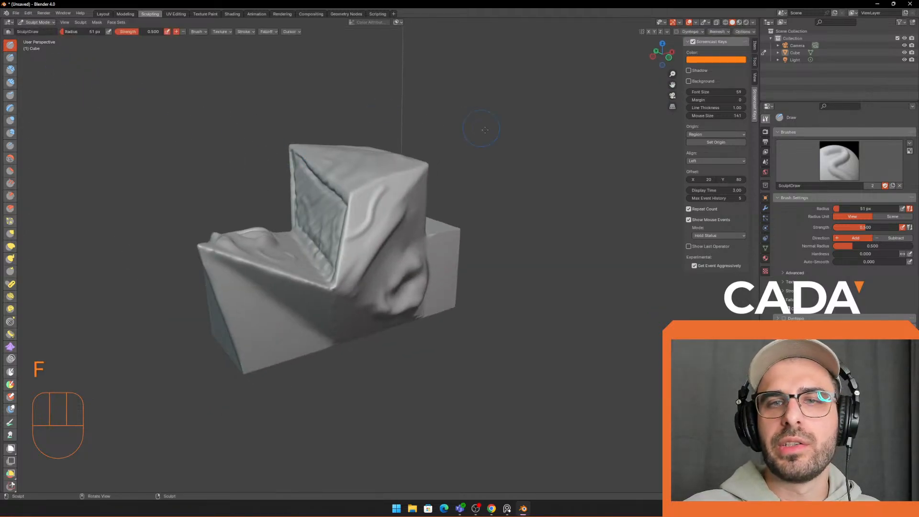
Step: Remesh the carved block with a 0.1 m voxel size and smooth its grooves and bumps using an enlarged brush radius
click(718, 31)
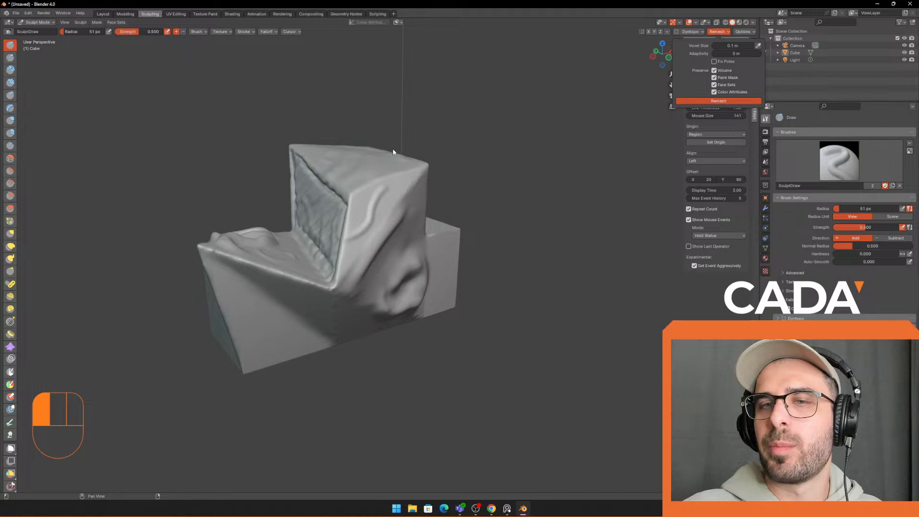
scroll(421, 181, down, 2)
key(f)
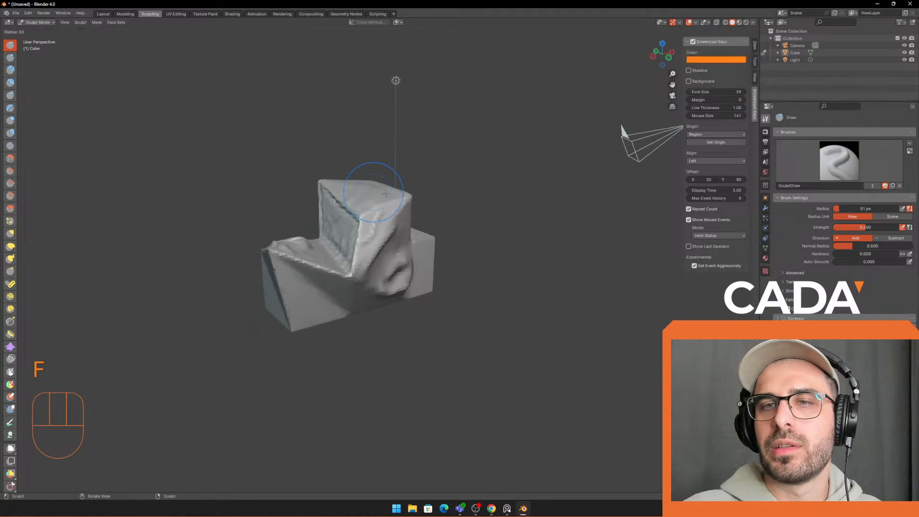
click(431, 184)
shift+drag(360, 213, 265, 243)
mouse_move(330, 223)
shift+mouse_down()
mouse_move(369, 256)
mouse_move(379, 205)
shift+mouse_up()
Step: Set the brush radius to 185 px and smooth the whole block until its edges are rounded
scroll(407, 246, down, 2)
key(f)
click(472, 245)
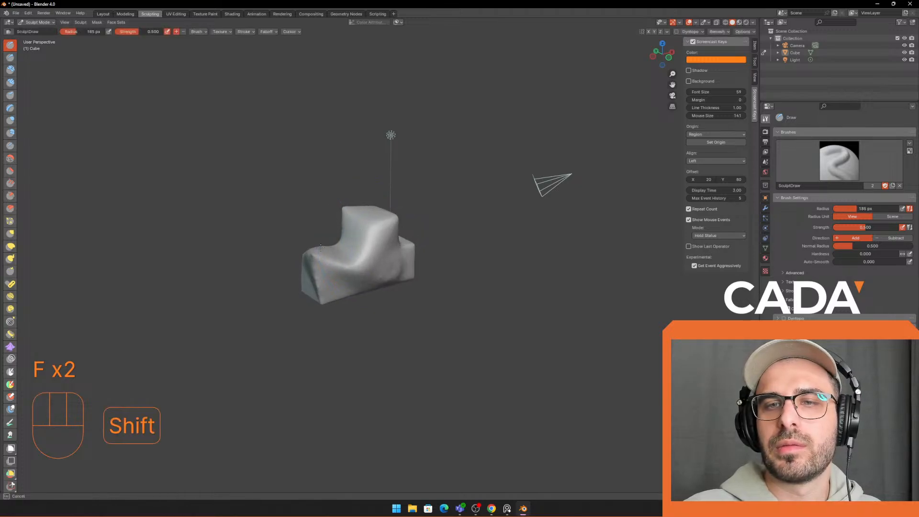
shift+drag(329, 267, 354, 247)
scroll(292, 196, up, 2)
Step: Switch to the Grab brush, pull the lower shelf up towards the raised part and smooth the body around it
mouse_move(354, 247)
middle_down()
mouse_move(299, 237)
mouse_move(314, 231)
middle_up()
key(g)
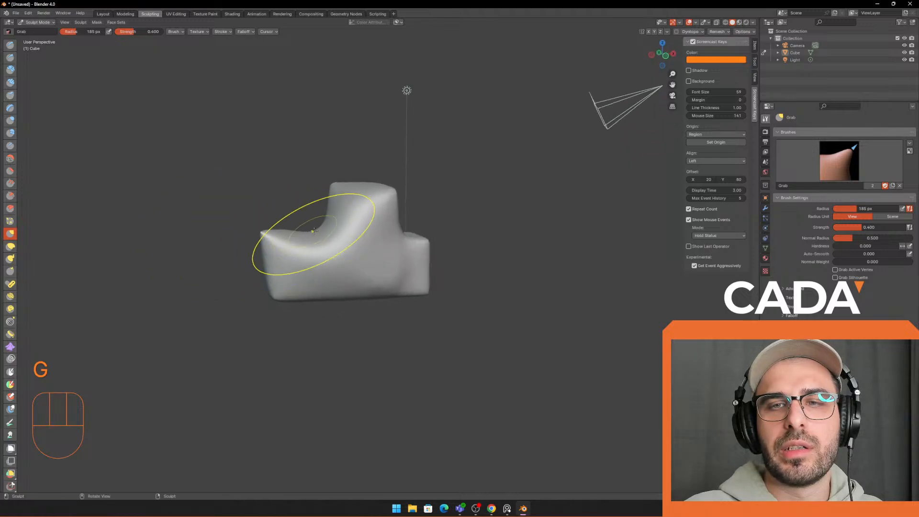
drag(313, 232, 337, 210)
mouse_move(337, 211)
middle_down()
mouse_move(329, 225)
mouse_move(431, 242)
mouse_move(475, 221)
mouse_move(435, 199)
mouse_move(445, 220)
mouse_move(394, 242)
mouse_move(405, 226)
mouse_move(394, 246)
mouse_move(421, 252)
mouse_move(405, 238)
middle_up()
shift+drag(398, 233, 393, 230)
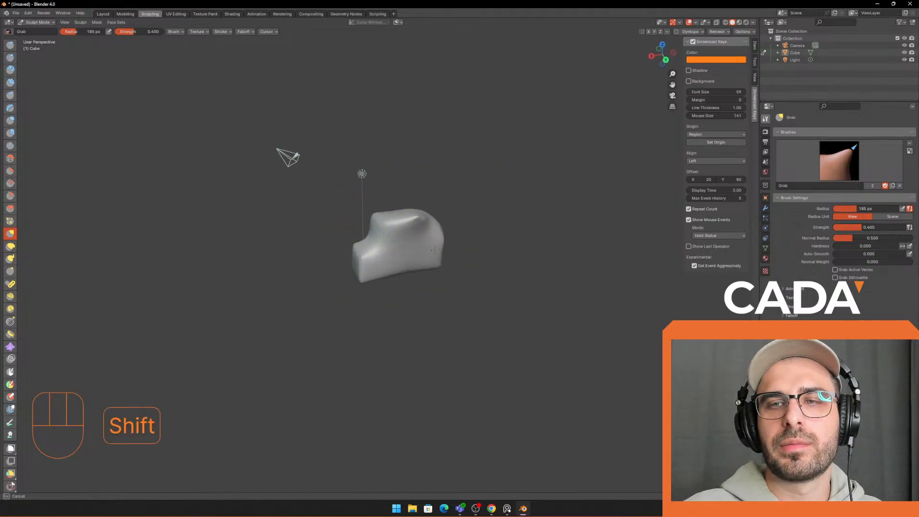
mouse_move(435, 250)
middle_down()
mouse_move(406, 240)
mouse_move(348, 248)
middle_up()
middle_drag(424, 261, 403, 253)
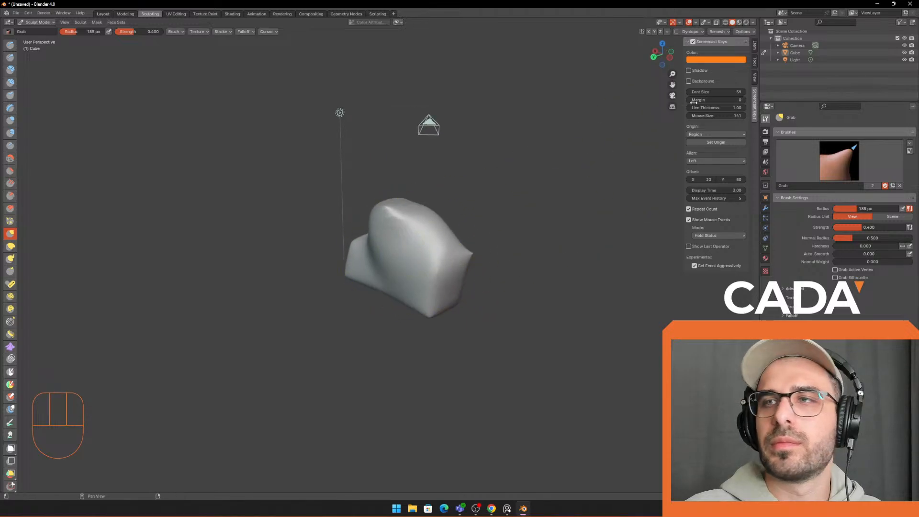
Step: Remesh the body with a 0.4 m voxel size and smooth the coarser mesh
click(717, 31)
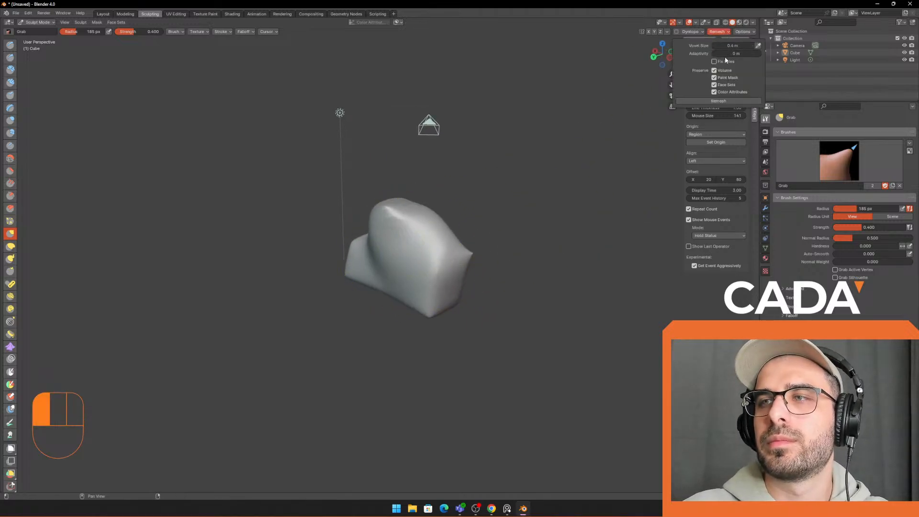
click(713, 102)
middle_drag(411, 210, 395, 216)
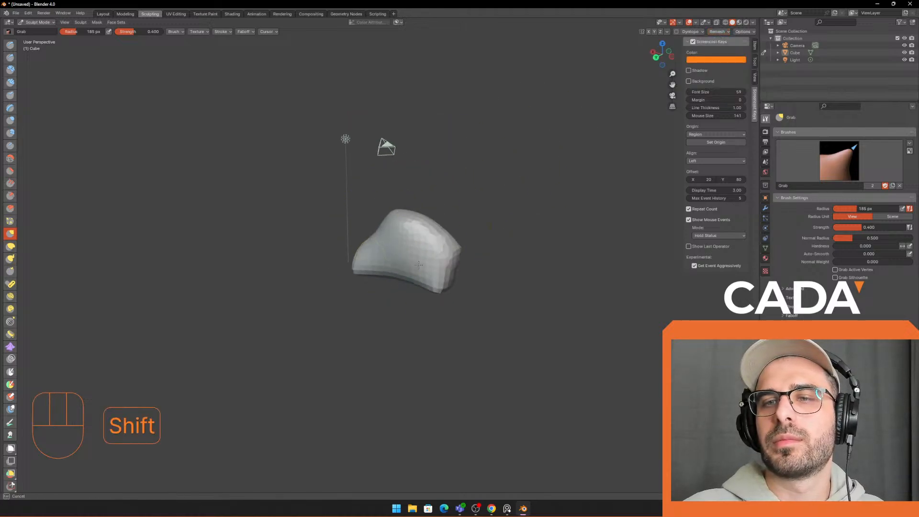
middle_drag(419, 265, 424, 259)
Step: Set the Grab brush radius to 243 px and pull the narrow body's sides into a thicker, rounder shape
scroll(424, 259, up, 1)
key(f)
click(484, 282)
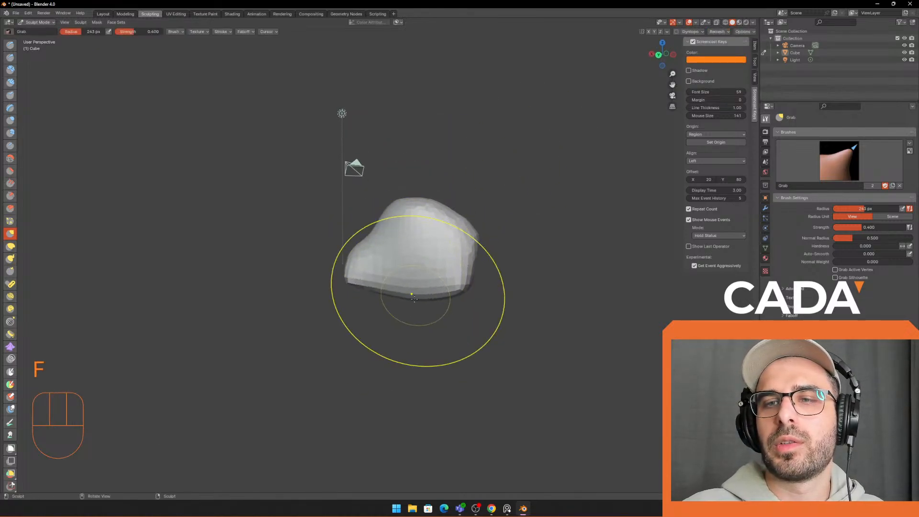
middle_drag(414, 298, 374, 236)
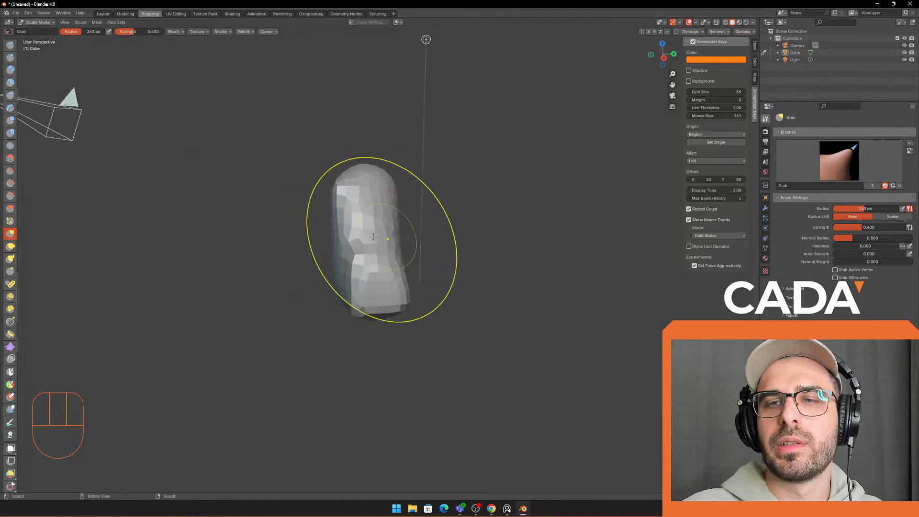
drag(332, 228, 335, 227)
middle_drag(366, 207, 413, 222)
drag(398, 222, 372, 211)
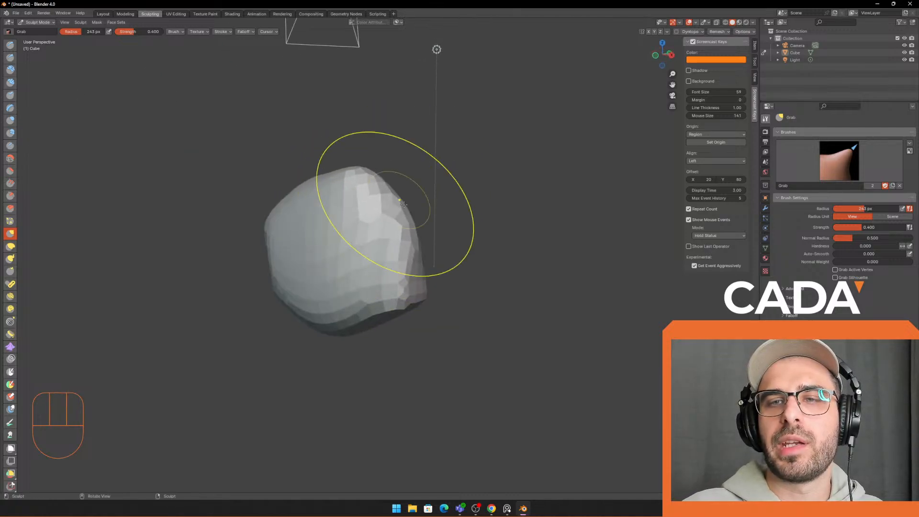
mouse_move(396, 203)
middle_down()
mouse_move(418, 229)
mouse_move(369, 288)
middle_up()
drag(369, 288, 410, 376)
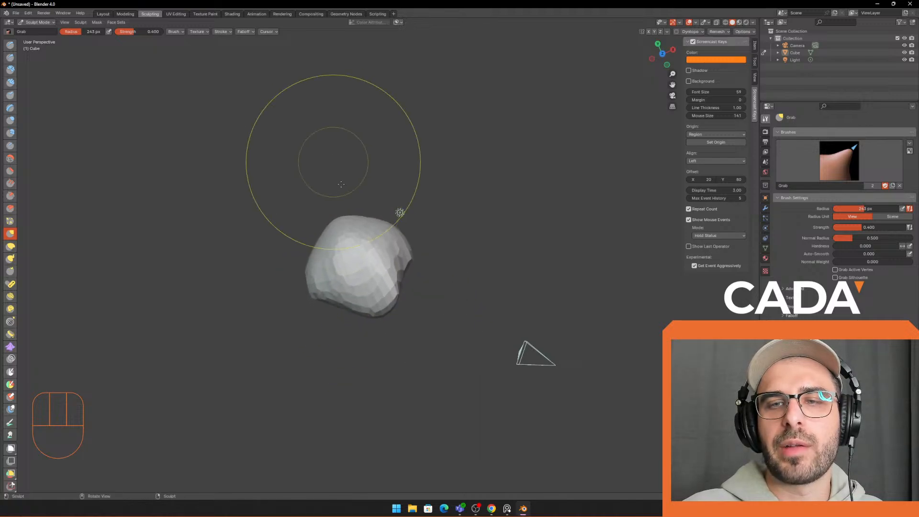
Step: Smooth the grabbed body from several sides into an even rounded form
middle_drag(366, 253, 385, 330)
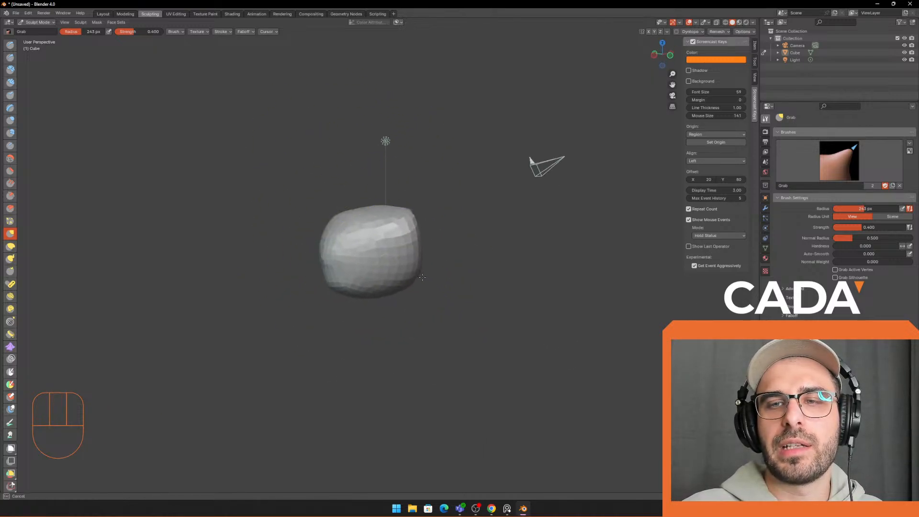
mouse_move(423, 278)
middle_down()
mouse_move(364, 282)
mouse_move(351, 306)
mouse_move(345, 275)
middle_up()
mouse_move(384, 275)
shift+mouse_down()
mouse_move(390, 273)
mouse_move(369, 271)
shift+mouse_up()
middle_drag(385, 275, 367, 274)
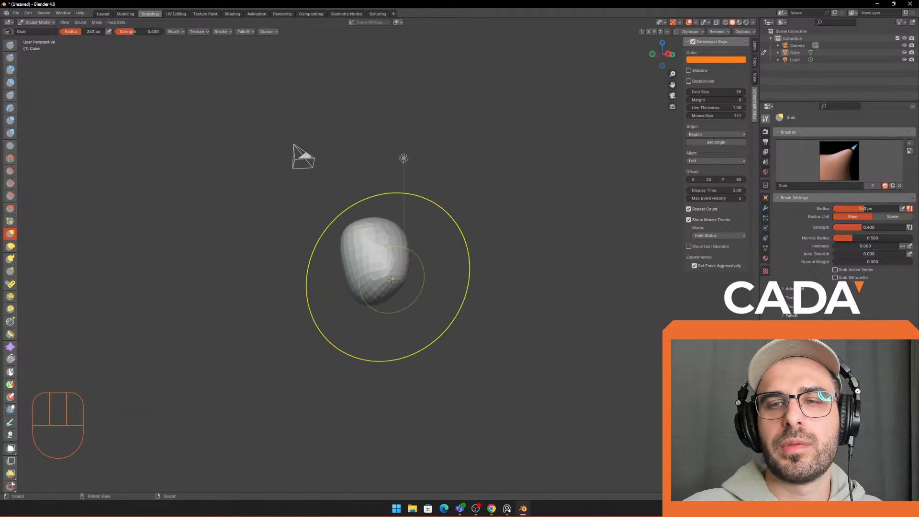
Step: Switch to the Inflate/Deflate brush, enlarge its radius and inflate the body's sides
click(10, 120)
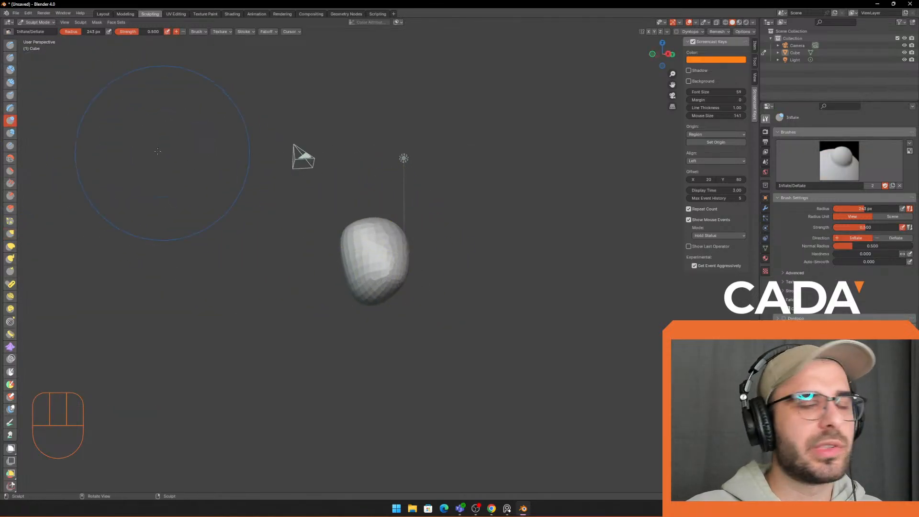
key(f)
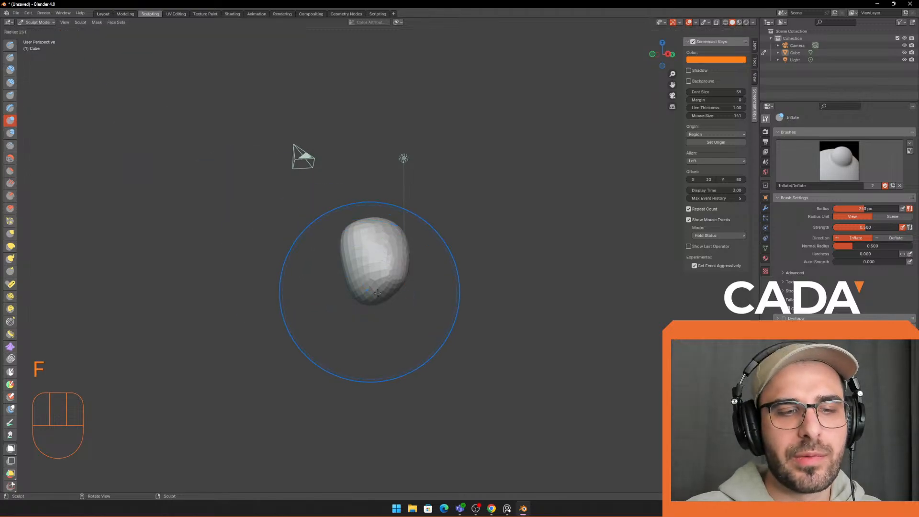
click(368, 290)
mouse_move(368, 290)
middle_down()
mouse_move(390, 283)
mouse_move(417, 298)
mouse_move(459, 229)
mouse_move(356, 275)
middle_up()
key(shift)
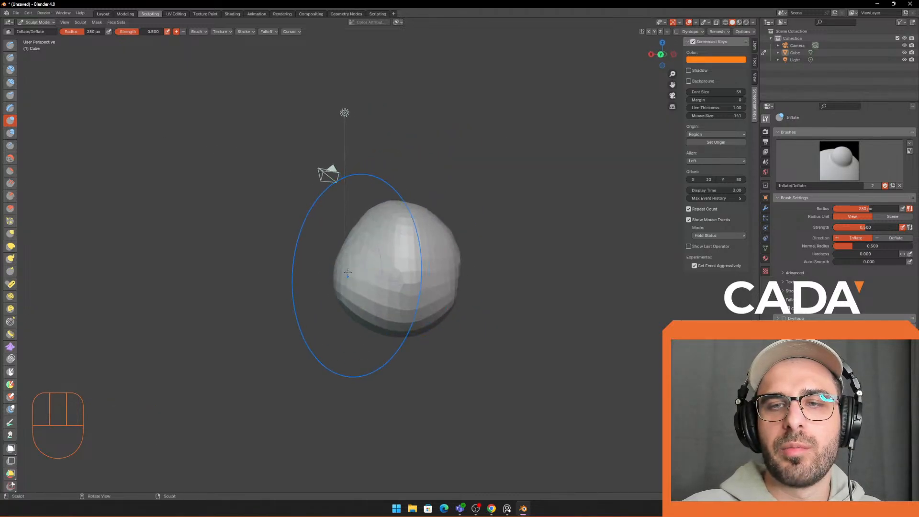
middle_drag(467, 278, 444, 277)
drag(443, 277, 443, 297)
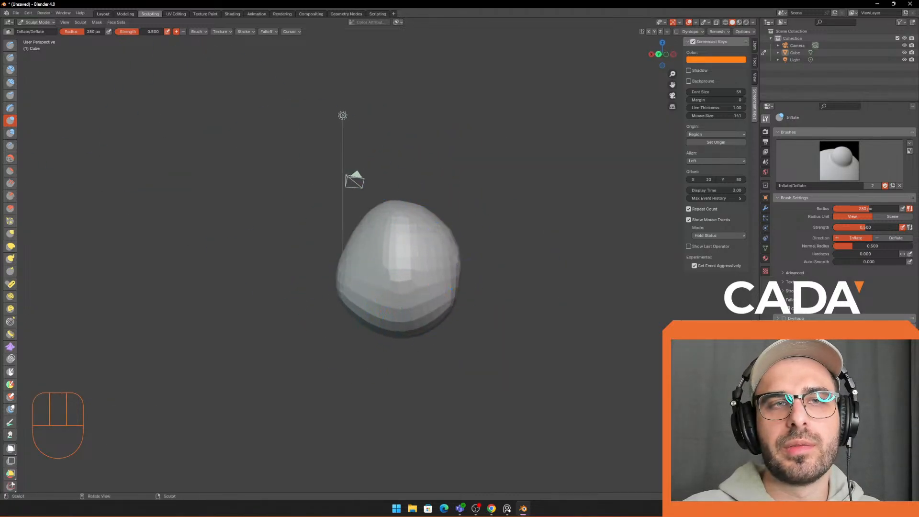
Step: Switch to the Elastic Deform brush with a 320 px radius and pull the body's lower edge slightly outward
click(12, 247)
key(f)
click(540, 329)
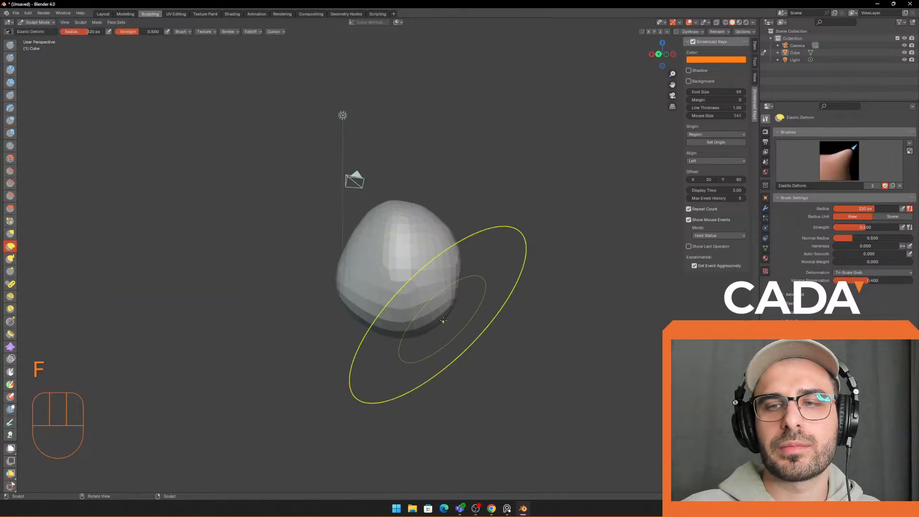
drag(438, 320, 445, 325)
Step: Reduce the Elastic Deform radius to 252 px and push the body's side inward
key(f)
click(439, 285)
drag(334, 281, 364, 284)
Step: Remesh the faceted body with a 0.1 m voxel size and smooth its surface
middle_drag(357, 249, 413, 238)
scroll(414, 238, up, 2)
key(Tab)
key(Tab)
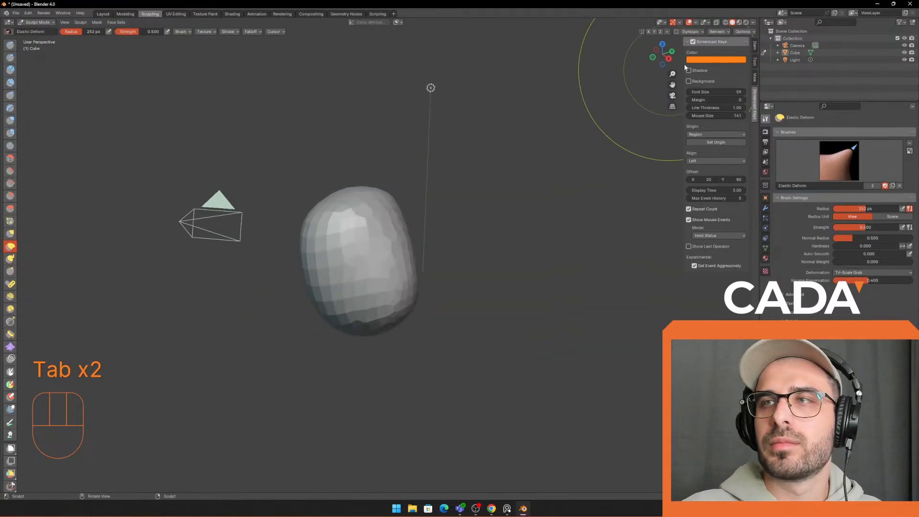
click(719, 32)
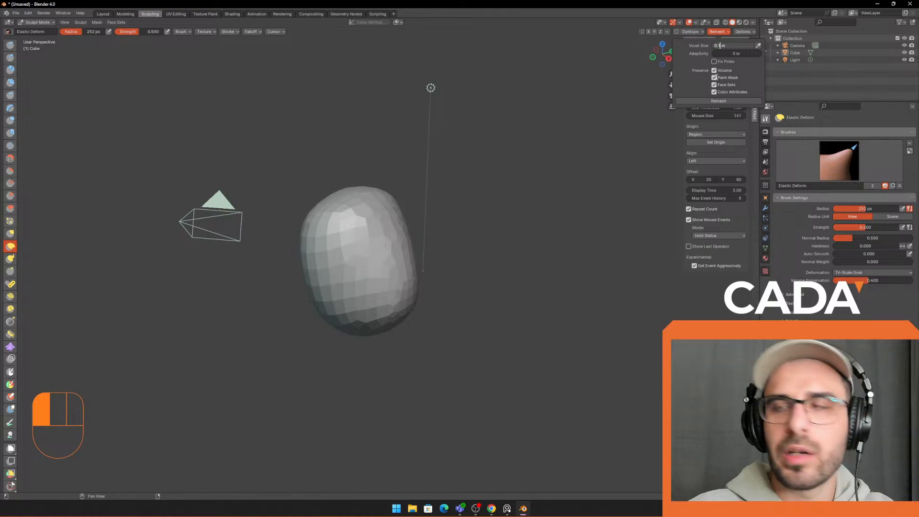
middle_drag(443, 190, 491, 222)
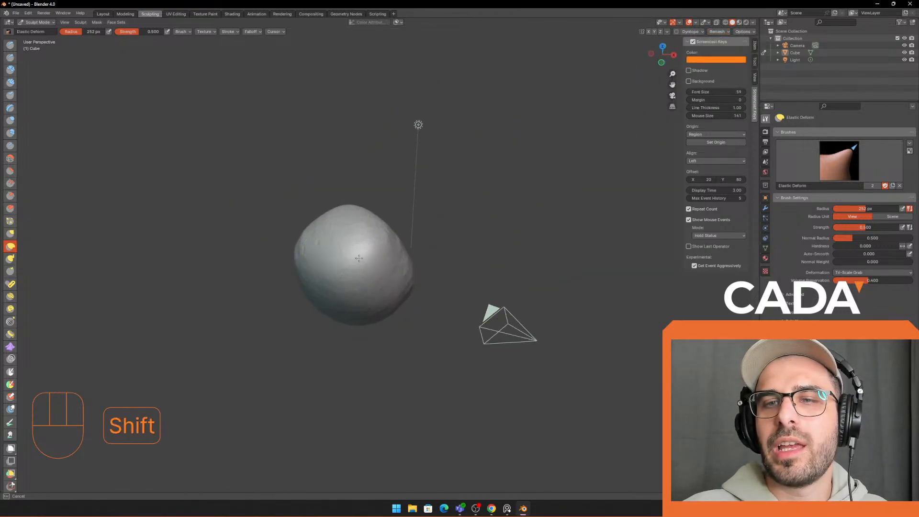
shift+middle_drag(359, 263, 455, 230)
middle_drag(455, 230, 392, 219)
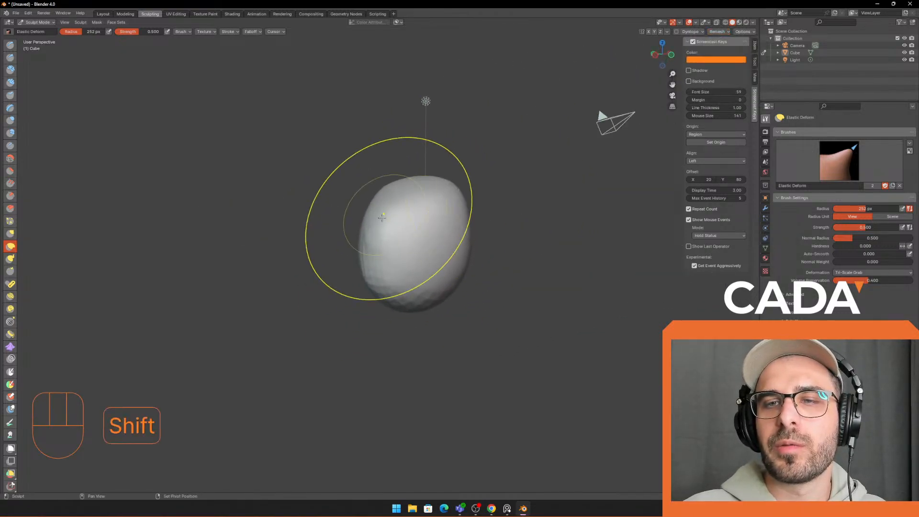
Step: Switch to the Draw brush with a 40 px radius and undo a trial curved stroke across the body's front
middle_drag(481, 261, 398, 300)
scroll(426, 260, up, 2)
middle_drag(440, 245, 415, 254)
scroll(413, 258, down, 2)
middle_drag(396, 264, 410, 245)
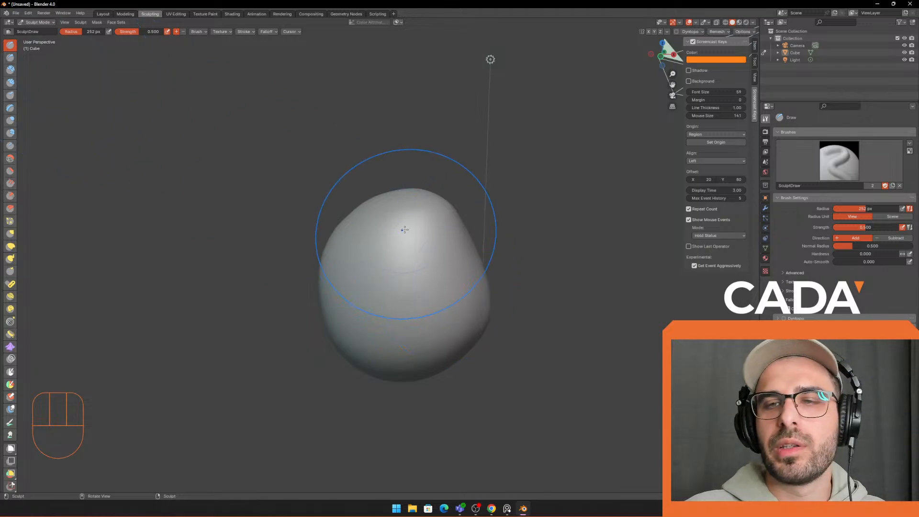
key(f)
key(f)
key(f)
key(f)
click(376, 232)
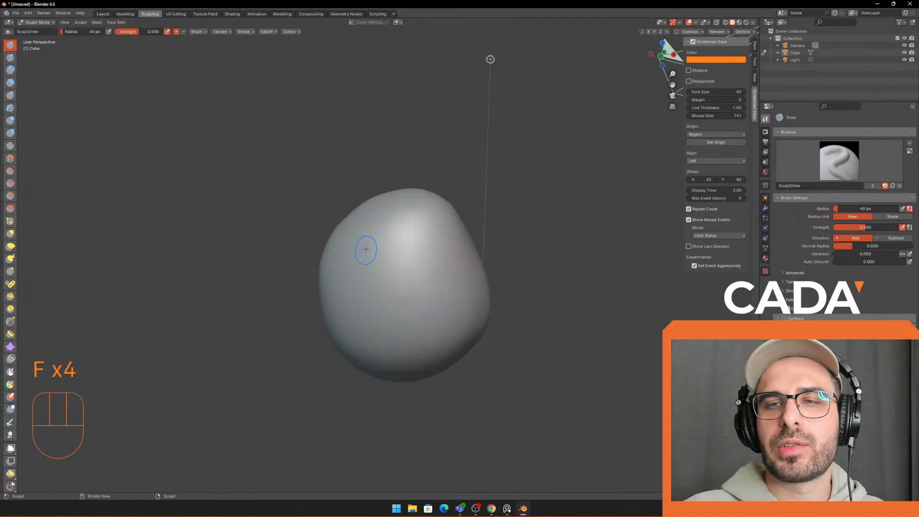
drag(365, 250, 409, 267)
key(ctrl+z)
Step: Set the Draw brush radius to 28 px and sculpt a raised smile with two dot eyes on the body's front
key(f)
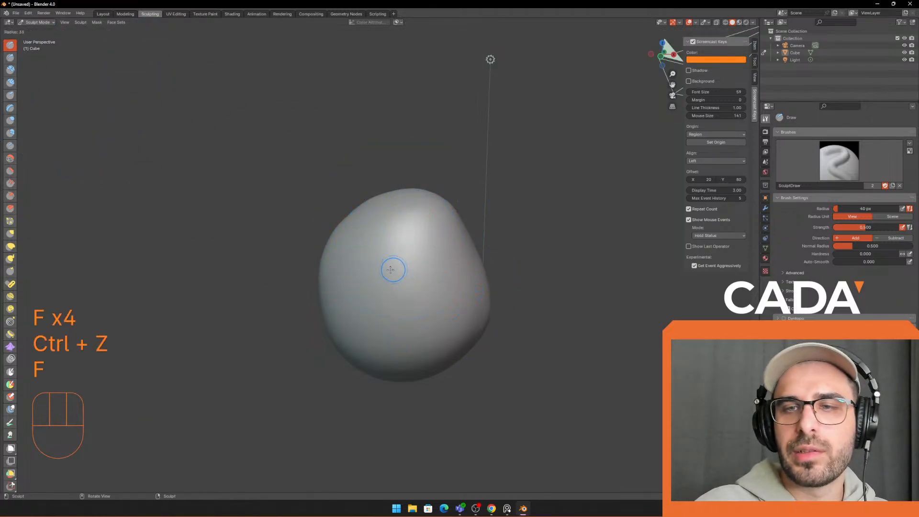
click(360, 265)
drag(360, 265, 432, 258)
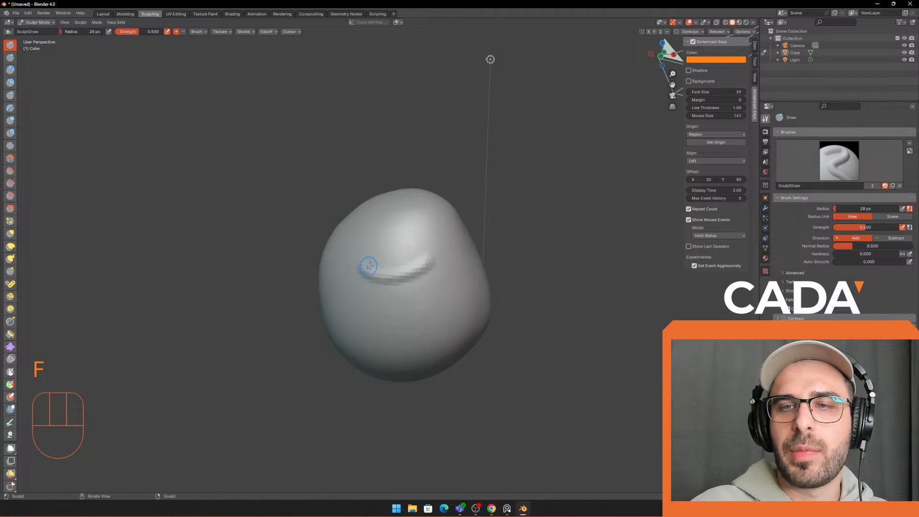
click(375, 233)
click(417, 231)
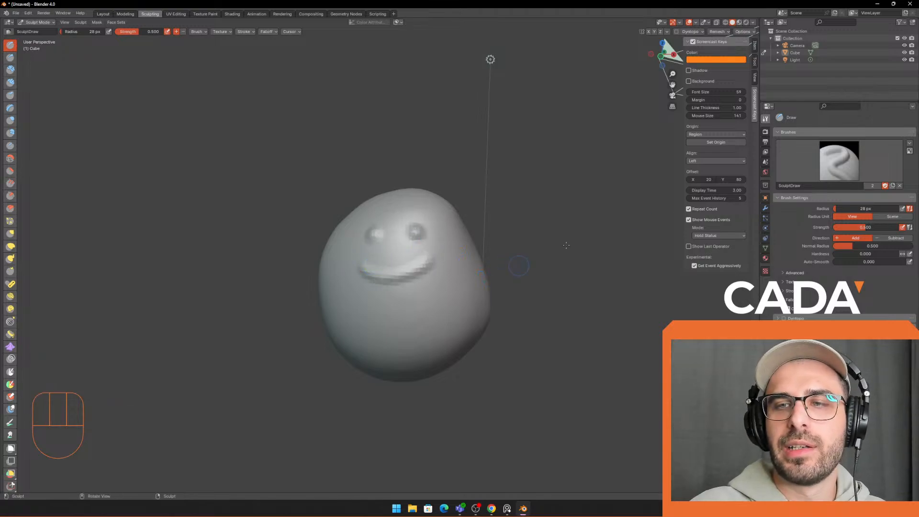
Step: Switch to the Clay Strips brush with a 79 px radius and build up a rough patch on one side of the body
middle_drag(659, 216, 557, 229)
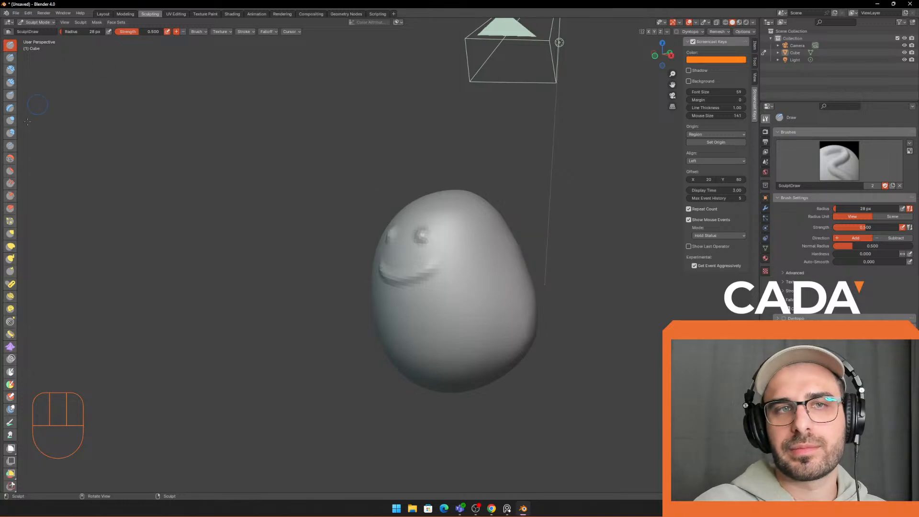
key(c)
mouse_move(477, 286)
mouse_down()
mouse_move(486, 271)
mouse_move(480, 281)
mouse_move(506, 296)
mouse_move(484, 283)
mouse_move(518, 327)
mouse_move(486, 326)
mouse_move(500, 281)
mouse_move(534, 333)
mouse_up()
key(f)
click(499, 282)
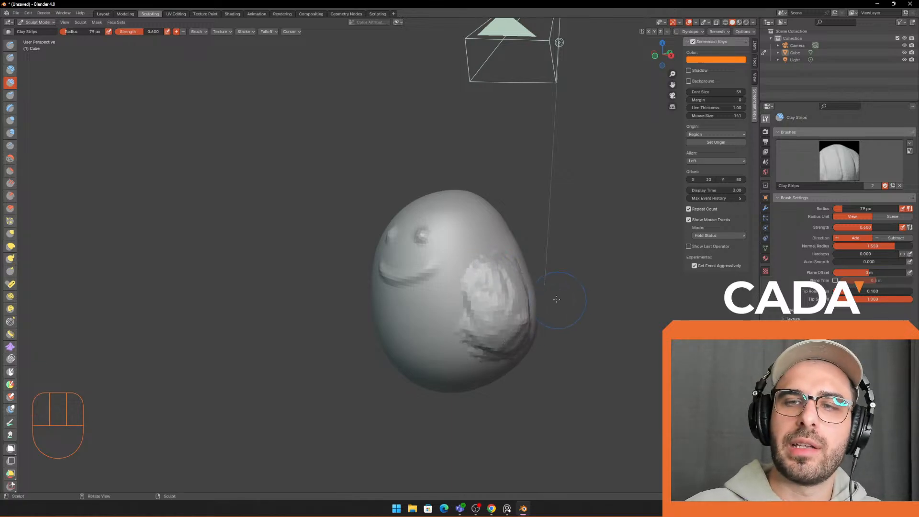
Step: Build up a matching Clay Strips patch on the opposite side of the smiling body
middle_drag(533, 333, 590, 298)
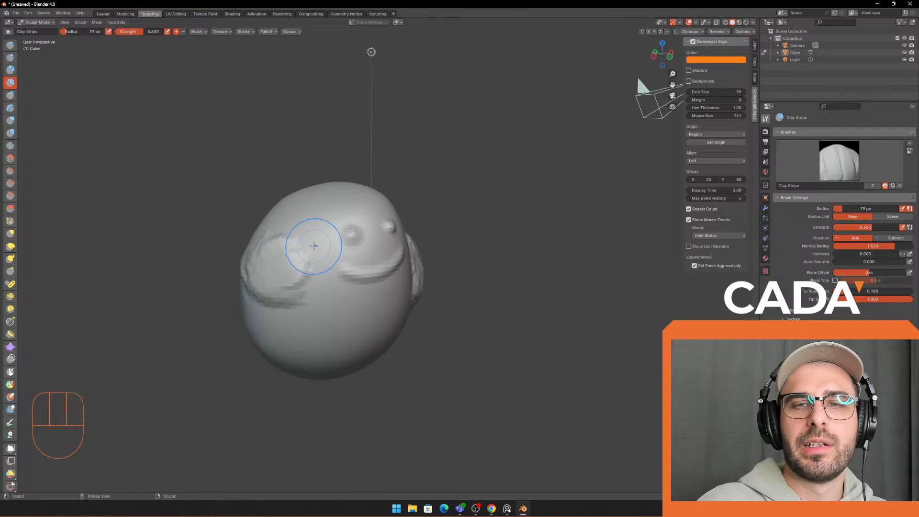
middle_drag(308, 242, 334, 231)
mouse_move(331, 315)
mouse_down()
mouse_move(287, 251)
mouse_move(266, 352)
mouse_move(338, 340)
mouse_move(295, 258)
mouse_move(320, 254)
mouse_move(324, 344)
mouse_up()
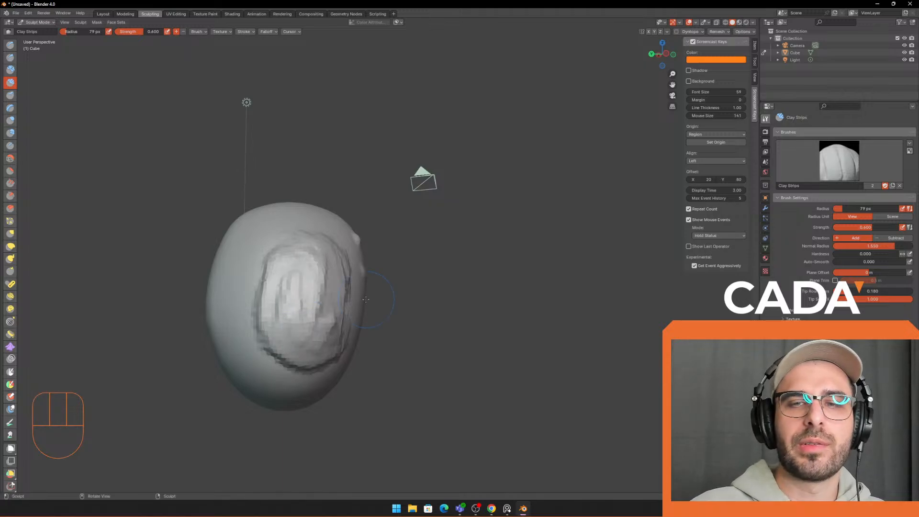
mouse_move(325, 343)
middle_down()
mouse_move(397, 340)
mouse_move(392, 328)
middle_up()
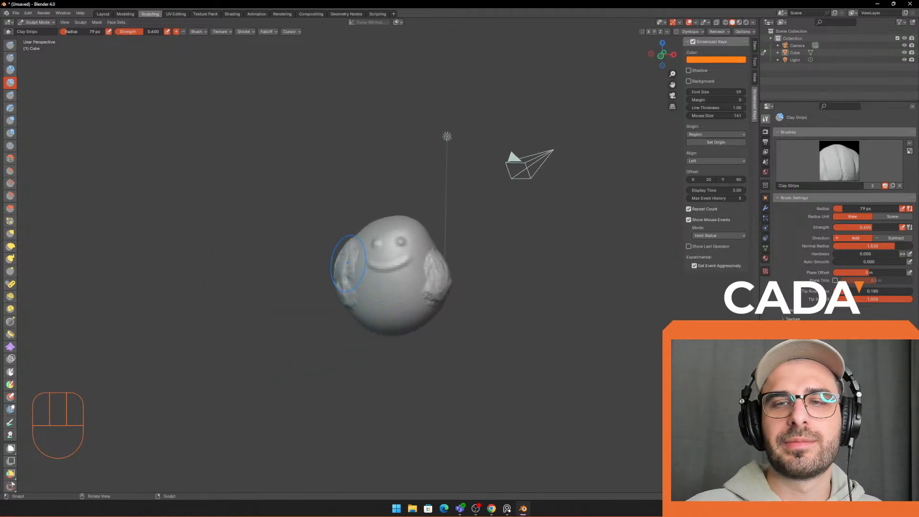
Step: Undo the latest Clay Strips strokes on the side patches and redo the last undone one
scroll(352, 261, up, 2)
scroll(364, 180, down, 3)
key(ctrl+z)
key(ctrl+z)
key(ctrl+z)
key(ctrl+z)
key(ctrl+z)
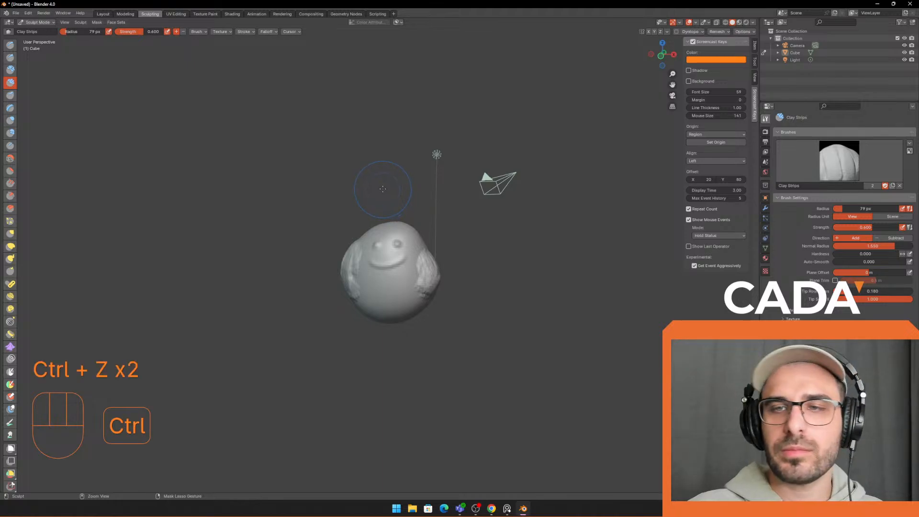
key(ctrl+shift+z)
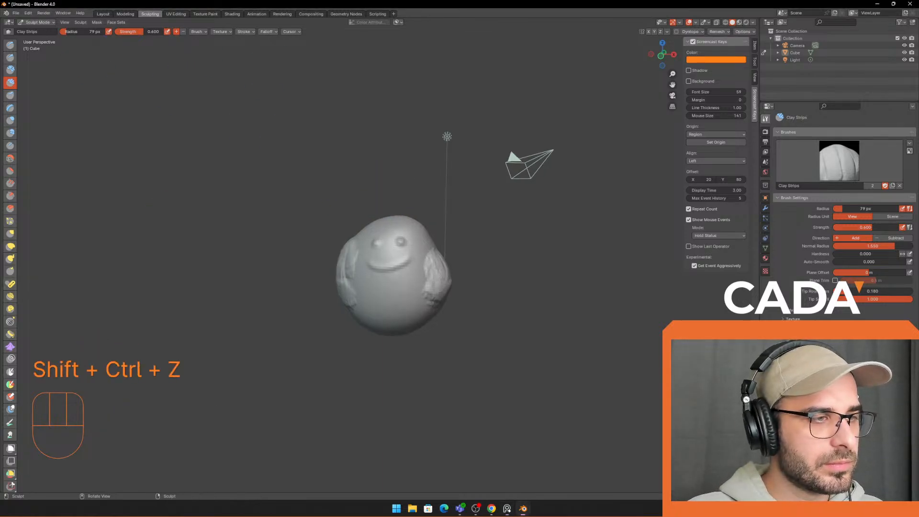
Step: Bring the reference image board over the viewport and enlarge it until all animal figurine photos fit beside the sculpt
right_drag(0, 211, 179, 160)
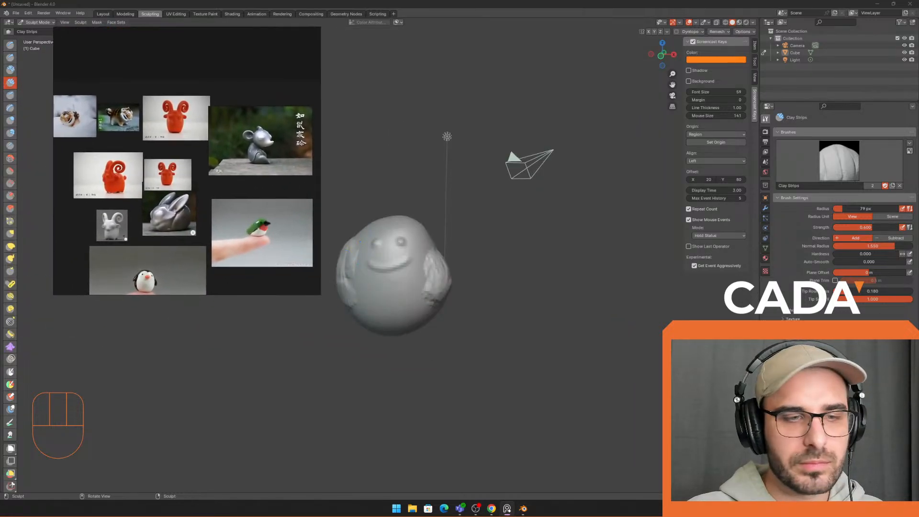
middle_drag(86, 286, 82, 304)
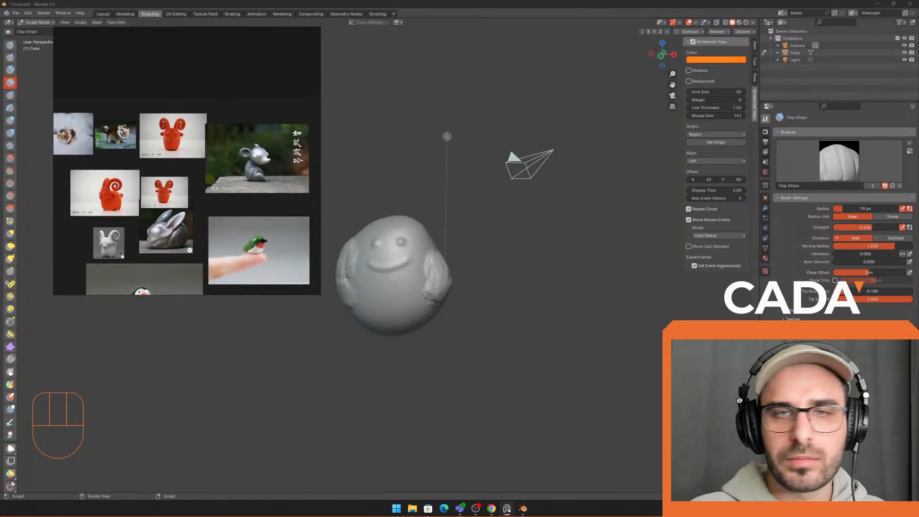
right_drag(256, 155, 244, 155)
drag(308, 170, 339, 172)
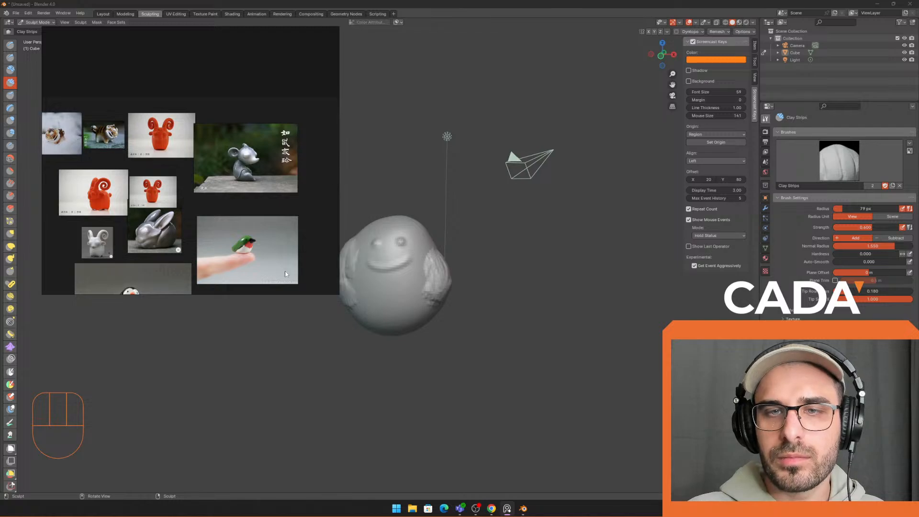
drag(283, 294, 283, 342)
scroll(486, 257, up, 4)
shift+middle_drag(487, 256, 574, 252)
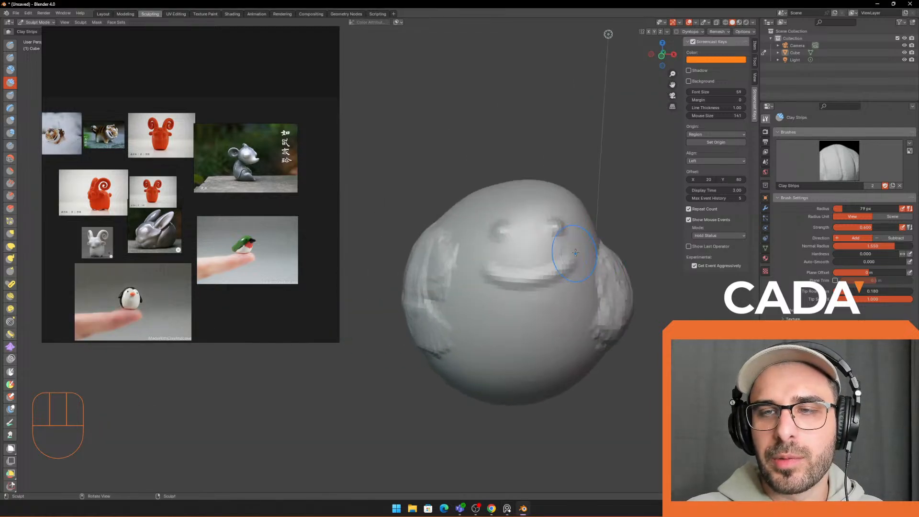
shift+middle_drag(638, 221, 598, 193)
Step: Look over the tiger, ram, mouse, rabbit, bird and penguin figurine photos on the reference board
scroll(186, 234, up, 3)
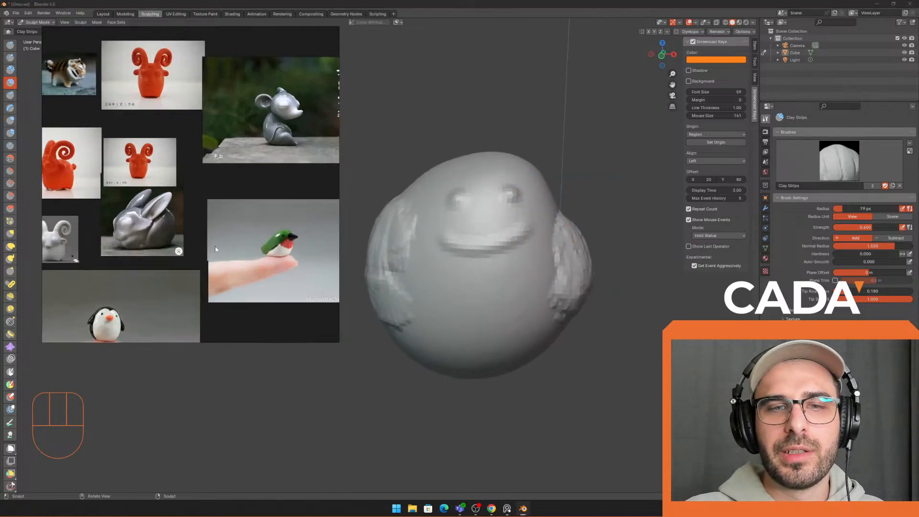
scroll(208, 153, down, 2)
middle_drag(201, 107, 244, 207)
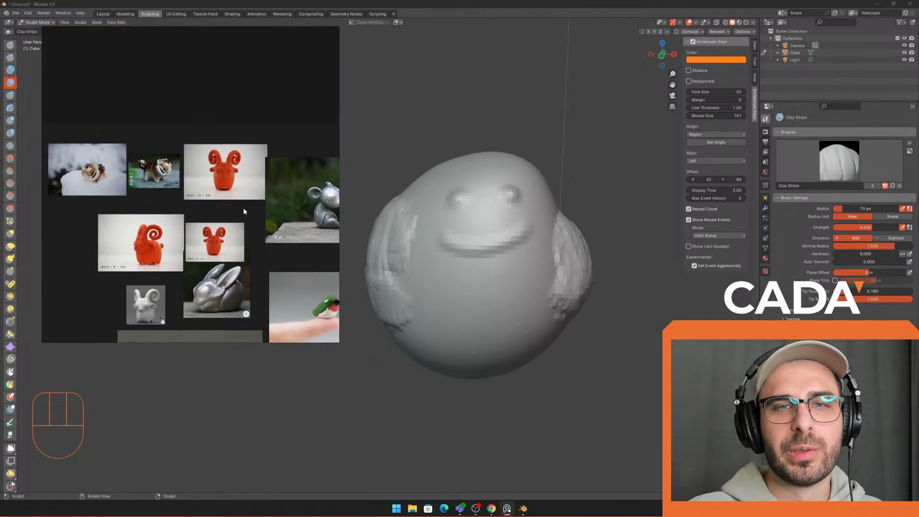
scroll(268, 173, down, 1)
middle_drag(269, 173, 225, 163)
middle_drag(280, 234, 268, 207)
scroll(264, 227, up, 1)
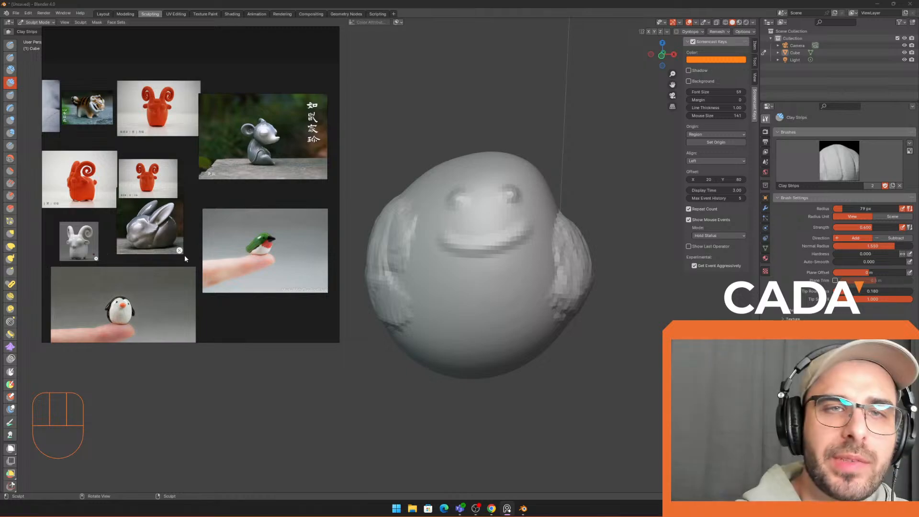
scroll(274, 208, down, 5)
scroll(296, 195, up, 3)
Step: Widen the reference board and examine the mouse, rabbit, ram and bird figurines up close
drag(339, 165, 453, 144)
scroll(255, 172, up, 3)
middle_drag(197, 147, 347, 236)
middle_drag(445, 235, 292, 172)
scroll(302, 180, down, 2)
scroll(294, 158, up, 2)
middle_drag(315, 132, 306, 156)
scroll(311, 158, down, 3)
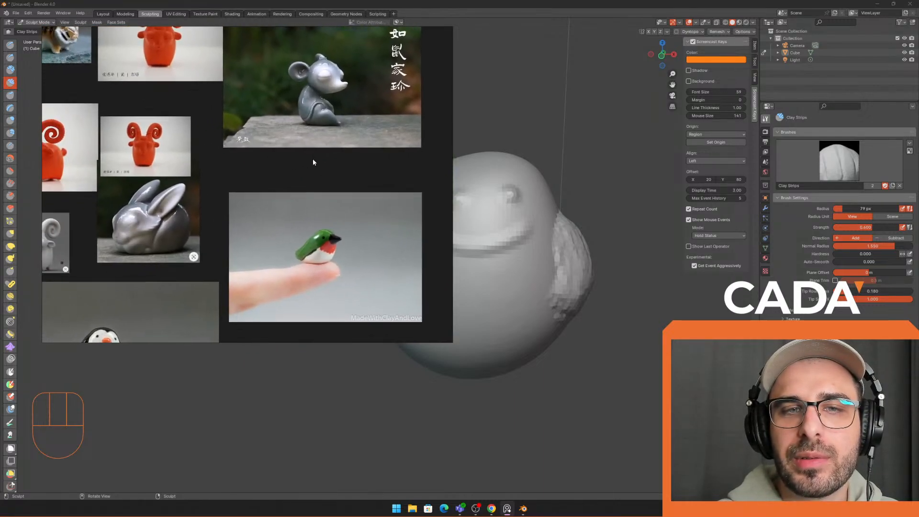
scroll(299, 172, up, 5)
scroll(301, 170, down, 5)
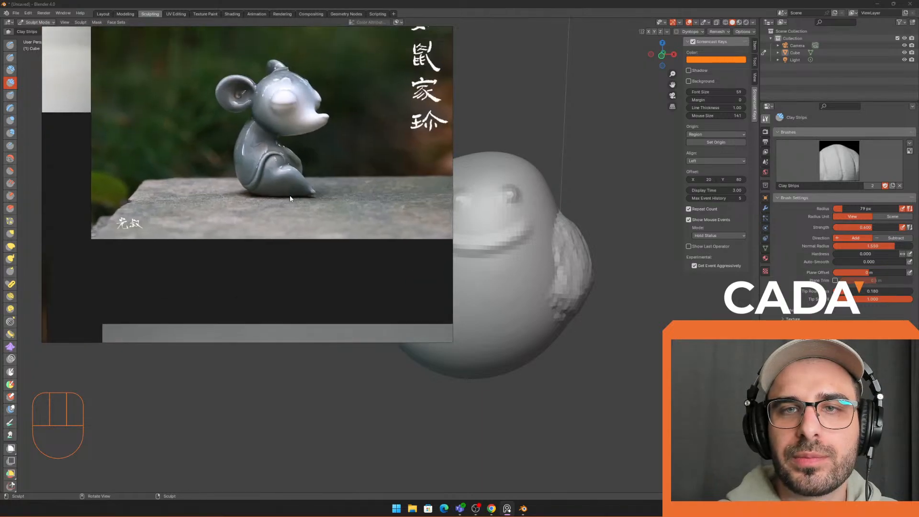
middle_drag(303, 178, 335, 174)
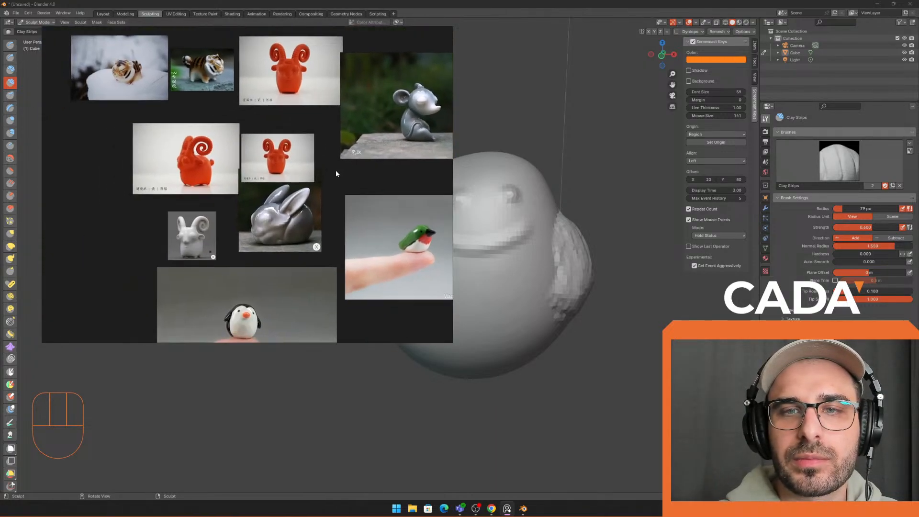
scroll(266, 214, up, 4)
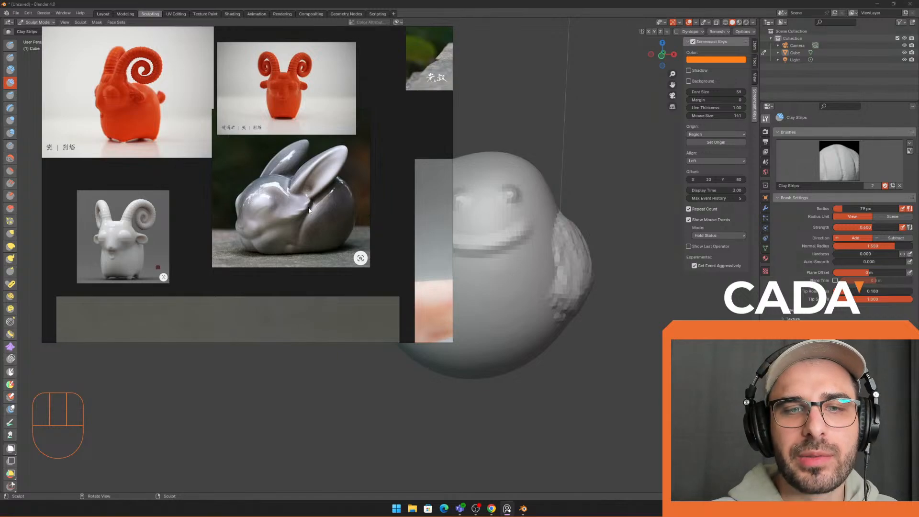
middle_drag(388, 71, 173, 197)
scroll(205, 227, down, 2)
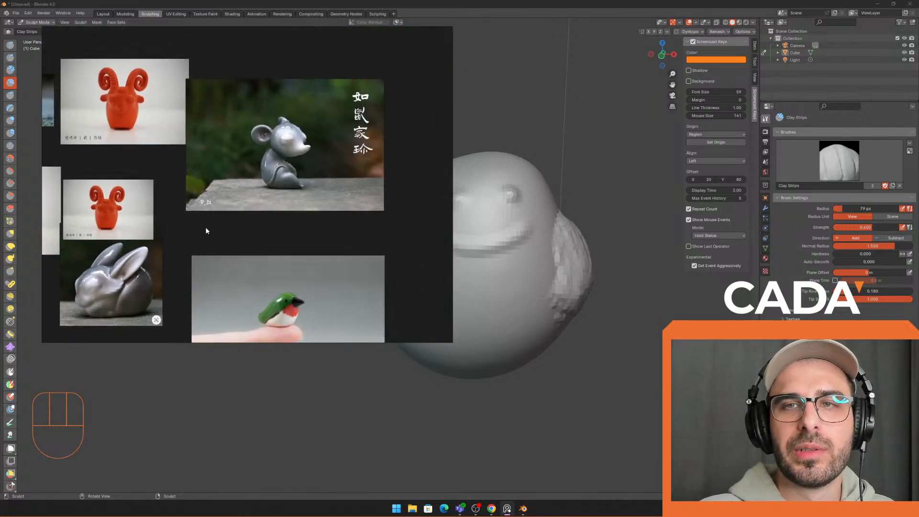
scroll(298, 154, up, 2)
Step: Reduce the reference board's width and height and zoom it in on the grey mouse figurine photo
right_drag(322, 151, 327, 195)
scroll(327, 191, down, 2)
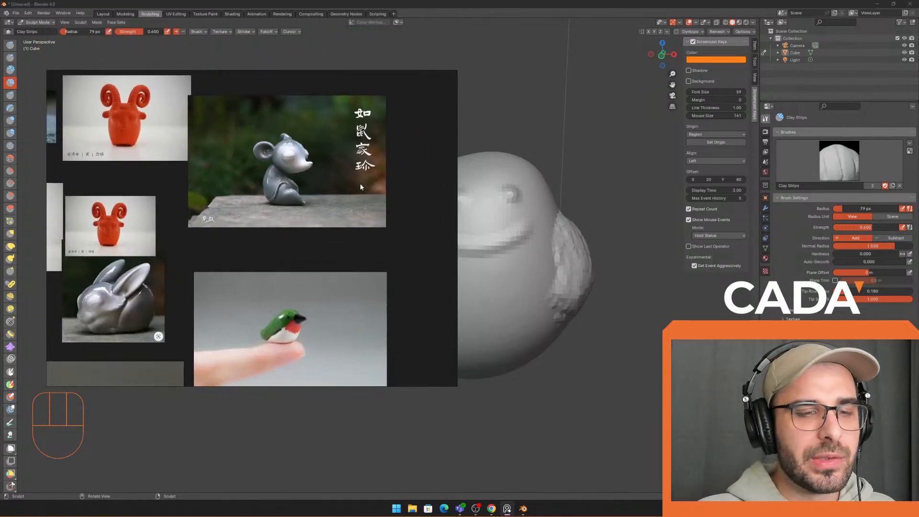
scroll(361, 183, up, 2)
mouse_move(457, 200)
mouse_down()
mouse_move(376, 199)
mouse_move(399, 199)
mouse_up()
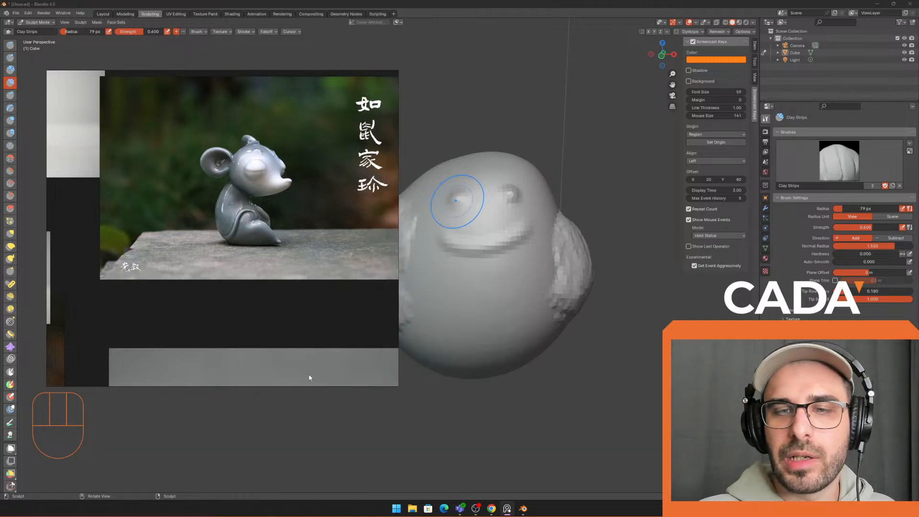
drag(316, 386, 316, 278)
scroll(316, 162, down, 4)
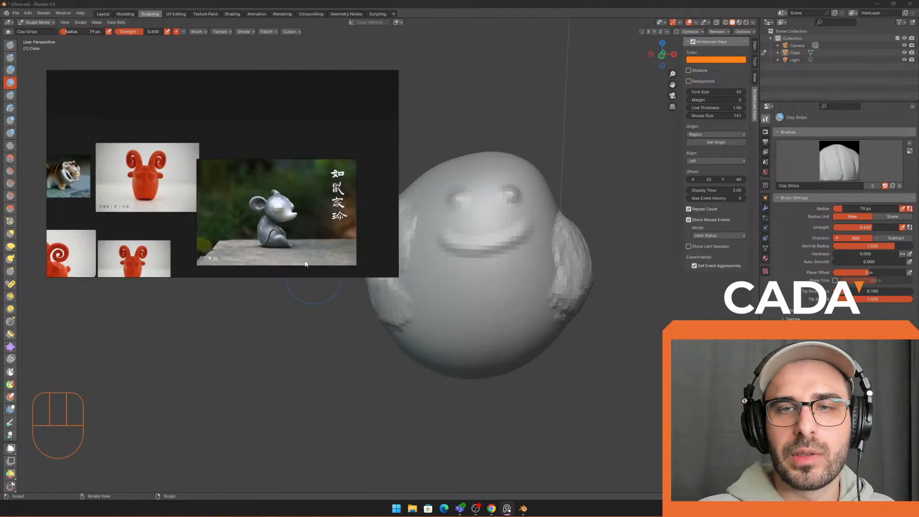
scroll(315, 162, up, 5)
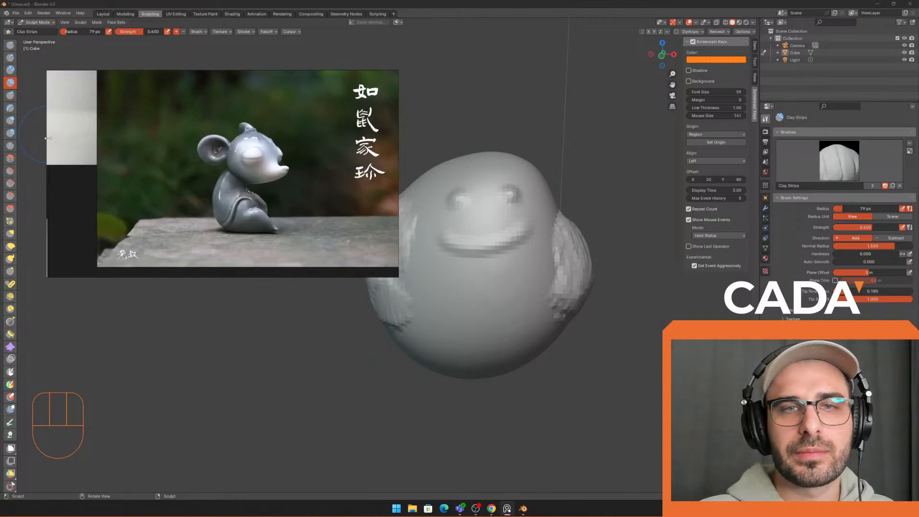
Step: Trim the reference board tightly around the mouse figurine and place it at the viewport's edge, clear of the sculpt
drag(48, 138, 137, 138)
right_drag(290, 153, 177, 177)
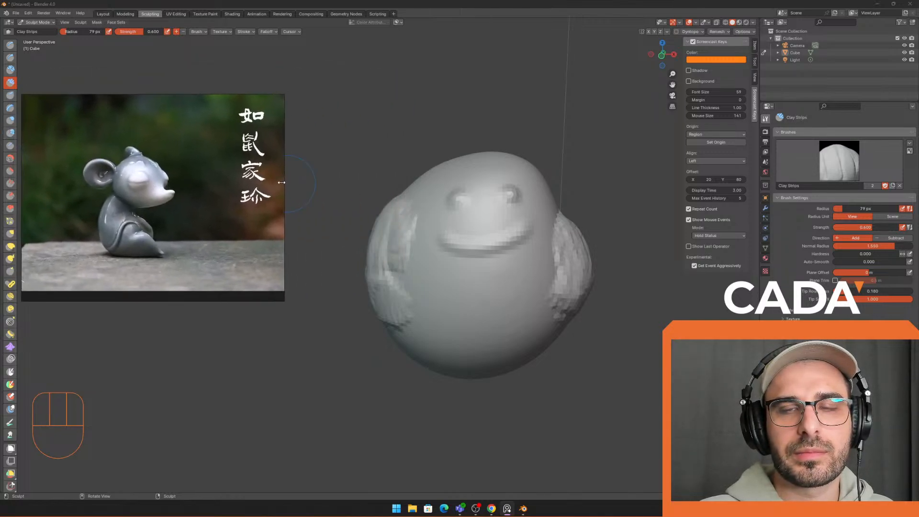
drag(284, 177, 215, 177)
right_drag(168, 181, 162, 268)
scroll(417, 235, down, 2)
mouse_move(416, 234)
middle_down()
mouse_move(388, 196)
mouse_move(340, 189)
middle_up()
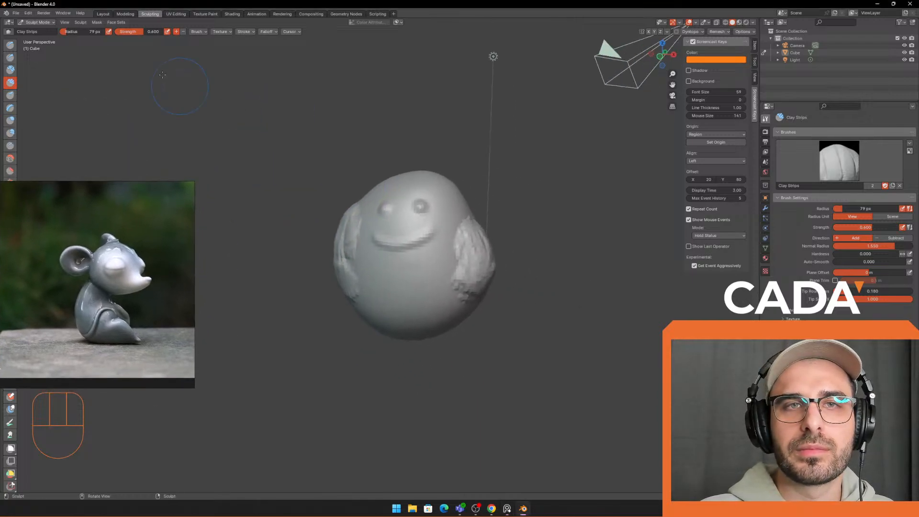
Step: Switch to the Layout workspace and delete the sculpted smiling figure
click(103, 14)
scroll(423, 263, down, 5)
right_click(380, 274)
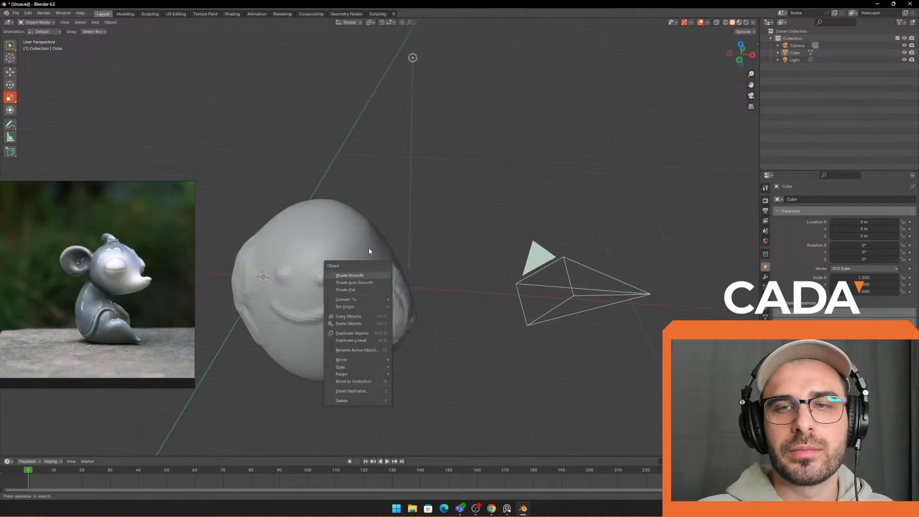
click(386, 273)
scroll(386, 271, down, 2)
shift+middle_drag(386, 271, 462, 188)
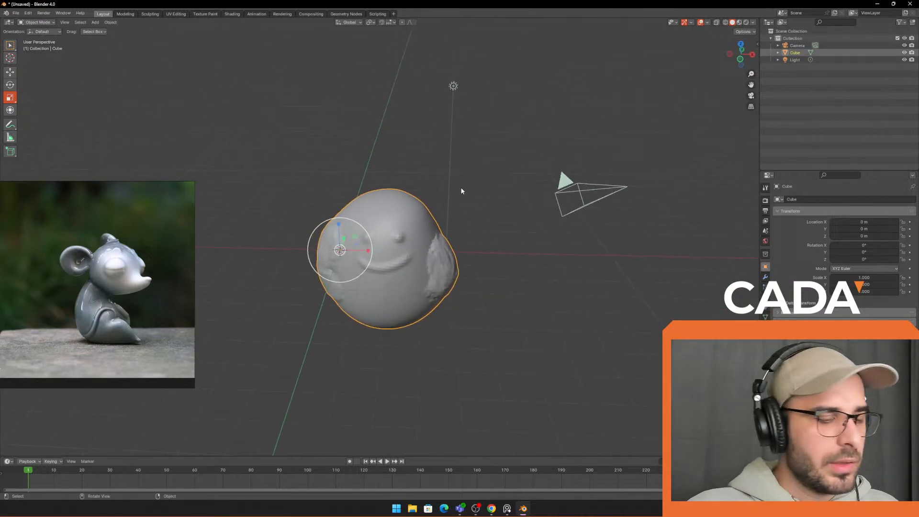
click(490, 170)
click(407, 245)
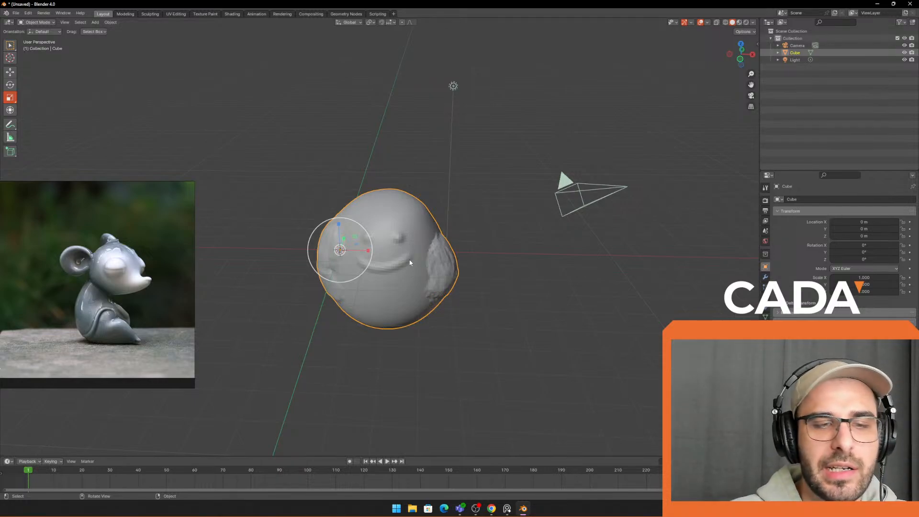
key(x)
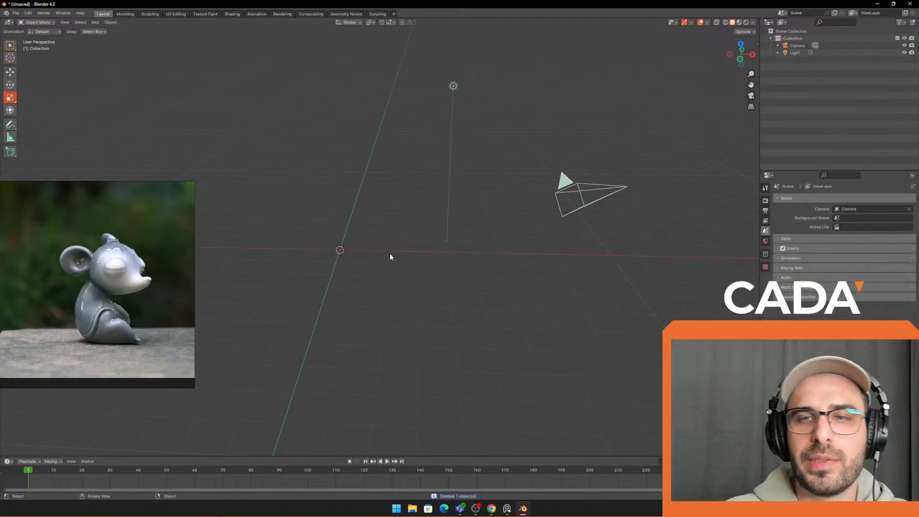
Step: Add a UV sphere at the scene origin
click(95, 22)
middle_drag(379, 165, 307, 137)
click(95, 23)
mouse_move(112, 33)
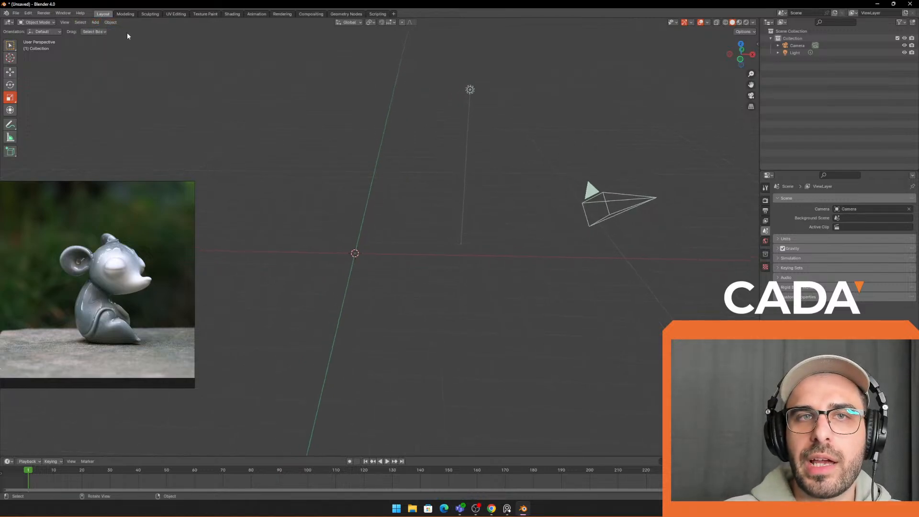
click(95, 23)
mouse_move(120, 29)
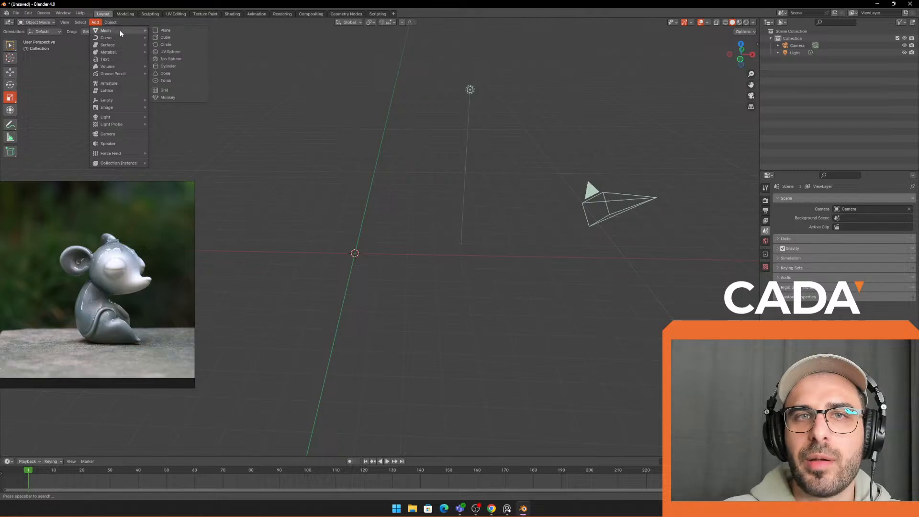
click(182, 51)
scroll(306, 139, up, 1)
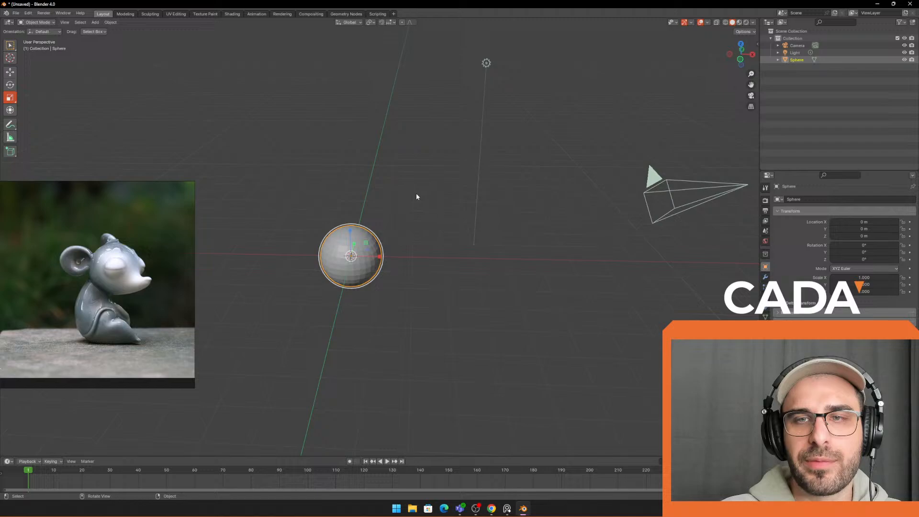
Step: Apply Shade Smooth to the UV sphere and deselect it
click(415, 203)
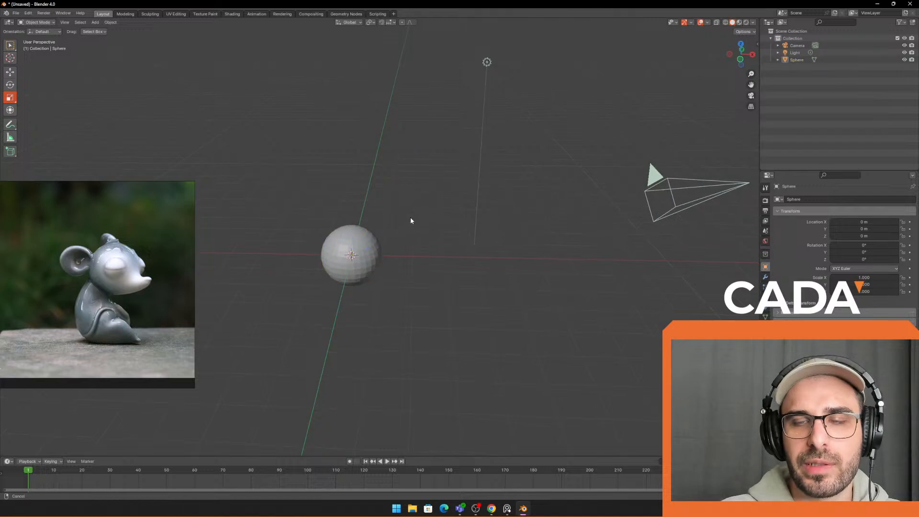
shift+middle_drag(371, 232, 378, 207)
scroll(378, 208, up, 1)
click(371, 217)
right_click(378, 215)
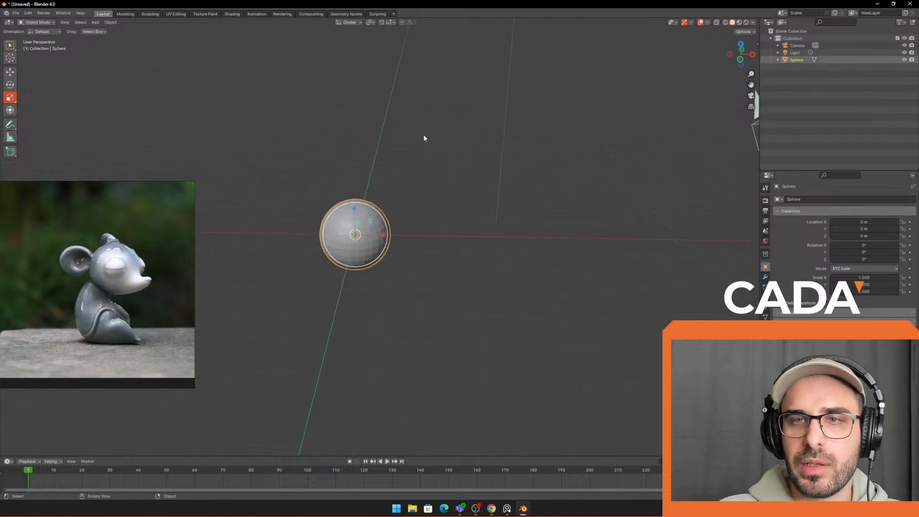
scroll(388, 203, up, 2)
right_click(352, 210)
click(353, 210)
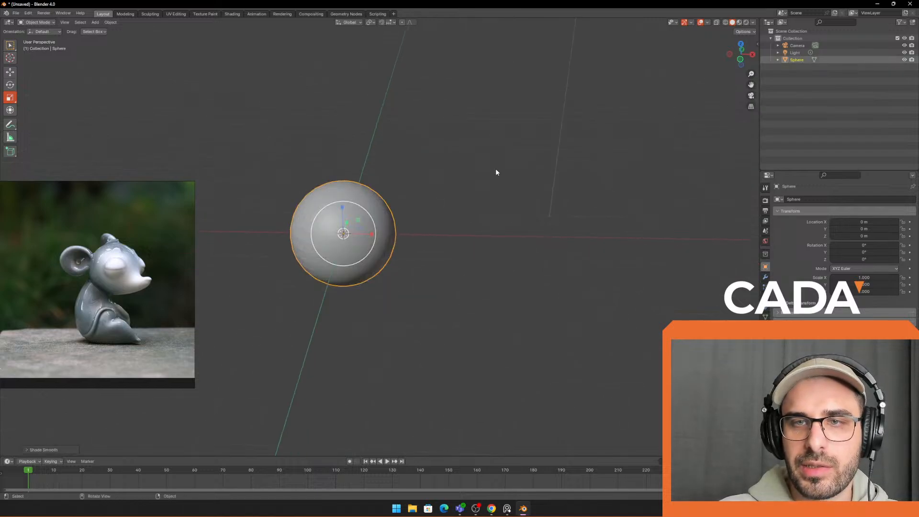
click(495, 170)
scroll(431, 220, down, 1)
click(380, 252)
click(424, 218)
shift+middle_drag(424, 217, 458, 195)
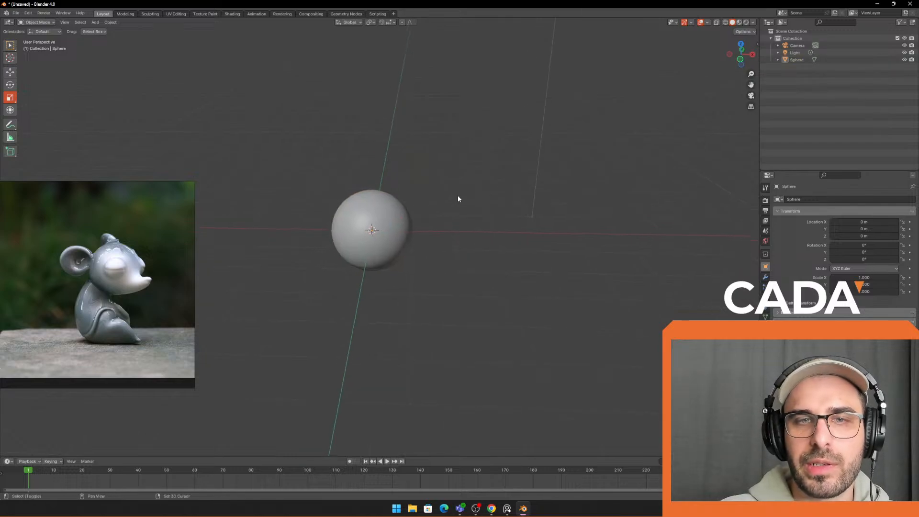
click(95, 23)
mouse_move(120, 30)
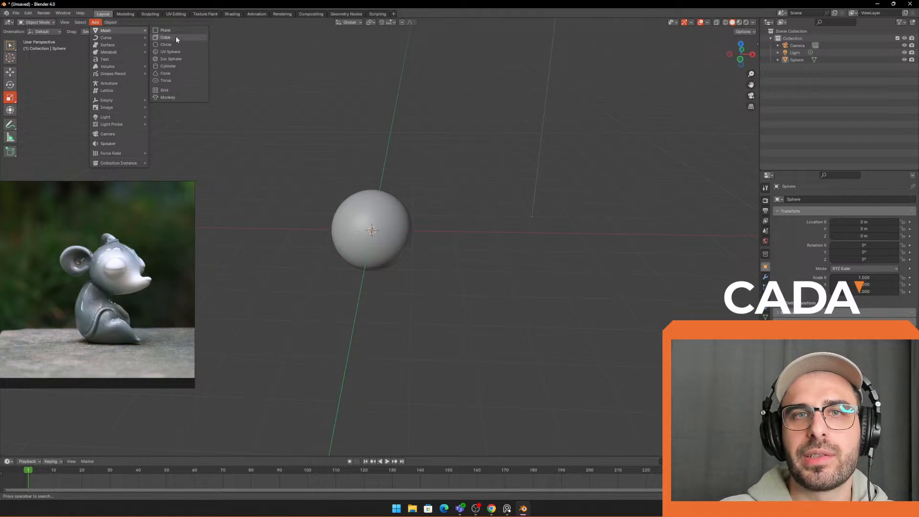
key(shift+a)
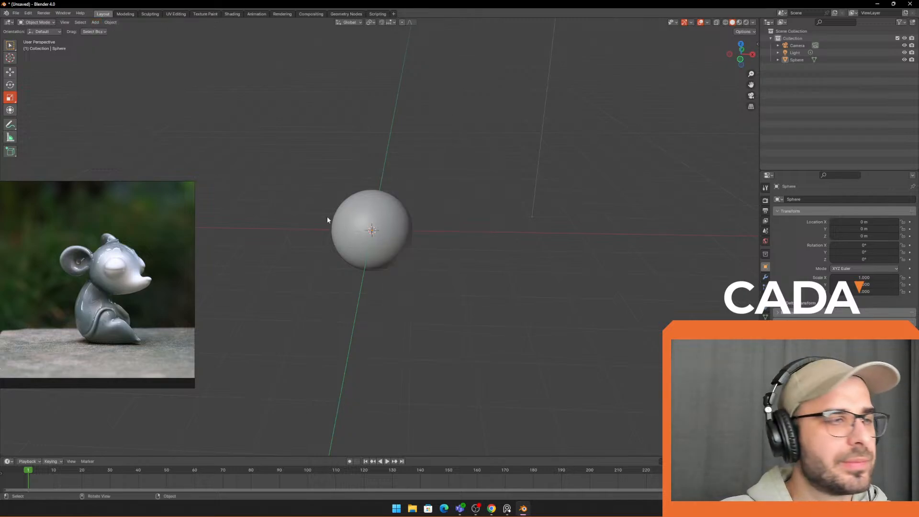
Step: Scale the sphere down uniformly to about 0.97 and deselect it
click(400, 237)
key(s)
click(388, 290)
click(495, 277)
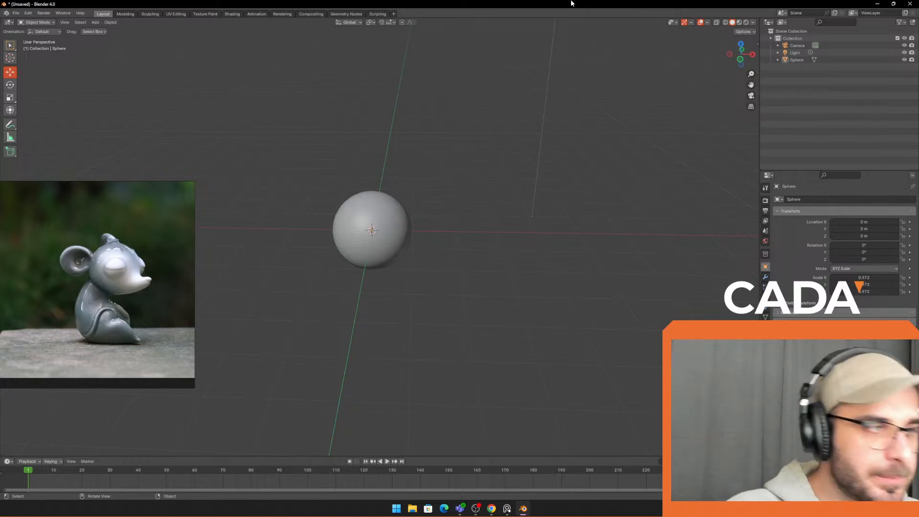
key(q)
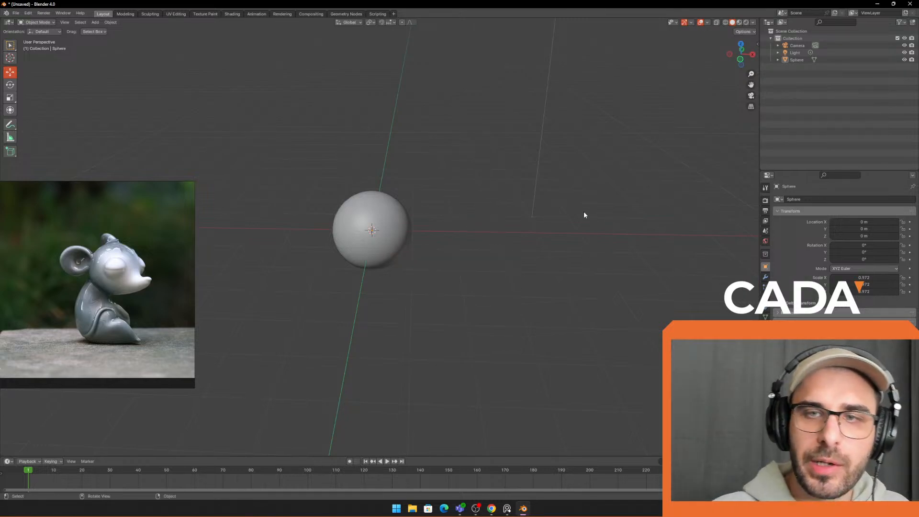
Step: Raise the sphere along the Z axis to about 0.59 m and deselect it
right_click(393, 215)
mouse_move(394, 221)
middle_down()
mouse_move(507, 223)
mouse_move(443, 242)
mouse_move(386, 231)
middle_up()
click(394, 217)
click(401, 219)
drag(386, 231, 386, 203)
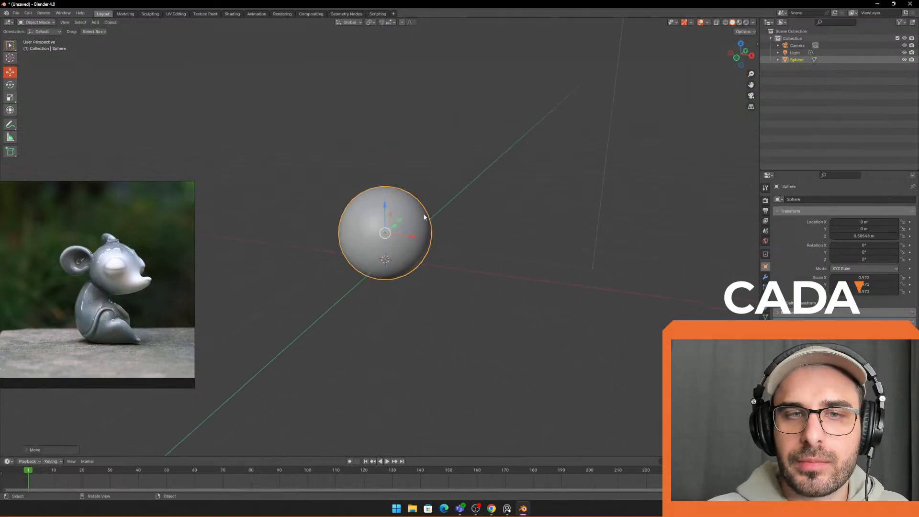
click(470, 230)
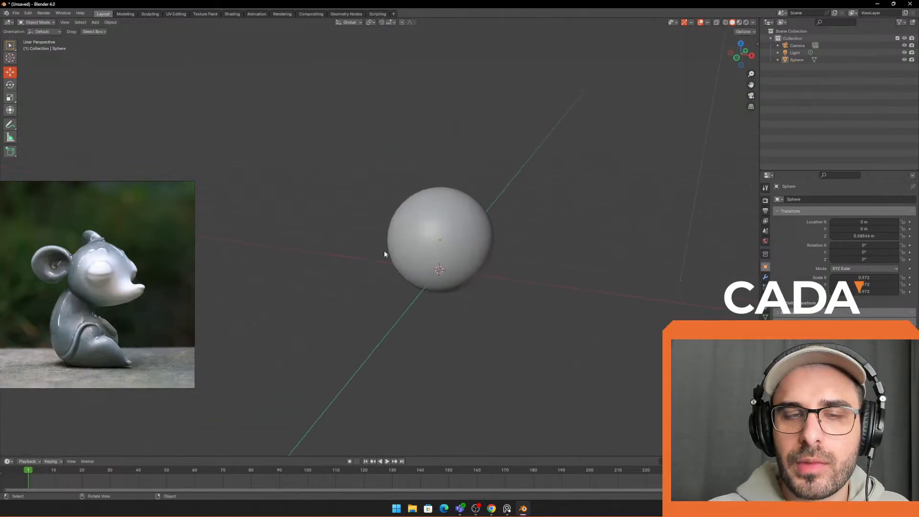
mouse_move(454, 265)
shift+middle_down()
mouse_move(437, 261)
mouse_move(462, 251)
shift+middle_up()
scroll(444, 253, up, 1)
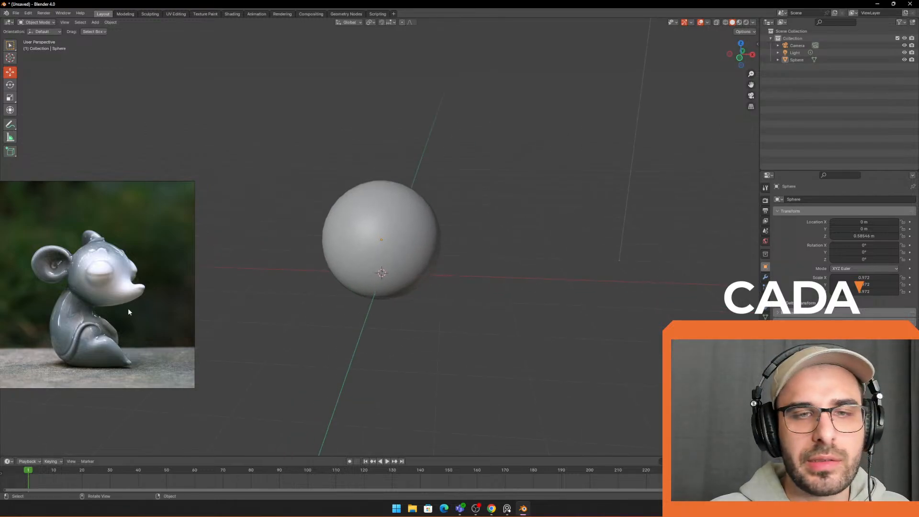
click(383, 283)
middle_drag(460, 286, 275, 281)
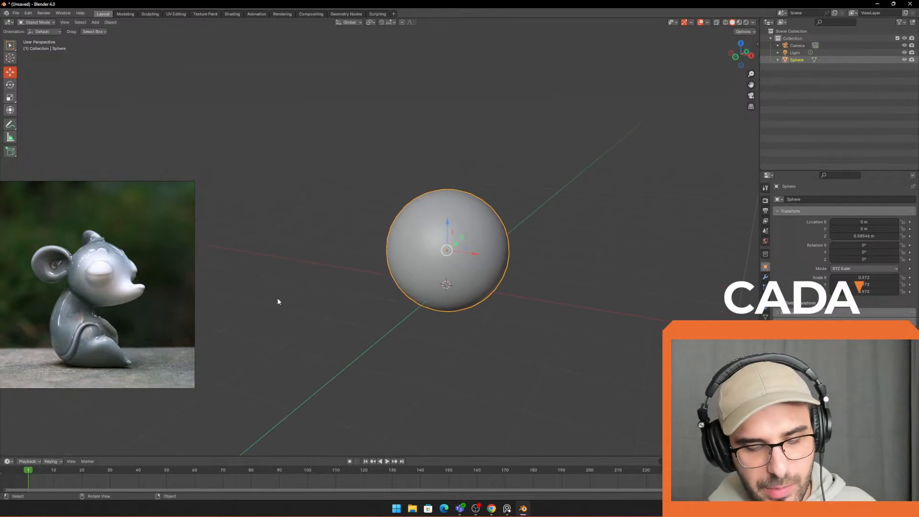
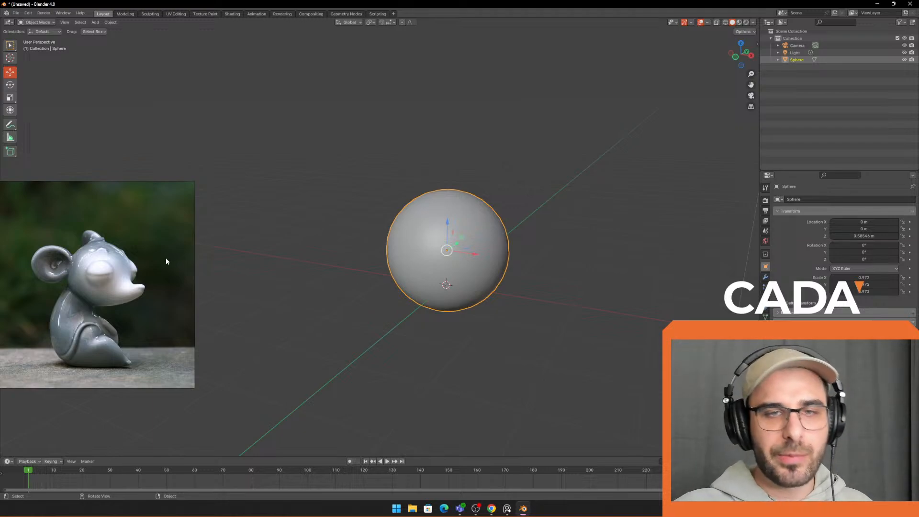
Step: Enlarge the reference photo window and zoom and pan the image to frame the whole mouse figurine
drag(195, 257, 214, 253)
mouse_move(171, 186)
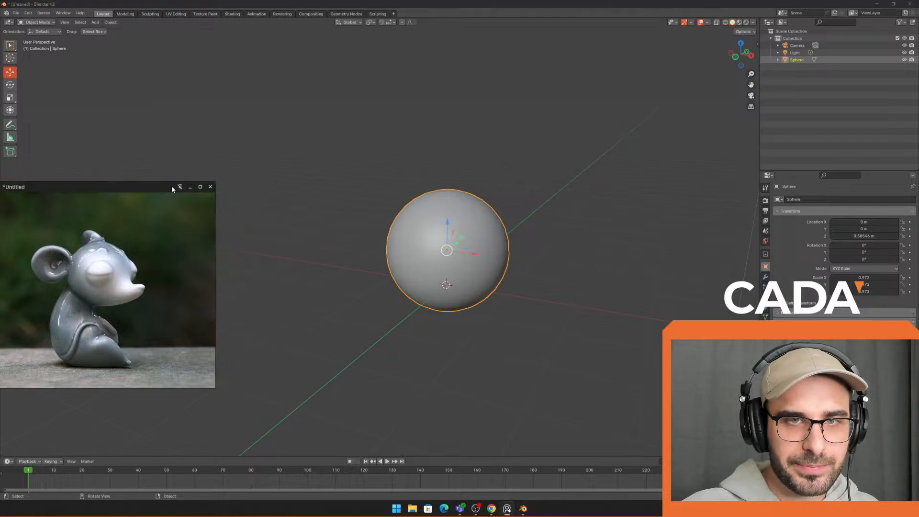
drag(172, 182, 184, 131)
scroll(137, 301, up, 3)
scroll(137, 302, down, 2)
middle_drag(138, 301, 155, 264)
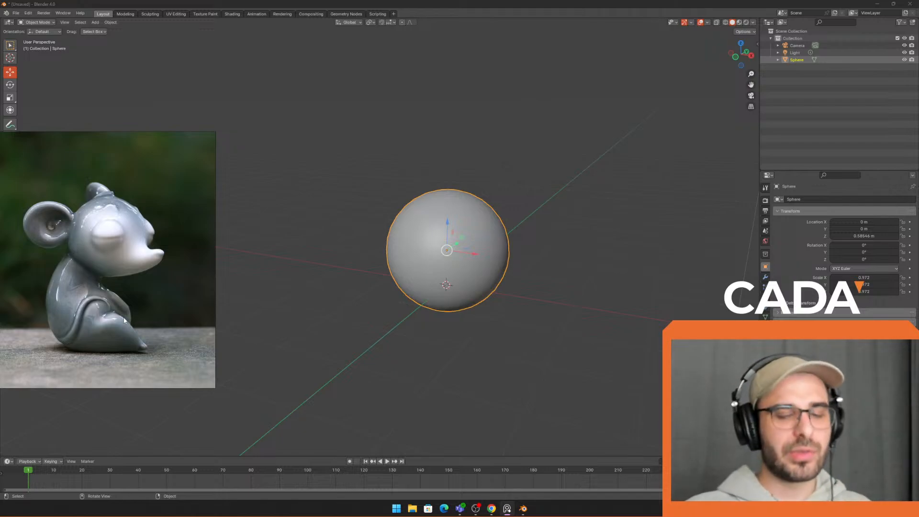
click(594, 238)
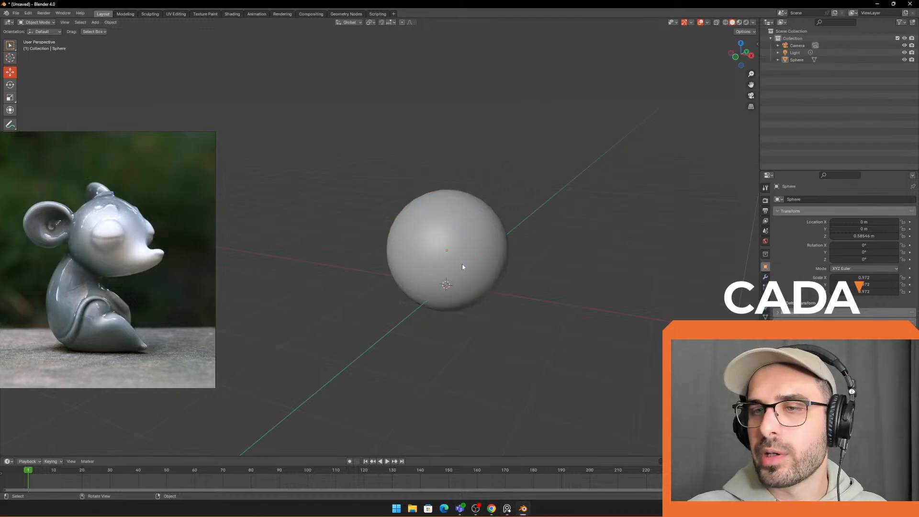
Step: Try raising the sphere along the Z axis to about 2.06 m
click(482, 260)
middle_drag(502, 273, 525, 275)
mouse_move(525, 275)
shift+middle_down()
mouse_move(549, 276)
mouse_move(515, 286)
shift+middle_up()
click(549, 276)
click(434, 239)
drag(460, 244, 461, 150)
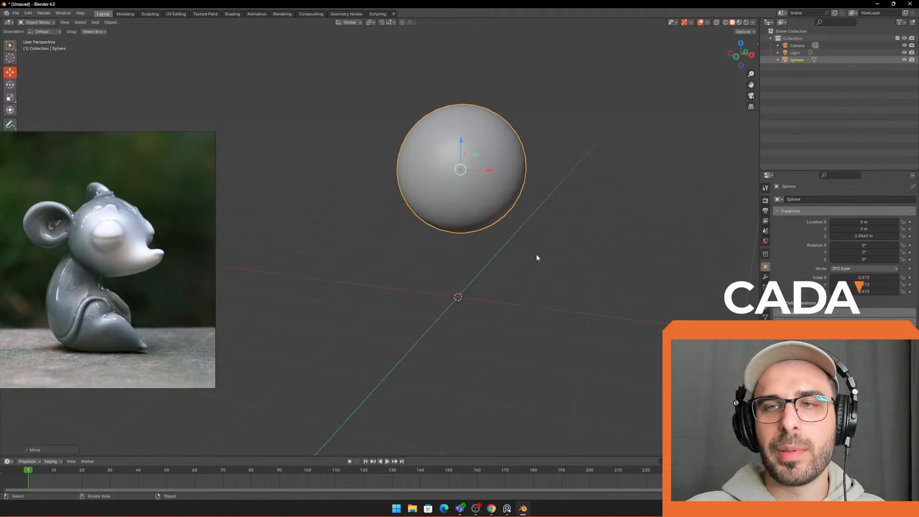
Step: Try duplicating the raised sphere and positioning the copy directly beneath it
scroll(538, 252, down, 2)
middle_drag(543, 250, 536, 242)
key(shift+d)
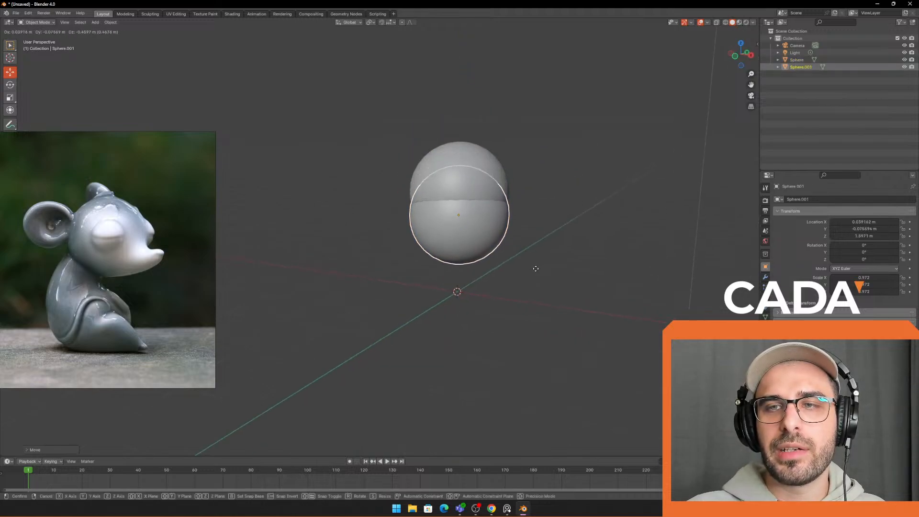
click(530, 324)
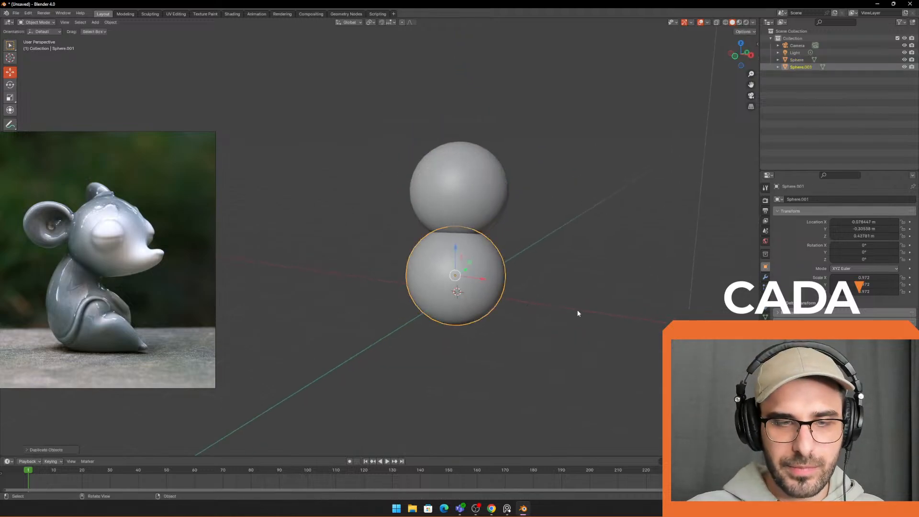
mouse_move(579, 315)
middle_down()
mouse_move(569, 305)
mouse_move(582, 303)
middle_up()
scroll(569, 305, up, 2)
key(g)
click(592, 307)
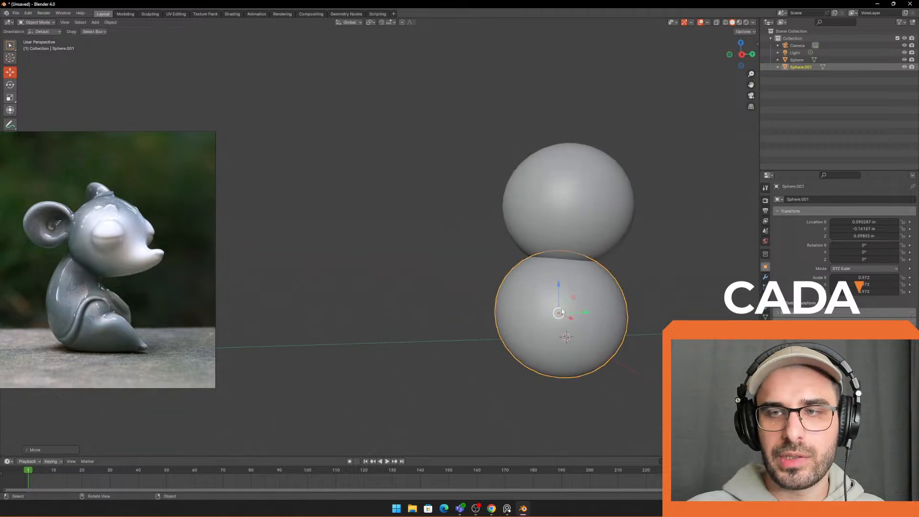
Step: Undo the duplicated sphere, its repositioning and the raising of the original sphere
middle_drag(500, 304, 523, 306)
key(ctrl+z)
key(ctrl+z)
key(ctrl+z)
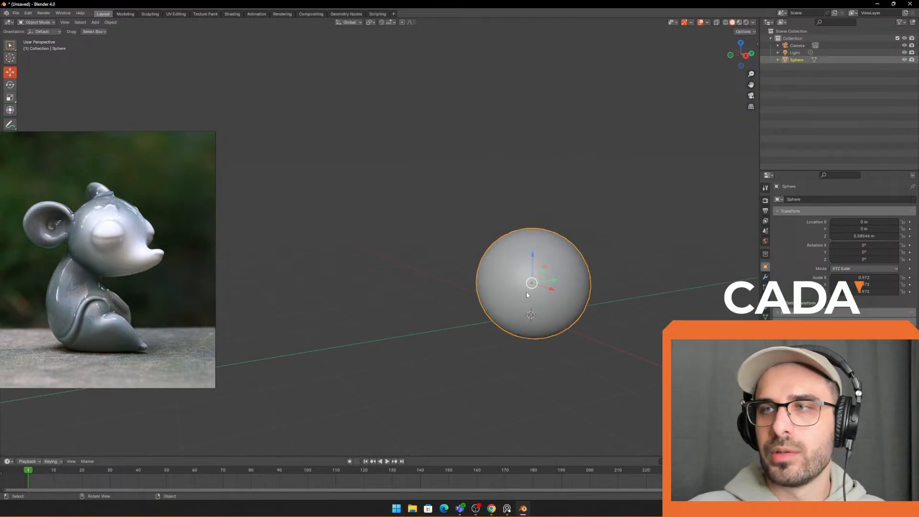
Step: Raise the sphere to about 2.8 m in Z, then paste a copy and place it beneath at about 1.23 m, slightly overlapping
drag(529, 288, 533, 144)
middle_drag(531, 155, 576, 244)
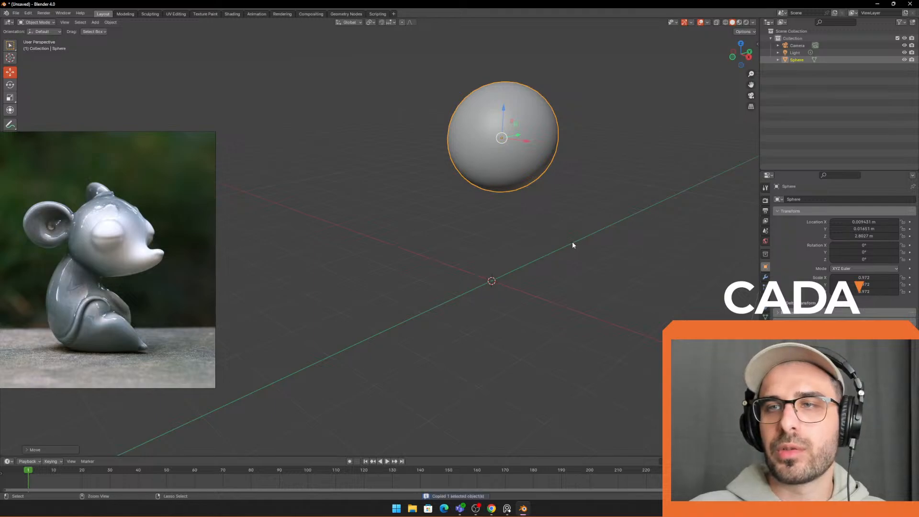
key(ctrl+v)
key(g)
key(z)
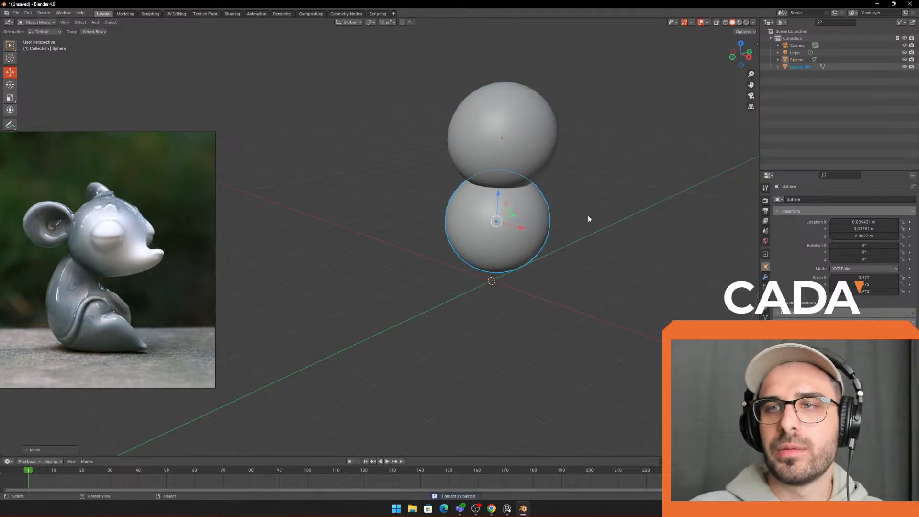
click(516, 218)
drag(515, 217, 512, 219)
click(576, 252)
middle_drag(576, 252, 538, 266)
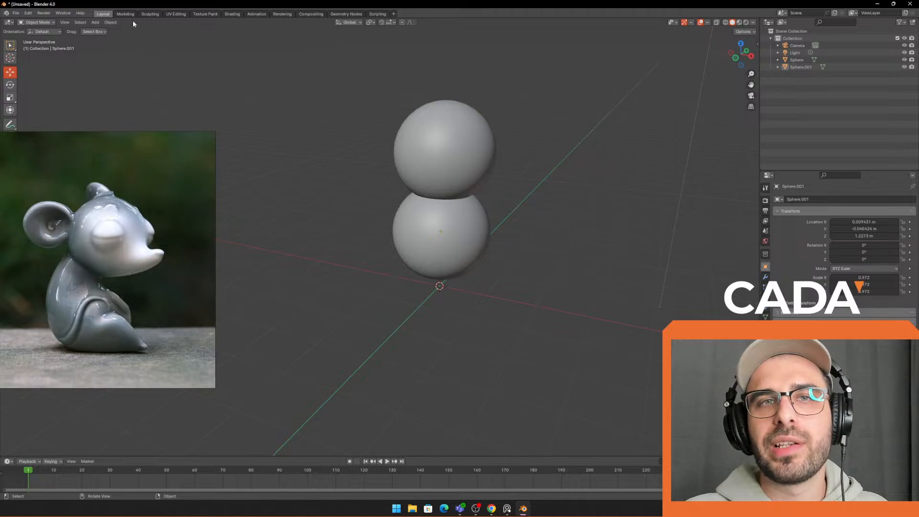
Step: Open the Sculpting workspace and shift the reference photo away from the upper sculpting brushes
click(205, 13)
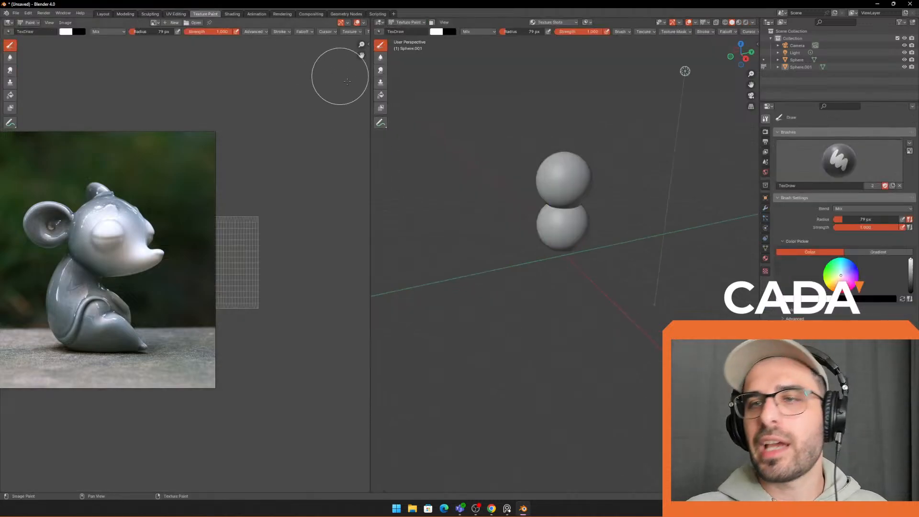
click(150, 14)
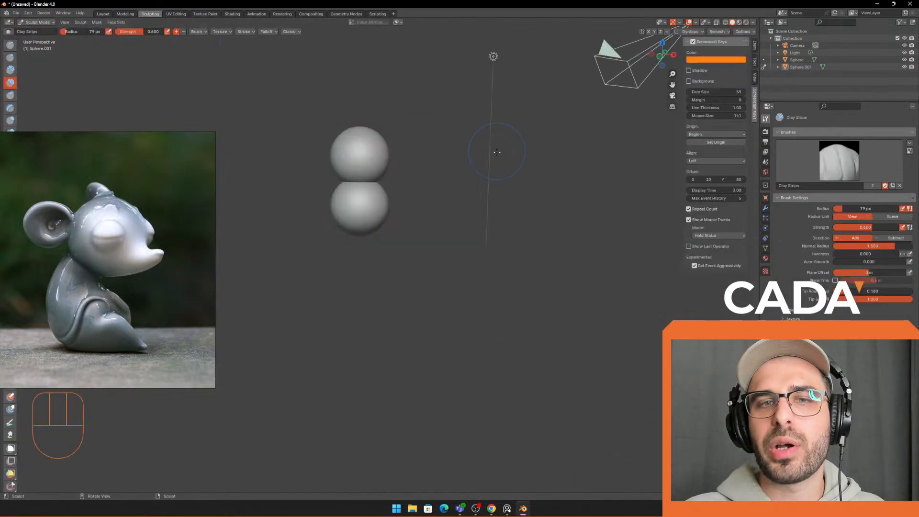
mouse_move(422, 158)
shift+middle_down()
mouse_move(422, 134)
mouse_move(424, 197)
shift+middle_up()
scroll(424, 196, up, 3)
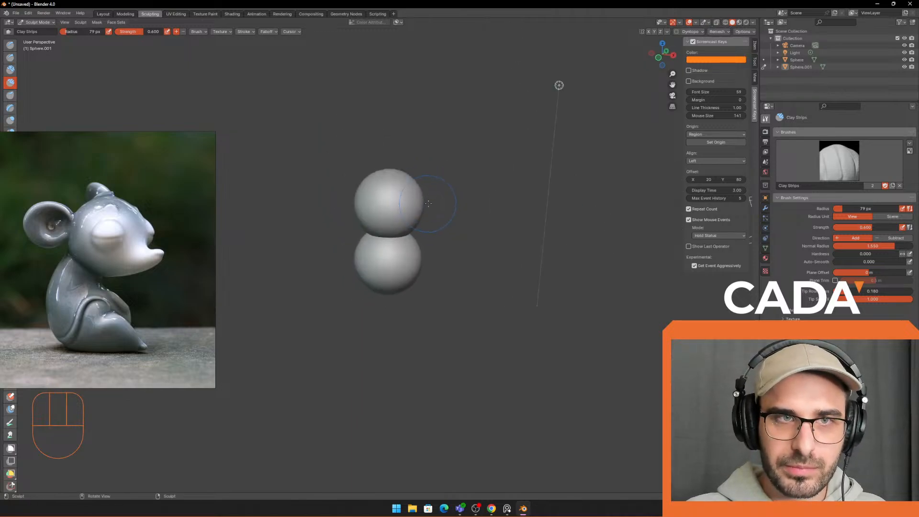
mouse_move(156, 211)
mouse_down()
mouse_move(149, 274)
mouse_move(163, 261)
mouse_up()
scroll(441, 211, up, 1)
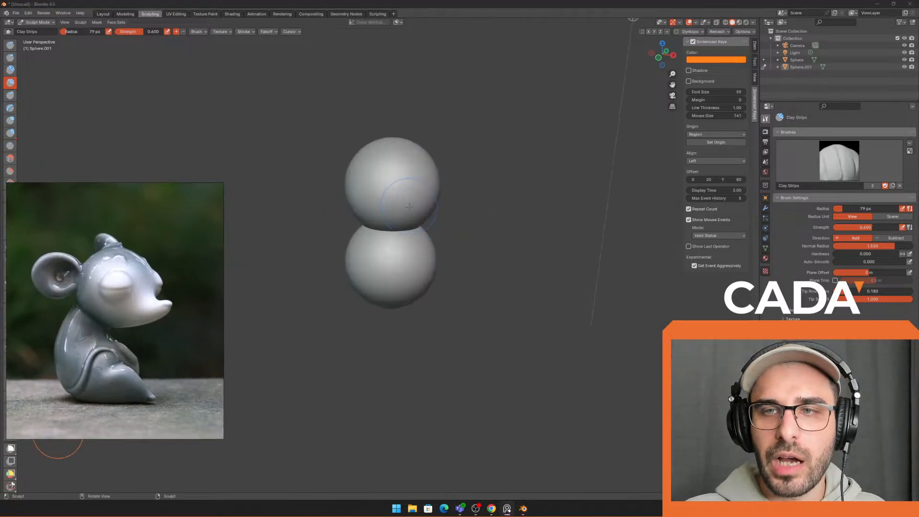
shift+middle_drag(467, 210, 472, 231)
Step: Set the brush radius to 144 px and switch to the Grab brush, repositioning the reference photo beside the model
key(f)
click(483, 198)
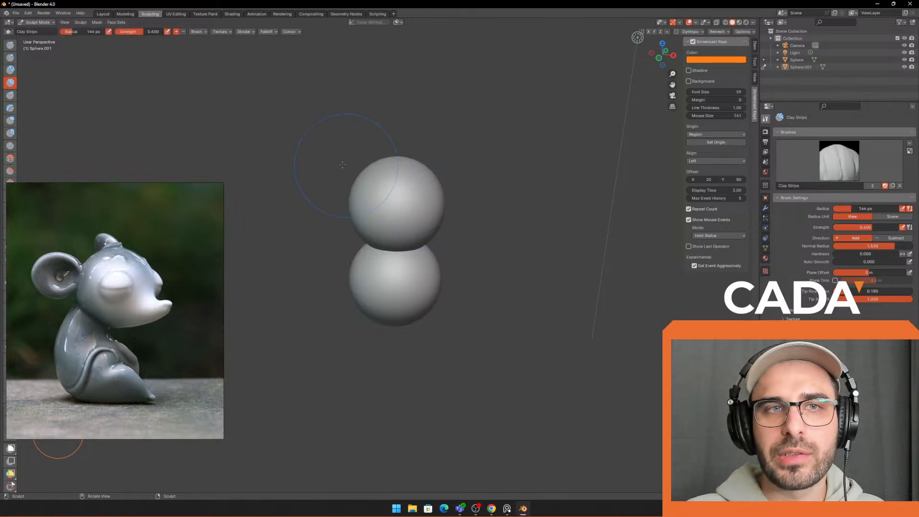
mouse_move(135, 205)
right_down()
mouse_move(133, 239)
mouse_move(156, 261)
mouse_move(176, 257)
right_up()
click(10, 233)
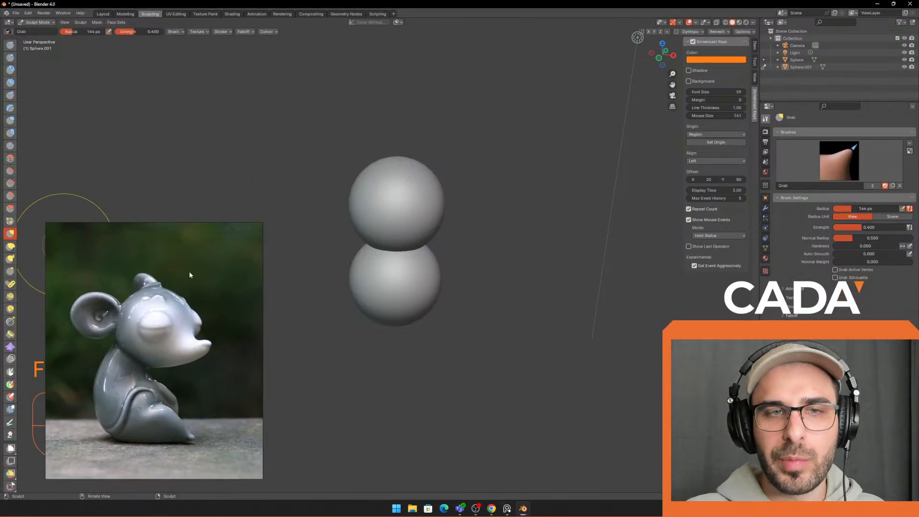
mouse_move(215, 276)
middle_down()
mouse_move(166, 260)
mouse_move(237, 267)
middle_up()
right_drag(236, 267, 195, 297)
Step: Set the Grab brush radius to 170 px
middle_drag(489, 231, 479, 224)
key(f)
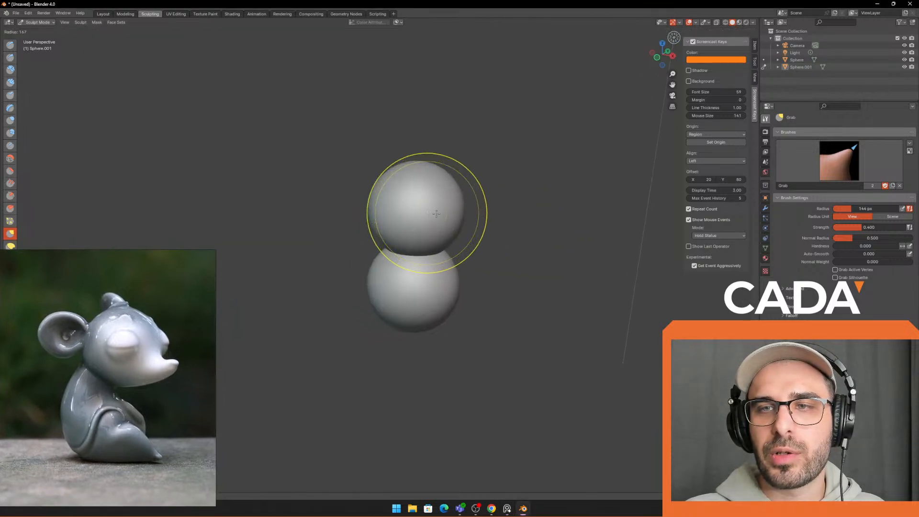
click(488, 213)
scroll(408, 206, up, 3)
mouse_move(409, 206)
middle_down()
mouse_move(445, 218)
mouse_move(389, 201)
mouse_move(523, 267)
middle_up()
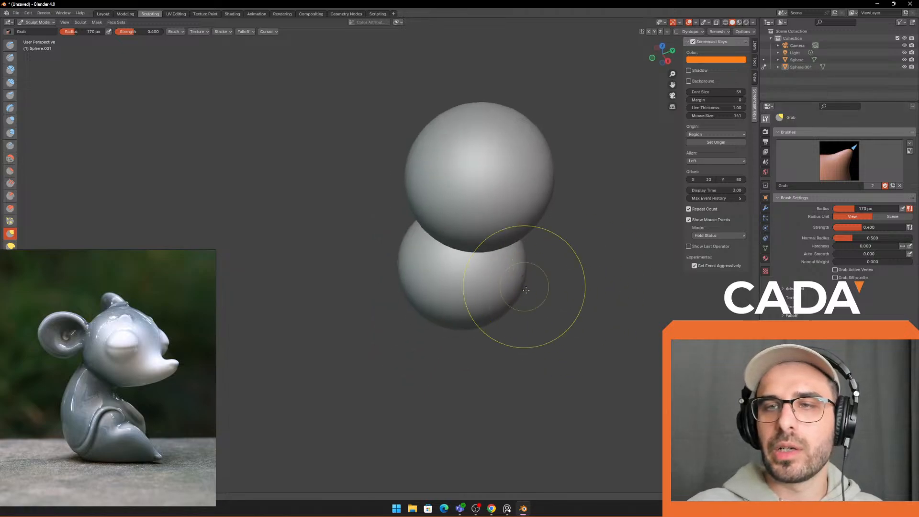
key(q)
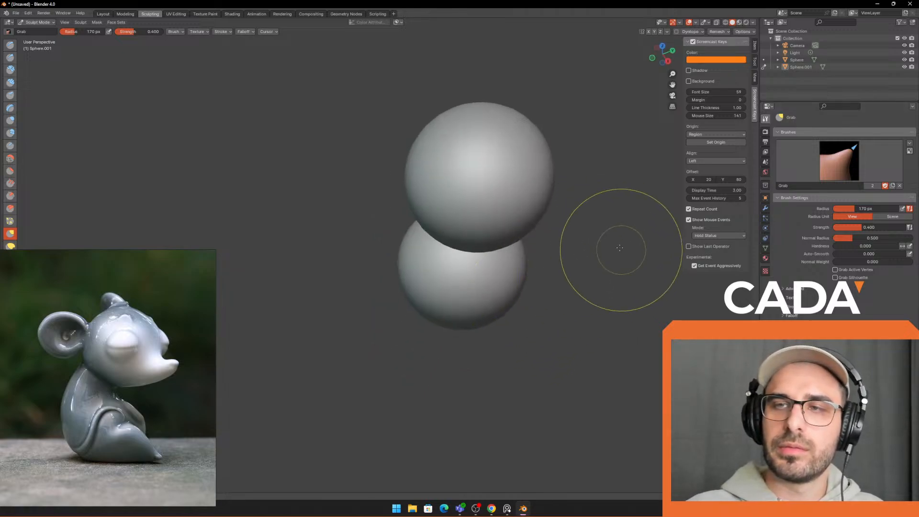
middle_drag(618, 246, 602, 209)
mouse_move(620, 288)
middle_down()
mouse_move(637, 292)
mouse_move(610, 267)
mouse_move(566, 261)
mouse_move(530, 242)
middle_up()
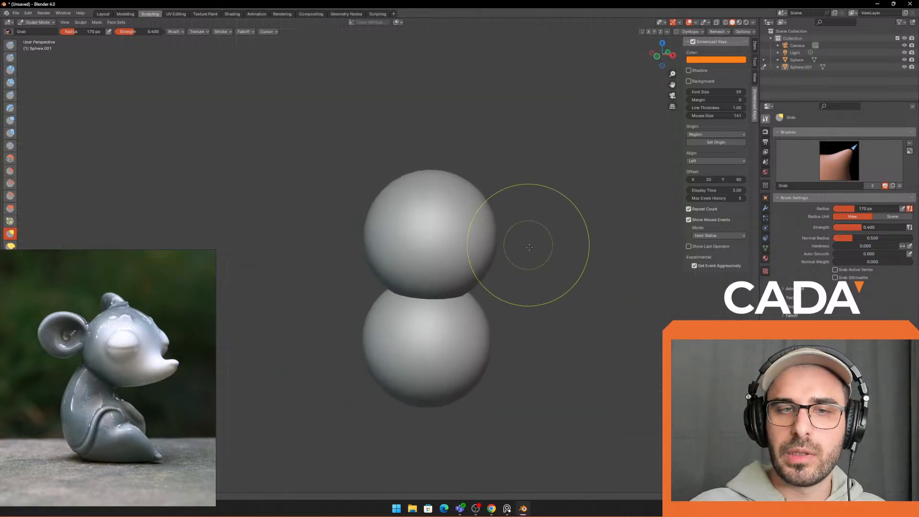
Step: Try several Grab brush sizes and settle on a radius of 146 px
key(f)
click(385, 286)
key(f)
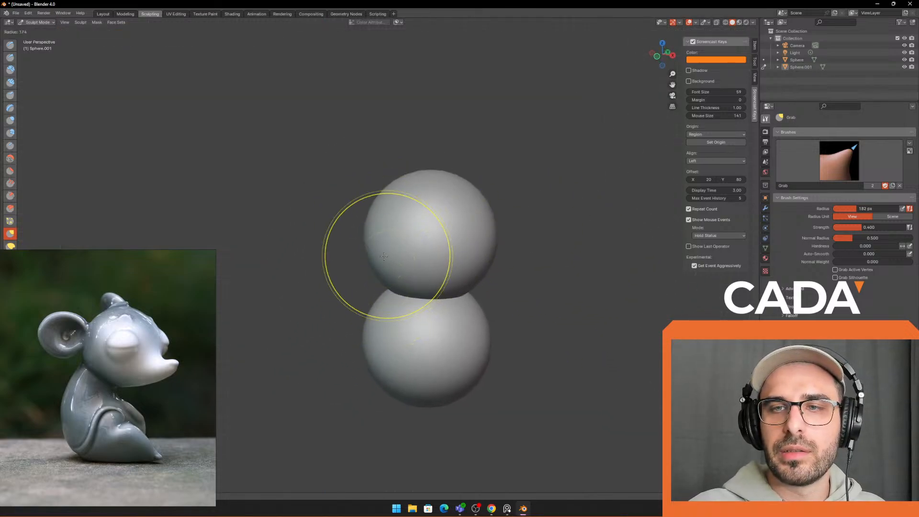
click(387, 257)
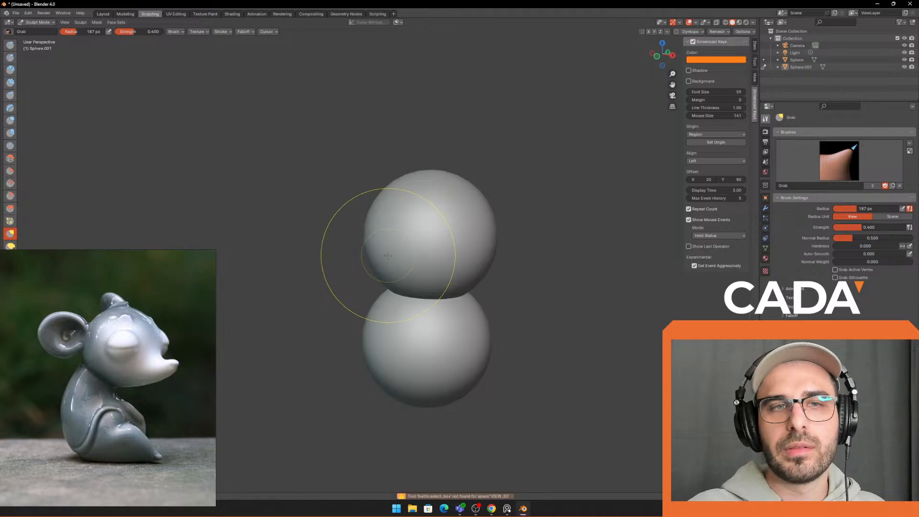
key(f)
click(384, 257)
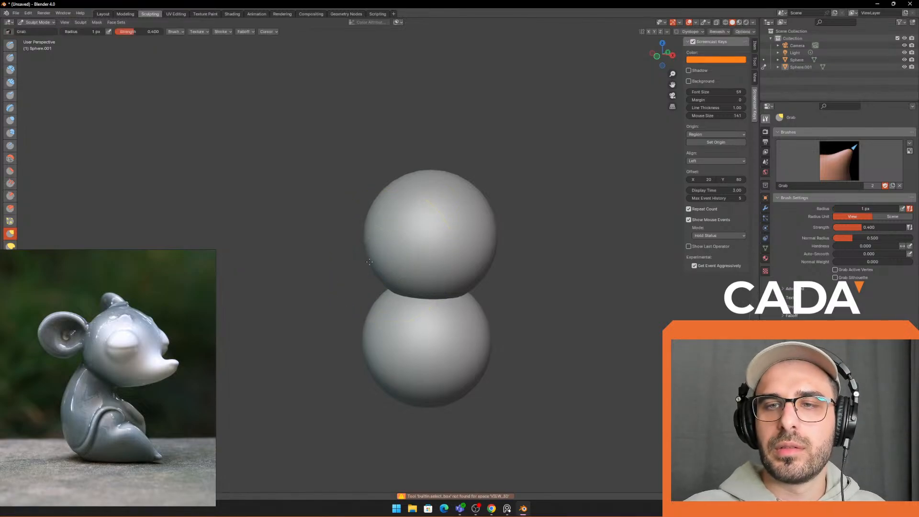
key(Tab)
key(Tab)
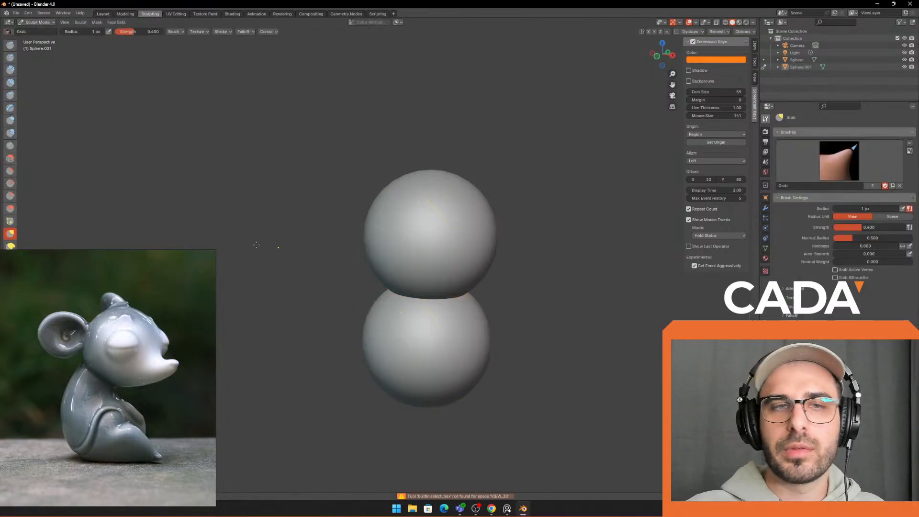
key(f)
click(376, 273)
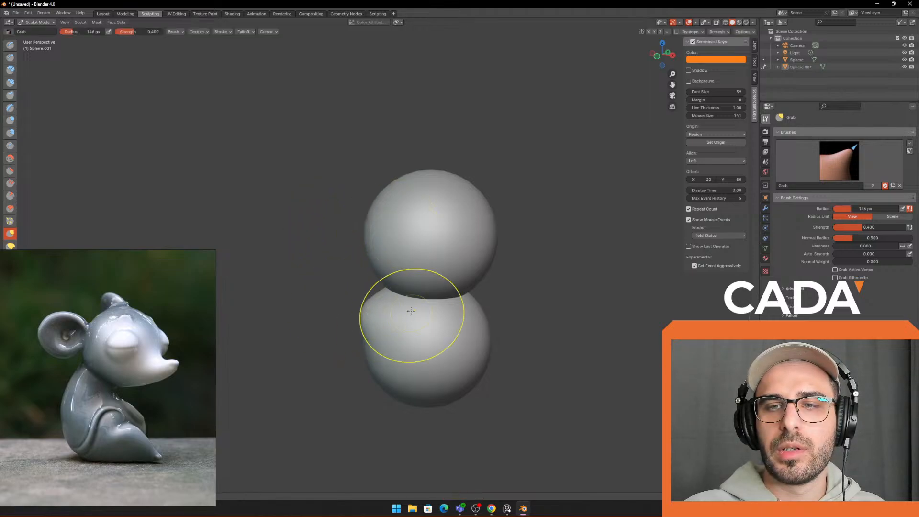
Step: Try pulling the lower sphere's surface sideways with the Grab brush, then undo the deformation
mouse_move(418, 312)
mouse_down()
mouse_move(374, 333)
mouse_move(388, 354)
mouse_move(270, 368)
mouse_up()
key(ctrl+z)
key(ctrl+z)
key(ctrl+z)
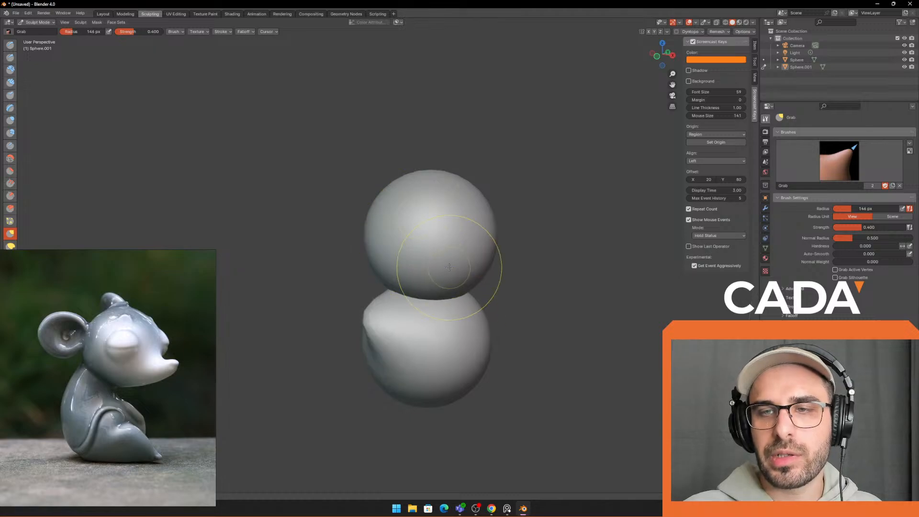
key(ctrl+z)
key(ctrl+z)
key(ctrl+z)
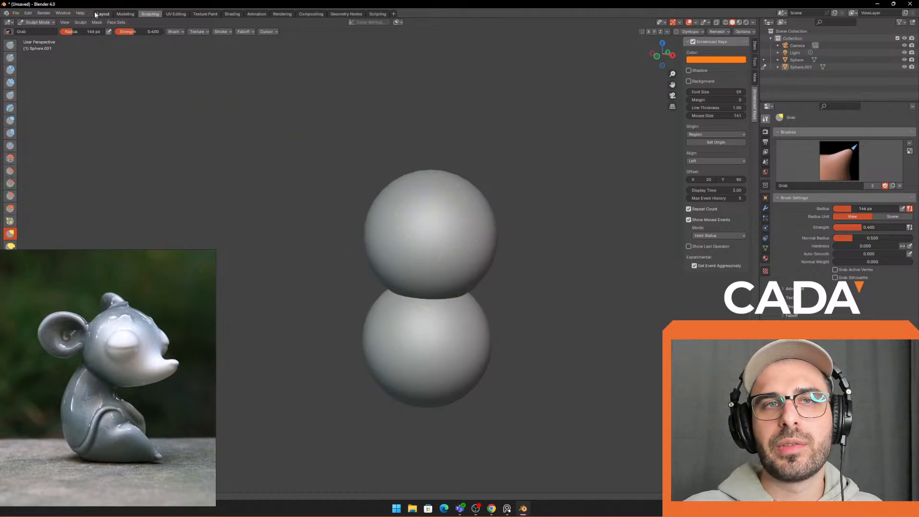
Step: Select the upper sphere in Object Mode and make it the active object for sculpting
click(100, 13)
click(450, 184)
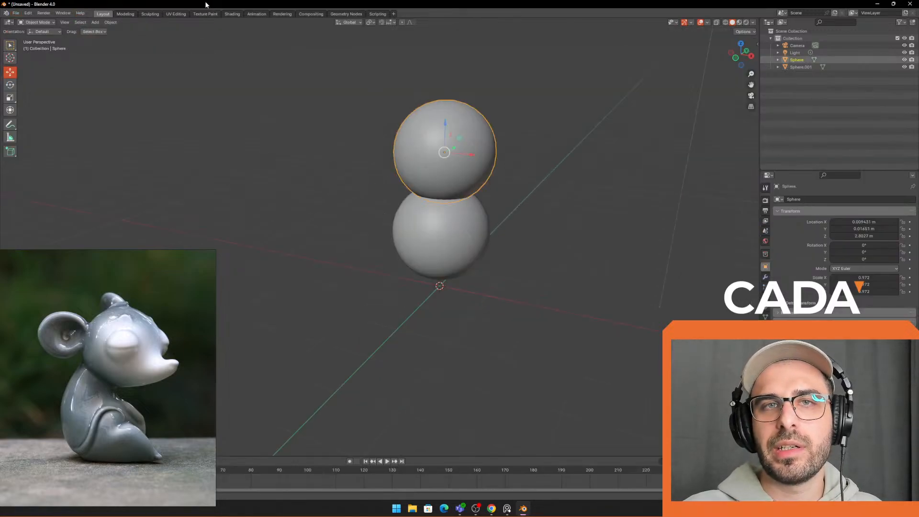
click(150, 14)
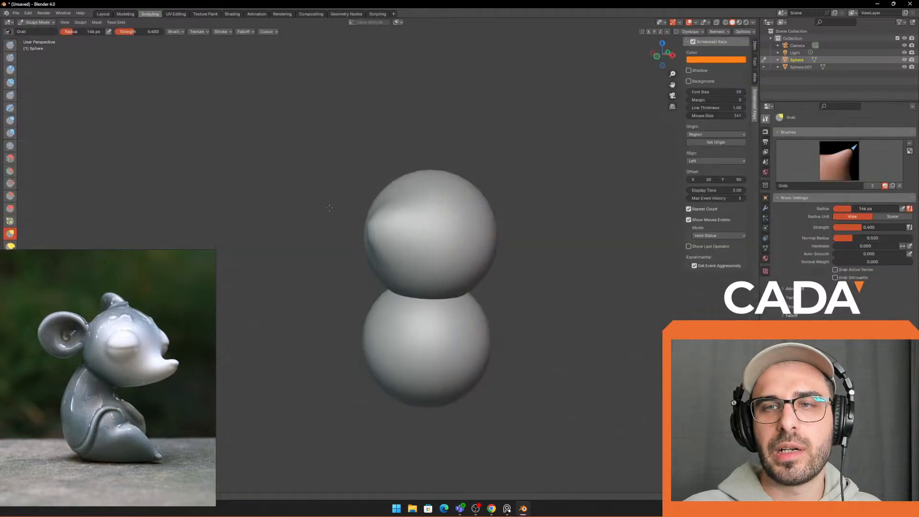
click(103, 14)
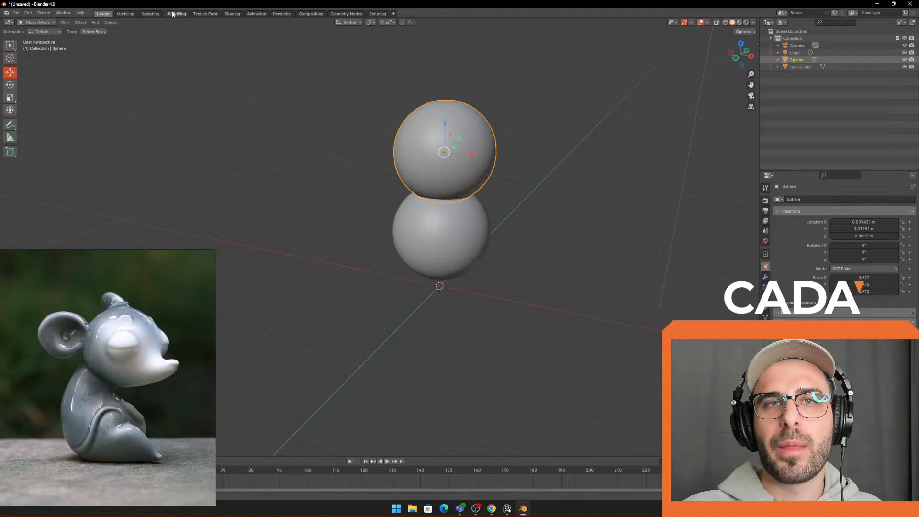
click(150, 14)
Step: Try pulling the upper sphere's lower surface in several directions with the Grab brush, then undo each deformation
mouse_move(434, 287)
mouse_down()
mouse_move(433, 328)
mouse_move(443, 342)
mouse_up()
middle_drag(454, 347, 501, 299)
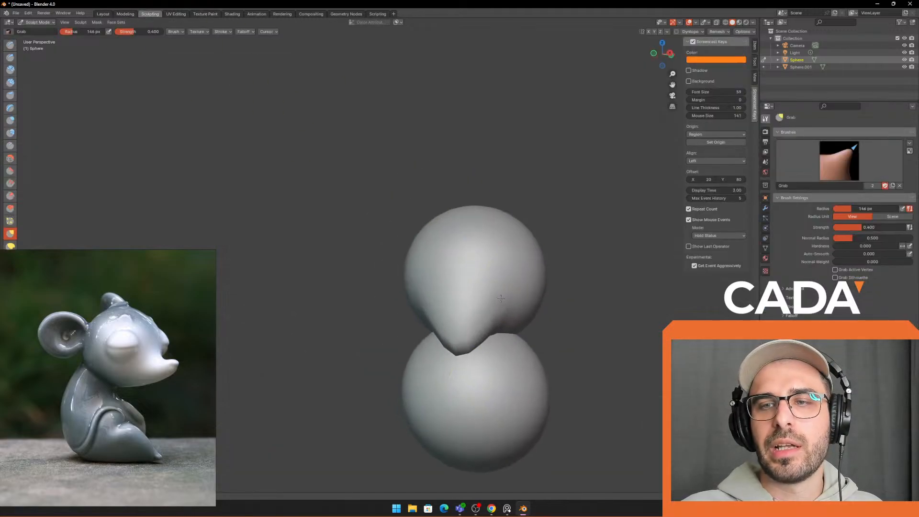
key(ctrl+z)
drag(496, 328, 596, 428)
key(ctrl+z)
drag(433, 321, 376, 348)
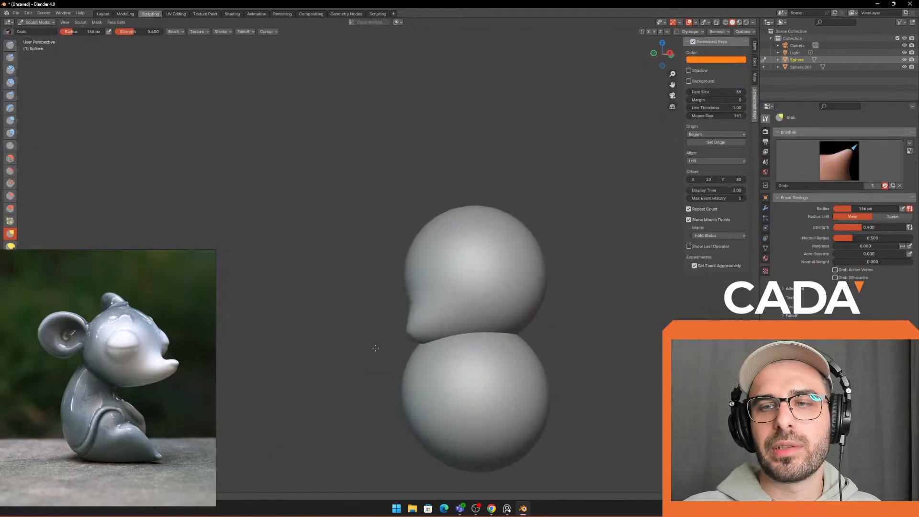
key(ctrl+z)
drag(509, 318, 537, 309)
key(ctrl+z)
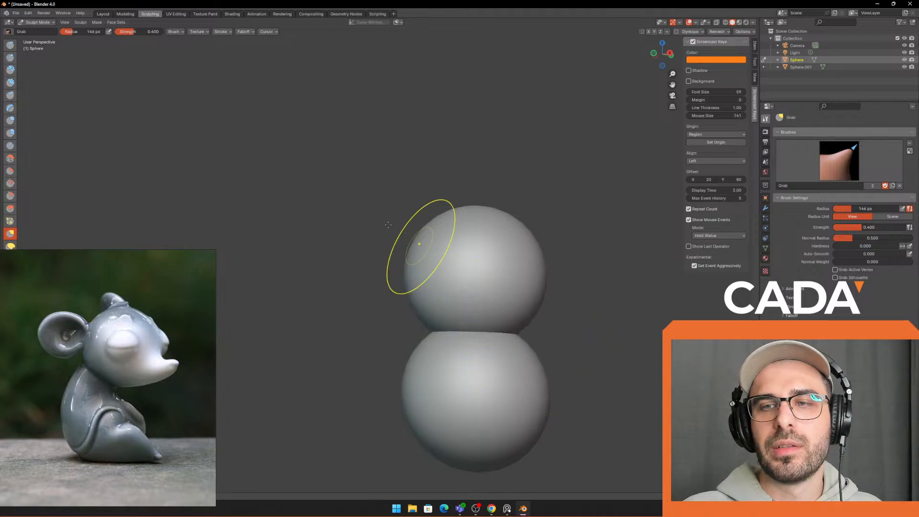
Step: Try sculpting with both spheres selected in Object Mode, keeping the upper sphere active
click(103, 14)
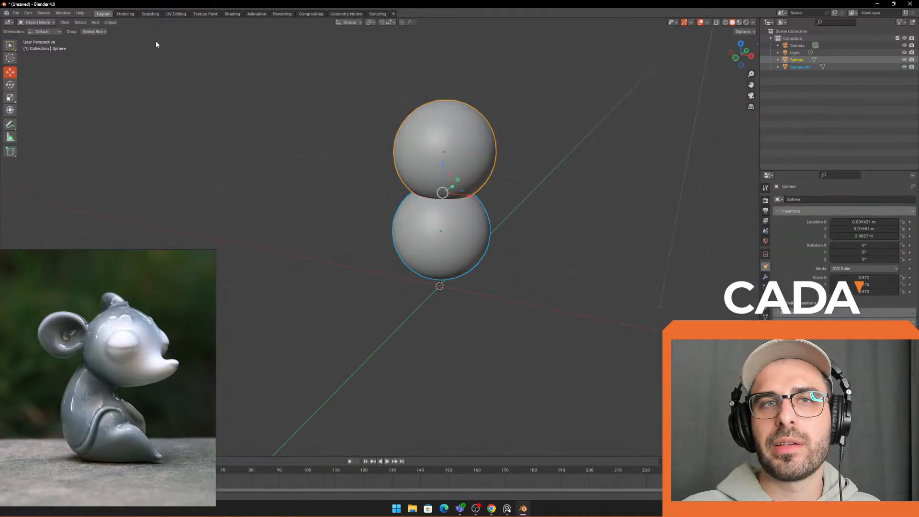
click(150, 14)
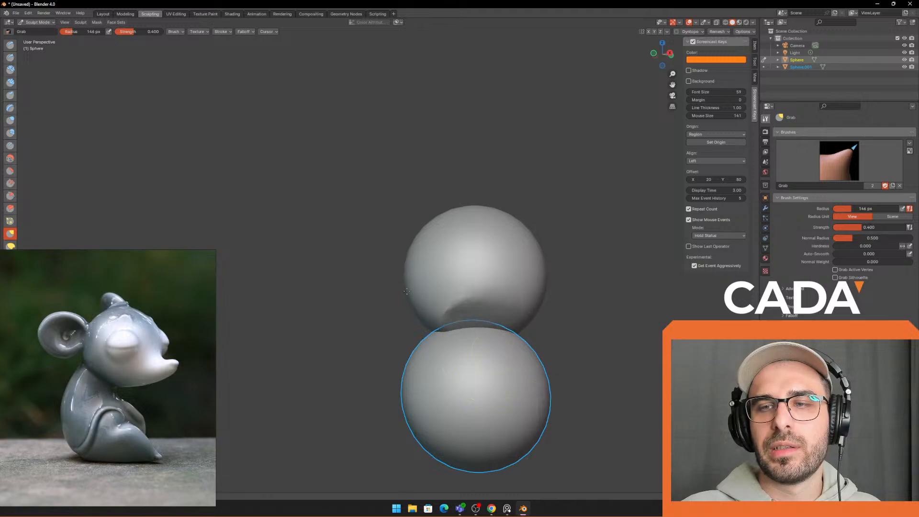
click(103, 14)
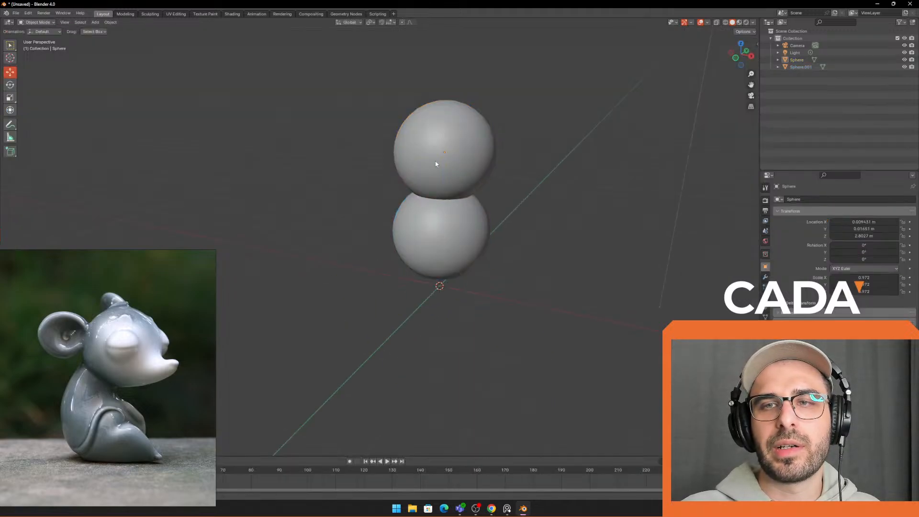
click(436, 164)
click(440, 238)
shift+click(421, 165)
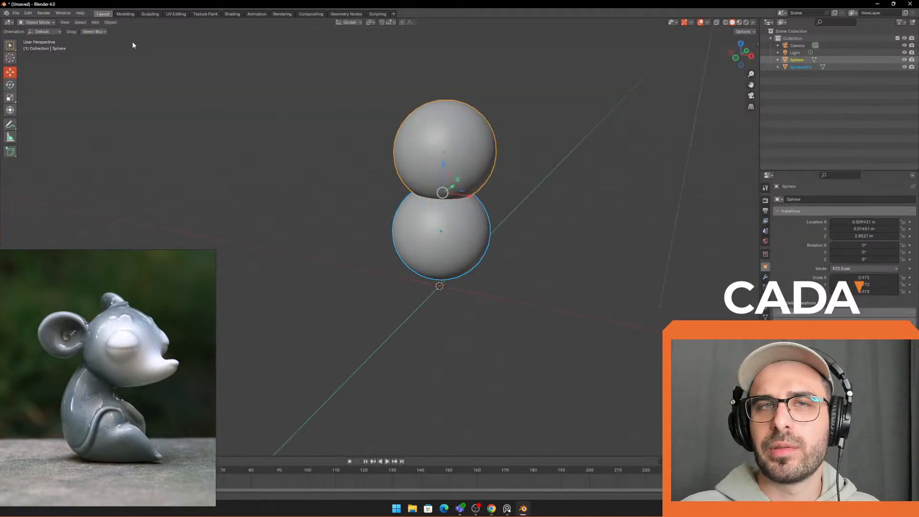
click(150, 14)
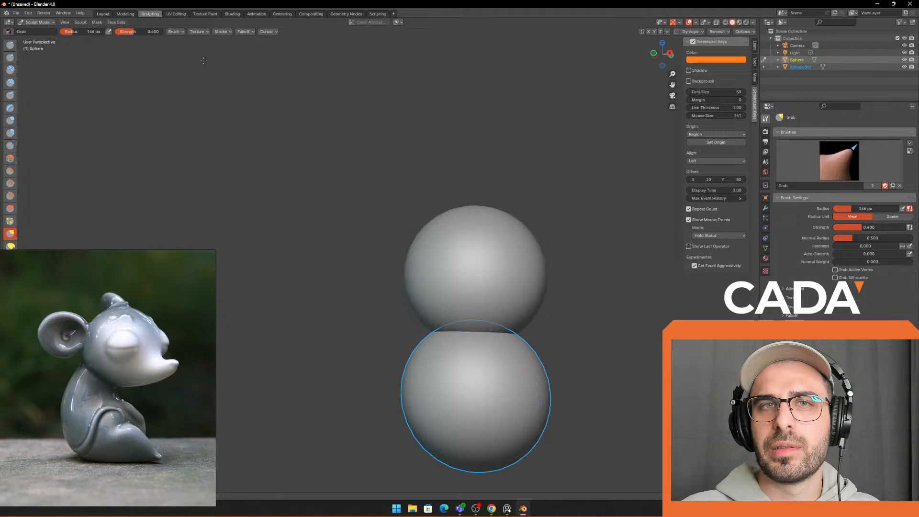
Step: Select only the upper sphere in Object Mode and return to sculpting it
click(101, 14)
click(458, 168)
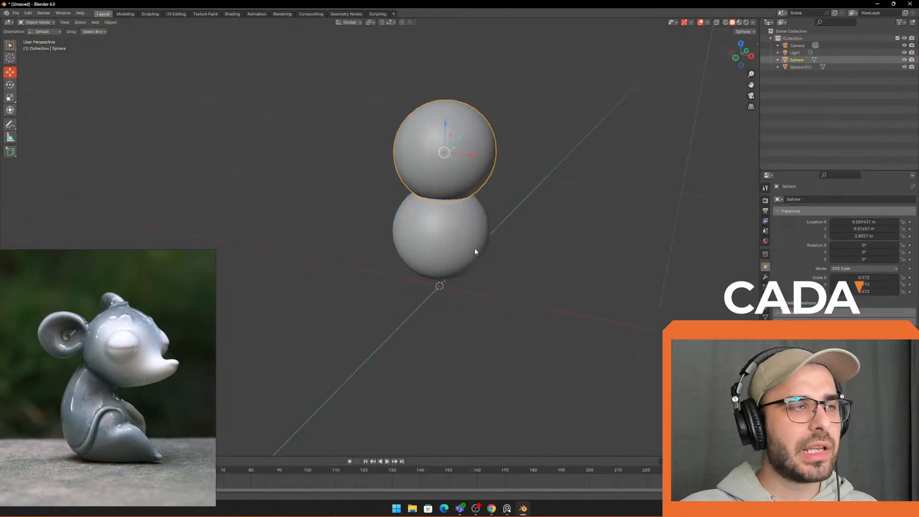
click(150, 13)
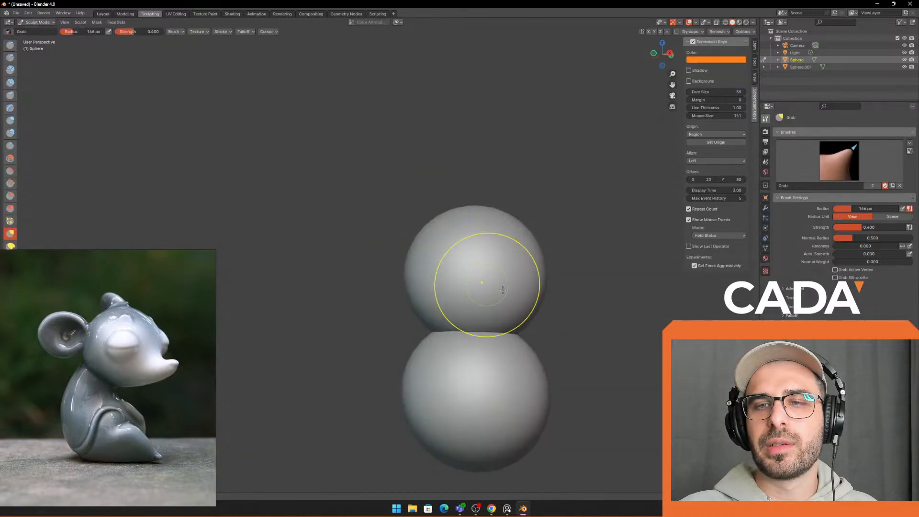
Step: Try the Grab brush on the upper sphere at a 290 px radius, then set the radius to 175 px
shift+middle_drag(521, 282, 514, 259)
scroll(514, 260, down, 1)
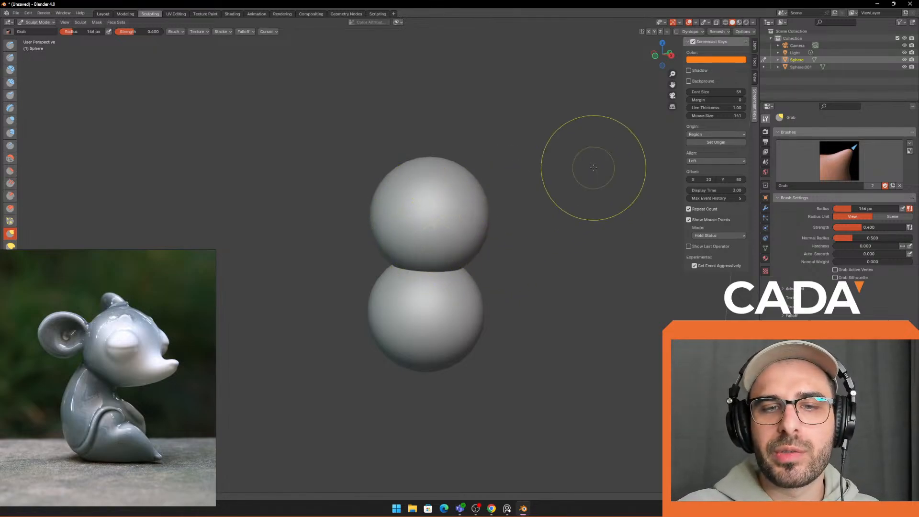
mouse_move(599, 164)
middle_down()
mouse_move(569, 187)
mouse_move(509, 192)
middle_up()
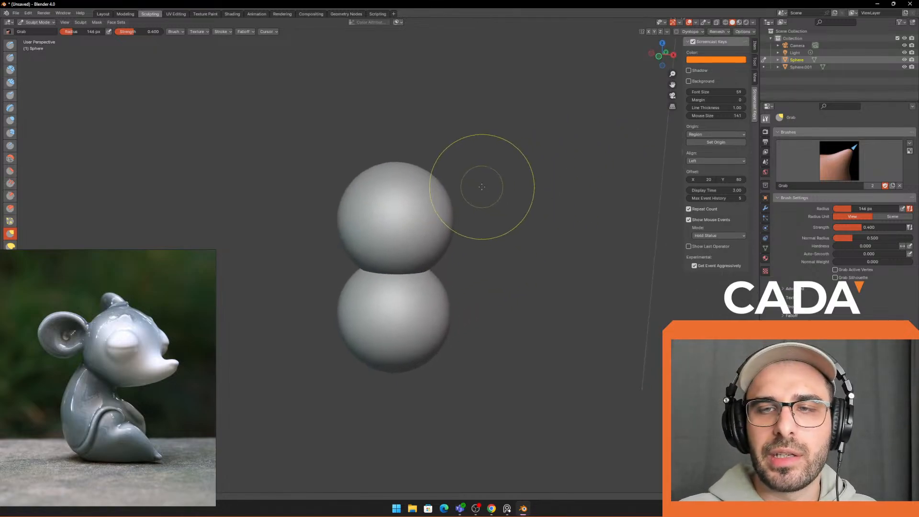
key(f)
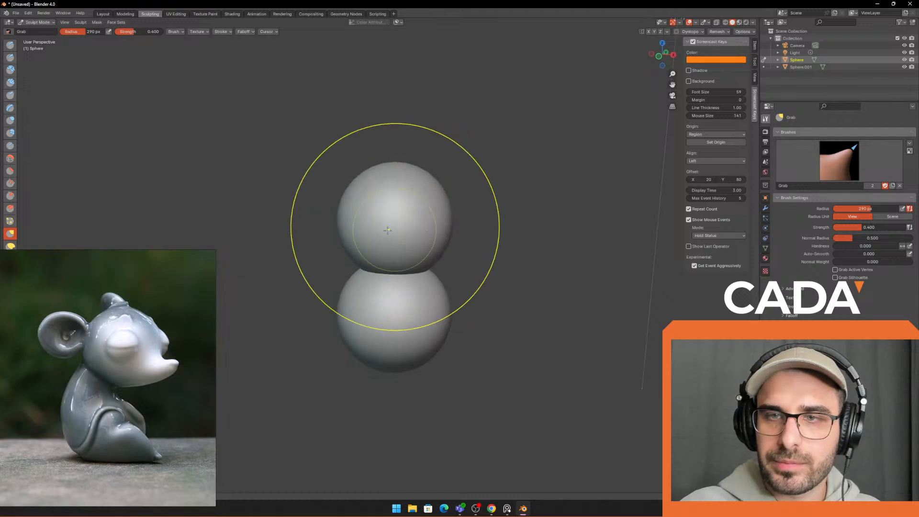
key(f)
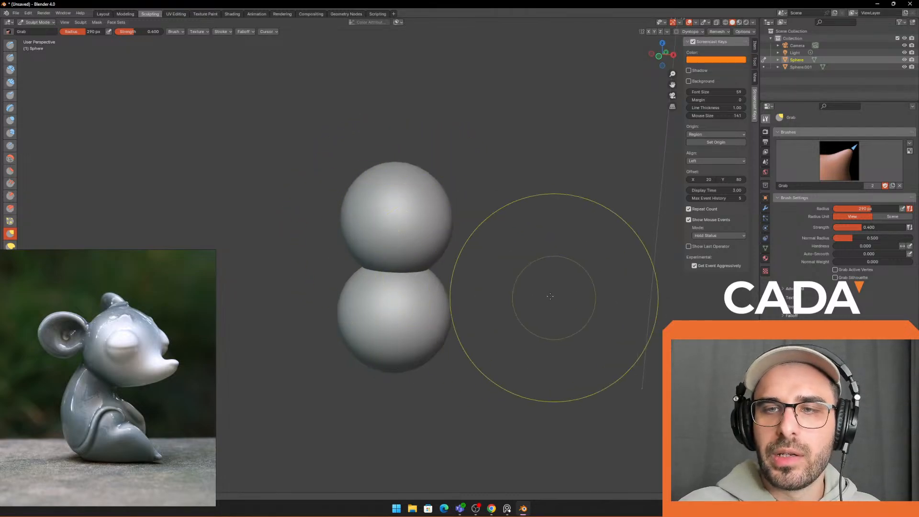
click(488, 288)
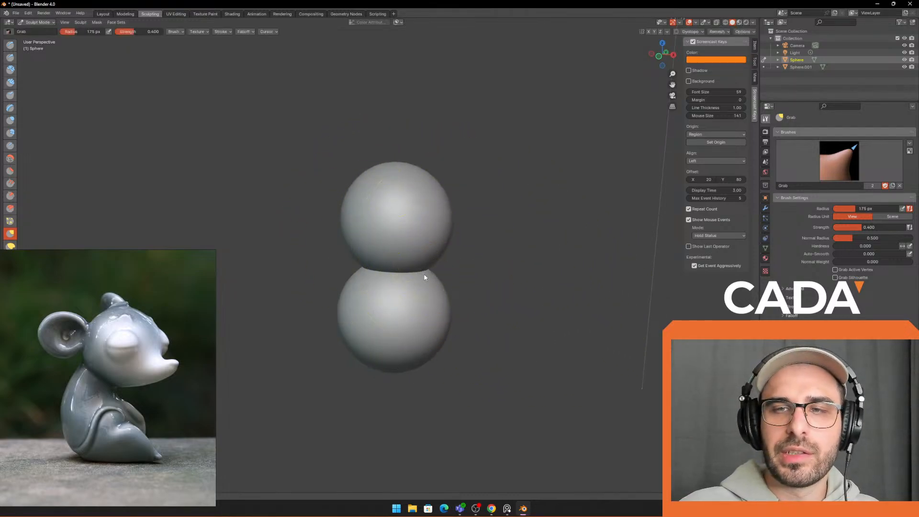
Step: Set the Grab brush radius to 149 px and pull a long pointed snout out of the upper sphere's front
middle_drag(424, 278, 511, 270)
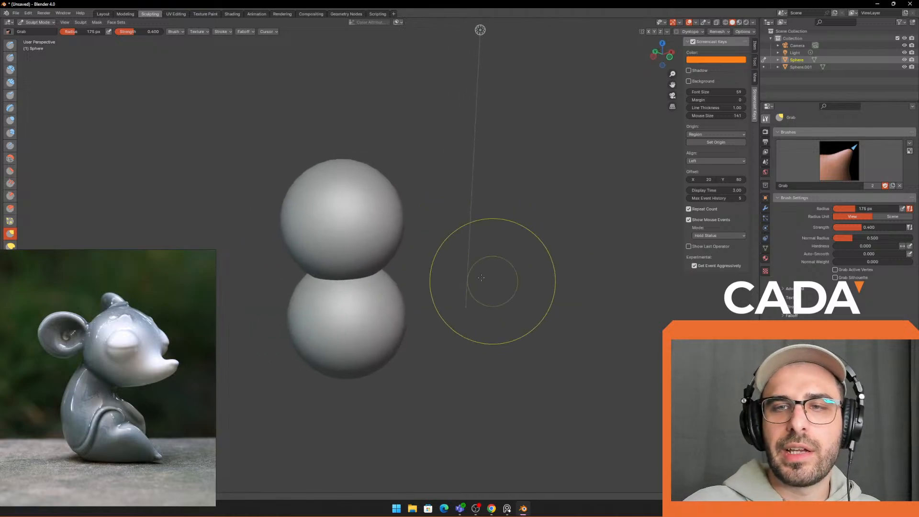
key(f)
click(505, 261)
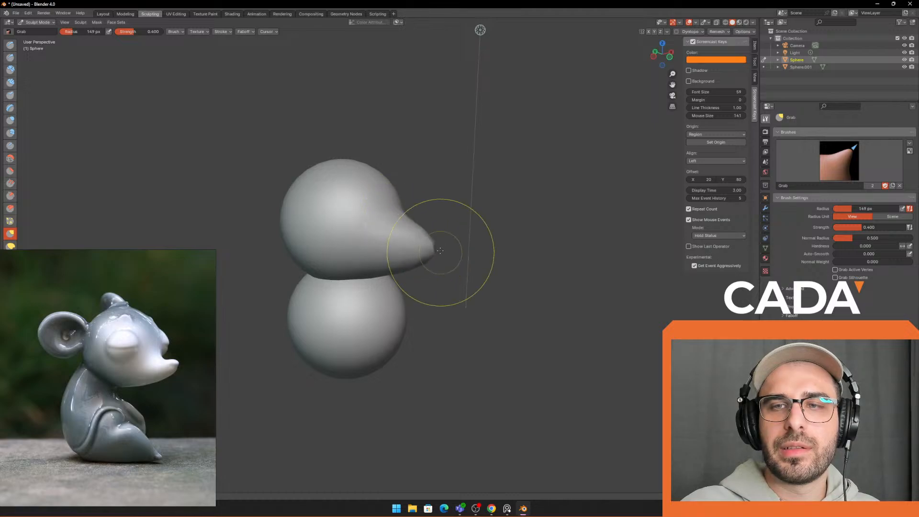
scroll(468, 233, up, 3)
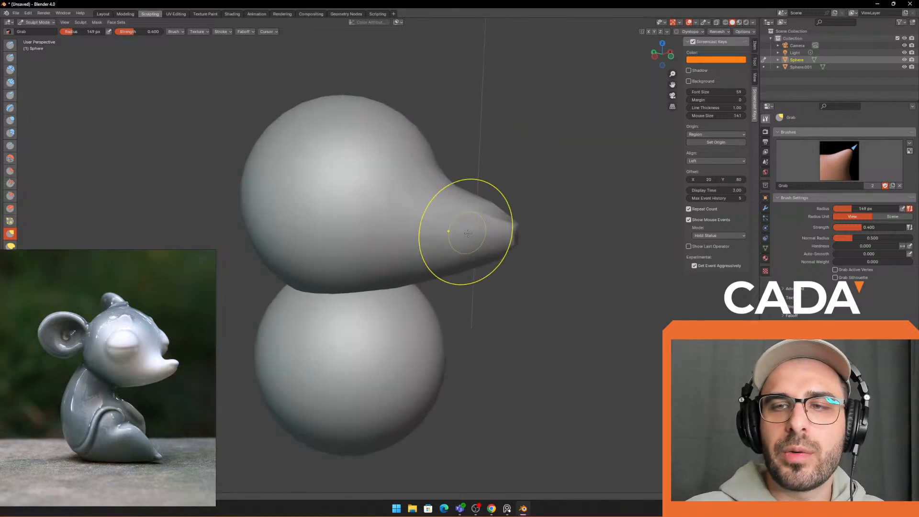
middle_drag(492, 211, 467, 199)
mouse_move(552, 213)
shift+middle_down()
mouse_move(525, 195)
mouse_move(541, 204)
shift+middle_up()
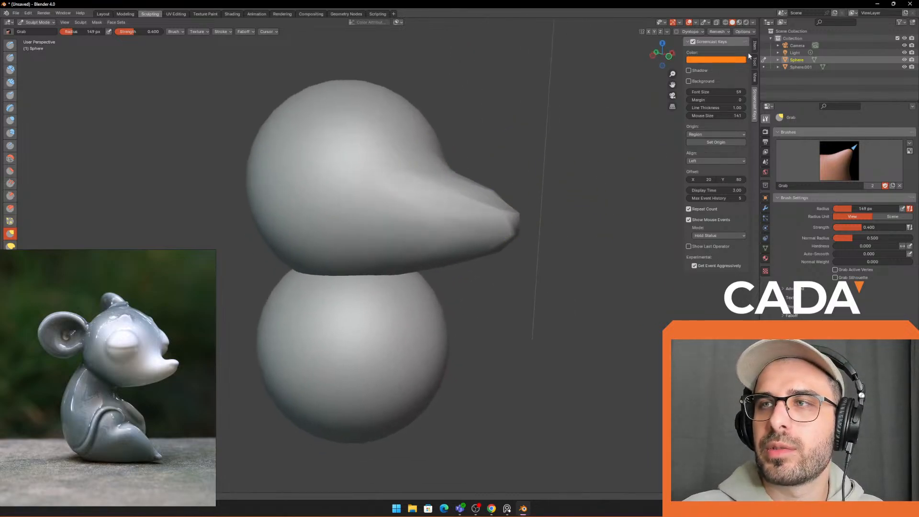
Step: Check the remesh voxel size and remesh the head with its stretched snout
click(723, 31)
click(726, 46)
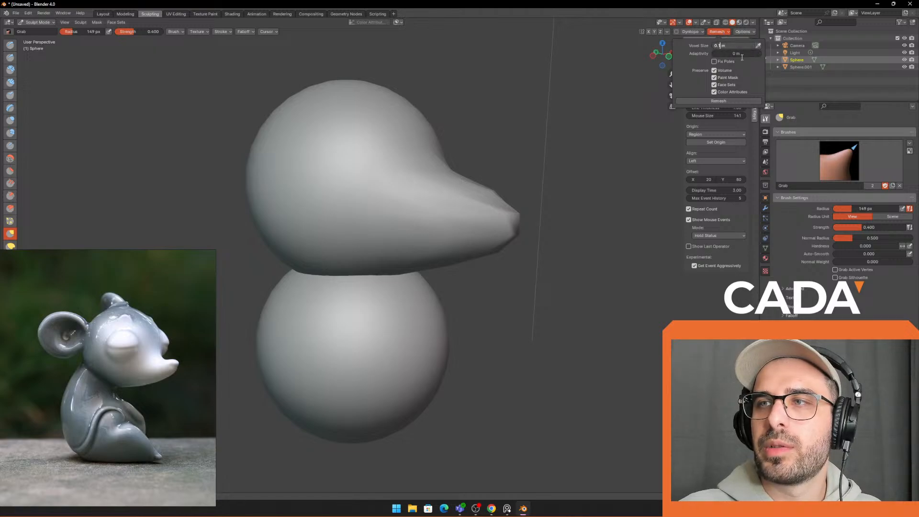
click(718, 101)
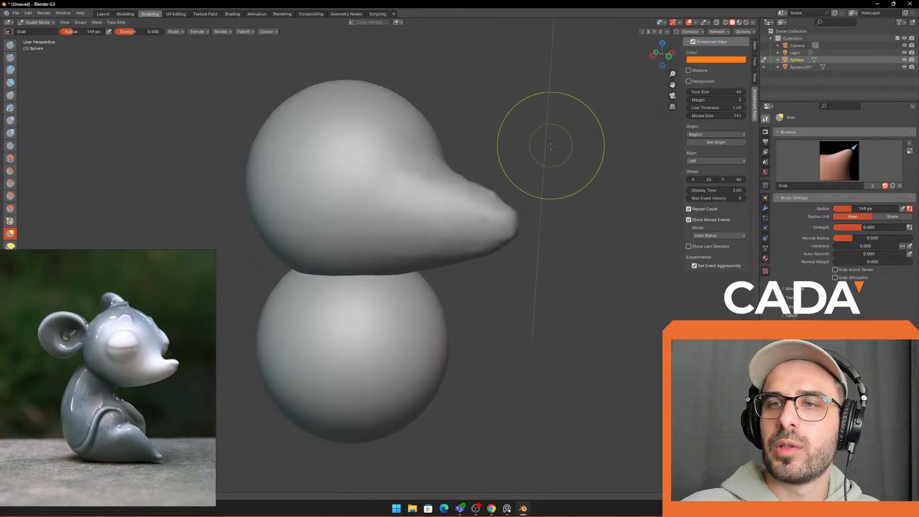
Step: Set the Grab brush radius to 150 px and reshape the snout into a slimmer form with a concave upper edge
middle_drag(498, 203, 394, 221)
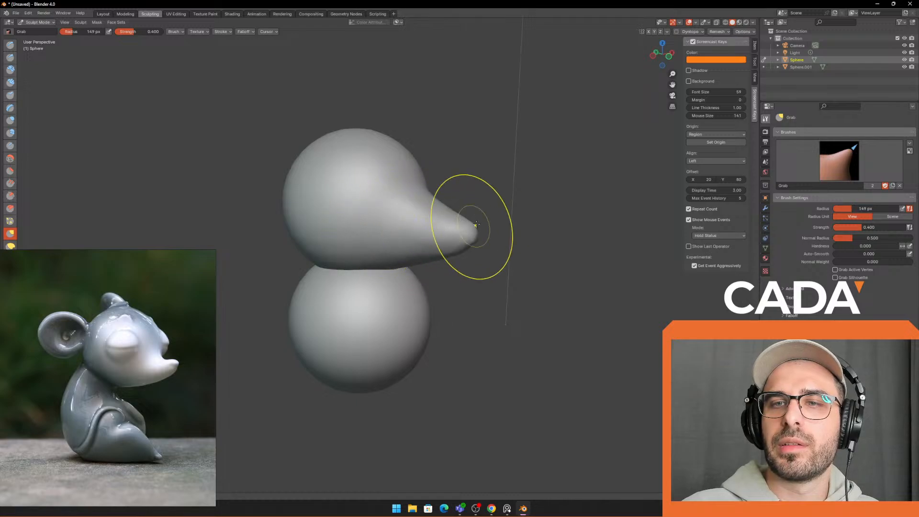
key(f)
click(454, 228)
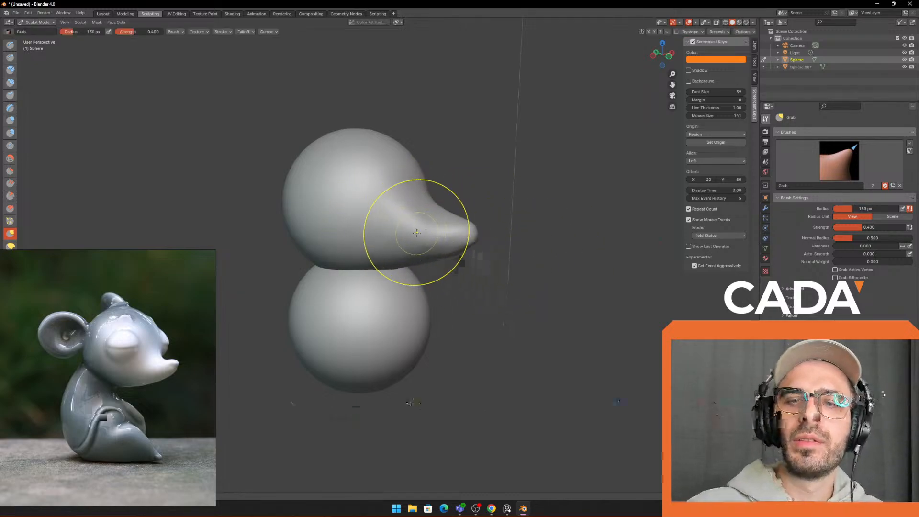
middle_drag(417, 233, 346, 222)
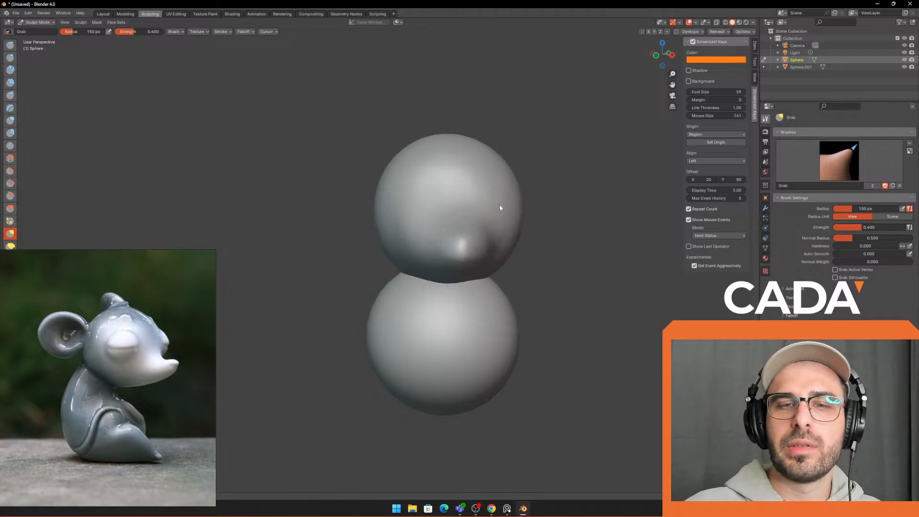
mouse_move(499, 208)
middle_down()
mouse_move(560, 209)
mouse_move(504, 210)
middle_up()
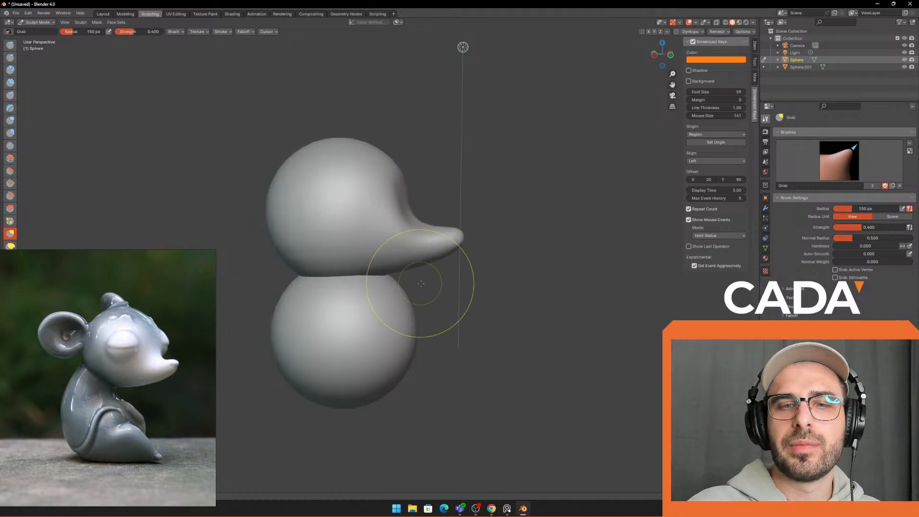
Step: Fill out the chin beneath the snout with a 228 px Grab brush, then refine the snout tip
key(f)
click(417, 282)
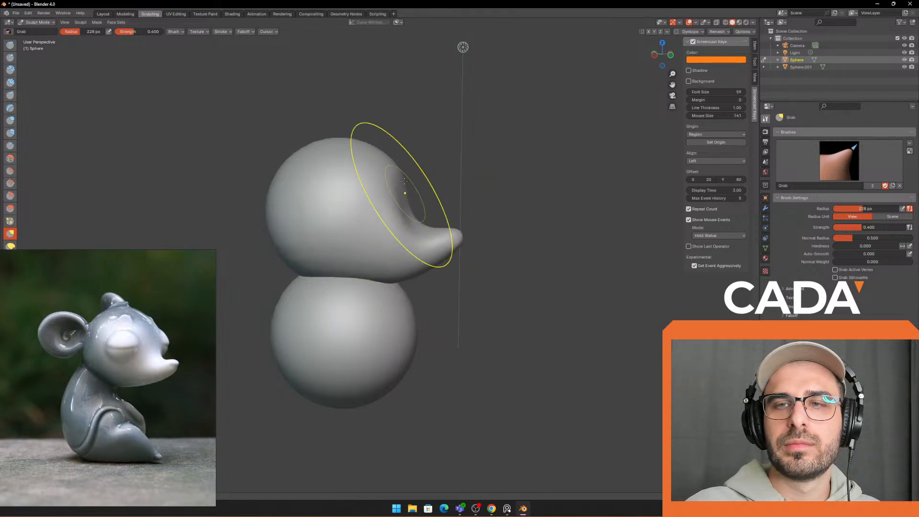
key(f)
click(450, 242)
key(f)
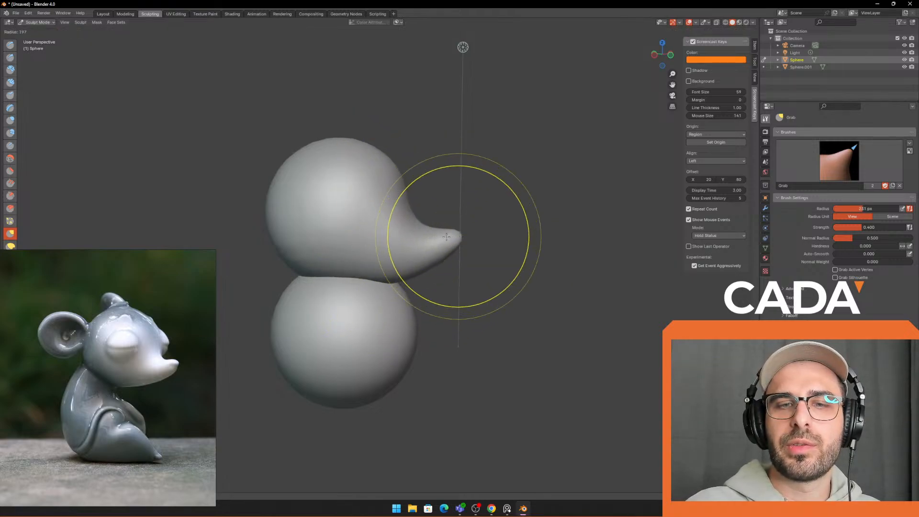
click(458, 236)
drag(448, 238, 451, 238)
Step: Set the Grab brush radius to 215 px and blend the forehead into the snout, then reduce the radius to 202 px
key(f)
click(397, 166)
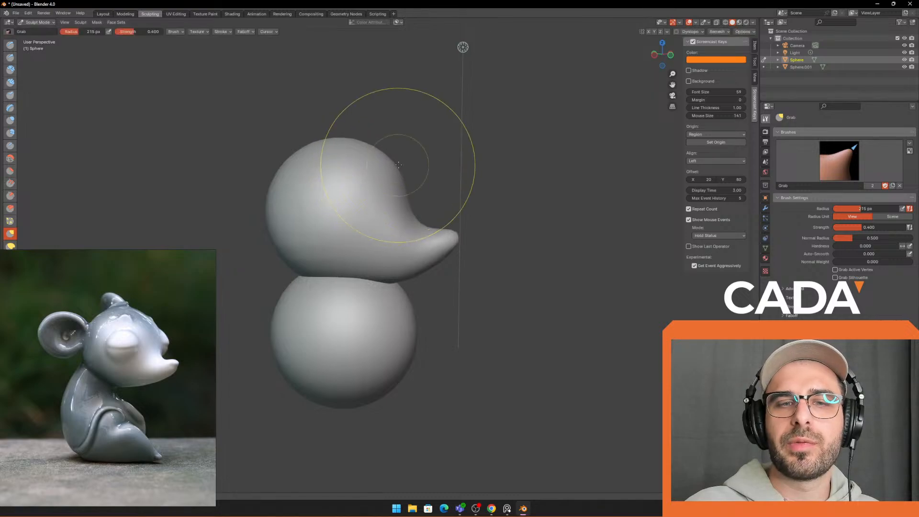
drag(386, 168, 401, 188)
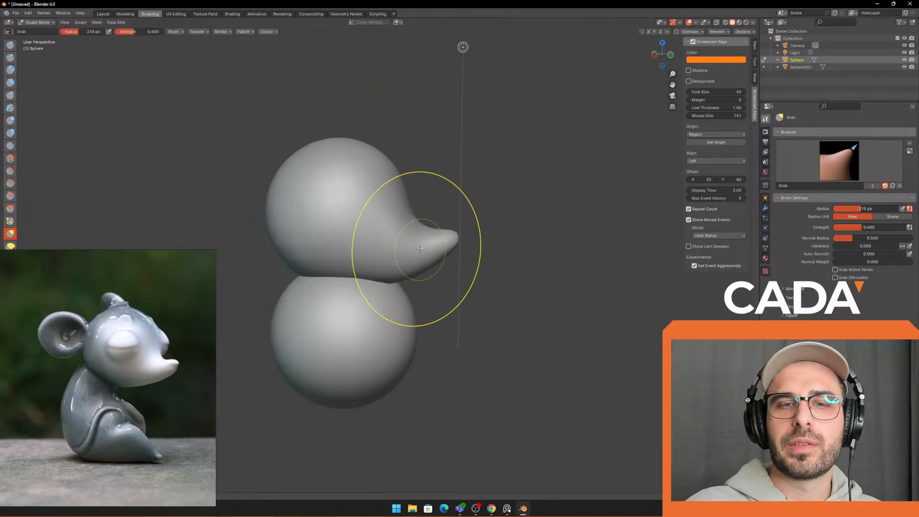
click(364, 267)
middle_drag(380, 263, 328, 256)
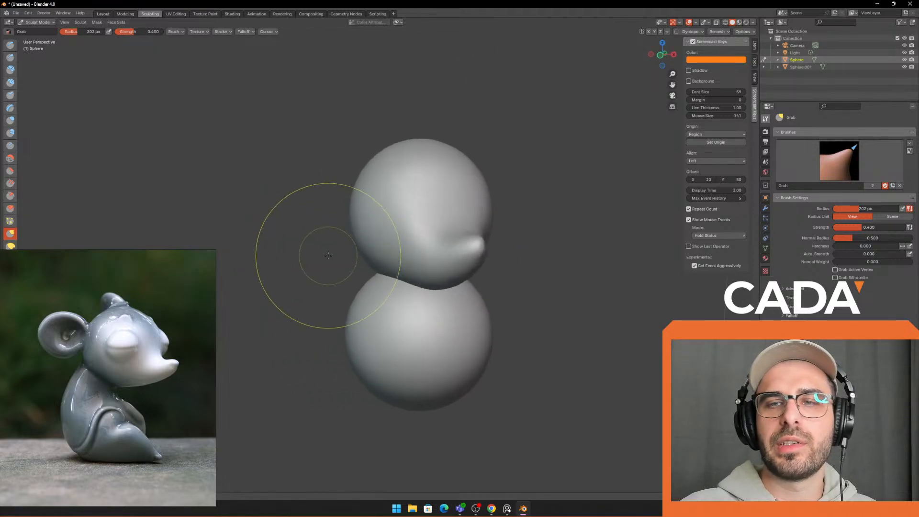
Step: Set the Grab brush radius to 255 px and pull the lower cheek beside the snout outward
key(f)
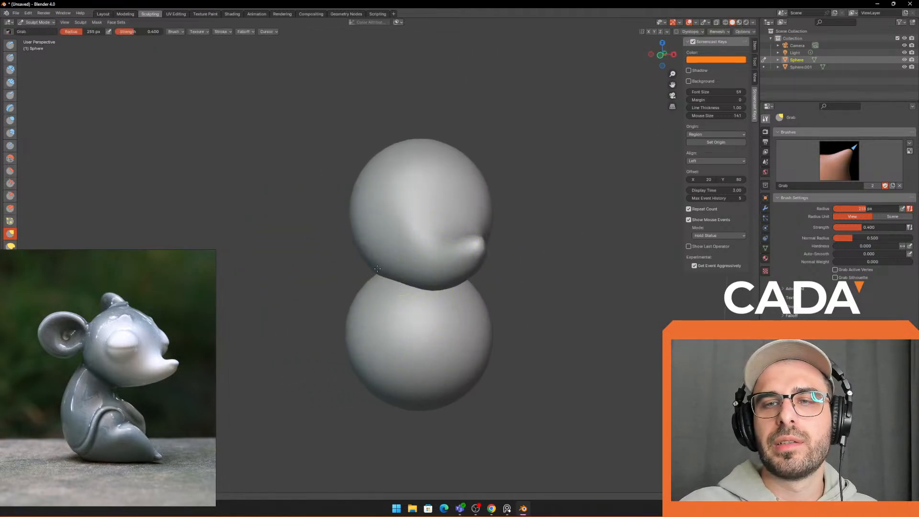
middle_drag(498, 264, 417, 246)
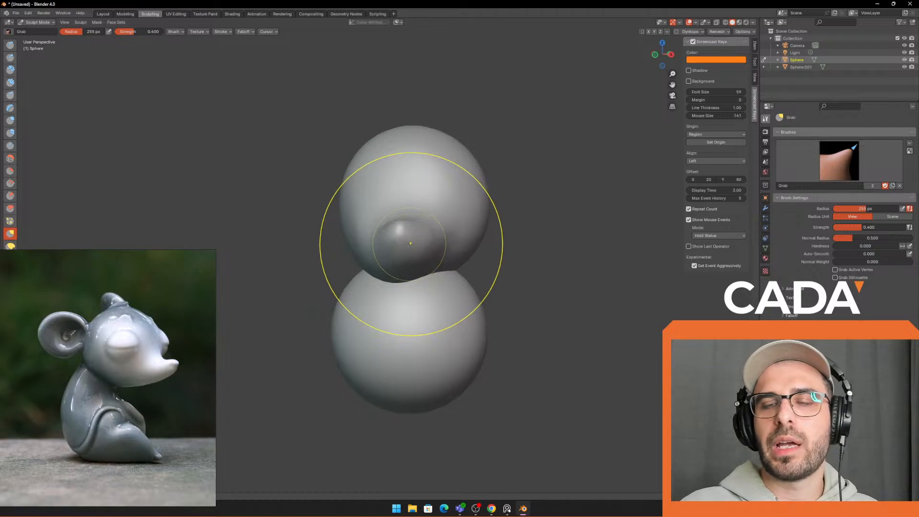
drag(435, 258, 453, 268)
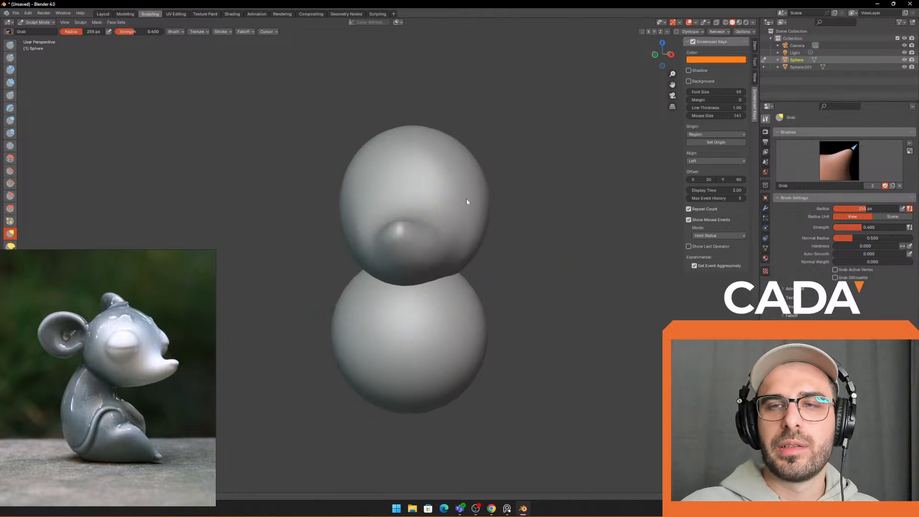
middle_drag(476, 246, 475, 276)
Step: Set the Grab brush radius to 232 px and fill out the head's lower cheek further
key(f)
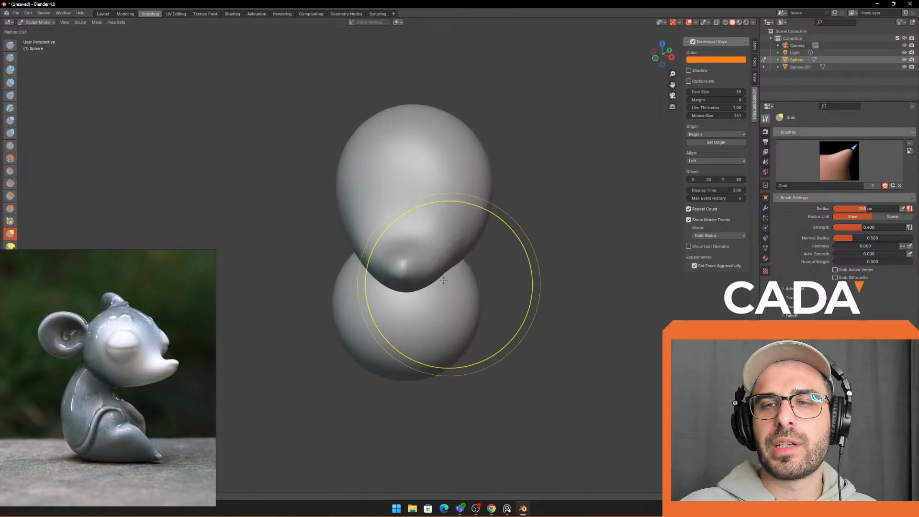
click(457, 285)
middle_drag(513, 265, 494, 265)
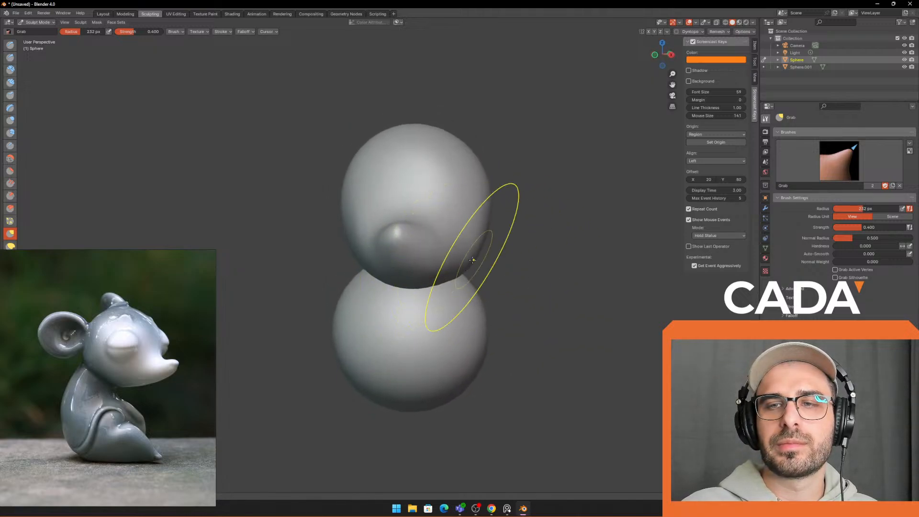
Step: Reshape the side of the head above the snout, reducing the Grab brush radius to 242 px
middle_drag(488, 228, 484, 202)
key(f)
click(487, 215)
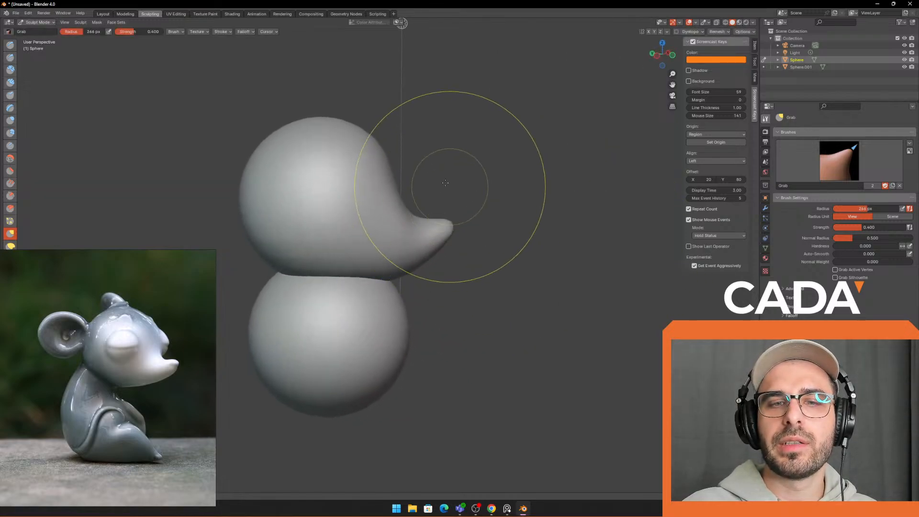
key(f)
click(386, 178)
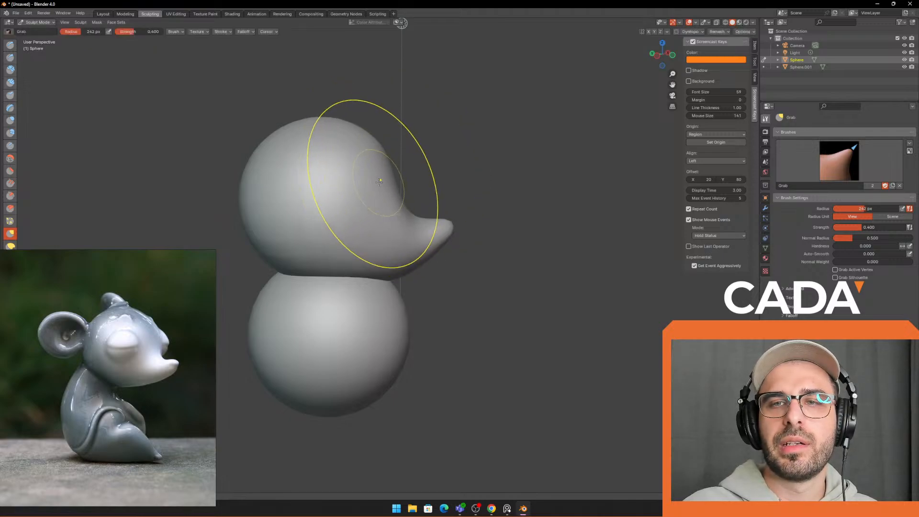
Step: Round out the forehead and crown of the head with the Grab brush, ending with a 287 px radius
key(f)
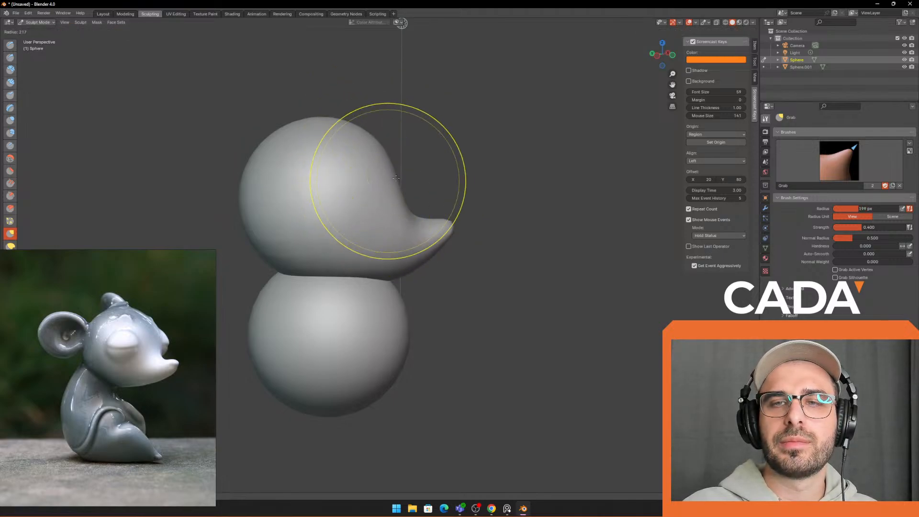
click(393, 169)
key(f)
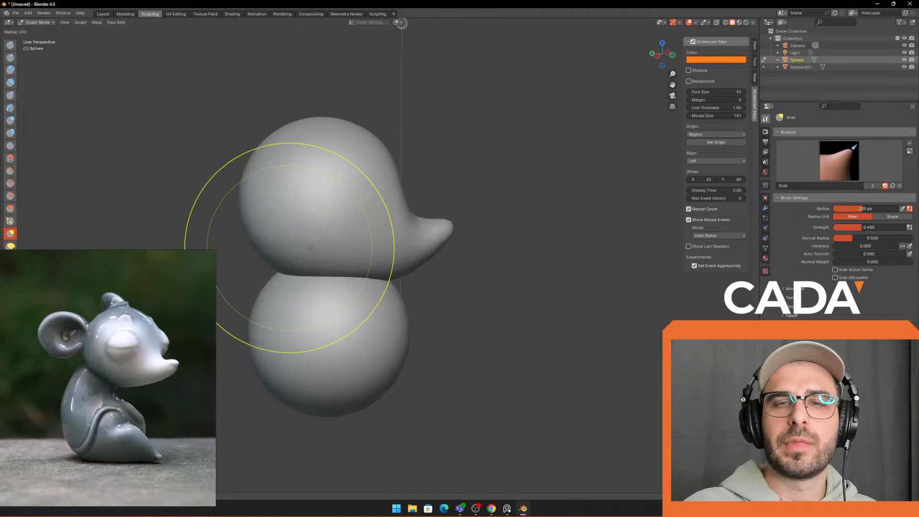
click(410, 245)
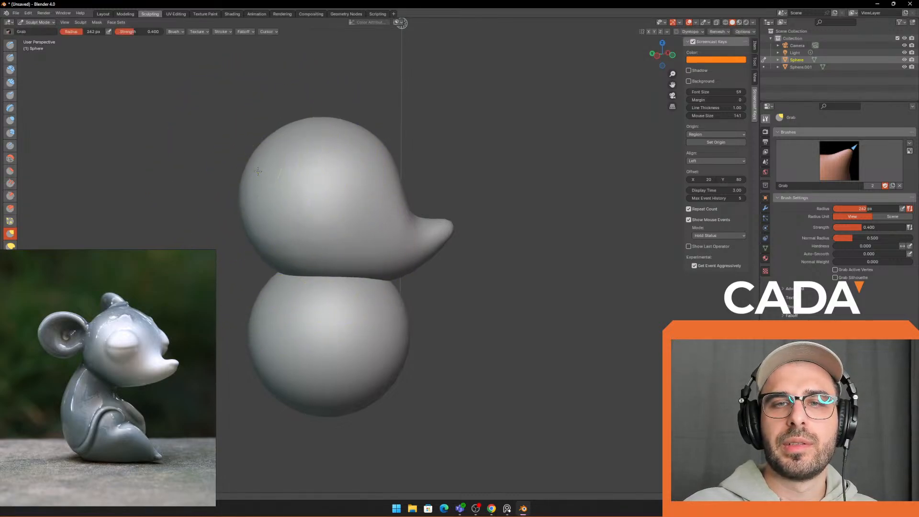
key(f)
click(371, 127)
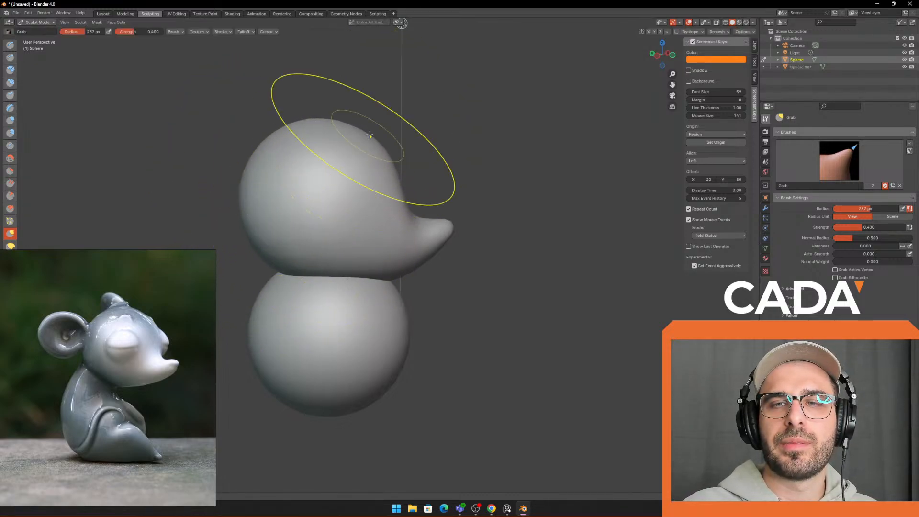
Step: Set the Grab brush radius to 217 px and slim both sides of the snout as seen from above
scroll(495, 254, down, 5)
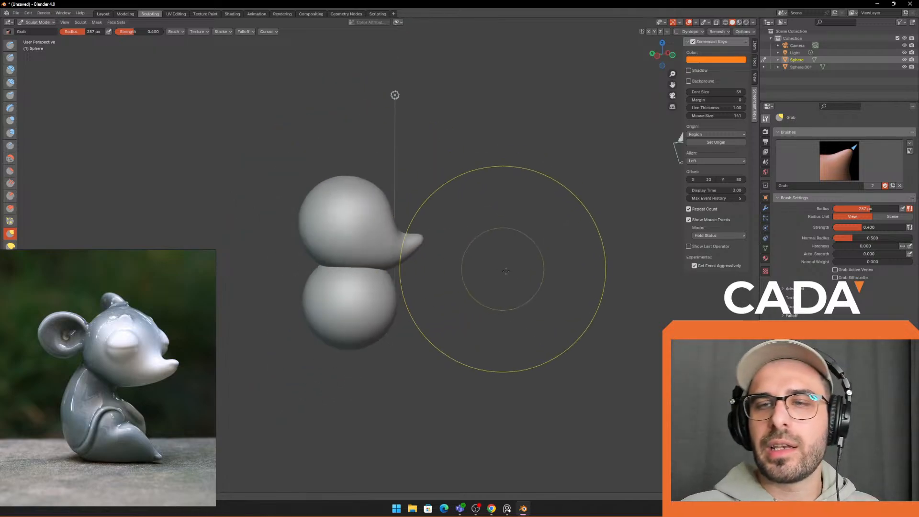
middle_drag(488, 266, 454, 301)
scroll(454, 300, up, 4)
key(f)
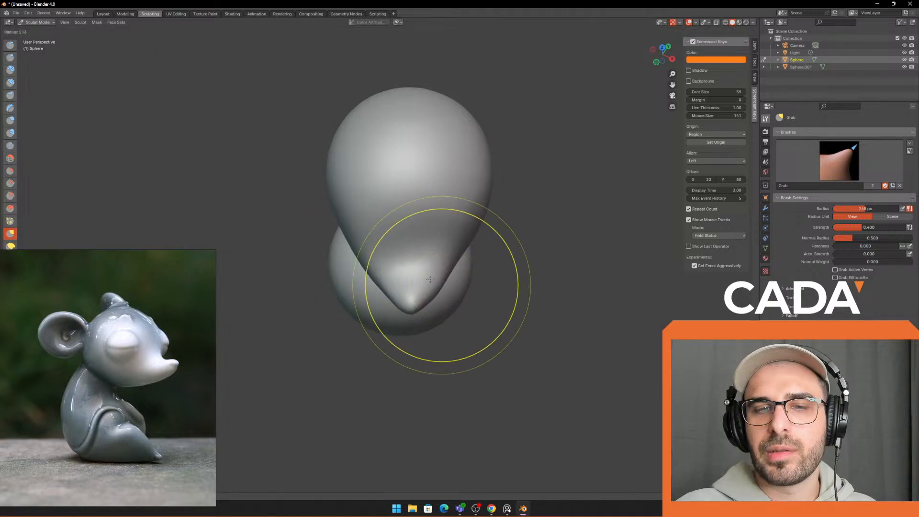
click(407, 274)
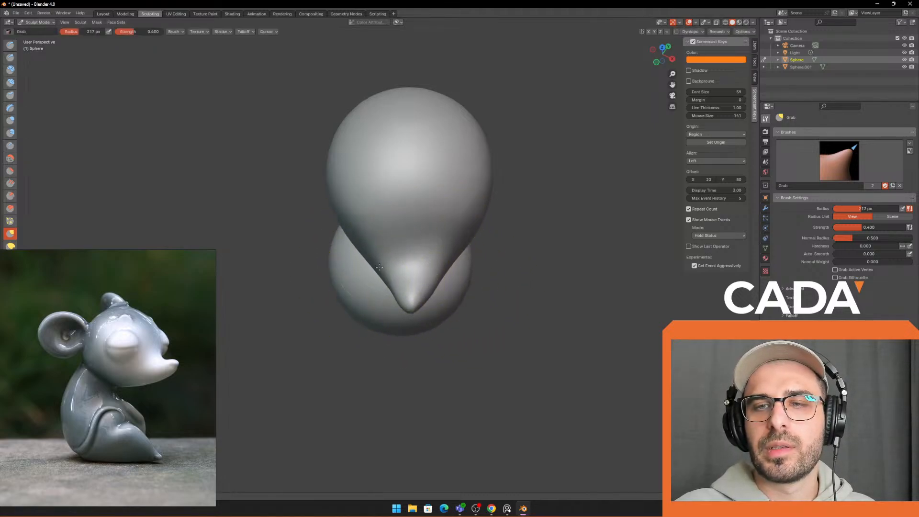
scroll(492, 222, down, 4)
middle_drag(493, 222, 534, 208)
ctrl+middle_drag(535, 209, 470, 175)
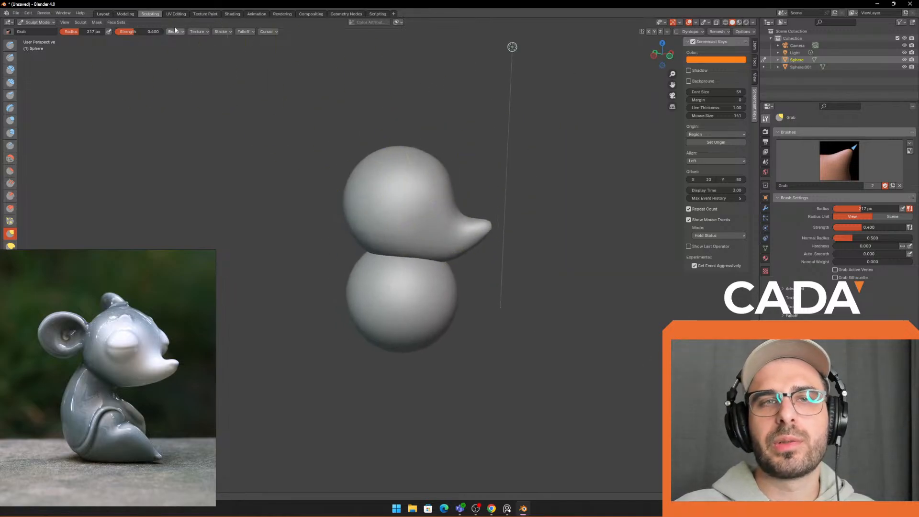
Step: Rotate the head in object mode about the Z axis so the snout turns slightly relative to the body
click(106, 13)
click(469, 241)
middle_drag(468, 242, 445, 209)
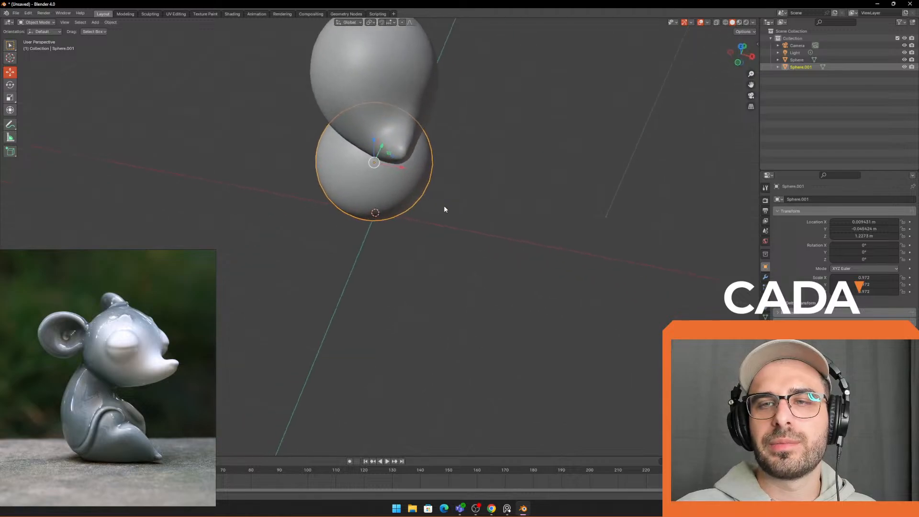
click(412, 110)
middle_drag(412, 110, 498, 183)
key(r)
key(z)
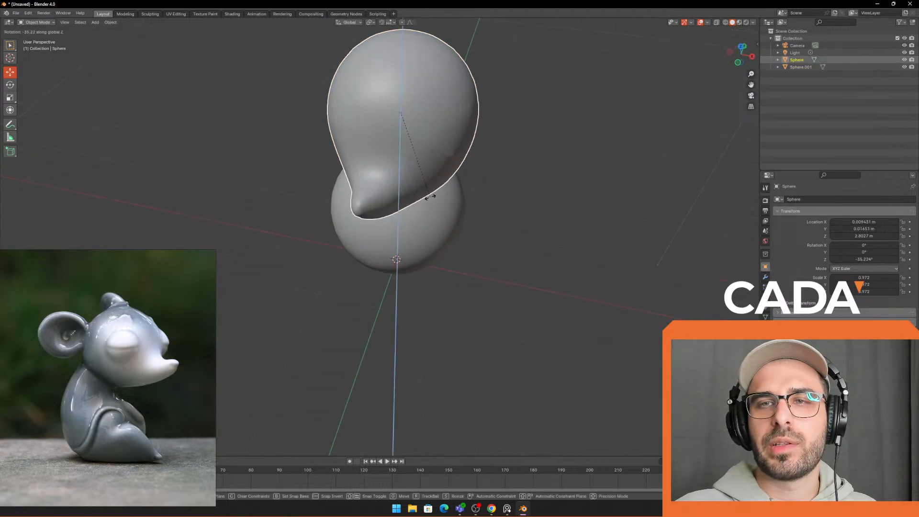
click(431, 199)
scroll(460, 224, down, 3)
middle_drag(431, 199, 285, 101)
key(r)
key(z)
click(467, 204)
Step: Switch sculpting to the lower body sphere and pull its lower front downward with a 245 px Grab brush
click(378, 245)
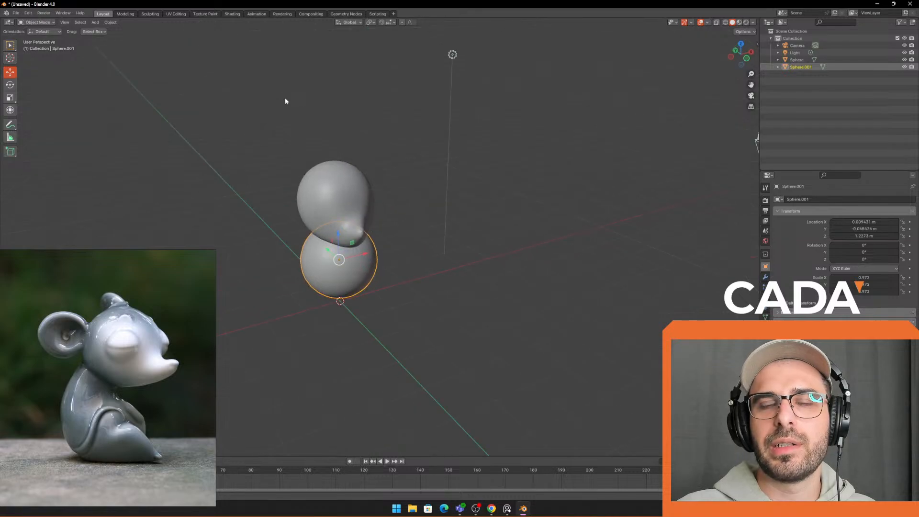
click(150, 14)
shift+middle_drag(436, 286, 469, 243)
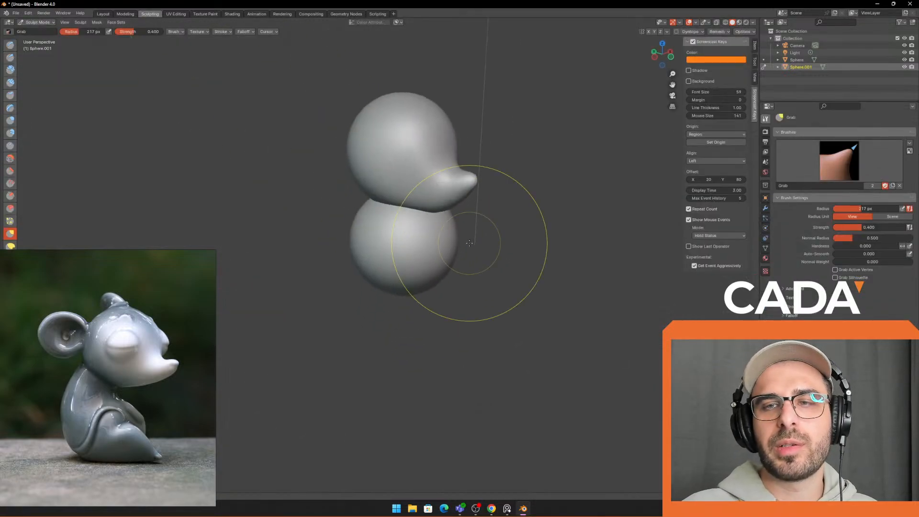
key(f)
click(571, 305)
drag(442, 294, 442, 321)
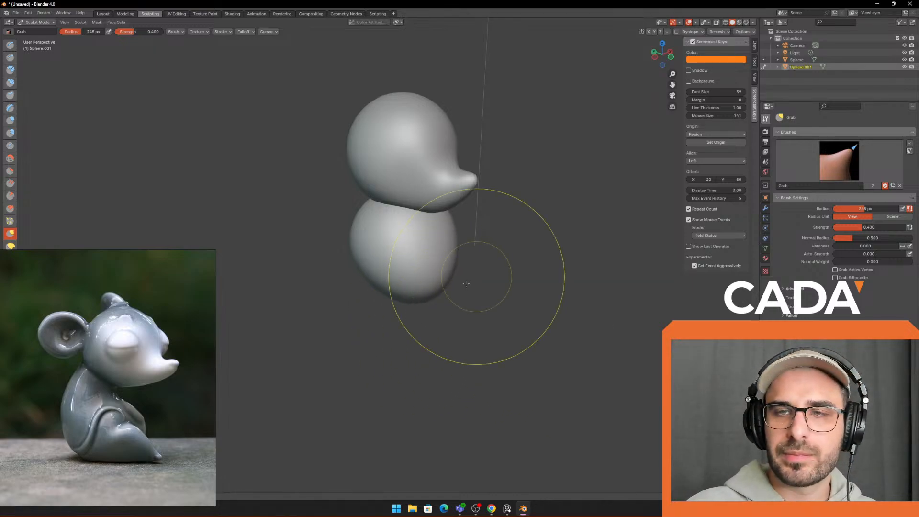
Step: Taper the body's upper part and push in its front and back with the Grab brush to form a pear shape
mouse_move(479, 287)
middle_down()
mouse_move(484, 281)
mouse_move(416, 293)
middle_up()
key(f)
click(507, 287)
drag(370, 288, 352, 272)
drag(451, 253, 413, 240)
drag(362, 233, 376, 239)
drag(369, 271, 365, 288)
mouse_move(369, 229)
mouse_down()
mouse_move(402, 223)
mouse_move(358, 223)
mouse_up()
Step: Set the Grab brush radius to 246 px and pull the bottom of the body downward to lengthen it
key(f)
click(383, 227)
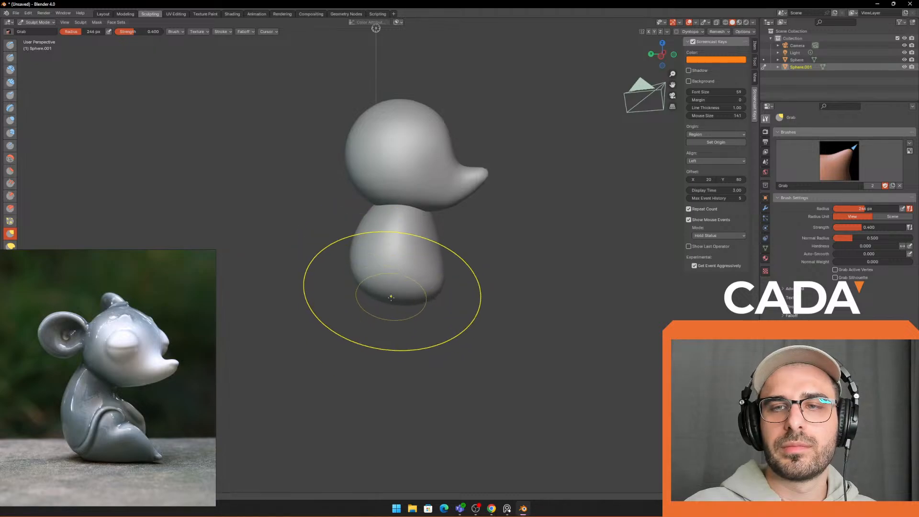
drag(392, 298, 393, 318)
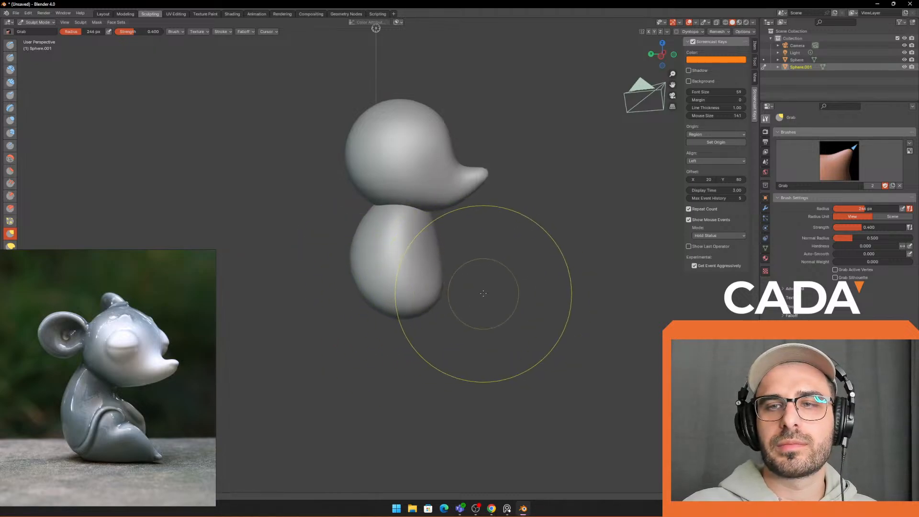
middle_drag(467, 301, 507, 302)
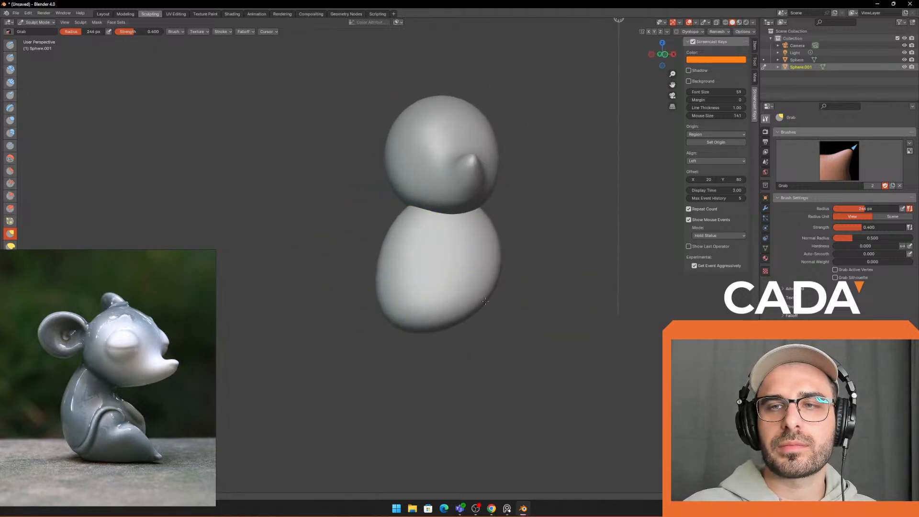
click(103, 14)
mouse_move(380, 209)
middle_down()
mouse_move(426, 229)
mouse_move(488, 193)
middle_up()
key(shift+a)
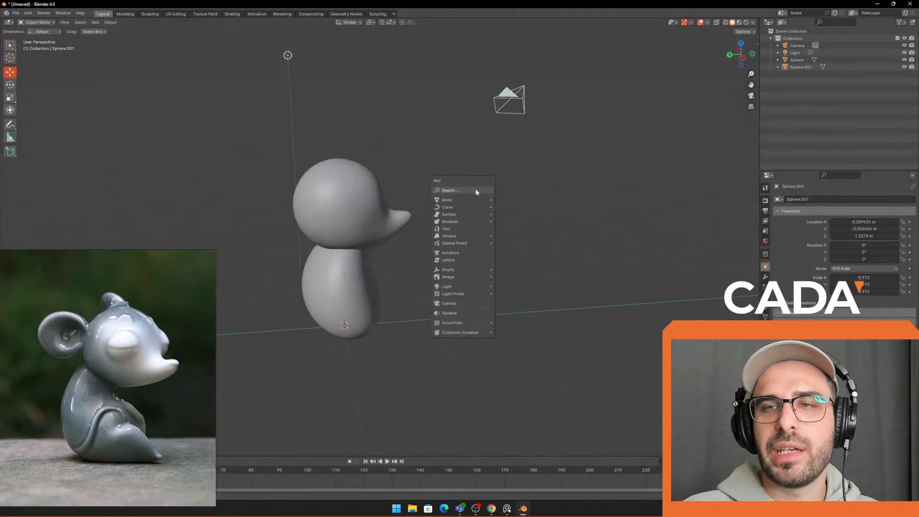
mouse_move(472, 201)
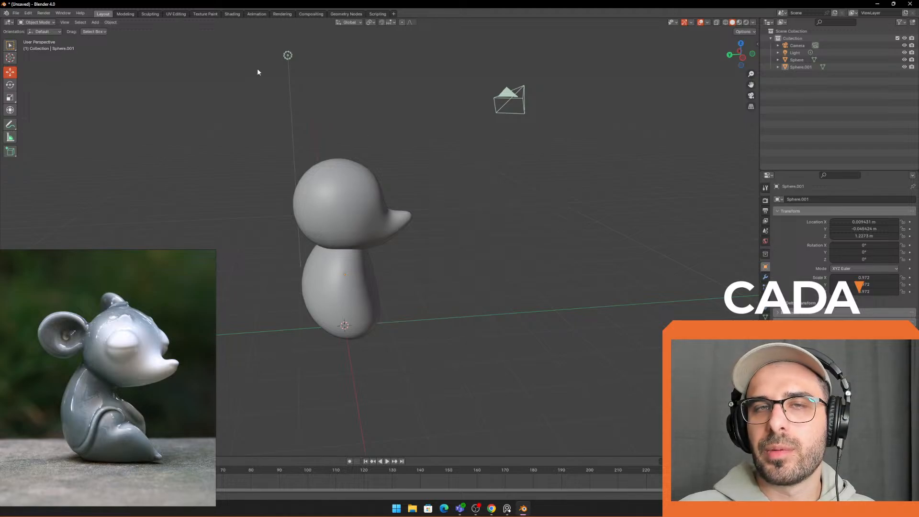
Step: Turn on the floor grid overlay in the sculpting viewport
click(150, 14)
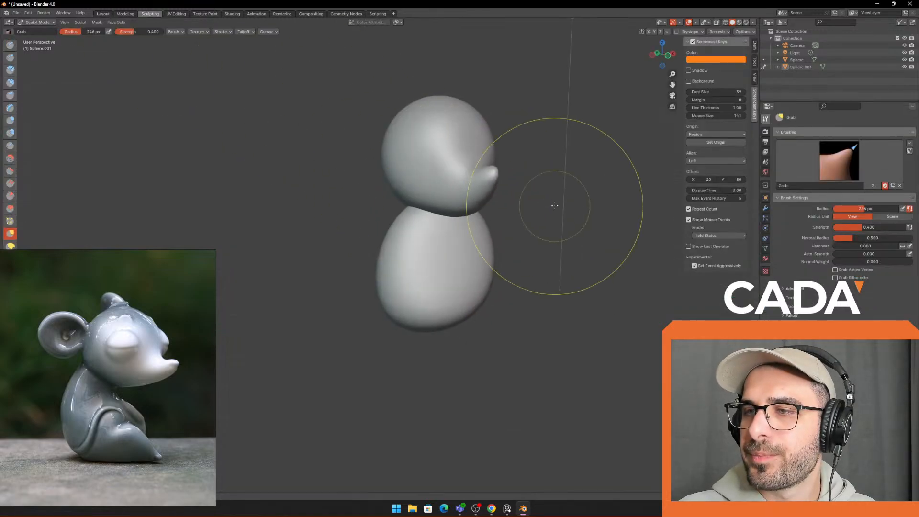
click(739, 32)
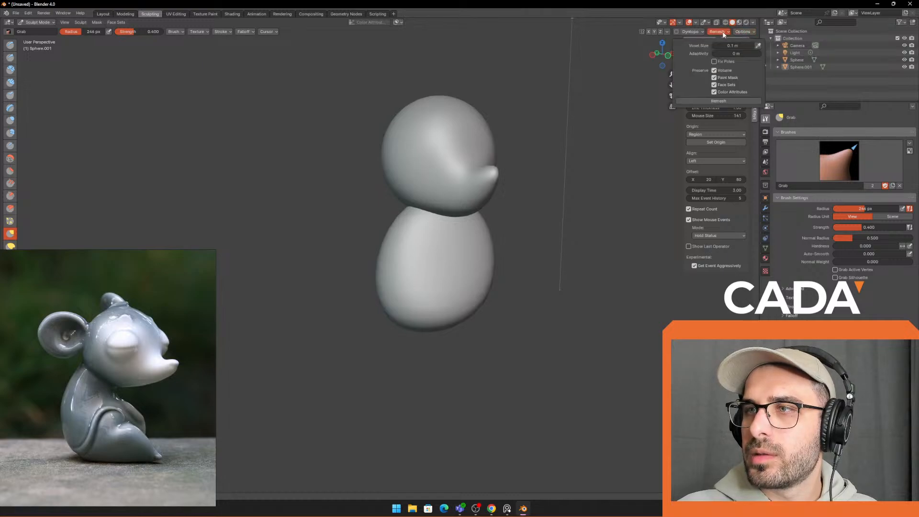
mouse_move(670, 32)
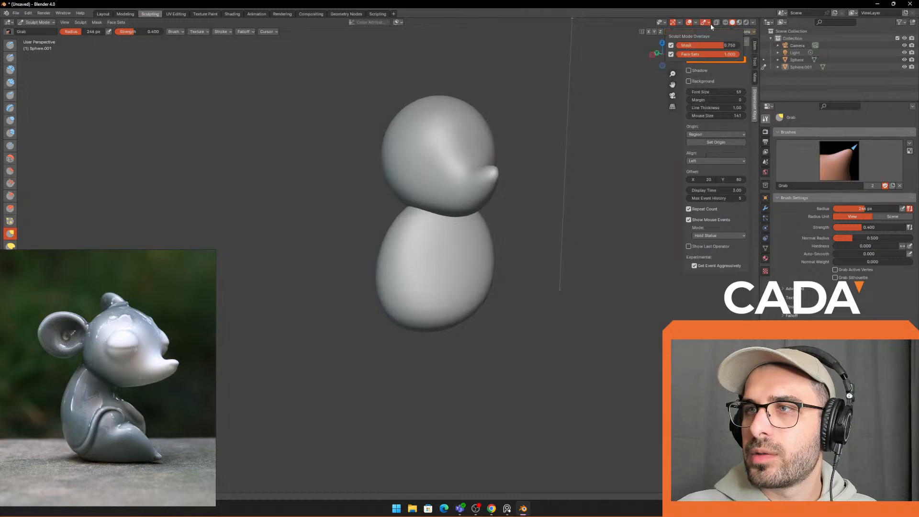
mouse_move(695, 23)
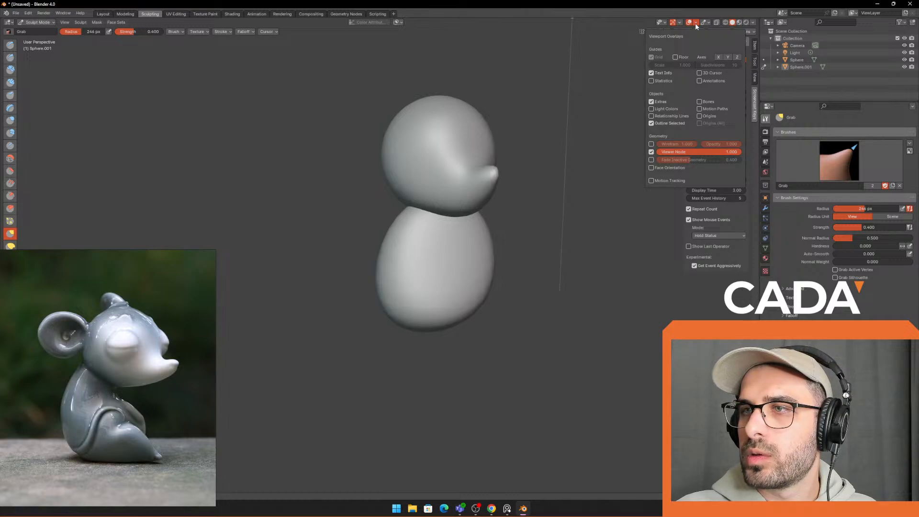
click(676, 57)
middle_drag(550, 201, 519, 173)
scroll(530, 142, up, 1)
click(718, 32)
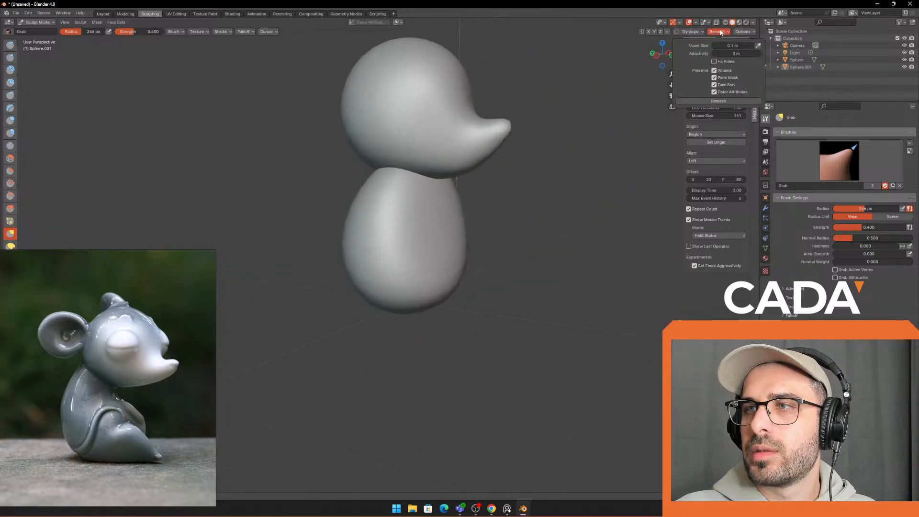
click(695, 24)
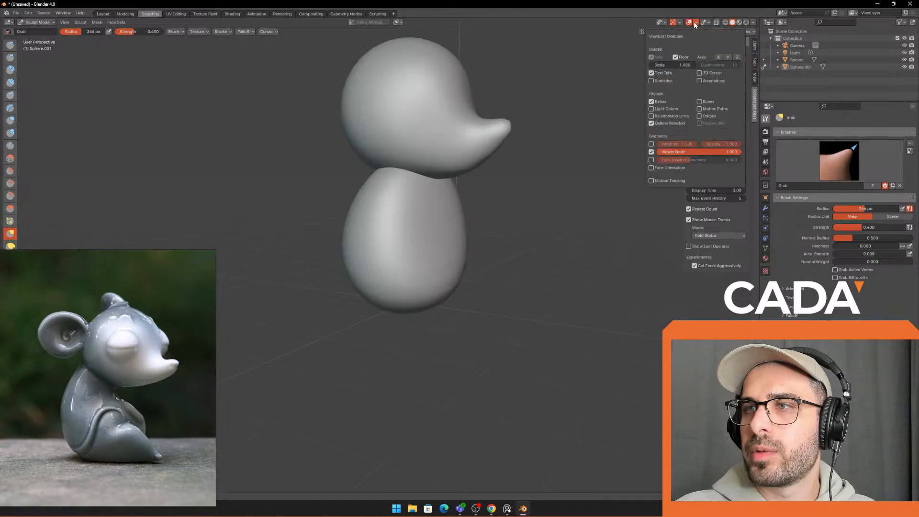
Step: Add a plane mesh under the figurine in object mode and scale it up to about 2.26 as a ground
click(103, 14)
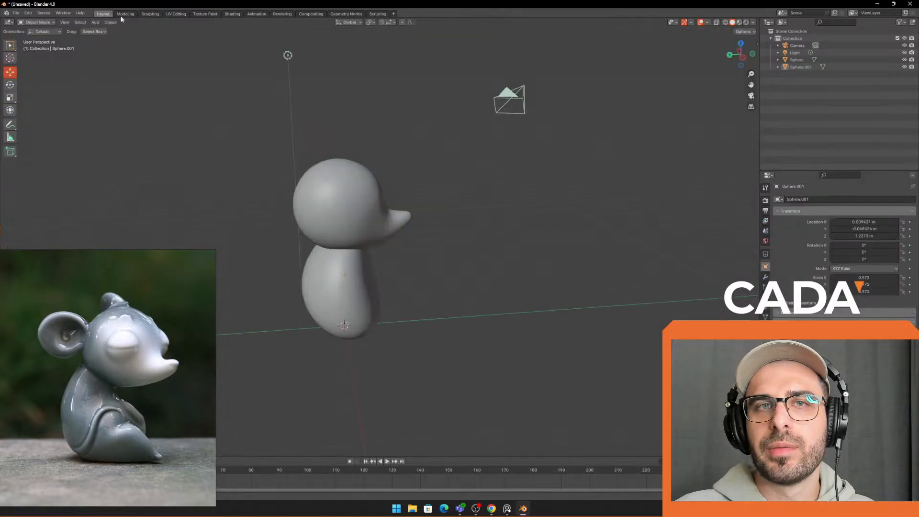
right_click(406, 154)
click(96, 22)
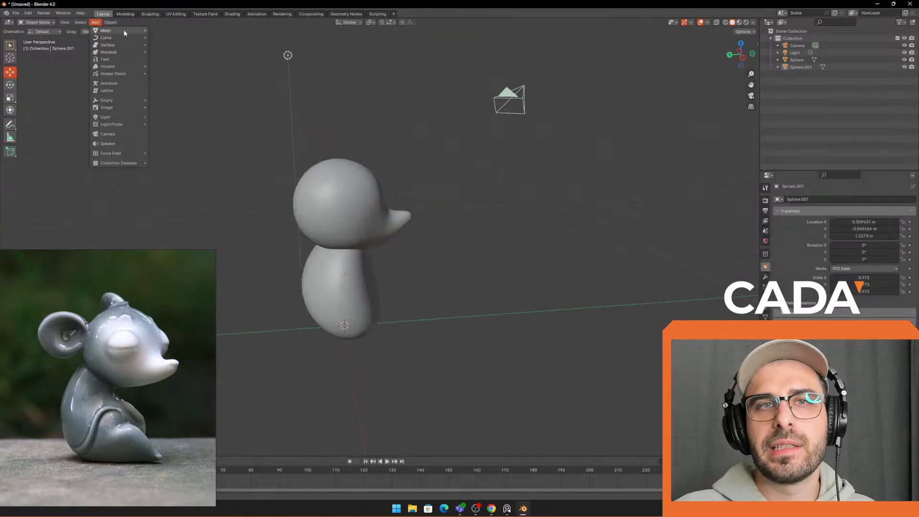
click(166, 30)
scroll(426, 277, up, 1)
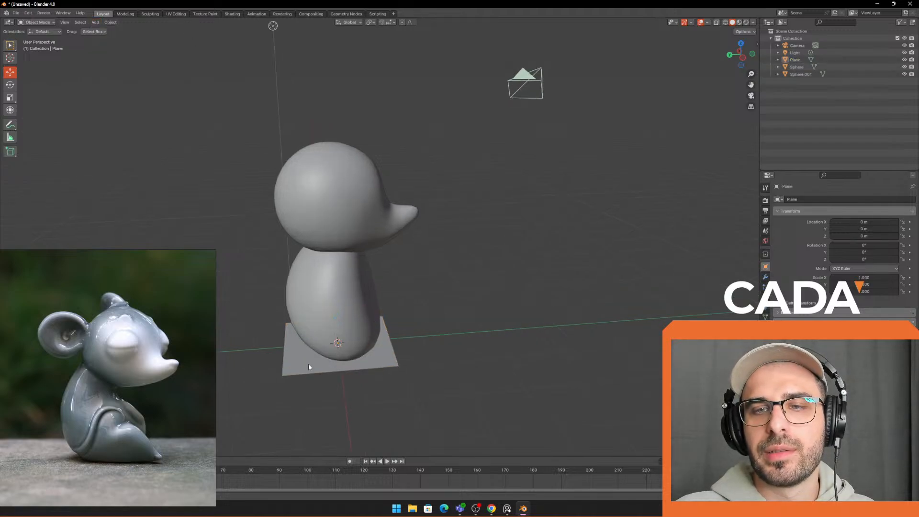
key(s)
click(615, 248)
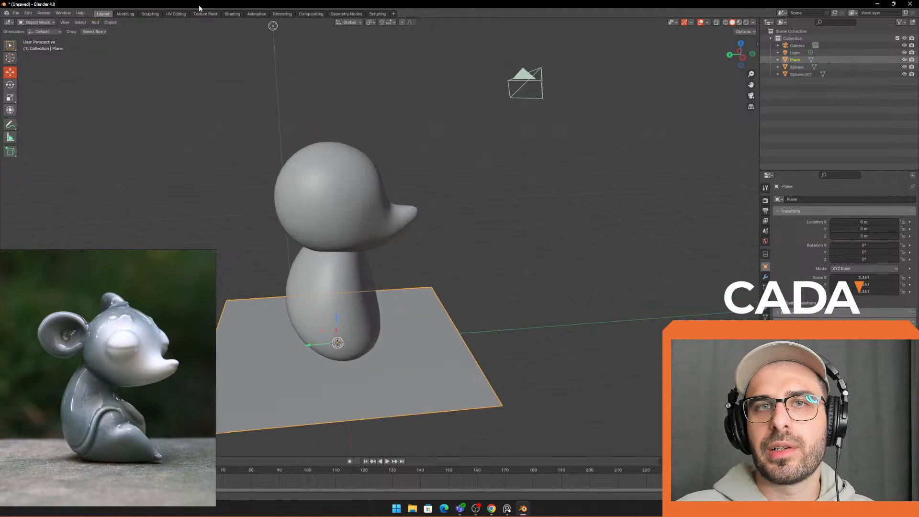
click(152, 14)
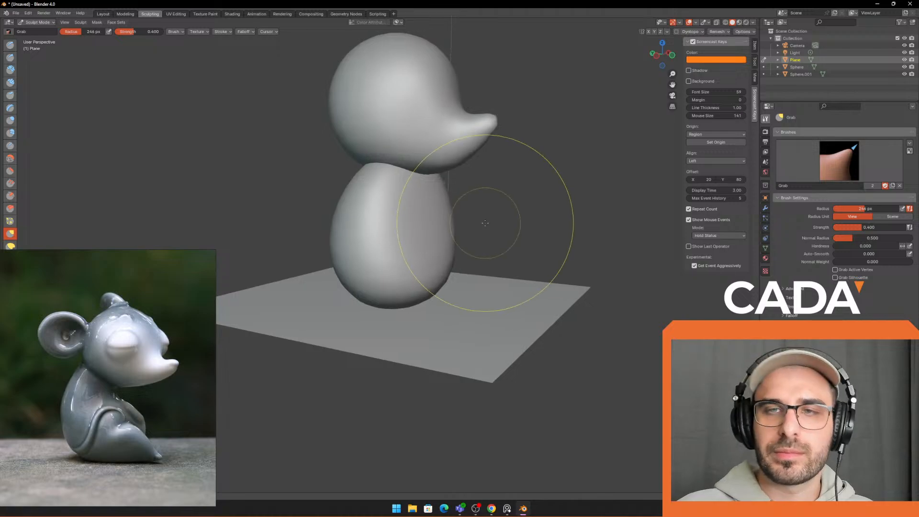
key(f)
click(527, 313)
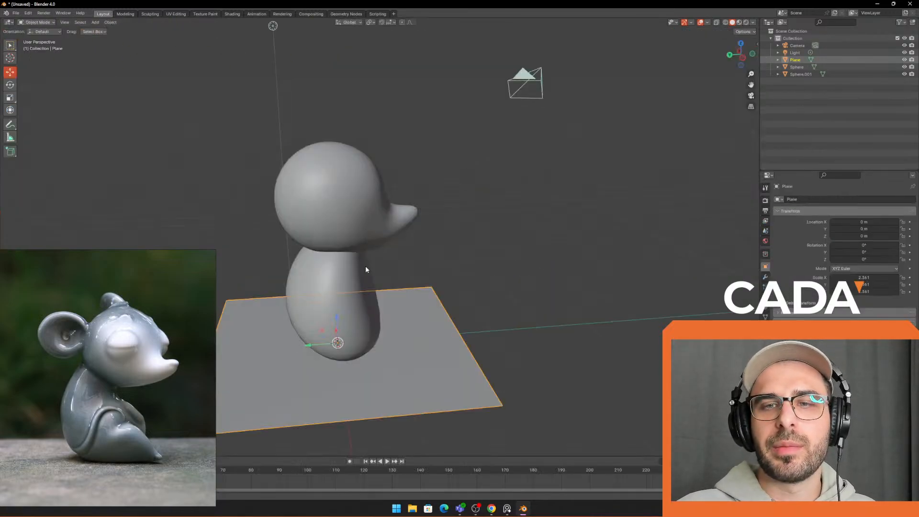
Step: Select the body for sculpting instead of the plane and set the Grab brush radius to 307 px
click(373, 275)
click(150, 15)
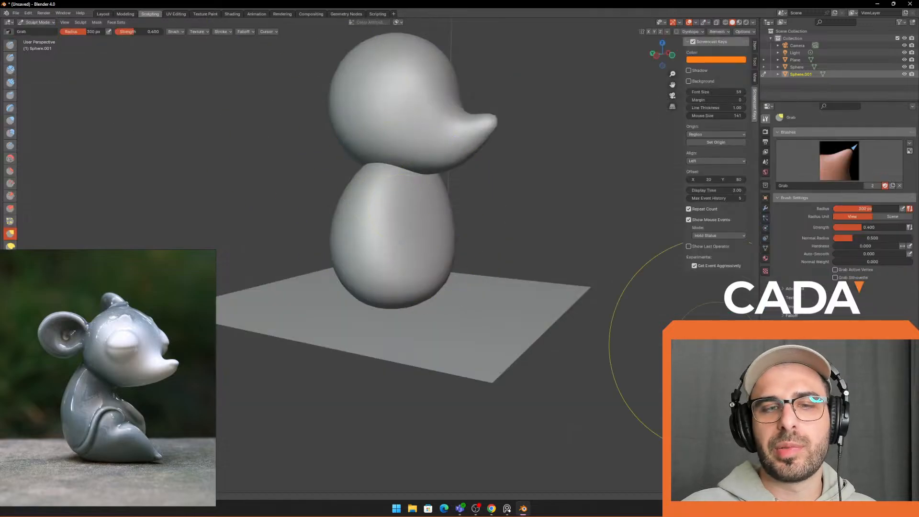
key(f)
click(382, 212)
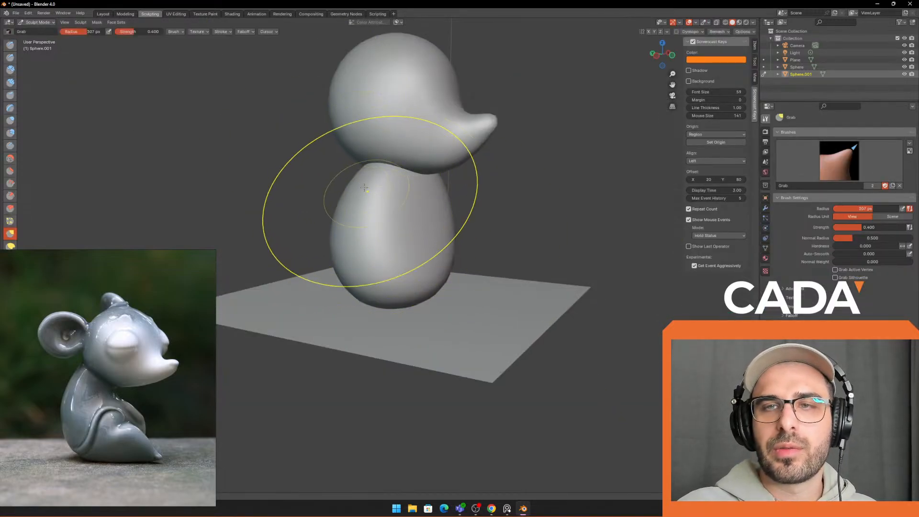
Step: Resize the Grab brush to 284 px and pull the side of the egg-shaped body inward
scroll(374, 184, down, 3)
middle_drag(522, 239, 449, 236)
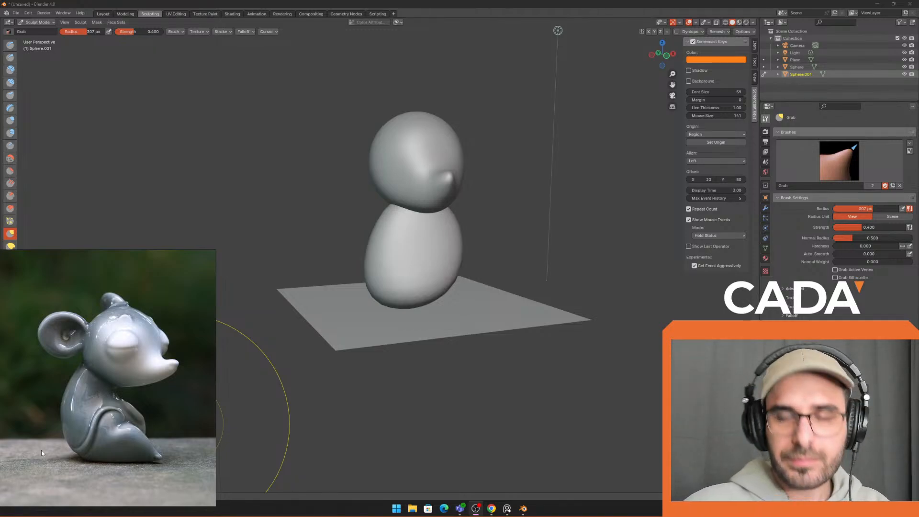
click(519, 233)
key(f)
click(486, 244)
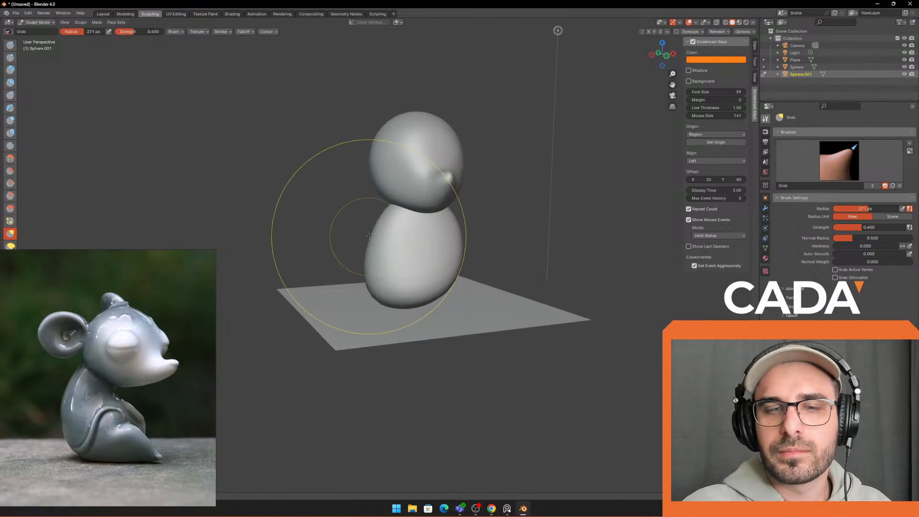
key(f)
click(476, 237)
drag(380, 240, 407, 249)
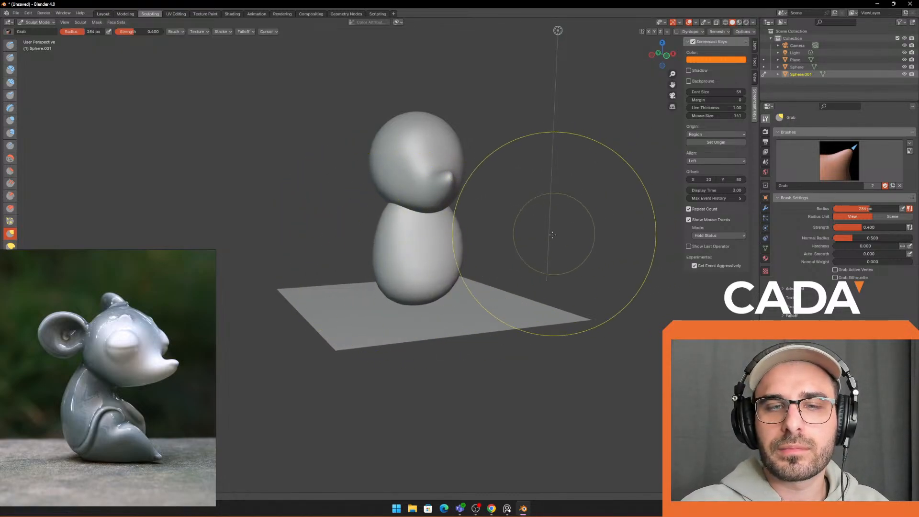
Step: From the side, pull the body's upper back outward and push its chest inward to give it a seated curve
mouse_move(552, 234)
middle_down()
mouse_move(464, 237)
mouse_move(560, 251)
mouse_move(500, 224)
middle_up()
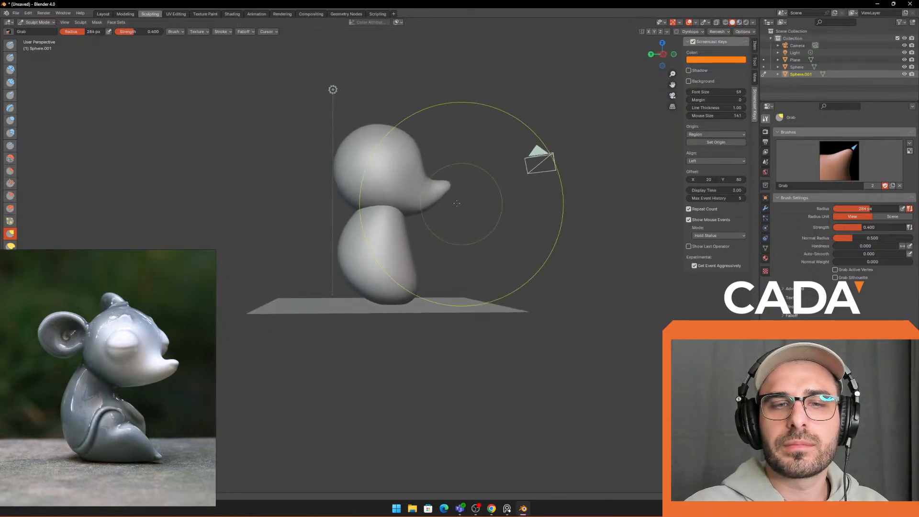
key(q)
drag(355, 227, 347, 208)
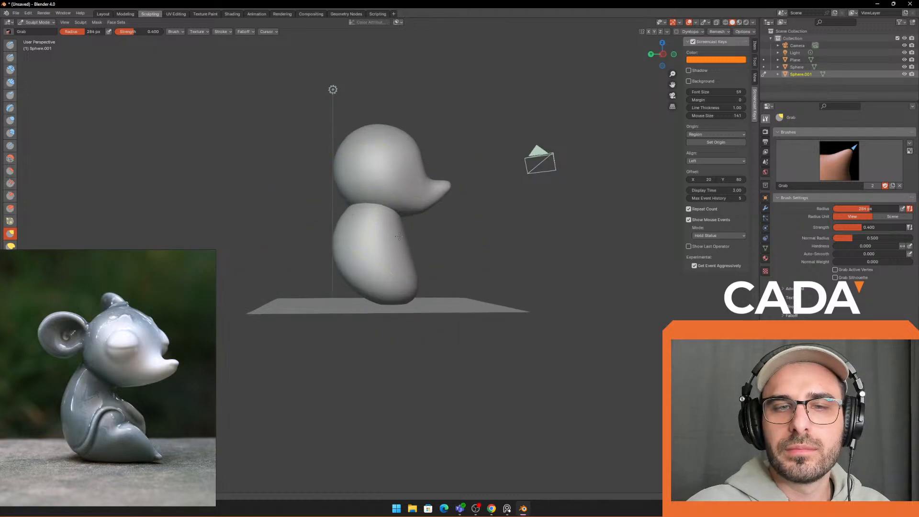
mouse_move(399, 237)
mouse_down()
mouse_move(335, 268)
mouse_move(335, 282)
mouse_up()
drag(405, 254, 380, 252)
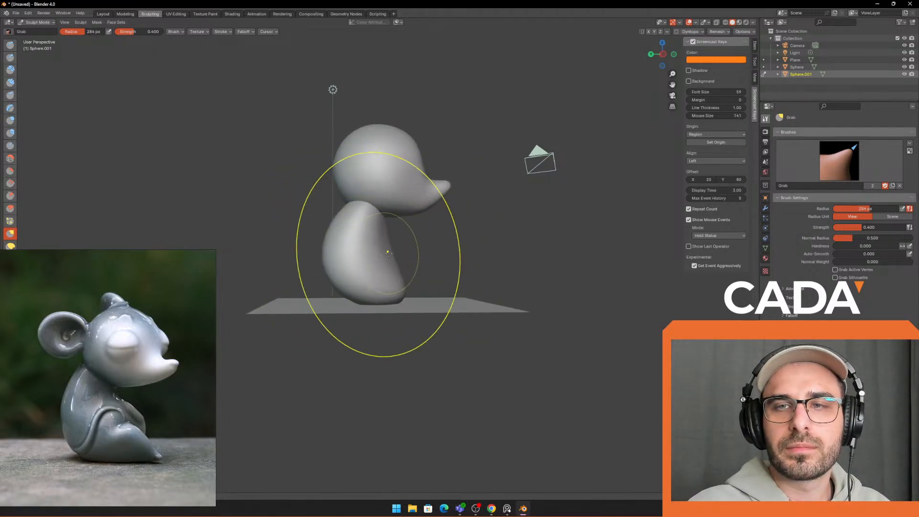
Step: Nudge the top of the body slightly backward where it meets the back of the head
mouse_move(373, 194)
middle_down()
mouse_move(438, 231)
mouse_move(593, 225)
mouse_move(523, 197)
mouse_move(521, 216)
middle_up()
mouse_move(388, 225)
middle_down()
mouse_move(412, 218)
mouse_move(338, 206)
mouse_move(374, 190)
middle_up()
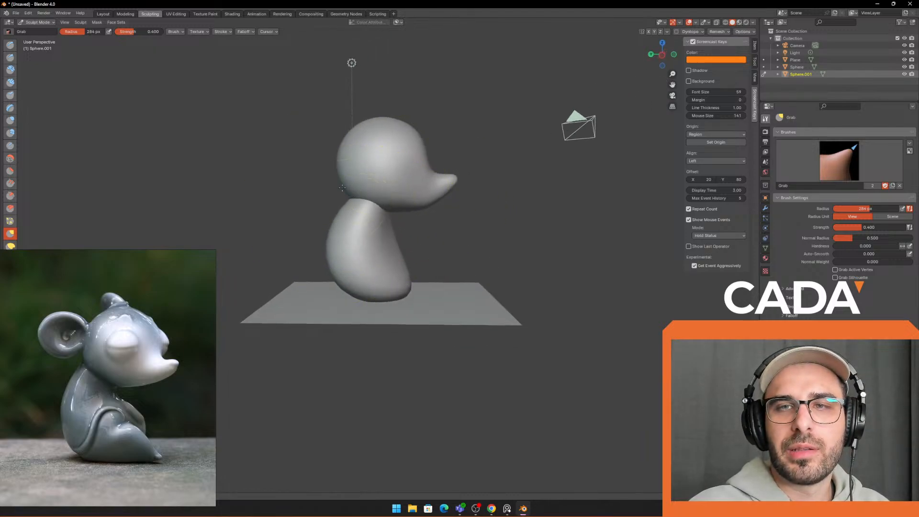
drag(342, 188, 340, 186)
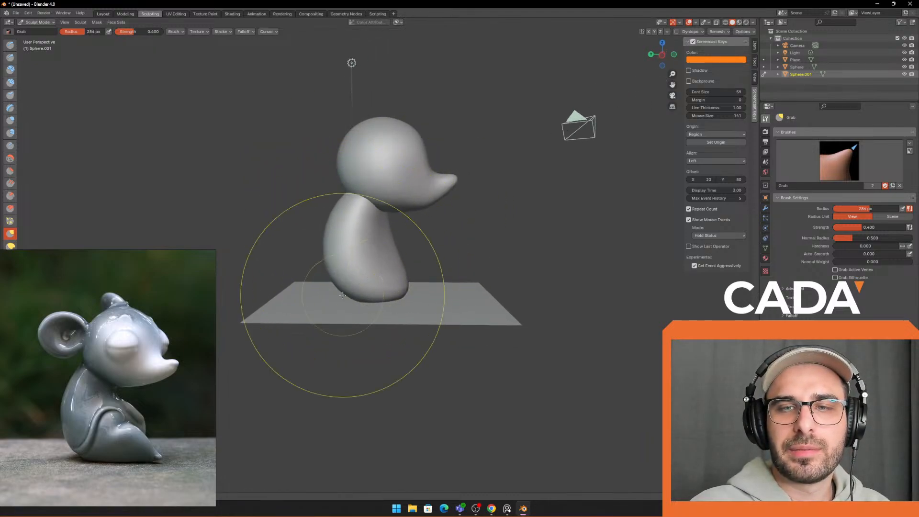
Step: Reduce the Grab brush to 214 px and push the body's underside up toward the ground plane
middle_drag(342, 296, 370, 314)
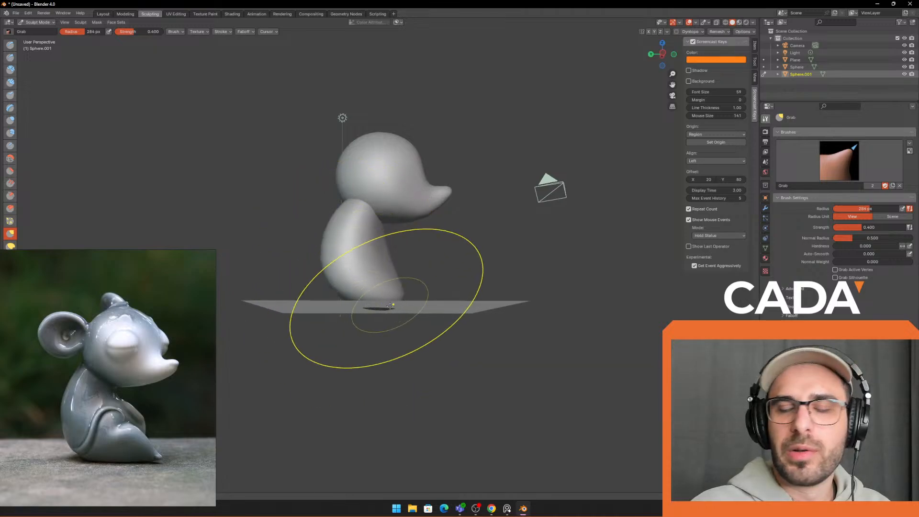
key(f)
click(379, 306)
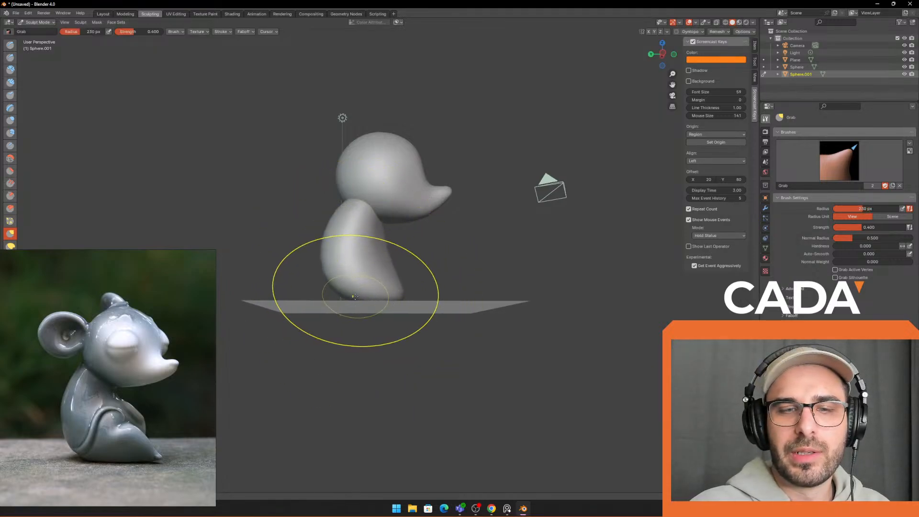
key(f)
click(345, 298)
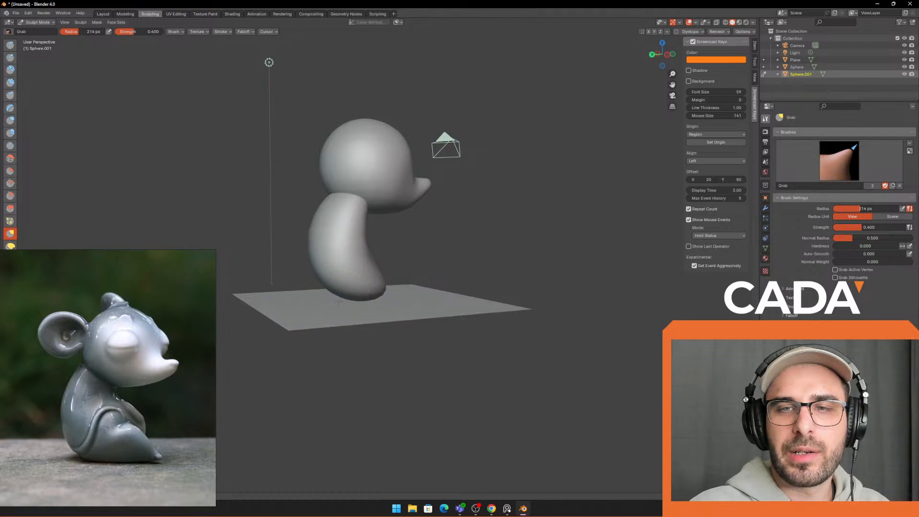
Step: Set the Grab brush to 250 px and narrow the body's shoulders so it tapers toward the head
middle_drag(338, 308, 343, 290)
key(f)
click(349, 289)
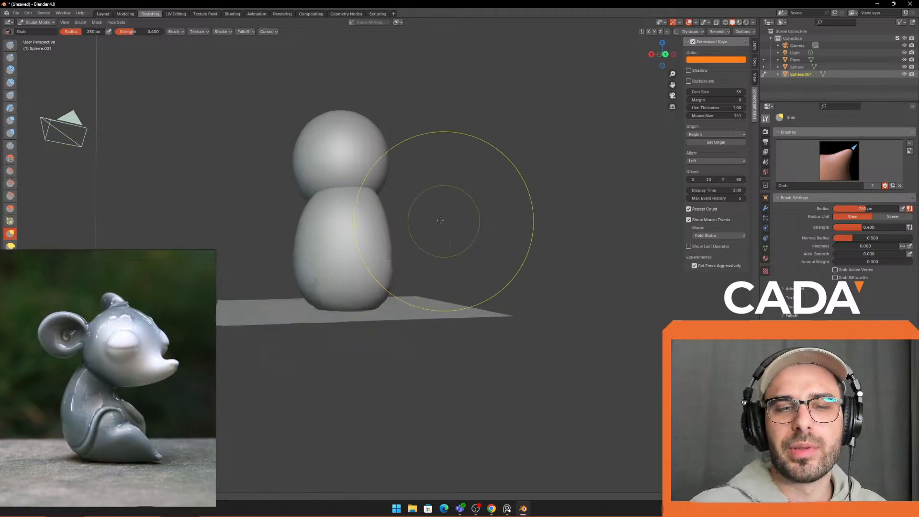
mouse_move(426, 195)
middle_down()
mouse_move(421, 250)
mouse_move(421, 195)
mouse_move(314, 201)
mouse_move(337, 183)
middle_up()
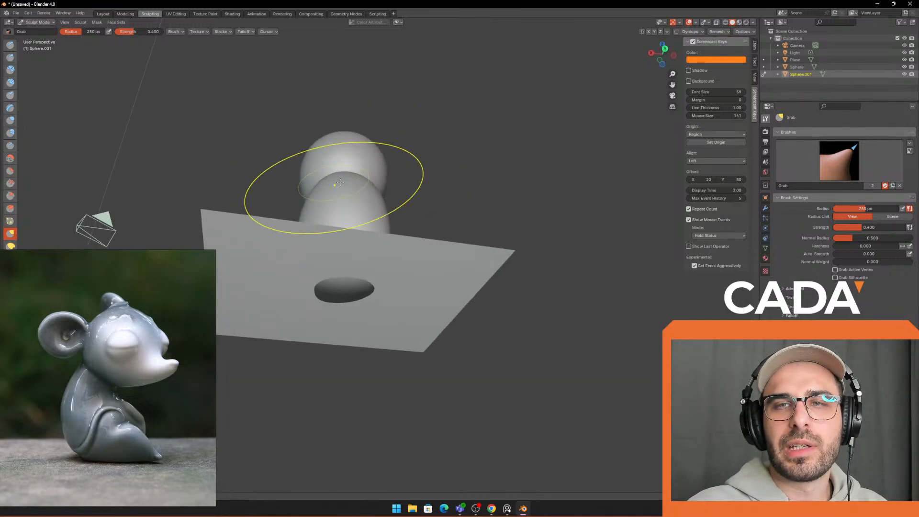
middle_drag(340, 258, 320, 308)
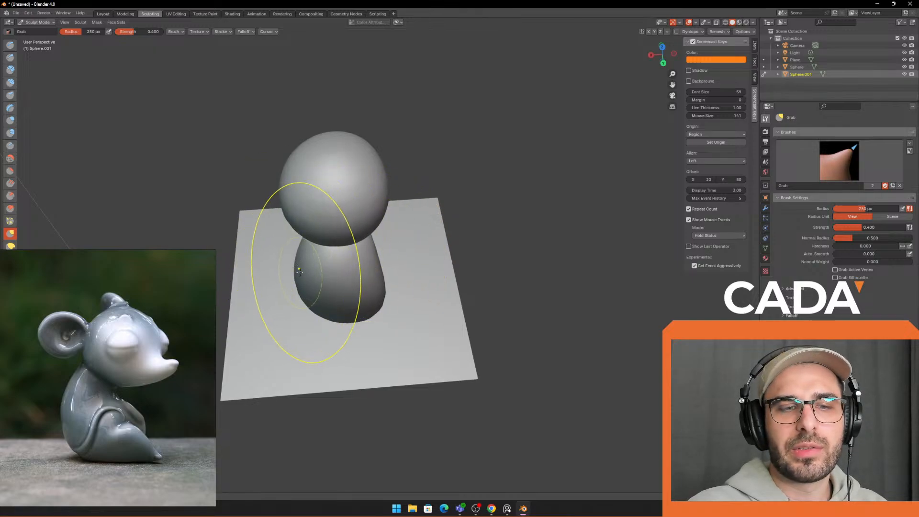
middle_drag(299, 272, 305, 280)
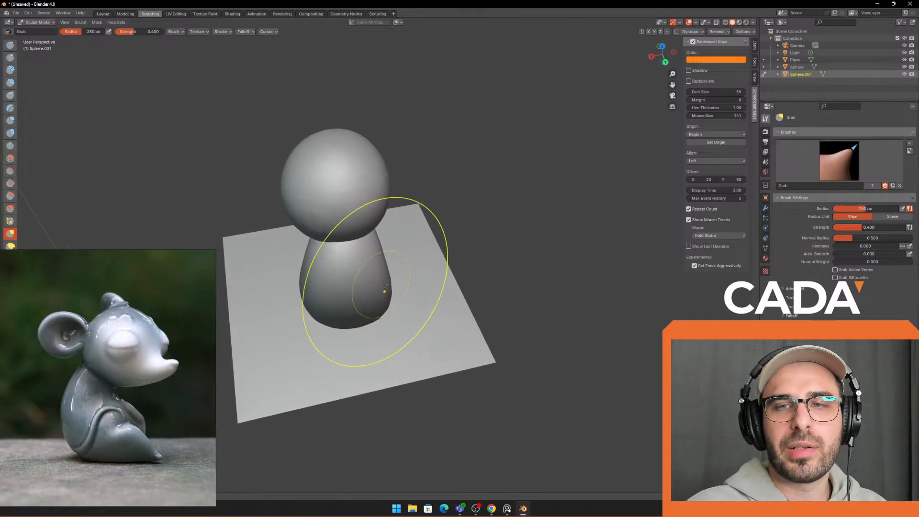
mouse_move(383, 285)
middle_down()
mouse_move(311, 206)
mouse_move(392, 223)
mouse_move(427, 203)
mouse_move(309, 266)
middle_up()
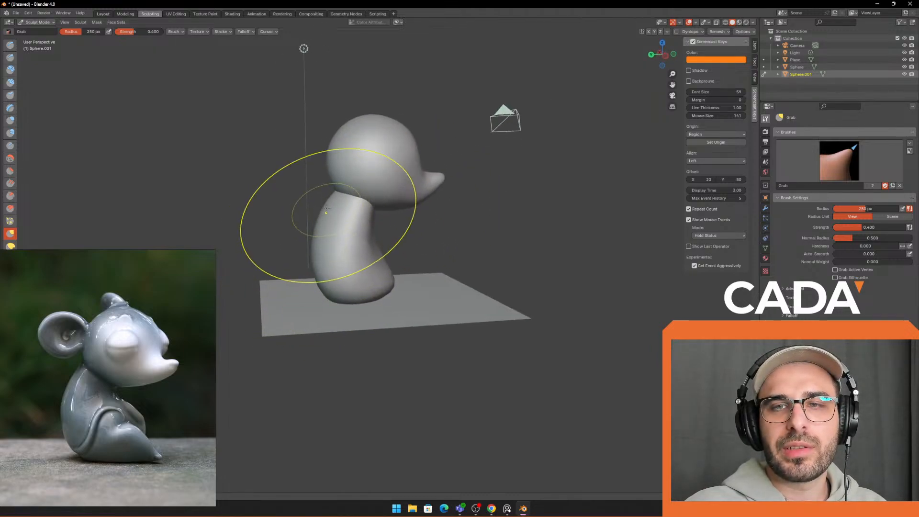
Step: Set the Grab brush to 216 px and pull the body's lower back slightly outward
middle_drag(434, 261, 434, 267)
key(f)
click(411, 266)
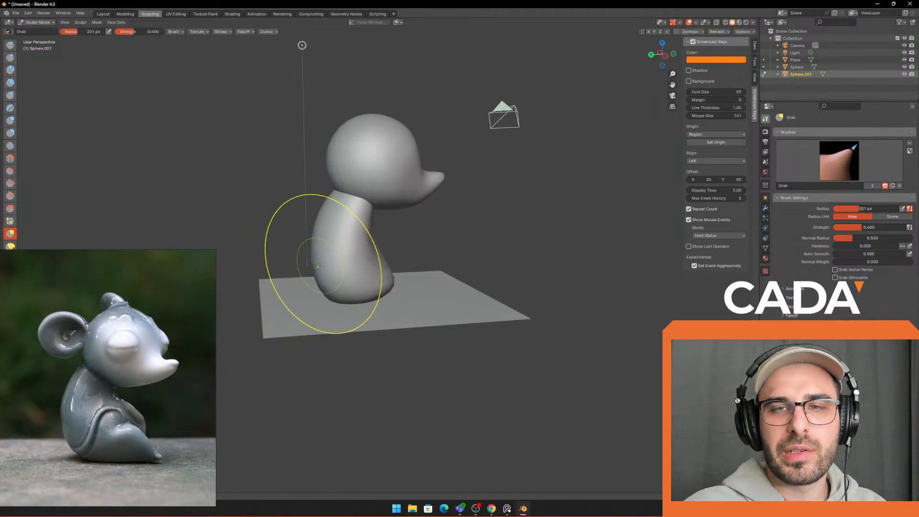
key(f)
click(320, 267)
drag(315, 271, 310, 270)
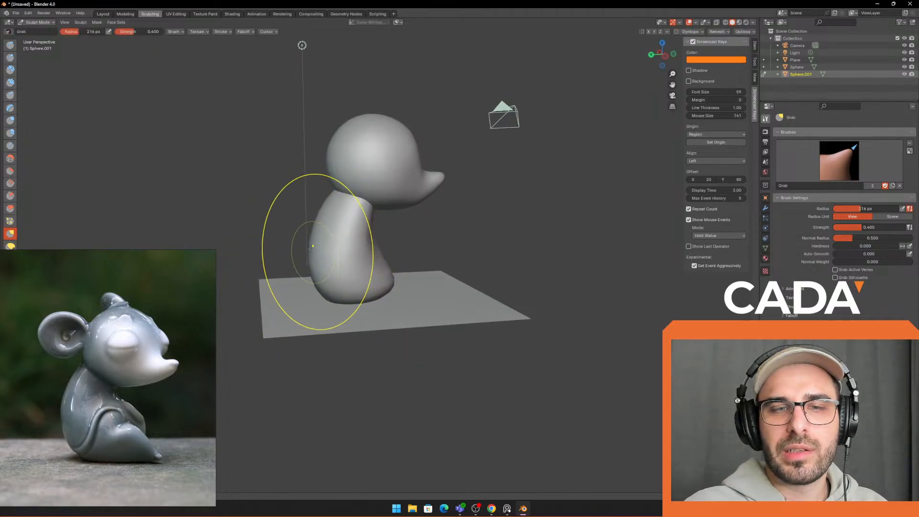
Step: Set the Grab brush to 232 px and adjust the body's lower side outline from behind
middle_drag(330, 200, 401, 195)
key(f)
click(370, 287)
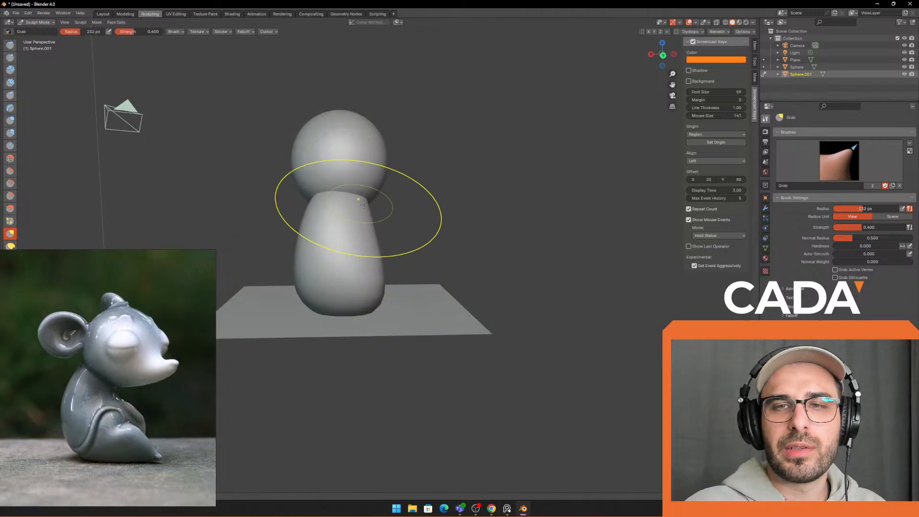
middle_drag(374, 272, 371, 262)
drag(372, 262, 377, 261)
middle_drag(374, 263, 274, 270)
Step: Set the Grab brush to 221 px and flatten the body's base against the ground plane
key(f)
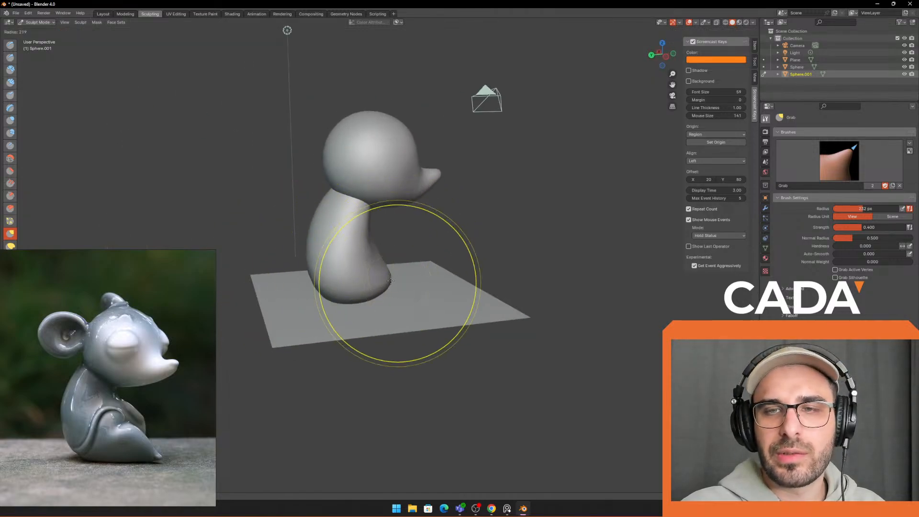
click(478, 283)
mouse_move(378, 291)
middle_down()
mouse_move(365, 268)
mouse_move(373, 297)
mouse_move(374, 287)
middle_up()
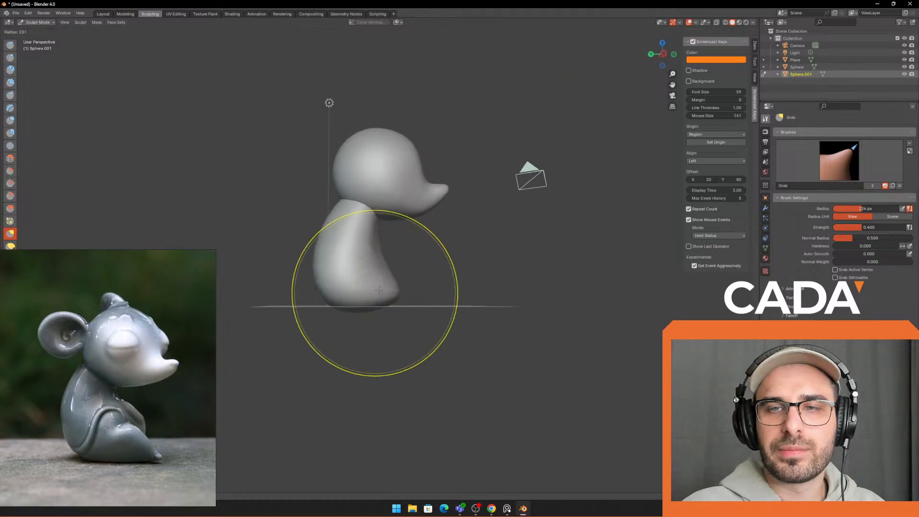
key(f)
click(369, 303)
key(f)
click(359, 310)
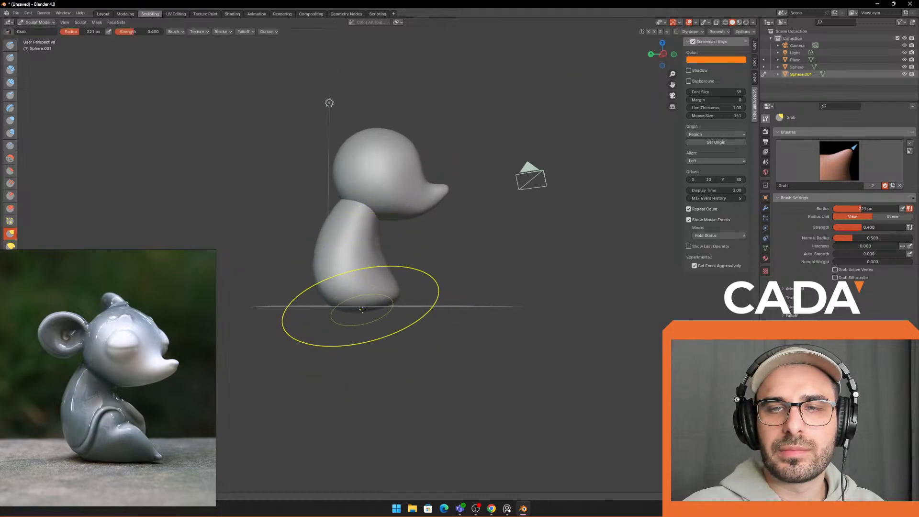
mouse_move(360, 311)
middle_down()
mouse_move(472, 195)
mouse_move(429, 231)
mouse_move(470, 238)
mouse_move(454, 206)
middle_up()
scroll(455, 220, up, 1)
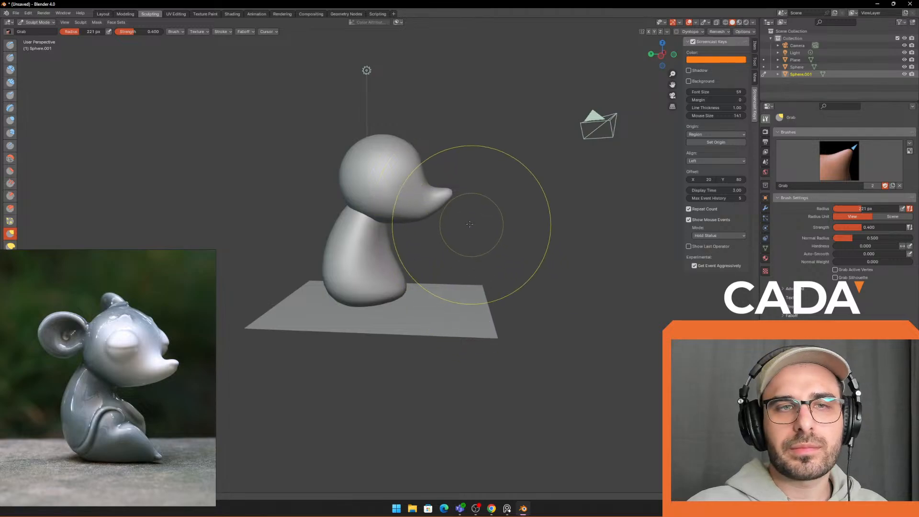
Step: Switch to the Draw brush, remesh the body at a 0.1 m voxel size and set the brush radius to 91 px
click(10, 45)
middle_drag(379, 249, 402, 254)
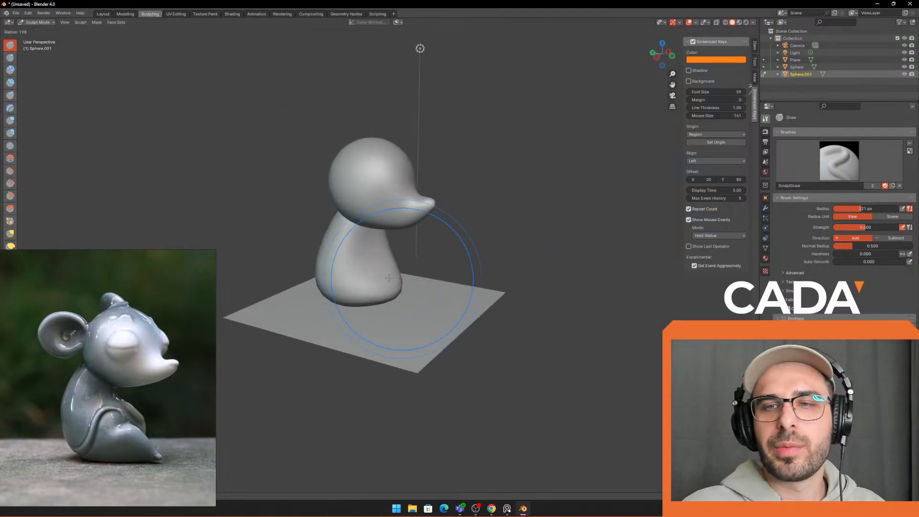
click(719, 31)
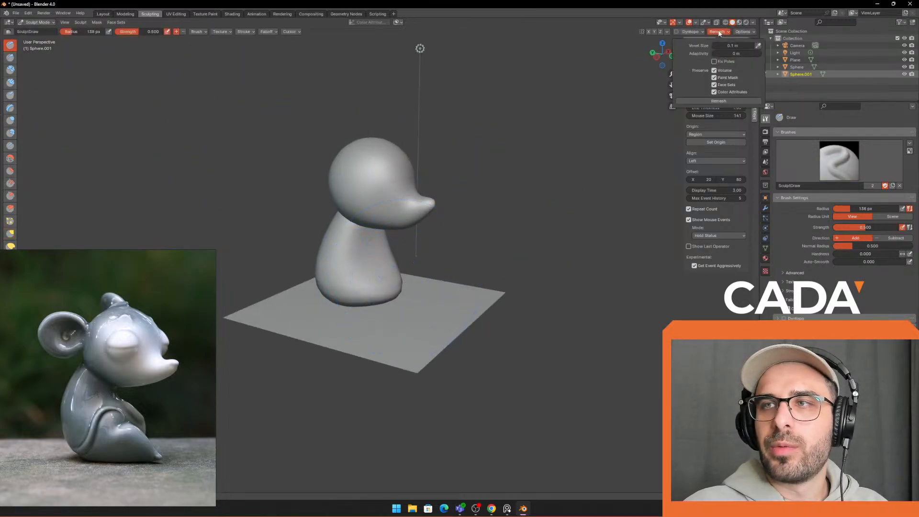
click(714, 104)
key(f)
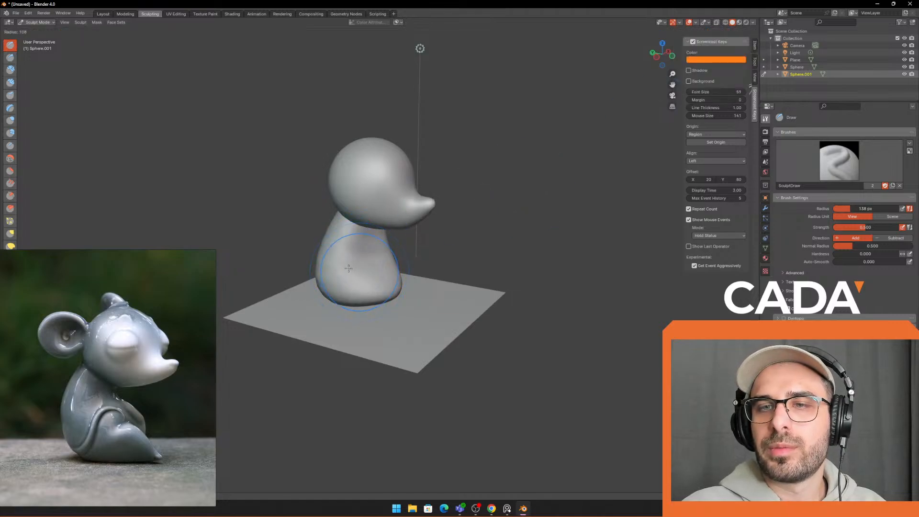
click(378, 265)
key(f)
mouse_move(407, 260)
middle_down()
mouse_move(341, 269)
mouse_move(409, 265)
mouse_move(363, 236)
mouse_move(345, 284)
middle_up()
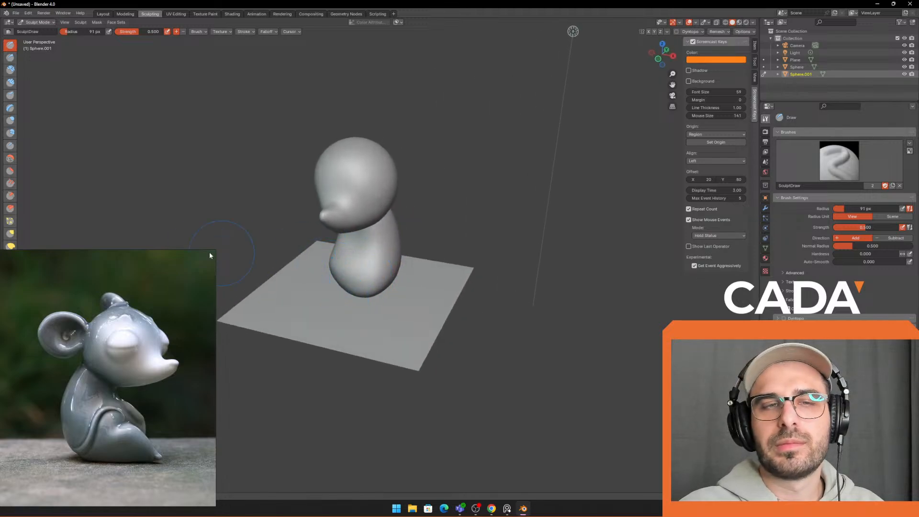
Step: Return to the Grab brush and pull the body's lower belly forward, reducing the radius to 128 px
key(g)
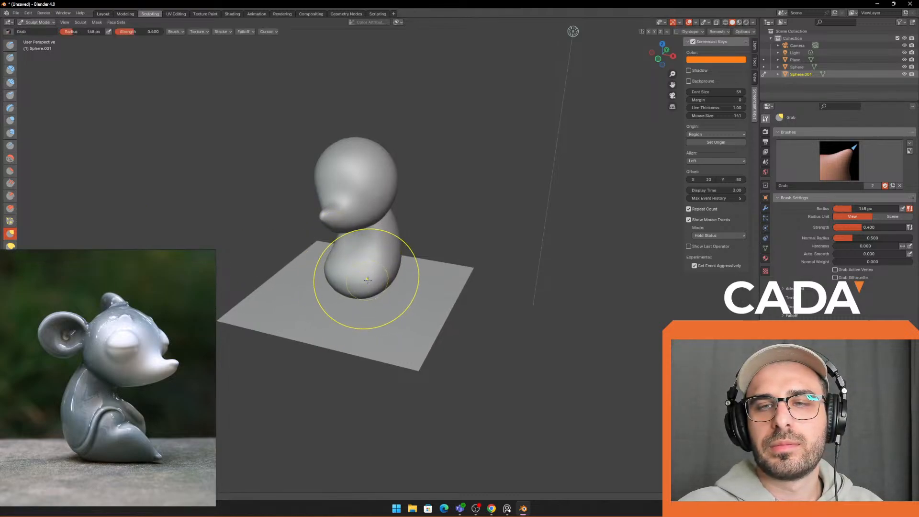
mouse_move(385, 278)
middle_down()
mouse_move(476, 257)
mouse_move(389, 259)
mouse_move(374, 294)
mouse_move(337, 314)
middle_up()
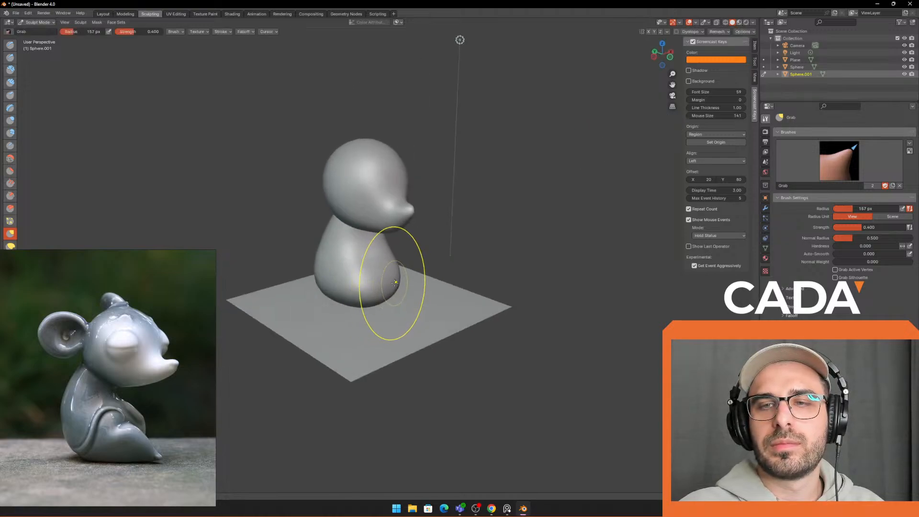
key(f)
click(442, 285)
middle_drag(392, 284, 468, 267)
key(f)
click(381, 287)
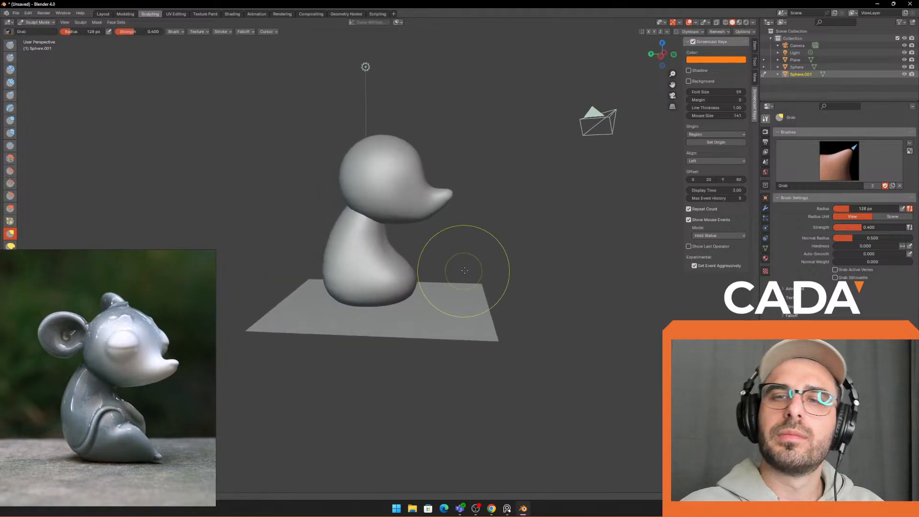
Step: Set the Grab brush to 149 px and refine the curve between the body's chest and belly
middle_drag(558, 240, 534, 186)
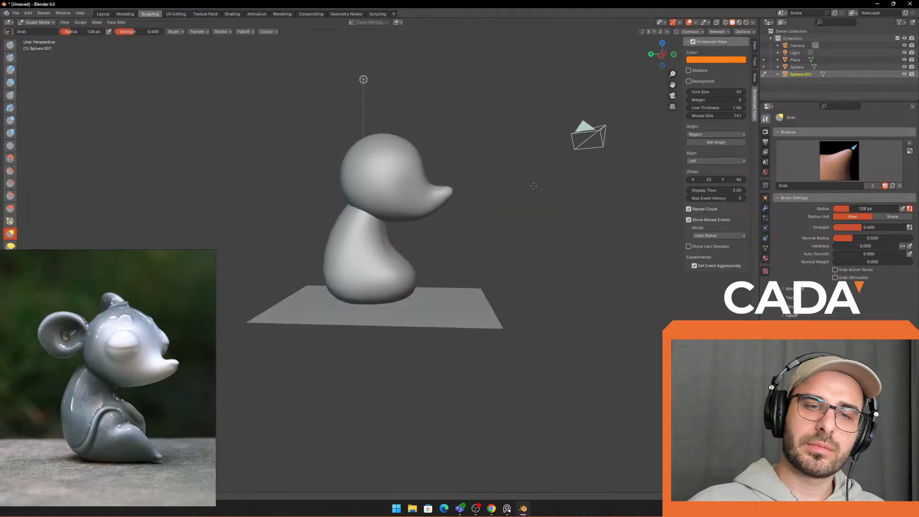
scroll(441, 215, up, 1)
scroll(436, 211, up, 1)
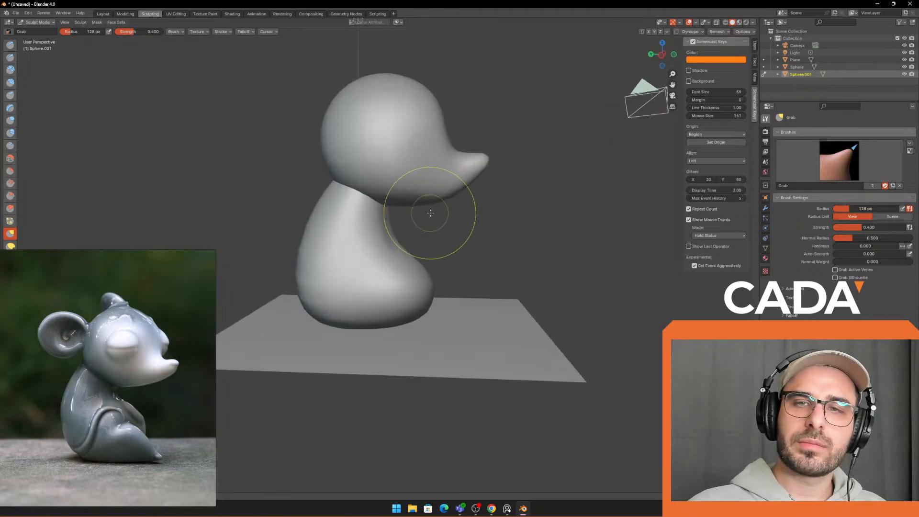
key(f)
click(416, 227)
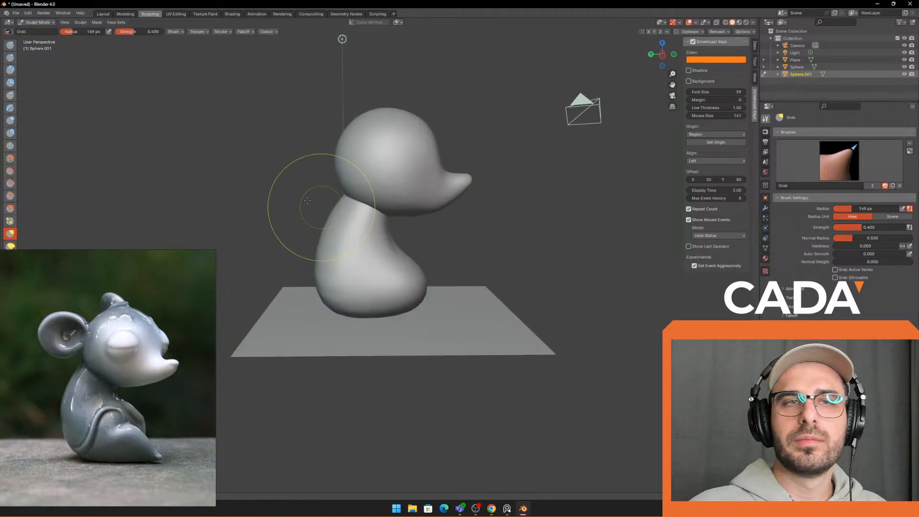
Step: In the Layout workspace, select the head and lower it along Z onto the body, to about 2.78 m
click(106, 15)
click(397, 191)
mouse_move(405, 192)
middle_down()
mouse_move(383, 209)
mouse_move(426, 197)
mouse_move(420, 186)
middle_up()
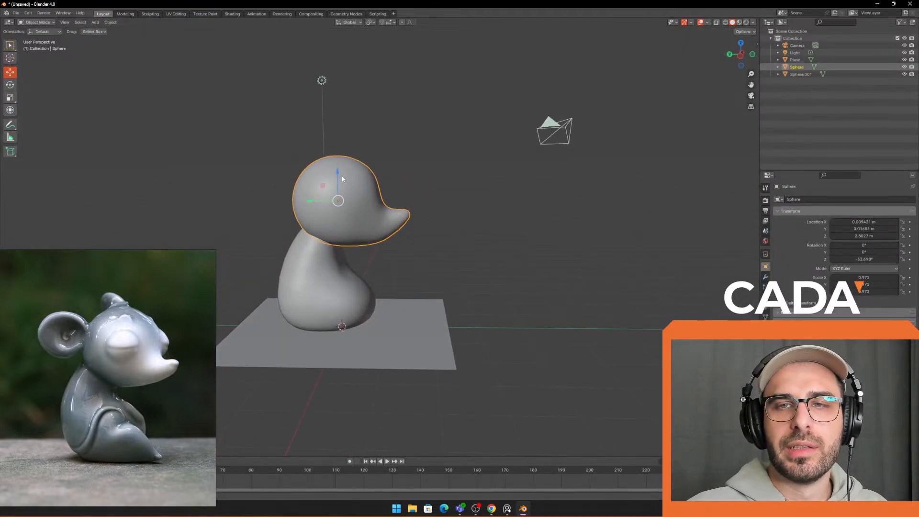
mouse_move(342, 179)
mouse_down()
mouse_move(338, 186)
mouse_move(338, 176)
mouse_up()
middle_drag(338, 178, 371, 203)
scroll(372, 203, up, 1)
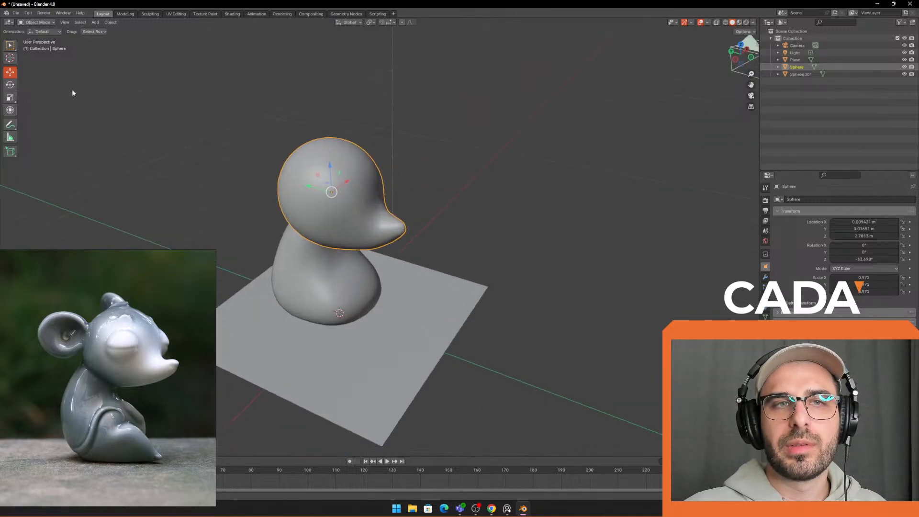
Step: Rotate the head about its Z axis to about -52.5° to align the snout with the front of the body
drag(340, 212, 383, 216)
middle_drag(383, 216, 453, 205)
click(459, 214)
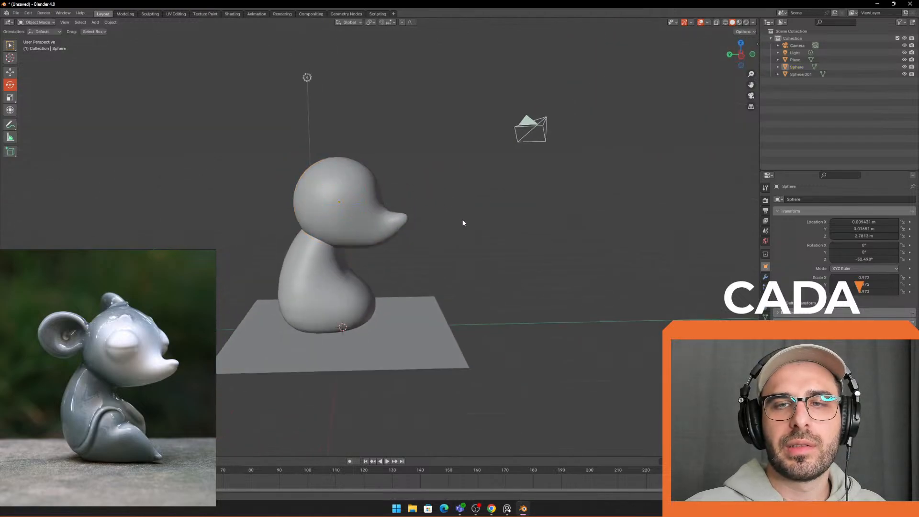
scroll(476, 216, up, 2)
click(391, 263)
click(417, 206)
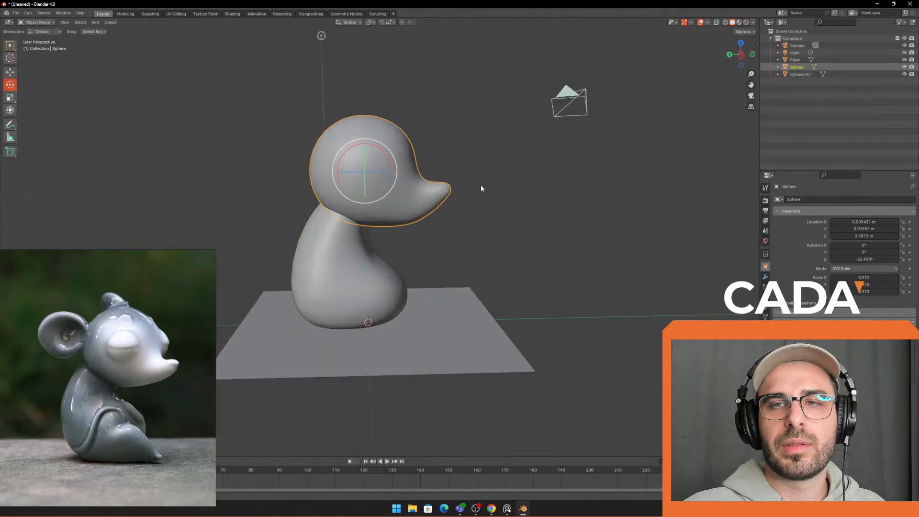
middle_drag(480, 185, 379, 183)
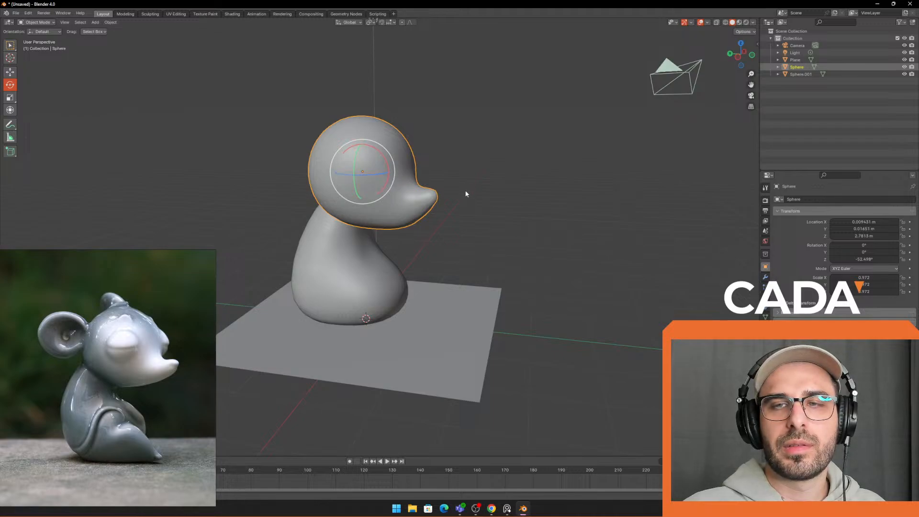
middle_drag(468, 195, 411, 201)
click(411, 201)
click(373, 184)
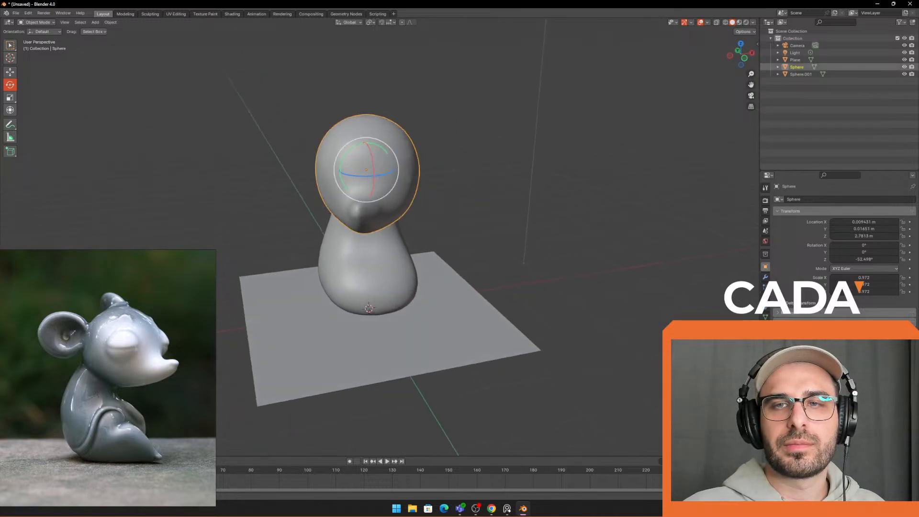
drag(364, 176, 367, 179)
Step: Select the body and open it in the Sculpting workspace
click(453, 254)
scroll(409, 242, up, 1)
shift+middle_drag(381, 281, 524, 244)
click(409, 241)
click(524, 244)
scroll(468, 200, down, 2)
middle_drag(468, 201, 387, 200)
scroll(431, 221, up, 1)
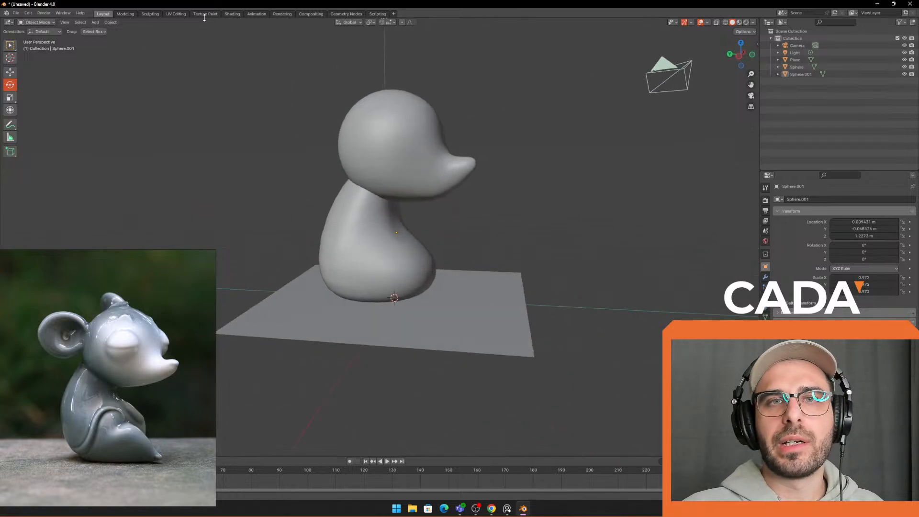
click(150, 13)
scroll(402, 282, up, 2)
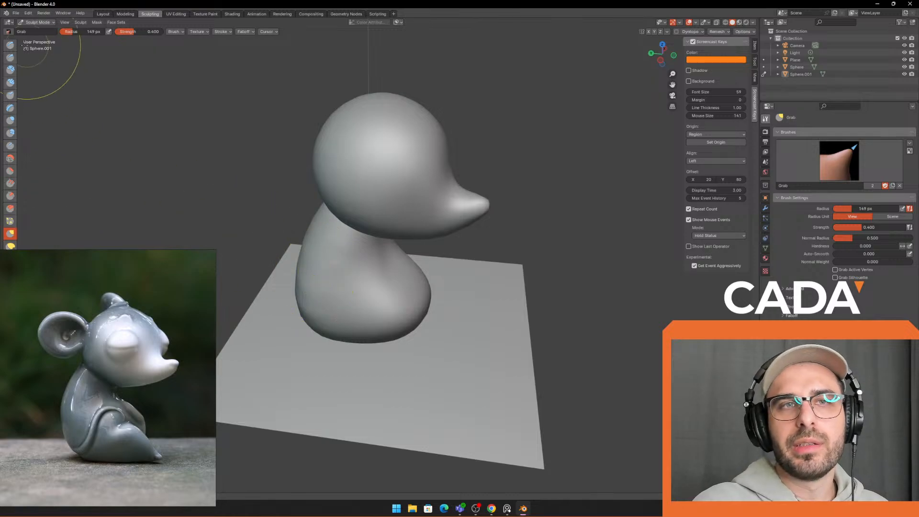
Step: With the Draw brush at a 150 px radius, build up volume on the body's lower side, checking it from all around
click(10, 45)
key(f)
click(371, 323)
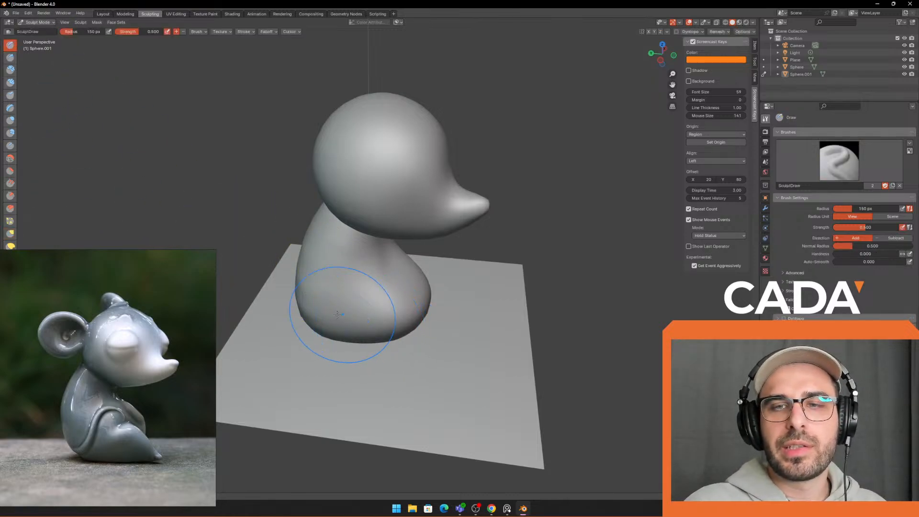
drag(344, 313, 349, 302)
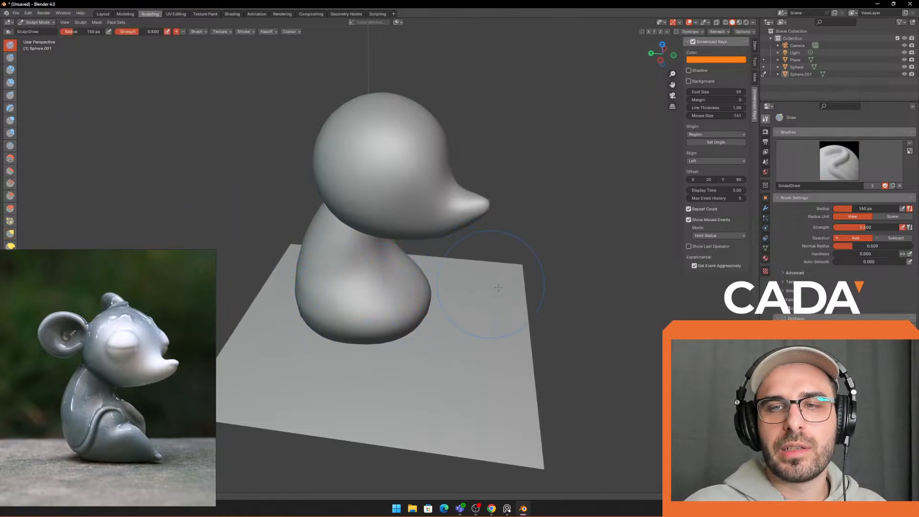
middle_drag(453, 272, 370, 313)
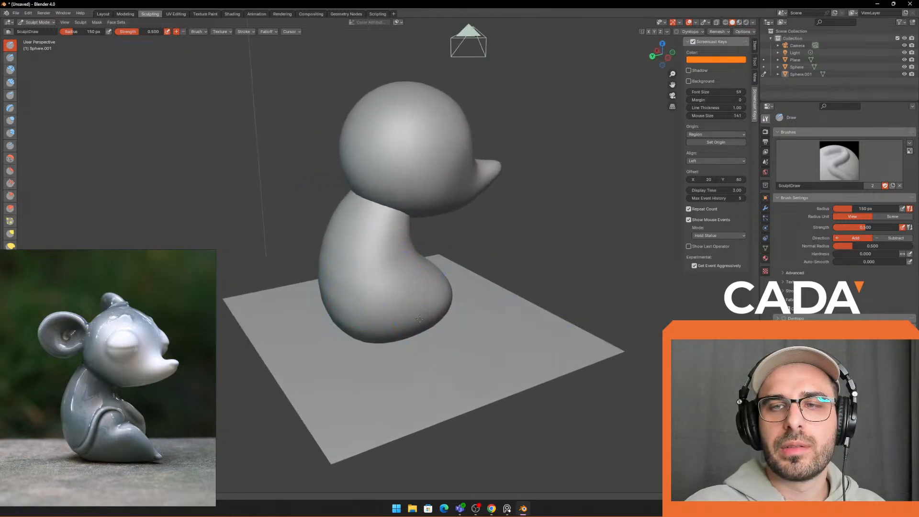
middle_drag(440, 305, 496, 286)
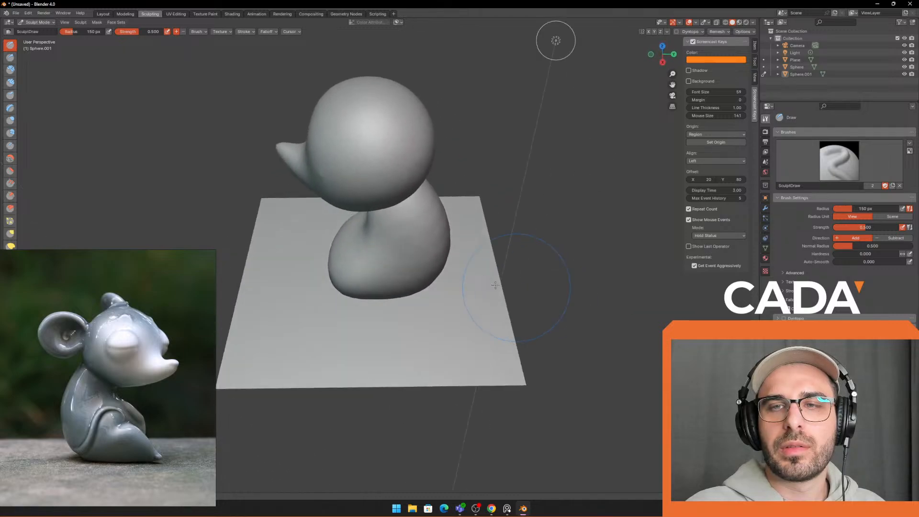
middle_drag(444, 264, 431, 293)
middle_drag(418, 237, 434, 215)
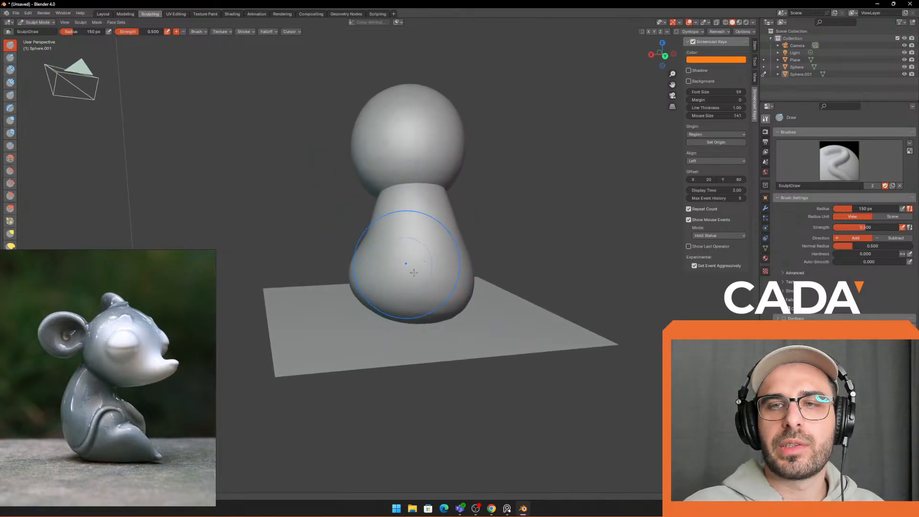
middle_drag(413, 272, 399, 219)
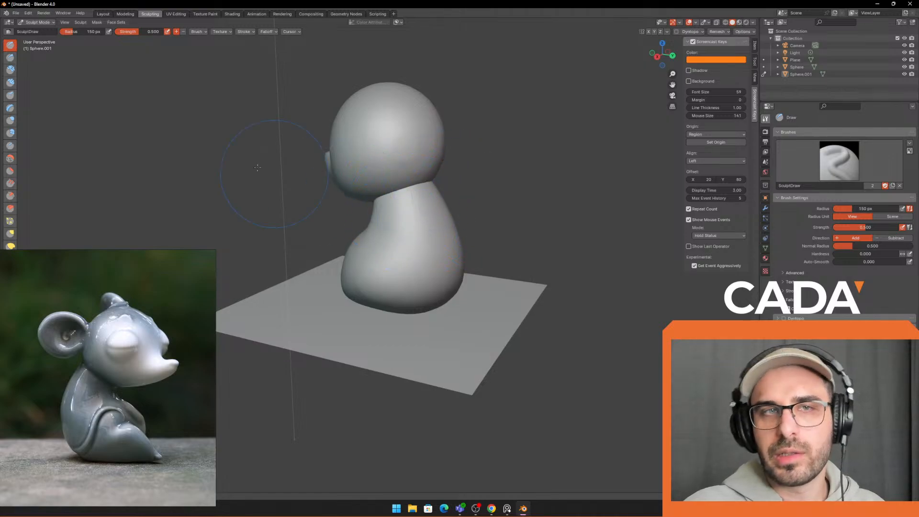
Step: Switch to the Grab brush, set its radius to 206 px and adjust the body's upper back below the head
click(10, 234)
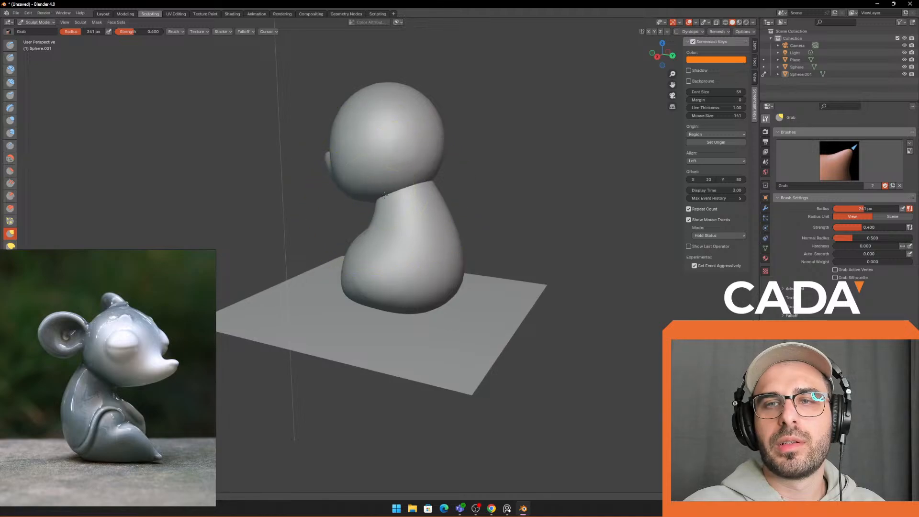
middle_drag(384, 196, 431, 191)
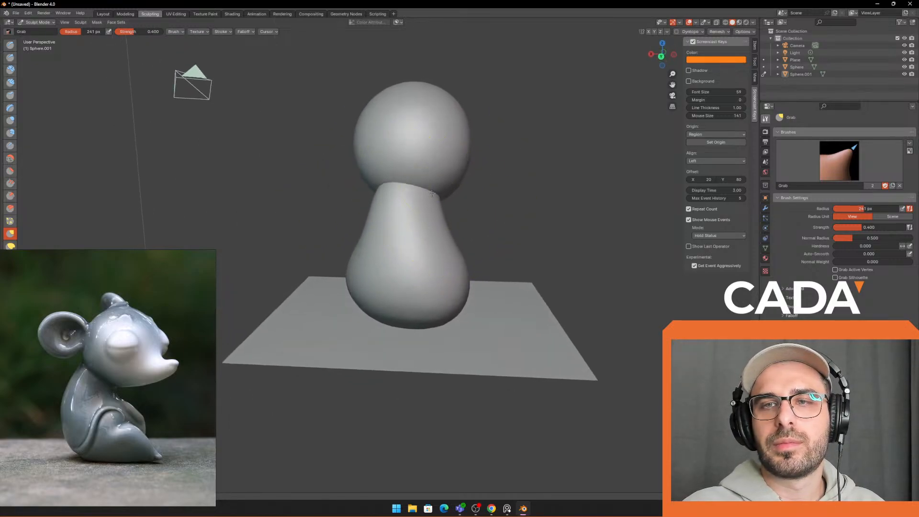
key(f)
click(427, 230)
drag(428, 230, 452, 229)
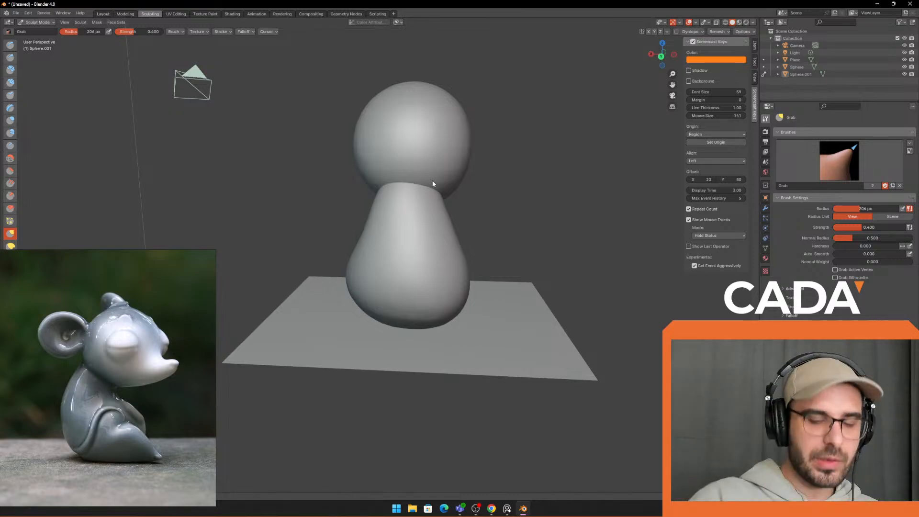
middle_drag(370, 256, 349, 287)
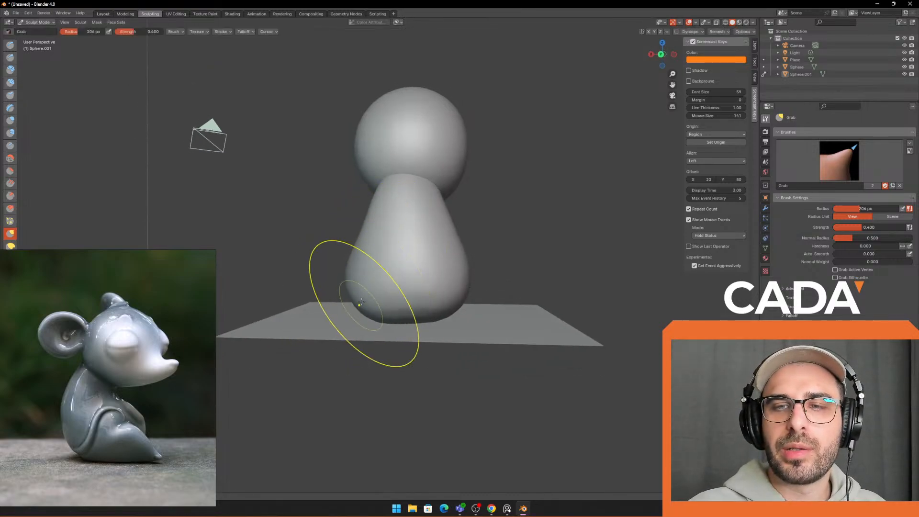
mouse_move(421, 308)
middle_down()
mouse_move(421, 298)
mouse_move(477, 287)
mouse_move(470, 207)
mouse_move(405, 202)
middle_up()
Step: Reduce the Grab brush to 179 px and refine the body's neck and chest beneath the head
key(f)
click(451, 220)
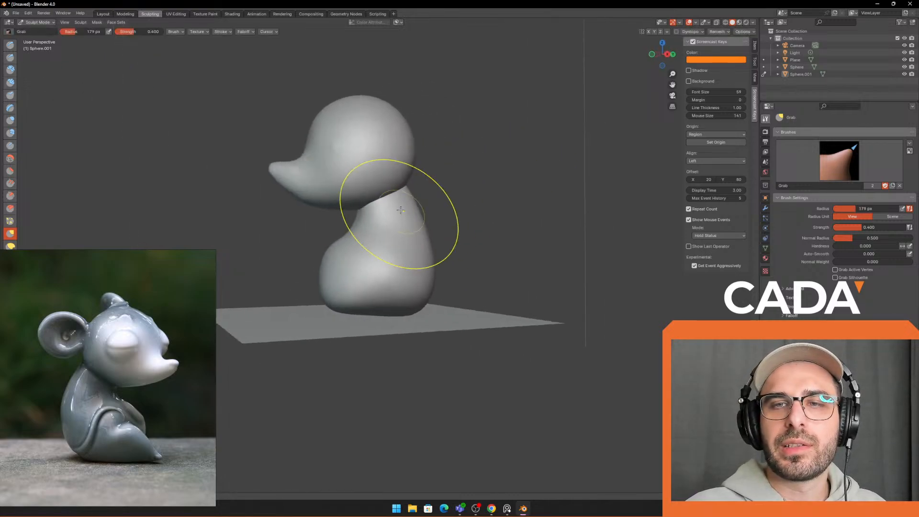
middle_drag(382, 195, 405, 195)
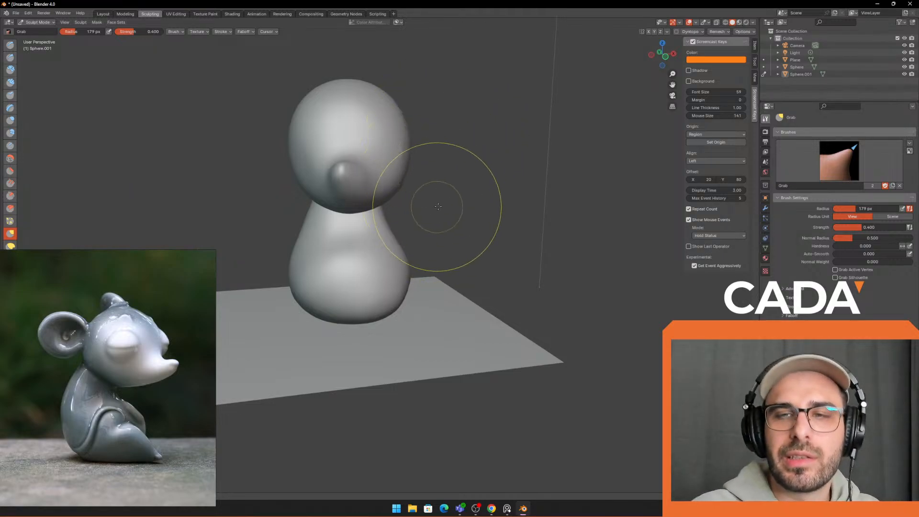
middle_drag(431, 207, 477, 201)
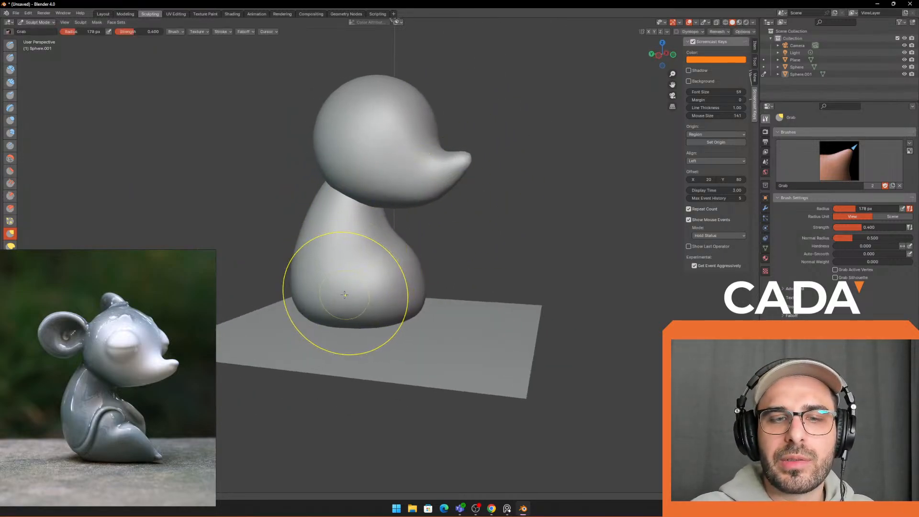
mouse_move(339, 318)
middle_down()
mouse_move(321, 365)
mouse_move(325, 314)
mouse_move(370, 292)
middle_up()
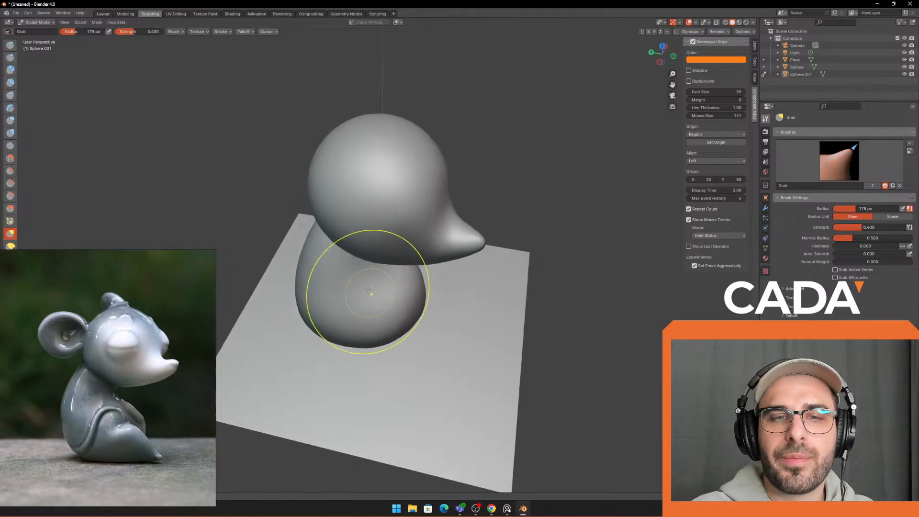
Step: Enlarge the Grab brush to 215 px, then set it to 209 px, and even out the body's flanks and belly
key(f)
click(435, 287)
middle_drag(330, 256, 447, 225)
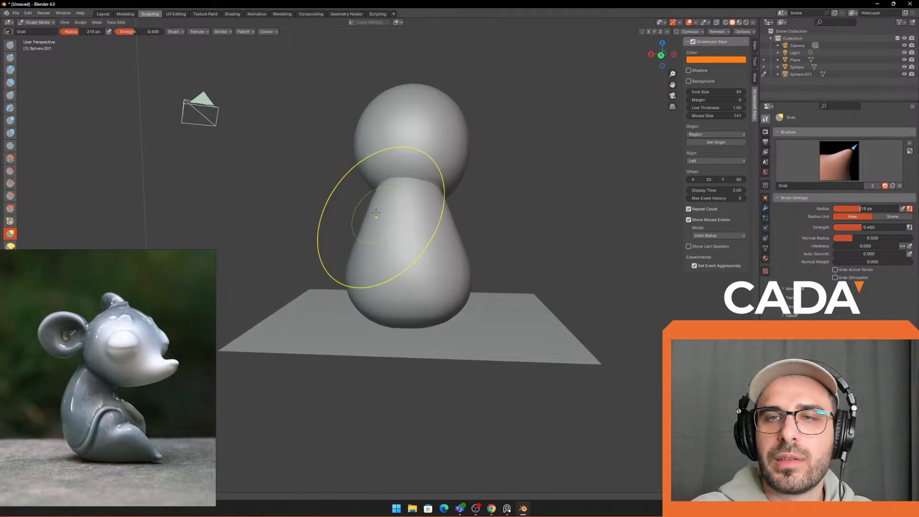
middle_drag(444, 205, 350, 216)
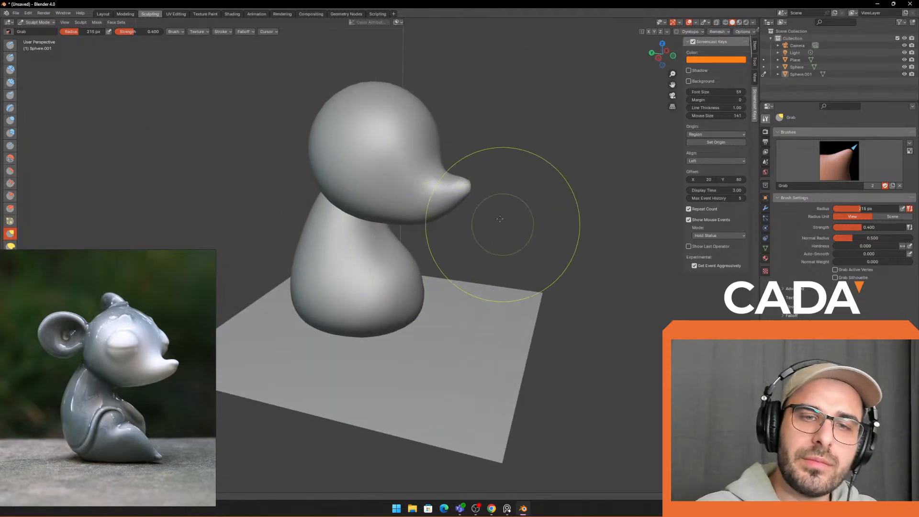
key(KP_1)
middle_drag(517, 220, 421, 205)
mouse_move(414, 291)
middle_down()
mouse_move(398, 308)
mouse_move(373, 267)
mouse_move(391, 314)
mouse_move(369, 329)
middle_up()
key(f)
click(452, 285)
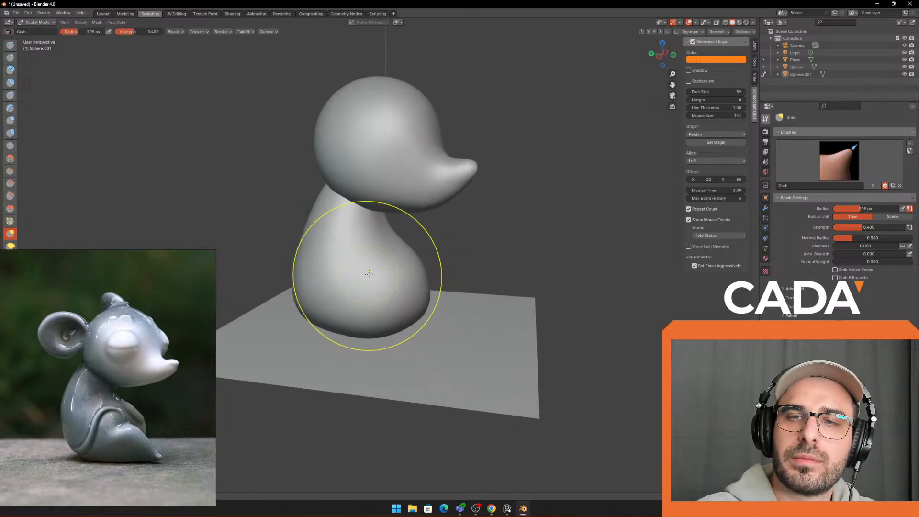
key(f)
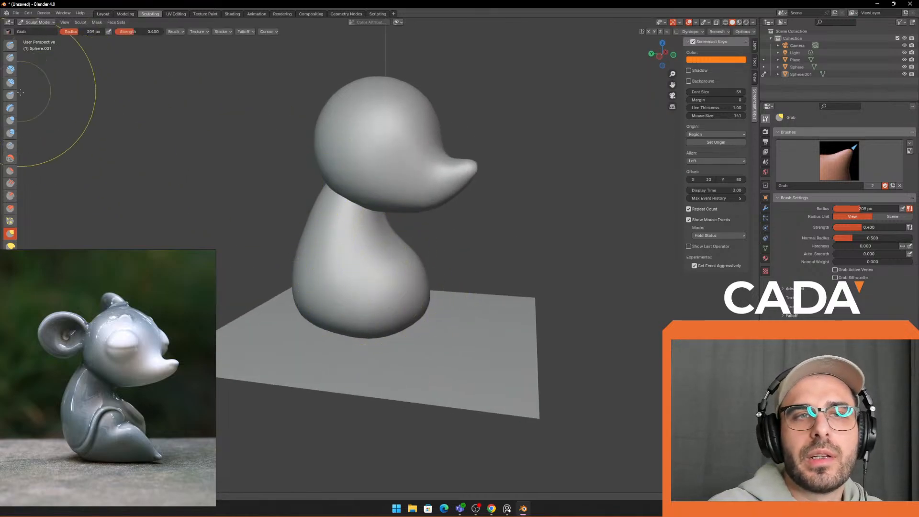
Step: Switch to the Draw Sharp brush at a 54 px radius and carve a crease between the torso and the belly
click(11, 58)
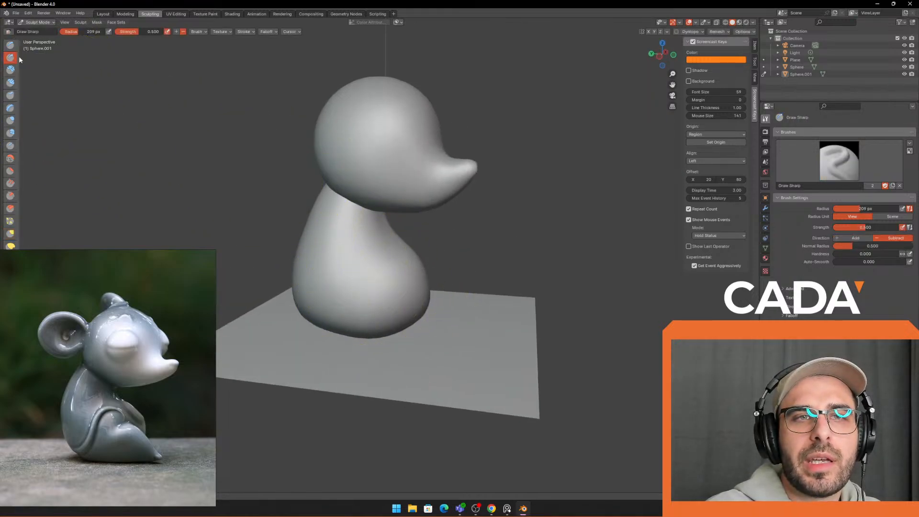
click(337, 290)
key(f)
click(376, 246)
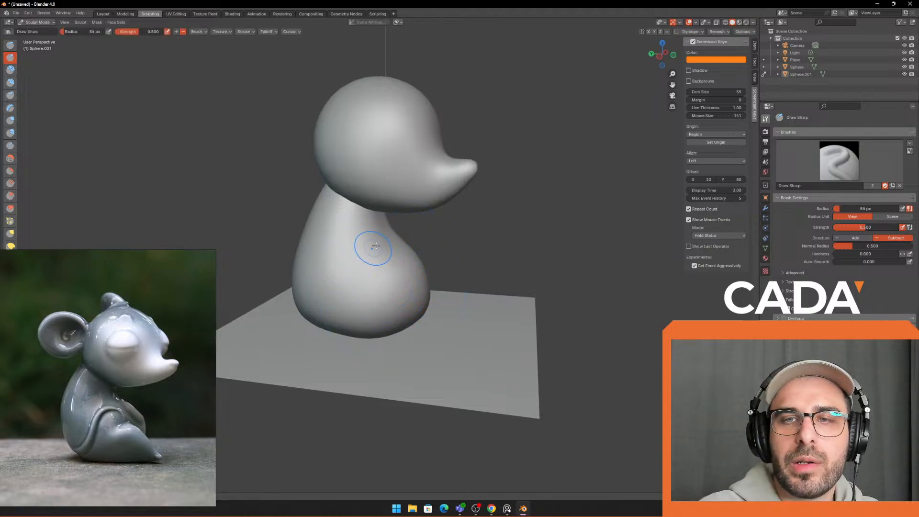
drag(386, 236, 351, 268)
mouse_move(351, 267)
middle_down()
mouse_move(280, 285)
mouse_move(405, 263)
mouse_move(317, 274)
middle_up()
mouse_move(414, 243)
middle_down()
mouse_move(383, 239)
mouse_move(440, 223)
mouse_move(544, 125)
middle_up()
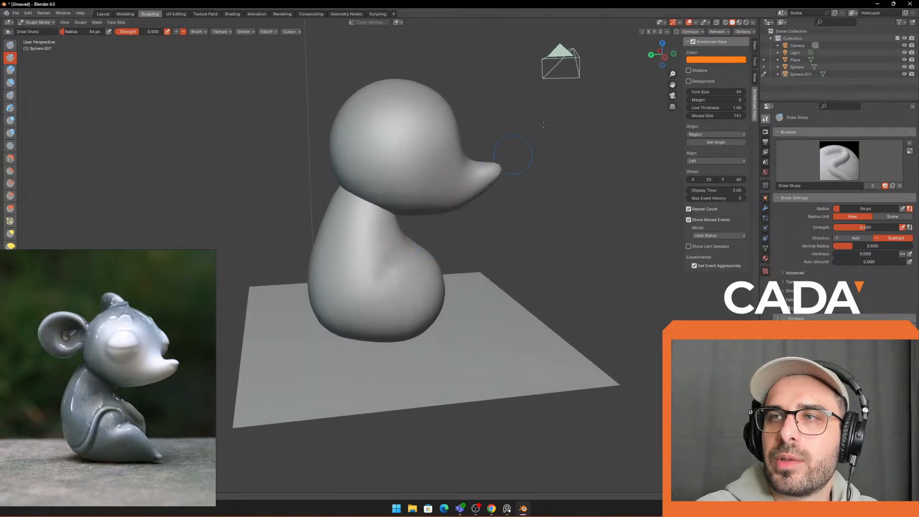
Step: Remesh the body, then set the Draw Sharp radius to 104 px and carve the crease across the front above the belly
click(728, 32)
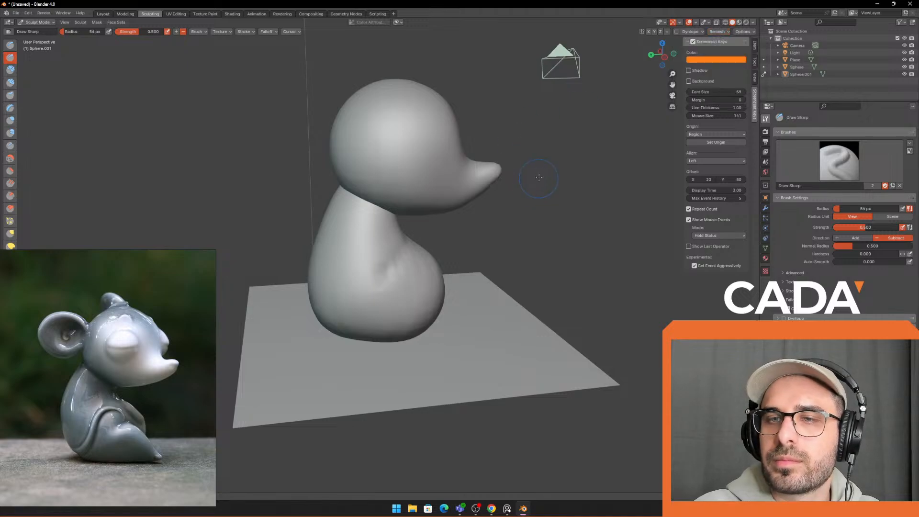
middle_drag(536, 180, 486, 207)
key(f)
click(389, 273)
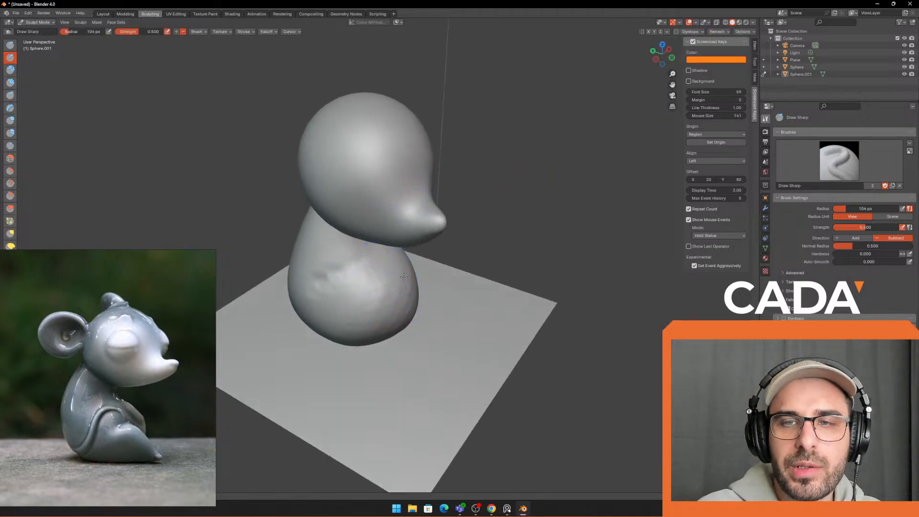
drag(316, 284, 397, 254)
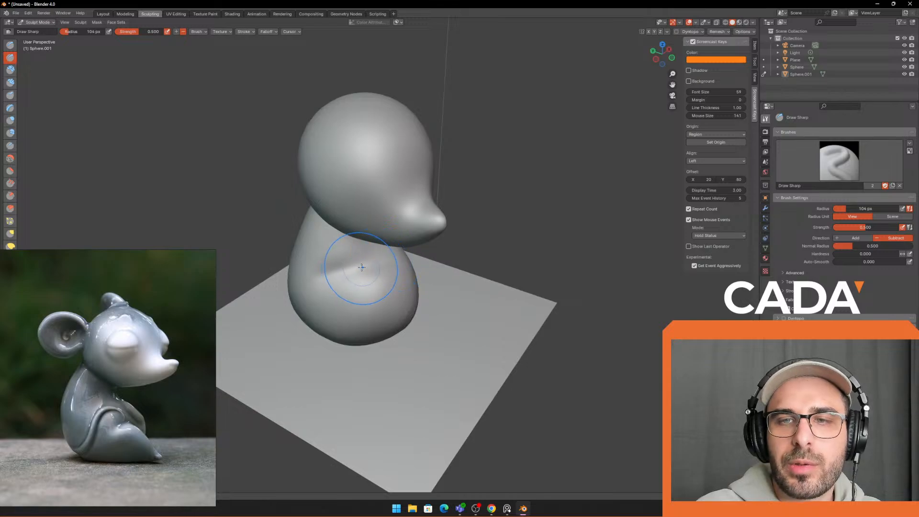
Step: Reduce the Draw Sharp radius to 68 px and refine the crease around both sides of the body
key(f)
click(341, 266)
mouse_move(338, 274)
middle_down()
mouse_move(349, 258)
mouse_move(315, 259)
mouse_move(330, 224)
middle_up()
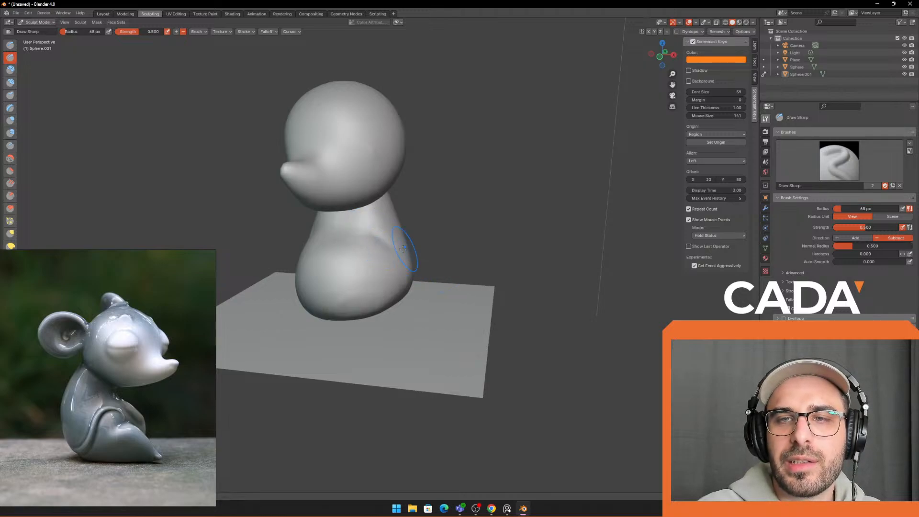
middle_drag(404, 248, 545, 231)
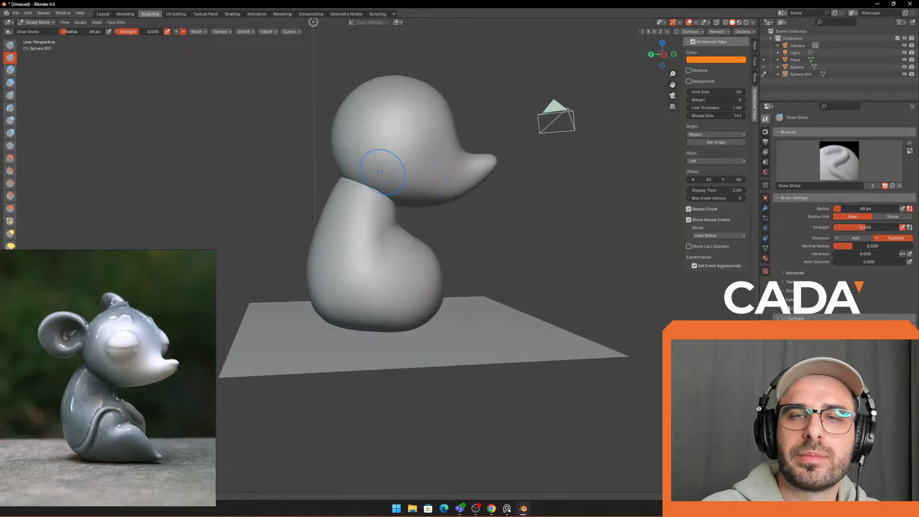
Step: Switch to the Grab brush and set its radius to 219 px, then 241 px, for shaping the back
click(9, 233)
key(f)
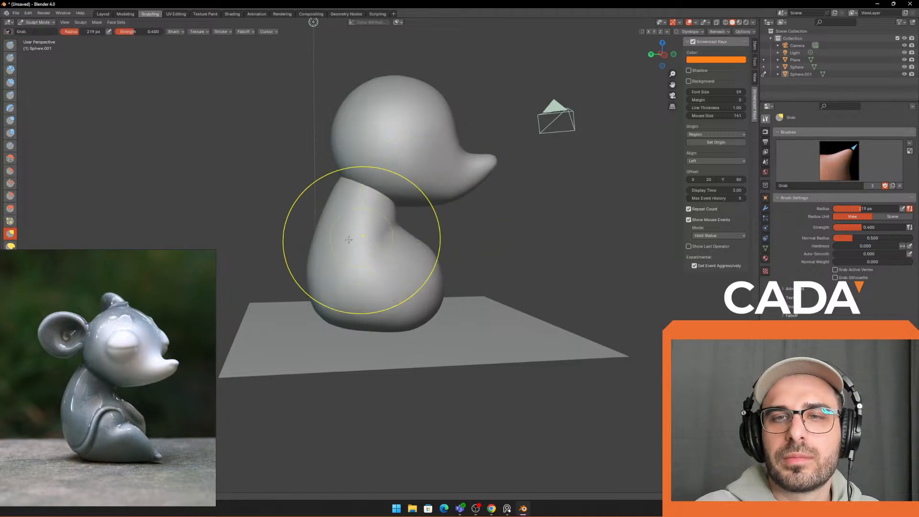
click(348, 240)
key(f)
click(324, 241)
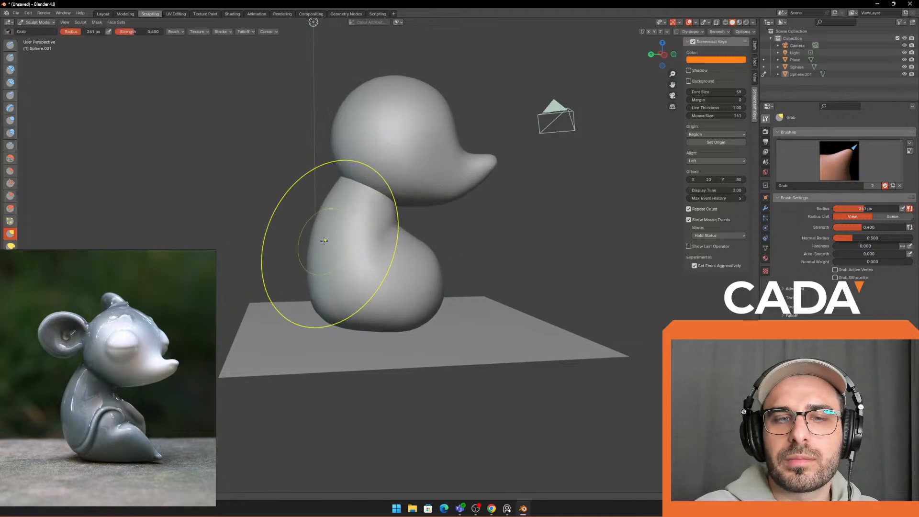
Step: Reduce the Grab radius to 197 px, 182 px and finally 179 px, and round out the body's upper back
key(f)
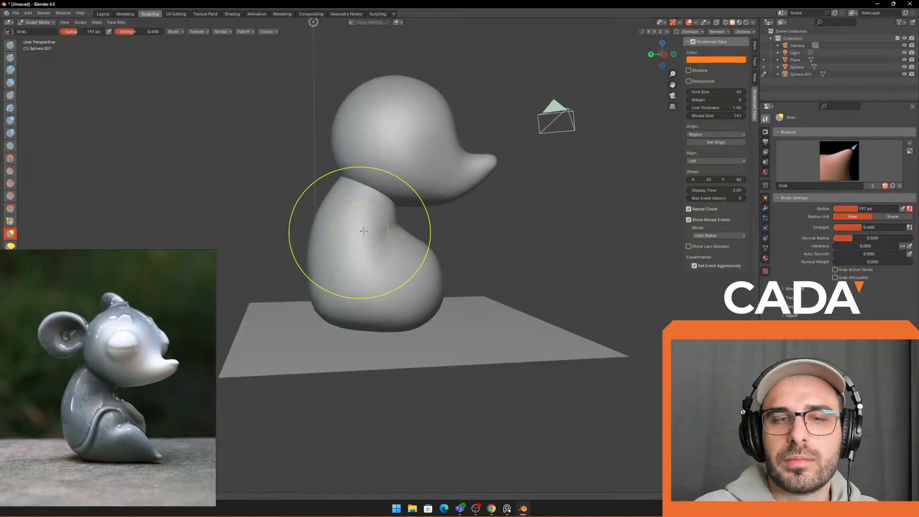
click(343, 196)
key(f)
click(334, 190)
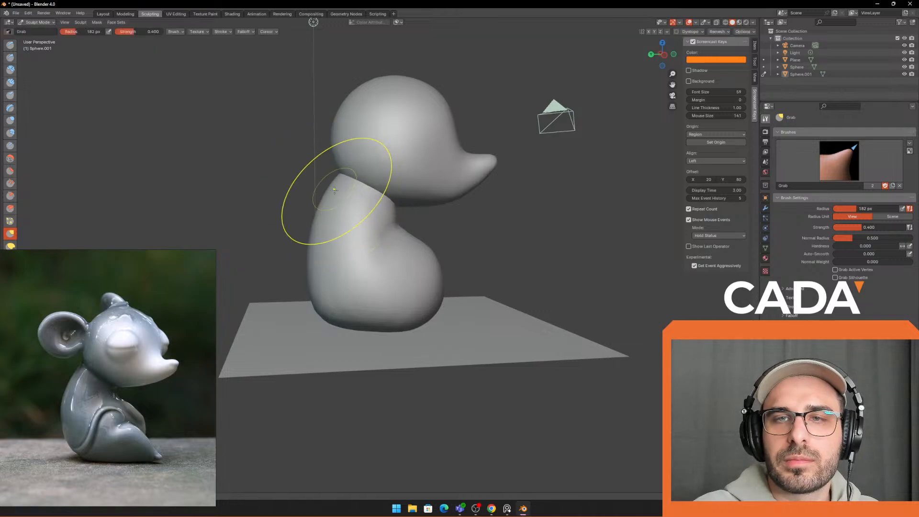
key(f)
click(302, 269)
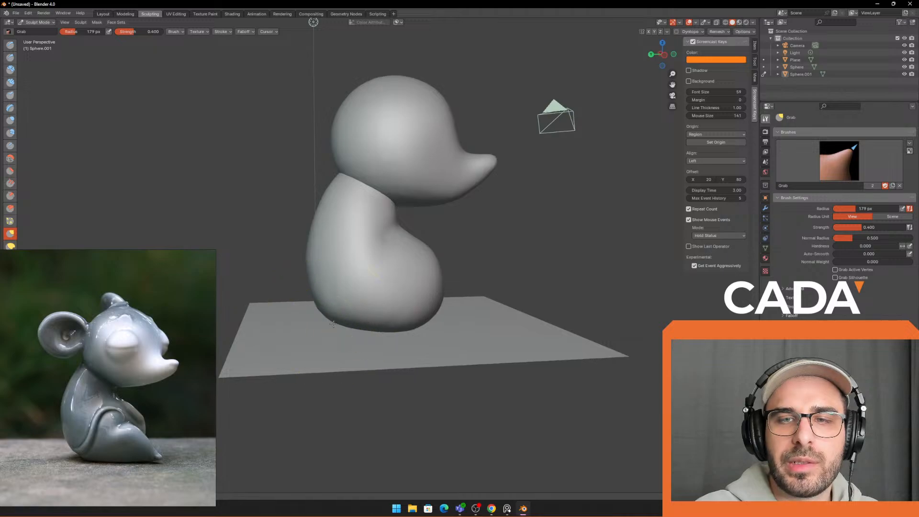
Step: Set the Grab radius to 145 px, then 213 px, and even out the lower edge of the body
middle_drag(334, 324, 320, 298)
key(f)
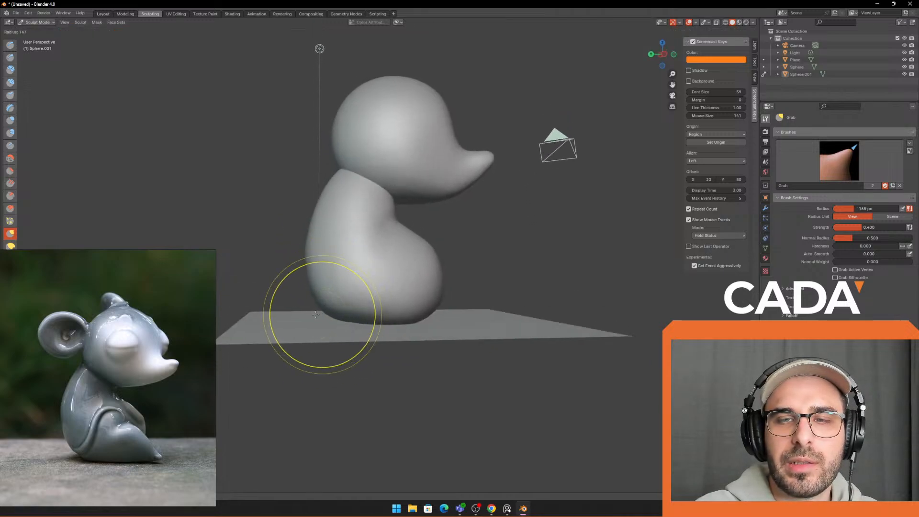
click(325, 309)
middle_drag(356, 301, 468, 283)
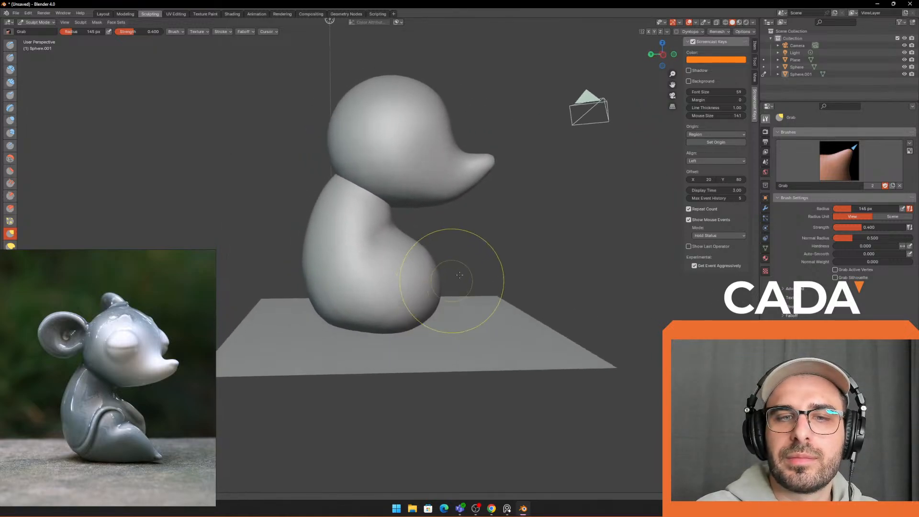
middle_drag(491, 234, 479, 254)
key(f)
click(475, 311)
drag(399, 302, 398, 314)
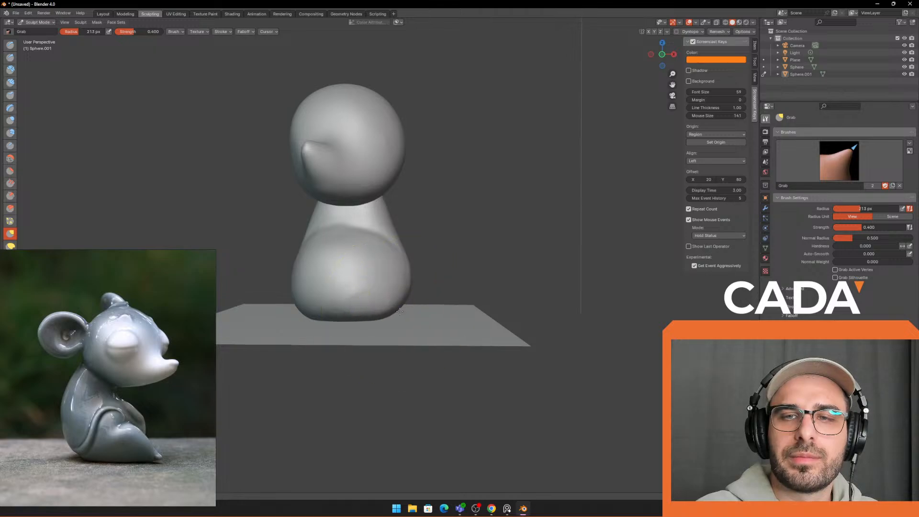
mouse_move(404, 297)
middle_down()
mouse_move(359, 288)
mouse_move(401, 303)
mouse_move(503, 293)
mouse_move(335, 131)
middle_up()
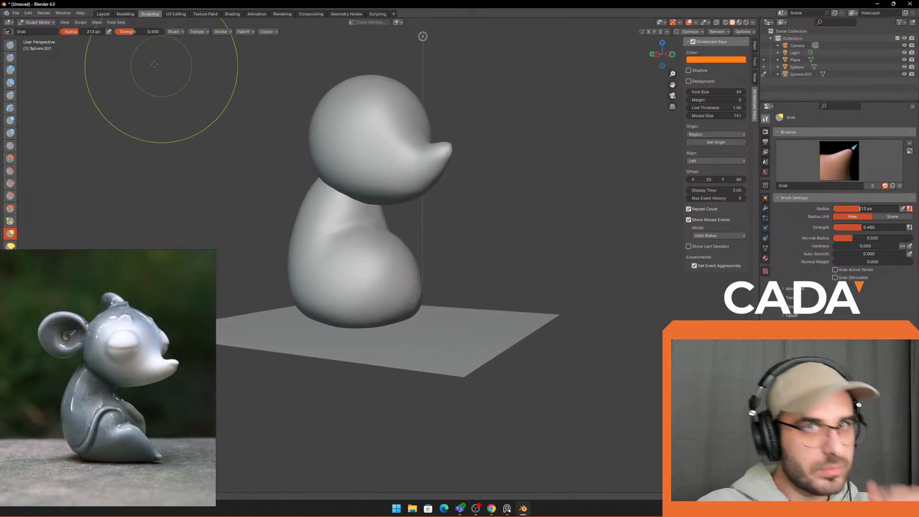
Step: Switch to the Layout workspace and compare the head and body proportions with the reference photo
click(104, 14)
middle_drag(256, 91, 424, 194)
scroll(403, 189, up, 3)
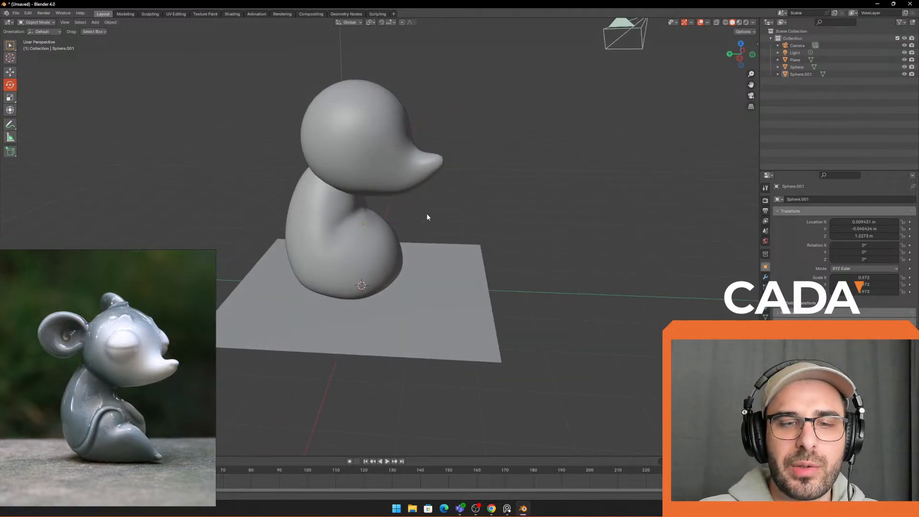
middle_drag(427, 217, 280, 294)
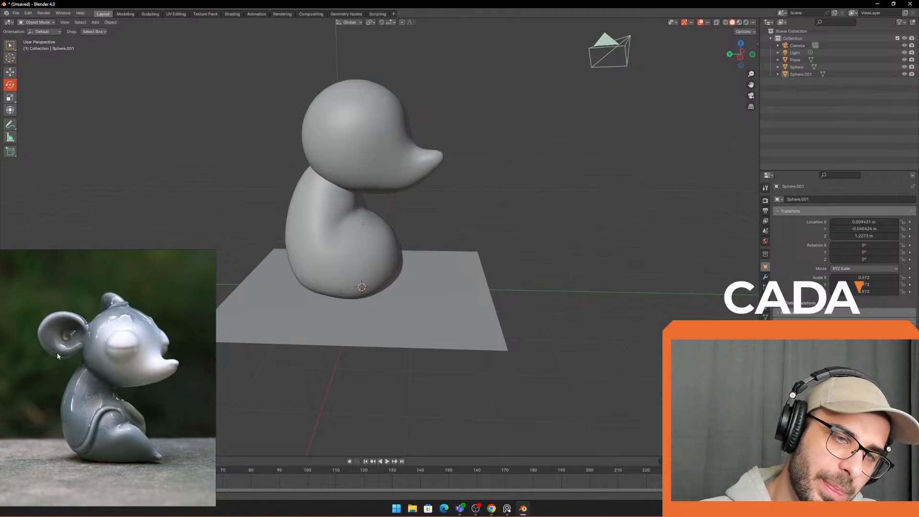
middle_drag(379, 259, 384, 246)
click(384, 246)
scroll(487, 231, up, 1)
click(494, 215)
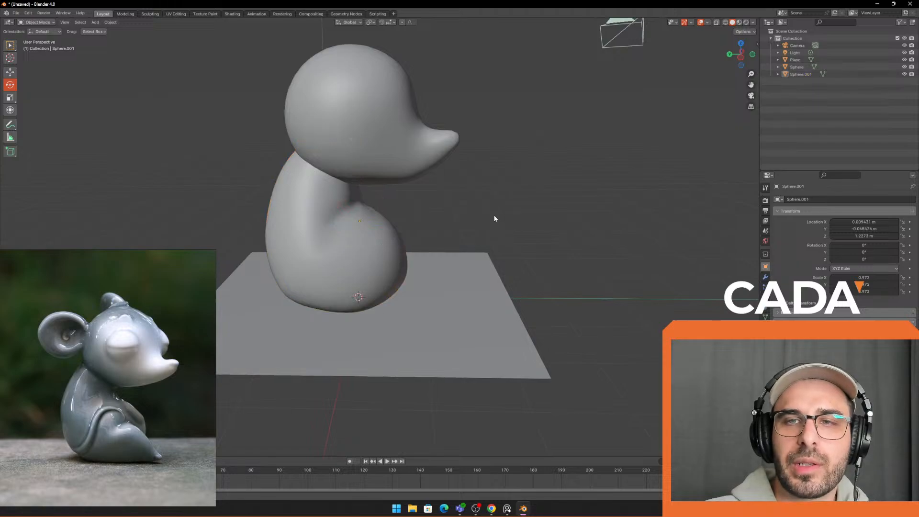
scroll(495, 215, down, 2)
middle_drag(481, 221, 496, 211)
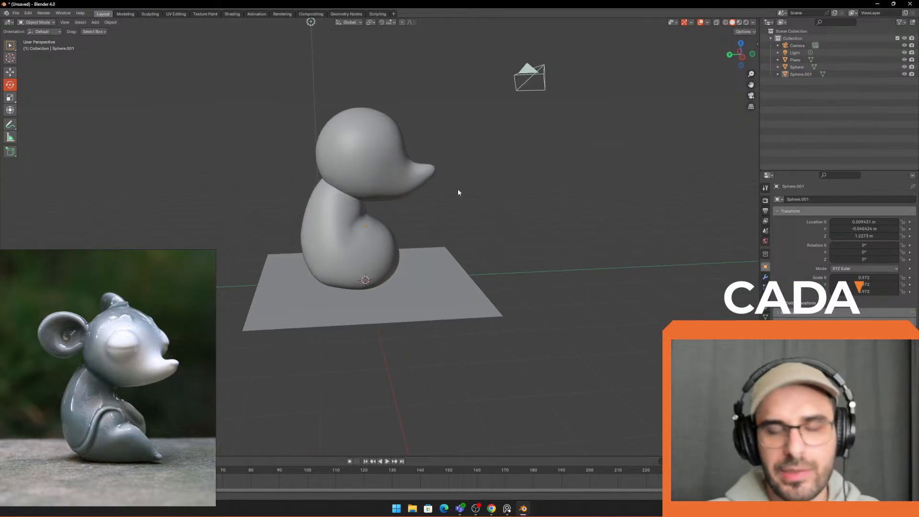
Step: Duplicate the body and place the copy in front of the belly, scaled to 0.778
click(95, 23)
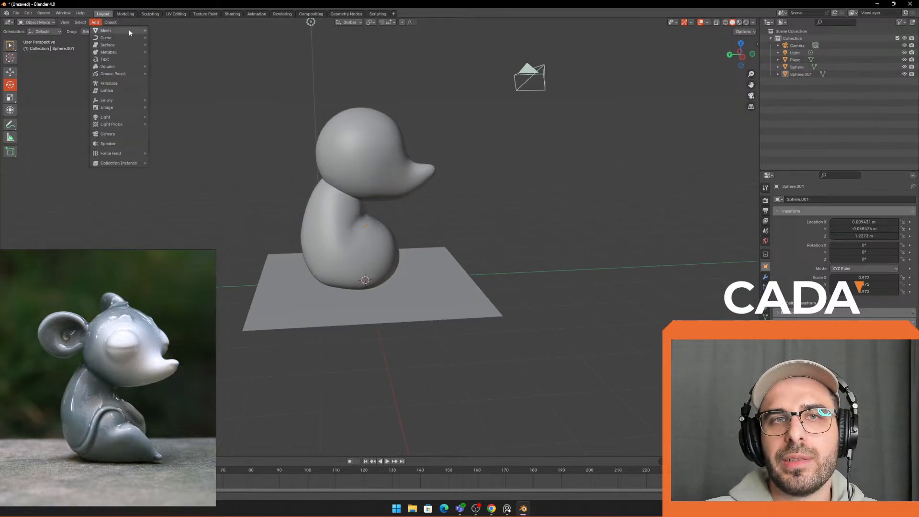
click(392, 240)
scroll(393, 232, up, 2)
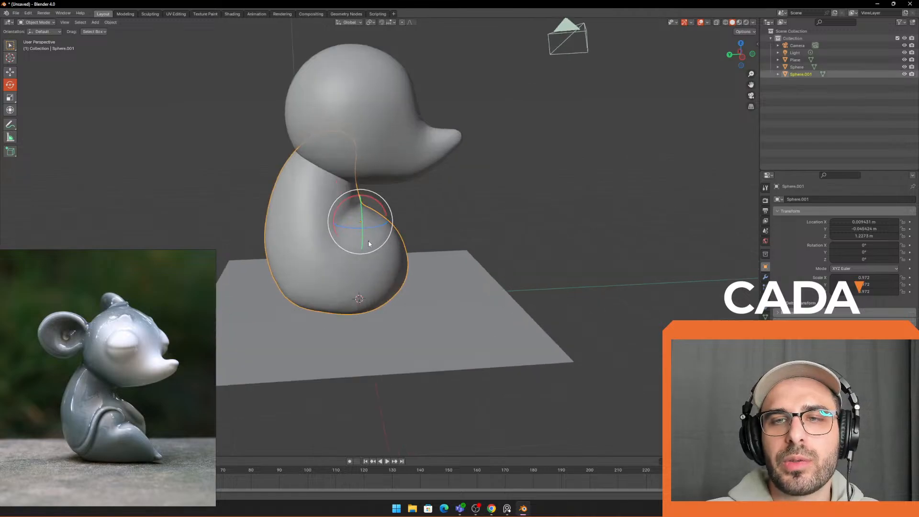
key(shift+d)
click(530, 272)
key(s)
click(514, 256)
scroll(505, 259, up, 1)
middle_drag(539, 249, 530, 324)
Step: Try to fit the copy as a leg beside the belly by rotating it and scaling it to 0.446, then delete it
key(r)
key(r)
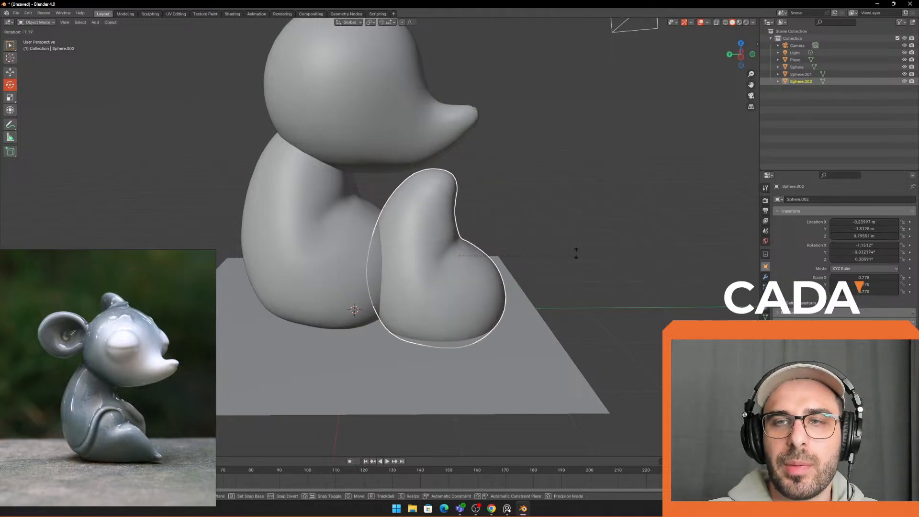
click(443, 308)
middle_drag(541, 288, 550, 238)
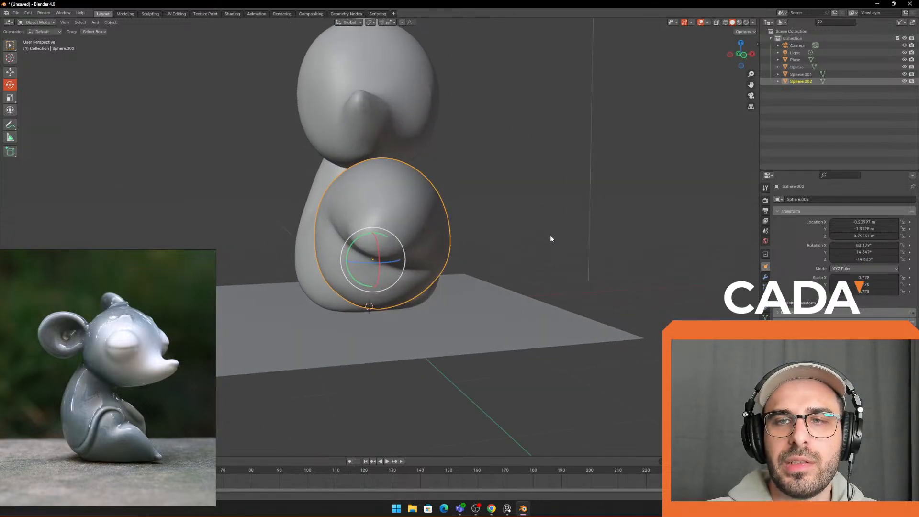
key(r)
click(411, 303)
middle_drag(411, 303, 498, 280)
key(g)
click(453, 284)
key(s)
click(476, 282)
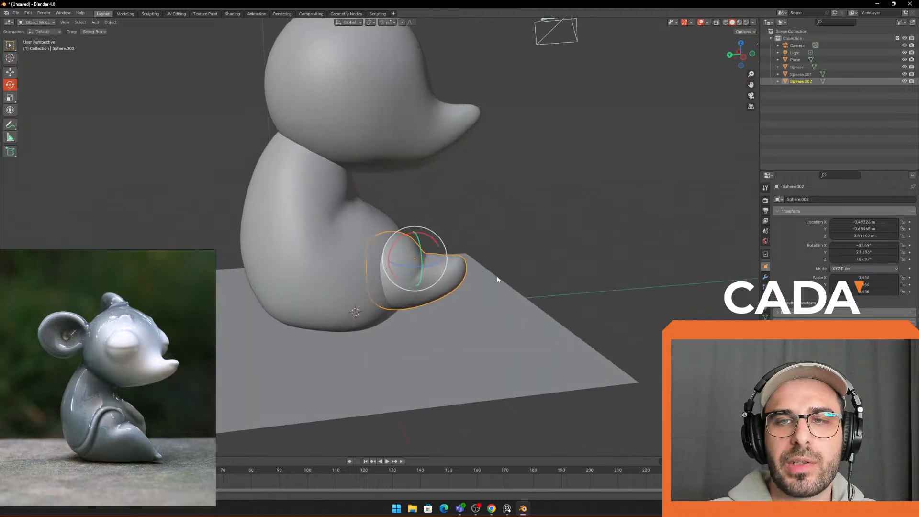
key(Delete)
Step: Duplicate the body again and shrink the upright copy in front of the belly
click(353, 254)
key(shift+d)
click(443, 256)
key(s)
click(477, 263)
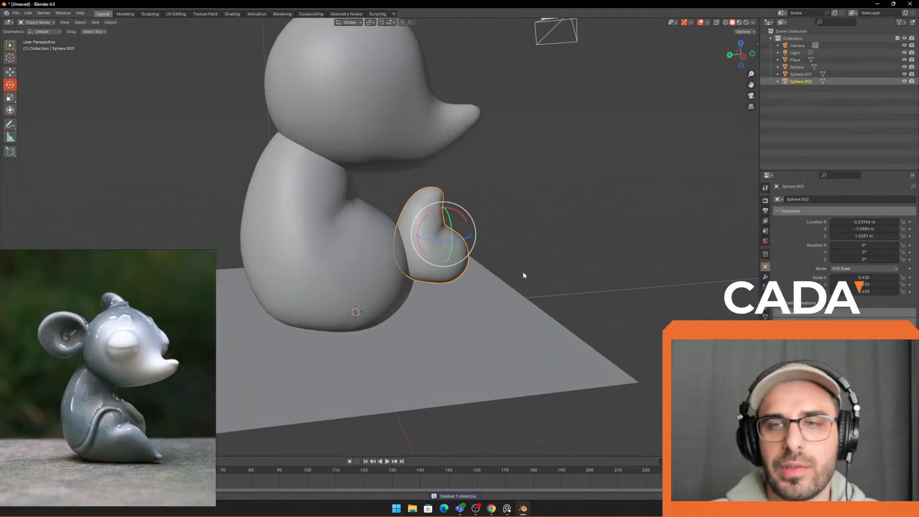
Step: Try the upright copy as a leg against the side of the belly, scaled to 0.444, then delete it
key(g)
mouse_move(524, 272)
middle_down()
mouse_move(487, 273)
mouse_move(538, 279)
middle_up()
click(461, 285)
key(g)
click(517, 295)
key(s)
click(528, 285)
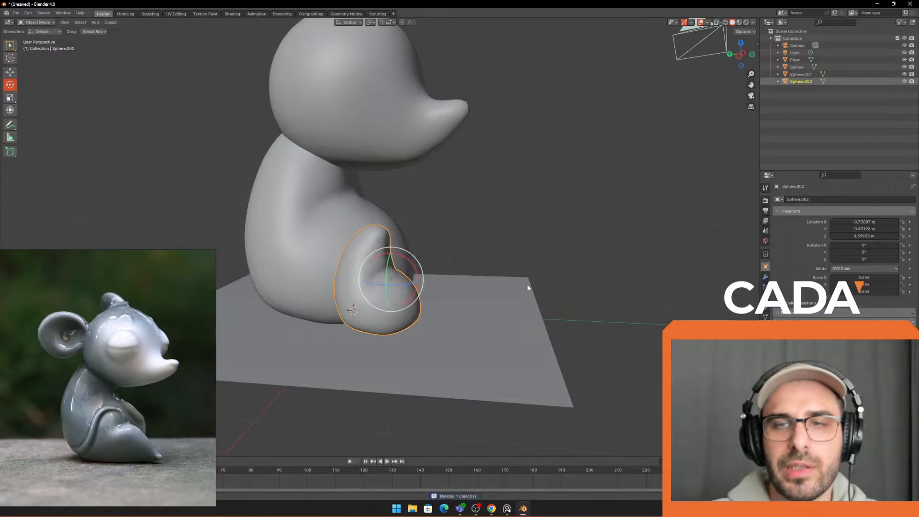
key(ctrl+z)
key(Delete)
Step: Duplicate the body in front of the belly and rotate the copy so its narrow end points downward
click(343, 251)
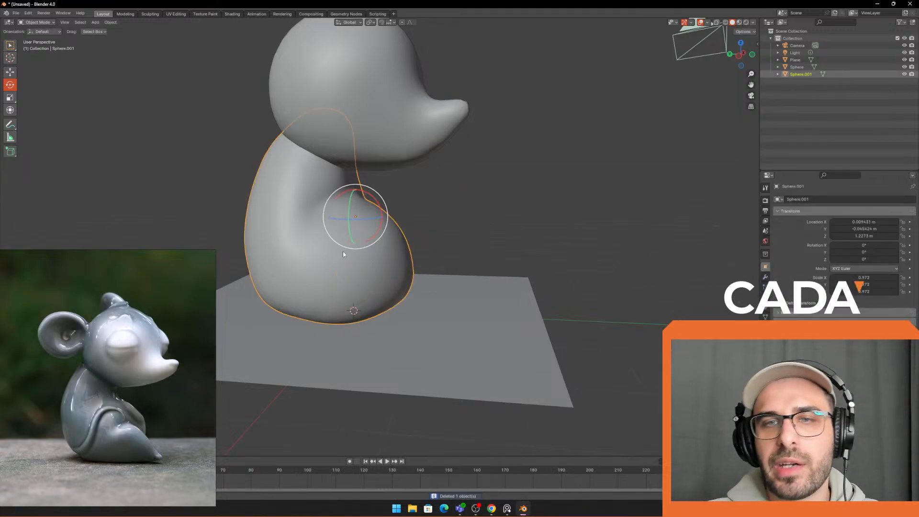
middle_drag(438, 262, 468, 263)
key(shift+d)
click(573, 284)
key(r)
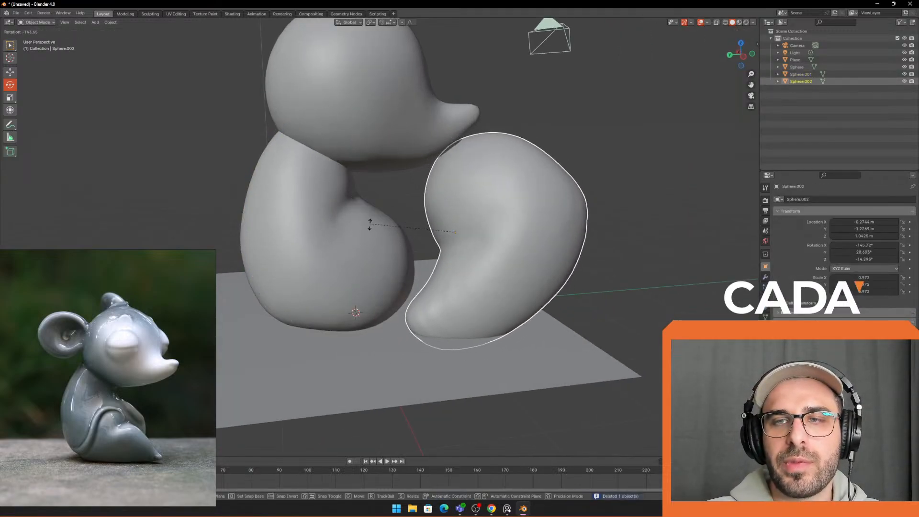
click(551, 261)
Step: Rotate the copy until its narrow end points forward like a foot, and scale it to 0.539
middle_drag(550, 261, 513, 262)
middle_drag(569, 209, 530, 230)
key(r)
click(536, 239)
key(s)
click(524, 261)
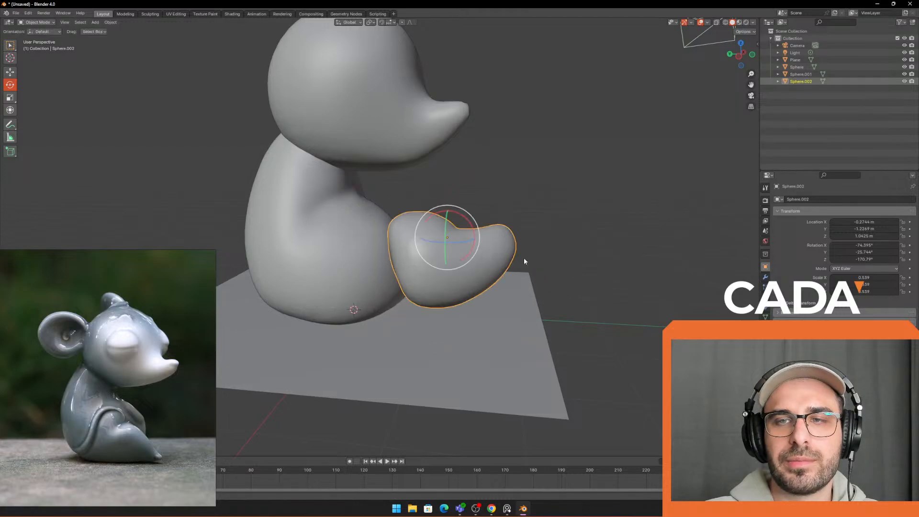
Step: Tilt the leg copy and move it back so its thick end sinks into the front of the belly
middle_drag(541, 271, 576, 245)
key(r)
click(572, 274)
key(g)
click(550, 297)
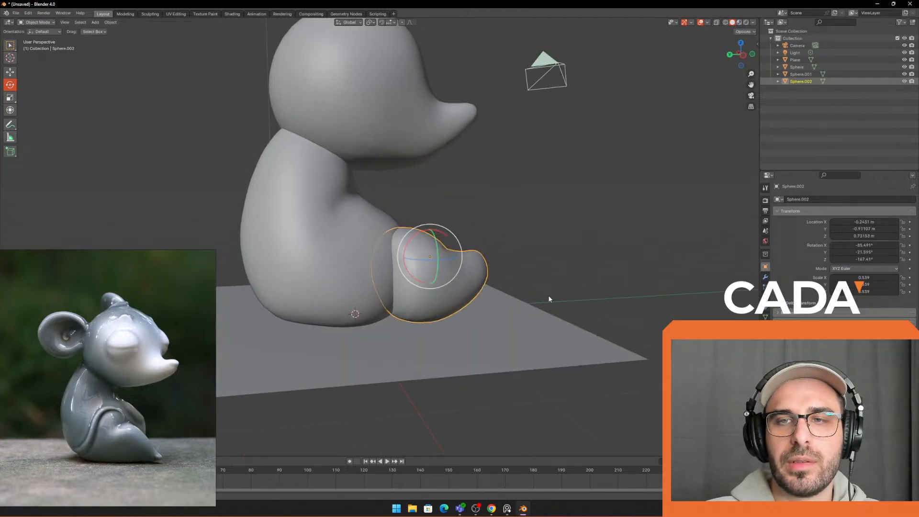
Step: Rotate and move the leg onto the side of the belly so the foot extends forward near the ground plane
middle_drag(549, 297, 505, 301)
key(r)
click(450, 326)
middle_drag(450, 326, 427, 254)
key(g)
click(490, 275)
key(r)
click(484, 238)
middle_drag(483, 238, 509, 242)
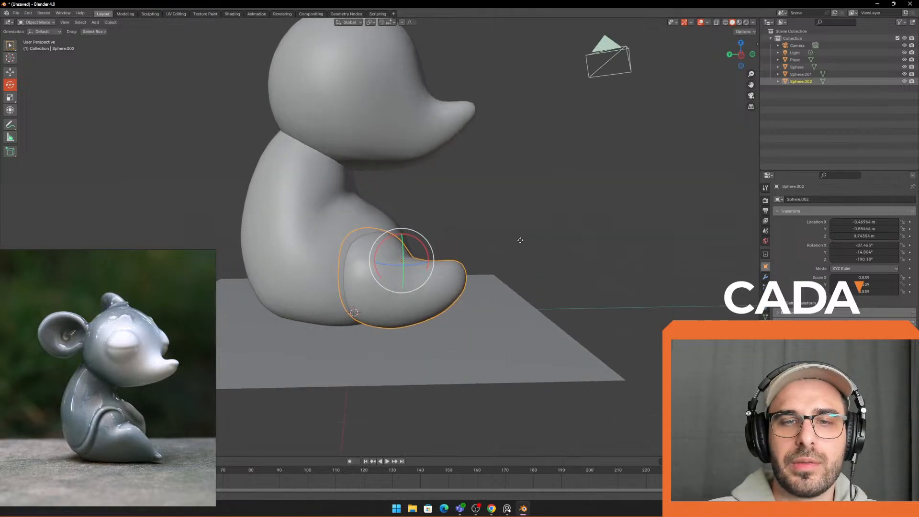
key(g)
click(462, 227)
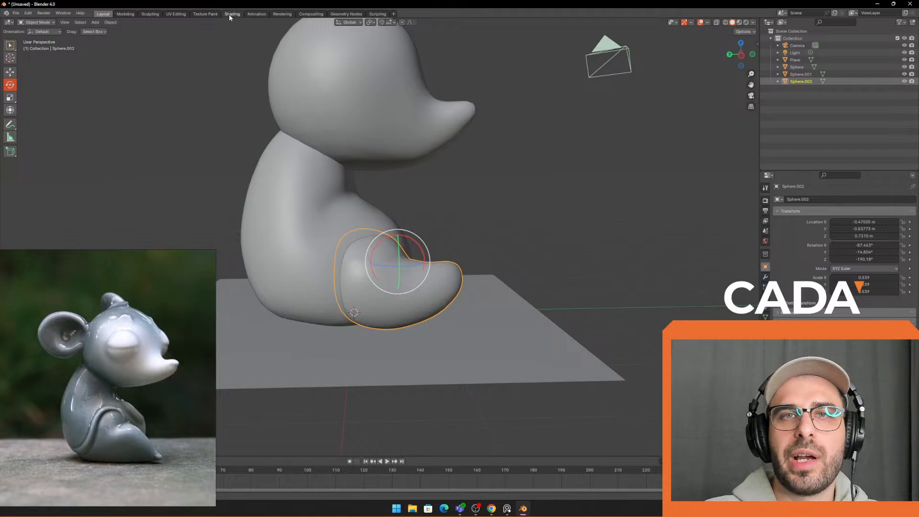
Step: Switch to the Sculpting workspace and remesh the leg
click(150, 14)
middle_drag(393, 160, 447, 180)
shift+middle_drag(508, 182, 481, 181)
scroll(480, 181, up, 1)
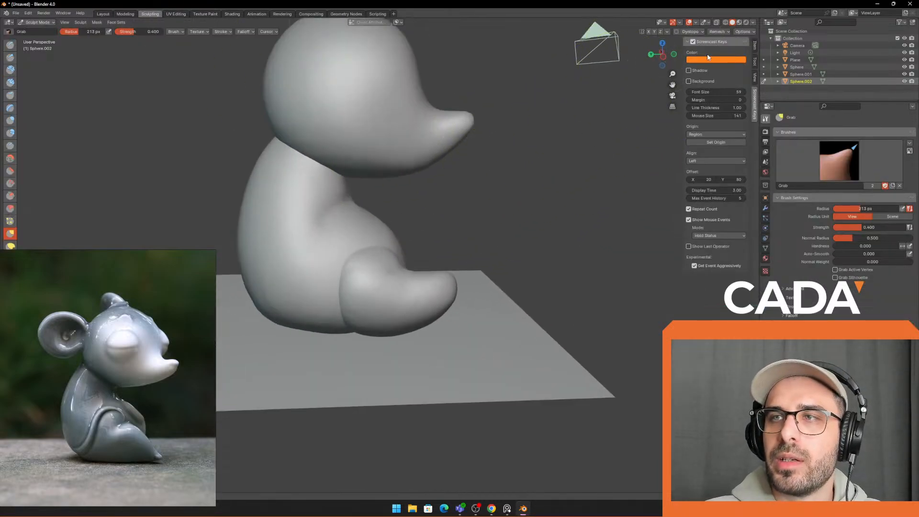
click(717, 31)
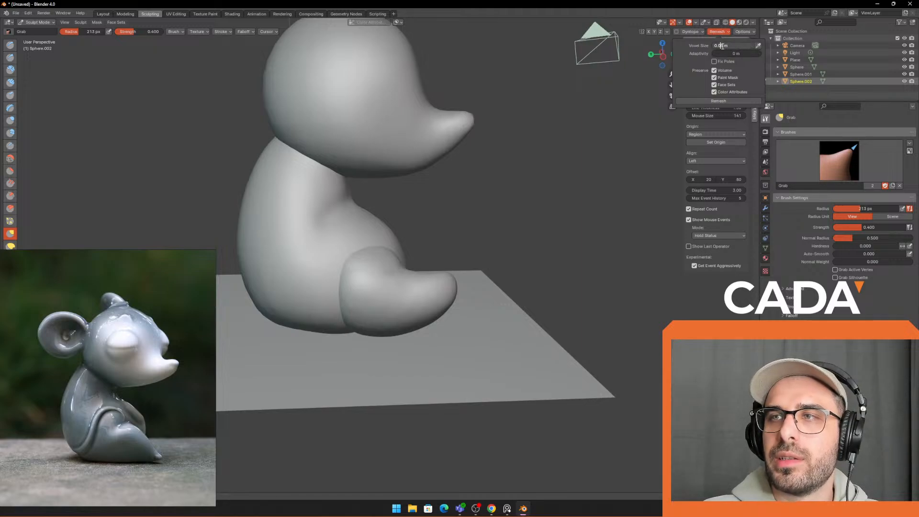
click(719, 102)
scroll(390, 278, up, 1)
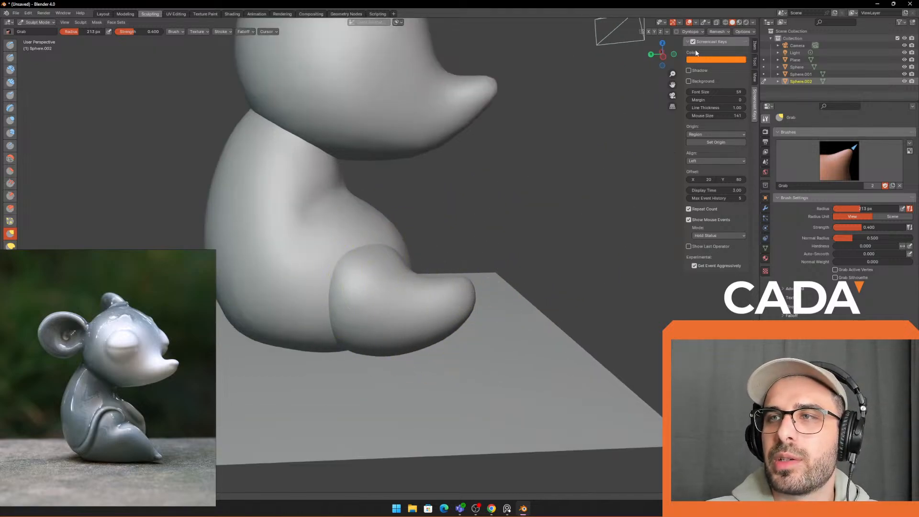
click(717, 32)
click(727, 103)
Step: Inspect the mesh density of the leg and the body in Edit Mode in the Layout workspace
key(F4)
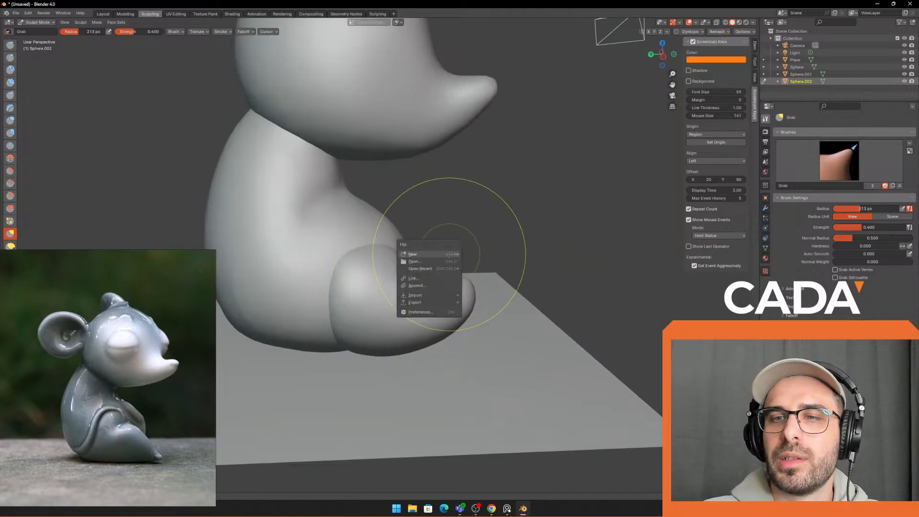
click(104, 14)
key(Tab)
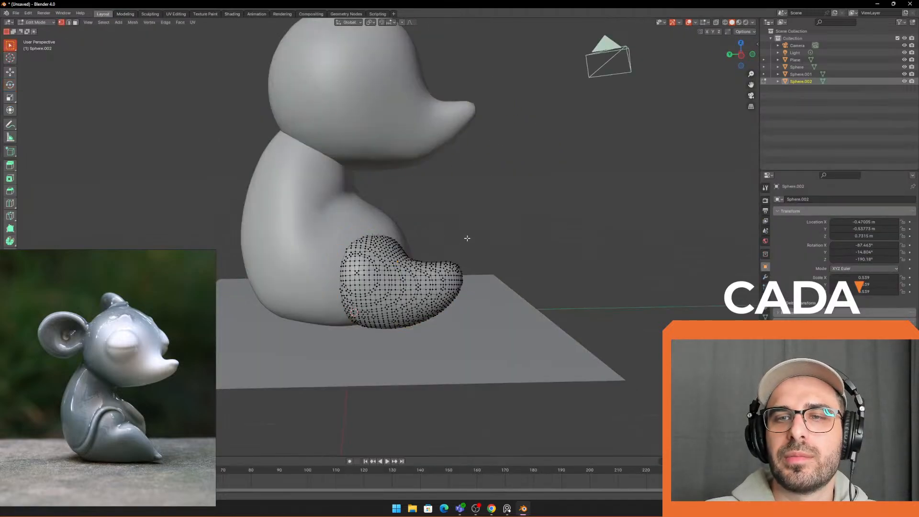
key(Tab)
click(321, 209)
key(Tab)
key(Tab)
click(445, 279)
key(Tab)
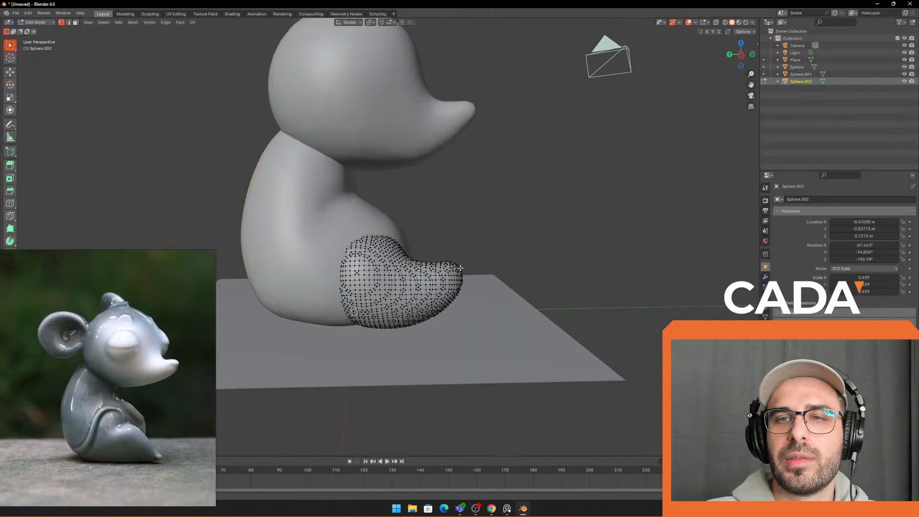
key(Tab)
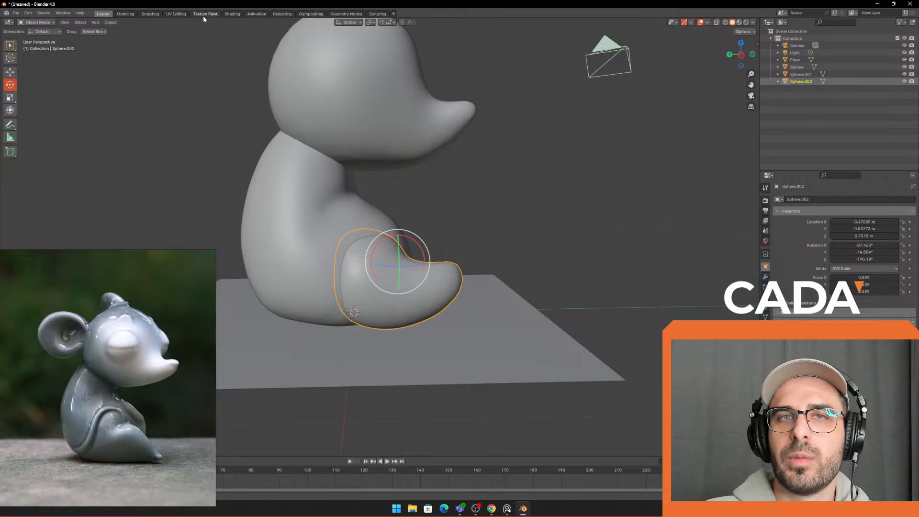
Step: Return to the Sculpting workspace, set the Grab radius to 224 px, and try pulling the top of the foot upward
click(150, 13)
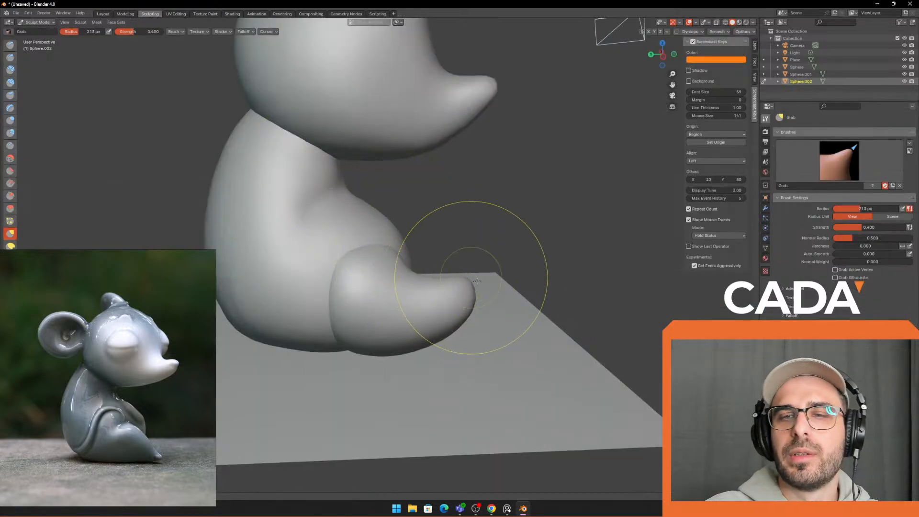
key(w)
key(f)
click(530, 294)
drag(420, 285, 429, 250)
key(ctrl+z)
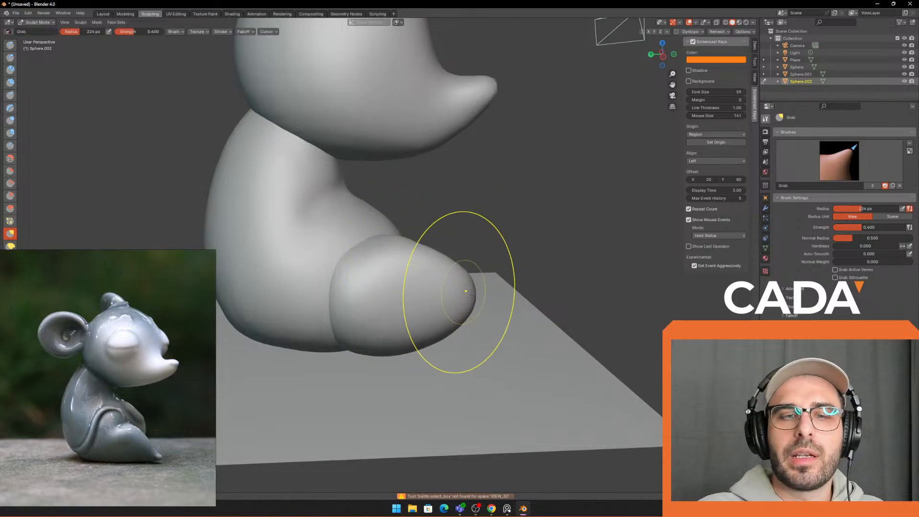
Step: Set the Grab radius to 214 px and pull the tip of the foot down toward the ground plane
key(f)
click(552, 308)
drag(467, 292, 471, 294)
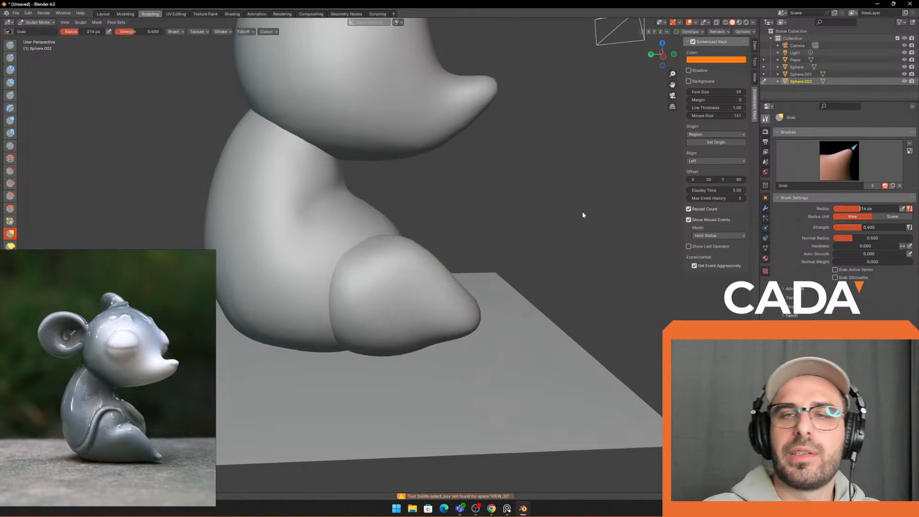
scroll(583, 212, down, 5)
middle_drag(549, 200, 574, 195)
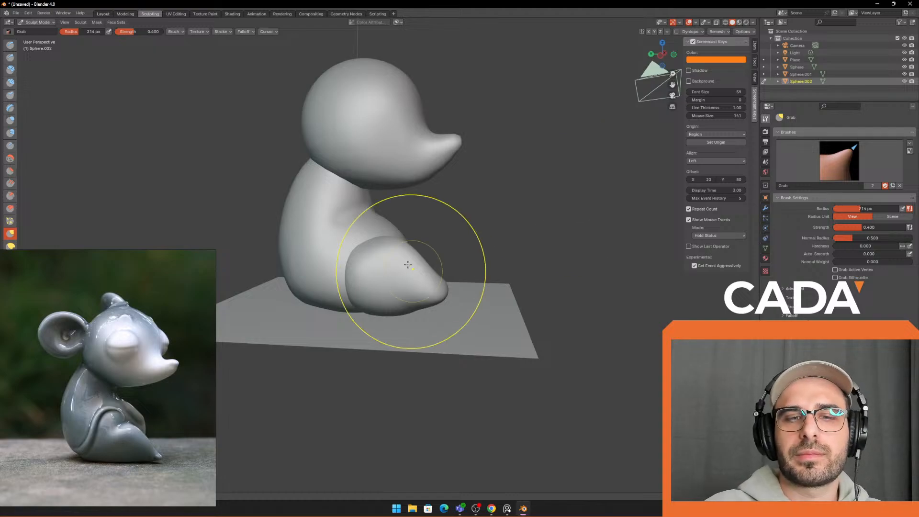
Step: Set the Grab radius to 235 px and stretch the back of the thigh toward the mouse's rear
key(f)
click(543, 272)
drag(377, 286, 328, 293)
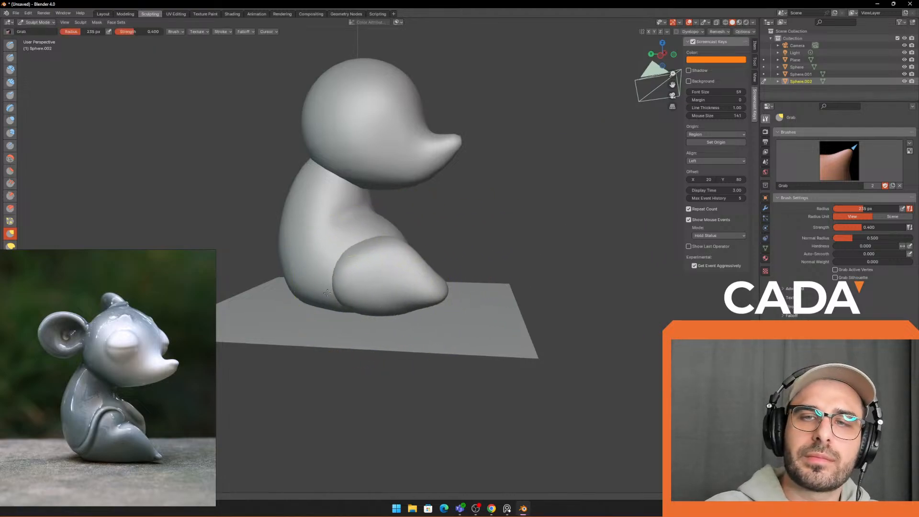
Step: Set the Grab radius to 214 px and pull the front of the lower leg downward to thin the foot
key(f)
click(382, 253)
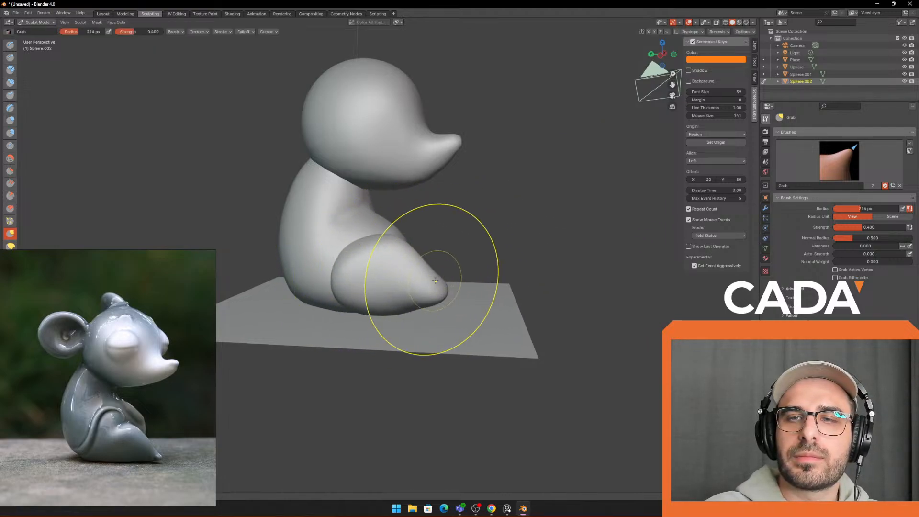
mouse_move(431, 278)
mouse_down()
mouse_move(433, 297)
mouse_move(413, 322)
mouse_up()
Step: Set the Grab radius to 216 px and pull the outer side of the thigh upward
key(f)
click(415, 305)
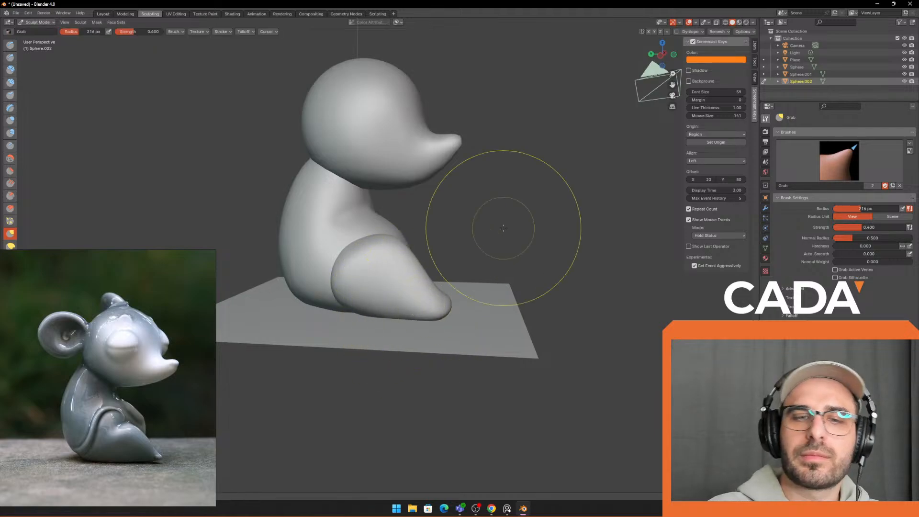
middle_drag(502, 273, 452, 254)
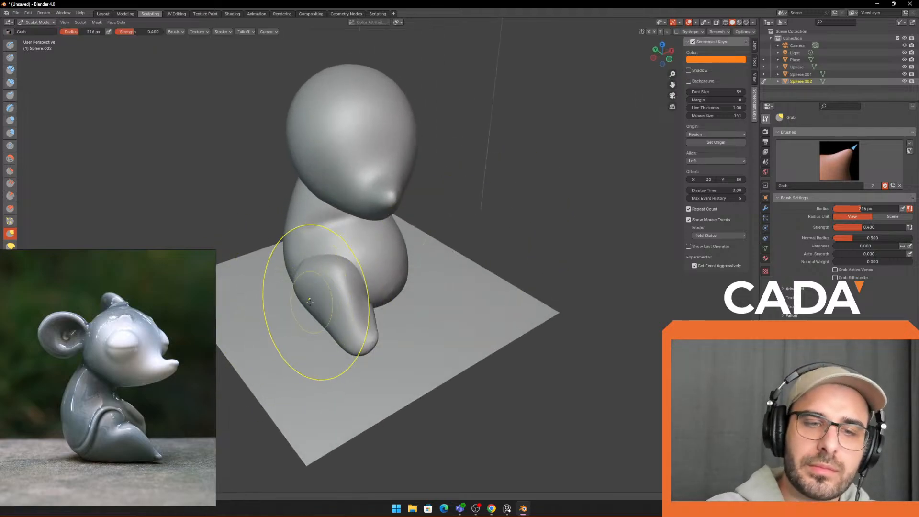
drag(309, 303, 302, 275)
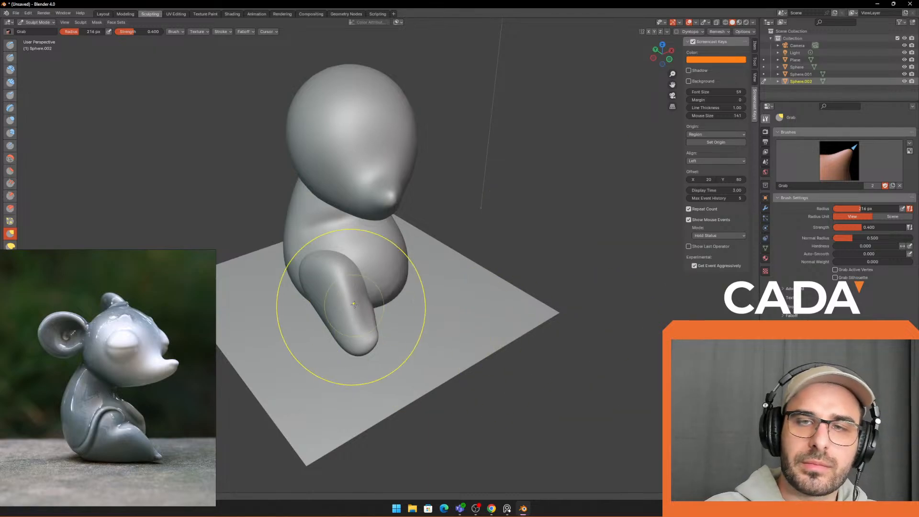
middle_drag(395, 281, 472, 254)
key(q)
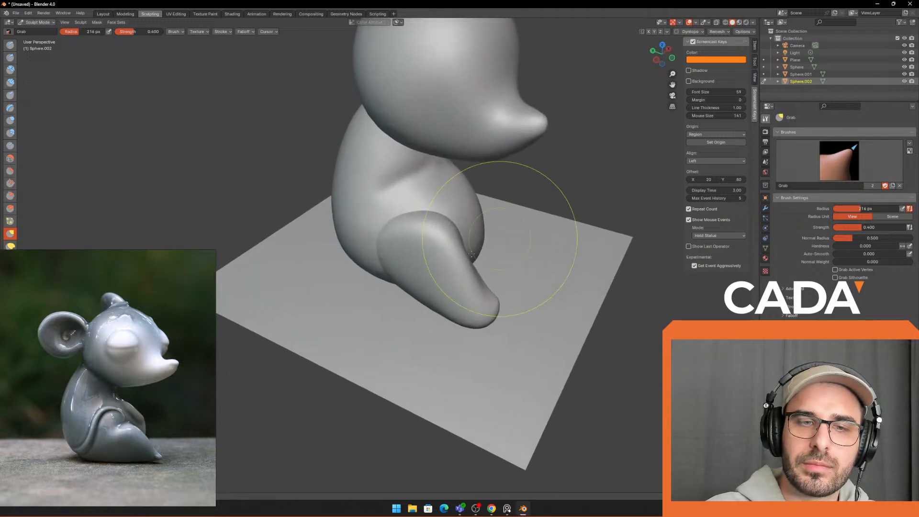
Step: Slim the upper thigh with the Grab brush at radii of 194 px and 244 px, pushing it toward the belly
mouse_move(410, 291)
middle_down()
mouse_move(464, 255)
mouse_move(458, 218)
mouse_move(422, 254)
middle_up()
key(f)
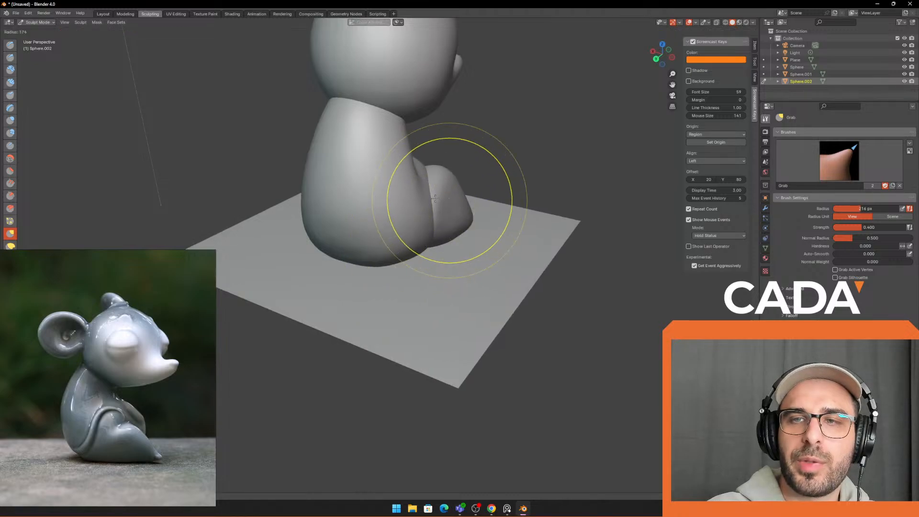
click(437, 199)
mouse_move(436, 199)
middle_down()
mouse_move(390, 194)
mouse_move(322, 222)
middle_up()
middle_drag(410, 227, 373, 203)
key(f)
click(377, 208)
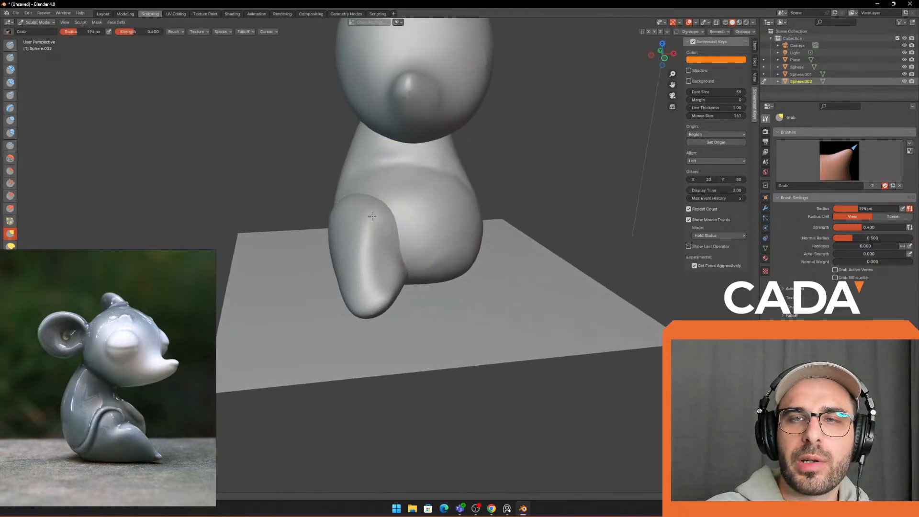
key(f)
click(344, 205)
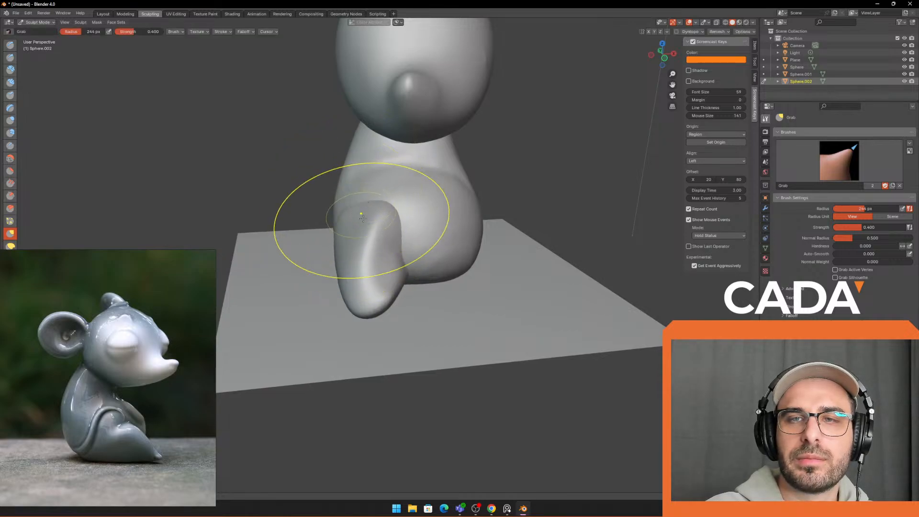
Step: Set the Grab radius to 212 px and reshape the outer side of the leg
mouse_move(363, 217)
middle_down()
mouse_move(515, 187)
mouse_move(463, 220)
mouse_move(385, 244)
mouse_move(356, 271)
middle_up()
key(f)
click(355, 272)
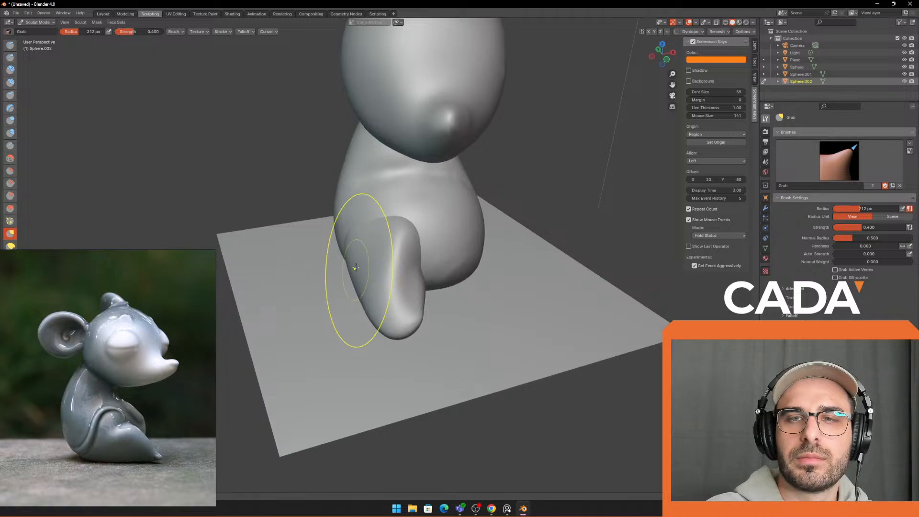
key(f)
click(394, 274)
Step: Round the knee and the top of the thigh with a smaller Grab brush
key(f)
click(402, 237)
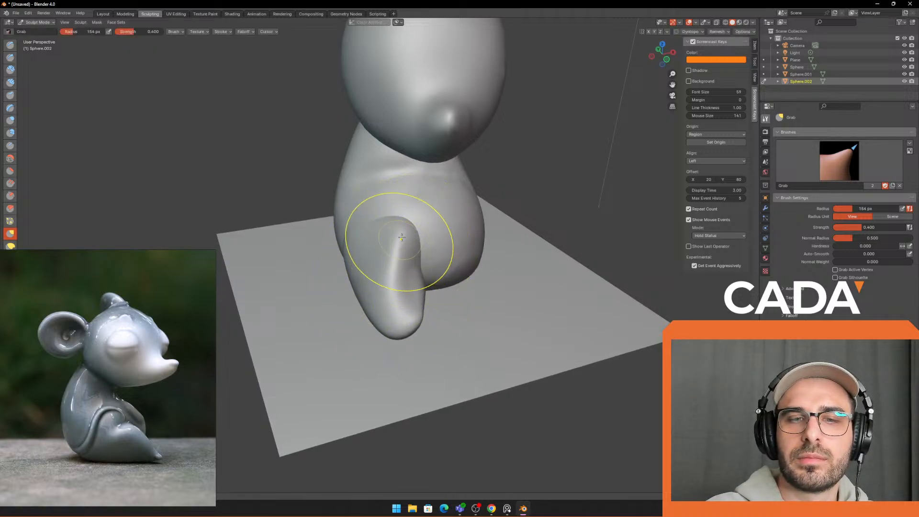
middle_drag(402, 238, 369, 223)
key(f)
click(363, 222)
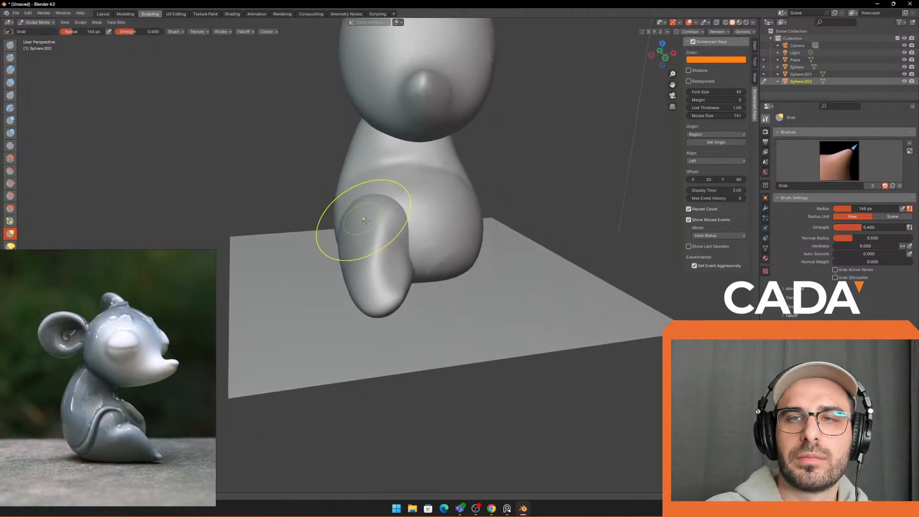
mouse_move(358, 261)
middle_down()
mouse_move(365, 236)
mouse_move(370, 249)
mouse_move(390, 251)
mouse_move(384, 242)
middle_up()
mouse_move(348, 289)
middle_down()
mouse_move(340, 354)
mouse_move(380, 322)
middle_up()
Step: Set the Grab radius to 311 px and adjust the outer side of the leg from a raised front view
key(f)
click(368, 384)
drag(359, 287, 359, 287)
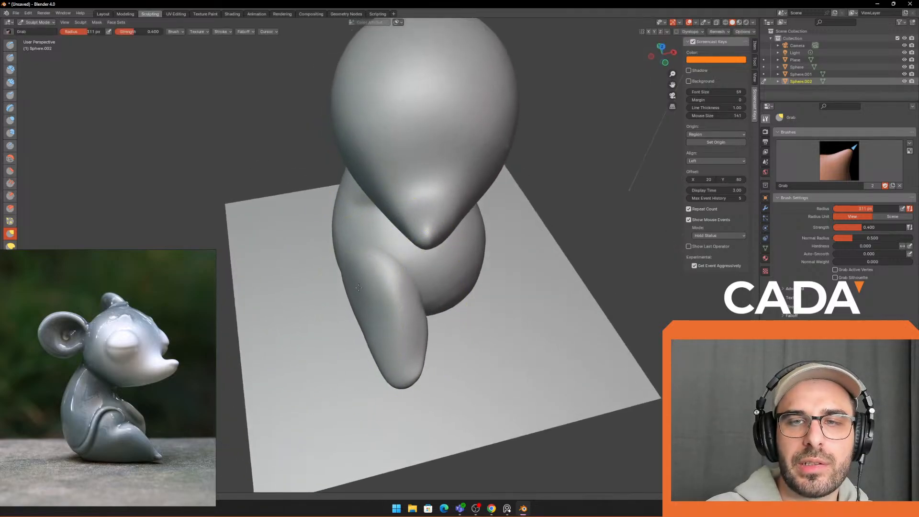
Step: Set the Grab radius to 204 px and refine the upper part of the leg beside the belly
mouse_move(359, 321)
middle_down()
mouse_move(375, 278)
mouse_move(423, 266)
mouse_move(476, 222)
mouse_move(413, 203)
mouse_move(364, 206)
middle_up()
key(f)
click(460, 222)
click(342, 216)
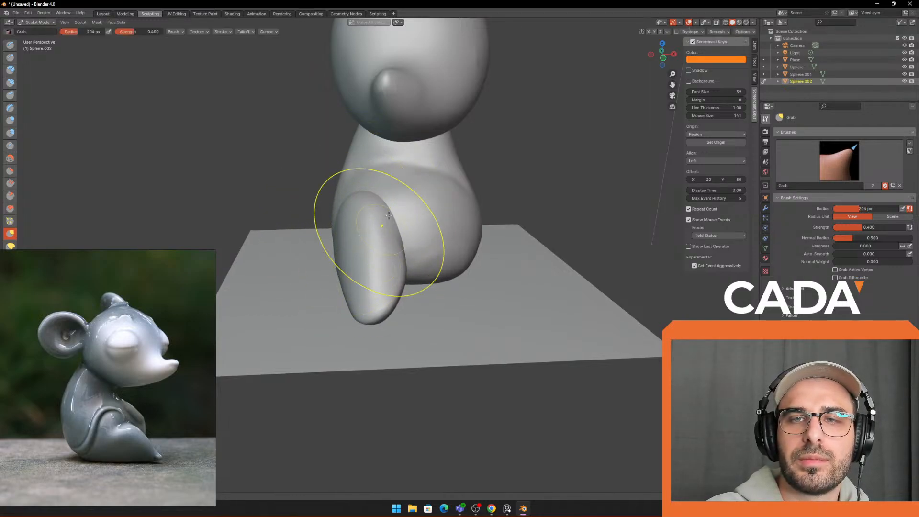
middle_drag(385, 249, 422, 206)
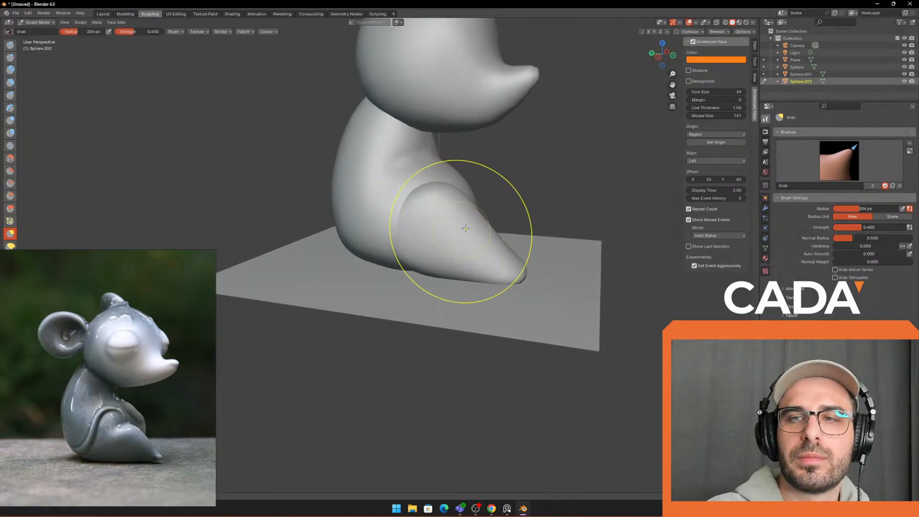
middle_drag(465, 228, 459, 201)
Step: Resize the Grab brush and pull the top of the knee upward
key(f)
click(448, 200)
drag(450, 200, 455, 186)
mouse_move(498, 173)
middle_down()
mouse_move(510, 162)
mouse_move(488, 161)
mouse_move(513, 164)
mouse_move(527, 192)
mouse_move(550, 205)
mouse_move(504, 204)
mouse_move(533, 201)
mouse_move(508, 193)
mouse_move(517, 189)
middle_up()
Step: Set the Grab radius to 245 px, push the knee down, and pull the foot tip back toward the body
key(f)
click(496, 204)
mouse_move(450, 194)
mouse_down()
mouse_move(439, 188)
mouse_move(448, 201)
mouse_up()
drag(509, 248, 496, 240)
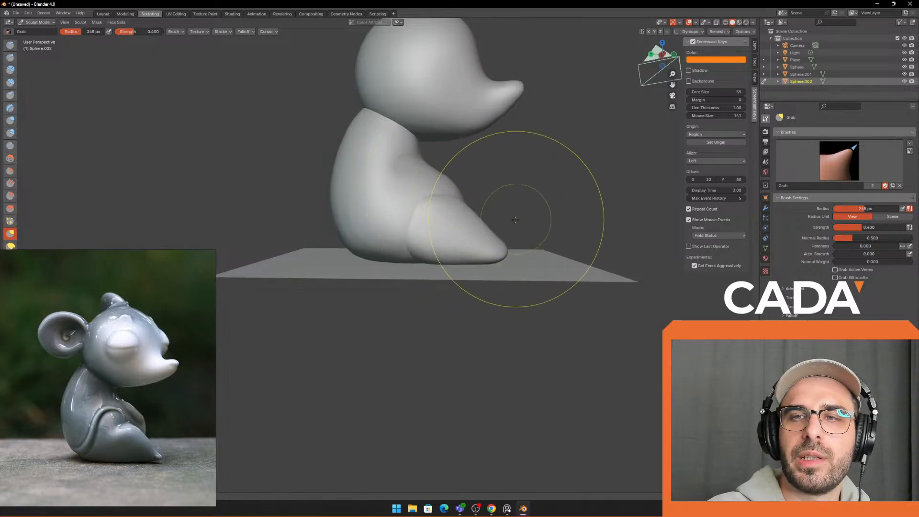
Step: Push the outer side of the leg in toward the belly with the Grab brush
middle_drag(515, 219, 421, 252)
drag(359, 287, 369, 283)
mouse_move(370, 283)
middle_down()
mouse_move(464, 243)
mouse_move(394, 249)
mouse_move(445, 238)
middle_up()
key(f)
click(361, 256)
Step: Set the Grab radius to 146 px and push the inner side of the foot tip outward to taper the toe
mouse_move(360, 254)
middle_down()
mouse_move(439, 273)
mouse_move(479, 269)
mouse_move(428, 306)
middle_up()
key(f)
click(480, 268)
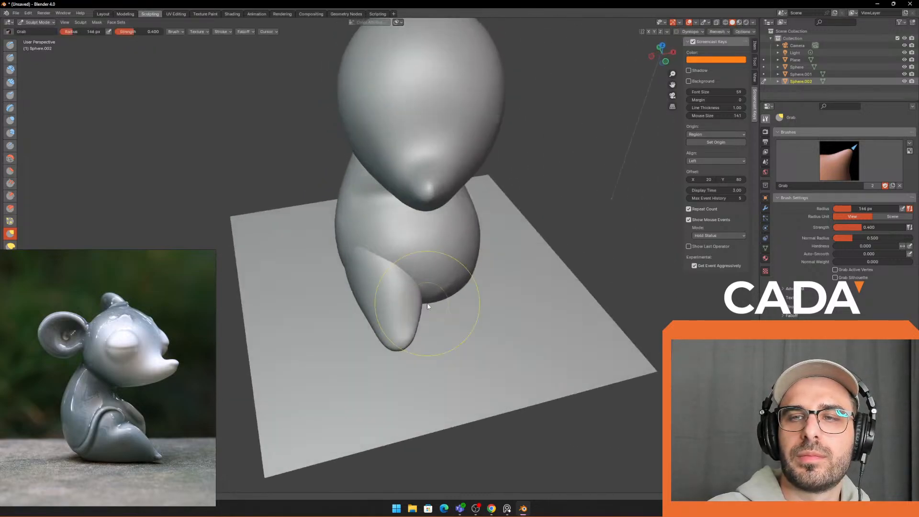
drag(405, 339, 387, 336)
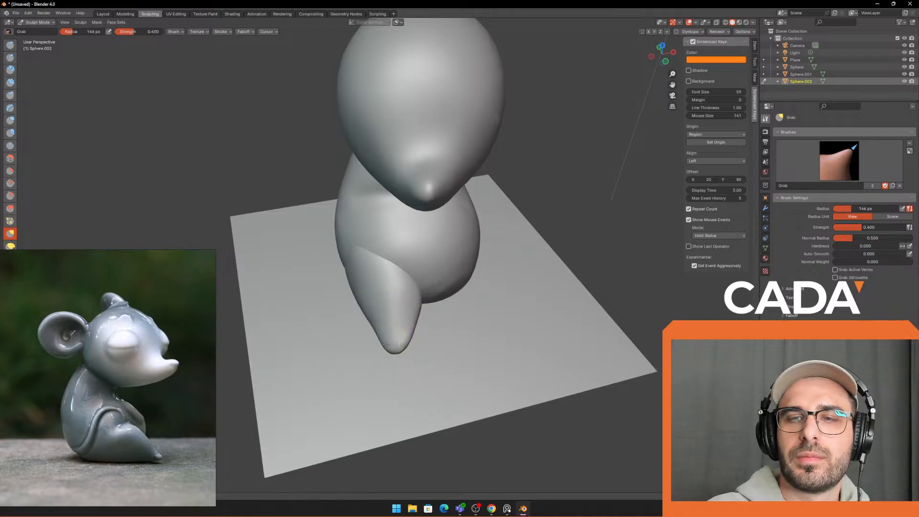
Step: Set the Grab radius to 109 px and refine the lower edge of the leg where it meets the body
middle_drag(392, 339, 493, 231)
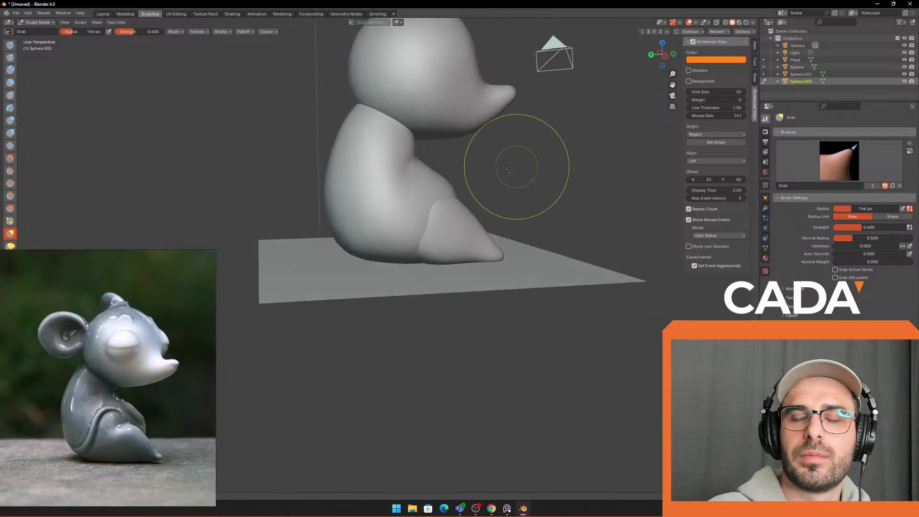
mouse_move(503, 174)
middle_down()
mouse_move(469, 193)
mouse_move(559, 183)
middle_up()
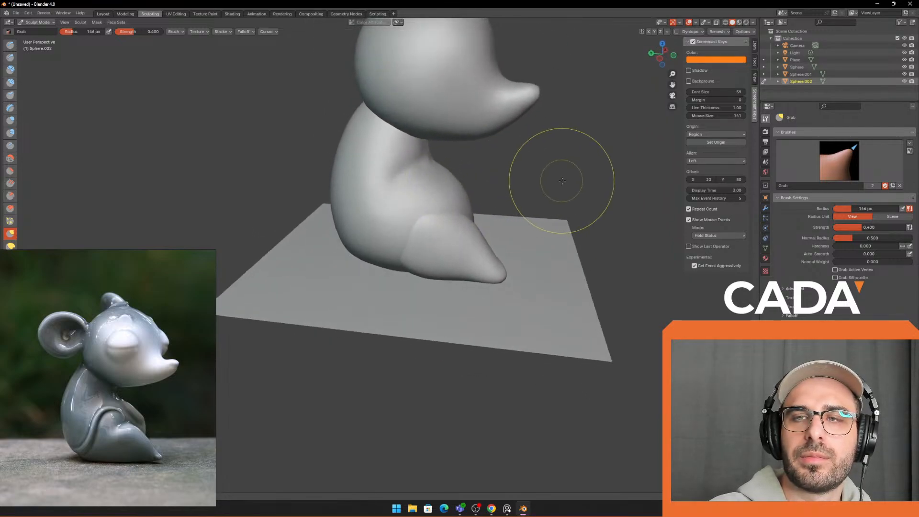
mouse_move(460, 178)
ctrl+middle_down()
mouse_move(450, 169)
mouse_move(438, 232)
mouse_move(433, 175)
mouse_move(434, 212)
mouse_move(448, 223)
mouse_move(490, 200)
mouse_move(460, 201)
mouse_move(595, 180)
ctrl+middle_up()
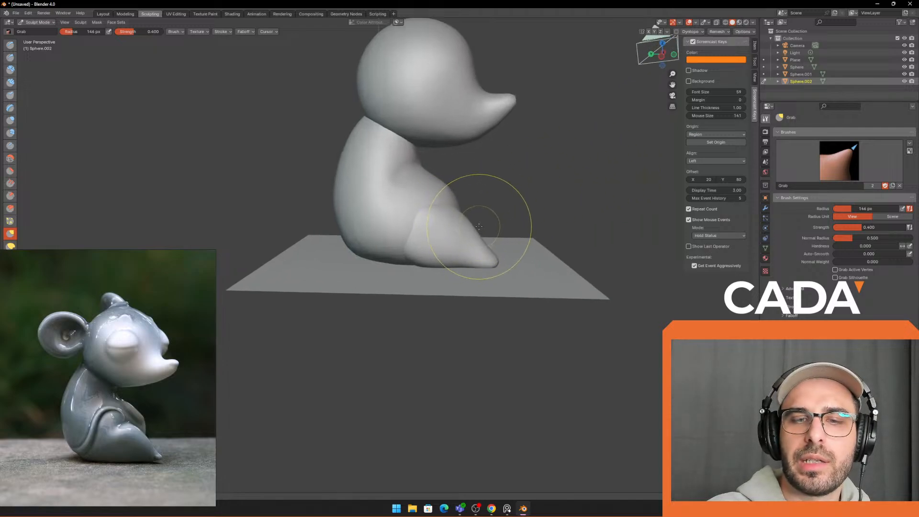
key(f)
click(465, 227)
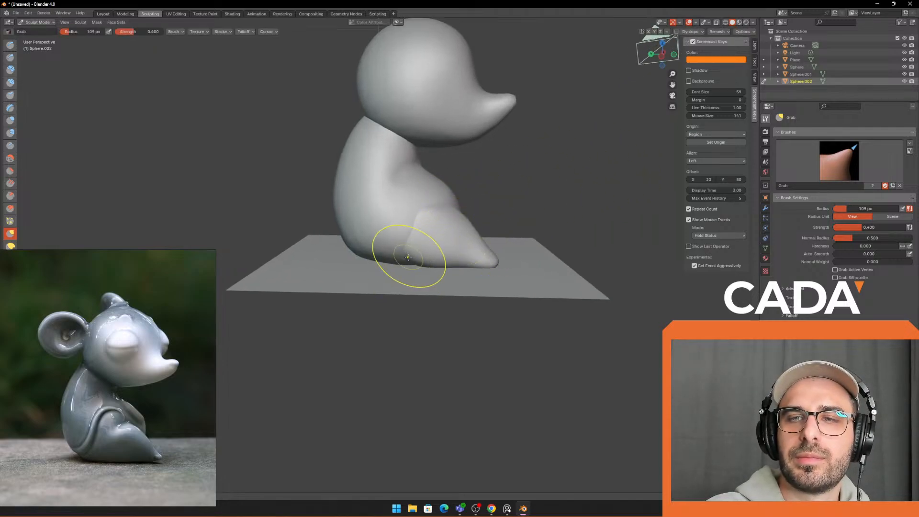
mouse_move(408, 258)
middle_down()
mouse_move(375, 303)
mouse_move(481, 218)
middle_up()
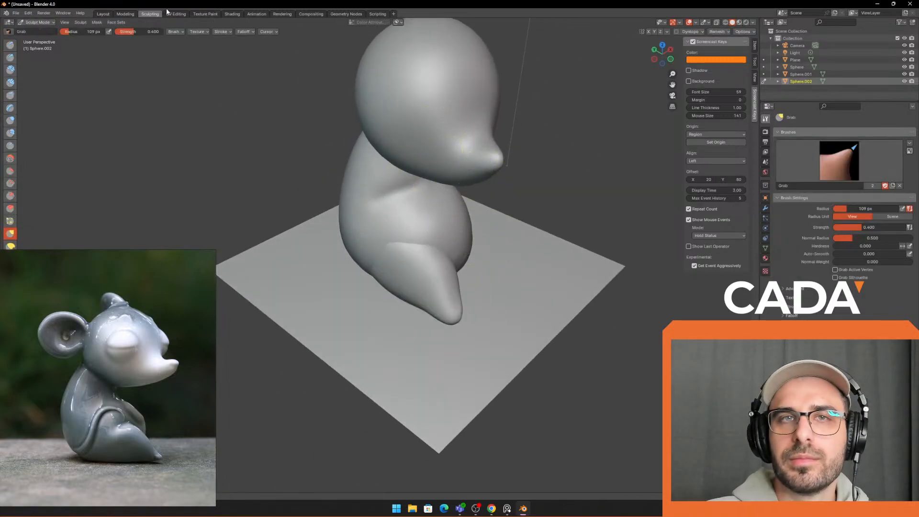
Step: Switch to the Layout workspace and deselect everything
click(103, 15)
middle_drag(357, 148, 335, 167)
click(497, 201)
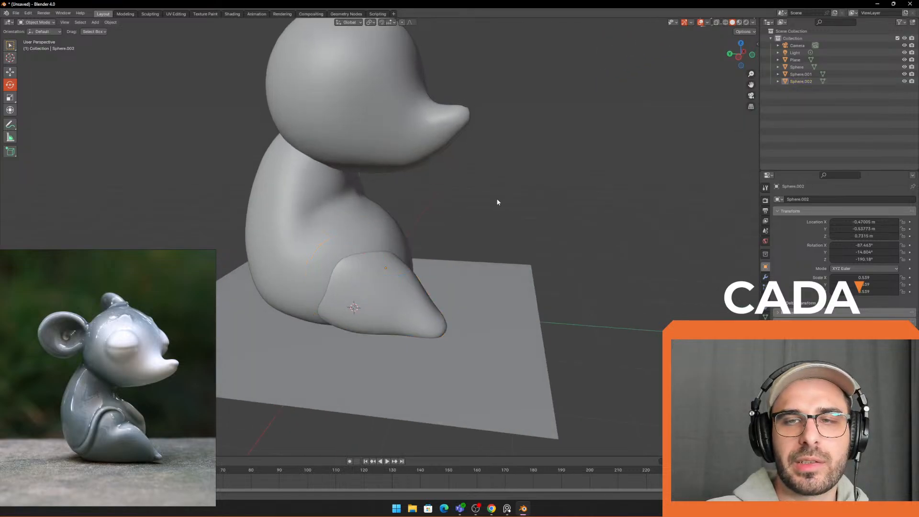
scroll(496, 201, down, 3)
middle_drag(496, 201, 365, 249)
Step: Select the leg and rotate it slightly, to about -87.4°, -11.1°, and -186.7° on X, Y, and Z
right_click(364, 279)
click(337, 290)
click(360, 300)
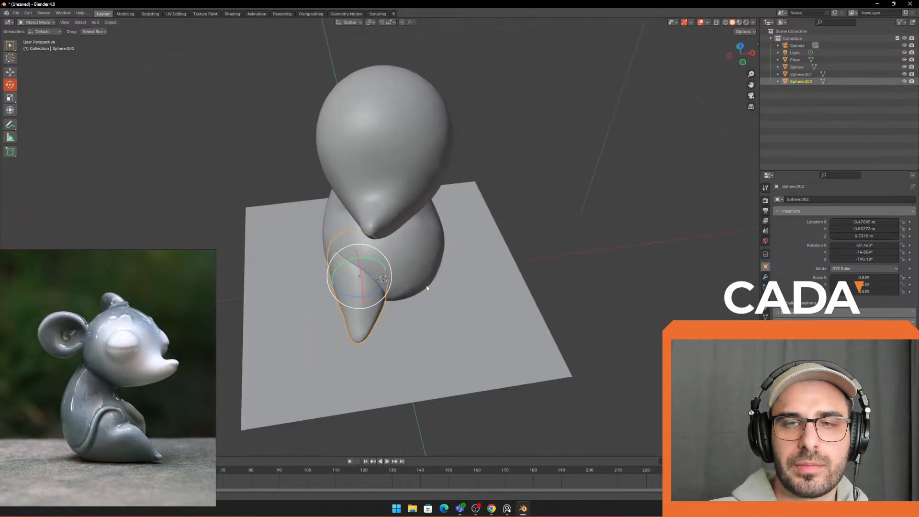
key(r)
click(426, 288)
click(446, 288)
middle_drag(445, 287, 469, 251)
click(376, 285)
click(482, 180)
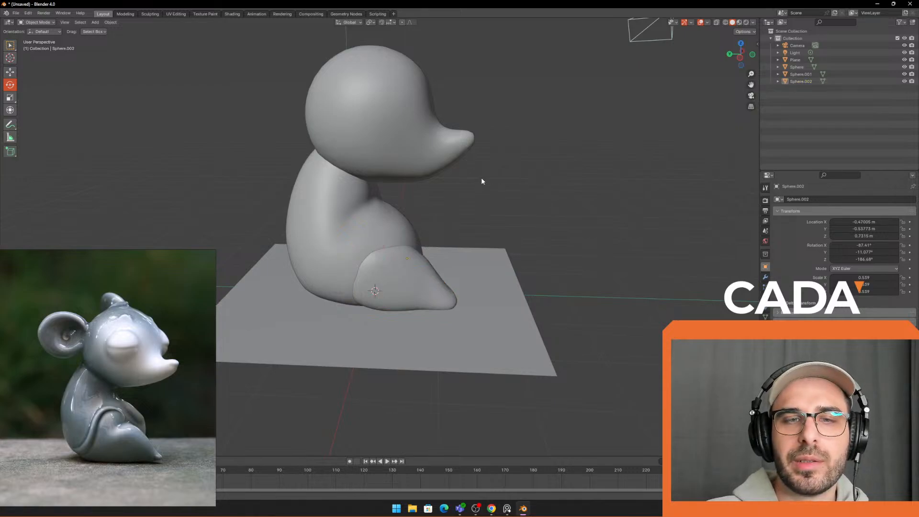
middle_drag(482, 180, 442, 187)
Step: Add a UV sphere to the scene for the mouse's eye and select it
click(452, 284)
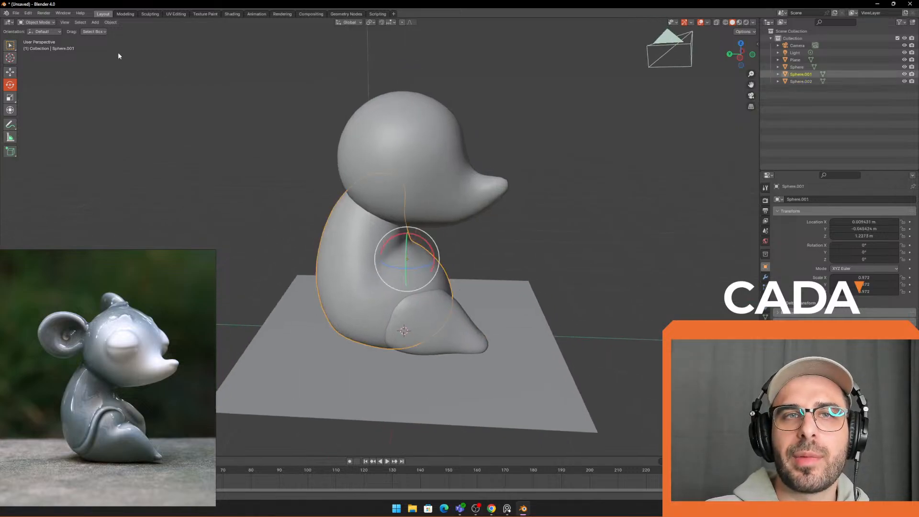
click(95, 22)
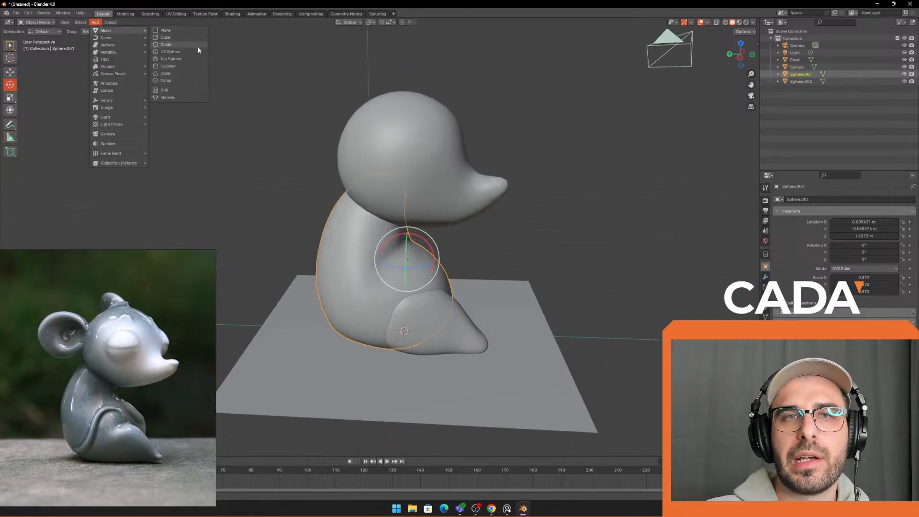
click(194, 52)
middle_drag(393, 201, 464, 217)
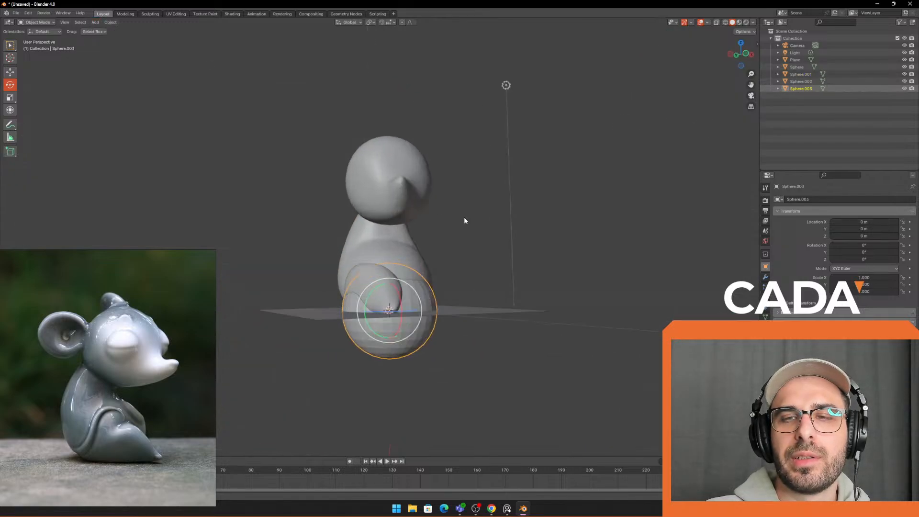
click(488, 214)
click(417, 341)
right_click(416, 330)
click(412, 321)
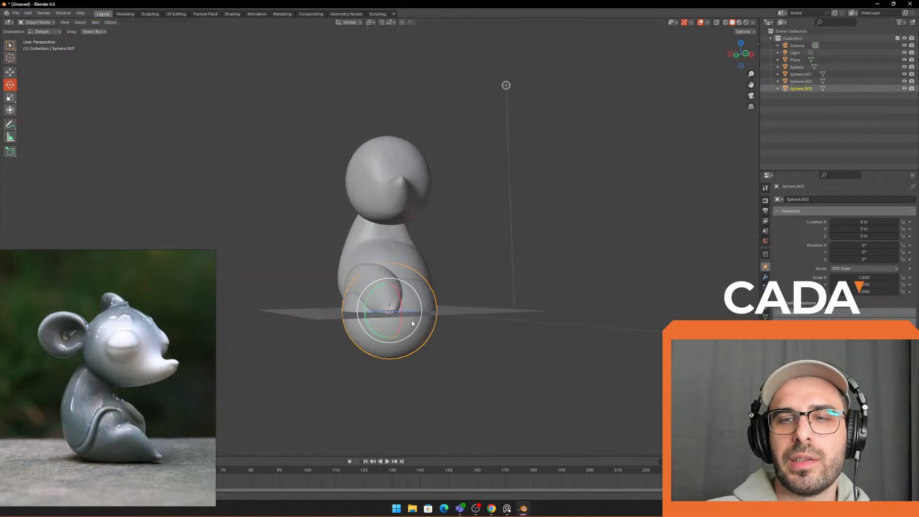
Step: Shrink the new sphere and move it up to the side of the head as an eye
key(s)
click(455, 272)
key(g)
click(449, 131)
middle_drag(465, 172, 396, 210)
key(g)
click(445, 195)
Step: Adjust the position of the eye sphere on the head and scale it down a little more
middle_drag(445, 195, 506, 190)
scroll(507, 186, up, 2)
key(g)
key(s)
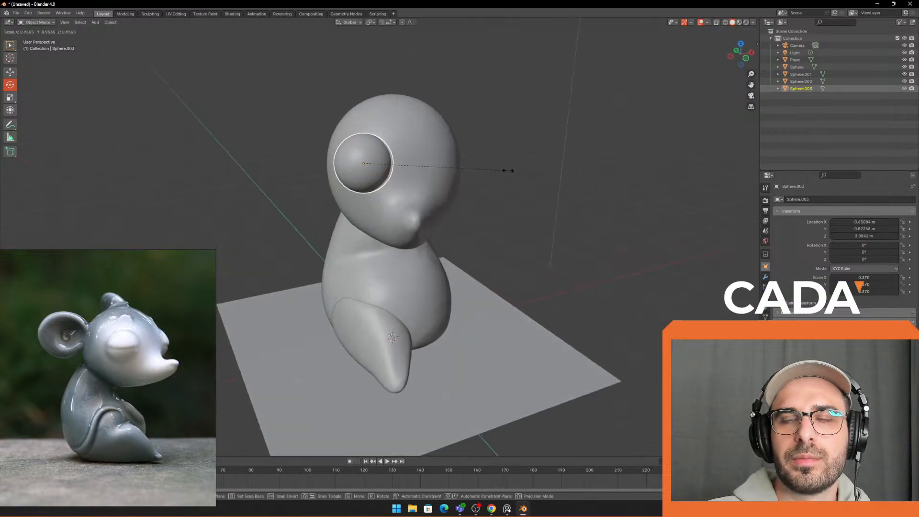
click(469, 174)
Step: Embed the eye sphere in the side of the head above the snout and scale it to about 0.34
middle_drag(416, 177, 594, 165)
key(g)
click(497, 165)
key(g)
click(438, 176)
key(s)
click(522, 166)
click(544, 169)
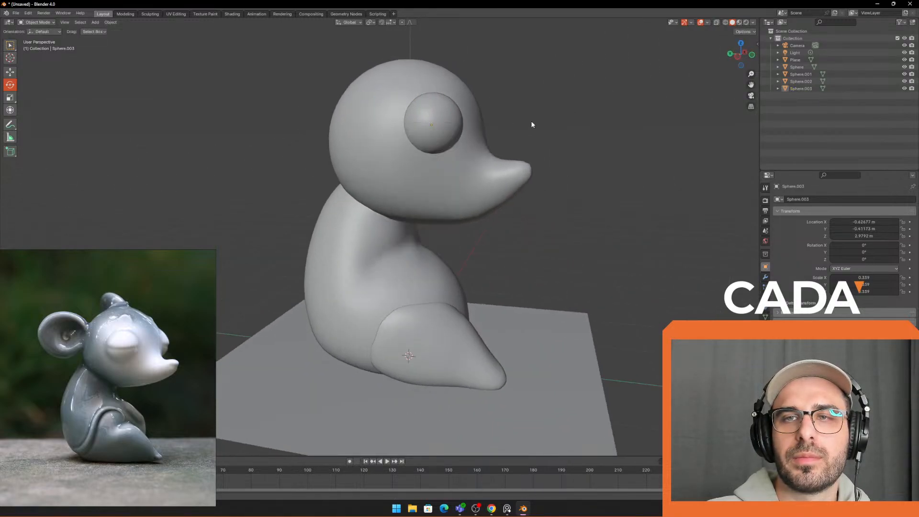
Step: Move the eye sphere slightly forward and down on the head
click(455, 133)
key(g)
click(462, 140)
middle_drag(511, 157, 444, 163)
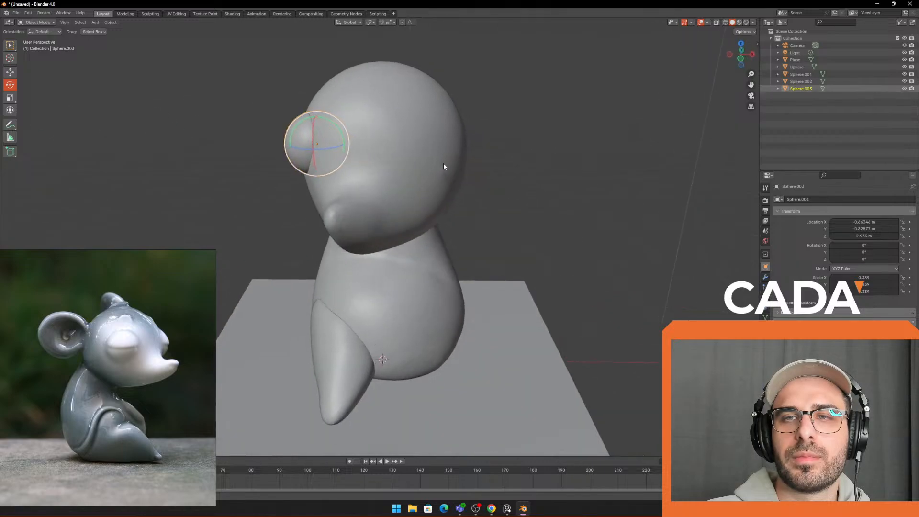
Step: Duplicate the eye sphere and place the copy on the opposite side of the head as the second eye
scroll(436, 171, down, 1)
key(shift+d)
click(535, 190)
mouse_move(536, 190)
middle_down()
mouse_move(442, 211)
mouse_move(523, 182)
mouse_move(552, 183)
middle_up()
key(g)
click(449, 199)
key(g)
click(517, 176)
scroll(503, 183, up, 1)
key(g)
click(493, 176)
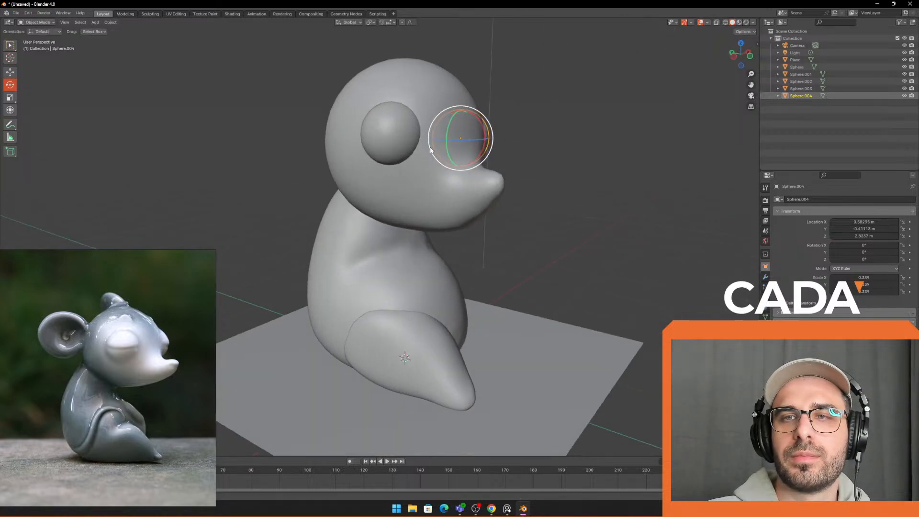
Step: Fine-tune the positions of both eye spheres so they sit evenly on the two sides of the head
click(408, 149)
middle_drag(425, 164, 403, 176)
key(g)
click(478, 174)
key(g)
right_click(422, 175)
click(453, 147)
key(g)
click(465, 173)
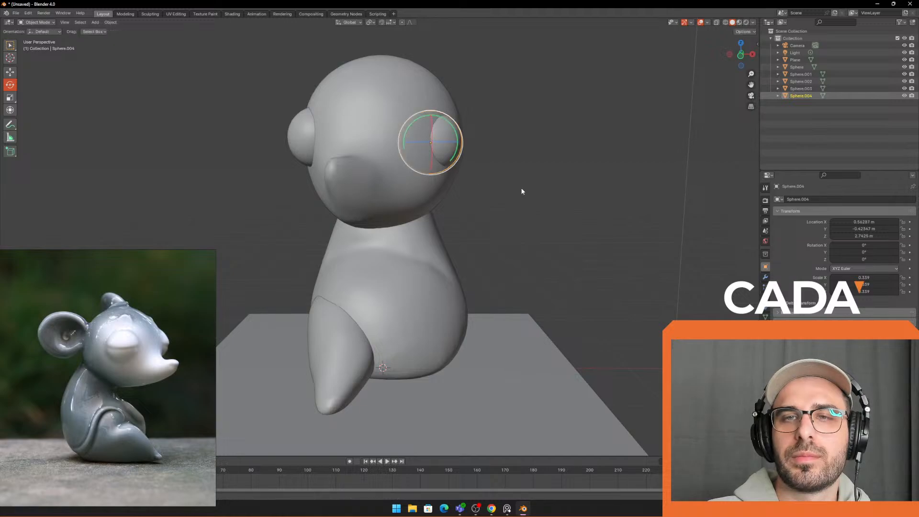
click(521, 188)
scroll(521, 188, down, 1)
middle_drag(521, 188, 534, 171)
scroll(522, 168, up, 2)
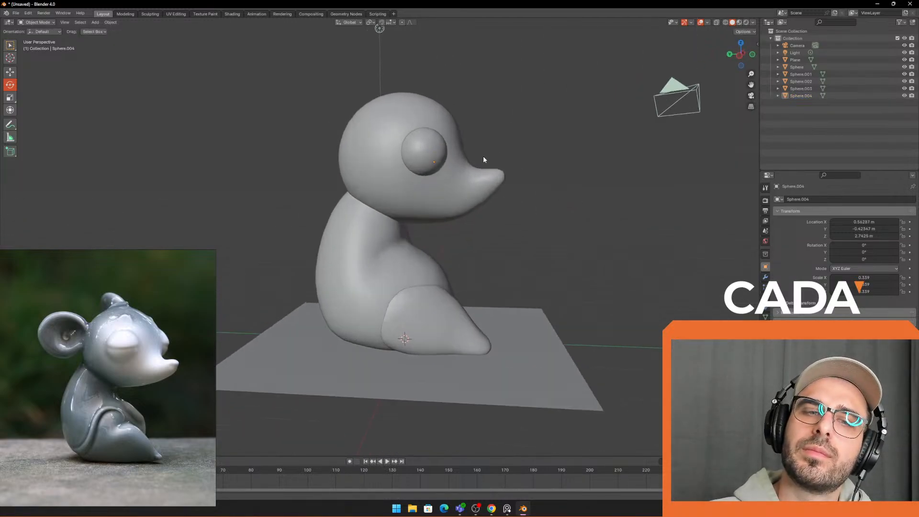
Step: Widen both eye spheres in X and Y only, scaling the original to 0.370 and the copy to 0.375
click(436, 159)
middle_drag(436, 159, 343, 179)
key(s)
key(shift+z)
click(534, 173)
click(459, 172)
key(s)
key(shift+z)
click(501, 166)
Step: Nudge the widened eye spheres slightly against the sides of the head
click(375, 220)
key(g)
click(392, 211)
click(472, 205)
key(g)
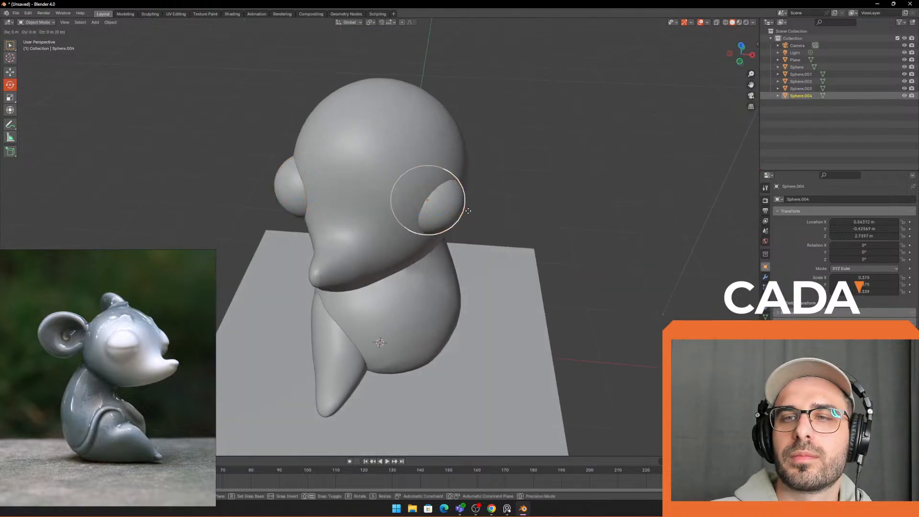
right_click(469, 211)
click(500, 204)
Step: Shift the original eye sphere to match the opposite eye as seen from above the head
middle_drag(501, 204, 459, 181)
scroll(540, 181, down, 3)
middle_drag(540, 180, 493, 236)
scroll(378, 286, up, 3)
click(380, 287)
middle_drag(380, 287, 400, 254)
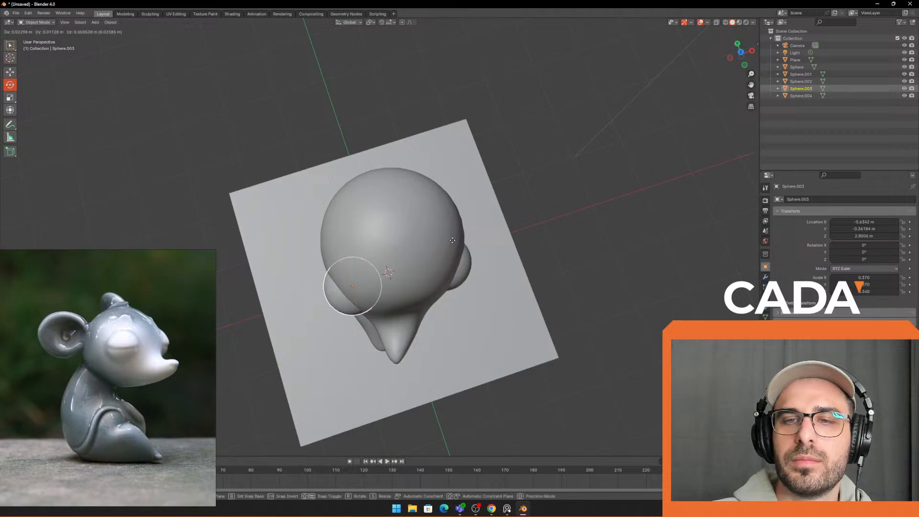
click(461, 262)
click(480, 264)
middle_drag(481, 264, 488, 158)
click(544, 192)
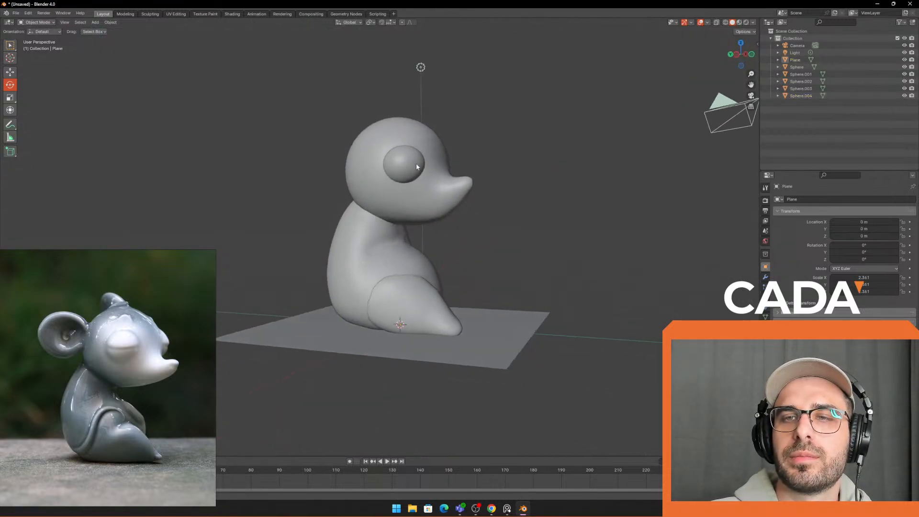
Step: Rotate the original eye sphere slightly to follow the side of the head
middle_drag(422, 167, 434, 171)
click(428, 169)
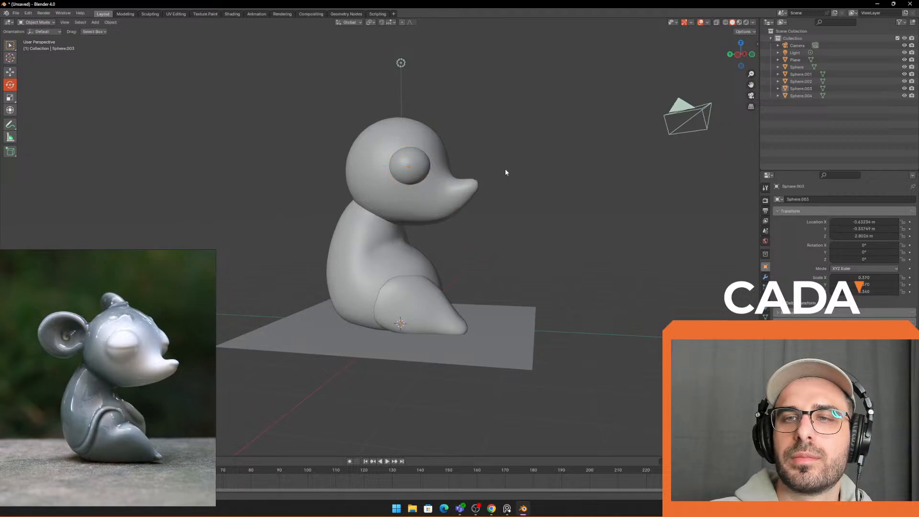
scroll(504, 168, up, 2)
middle_drag(453, 173, 435, 158)
click(436, 158)
key(r)
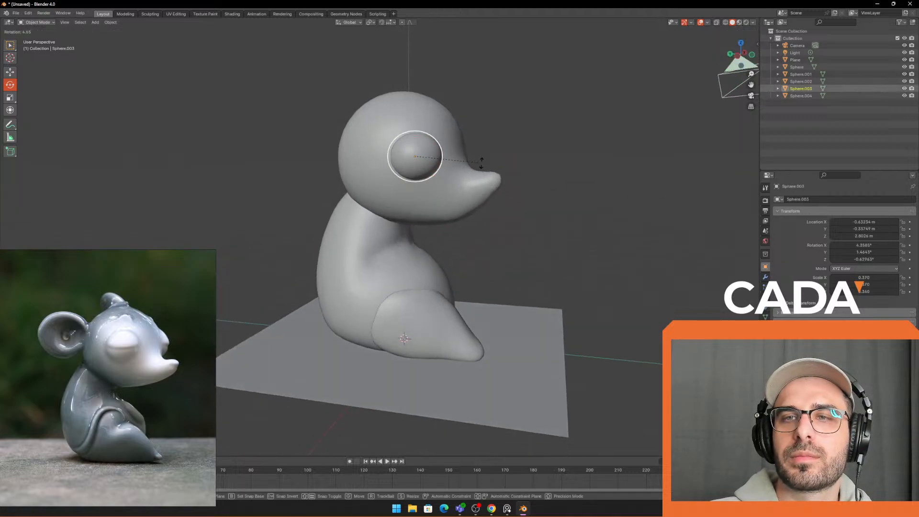
click(482, 172)
click(538, 176)
Step: Rotate the duplicated eye sphere slightly and reposition it on its side of the head
middle_drag(538, 176, 599, 201)
click(424, 181)
key(g)
click(451, 180)
key(r)
click(464, 163)
key(g)
click(475, 180)
key(g)
click(525, 186)
click(524, 186)
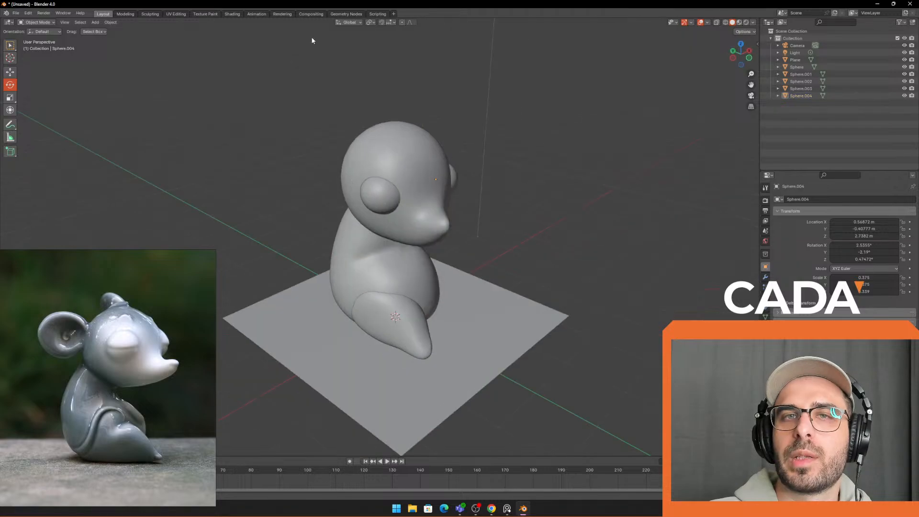
Step: Switch to sculpting and choose the Draw Sharp brush with a radius of 74 px
click(150, 14)
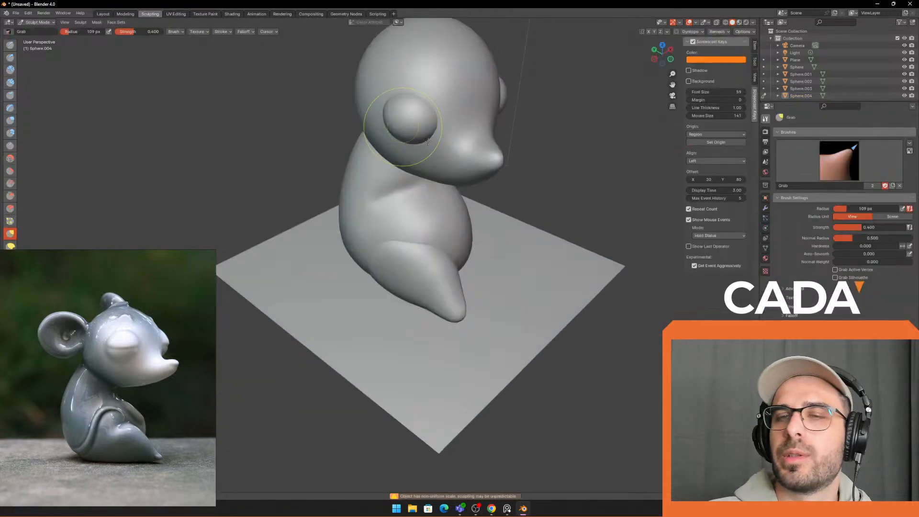
scroll(483, 124, up, 6)
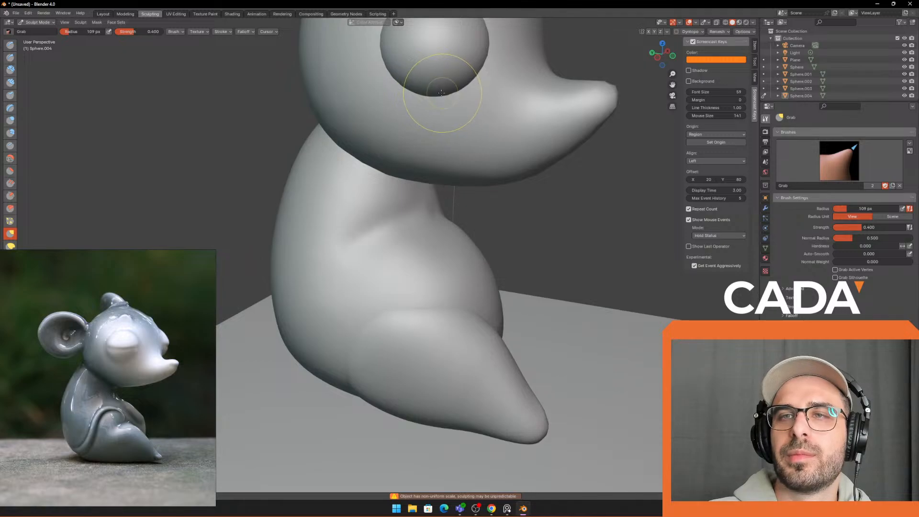
click(10, 57)
shift+middle_drag(249, 112, 237, 184)
key(f)
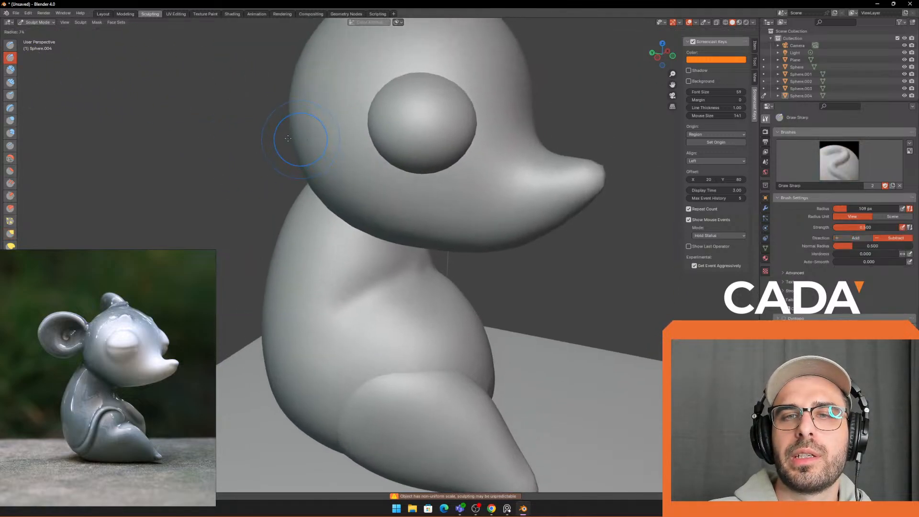
click(337, 140)
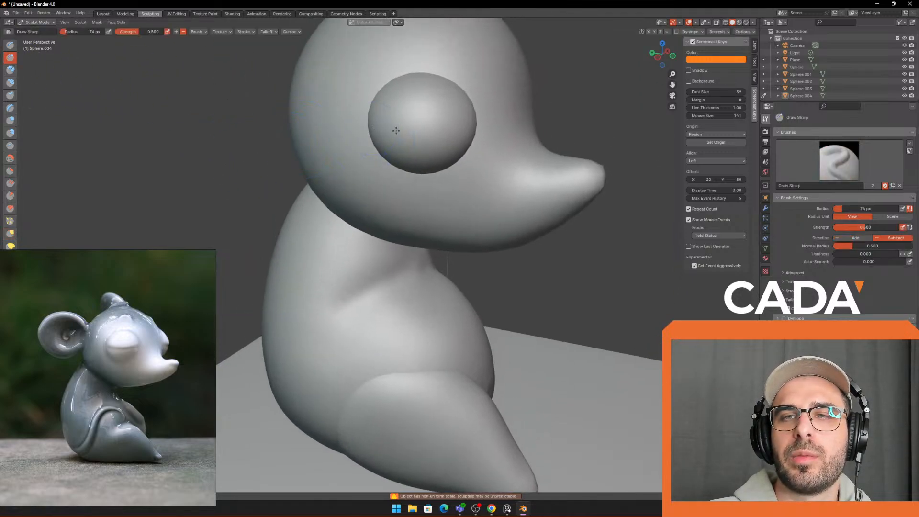
Step: Make the original eye sphere the sculpting object and remesh it with a voxel size of 0.03 m
click(103, 14)
click(365, 181)
click(150, 15)
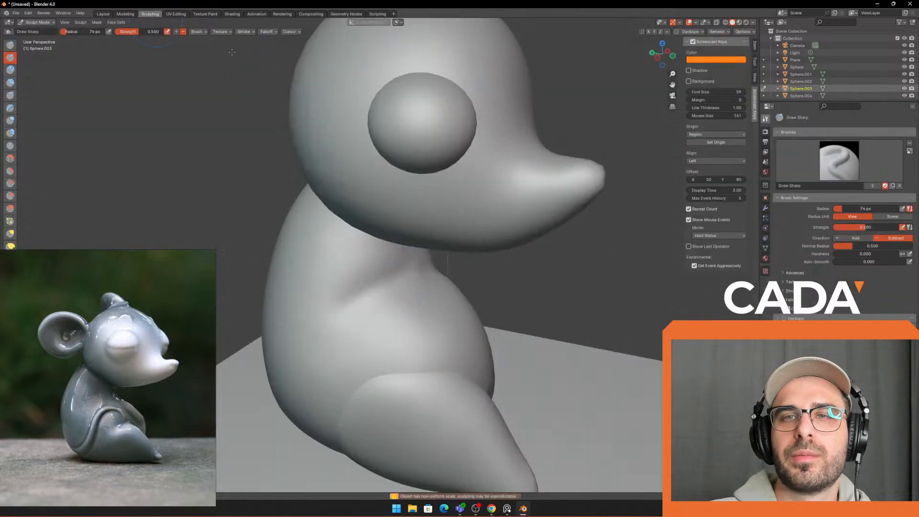
drag(399, 131, 422, 139)
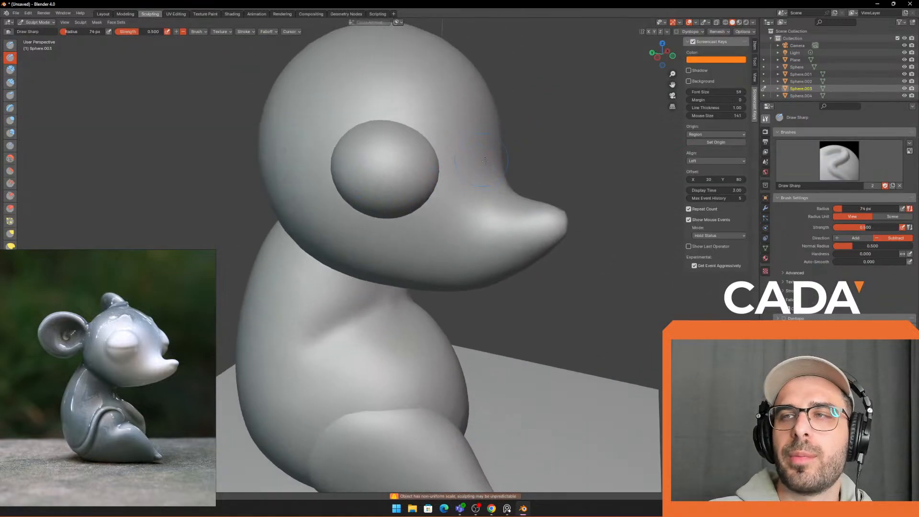
click(720, 31)
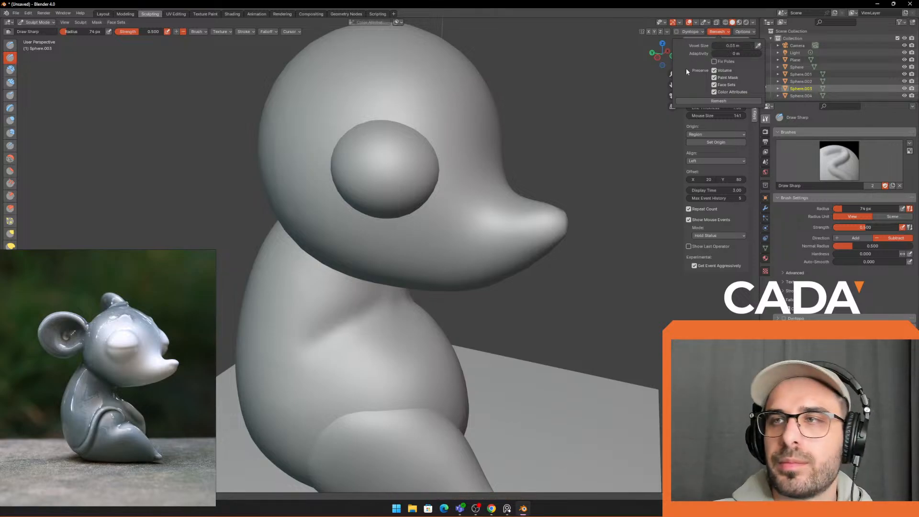
click(711, 101)
Step: Try carving a horizontal eyelid crease across the eye with Draw Sharp at a 72 px radius
key(f)
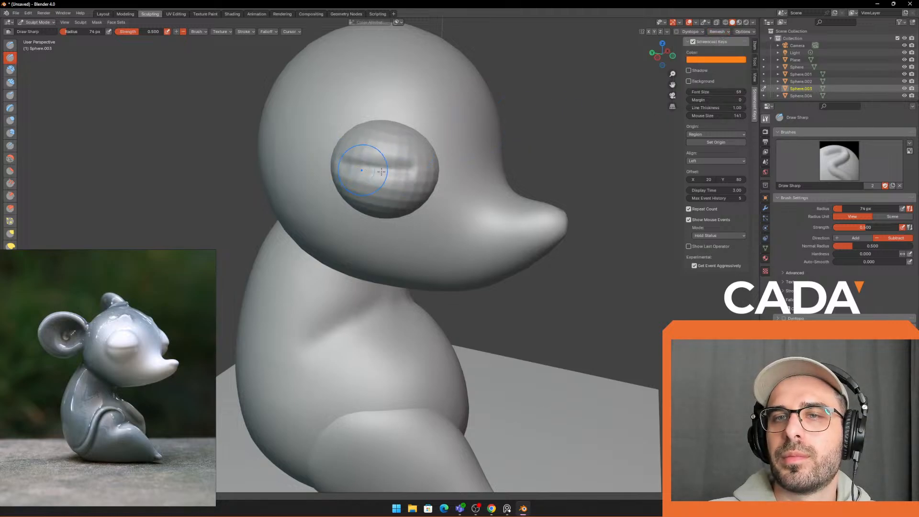
click(392, 146)
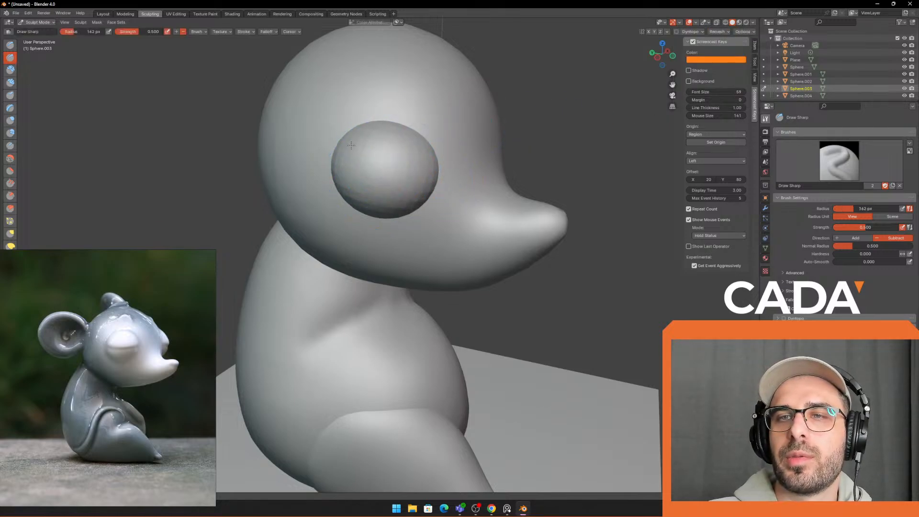
key(f)
click(421, 171)
drag(359, 169, 431, 169)
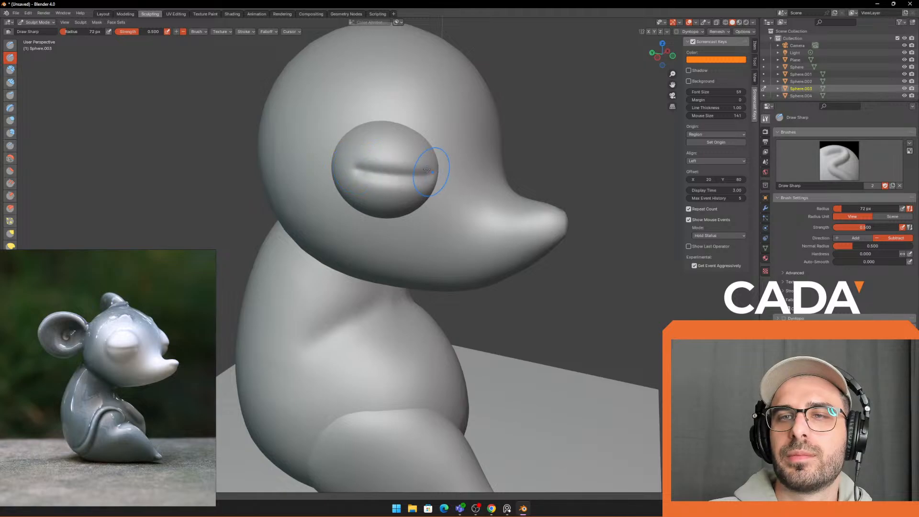
key(ctrl+z)
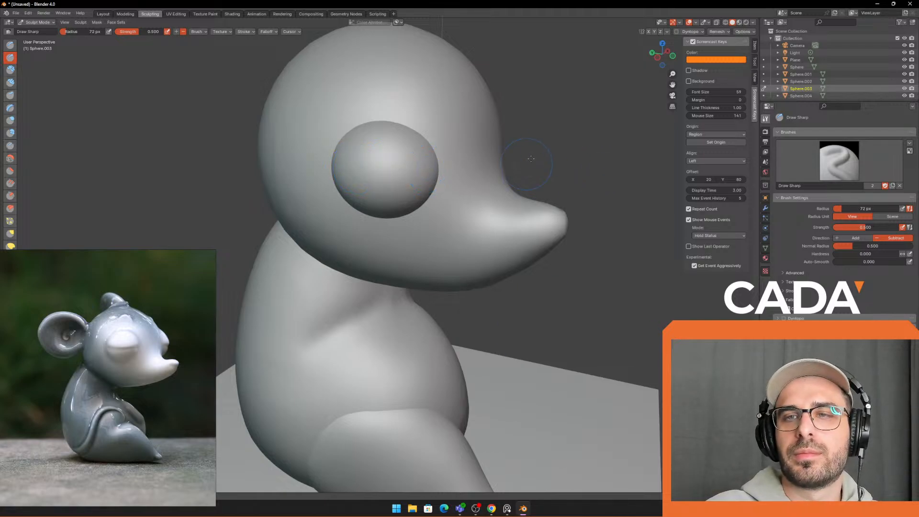
Step: Retry the eyelid crease with several strokes across the eye, using a smaller brush radius of 64 px
key(f)
click(571, 146)
drag(346, 162, 434, 169)
key(ctrl+z)
key(ctrl+z)
key(f)
click(406, 168)
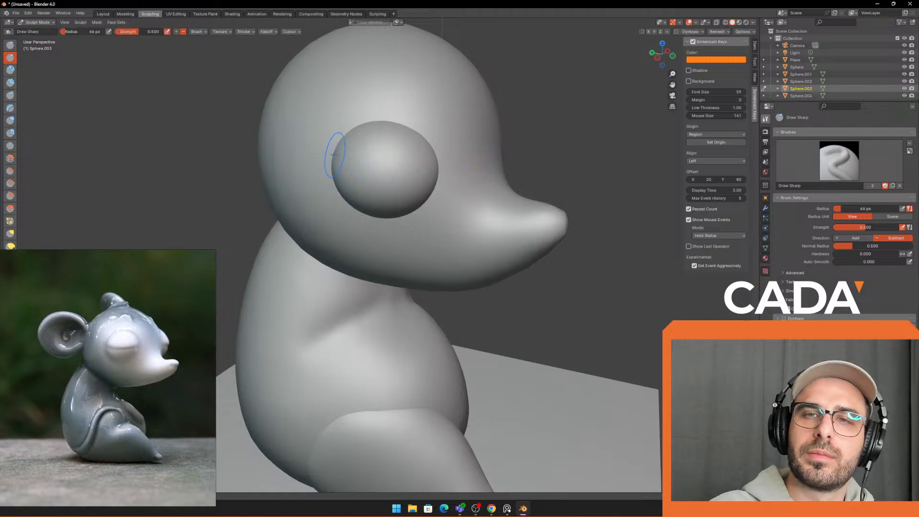
drag(336, 155, 433, 170)
key(ctrl+z)
drag(342, 165, 434, 170)
key(ctrl+z)
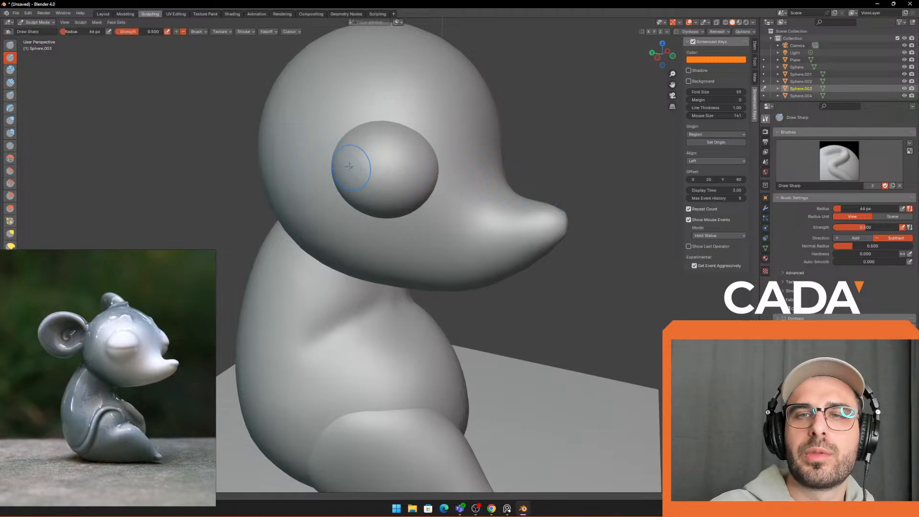
Step: Try the eyelid crease across the full width of the eye with the brush radius at 47 px
key(f)
click(340, 160)
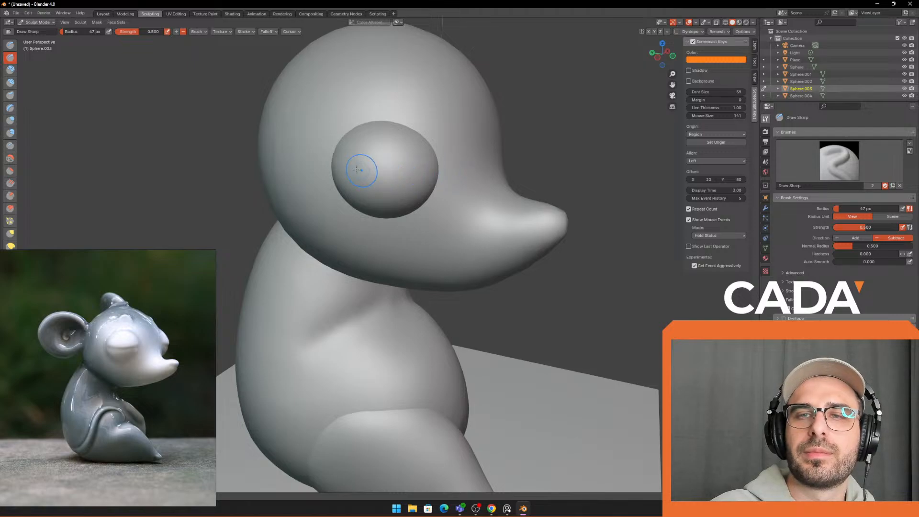
drag(331, 161, 434, 169)
key(ctrl+z)
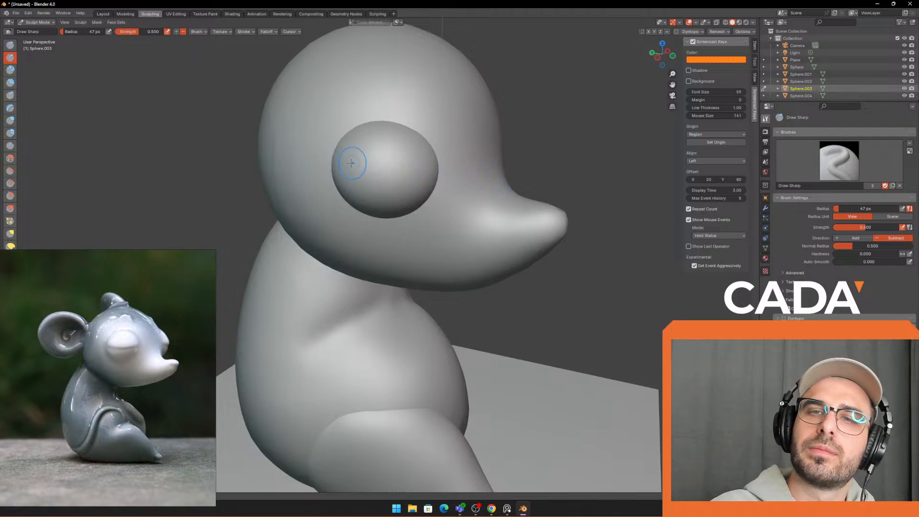
key(ctrl+z)
drag(332, 155, 438, 175)
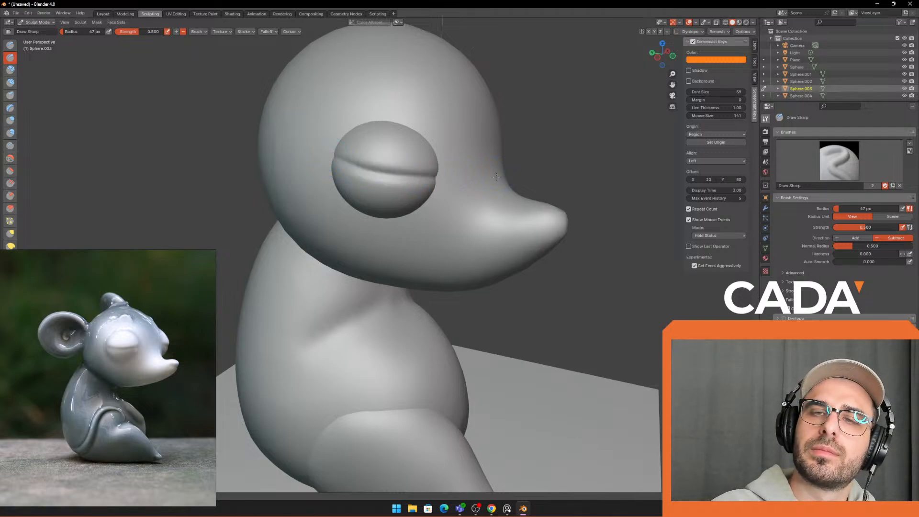
Step: Reduce the Draw Sharp radius to 38 px and carve a horizontal eyelid crease across the middle of the eye
scroll(561, 166, down, 4)
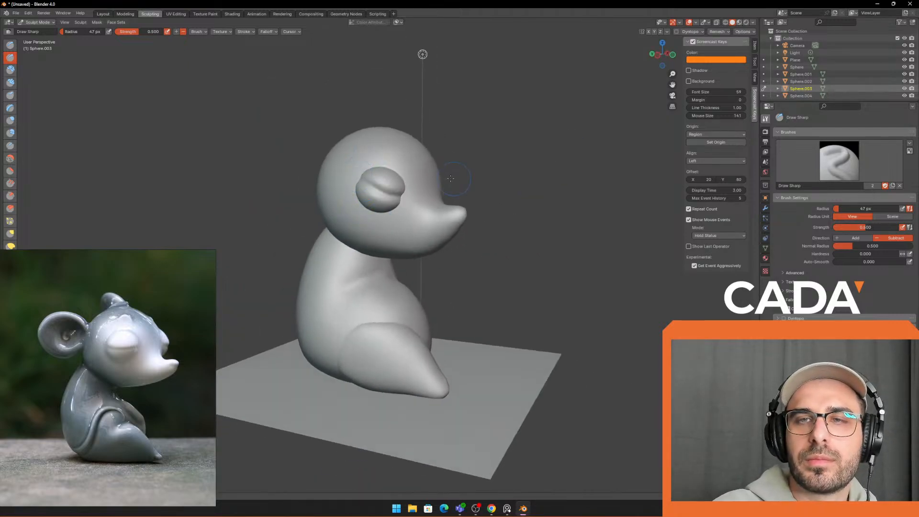
key(bracketleft)
key(bracketleft)
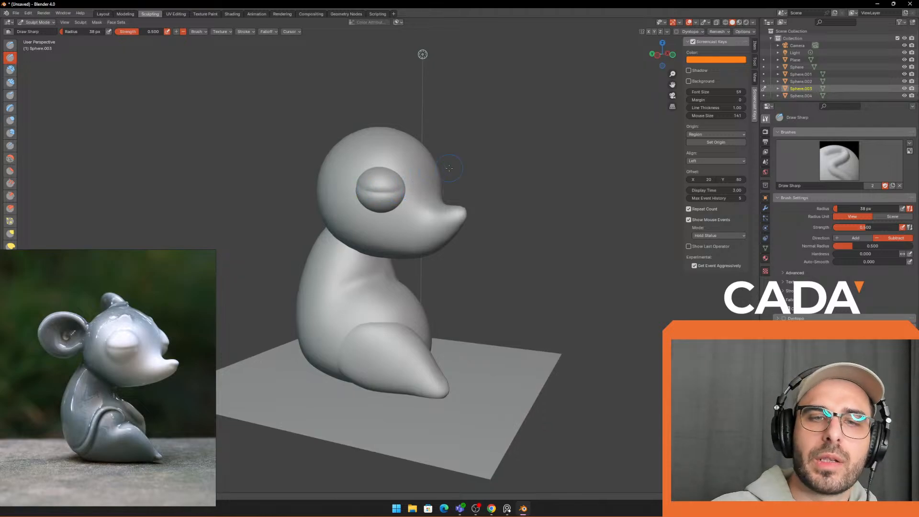
scroll(449, 168, up, 3)
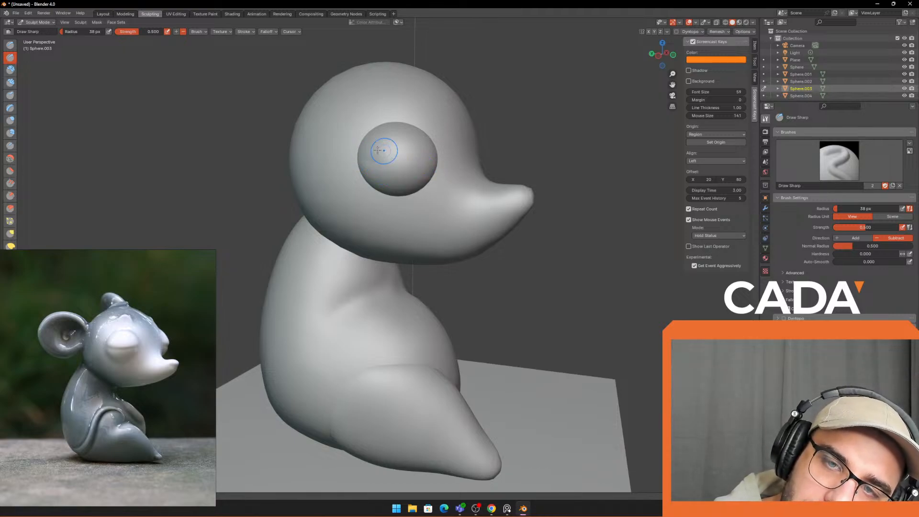
drag(364, 148, 445, 185)
key(ctrl+z)
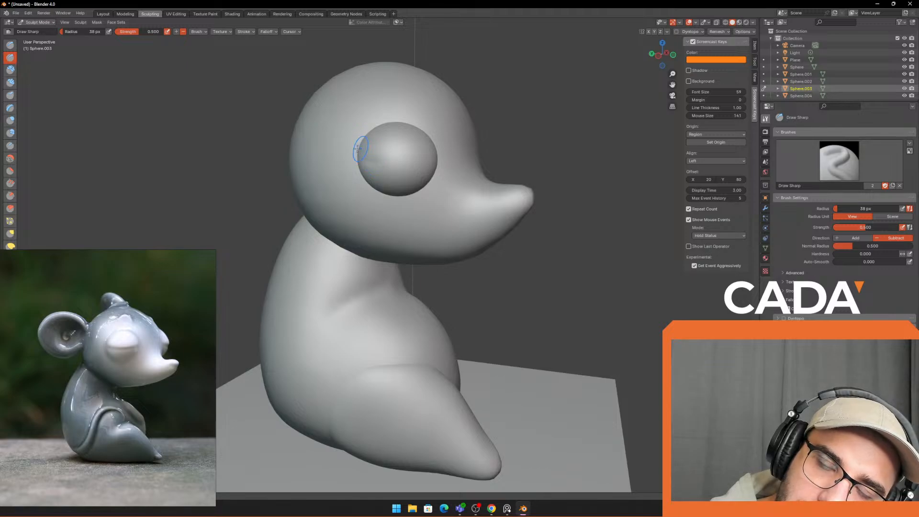
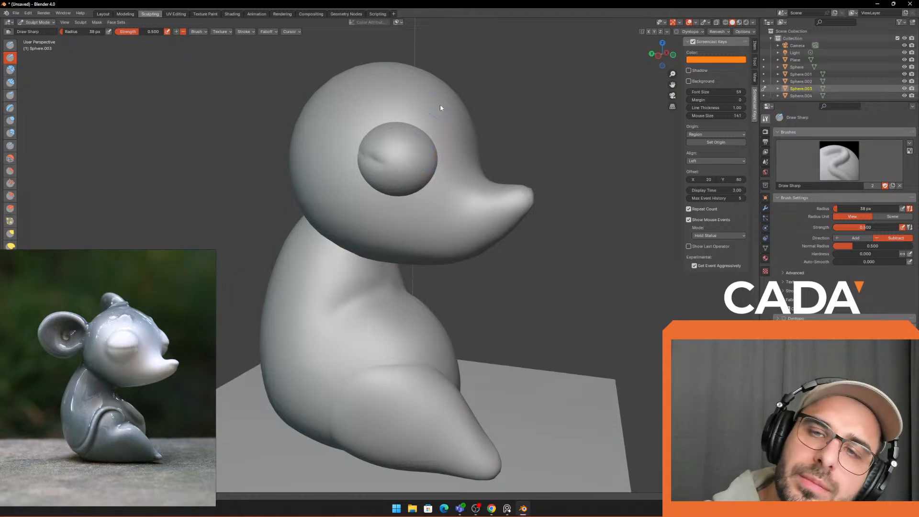
middle_drag(441, 104, 321, 203)
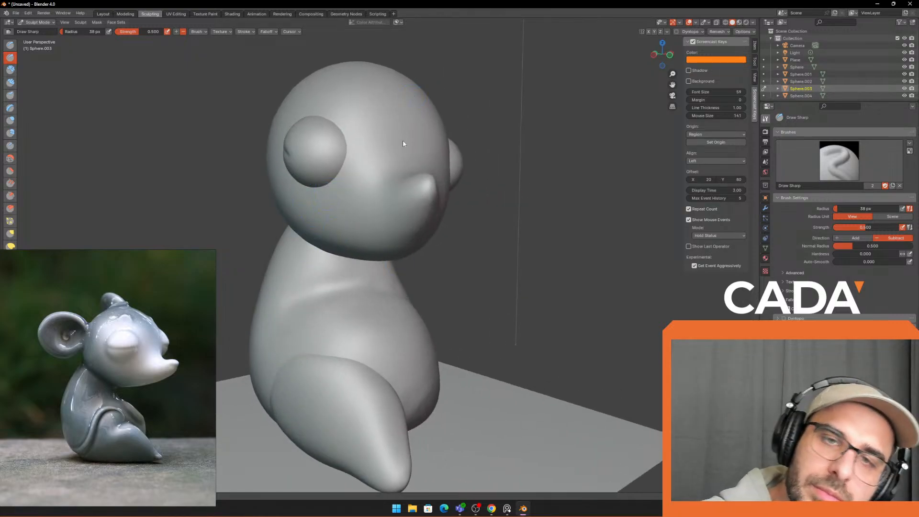
middle_drag(403, 140, 429, 148)
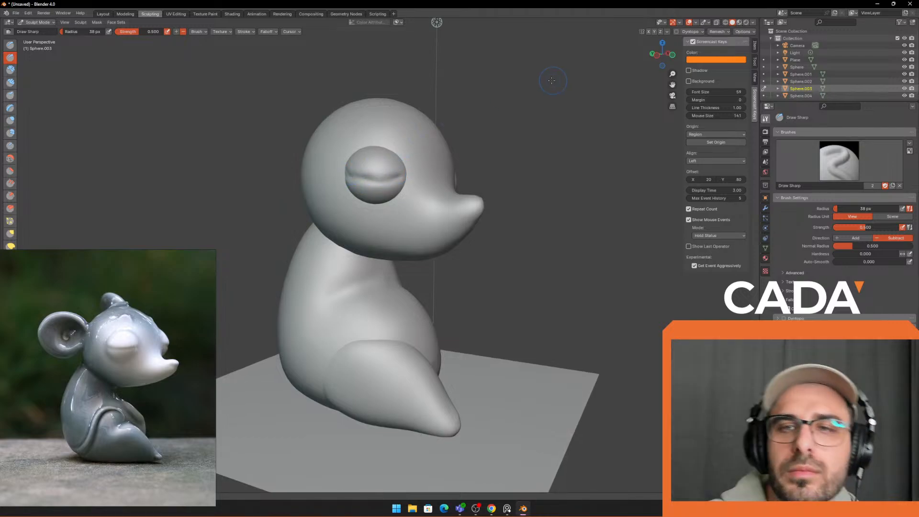
scroll(479, 120, down, 2)
scroll(477, 123, up, 6)
scroll(478, 123, down, 2)
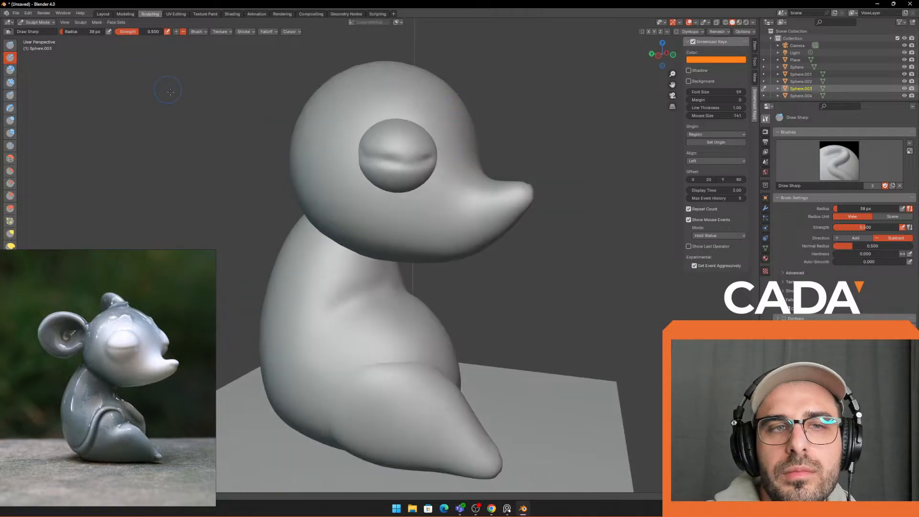
Step: Push the upper eyelid slightly down over the crease with the Elastic Deform brush at an 86 px radius
click(10, 246)
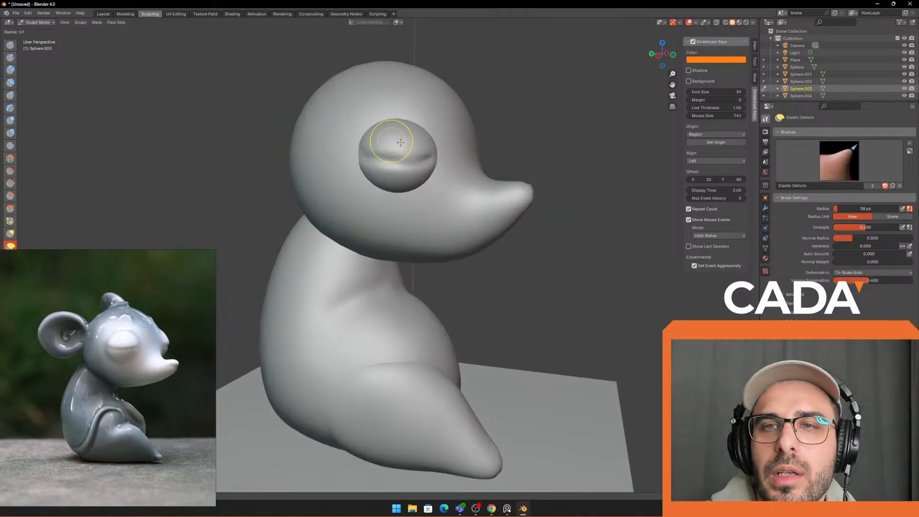
drag(385, 152, 383, 163)
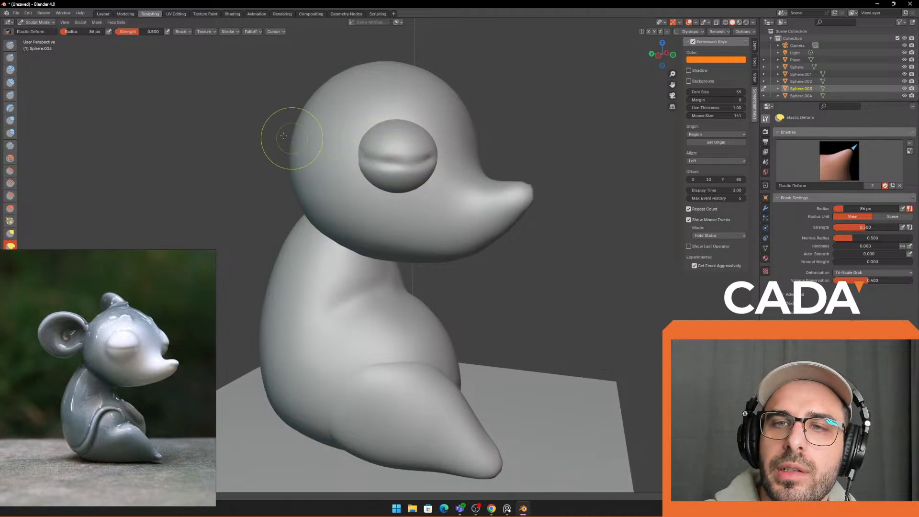
Step: Nudge the upper eyelid downward near the inner crease with the Elastic Deform brush at a 93 px radius
middle_drag(348, 146, 369, 148)
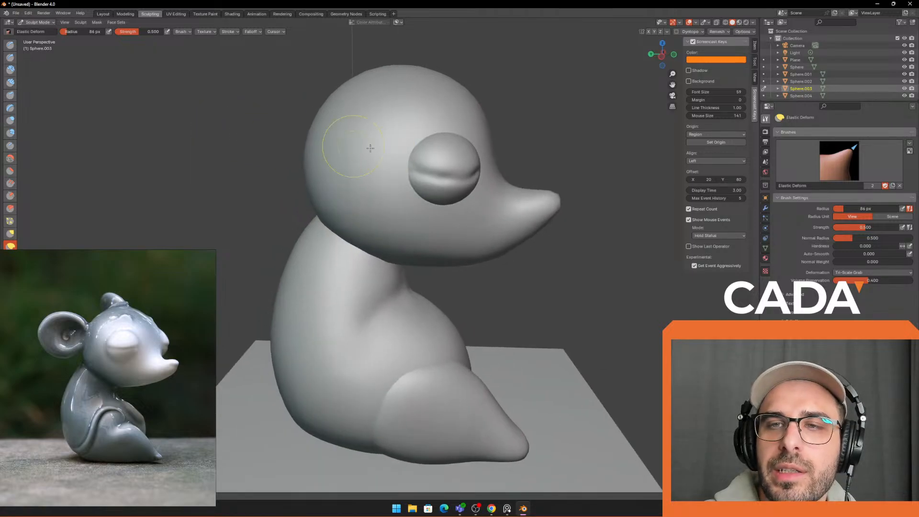
scroll(383, 156, up, 1)
key(f)
click(455, 169)
key(f)
click(466, 149)
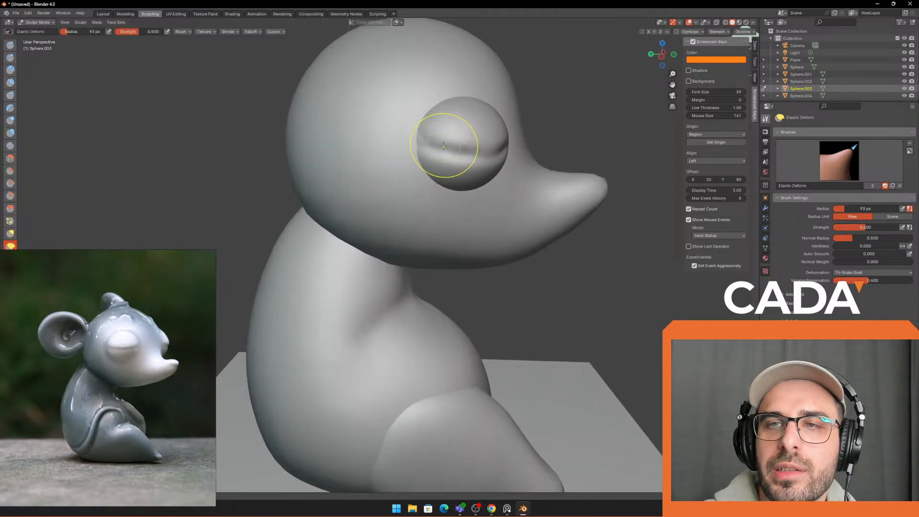
drag(447, 146, 449, 155)
Step: Examine the creased eye and the whole figure's profile from several angles and distances
scroll(426, 154, down, 3)
mouse_move(415, 154)
middle_down()
mouse_move(360, 153)
mouse_move(456, 168)
mouse_move(473, 159)
middle_up()
scroll(364, 152, up, 1)
scroll(402, 163, down, 3)
scroll(467, 169, up, 2)
middle_drag(413, 108, 380, 115)
scroll(287, 86, down, 1)
middle_drag(273, 88, 318, 87)
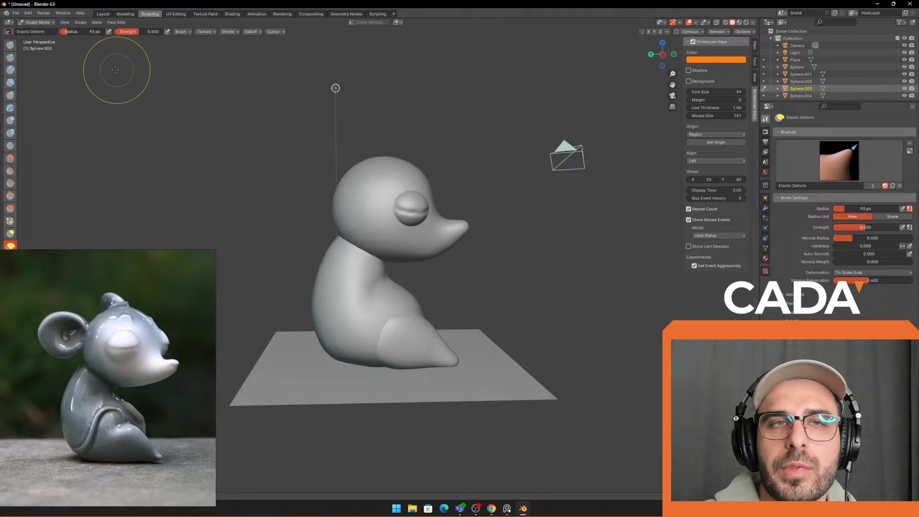
Step: Make the head mesh the active object in the Layout workspace and return to sculpting it
click(103, 14)
scroll(418, 156, up, 1)
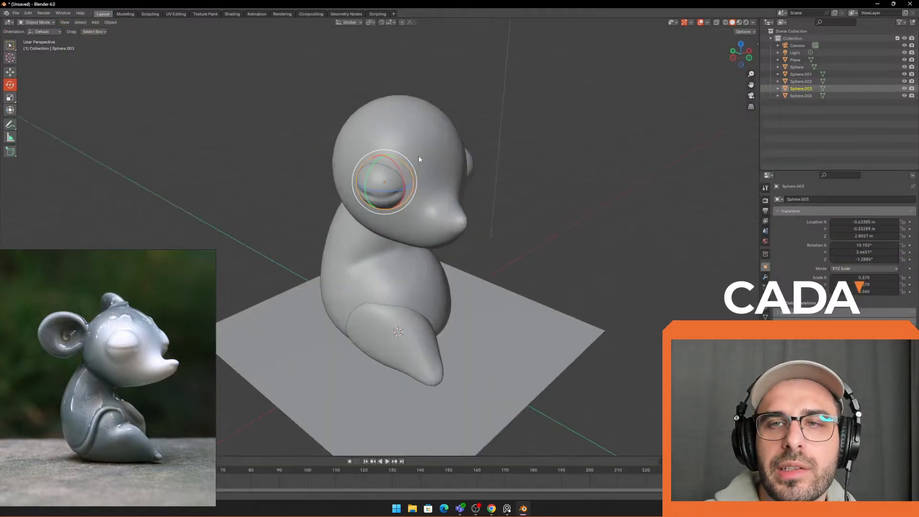
click(418, 156)
middle_drag(419, 156, 493, 125)
scroll(304, 45, down, 2)
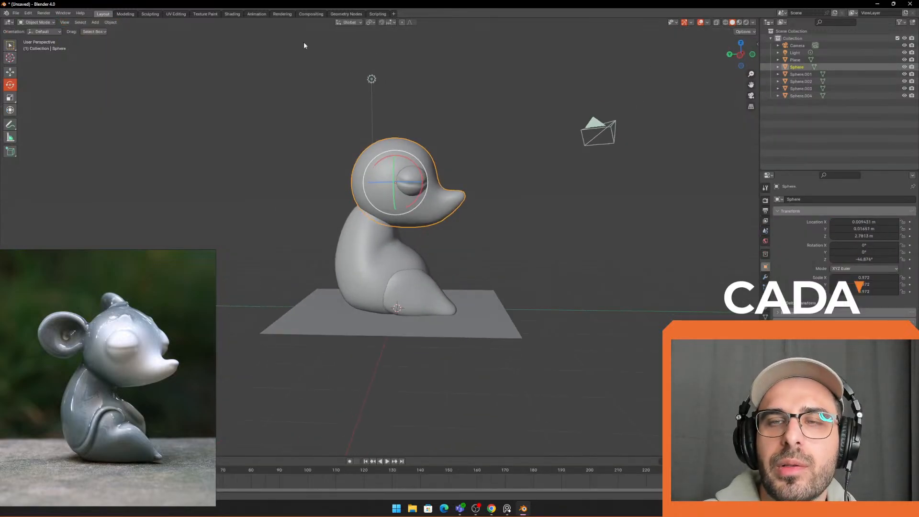
click(147, 15)
scroll(473, 160, down, 2)
scroll(482, 216, up, 2)
middle_drag(482, 216, 509, 192)
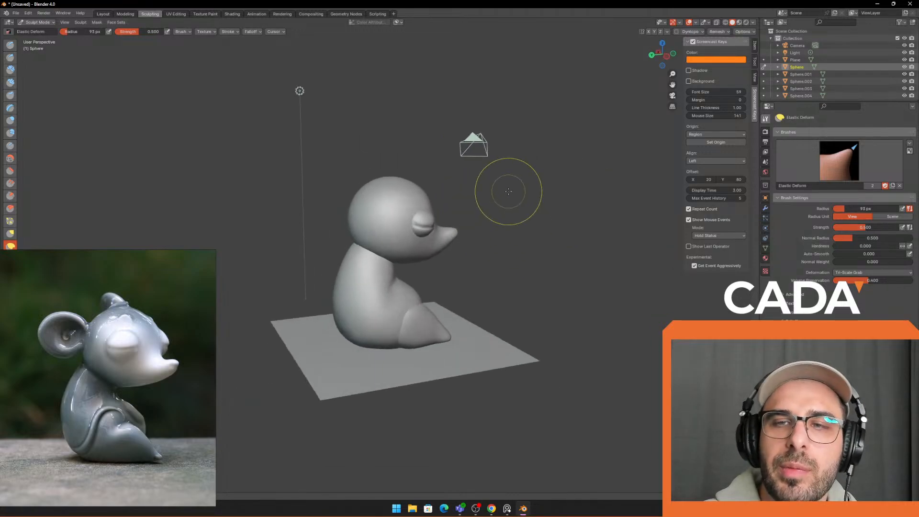
Step: Reshape the crown of the head with the Elastic Deform brush, reducing the radius from 208 px to 175 px
mouse_move(503, 341)
middle_down()
mouse_move(474, 287)
mouse_move(447, 312)
middle_up()
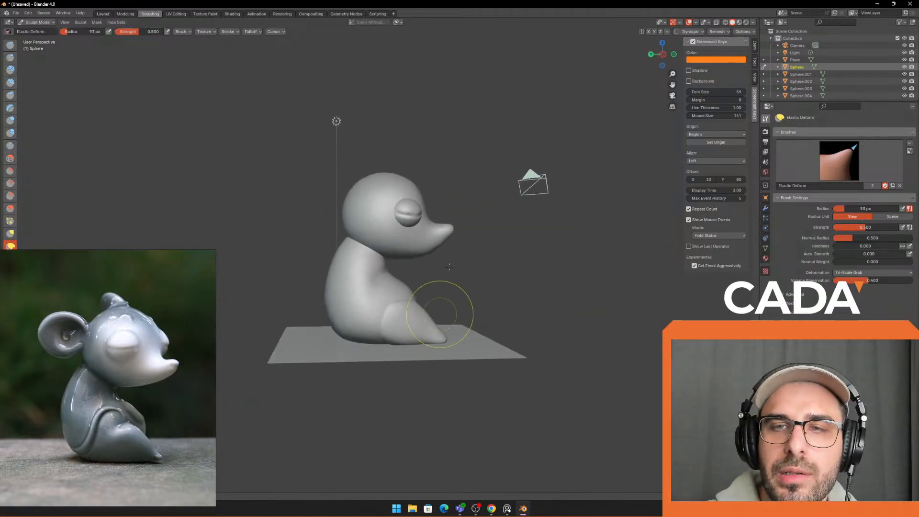
key(f)
click(454, 154)
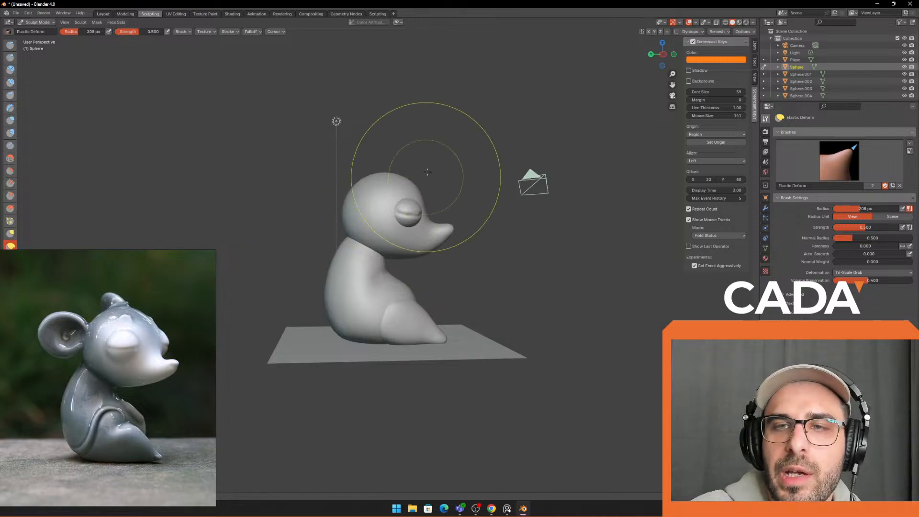
key(f)
click(379, 169)
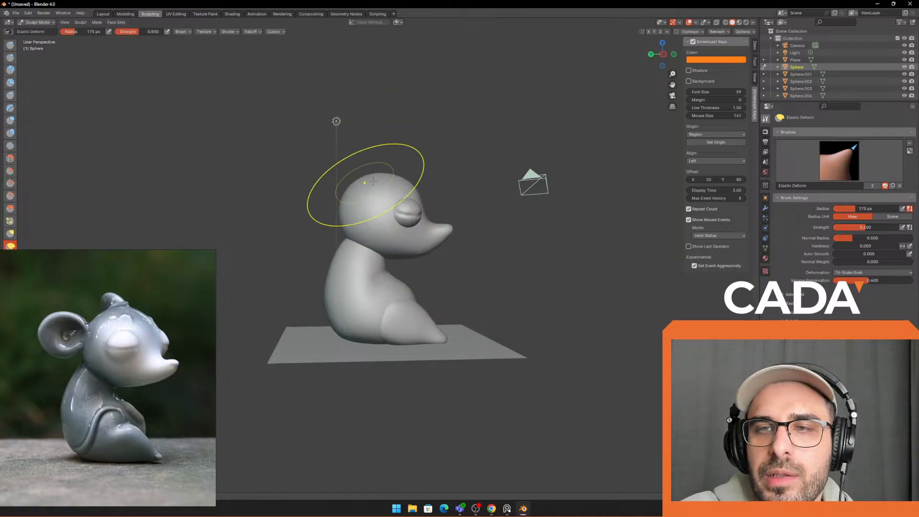
Step: Shape the forehead above the eye with Elastic Deform at radii of 148 px and 129 px
key(f)
click(408, 185)
key(f)
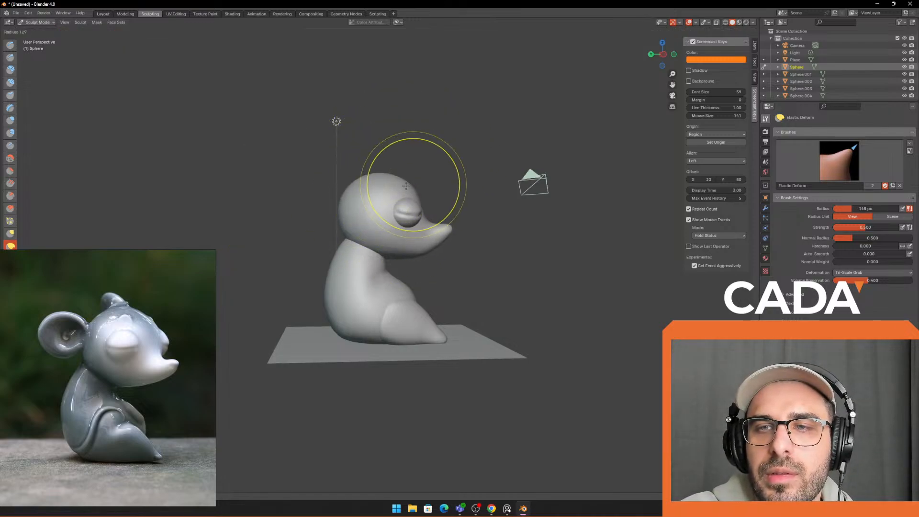
click(407, 188)
key(f)
click(409, 188)
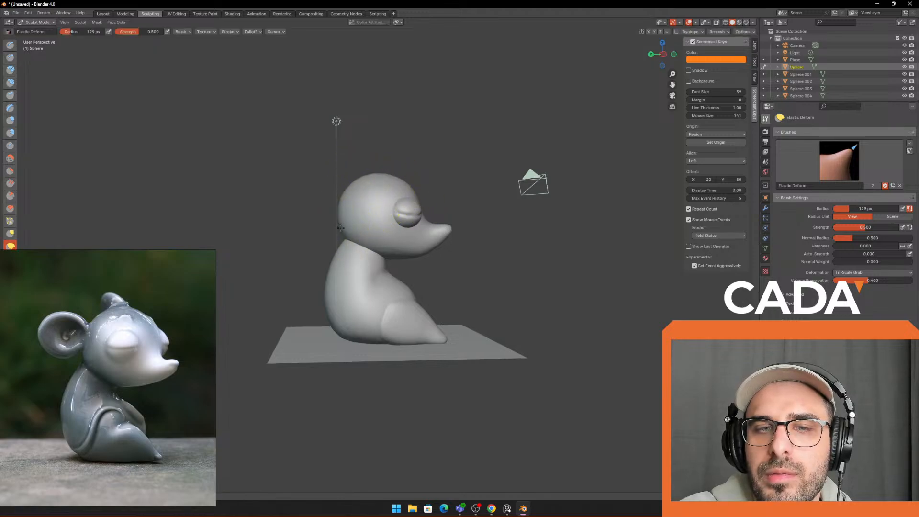
Step: Refine the back and top of the head with Elastic Deform at radii of 137, 95 and 111 px
key(f)
click(344, 213)
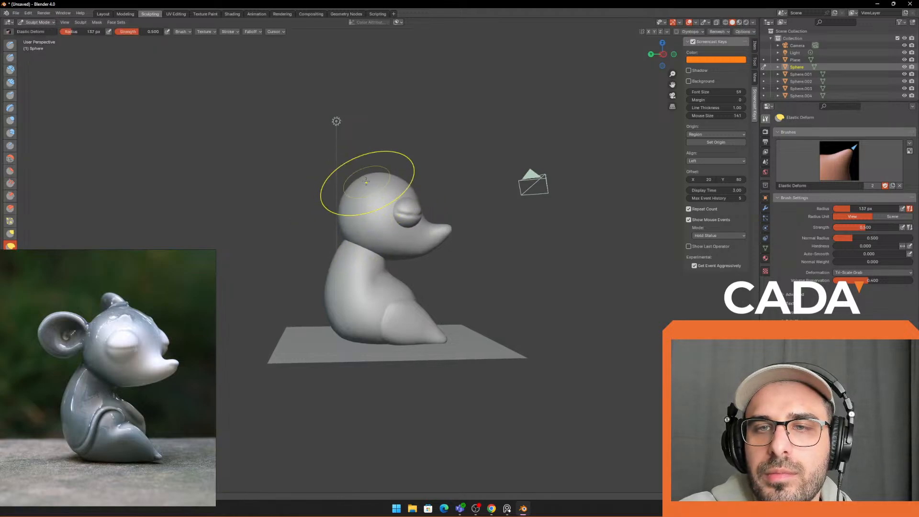
key(f)
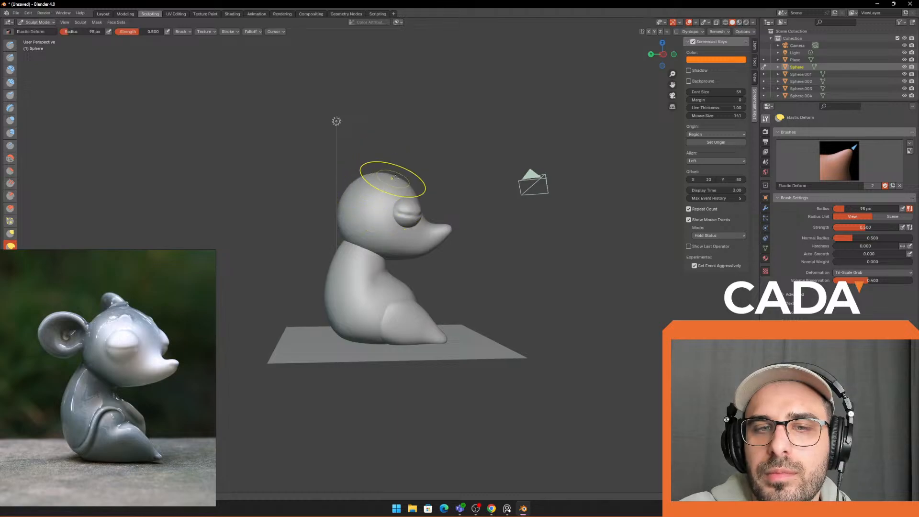
click(407, 187)
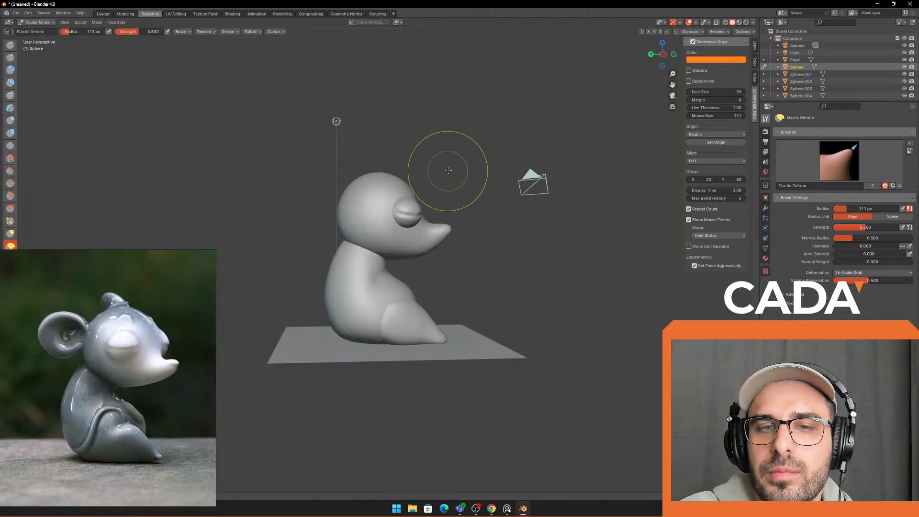
middle_drag(401, 169, 389, 168)
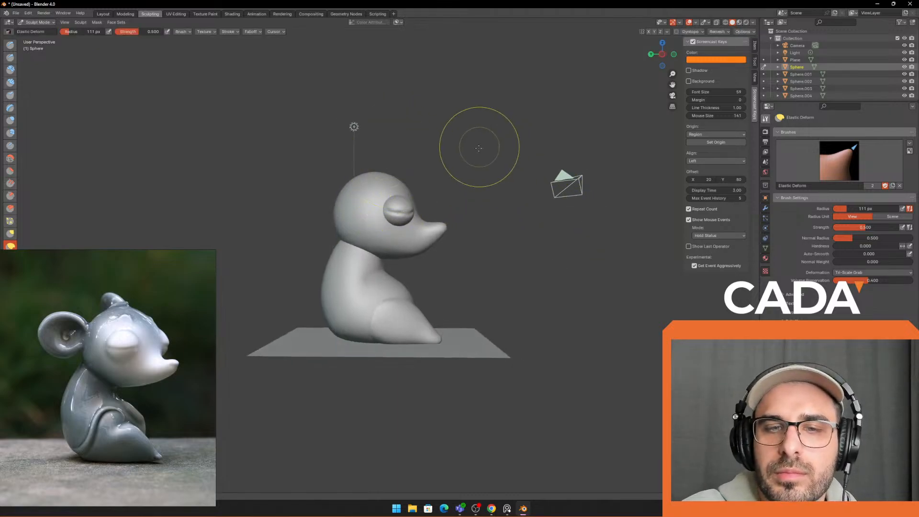
Step: Shape the brow and snout with Elastic Deform, varying the radius between 87 px and 198 px and ending at 98 px
key(f)
click(413, 186)
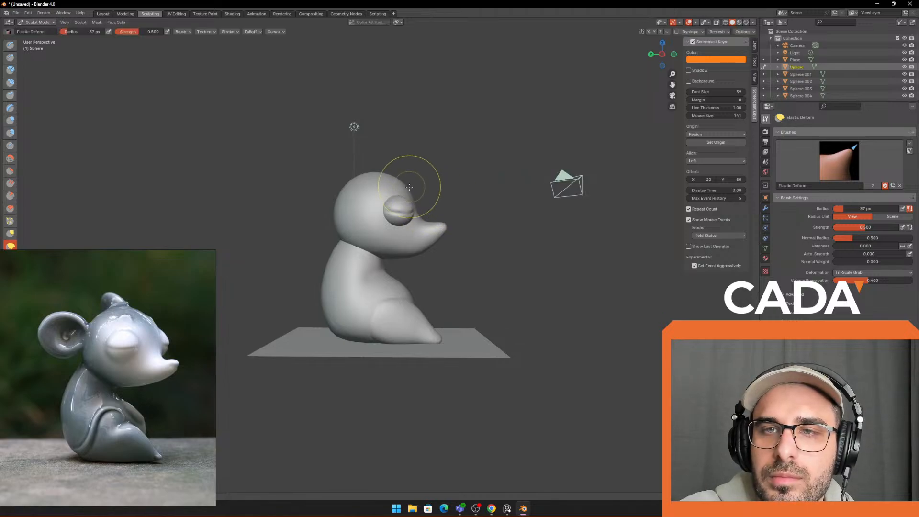
key(f)
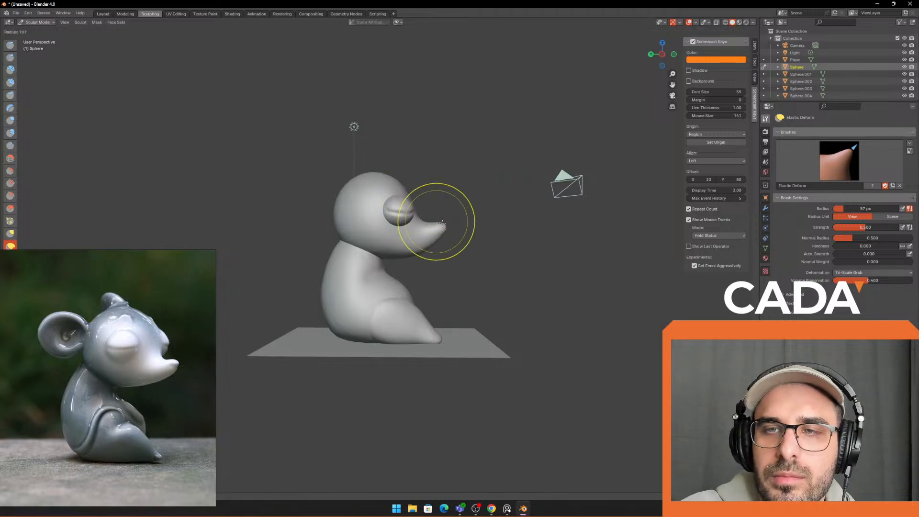
click(441, 227)
key(f)
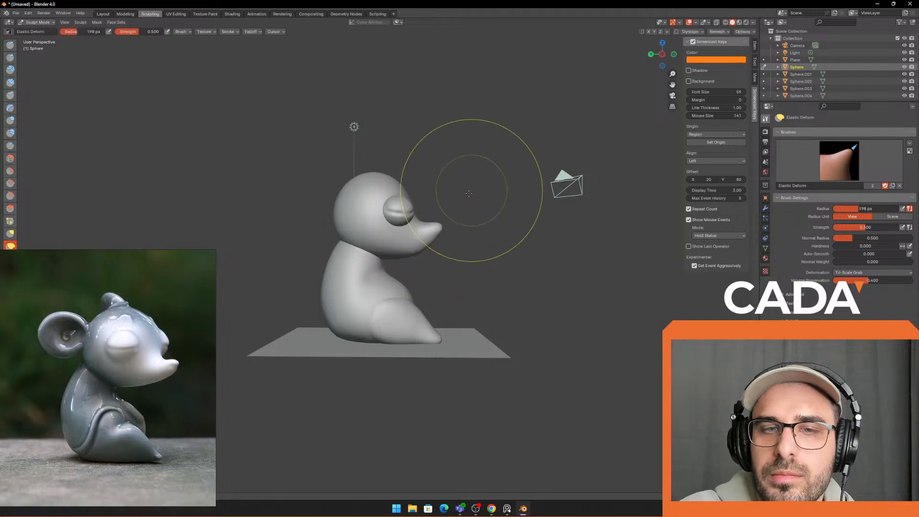
click(450, 224)
key(f)
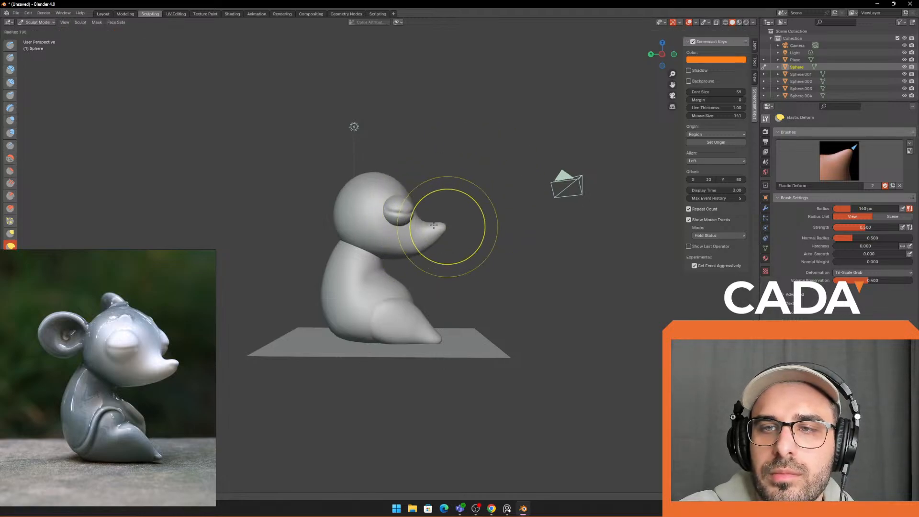
click(443, 225)
key(f)
click(441, 227)
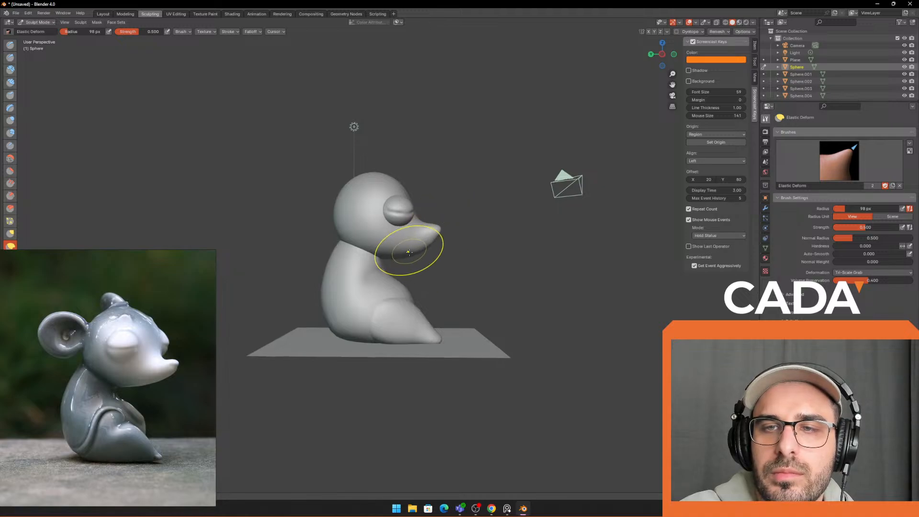
Step: Adjust the underside of the jaw and the forehead with Elastic Deform at radii of 142 px and 135 px
key(f)
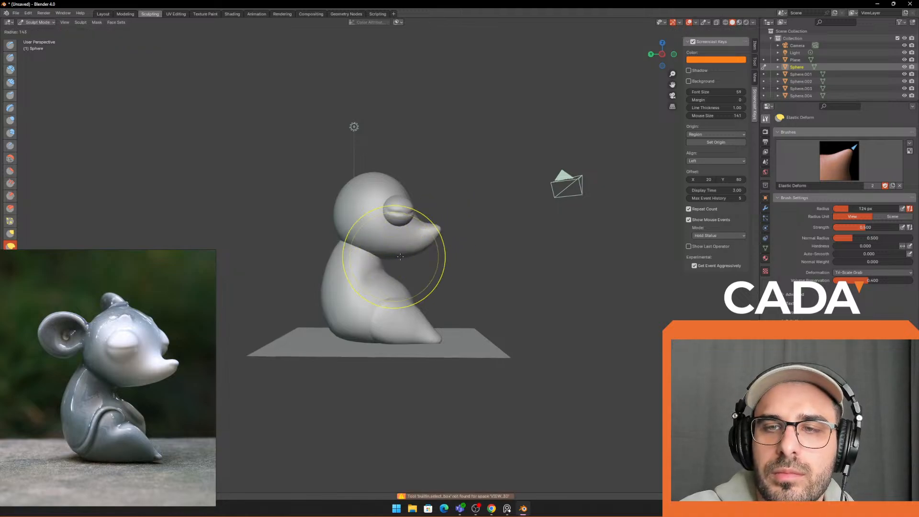
click(395, 265)
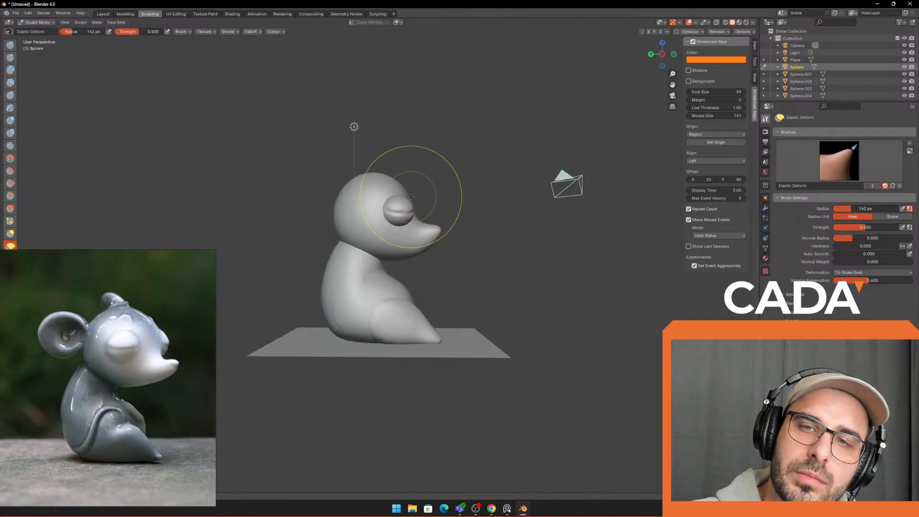
middle_drag(390, 150, 386, 178)
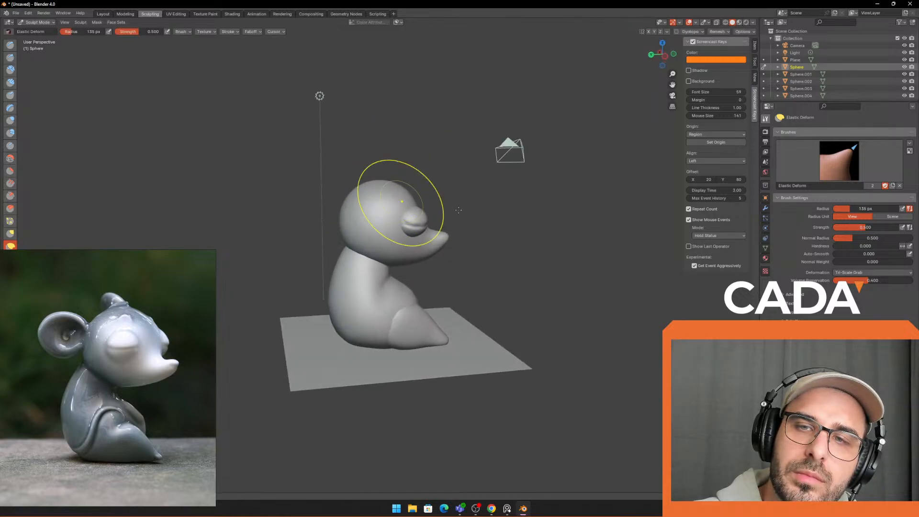
middle_drag(459, 210, 484, 148)
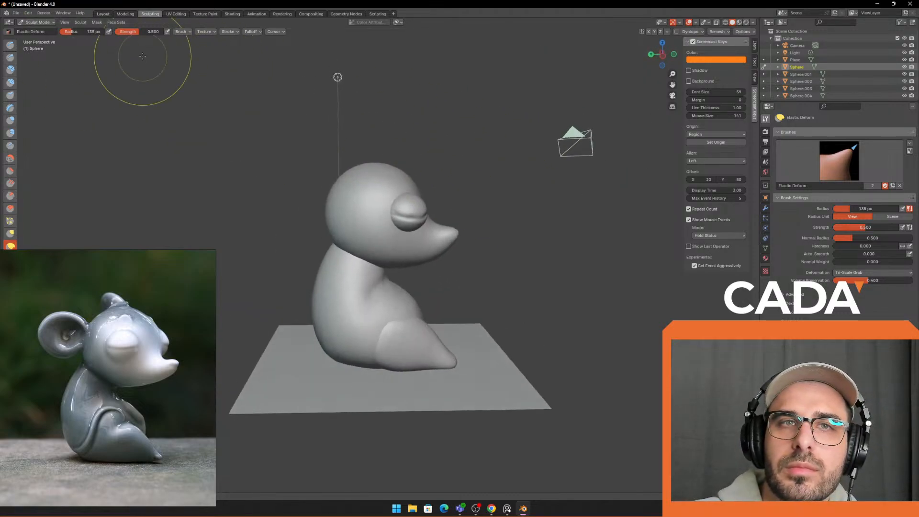
Step: In the Layout workspace, move the creased eye back along the head to about X -0.69 m, Y -0.07 m, Z 2.79 m
click(99, 15)
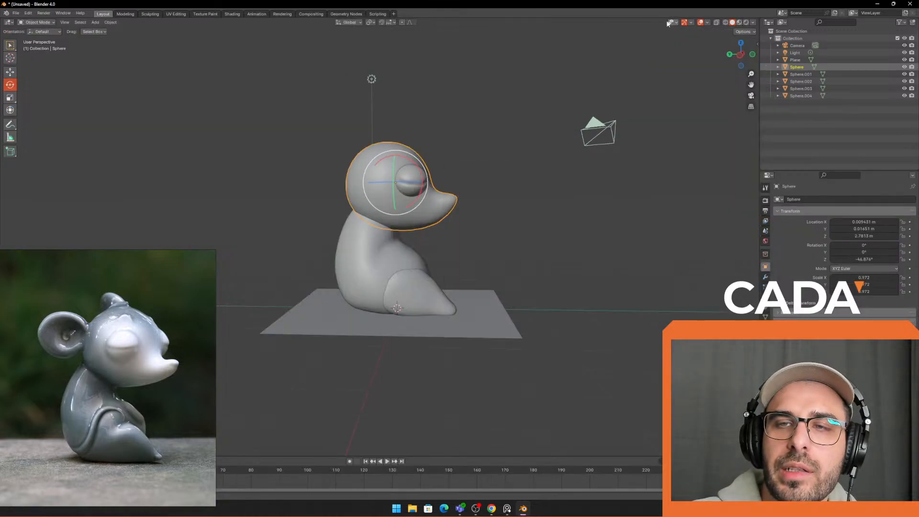
click(520, 77)
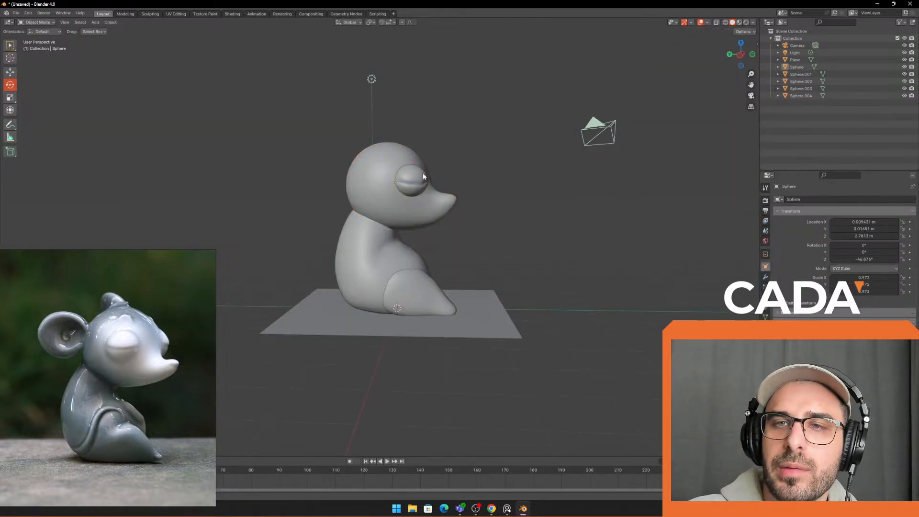
click(423, 173)
scroll(393, 125, up, 2)
middle_drag(359, 80, 523, 256)
key(g)
click(468, 216)
middle_drag(468, 216, 576, 202)
key(g)
click(504, 174)
scroll(505, 176, down, 3)
click(413, 89)
scroll(415, 120, up, 1)
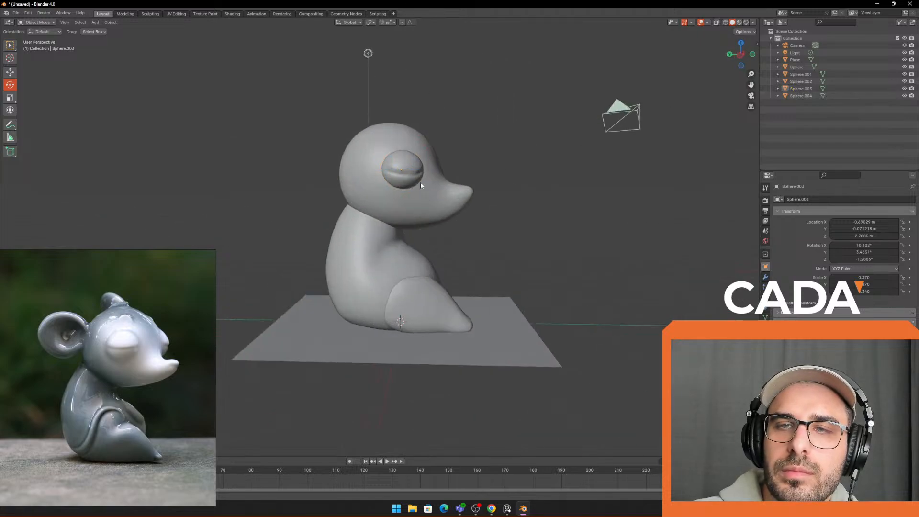
Step: Lower the creased eye on the side of the head to about X -0.69 m, Y -0.10 m, Z 2.63 m
click(417, 180)
key(alt+a)
key(ctrl+z)
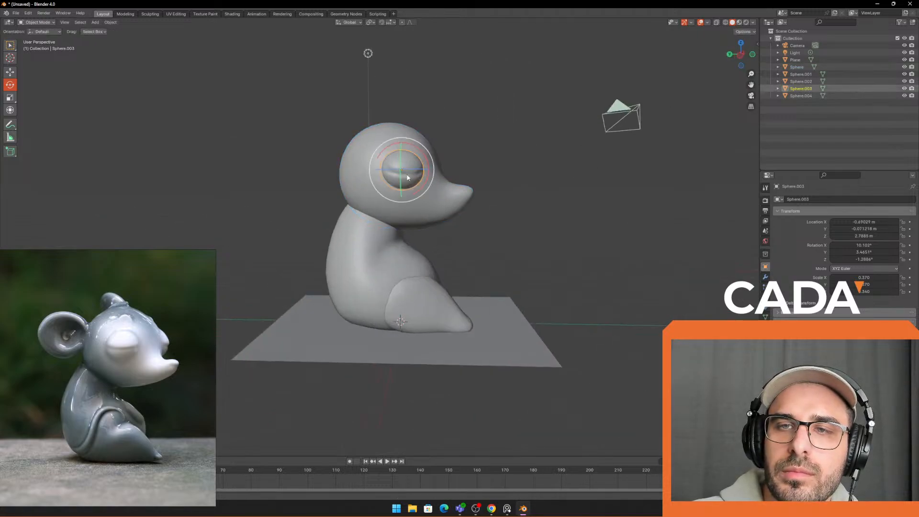
scroll(440, 182, up, 2)
key(g)
click(488, 177)
middle_drag(623, 152, 473, 184)
key(g)
click(475, 183)
key(alt+a)
scroll(437, 211, down, 4)
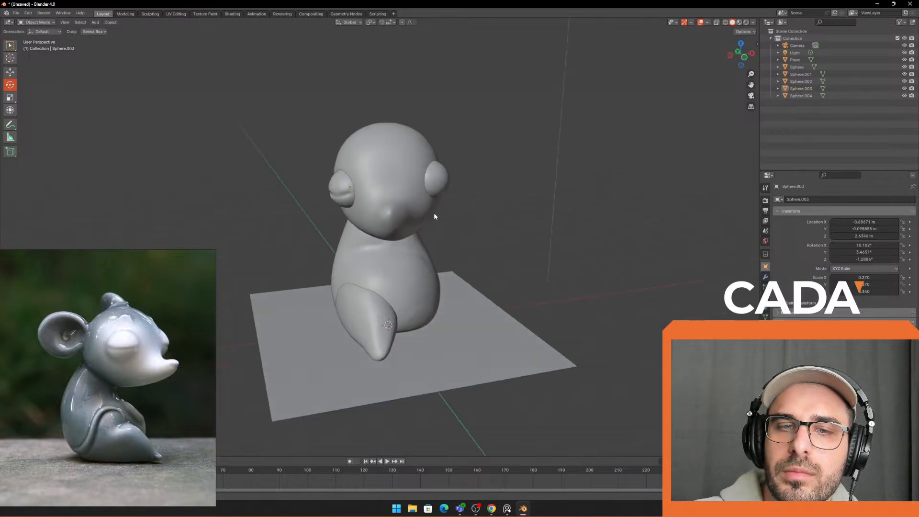
Step: Push the creased eye slightly deeper into the head, to about X -0.67 m
middle_drag(437, 212, 516, 185)
scroll(363, 189, up, 2)
click(385, 191)
scroll(516, 185, up, 1)
click(625, 177)
middle_drag(624, 178, 541, 173)
scroll(533, 176, down, 2)
scroll(541, 176, up, 2)
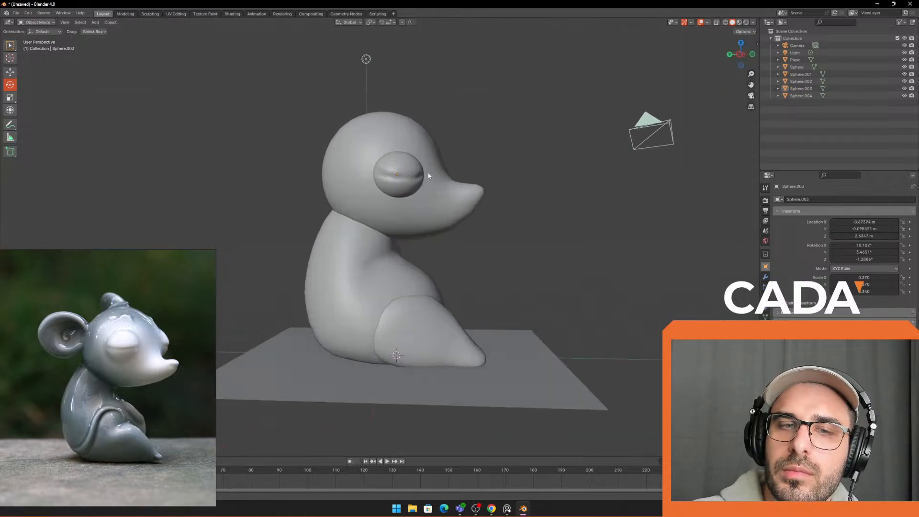
Step: Rotate the creased eye slightly to about 8.4° on X and shift it outward and up to about Z 2.65 m
click(453, 180)
click(540, 167)
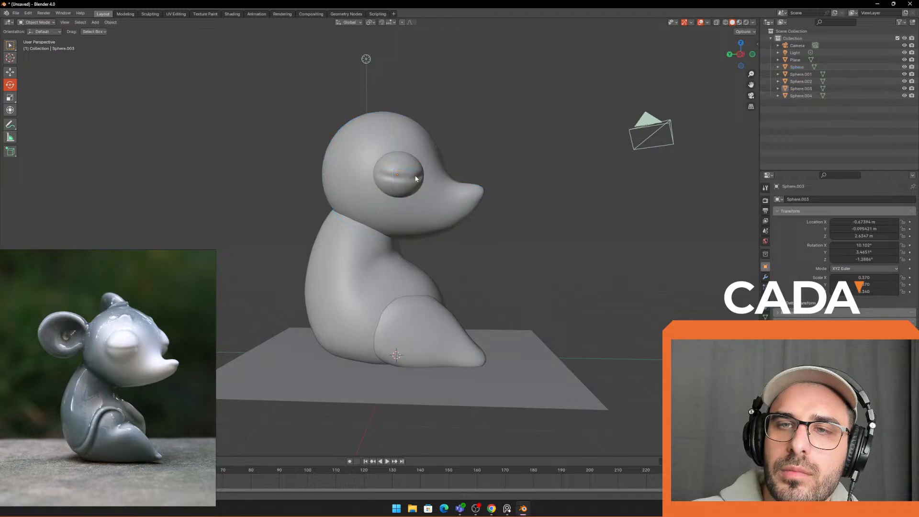
key(ctrl+z)
click(424, 178)
scroll(429, 173, up, 1)
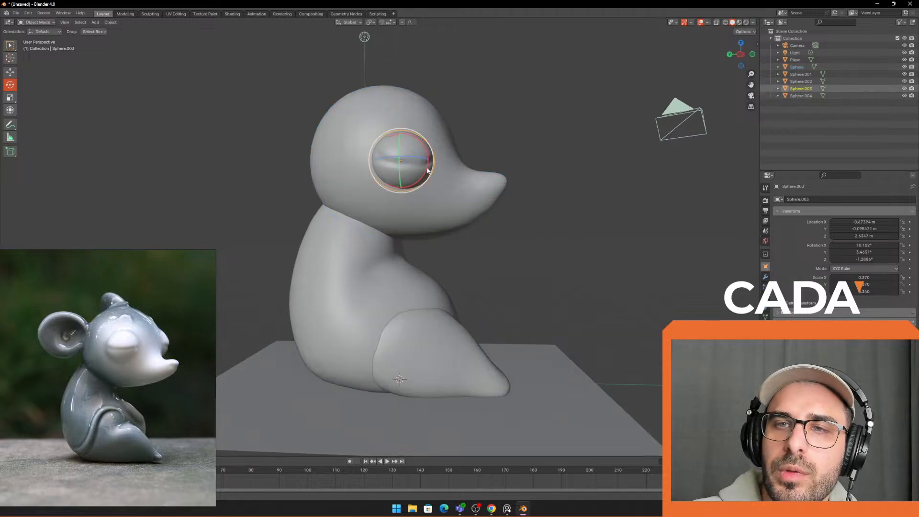
middle_drag(544, 151, 456, 183)
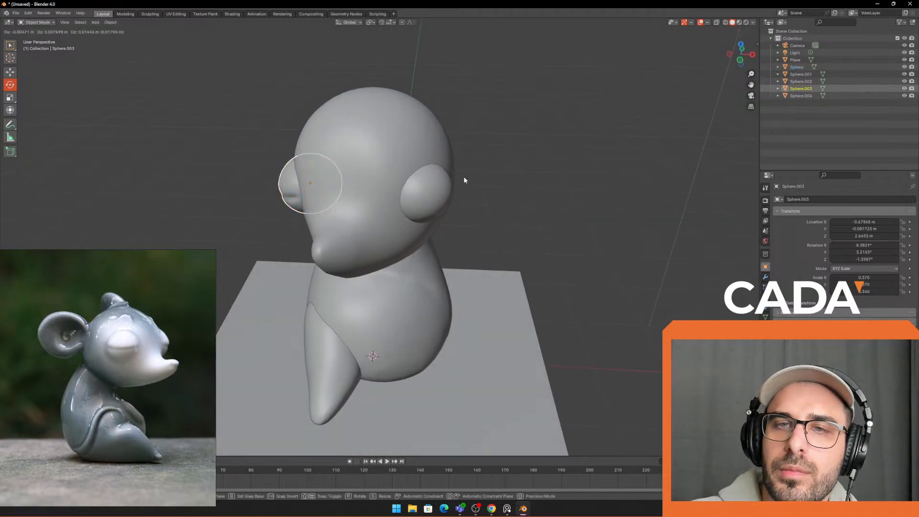
click(488, 202)
scroll(493, 201, down, 3)
middle_drag(507, 201, 619, 194)
scroll(574, 187, up, 1)
middle_drag(409, 165, 435, 152)
key(shift+a)
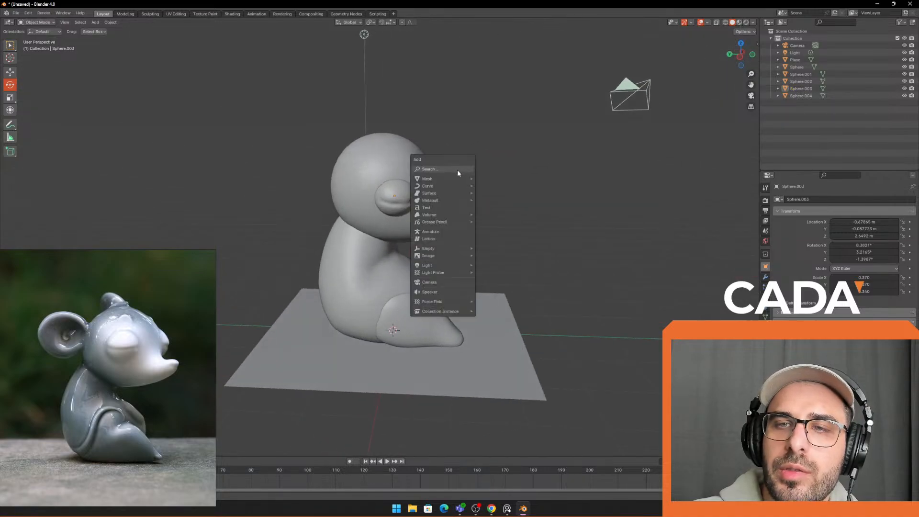
key(shift+a)
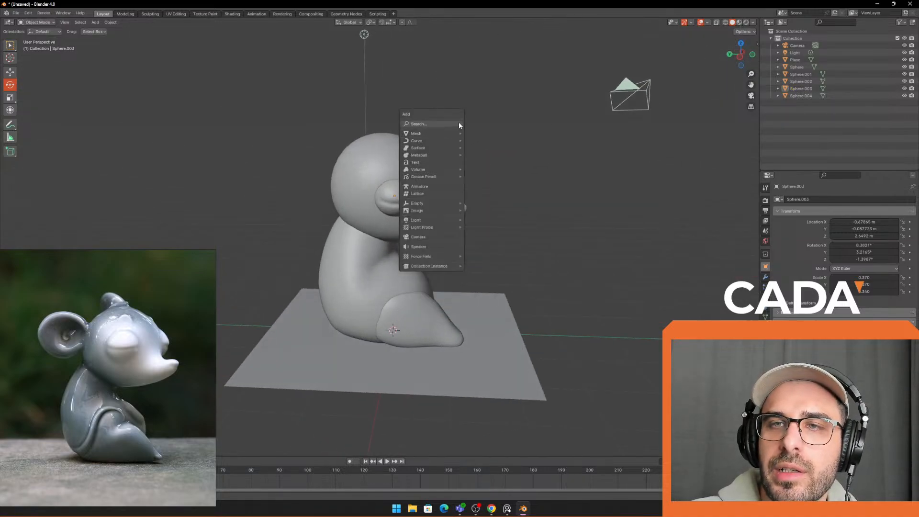
click(456, 123)
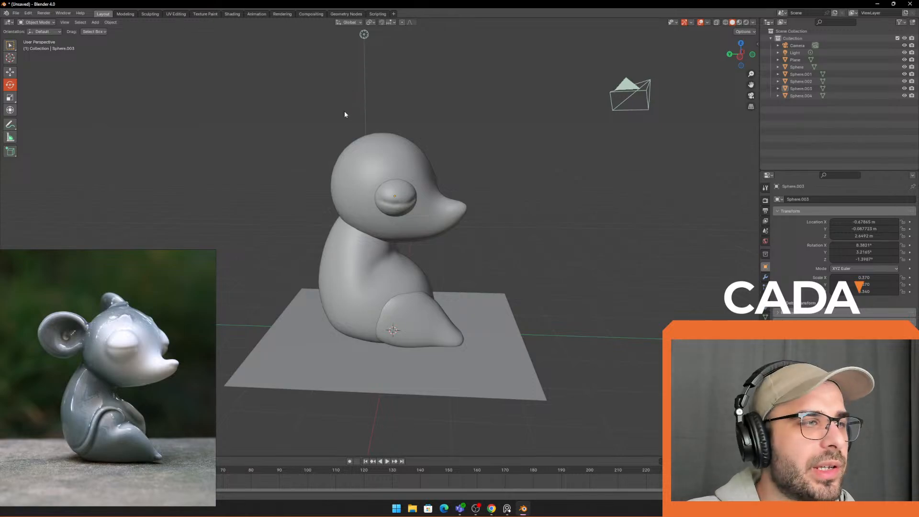
middle_drag(427, 124, 414, 95)
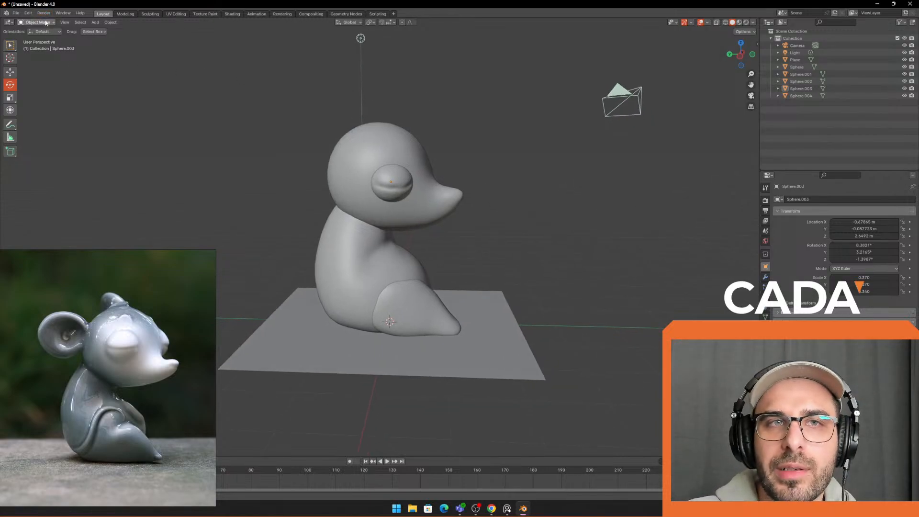
Step: Add a UV sphere and move it above the back of the head, to about X -0.44 m, Y 1.02 m, Z 3.79 m
key(shift+a)
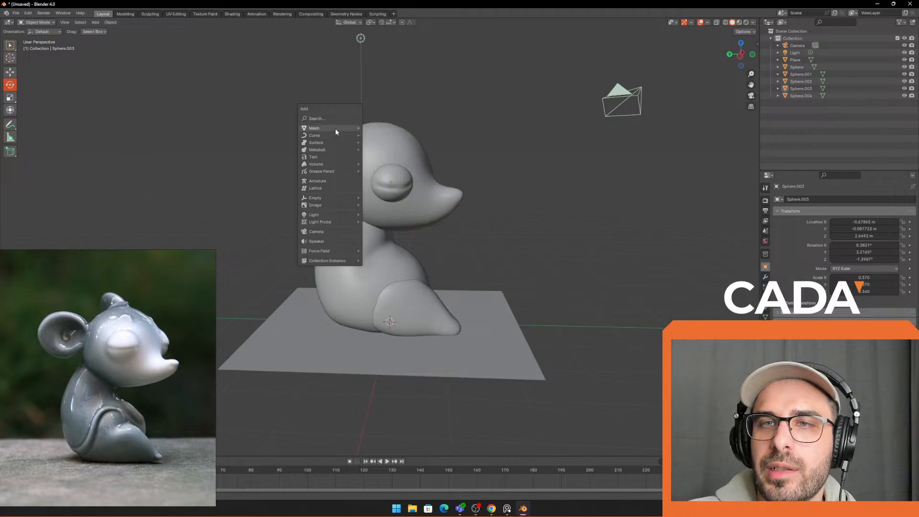
mouse_move(335, 128)
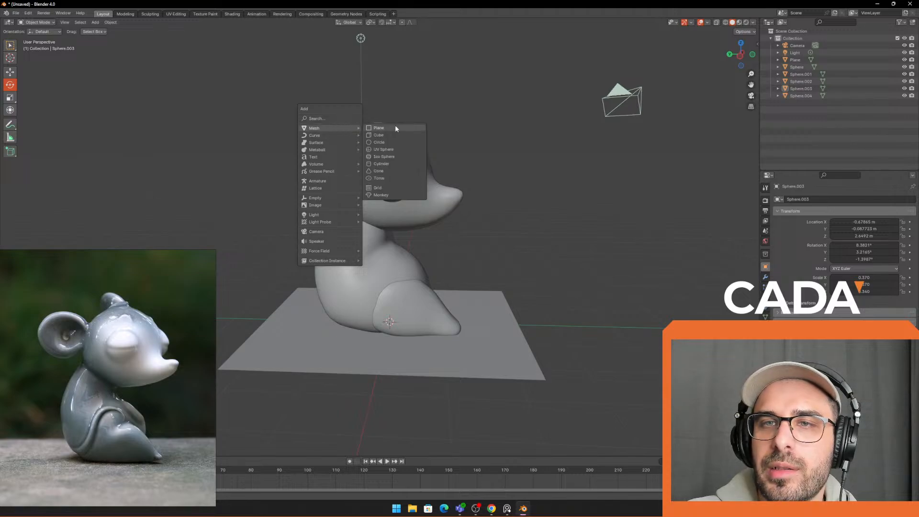
click(397, 151)
scroll(431, 192, down, 3)
middle_drag(467, 206, 404, 220)
key(g)
click(420, 90)
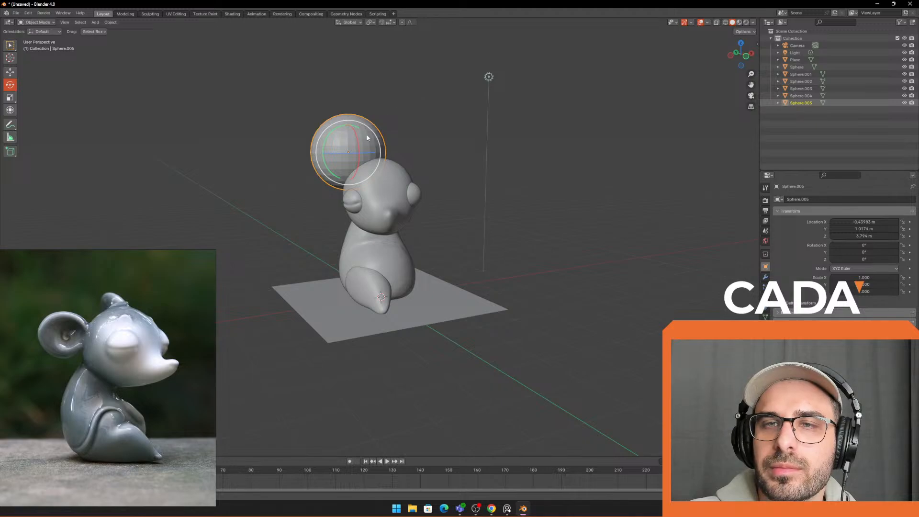
Step: Apply smooth shading to the new sphere above the head and deselect it
right_click(381, 123)
click(379, 120)
middle_drag(417, 128, 414, 199)
click(489, 140)
Step: Delete the plain, uncreased eye on the opposite side of the head
click(371, 213)
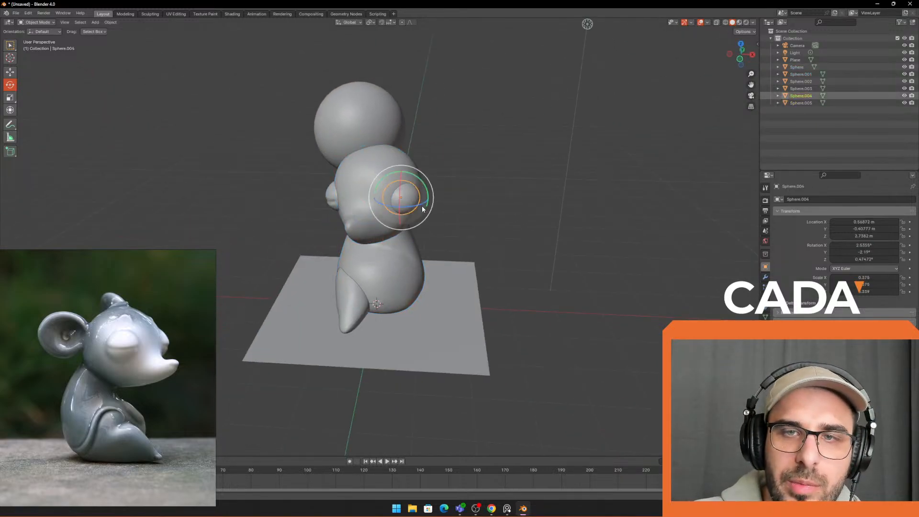
key(Delete)
scroll(422, 201, up, 2)
middle_drag(449, 188, 490, 192)
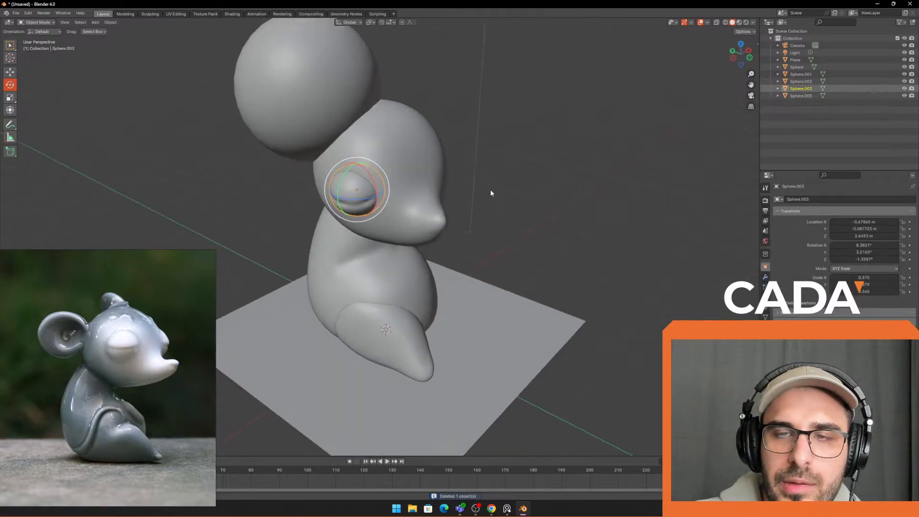
Step: Duplicate the creased eye, place the copy beside the head and turn it around the Z axis
key(shift+d)
click(589, 151)
middle_drag(589, 151, 565, 165)
key(r)
key(z)
click(254, 213)
Step: Move and tilt the copied eye against the opposite side of the head, undoing the last move
key(g)
click(490, 171)
key(r)
click(470, 174)
key(g)
click(572, 169)
key(ctrl+z)
Step: Rotate the copied eye to about -5.9°, 4.8°, 142.1° and move it to about X 0.68 m, Y -0.15 m, Z 2.63 m
middle_drag(574, 129, 470, 135)
key(r)
click(450, 106)
middle_drag(522, 161, 520, 138)
scroll(520, 139, up, 1)
key(r)
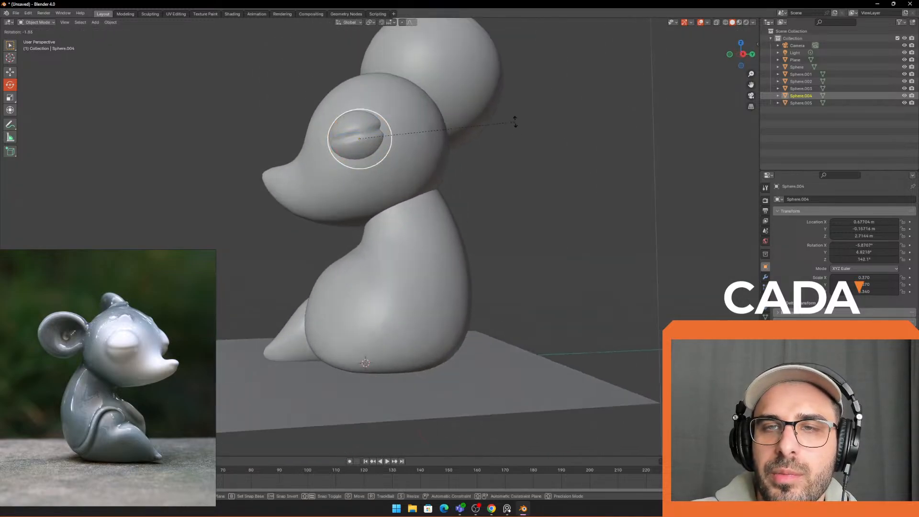
click(514, 129)
key(g)
click(515, 141)
click(563, 157)
Step: Scale the sphere above the head down to 0.720
scroll(551, 182, down, 2)
middle_drag(544, 200, 410, 137)
click(404, 142)
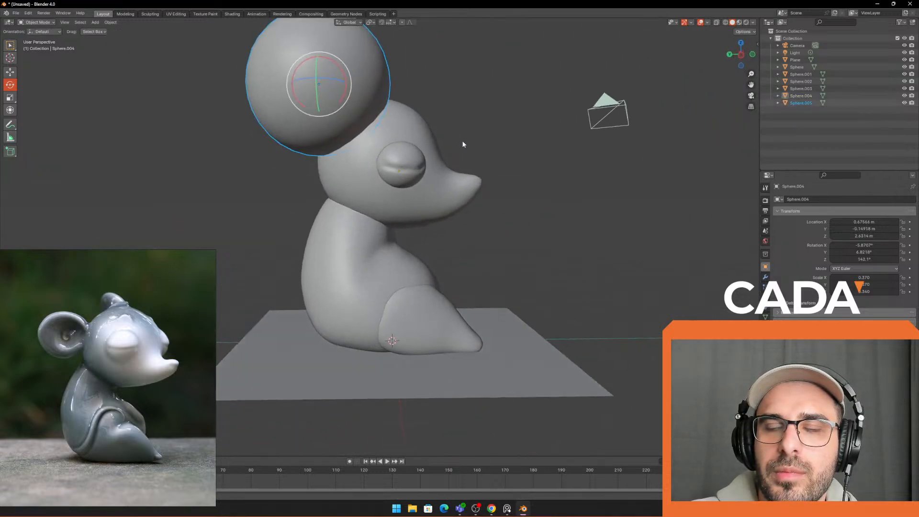
key(s)
click(462, 93)
middle_drag(461, 93, 427, 147)
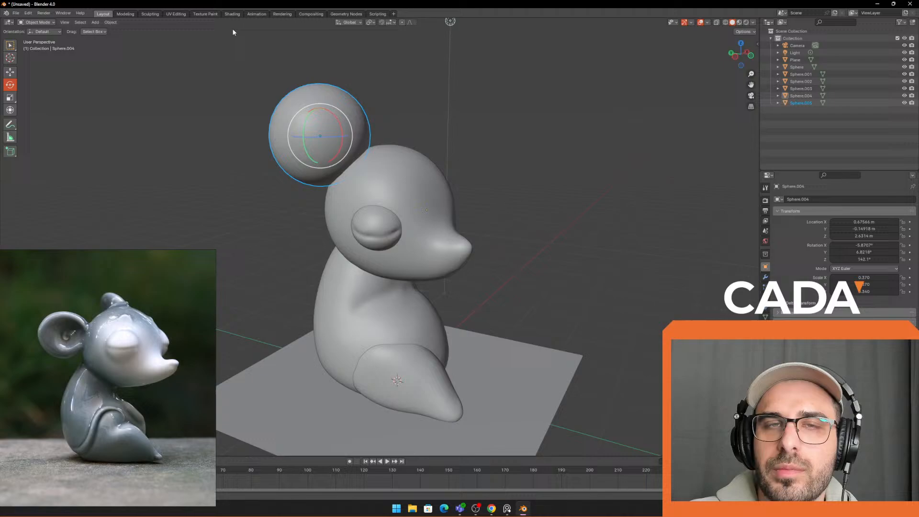
Step: Open the sphere above the head for sculpting and set the Elastic Deform brush radius to 222 px
click(149, 14)
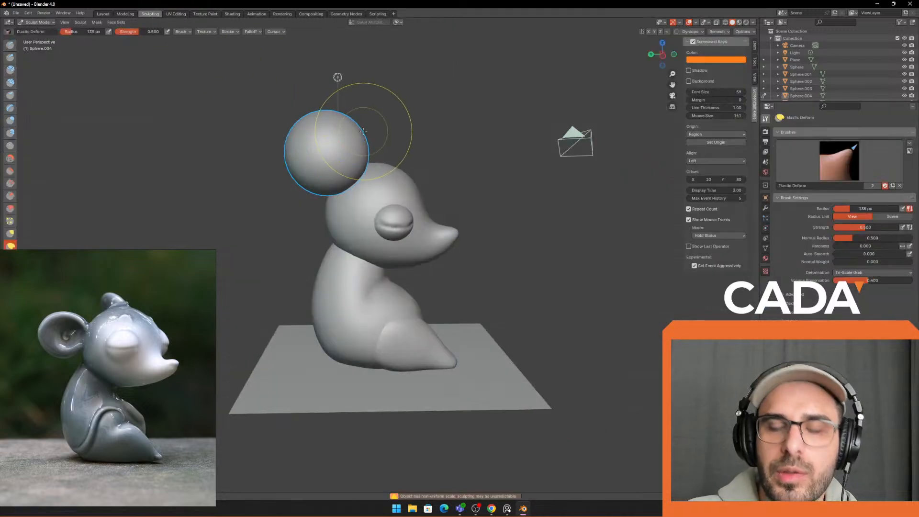
click(104, 13)
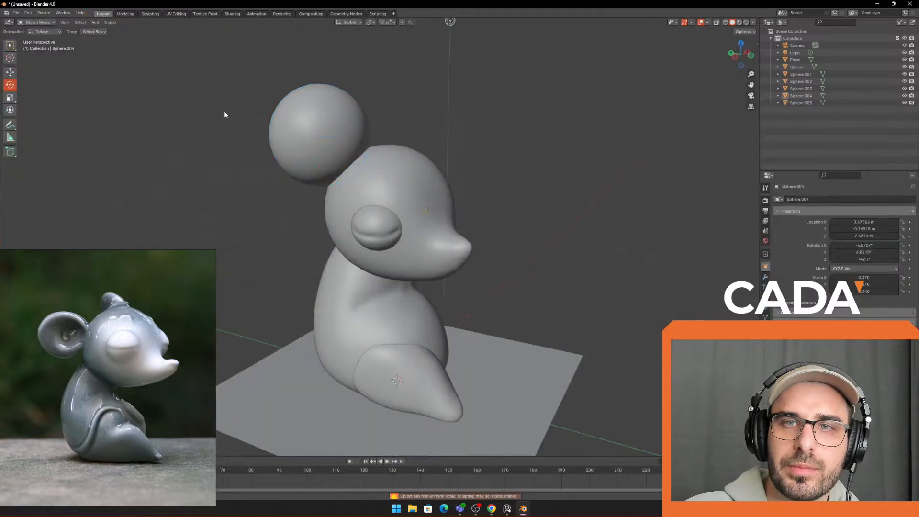
click(150, 14)
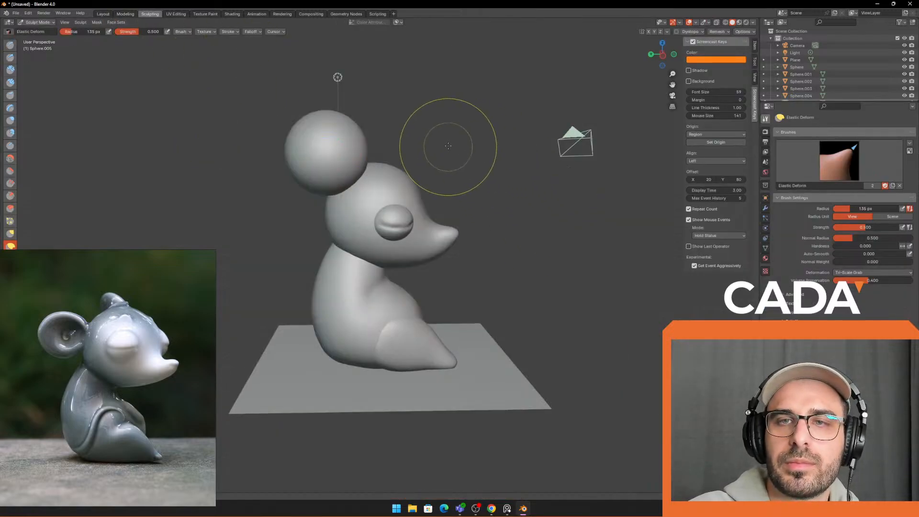
mouse_move(421, 148)
middle_down()
mouse_move(376, 182)
mouse_move(363, 180)
middle_up()
key(f)
click(393, 181)
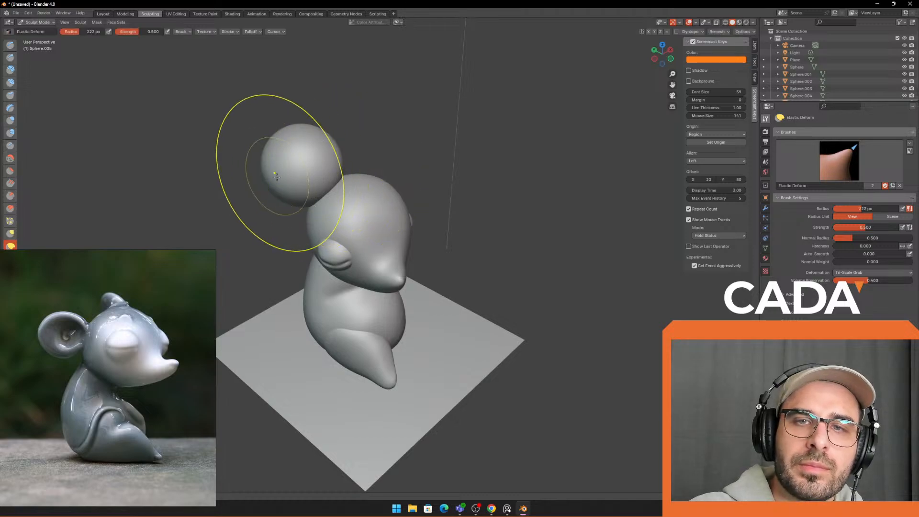
Step: Flatten the sphere from both sides with the Elastic Deform brush into a thick ear-like disc
drag(279, 173, 307, 155)
mouse_move(363, 139)
middle_down()
mouse_move(351, 127)
mouse_move(322, 135)
middle_up()
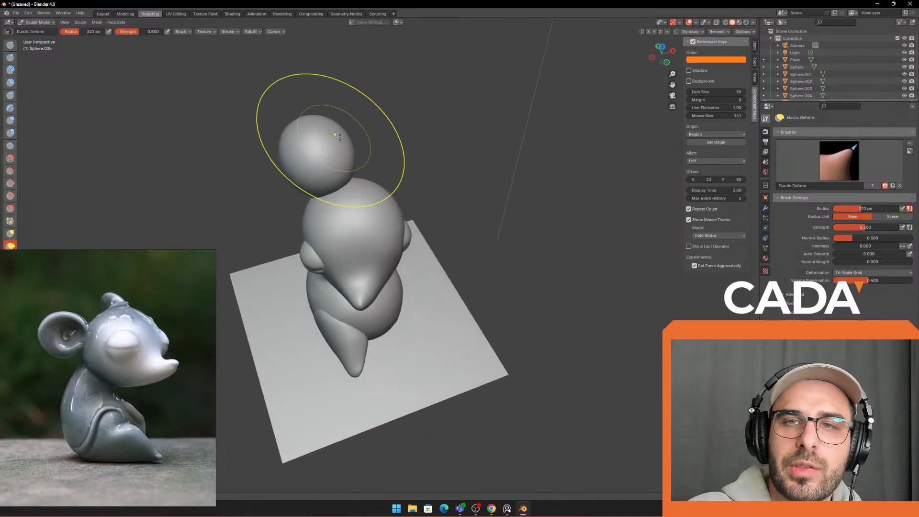
mouse_move(271, 178)
mouse_down()
mouse_move(274, 165)
mouse_move(304, 155)
mouse_up()
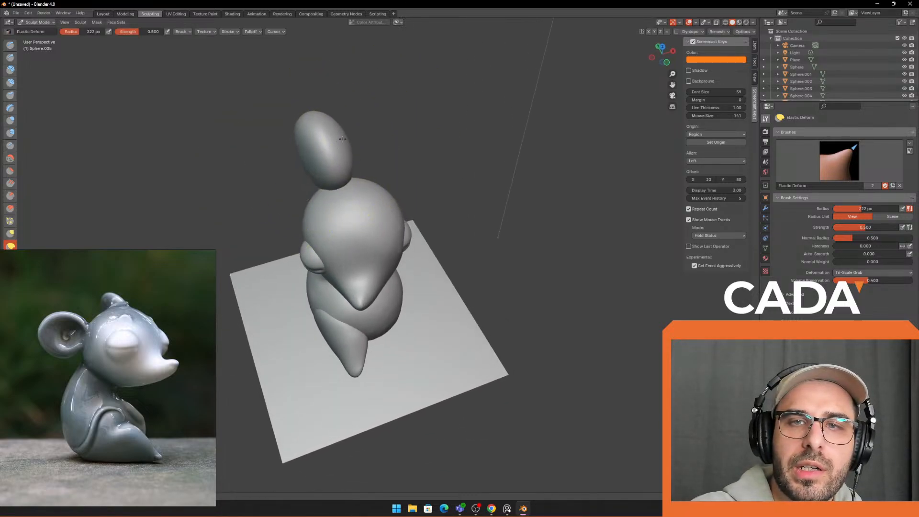
middle_drag(308, 158, 360, 126)
drag(328, 120, 304, 137)
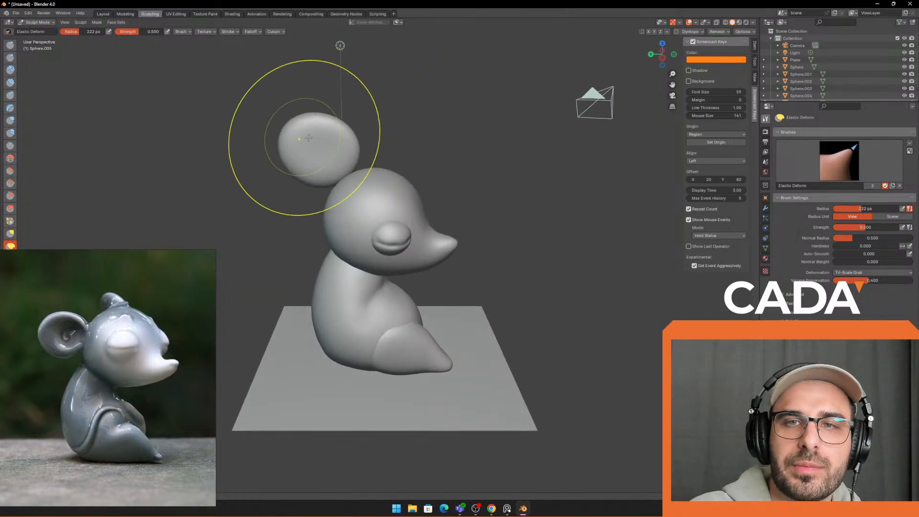
Step: Reduce the Elastic Deform brush radius to 176 px and sculpt the ear into a thinner, rounder disc with a hollowed inner face
middle_drag(302, 167, 353, 155)
key(f)
click(304, 150)
drag(359, 154, 337, 160)
middle_drag(337, 160, 380, 173)
drag(387, 178, 368, 173)
middle_drag(369, 173, 396, 174)
drag(389, 177, 422, 172)
middle_drag(421, 172, 403, 174)
drag(403, 175, 384, 160)
mouse_move(384, 160)
middle_down()
mouse_move(355, 165)
mouse_move(366, 152)
mouse_move(267, 154)
middle_up()
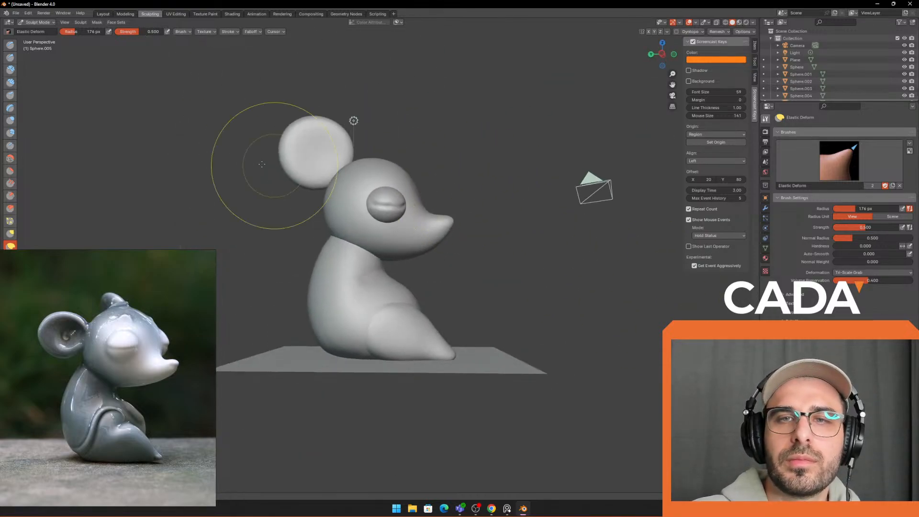
Step: In the Layout workspace, move the ear beside the head to about X -1.69 m, Y 0.69 m, Z 3.21 m
click(102, 14)
middle_drag(570, 182, 499, 211)
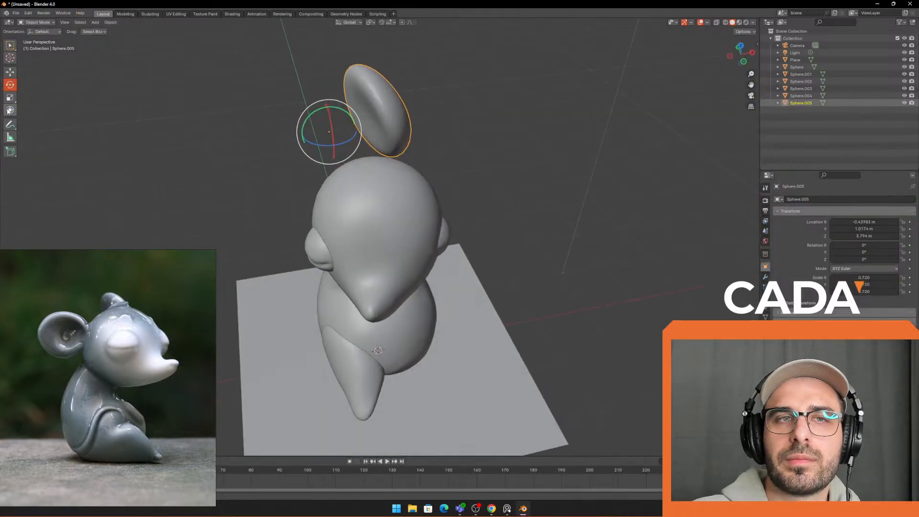
click(10, 72)
middle_drag(378, 152, 501, 171)
key(g)
key(y)
click(515, 177)
key(g)
key(x)
click(391, 209)
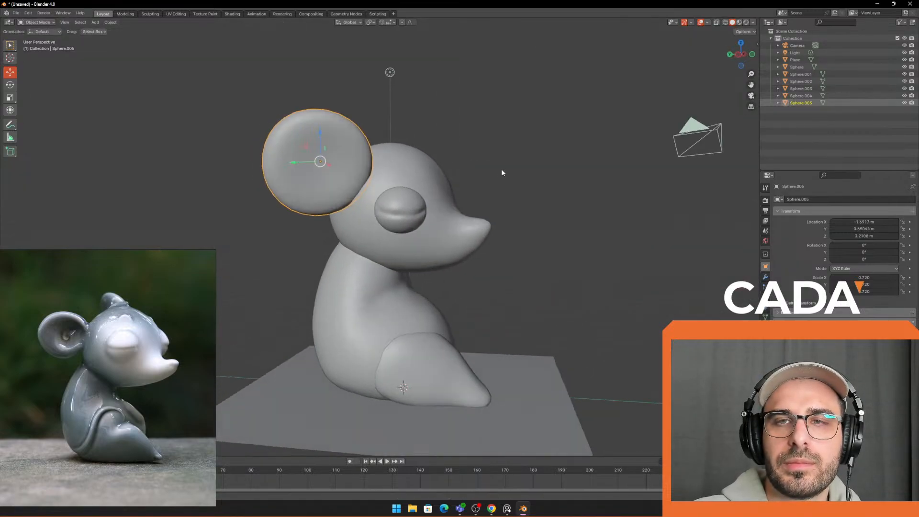
Step: Rotate the ear to about -22.3°, -4.8°, 1.5° and move it back and down to about Y 0.87 m, Z 2.98 m
key(r)
click(461, 139)
key(g)
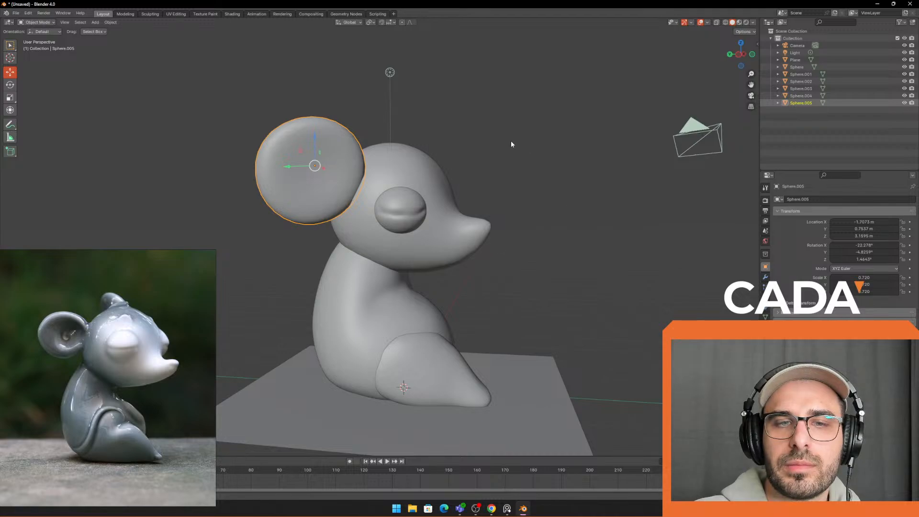
middle_drag(511, 144, 510, 139)
Step: Scale the ear to 0.648 and move it against the head, to about X -1.60 m, Y 0.91 m, Z 2.98 m
key(s)
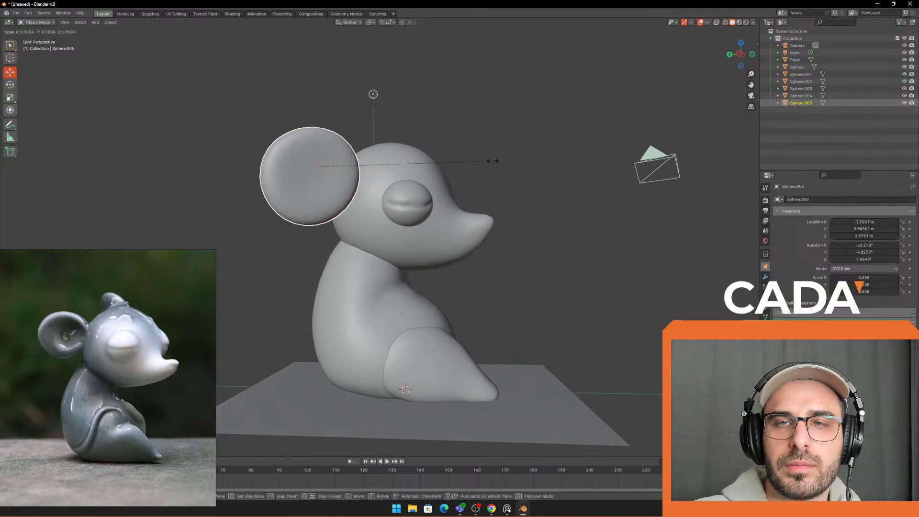
click(493, 162)
middle_drag(570, 162, 490, 180)
key(g)
click(487, 183)
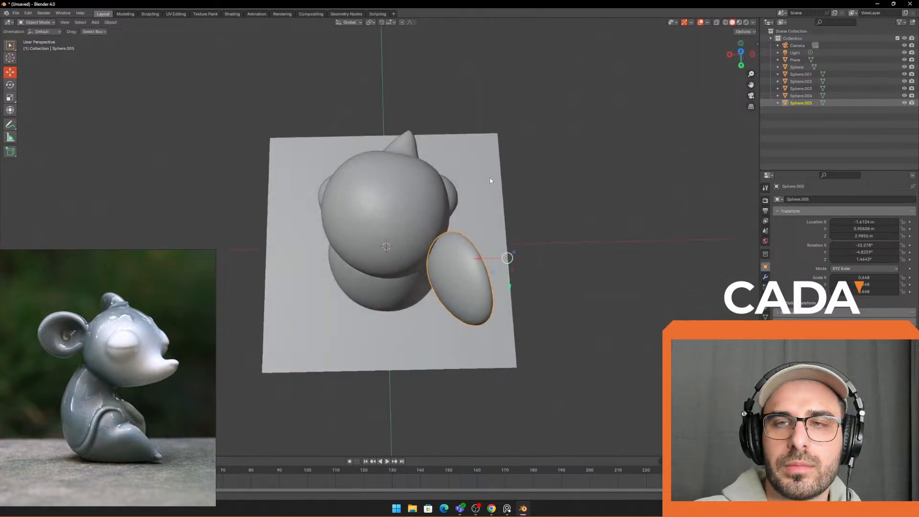
key(g)
click(485, 180)
click(613, 224)
Step: Rotate the creased eye on the ear's side to about 2.1° on Y and shift it to about X -0.67 m, Z 2.64 m
middle_drag(613, 224, 476, 199)
click(403, 218)
scroll(437, 203, up, 3)
key(g)
click(478, 201)
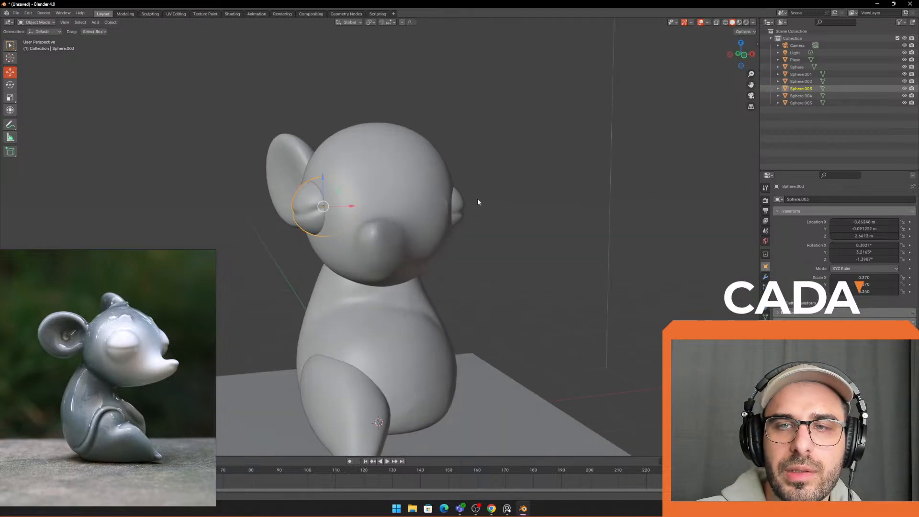
middle_drag(546, 166, 514, 157)
key(r)
click(501, 140)
key(g)
click(501, 141)
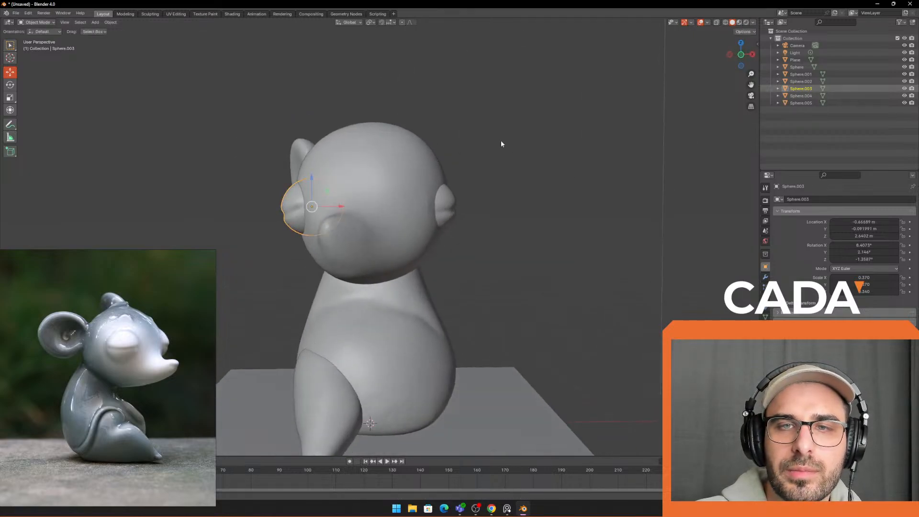
Step: Move the eye opposite the ear to about X 0.70 m, Z 2.60 m and the ear-side eye to about Y -0.05 m, Z 2.62 m
click(451, 210)
middle_drag(562, 200, 397, 215)
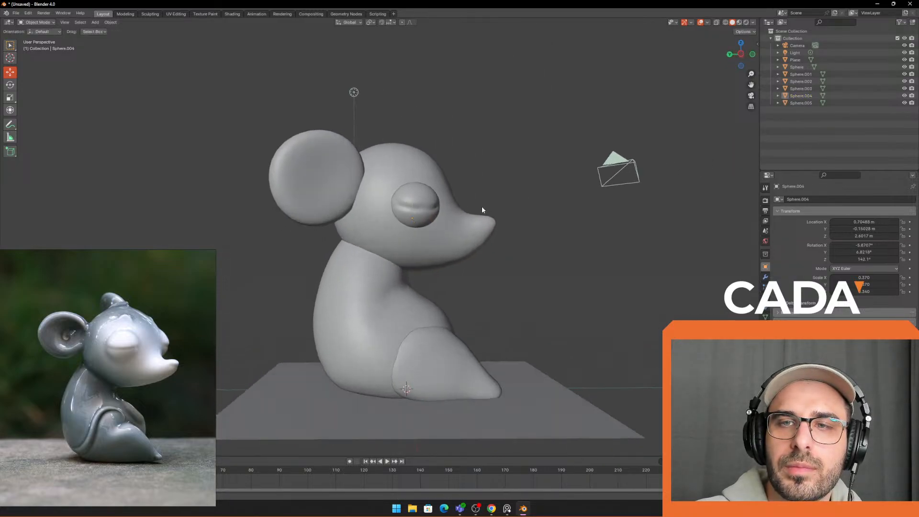
click(431, 207)
key(g)
click(448, 206)
click(642, 255)
scroll(637, 254, down, 1)
middle_drag(585, 250, 567, 257)
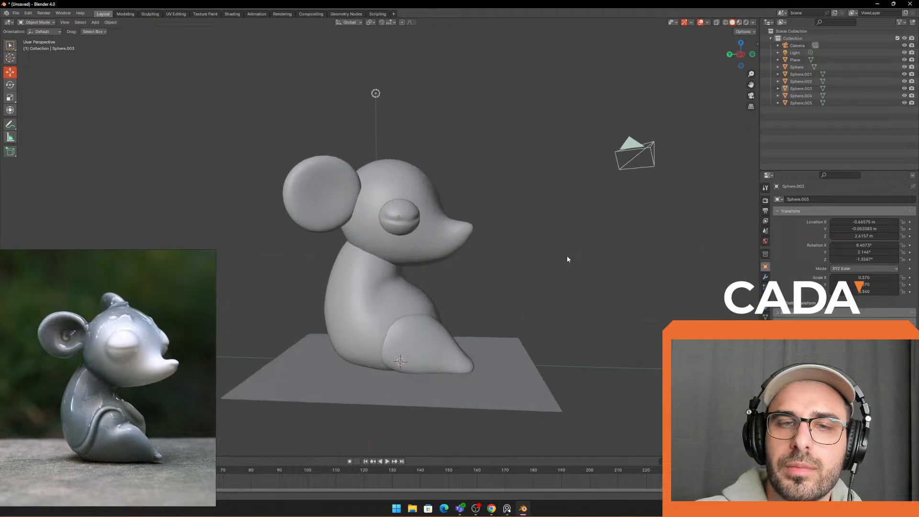
Step: Open the ear for sculpting and reshape its upper and lower edges with the Grab brush at 176 px radius
scroll(493, 185, up, 1)
middle_drag(307, 183, 329, 172)
click(329, 173)
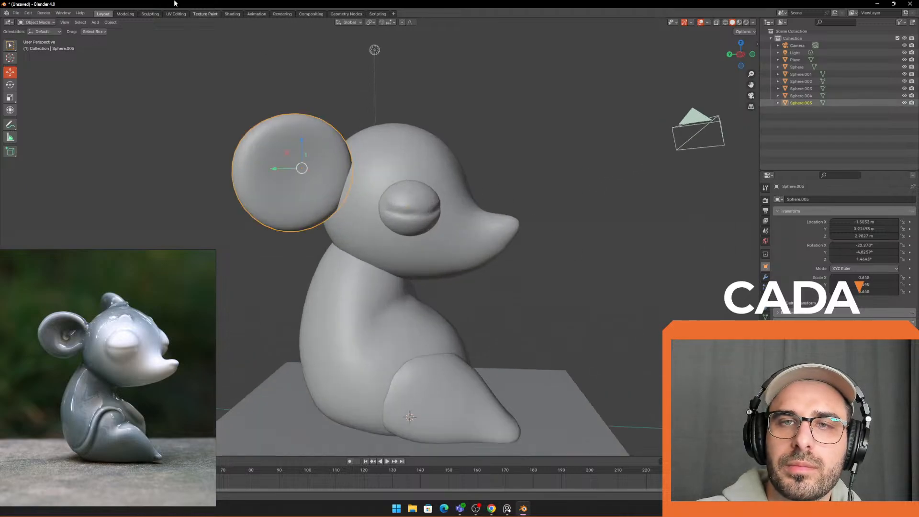
click(150, 14)
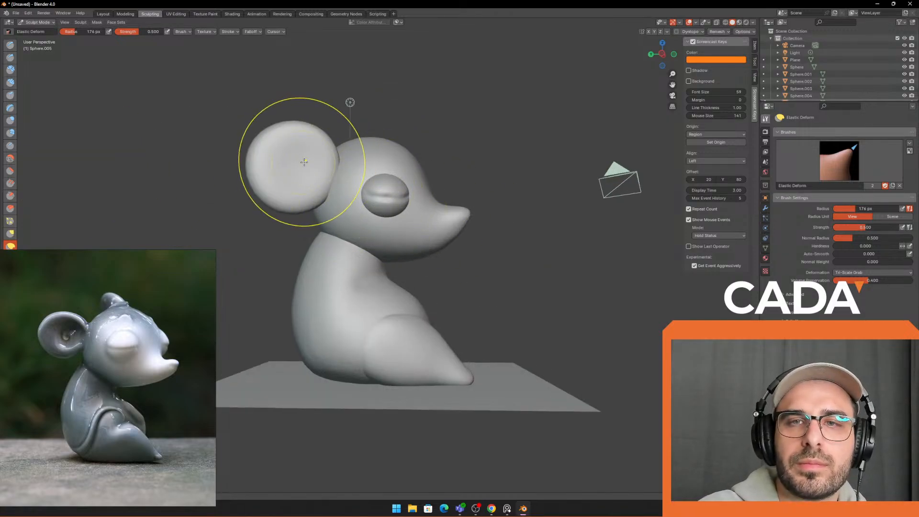
key(g)
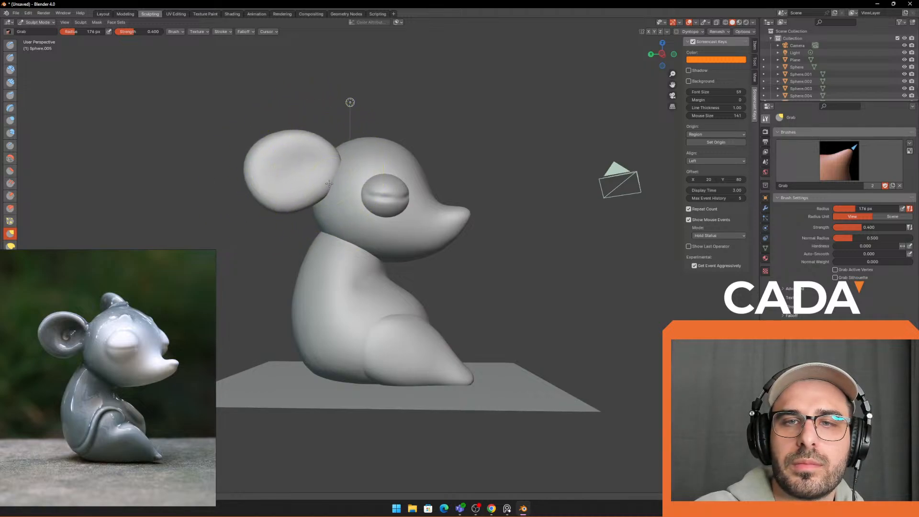
drag(279, 207, 292, 209)
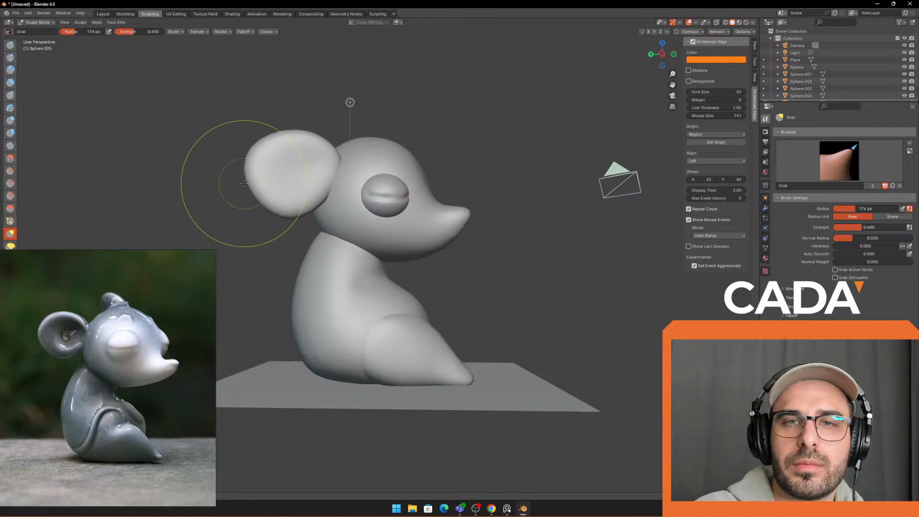
Step: Reshape the ear's outer edge with the Grab brush, using radii of 147 and 133 px
key(f)
click(223, 193)
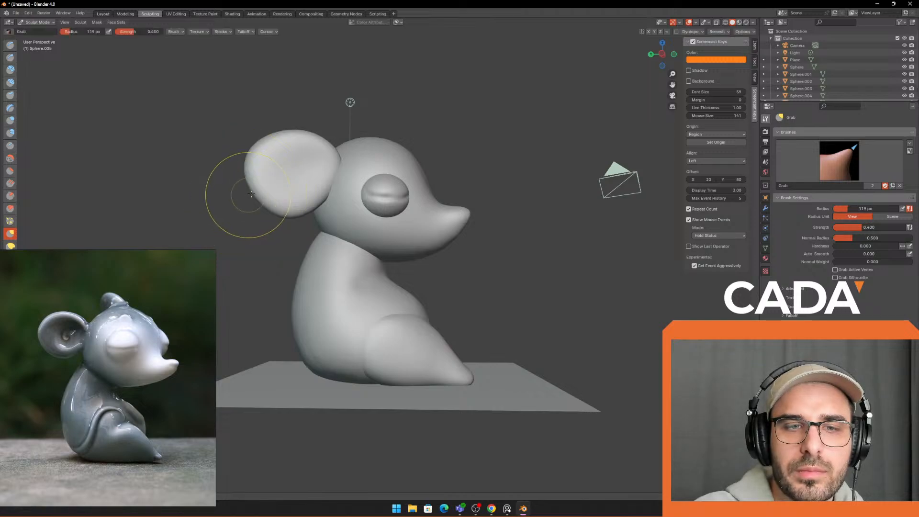
key(f)
click(266, 180)
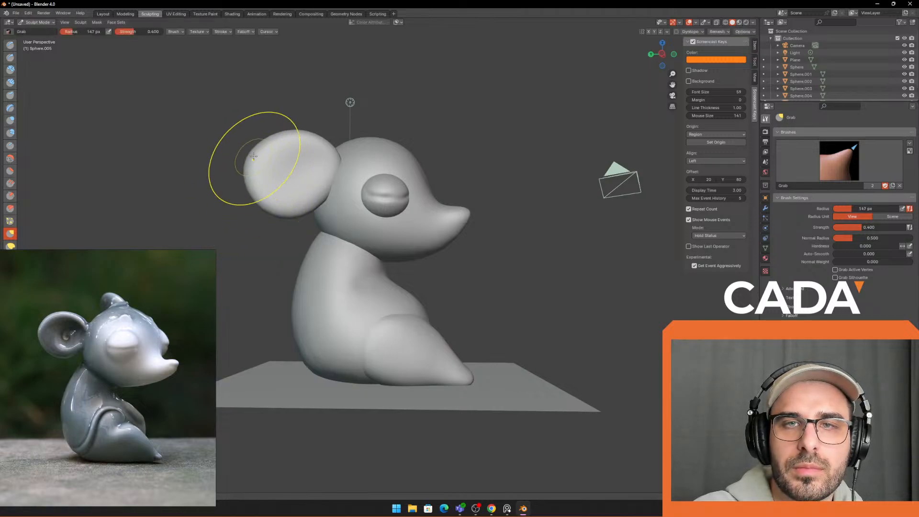
key(f)
click(264, 152)
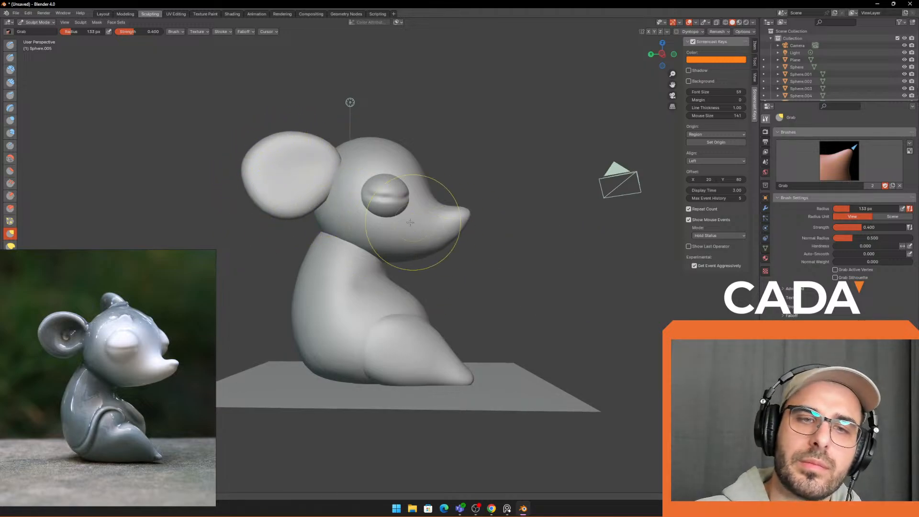
Step: Adjust the ear's edge beside the head with the Grab brush at 176 px, and reduce the brush radius to 107 px
middle_drag(389, 205, 375, 310)
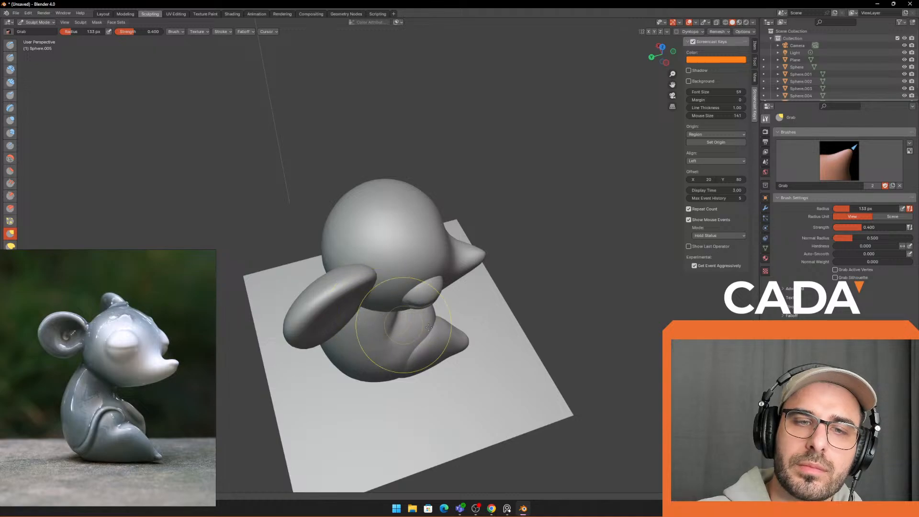
middle_drag(429, 327, 466, 236)
key(f)
click(479, 240)
middle_drag(253, 120, 403, 255)
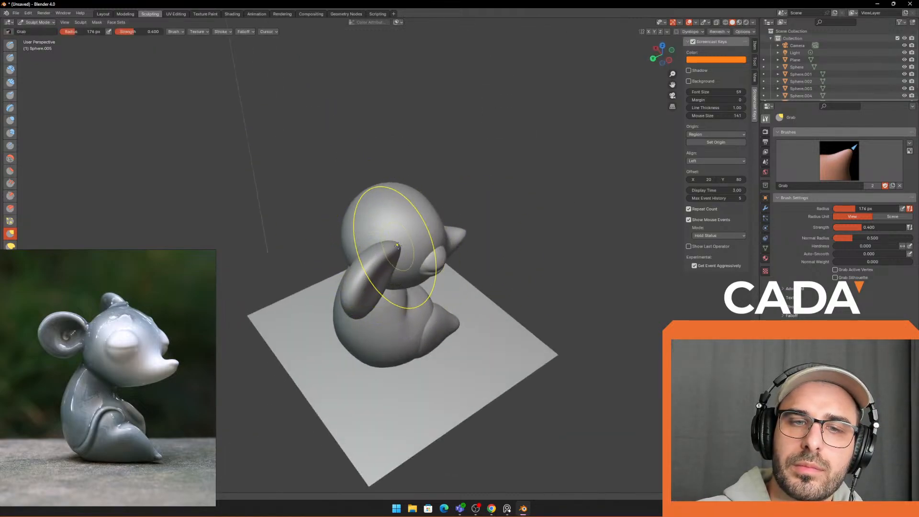
mouse_move(394, 284)
middle_down()
mouse_move(328, 200)
mouse_move(401, 185)
middle_up()
scroll(464, 274, up, 2)
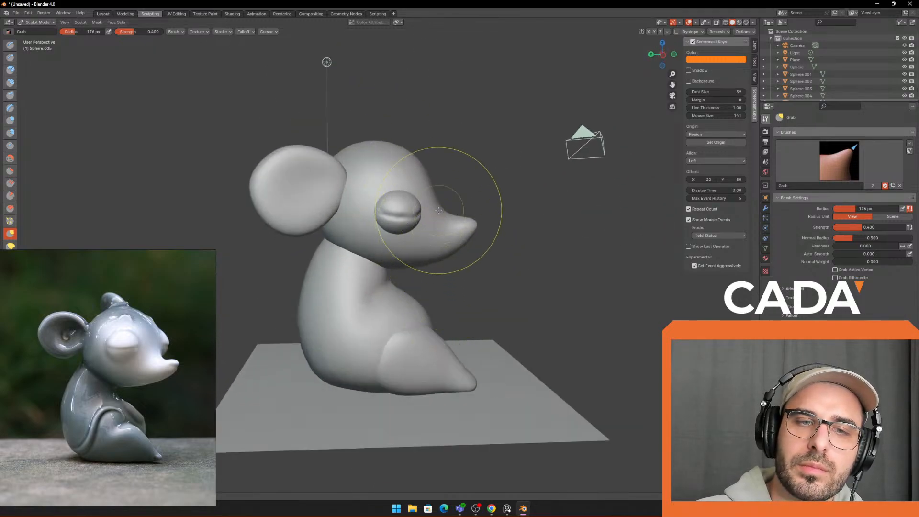
key(f)
click(378, 196)
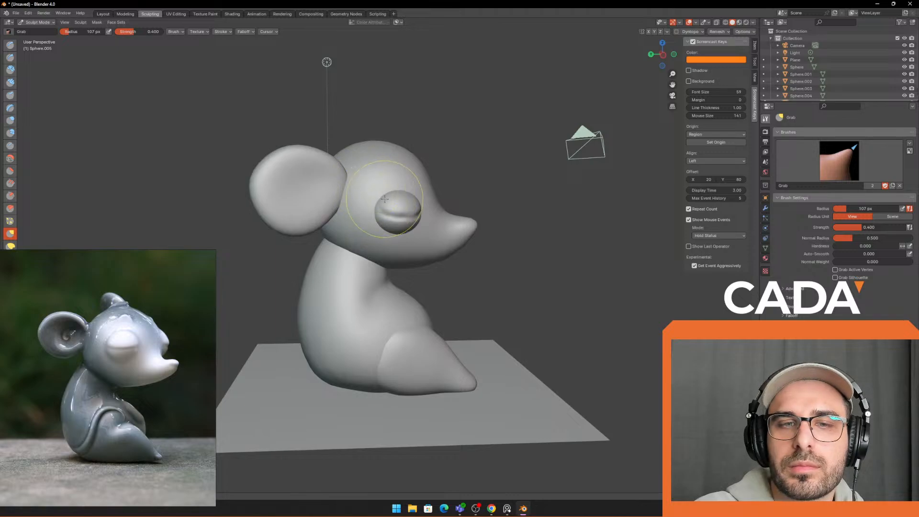
middle_drag(243, 62, 235, 60)
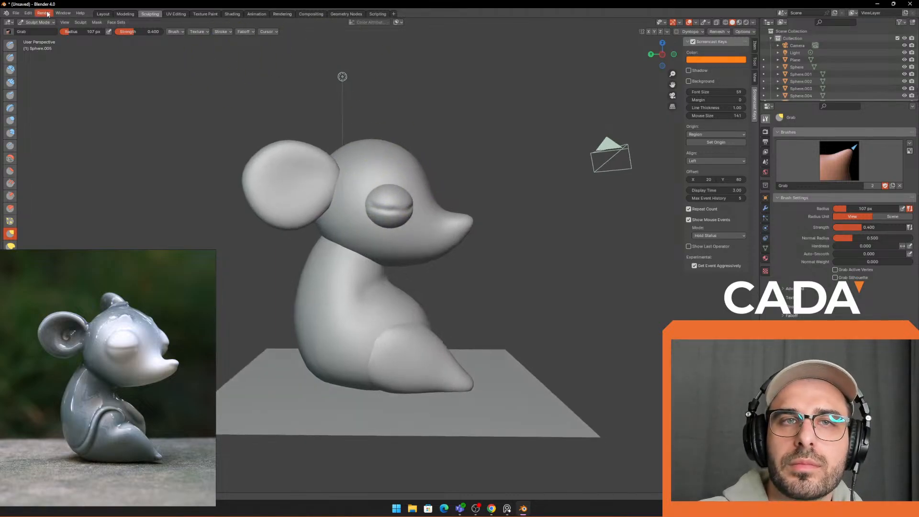
Step: Return to object layout and move the ear-side eye to about X -0.67 m, Y 0.00 m, Z 2.62 m
click(110, 14)
click(419, 217)
click(416, 216)
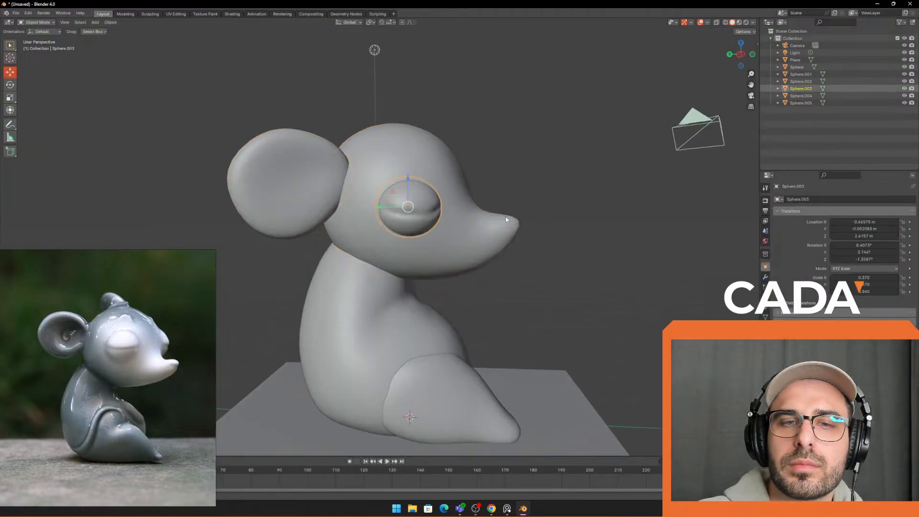
key(g)
click(529, 183)
click(510, 143)
scroll(501, 179, down, 1)
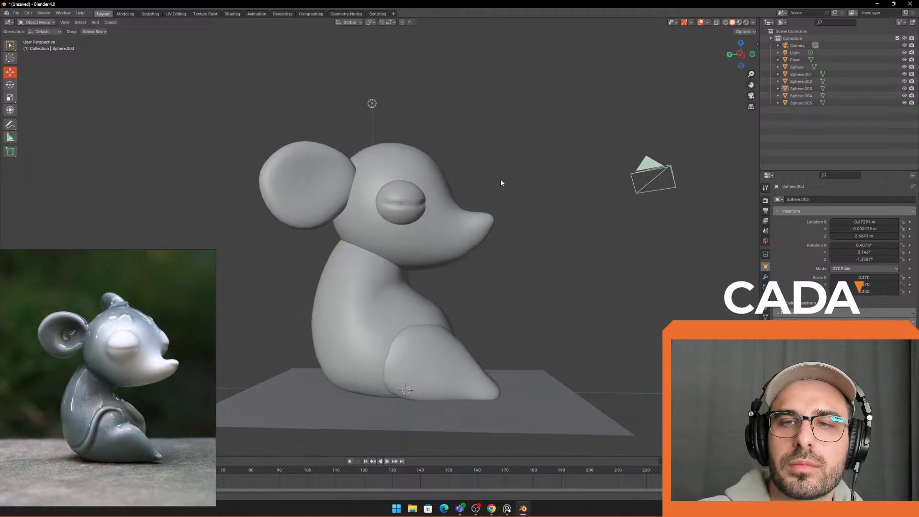
Step: Nudge the ear-side eye slightly back and up, to about Y 0.01 m, Z 2.63 m
middle_drag(526, 126, 346, 245)
click(335, 261)
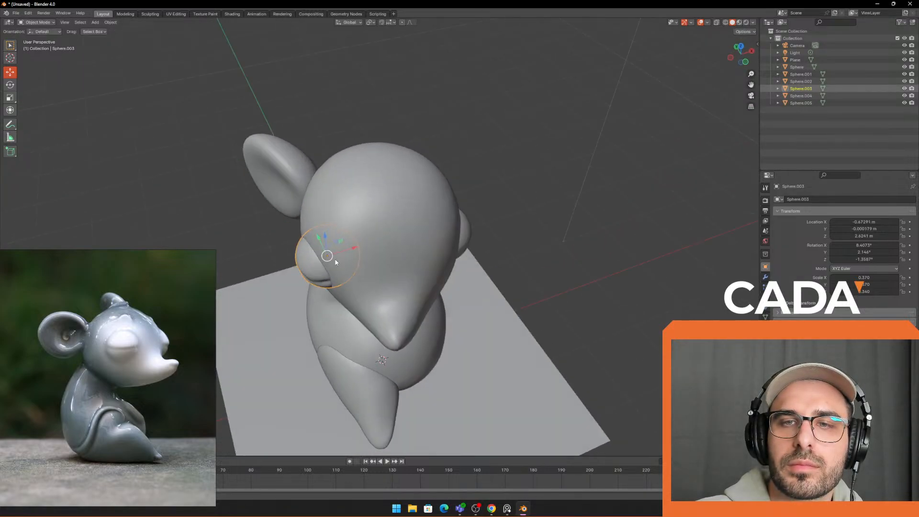
click(342, 259)
click(554, 266)
middle_drag(553, 266, 564, 237)
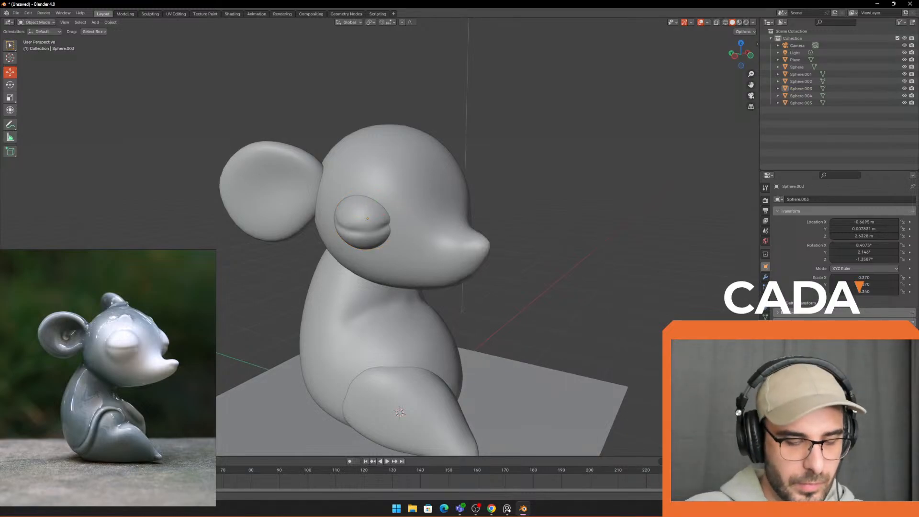
Step: Move the ear closer to the head, to about X -1.49 m, Y 0.93 m, Z 2.96 m
middle_drag(523, 326, 449, 206)
scroll(475, 241, up, 1)
scroll(476, 243, down, 1)
mouse_move(486, 256)
middle_down()
mouse_move(494, 254)
mouse_move(476, 253)
mouse_move(482, 240)
mouse_move(511, 257)
mouse_move(465, 248)
mouse_move(494, 254)
middle_up()
drag(220, 125, 268, 160)
middle_drag(346, 203, 357, 176)
key(r)
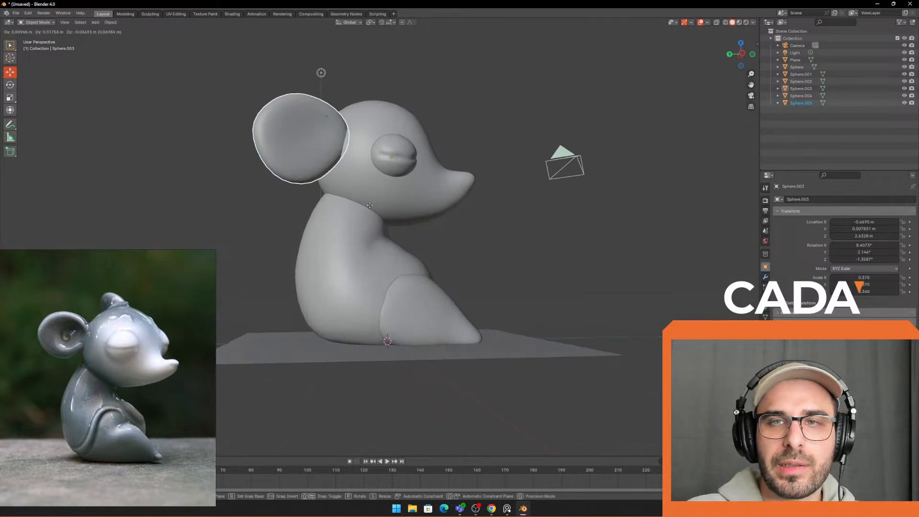
click(619, 230)
middle_drag(620, 231, 583, 283)
click(625, 264)
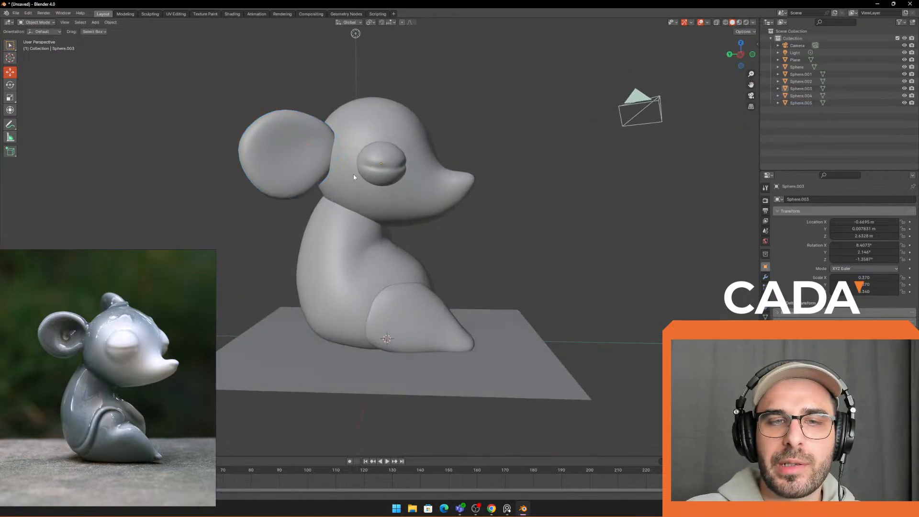
Step: Scale the ear to 0.638 and move it to about X -1.44 m, Y 1.00 m, Z 2.85 m
middle_drag(363, 206, 364, 225)
click(405, 254)
click(359, 239)
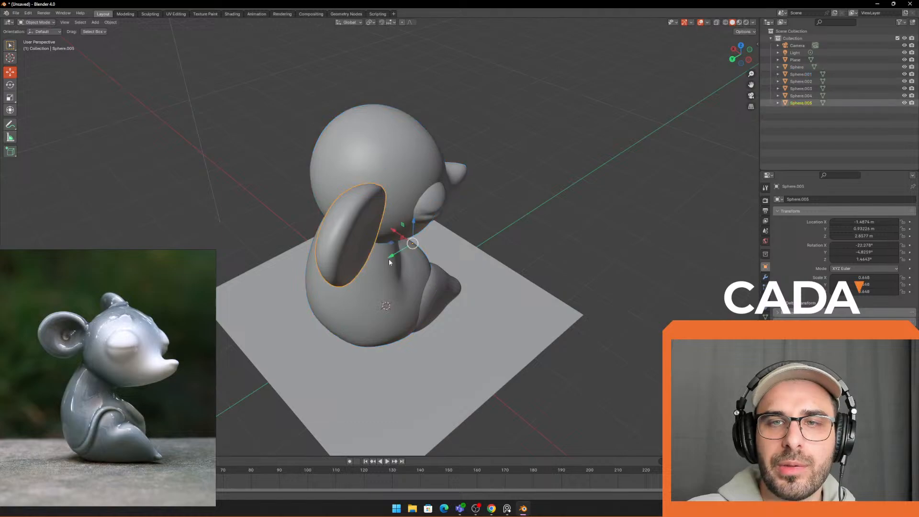
key(s)
click(569, 281)
key(g)
click(542, 263)
click(565, 263)
middle_drag(589, 263, 546, 272)
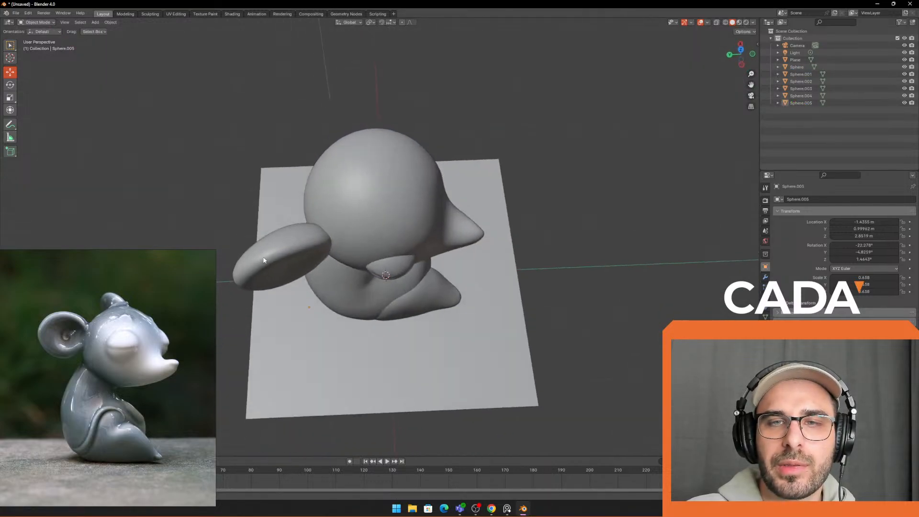
key(ctrl+z)
key(r)
key(z)
right_click(698, 260)
Step: Rotate the ear to about -7.1° on Z and move it to about X -1.39 m, Y 1.13 m, Z 2.87 m
click(318, 249)
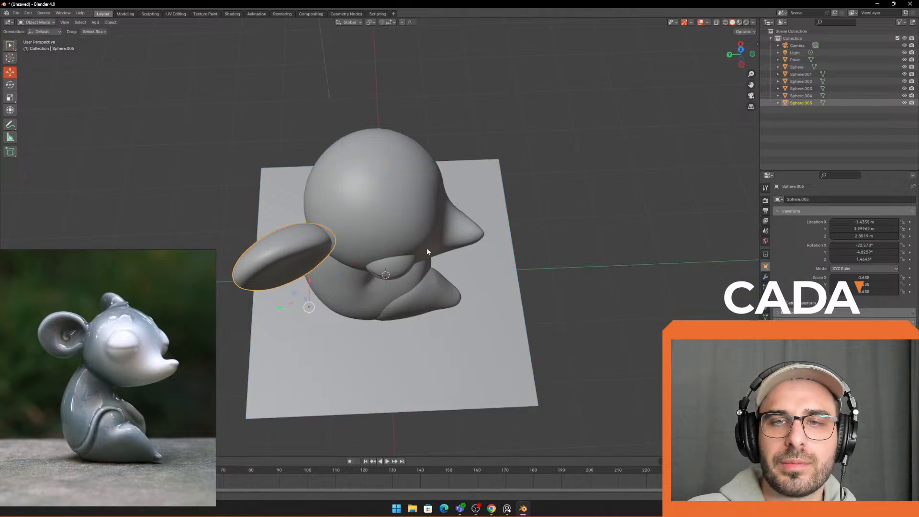
key(r)
key(z)
click(521, 286)
key(g)
click(495, 278)
click(558, 253)
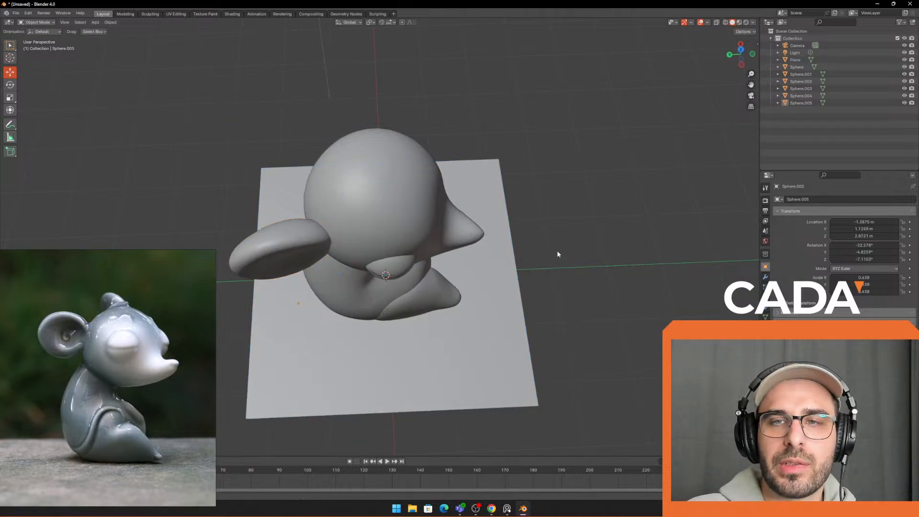
Step: Lower the ear along the side of the head to about Z 2.83 m
middle_drag(558, 253, 556, 170)
click(326, 135)
key(g)
click(476, 208)
click(533, 247)
scroll(542, 257, down, 1)
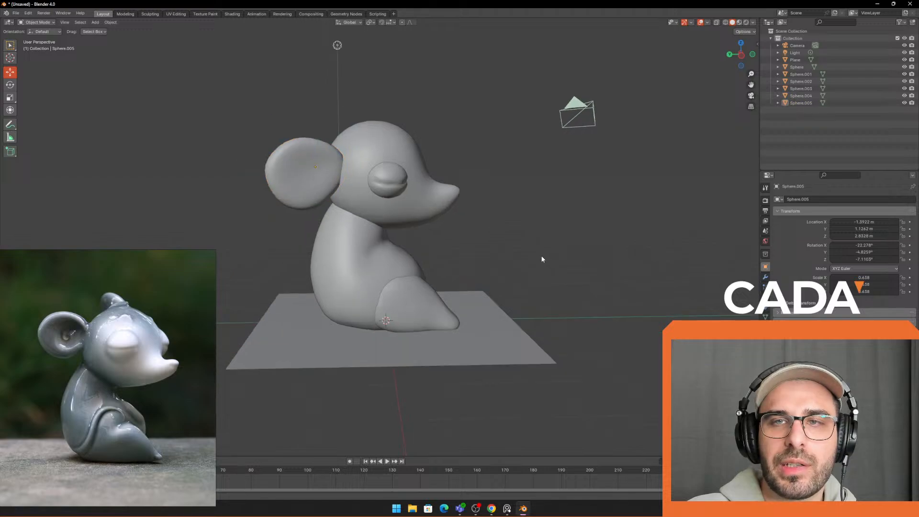
mouse_move(541, 257)
middle_down()
mouse_move(543, 242)
mouse_move(536, 253)
middle_up()
scroll(536, 245, up, 1)
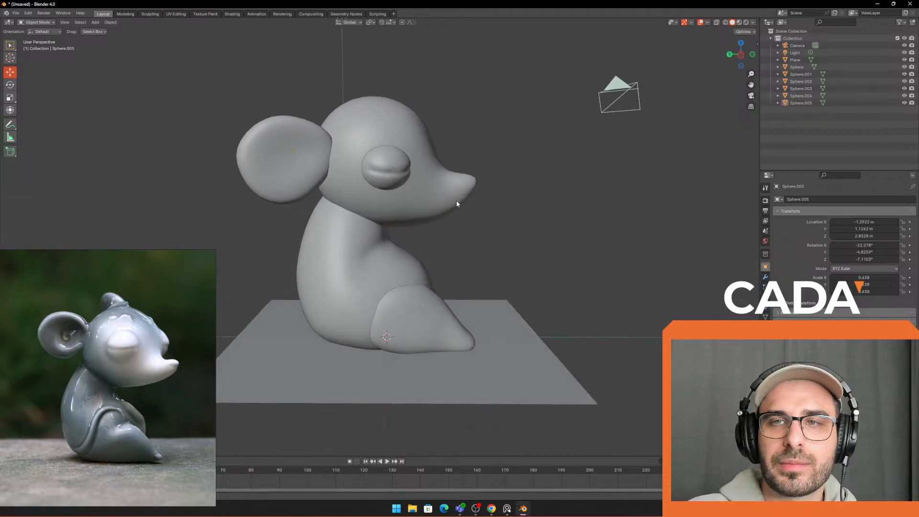
Step: Open the head for sculpting and reshape the forehead with the Grab brush at 165 px radius
middle_drag(456, 201, 421, 191)
click(422, 194)
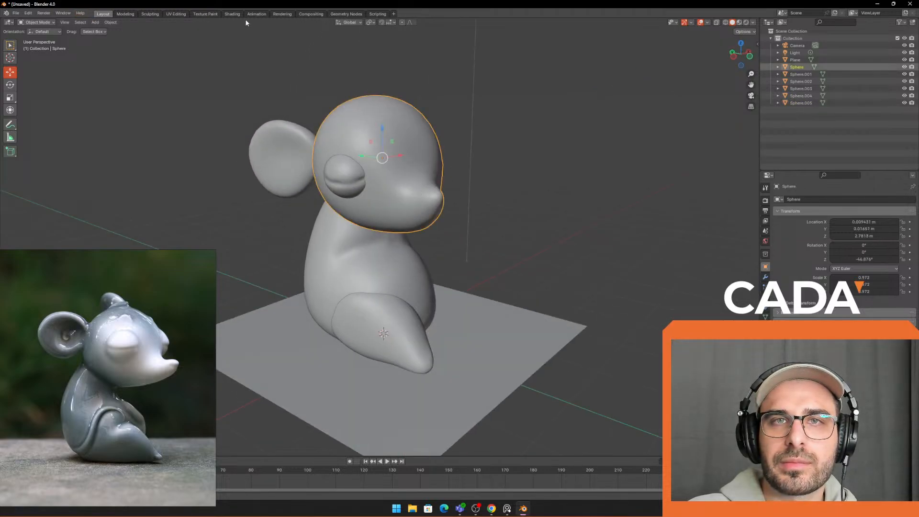
click(150, 13)
mouse_move(424, 185)
middle_down()
mouse_move(328, 195)
mouse_move(338, 160)
middle_up()
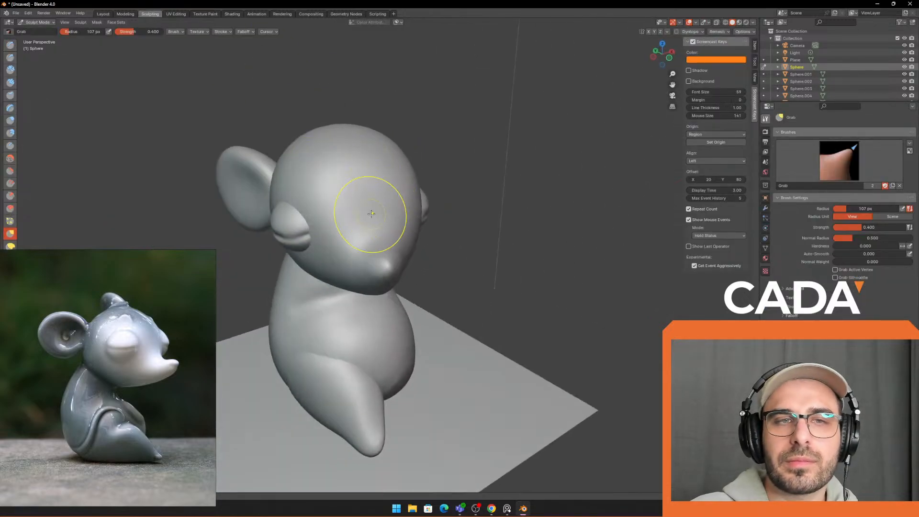
key(f)
click(472, 133)
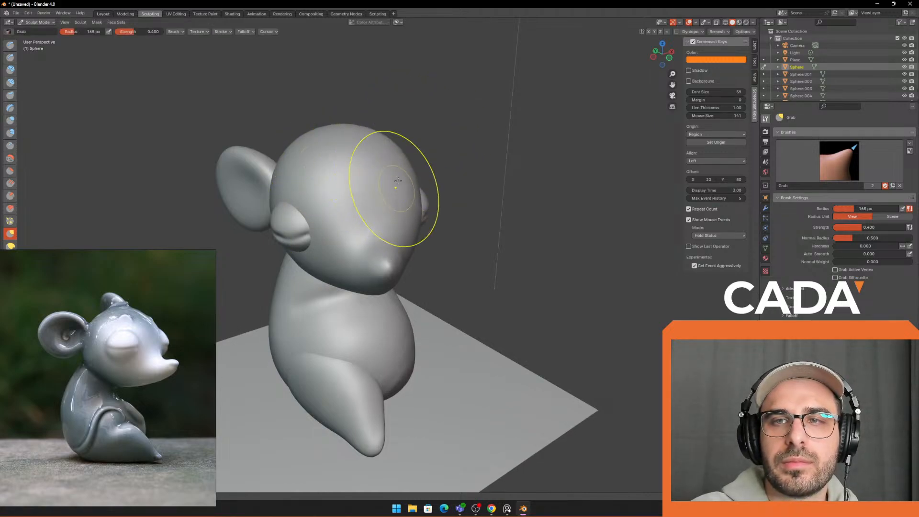
middle_drag(638, 94, 588, 165)
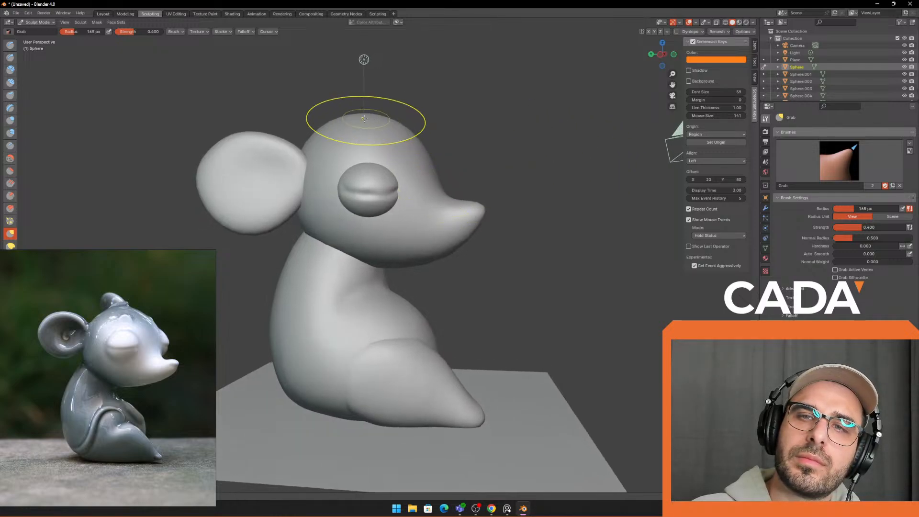
Step: Refine the crown and back of the head with the Grab brush at 232 px and 322 px radius
key(f)
click(323, 130)
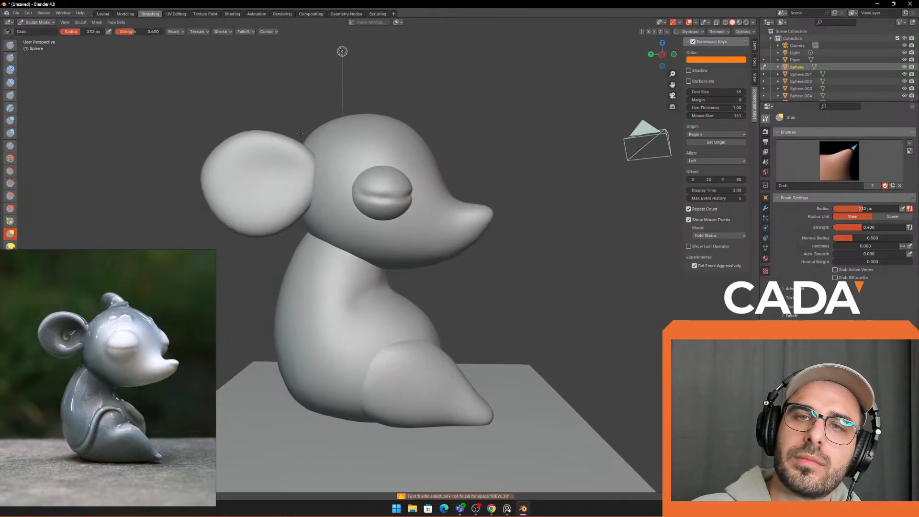
key(f)
click(478, 123)
middle_drag(321, 115, 324, 142)
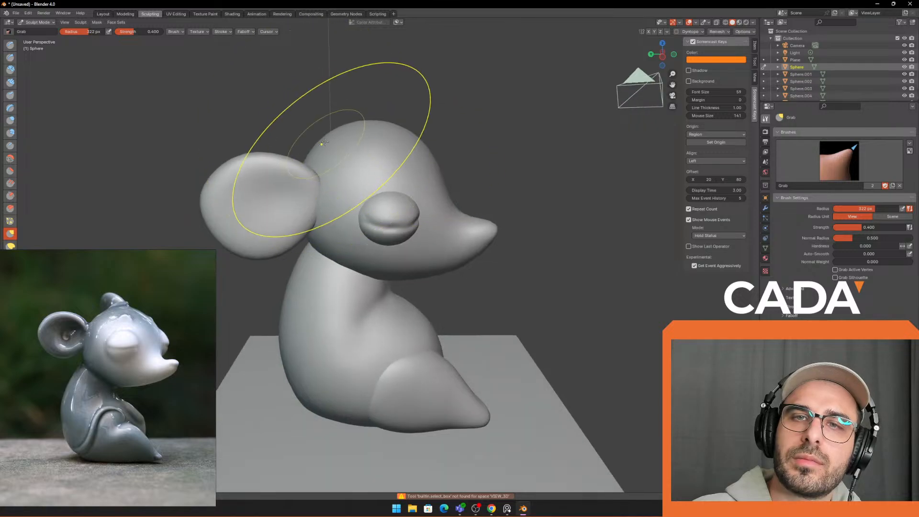
scroll(304, 141, down, 3)
mouse_move(515, 139)
middle_down()
mouse_move(492, 117)
mouse_move(513, 133)
mouse_move(483, 149)
mouse_move(455, 113)
middle_up()
scroll(477, 145, up, 1)
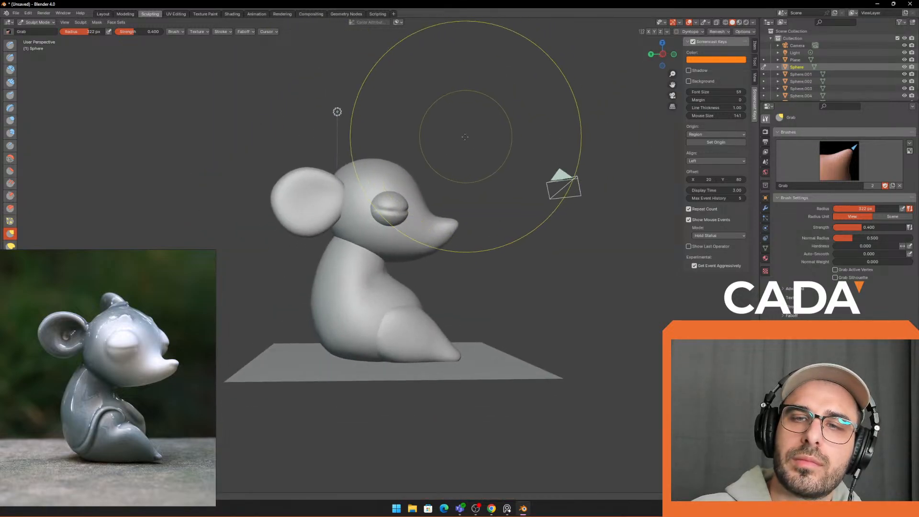
Step: Scale the ear-side eye to about 0.391 on X and move it to about Y 0.07 m, Z 2.67 m
click(103, 13)
click(386, 196)
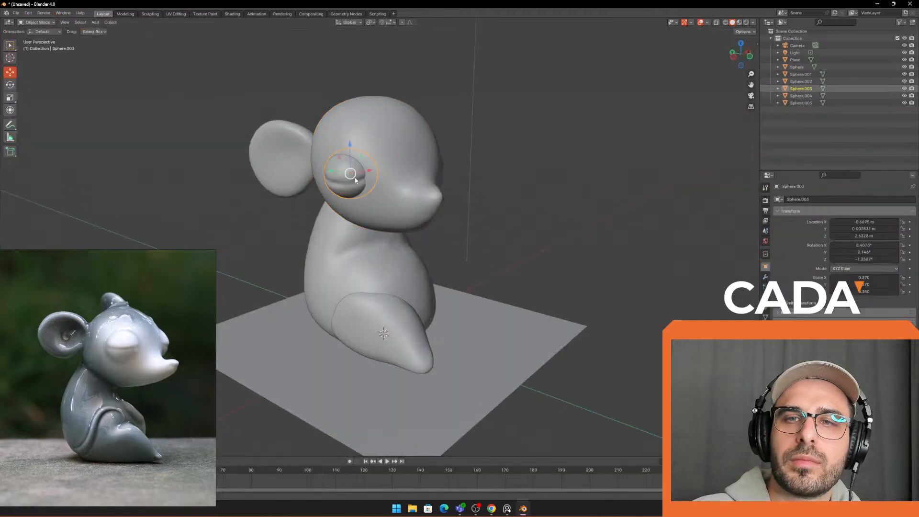
middle_drag(392, 195, 459, 152)
key(s)
click(502, 142)
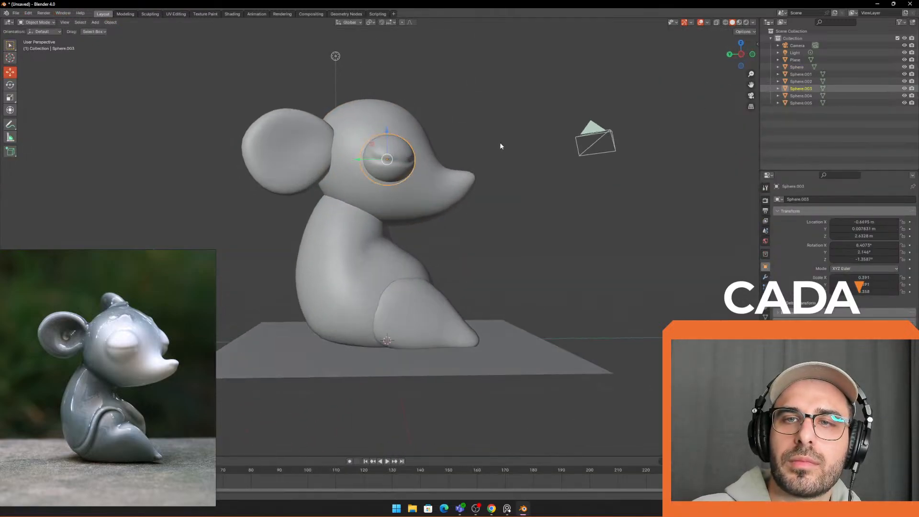
key(g)
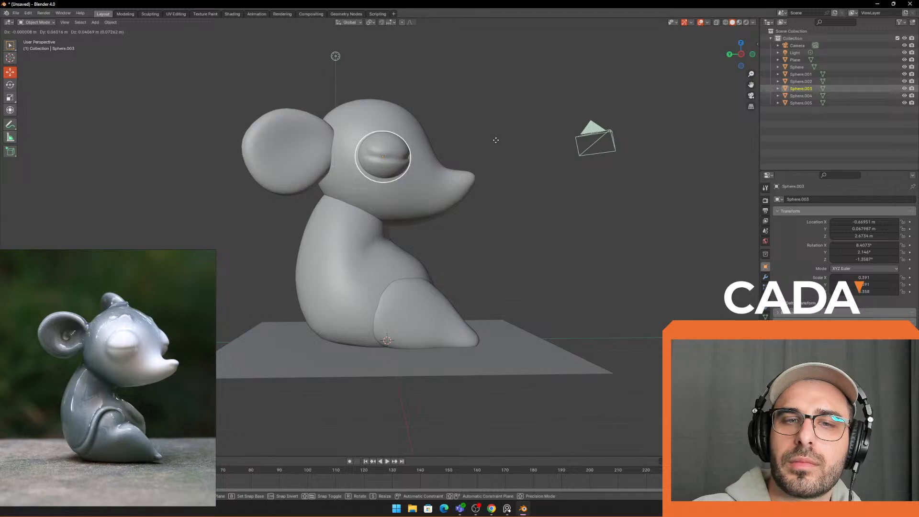
click(496, 140)
Step: Shift the enlarged ear-side eye toward the snout, to about Y -0.01 m
middle_drag(496, 139, 522, 154)
click(490, 240)
right_click(495, 258)
scroll(493, 142, down, 2)
middle_drag(450, 187, 470, 168)
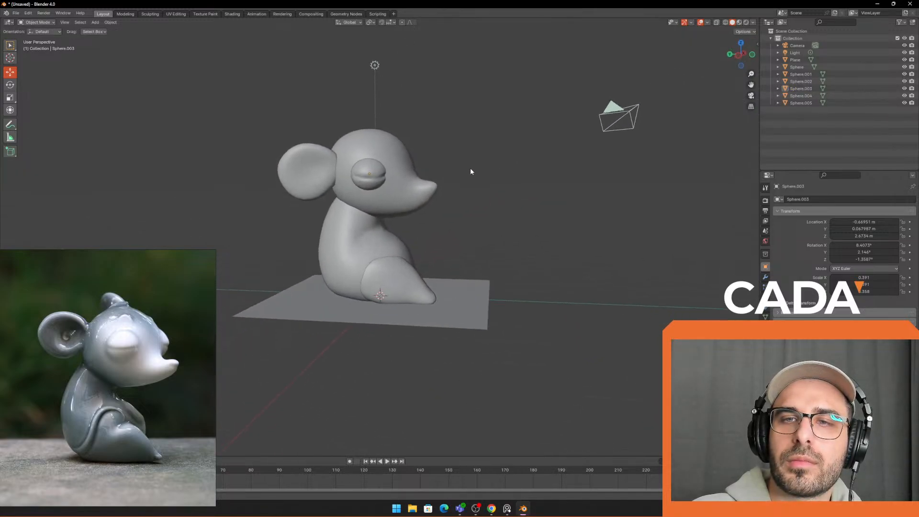
scroll(380, 176, up, 3)
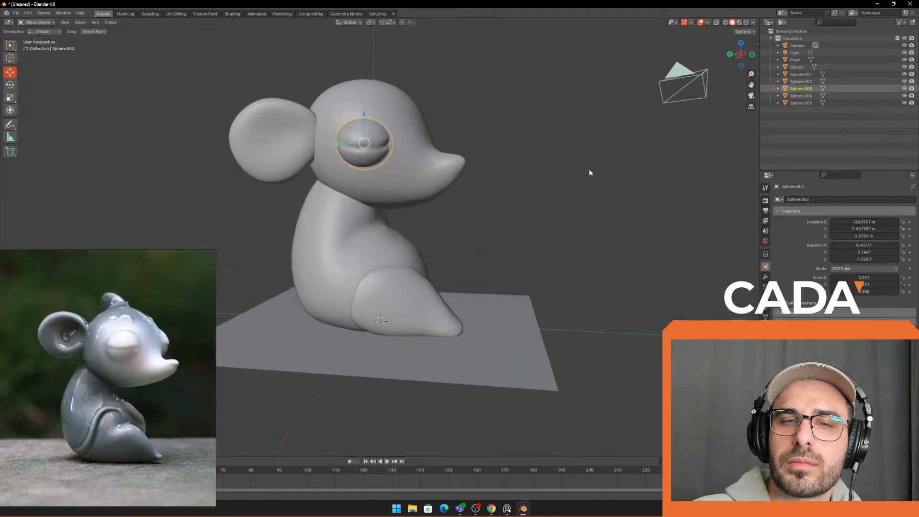
mouse_move(516, 146)
middle_down()
mouse_move(489, 146)
mouse_move(517, 158)
middle_up()
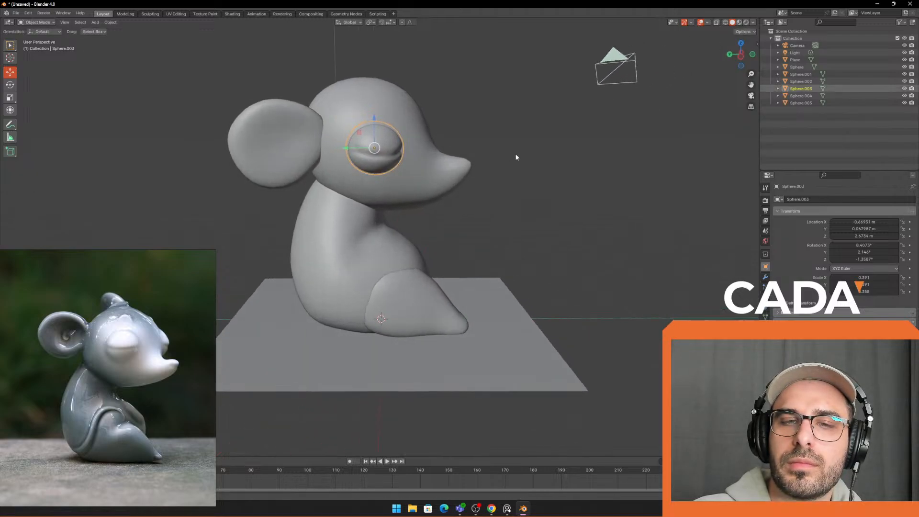
key(g)
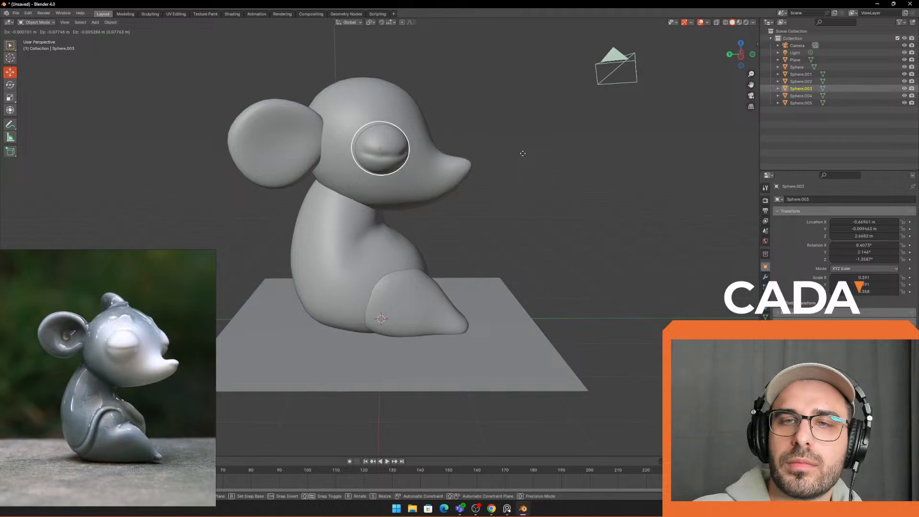
click(524, 154)
Step: Reposition the ear-side eye on the head at about Y -0.005 m, Z 2.71 m
middle_drag(523, 154, 362, 158)
scroll(362, 155, up, 1)
click(362, 158)
middle_drag(467, 159, 419, 142)
key(g)
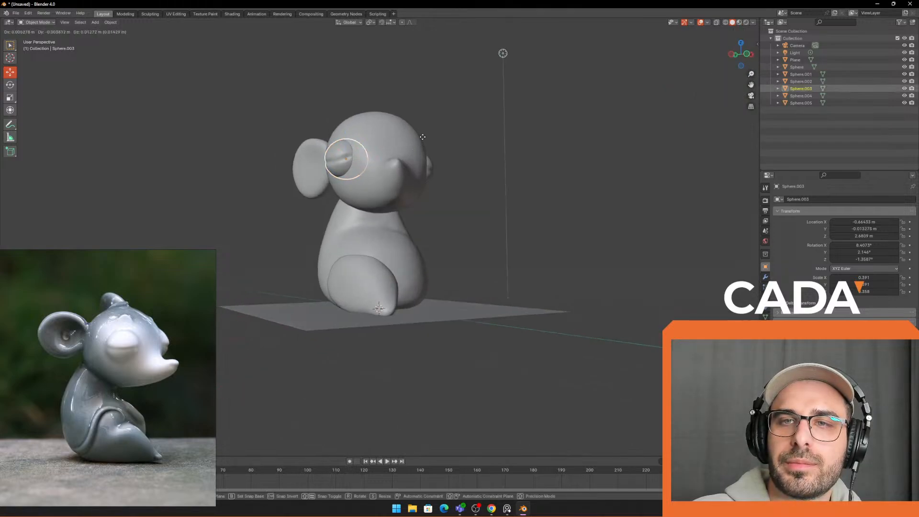
click(423, 136)
key(g)
click(424, 137)
key(g)
click(499, 189)
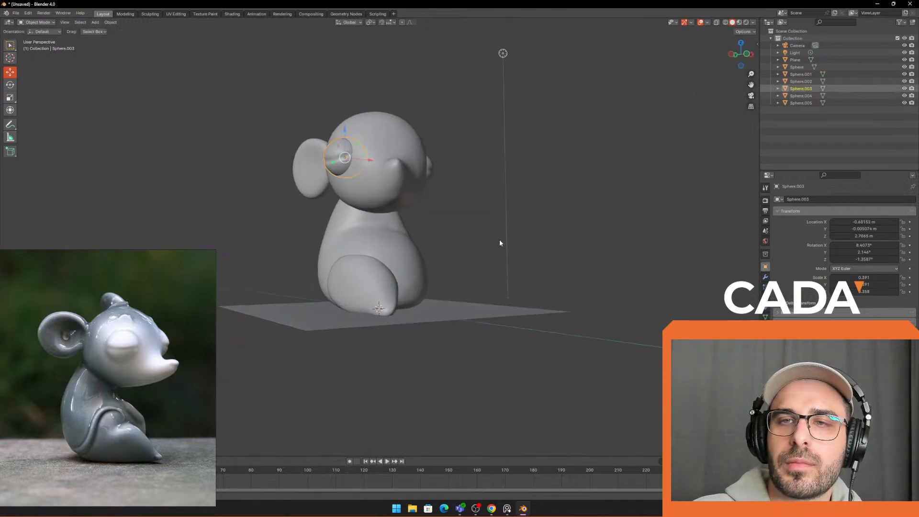
scroll(501, 264, down, 2)
click(501, 264)
Step: Tilt the head slightly, to rotation X about 2.14°, Y 1.93° and Z -46.9°
mouse_move(481, 256)
middle_down()
mouse_move(565, 286)
mouse_move(522, 259)
mouse_move(485, 251)
middle_up()
scroll(427, 221, up, 2)
scroll(417, 183, up, 1)
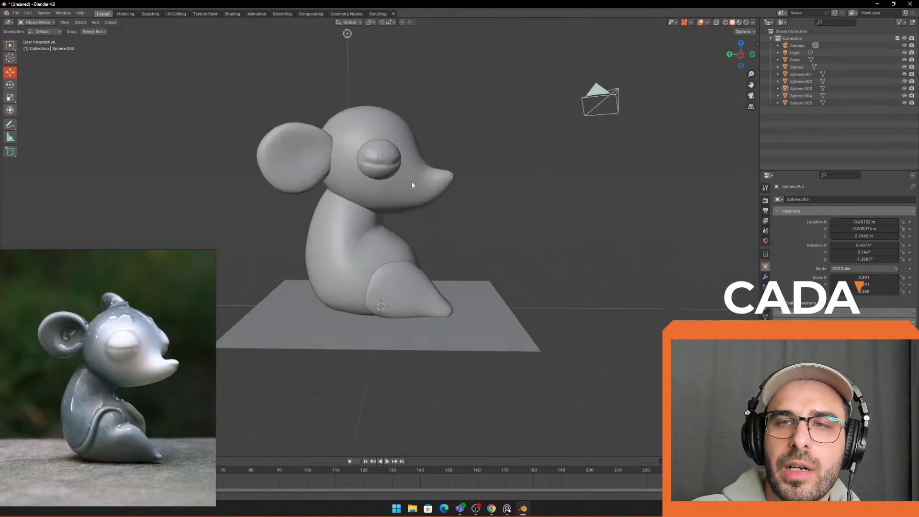
click(417, 183)
scroll(469, 179, up, 1)
middle_drag(499, 154, 525, 150)
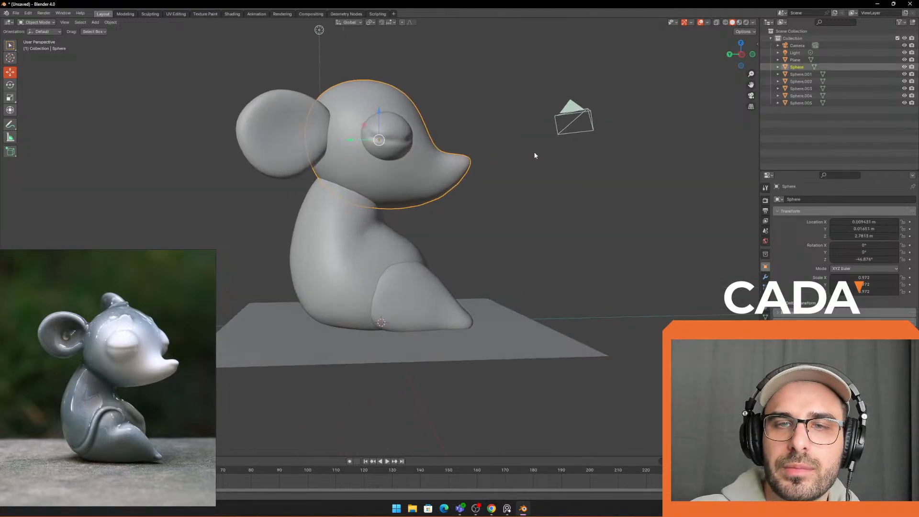
key(r)
click(506, 149)
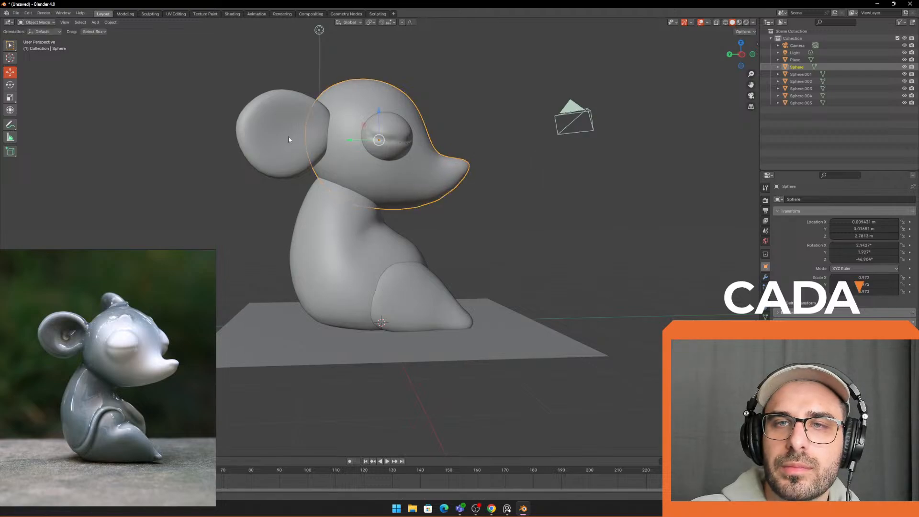
click(294, 181)
middle_drag(295, 178, 503, 206)
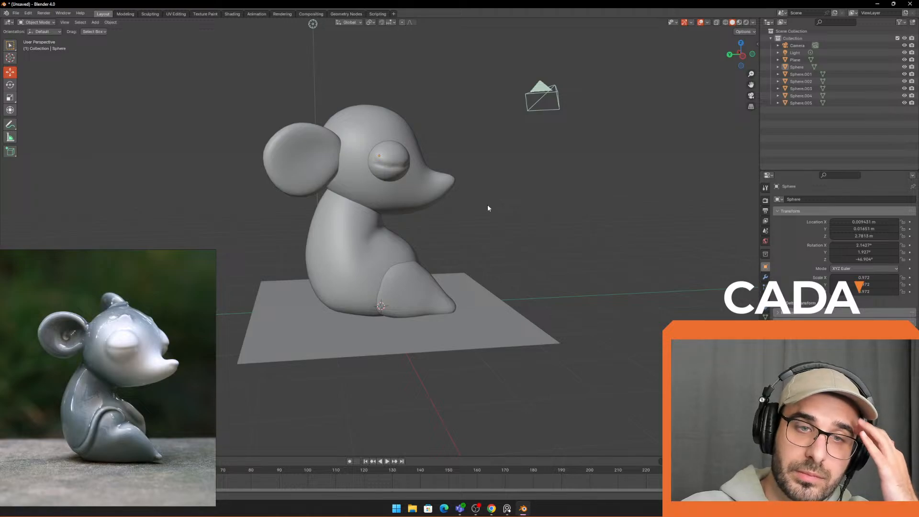
Step: Select the head and open it for sculpting
click(443, 186)
scroll(493, 174, up, 1)
middle_drag(512, 162, 414, 188)
scroll(414, 191, up, 1)
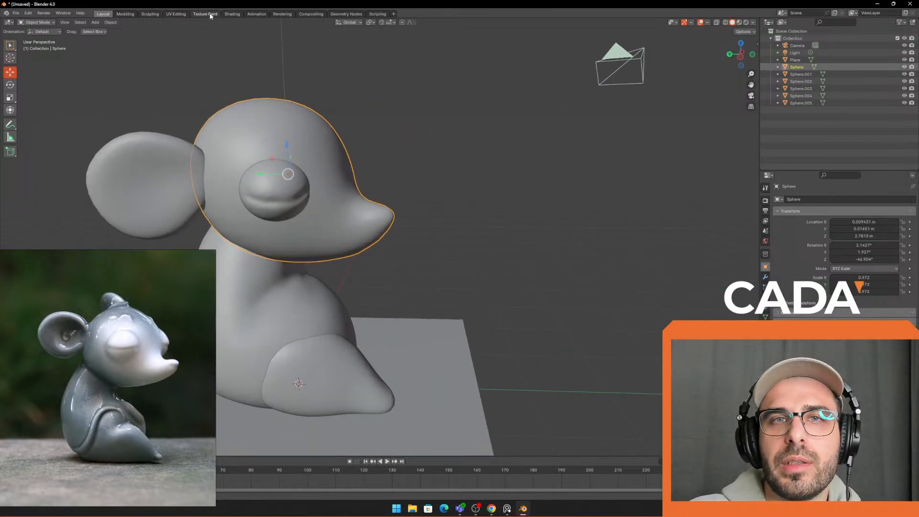
click(151, 15)
middle_drag(498, 192, 390, 226)
scroll(415, 215, up, 2)
scroll(390, 225, up, 3)
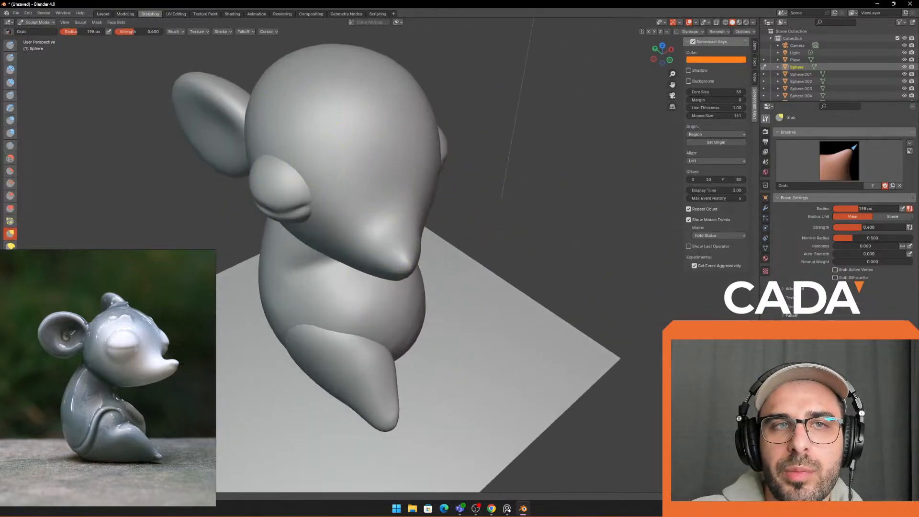
click(10, 57)
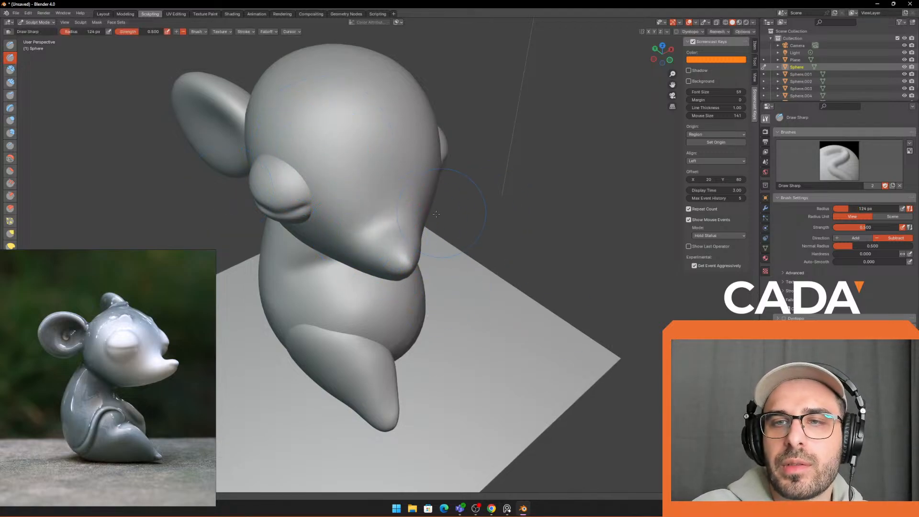
mouse_move(425, 220)
middle_down()
mouse_move(452, 303)
mouse_move(467, 301)
mouse_move(324, 185)
middle_up()
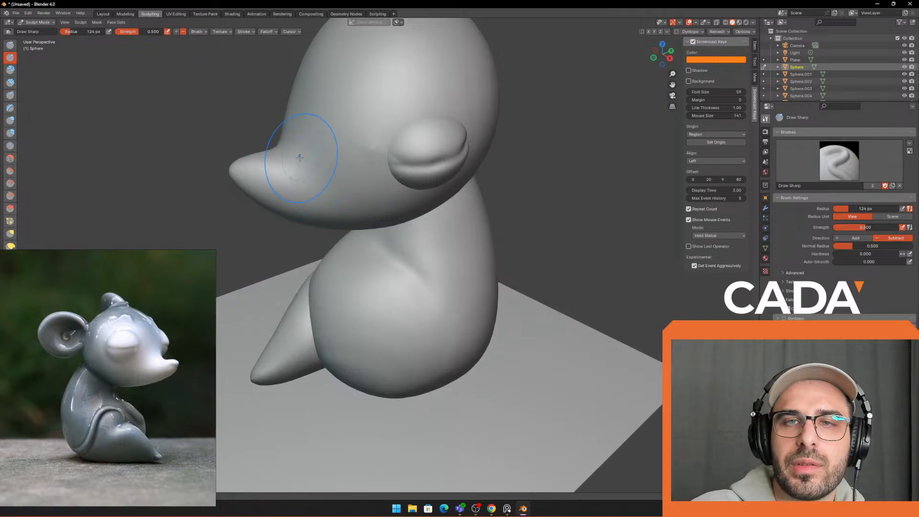
middle_drag(288, 147, 495, 145)
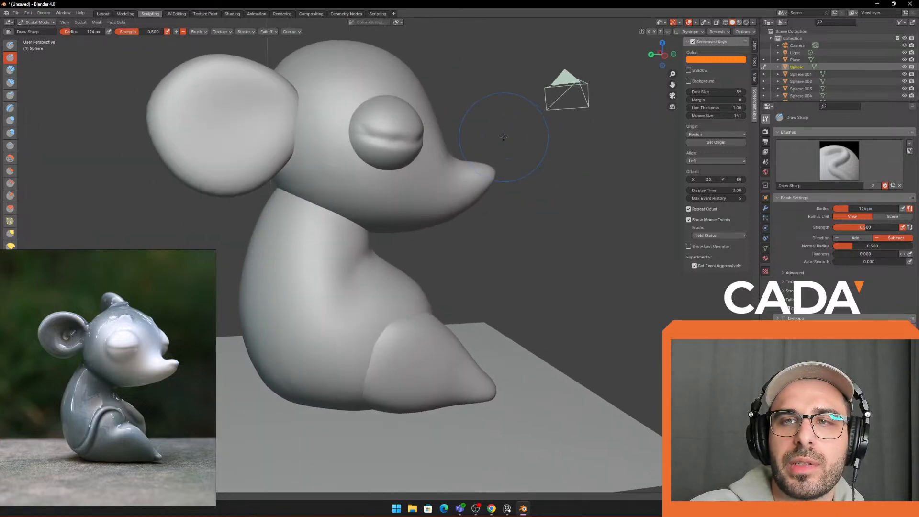
key(f)
click(495, 146)
right_click(496, 144)
middle_drag(551, 76, 515, 78)
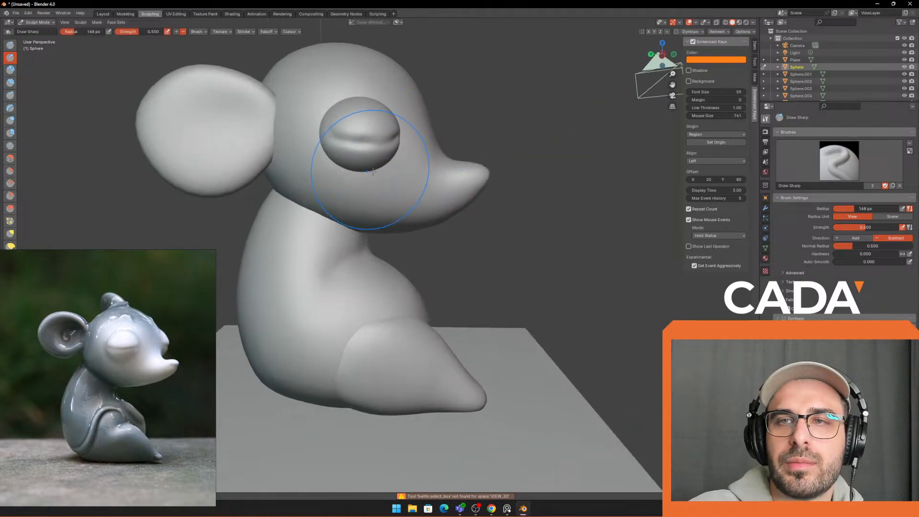
key(f)
click(424, 124)
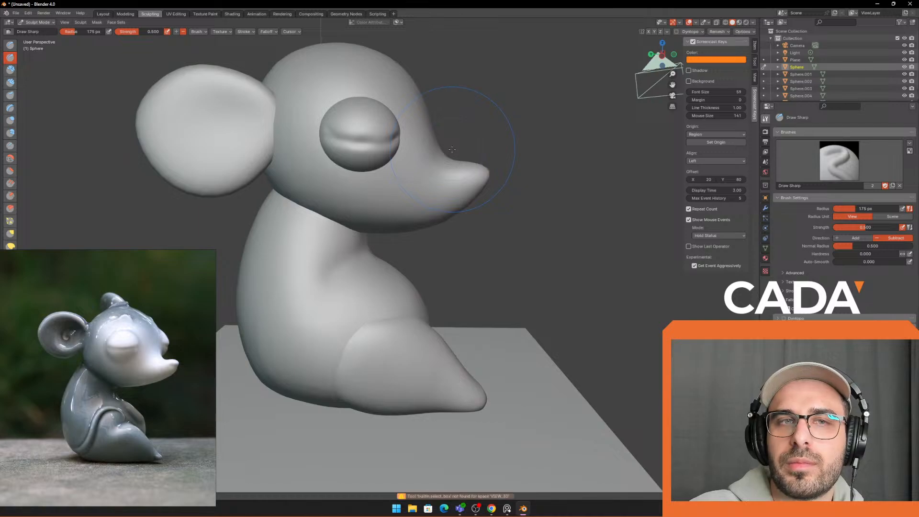
Step: Refine the bridge between the forehead and snout with the Grab brush at 184 px radius
key(g)
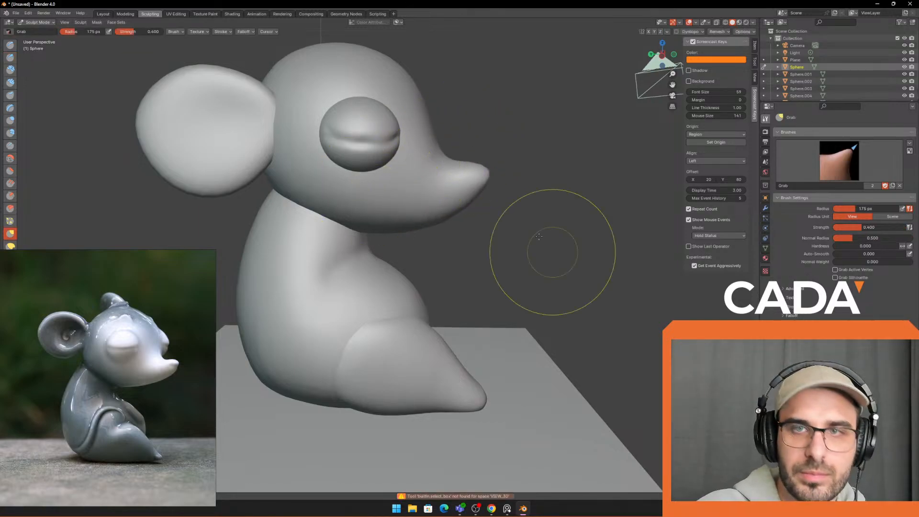
key(f)
click(467, 153)
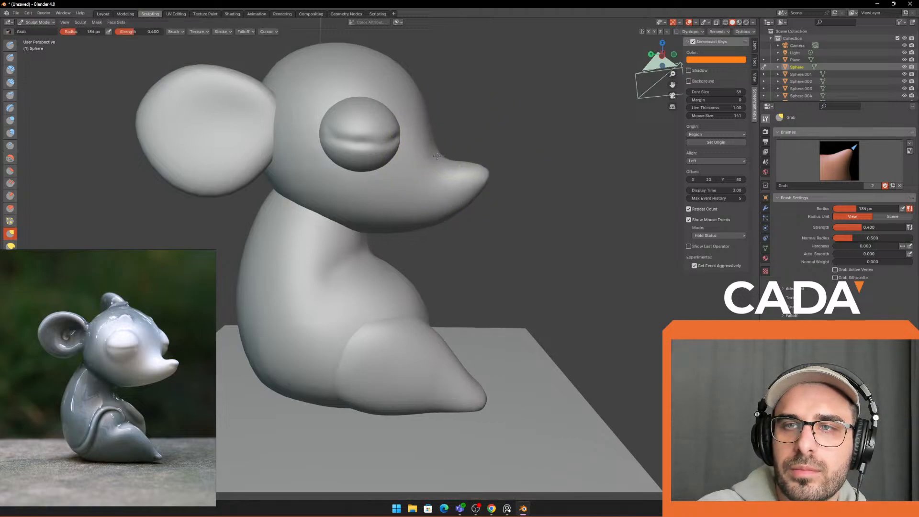
middle_drag(501, 138, 343, 152)
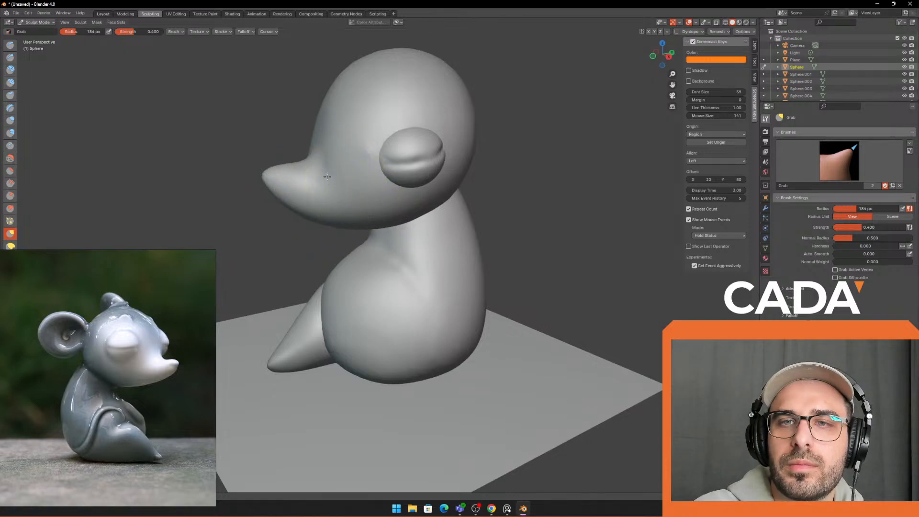
middle_drag(366, 162, 378, 115)
Step: Adjust the head's overall contour with the Grab brush at 247 px and 264 px radius
key(f)
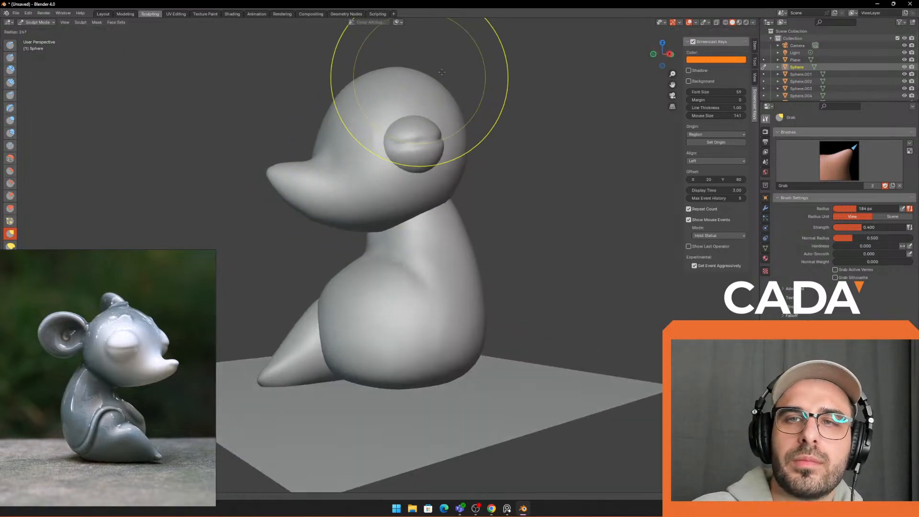
click(539, 76)
mouse_move(434, 91)
middle_down()
mouse_move(433, 110)
mouse_move(482, 168)
mouse_move(421, 216)
mouse_move(393, 182)
middle_up()
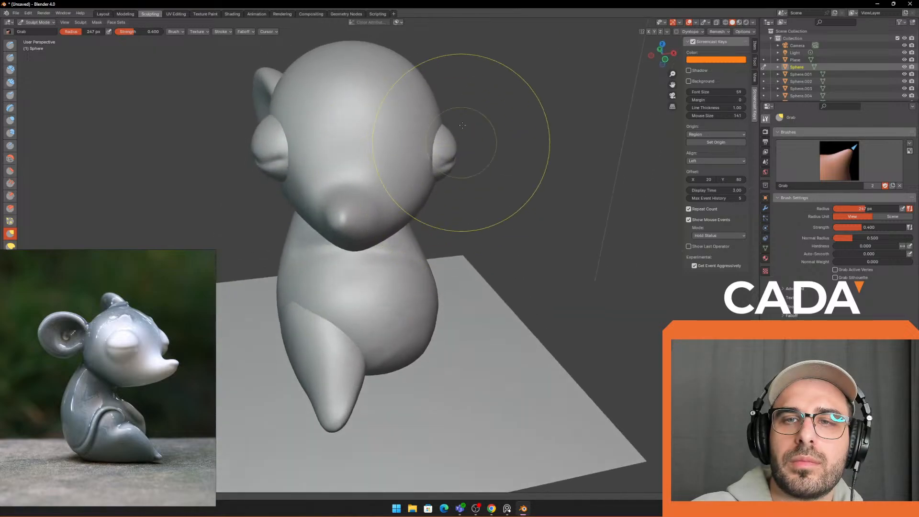
key(f)
click(386, 247)
mouse_move(400, 143)
middle_down()
mouse_move(437, 238)
mouse_move(391, 216)
mouse_move(384, 187)
mouse_move(476, 145)
mouse_move(468, 218)
mouse_move(571, 189)
mouse_move(516, 164)
middle_up()
key(f)
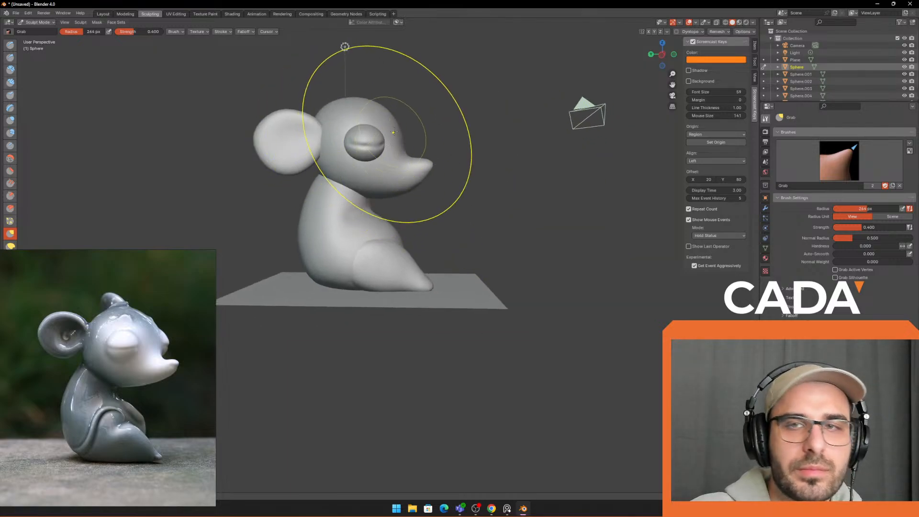
Step: Pull the snout slightly outward and up with the Grab brush at 298 px radius, refining its bridge at 205 px
key(f)
click(530, 160)
mouse_move(417, 176)
mouse_down()
mouse_move(431, 174)
mouse_move(414, 180)
mouse_up()
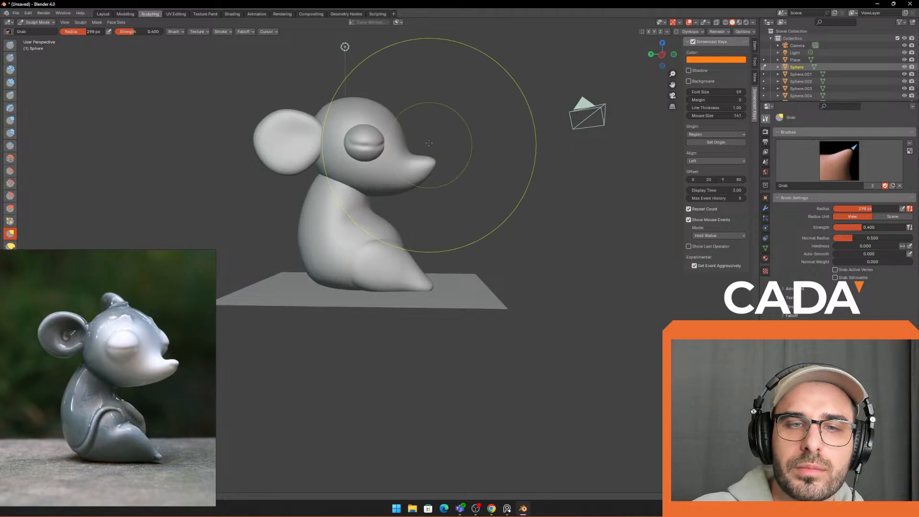
scroll(430, 144, up, 1)
key(f)
click(513, 128)
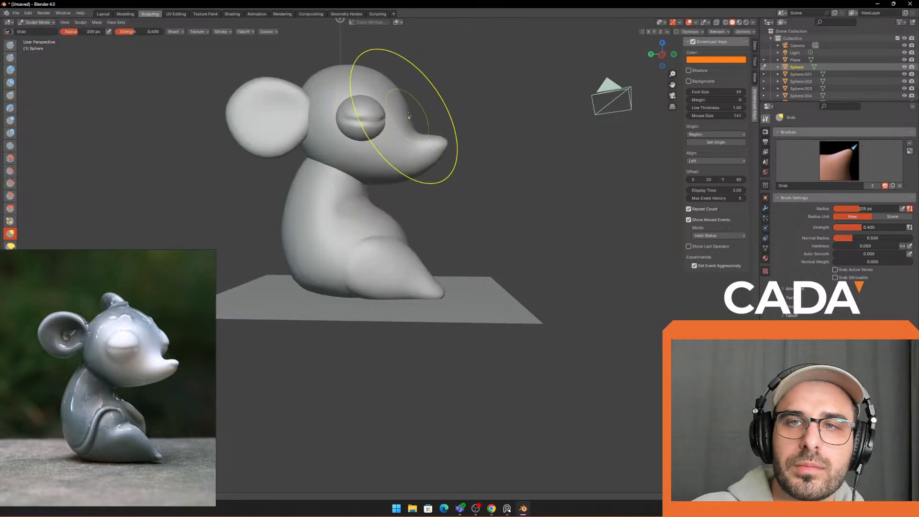
mouse_move(431, 119)
middle_down()
mouse_move(472, 175)
mouse_move(477, 215)
middle_up()
scroll(477, 215, up, 2)
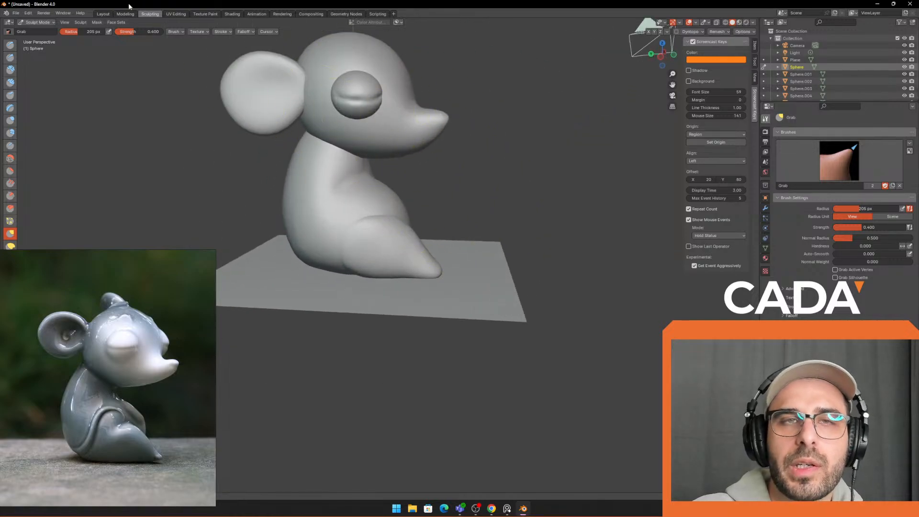
Step: Select the ear, open it for sculpting and set the Grab brush radius to 125 px
click(103, 14)
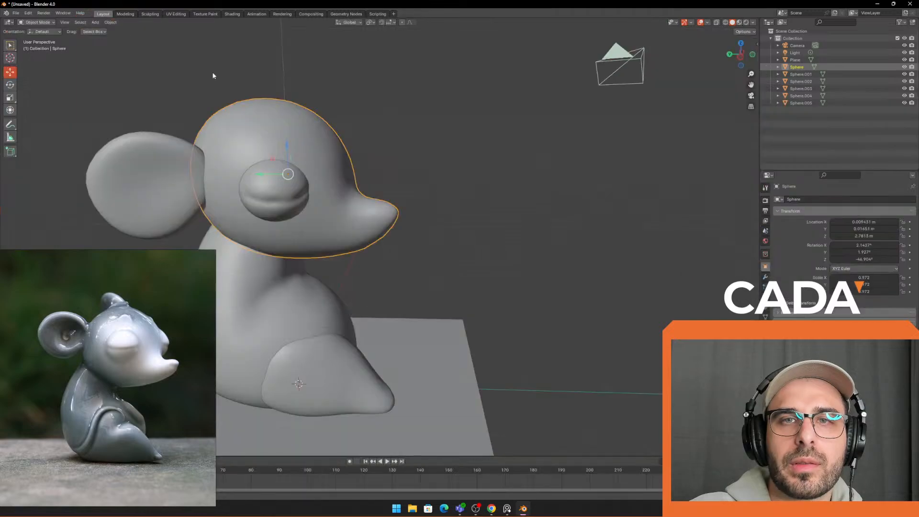
scroll(318, 189, up, 1)
shift+middle_drag(318, 188, 529, 208)
click(357, 211)
middle_drag(331, 262, 258, 197)
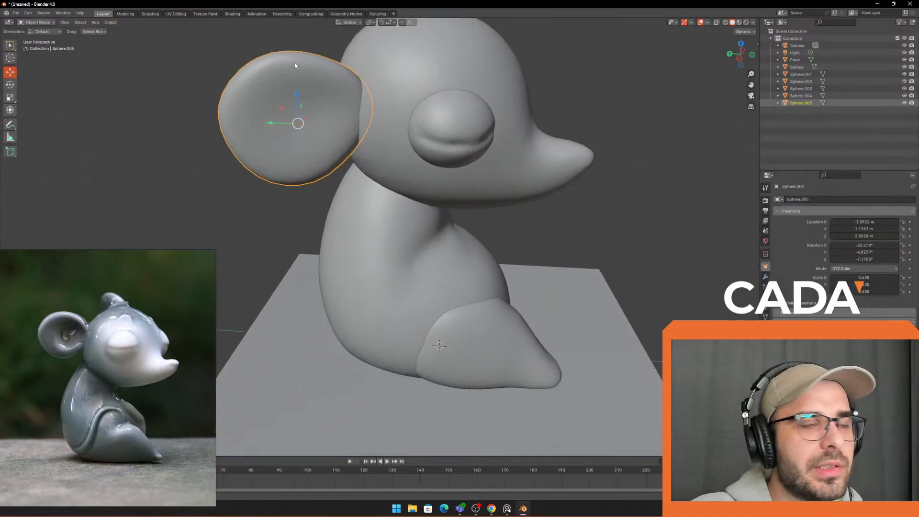
click(154, 14)
scroll(315, 88, up, 1)
shift+middle_drag(315, 88, 400, 196)
key(f)
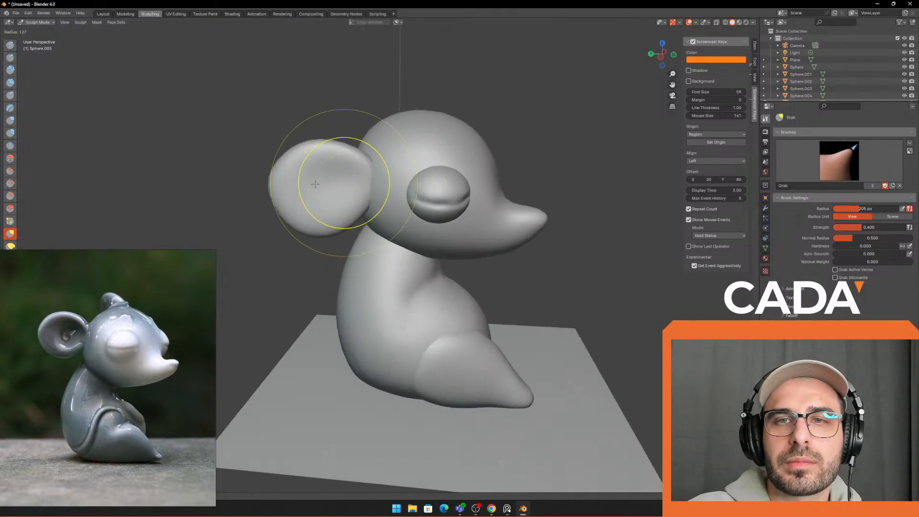
click(316, 185)
scroll(309, 180, up, 2)
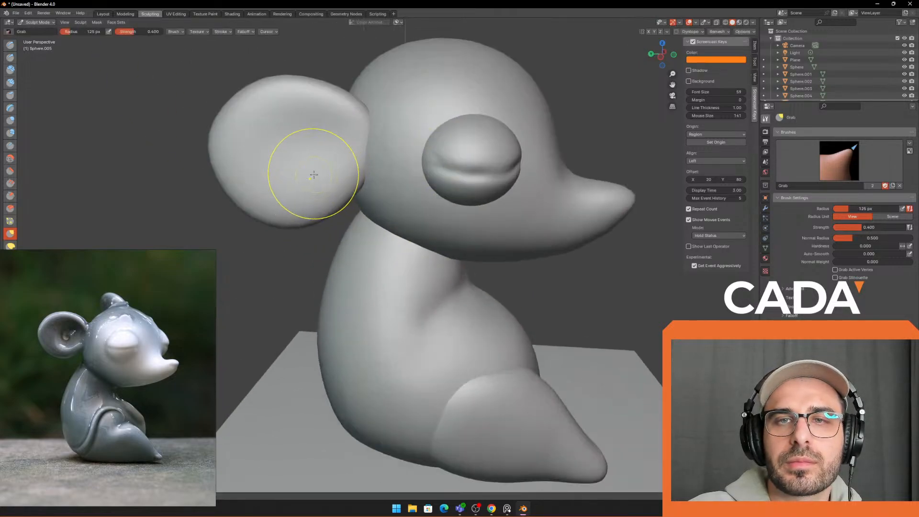
Step: Carve a hollow into the inner ear with the Draw brush at 50 px and 62 px radius
click(9, 44)
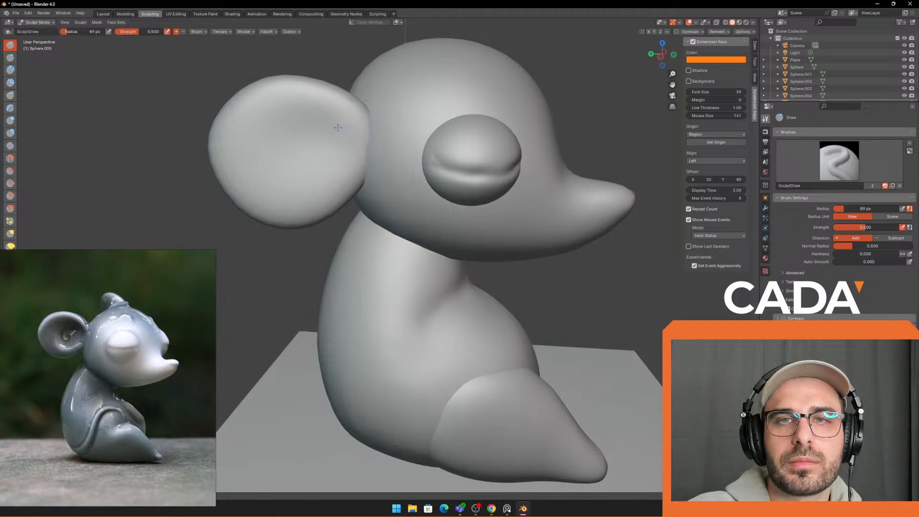
key(f)
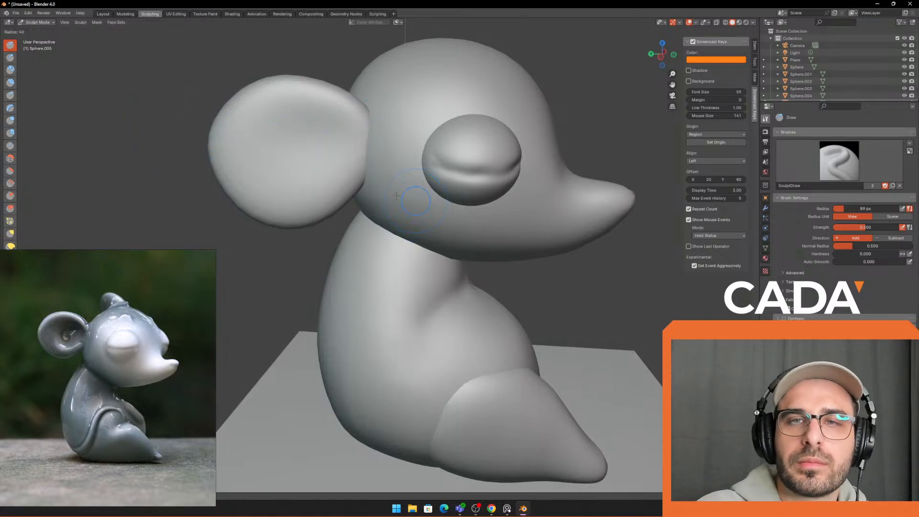
click(395, 198)
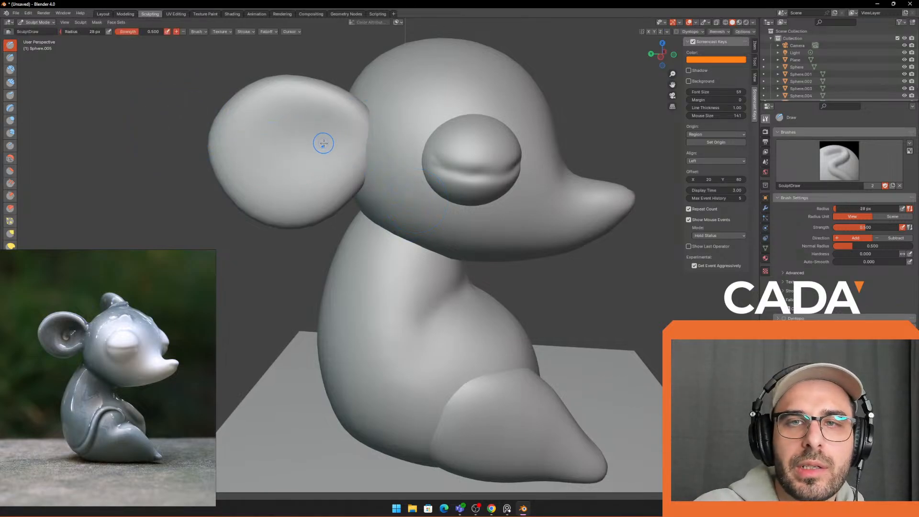
key(f)
click(345, 144)
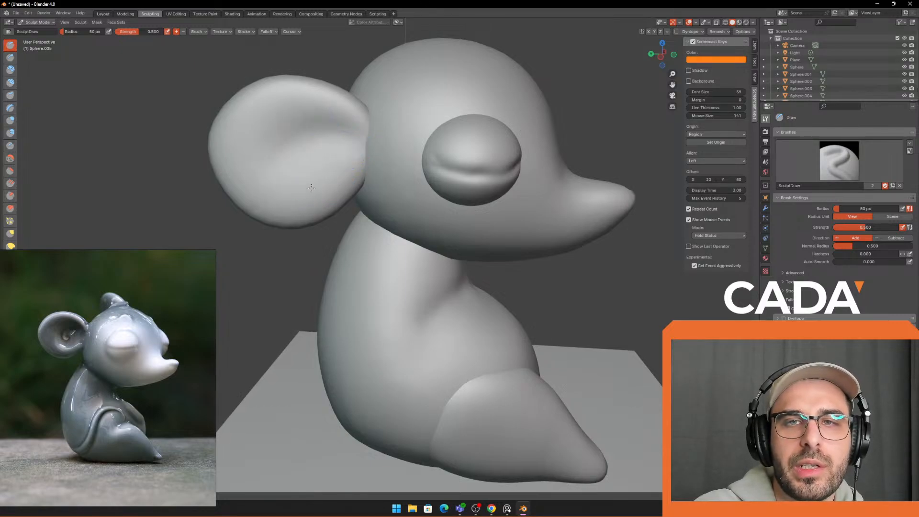
key(f)
click(320, 143)
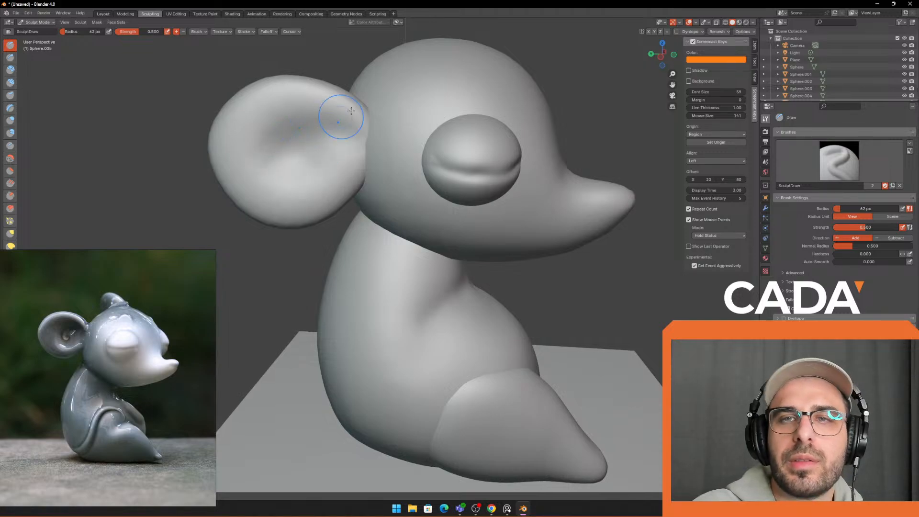
Step: Remesh the ear and deepen its inner hollow with the Draw brush at 85 px radius
click(720, 32)
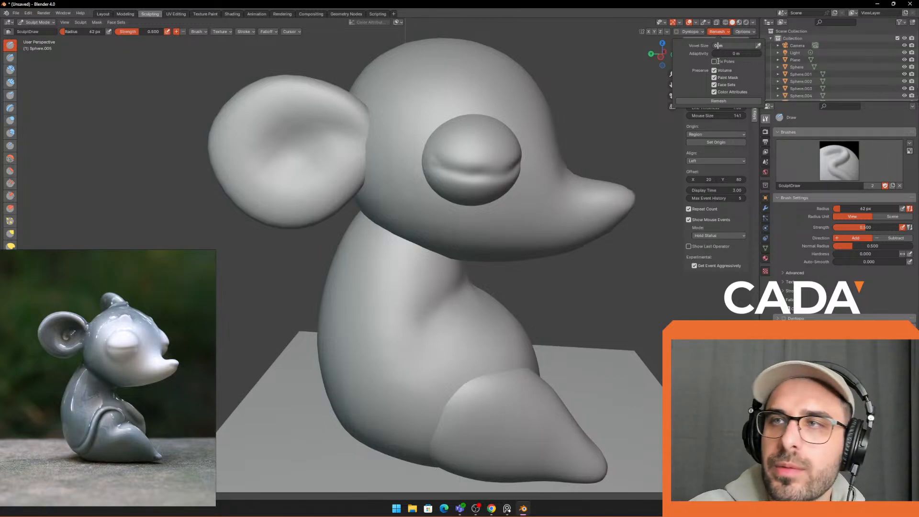
click(726, 101)
key(f)
click(352, 122)
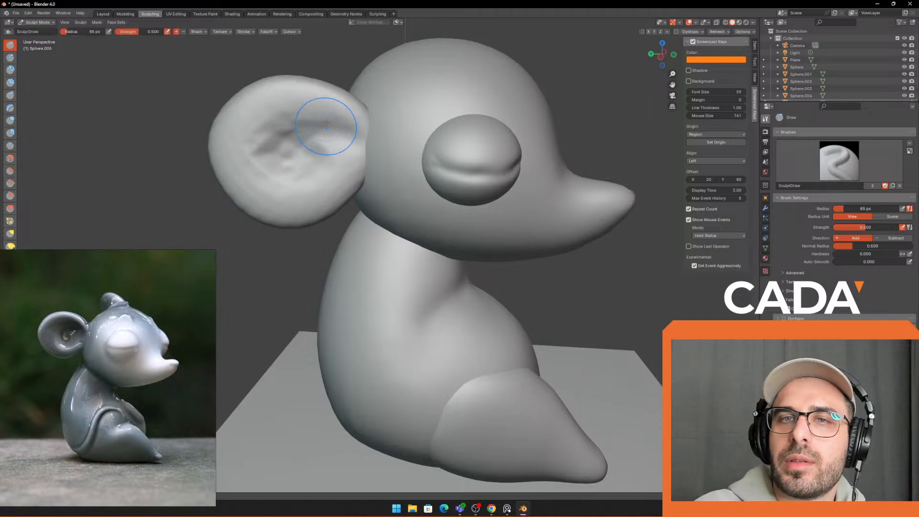
Step: Smooth the ear's hollow at 85 px and 158 px radius, and set the Draw brush radius to 68 px
shift+drag(325, 122, 283, 155)
key(f)
click(365, 159)
mouse_move(345, 139)
shift+mouse_down()
mouse_move(307, 144)
mouse_move(283, 120)
shift+mouse_up()
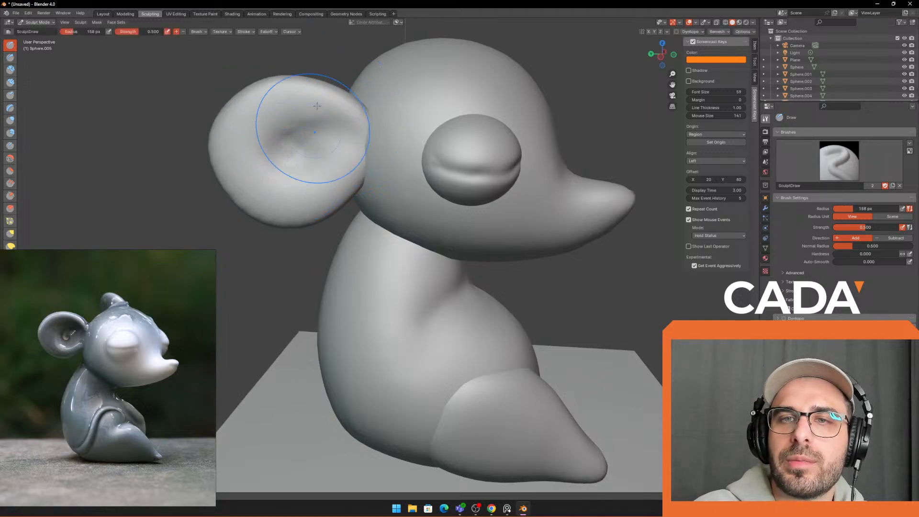
key(f)
click(342, 153)
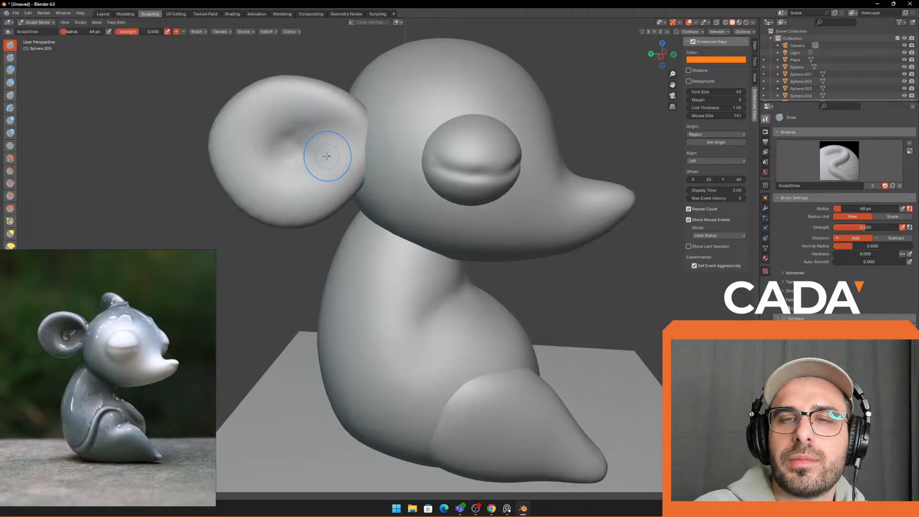
Step: Carve a spiral groove into the ear's hollow with the Draw brush subtracting at 49 px, 52 px and 64 px radius
key(f)
click(342, 135)
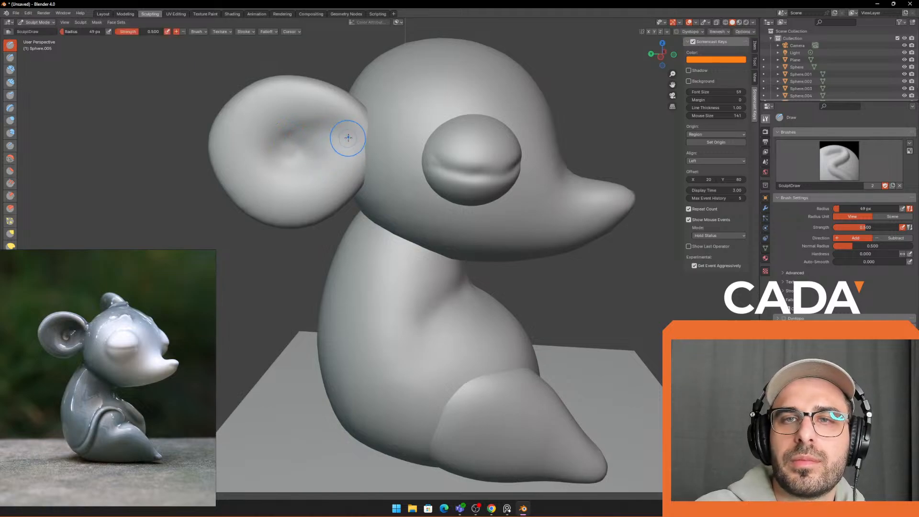
mouse_move(347, 132)
ctrl+mouse_down()
mouse_move(282, 131)
mouse_move(274, 152)
mouse_move(307, 147)
mouse_move(276, 160)
ctrl+mouse_up()
key(f)
click(322, 142)
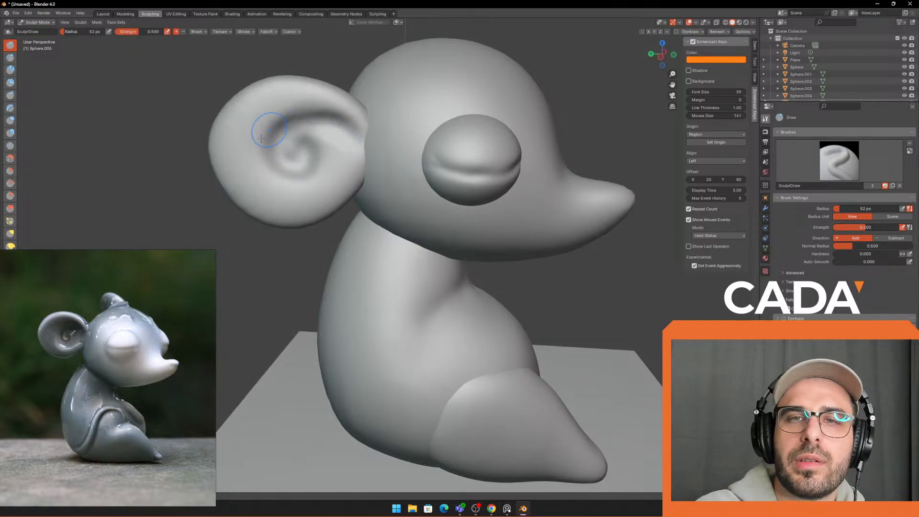
key(f)
click(286, 149)
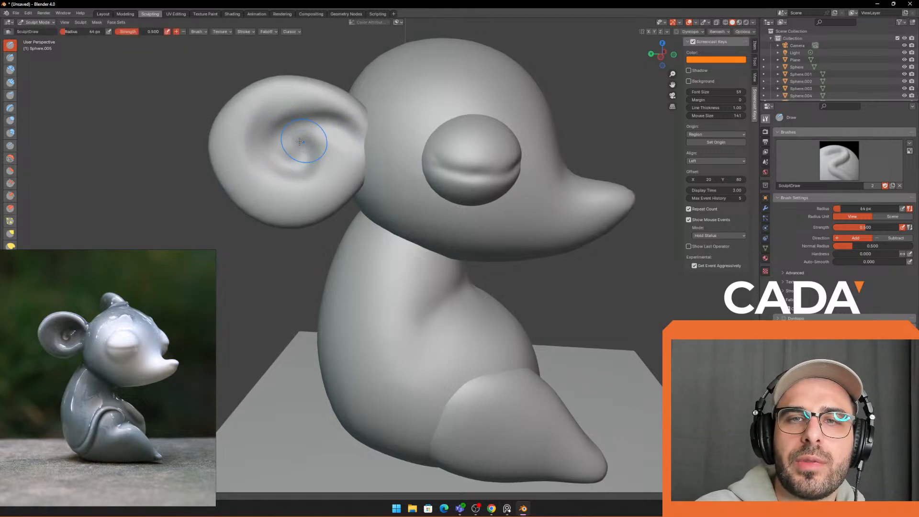
ctrl+drag(300, 141, 287, 140)
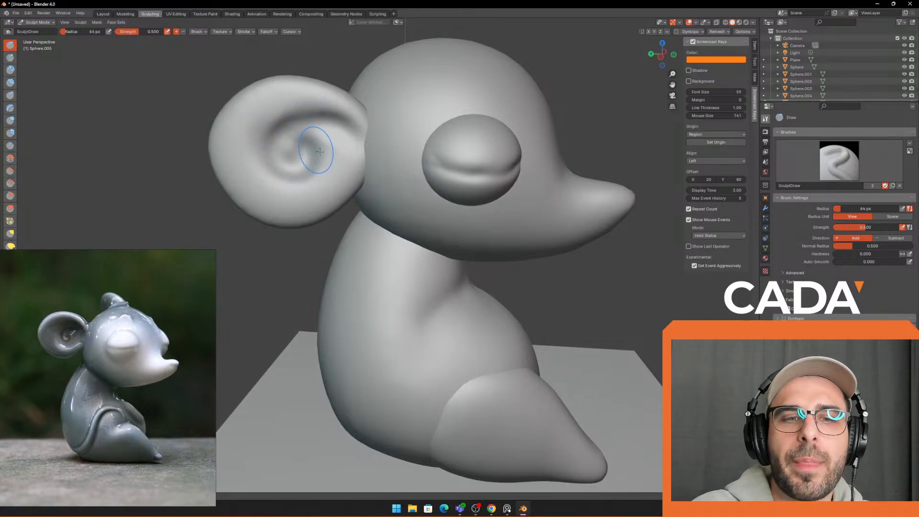
Step: Raise the fold between the ear's spiral groove and its inner edge with the Draw brush at 64 px radius
middle_drag(344, 136, 401, 222)
scroll(403, 154, up, 1)
scroll(474, 230, down, 2)
scroll(474, 230, up, 1)
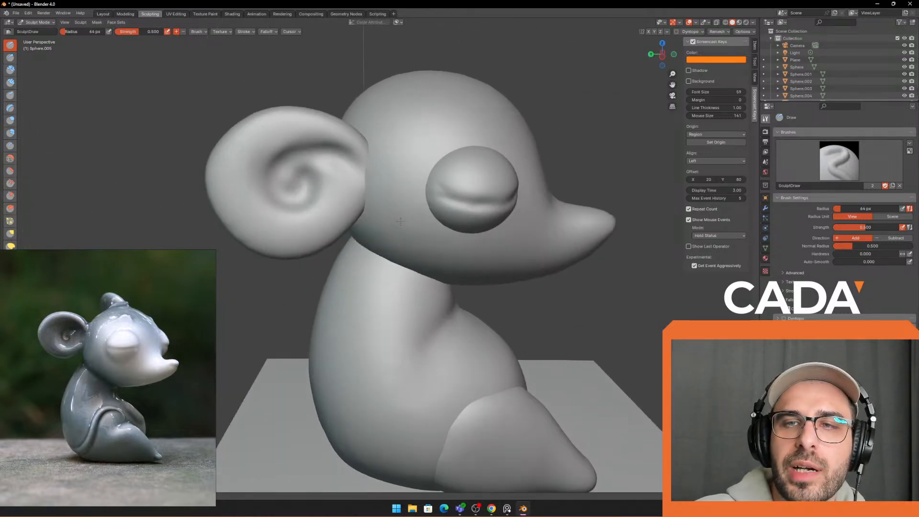
scroll(331, 168, down, 1)
shift+middle_drag(432, 147, 471, 120)
scroll(471, 120, up, 1)
mouse_move(334, 128)
middle_down()
mouse_move(419, 171)
mouse_move(340, 144)
middle_up()
scroll(339, 143, up, 1)
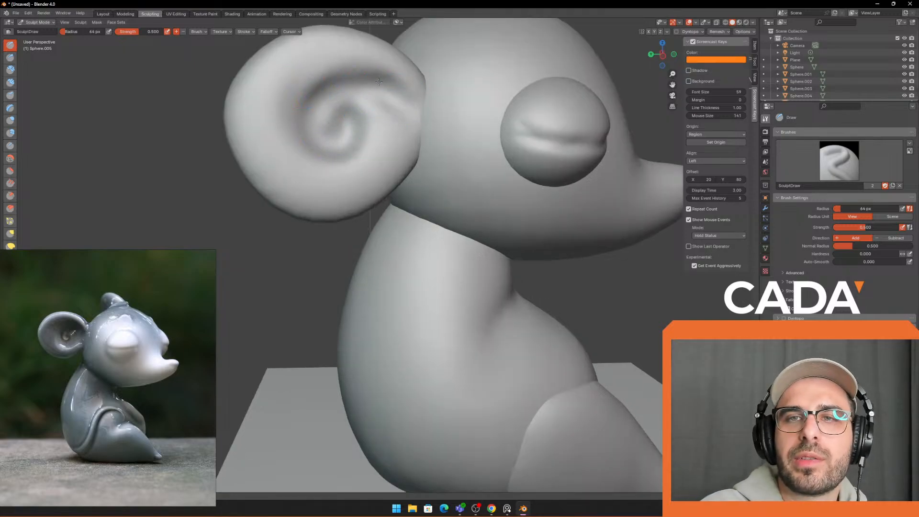
mouse_move(375, 107)
mouse_down()
mouse_move(302, 101)
mouse_move(305, 133)
mouse_move(312, 94)
mouse_move(315, 131)
mouse_move(312, 96)
mouse_move(384, 86)
mouse_move(401, 113)
mouse_up()
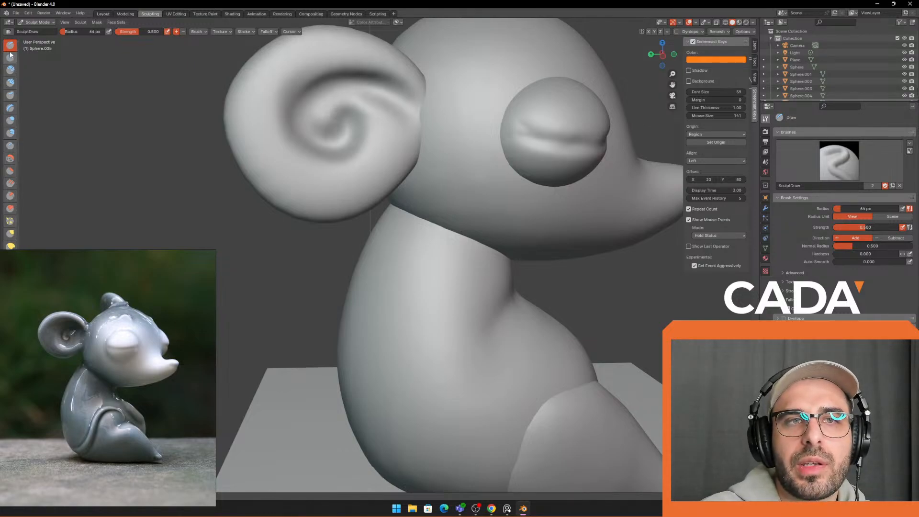
Step: Flatten the fold inside the ear with the Flatten brush at 64 px radius and return to the Draw brush
click(11, 171)
drag(355, 111, 362, 117)
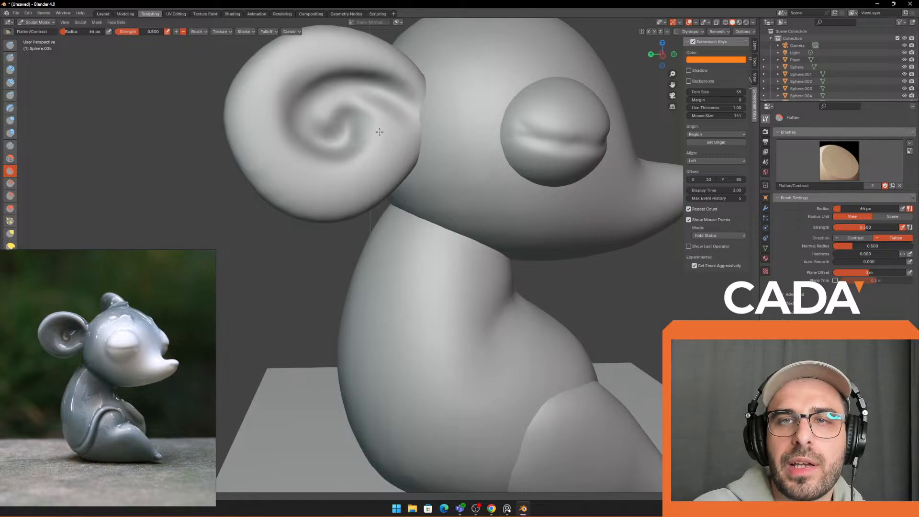
click(10, 44)
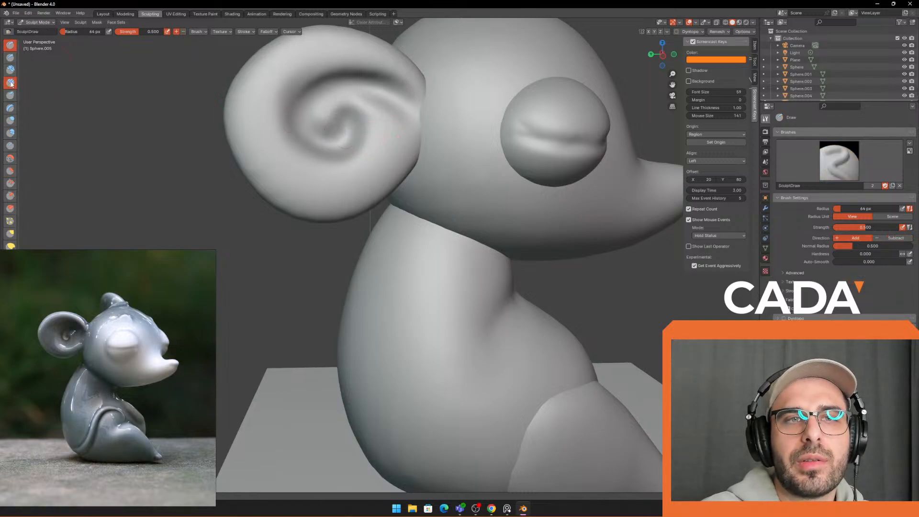
Step: Build up the part of the ear's hollow nearest the head with Clay Strips at 64 px radius
click(10, 82)
drag(390, 127, 368, 137)
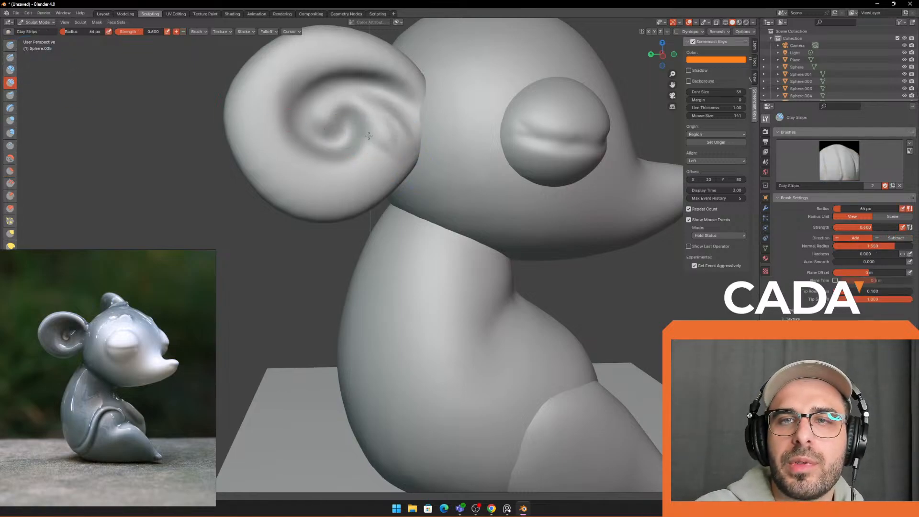
mouse_move(400, 126)
middle_down()
mouse_move(455, 174)
mouse_move(447, 171)
middle_up()
scroll(447, 170, up, 2)
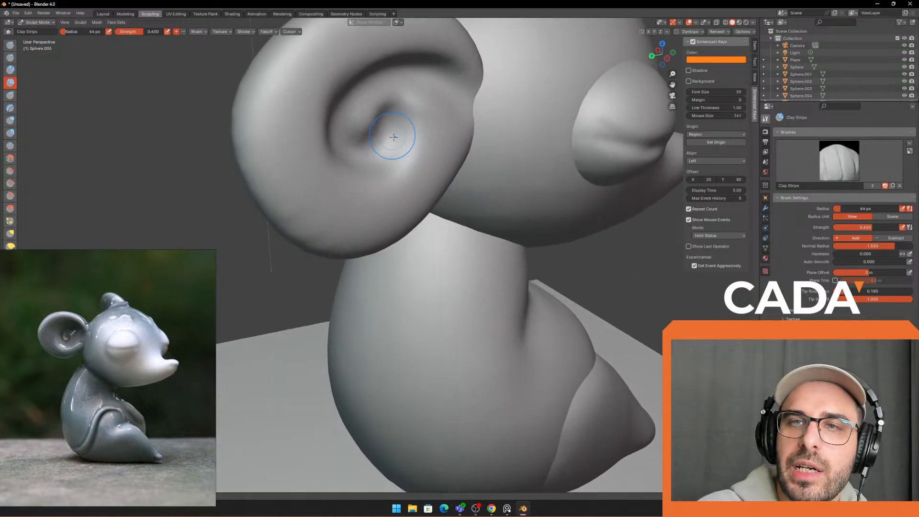
mouse_move(404, 132)
mouse_down()
mouse_move(421, 123)
mouse_move(406, 131)
mouse_move(417, 94)
mouse_move(408, 135)
mouse_move(417, 146)
mouse_up()
mouse_move(435, 107)
mouse_down()
mouse_move(431, 136)
mouse_move(407, 160)
mouse_move(435, 157)
mouse_up()
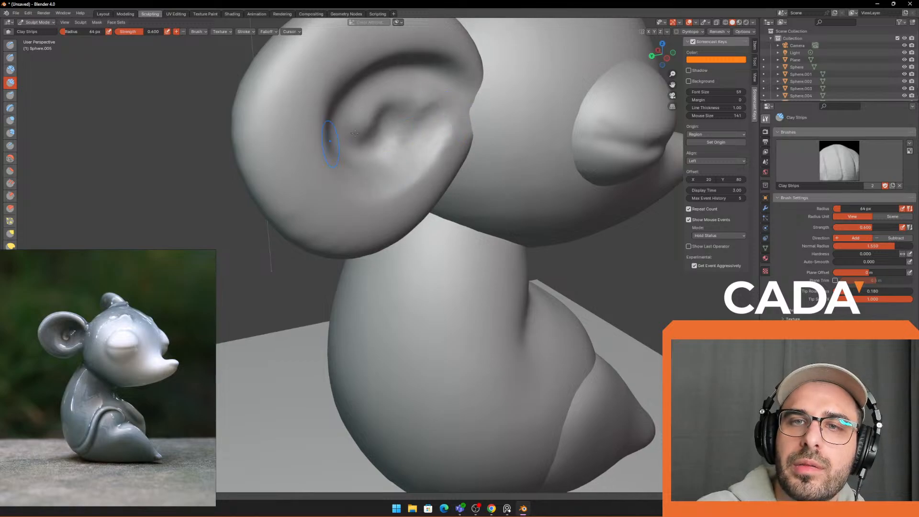
Step: Set the Clay Strips radius to 87 px, undo a trial stroke and smooth the rough surface of the inner ear
middle_drag(659, 105, 163, 240)
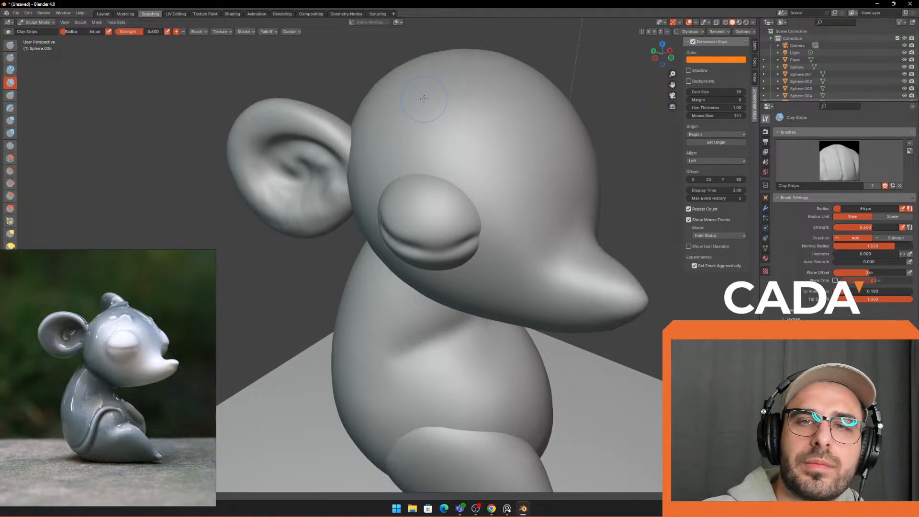
middle_drag(457, 119, 431, 85)
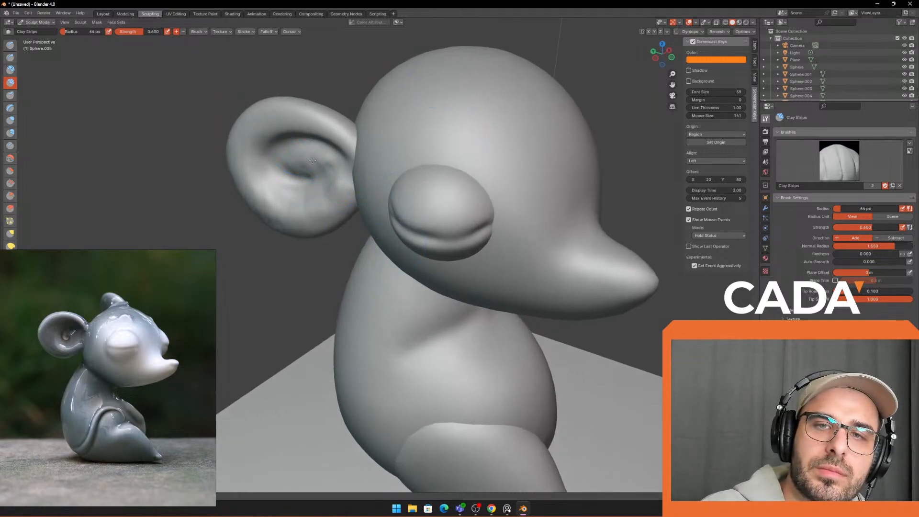
key(f)
click(258, 133)
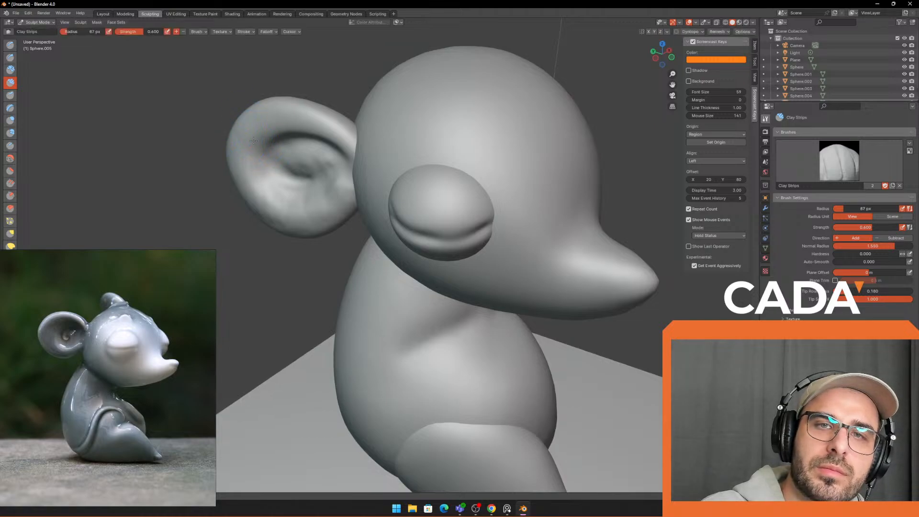
drag(321, 128, 341, 138)
key(ctrl+z)
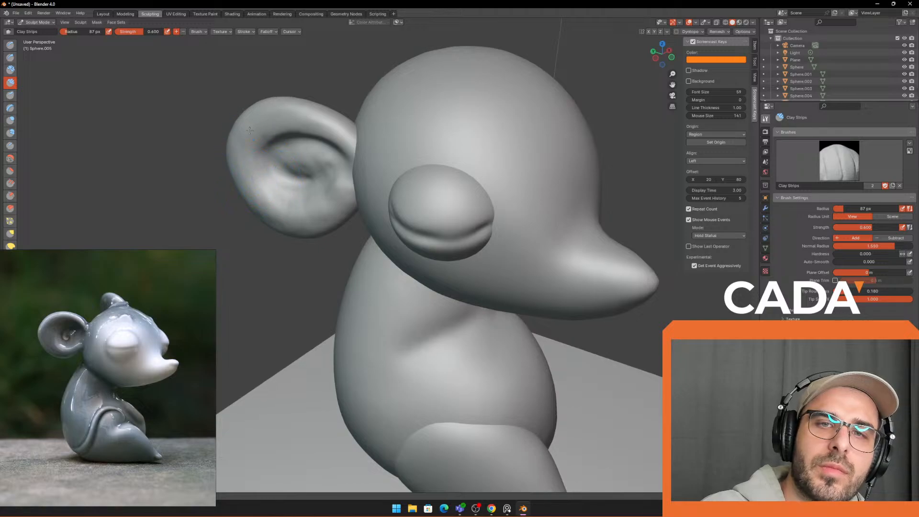
mouse_move(250, 130)
shift+mouse_down()
mouse_move(308, 188)
mouse_move(301, 144)
shift+mouse_up()
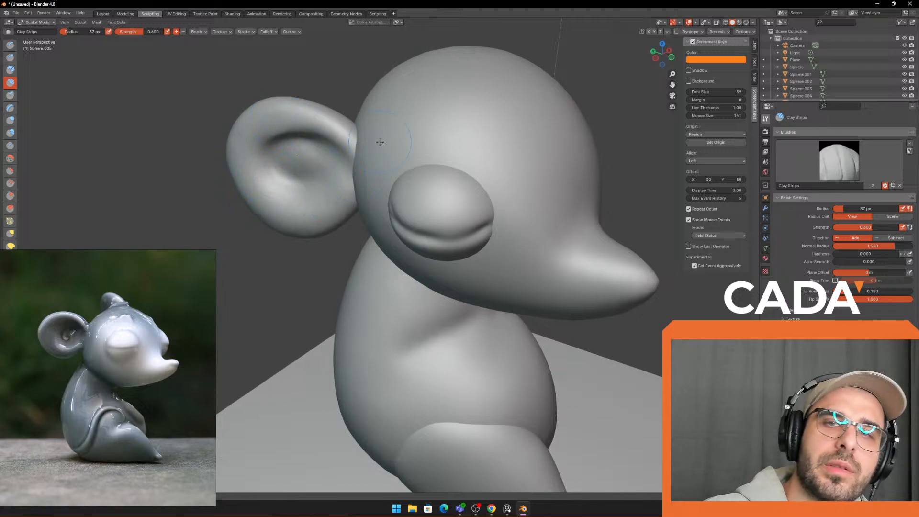
Step: Inspect the back of the ear and set the Clay Strips radius to 259 px
scroll(343, 121, down, 4)
scroll(343, 121, up, 3)
mouse_move(343, 121)
middle_down()
mouse_move(429, 133)
mouse_move(441, 166)
mouse_move(464, 164)
middle_up()
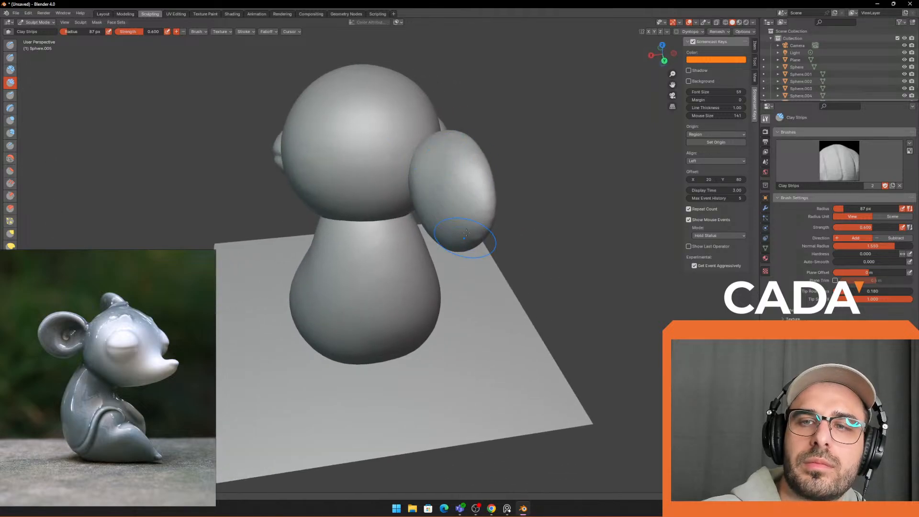
key(f)
click(545, 216)
middle_drag(470, 203, 386, 160)
scroll(382, 159, up, 1)
Step: Carve the swirl at the centre of the ear with the Draw brush at 39 px, 30 px and 45 px radius
key(x)
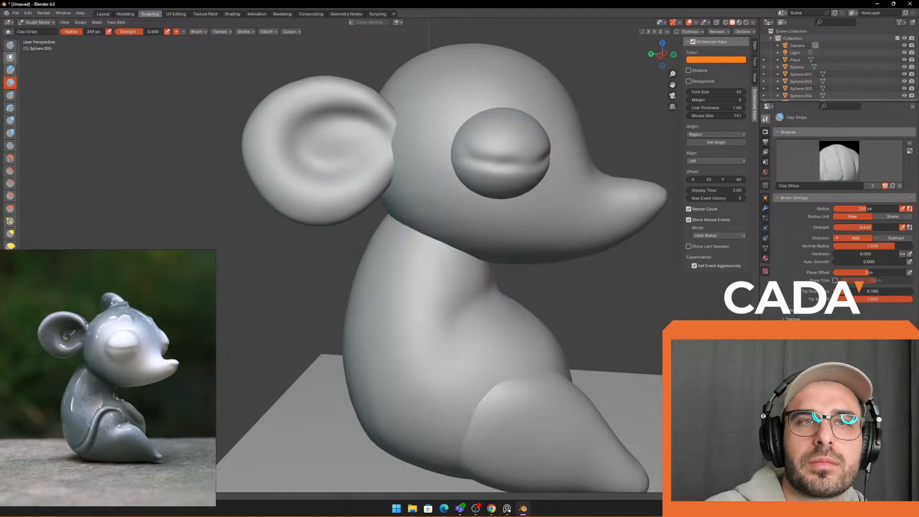
key(f)
click(329, 164)
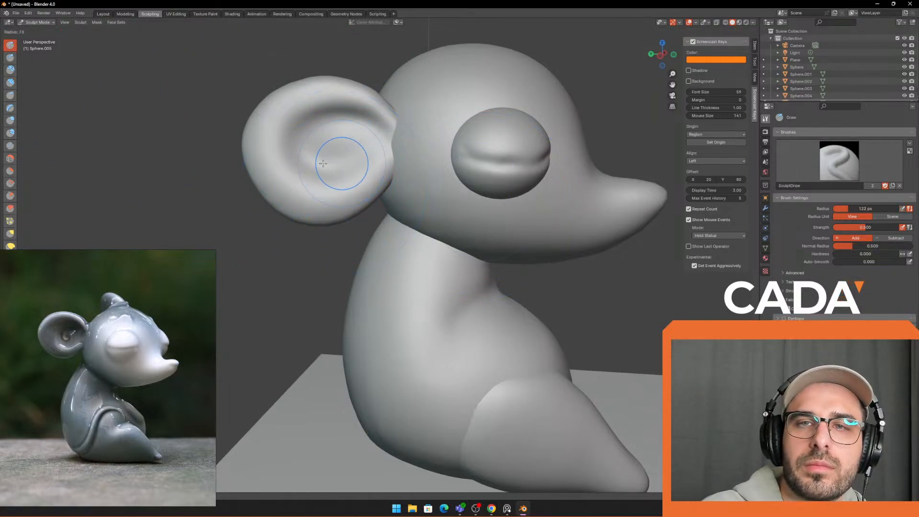
key(f)
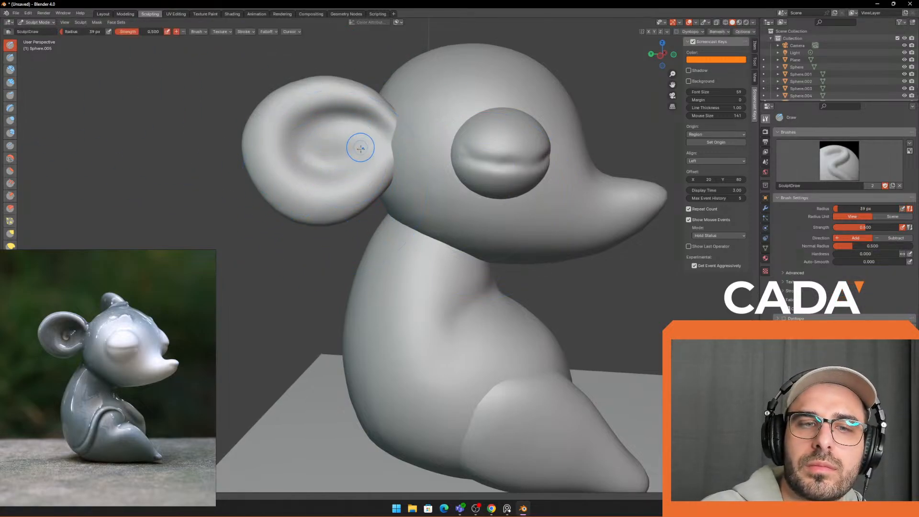
click(325, 140)
key(f)
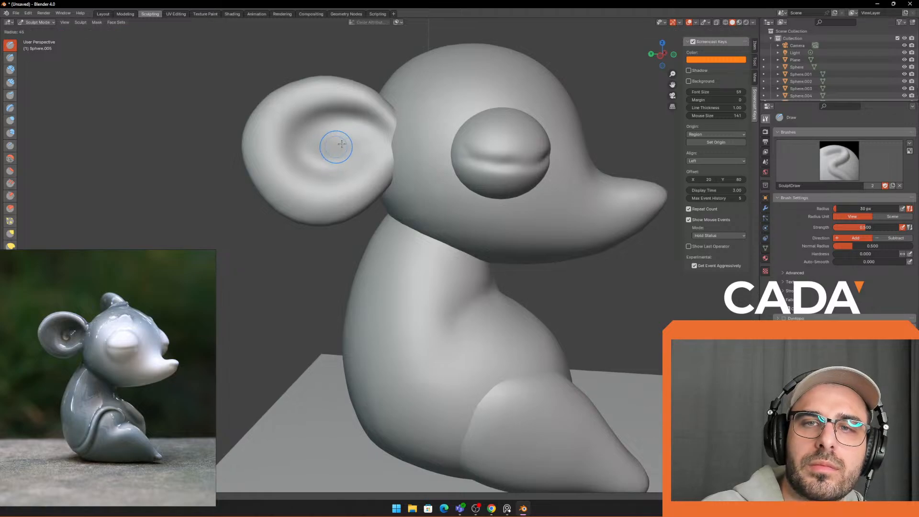
click(339, 158)
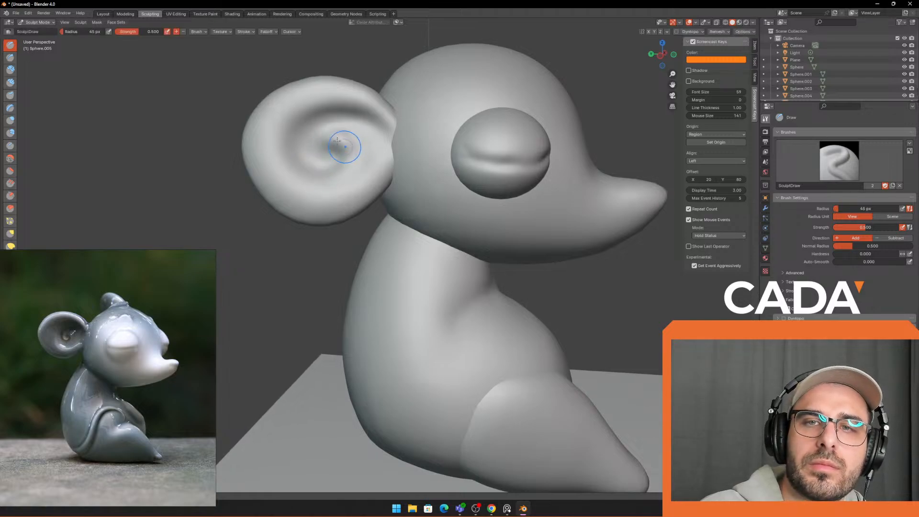
Step: Refine the ear's inner swirl and rim with the Draw brush at 29 px radius
scroll(355, 165, down, 5)
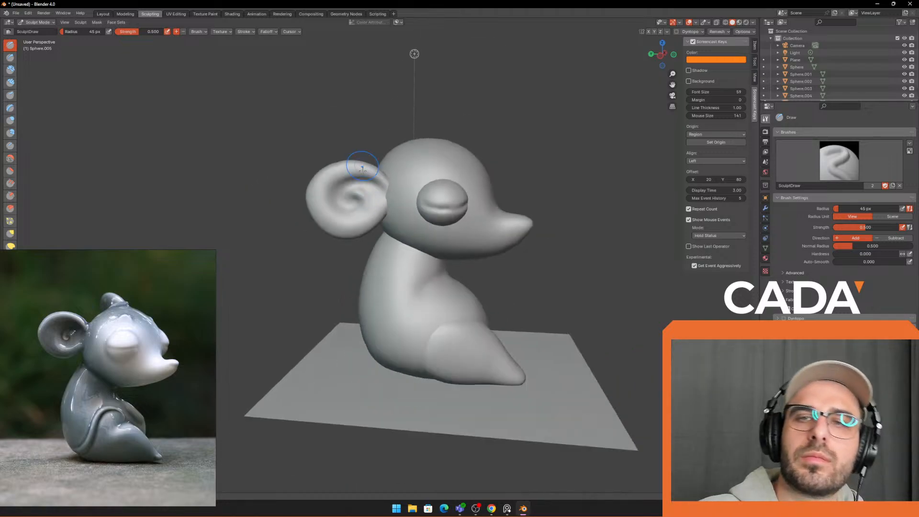
shift+middle_drag(488, 187, 482, 164)
scroll(481, 165, up, 1)
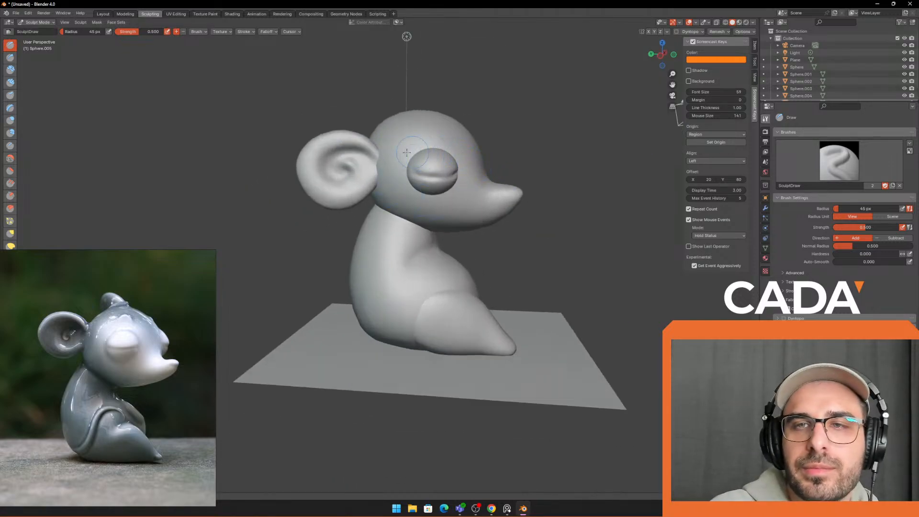
key(f)
click(379, 150)
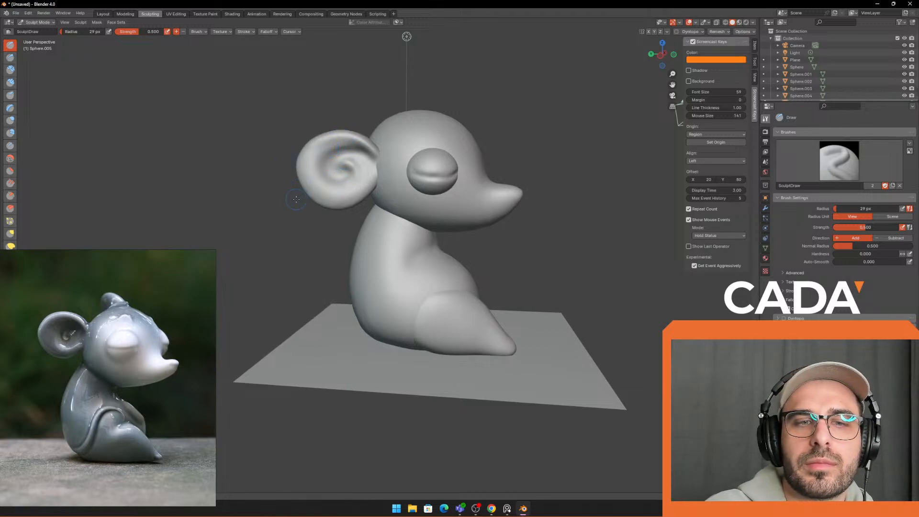
drag(299, 169, 334, 200)
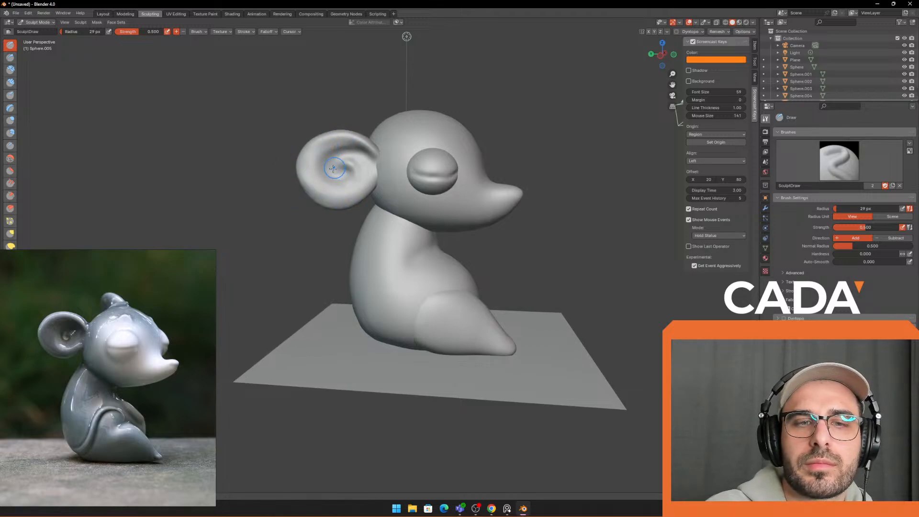
Step: Reshape the ear's outer rim with the Grab brush at 154 px and 111 px radius, ending at 90 px
key(w)
key(f)
click(371, 222)
key(f)
click(384, 203)
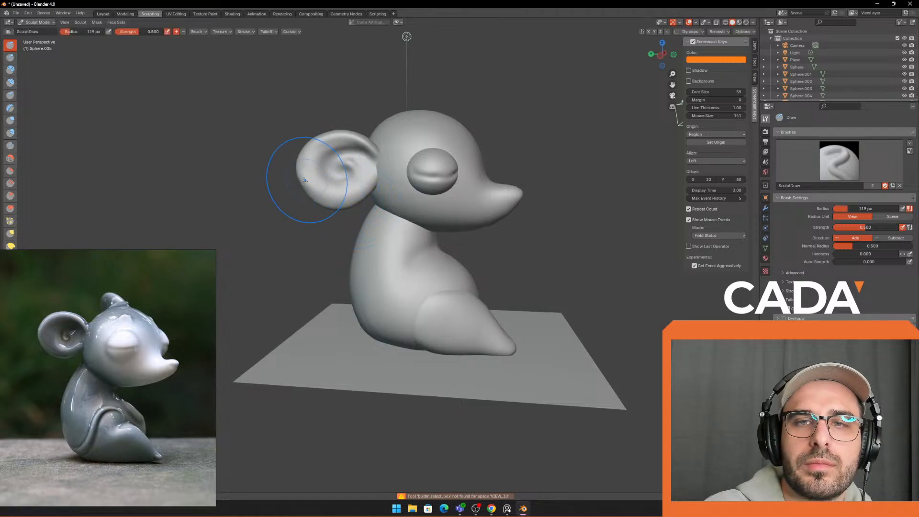
key(g)
key(f)
click(306, 180)
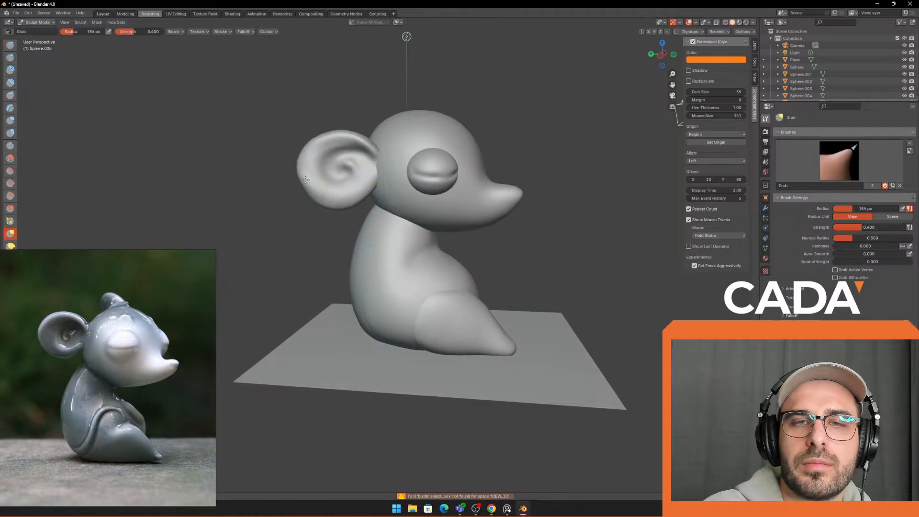
key(f)
click(296, 160)
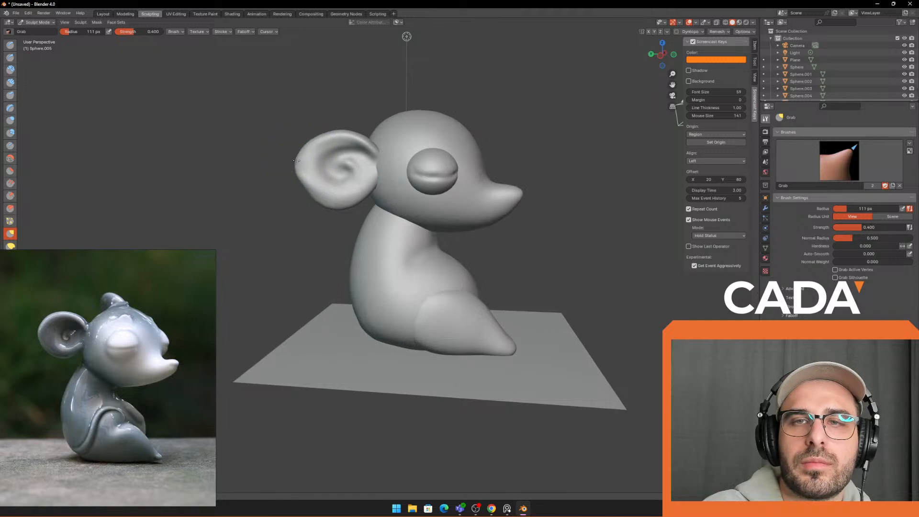
key(f)
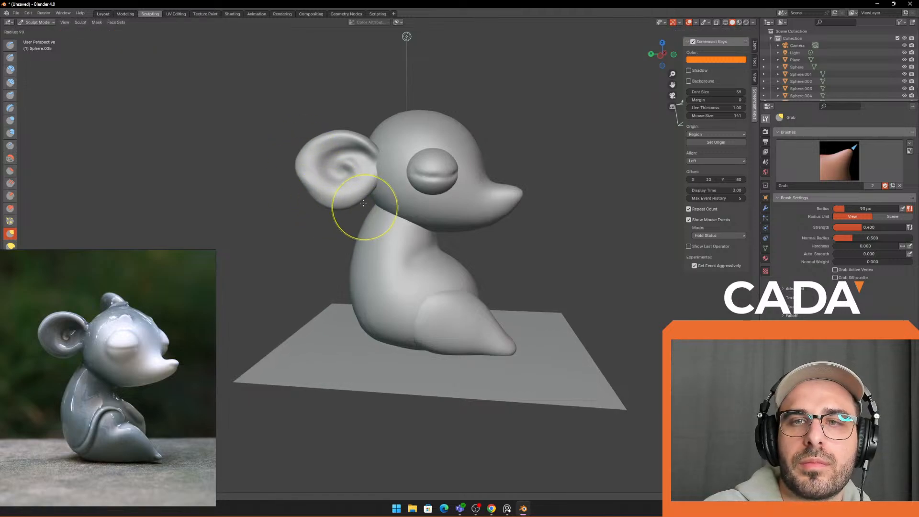
click(364, 203)
Step: Leave the ear, select the eye and open it for sculpting
mouse_move(421, 185)
middle_down()
mouse_move(467, 194)
mouse_move(346, 175)
mouse_move(461, 180)
mouse_move(343, 180)
middle_up()
mouse_move(456, 204)
middle_down()
mouse_move(443, 174)
mouse_move(443, 194)
middle_up()
scroll(447, 189, up, 2)
scroll(421, 158, up, 2)
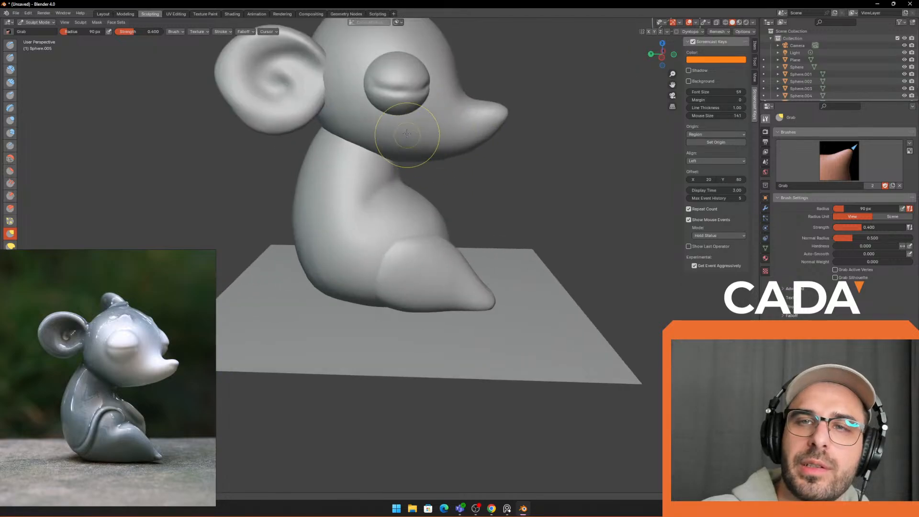
key(Tab)
key(Tab)
click(103, 13)
click(450, 122)
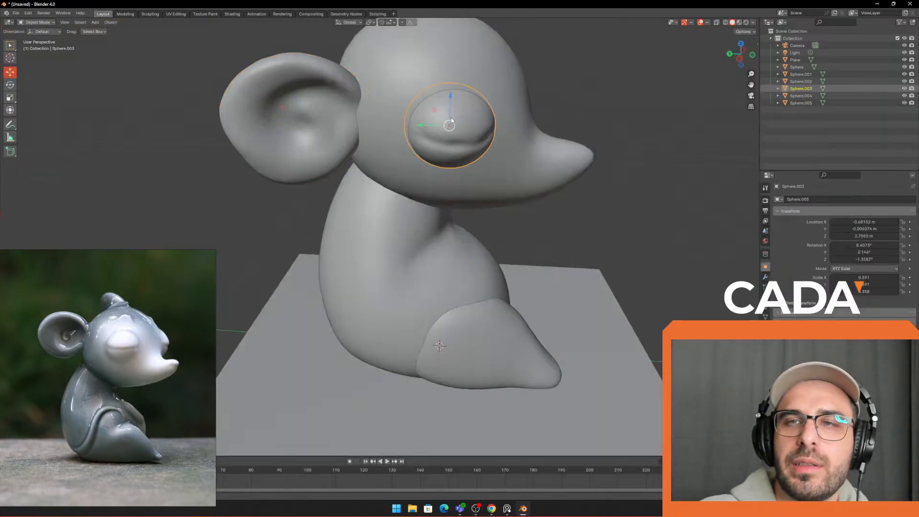
middle_drag(450, 122, 258, 44)
click(150, 14)
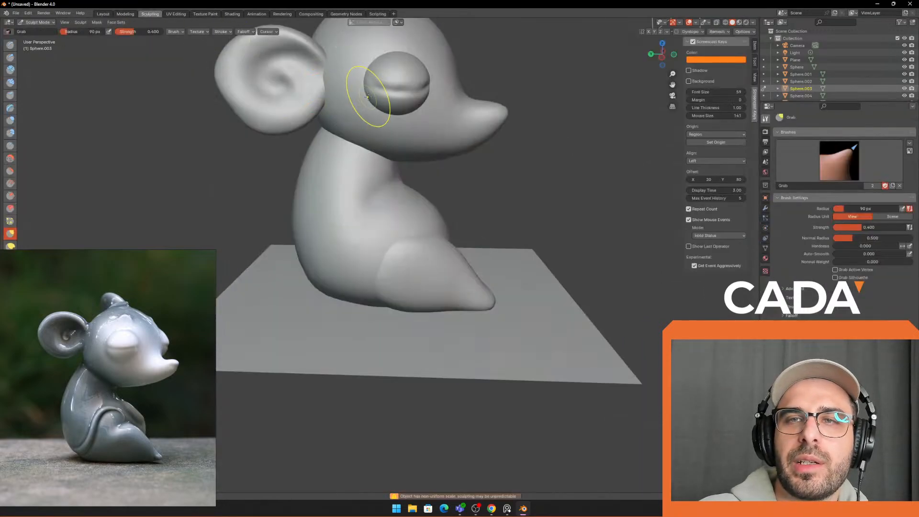
Step: Soften the eyelid crease with the brush radius at 106 px and return to the Layout workspace
middle_drag(379, 93, 369, 96)
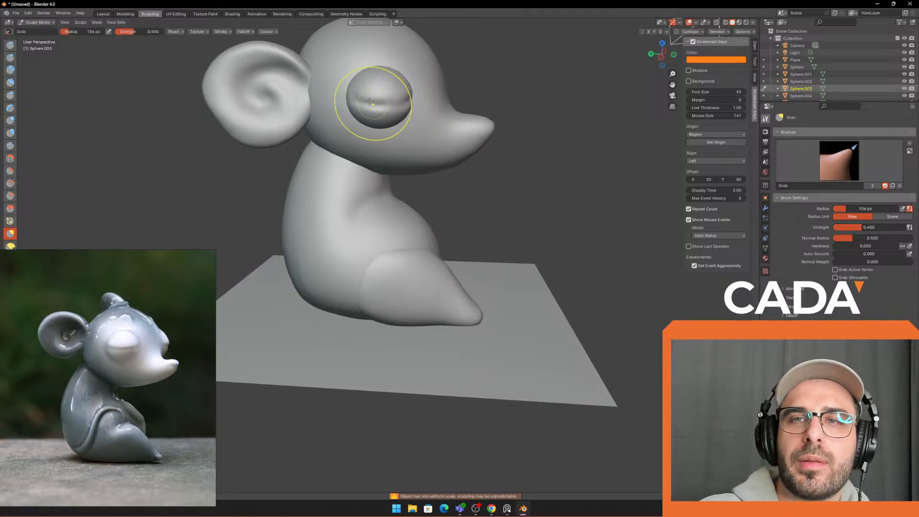
middle_drag(422, 98, 371, 132)
scroll(370, 132, down, 2)
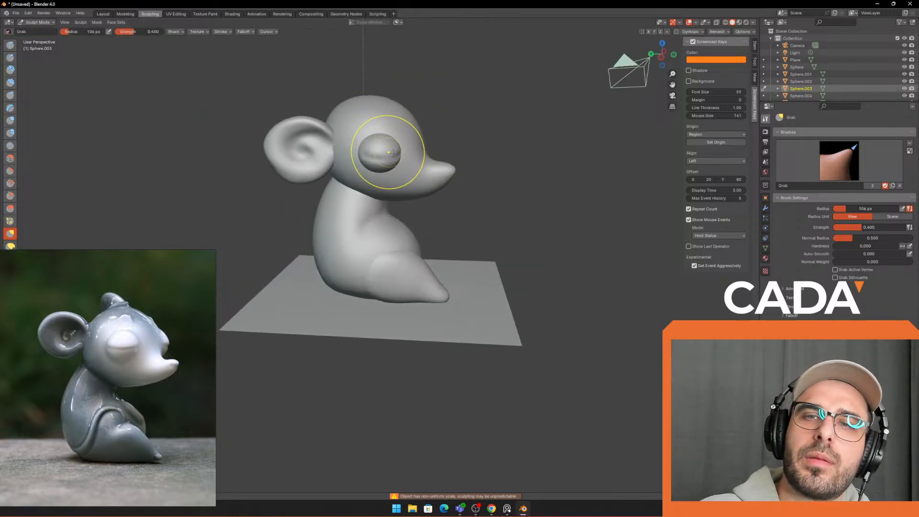
scroll(394, 152, down, 2)
mouse_move(469, 154)
middle_down()
mouse_move(437, 146)
mouse_move(459, 152)
middle_up()
scroll(455, 124, up, 4)
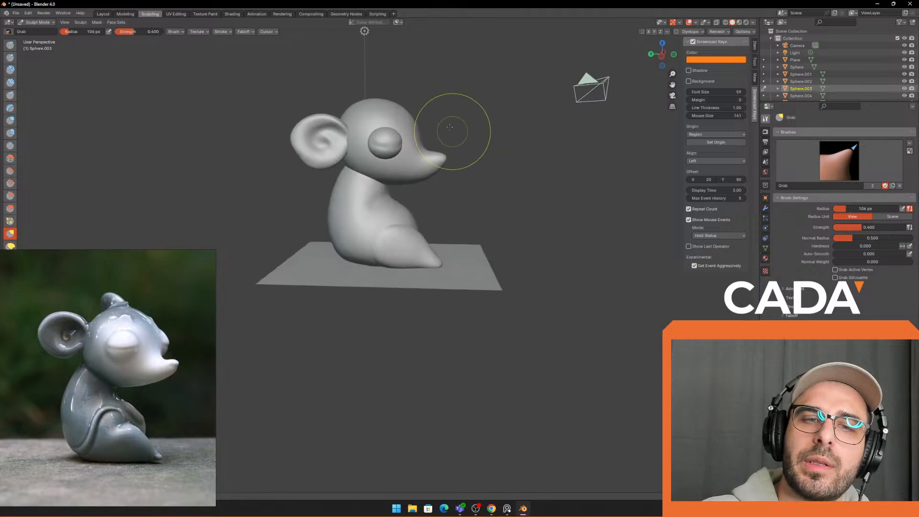
click(103, 14)
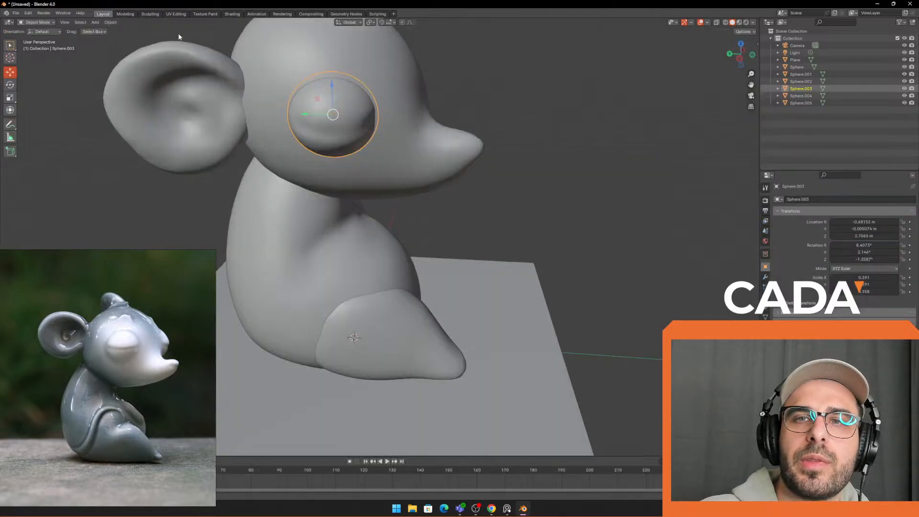
Step: Switch the head to sculpting and slightly reshape the top of it with the Grab brush, then return to object editing
scroll(349, 79, down, 4)
middle_drag(348, 79, 358, 70)
click(360, 142)
middle_drag(320, 99, 315, 104)
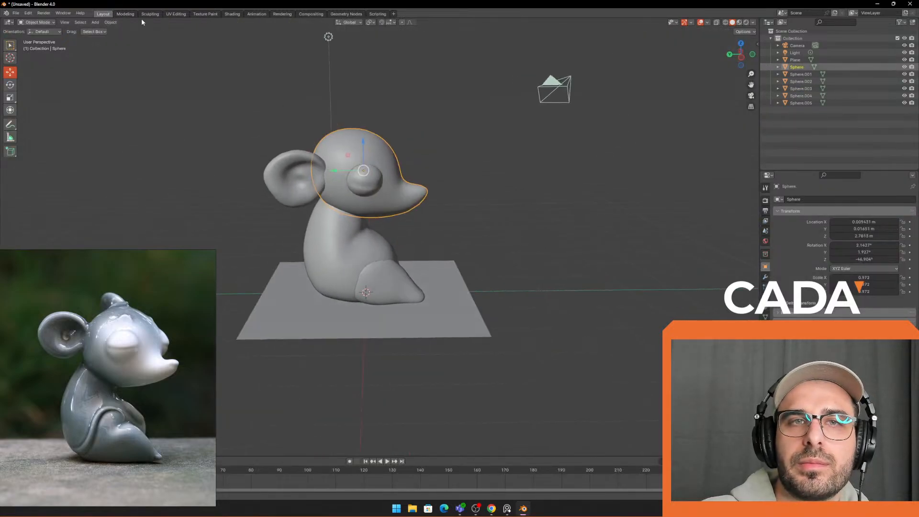
click(156, 15)
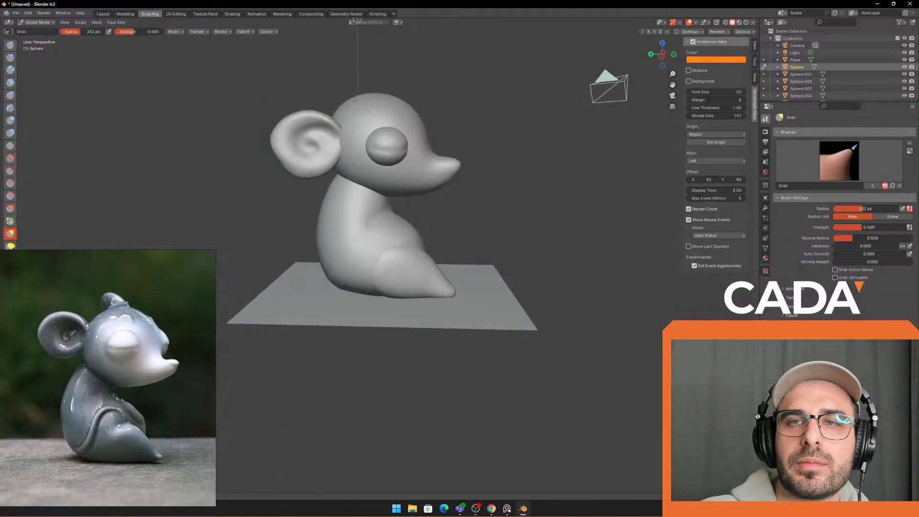
drag(359, 104, 351, 103)
key(bracketleft)
mouse_move(347, 101)
middle_down()
mouse_move(332, 131)
mouse_move(348, 98)
mouse_move(372, 96)
mouse_move(370, 87)
middle_up()
scroll(457, 109, down, 2)
middle_drag(484, 108, 385, 132)
click(103, 14)
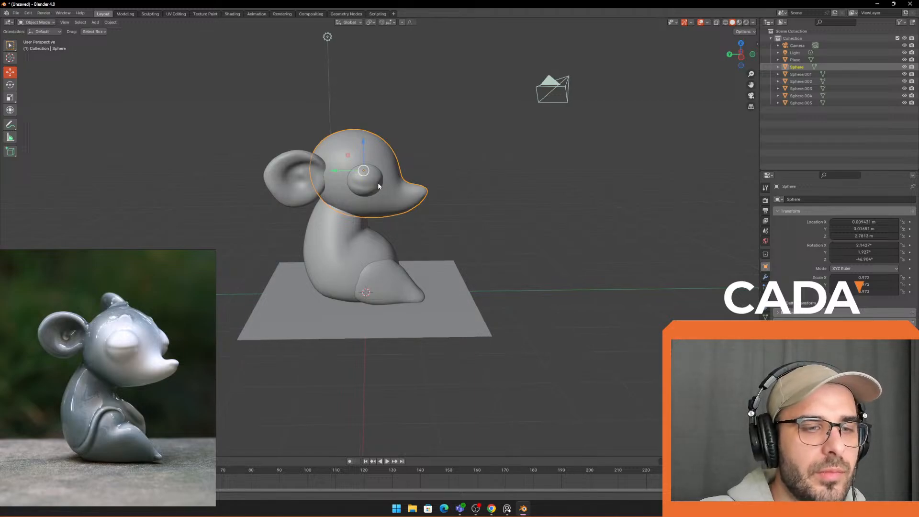
Step: Examine the figure's body, legs and base plane from several angles against the reference photo
shift+middle_drag(396, 221, 385, 191)
scroll(386, 193, up, 1)
click(406, 238)
shift+middle_drag(415, 239, 391, 198)
click(447, 208)
middle_drag(483, 169, 490, 190)
scroll(456, 144, down, 2)
click(399, 203)
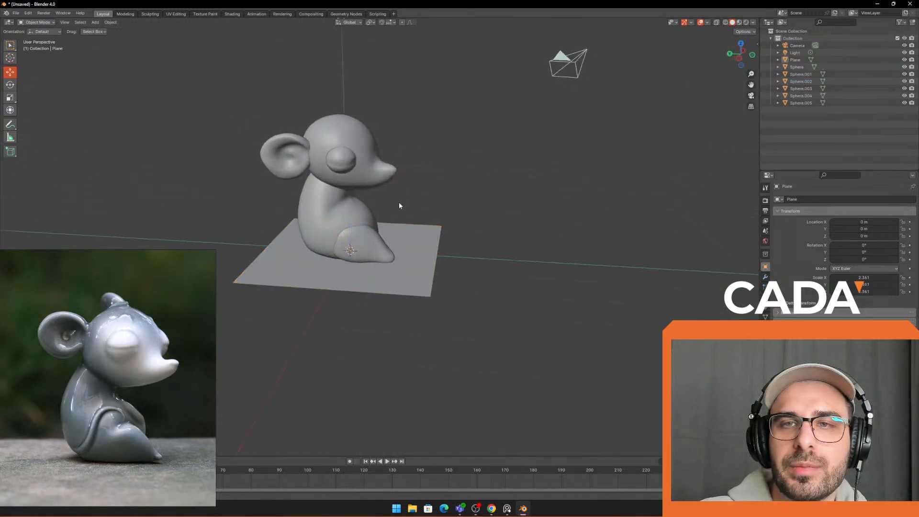
middle_drag(402, 204, 407, 181)
scroll(431, 193, up, 3)
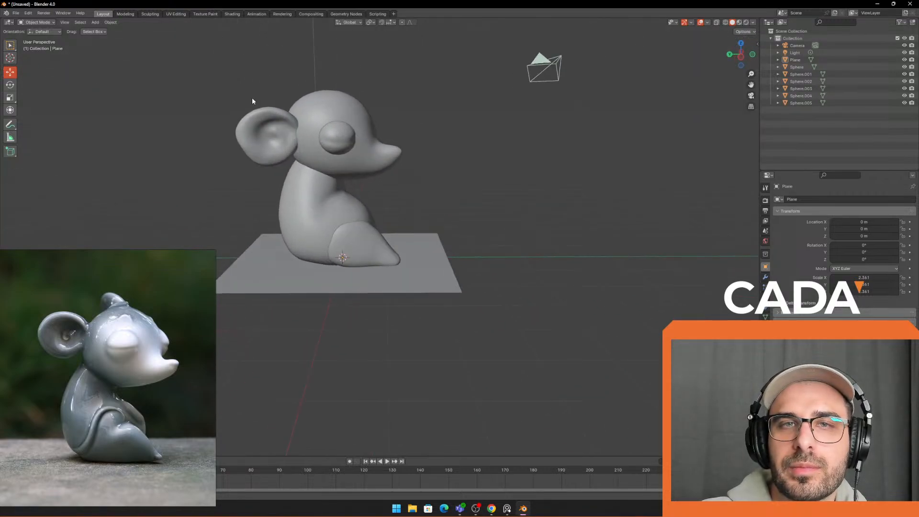
Step: Adjust the outer edge of the ear in sculpting with the Grab brush at a 142 px radius
click(255, 109)
click(150, 14)
scroll(277, 137, down, 3)
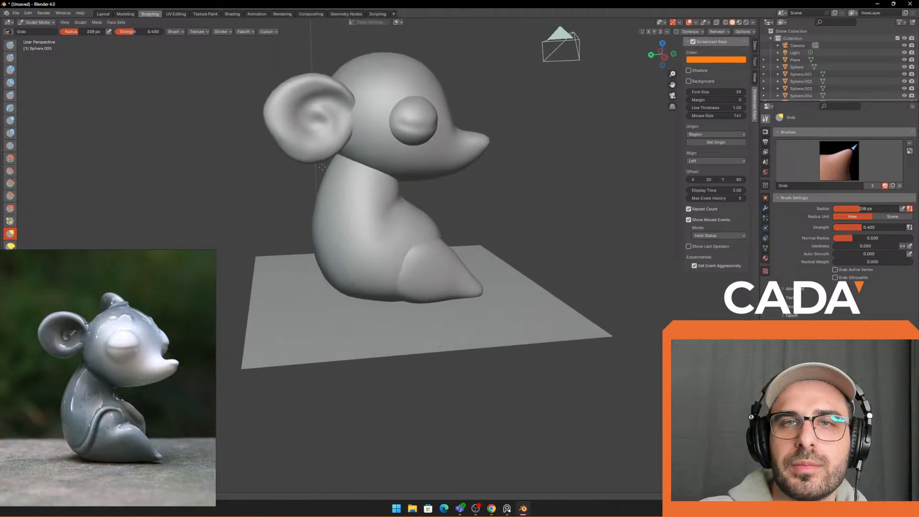
scroll(276, 137, up, 2)
key(f)
click(273, 140)
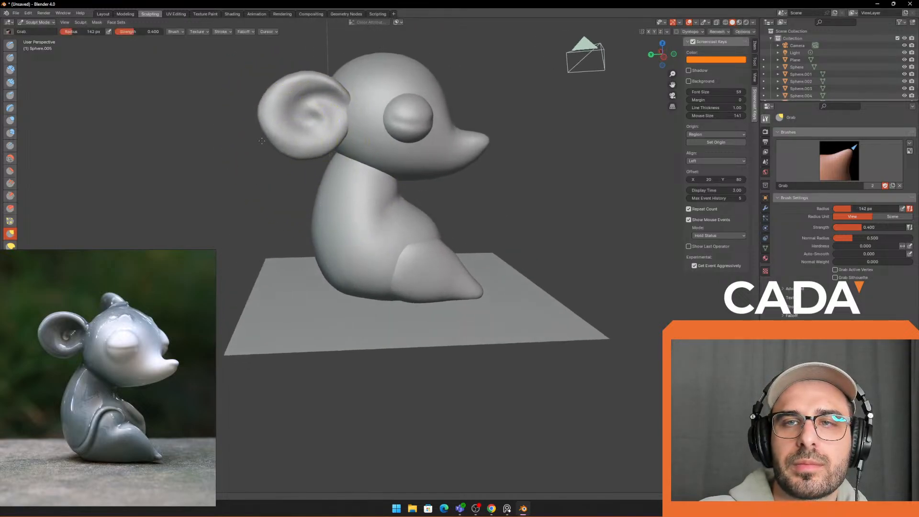
scroll(262, 144, down, 5)
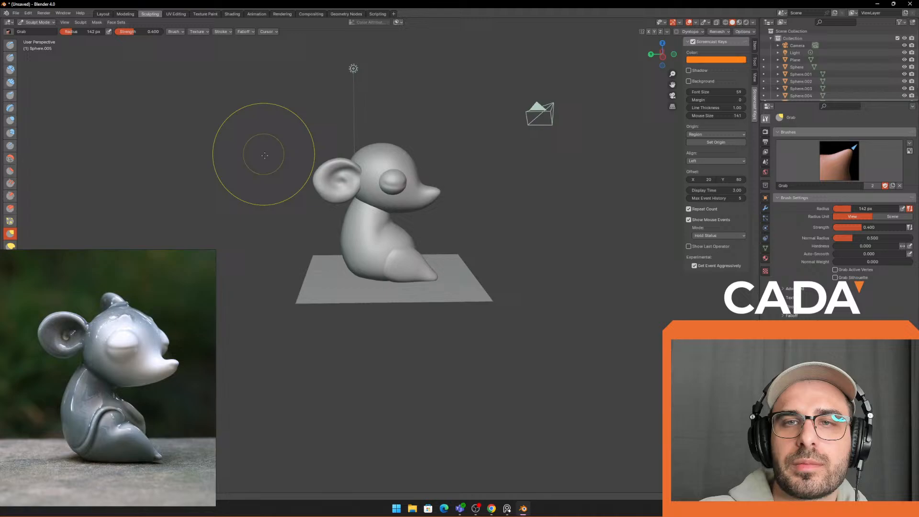
click(104, 14)
Step: Duplicate the leg and move the copy along X to the other side of the body, to about 0.56 m
mouse_move(411, 195)
middle_down()
mouse_move(472, 211)
mouse_move(344, 208)
mouse_move(443, 231)
mouse_move(378, 251)
mouse_move(389, 199)
middle_up()
click(379, 250)
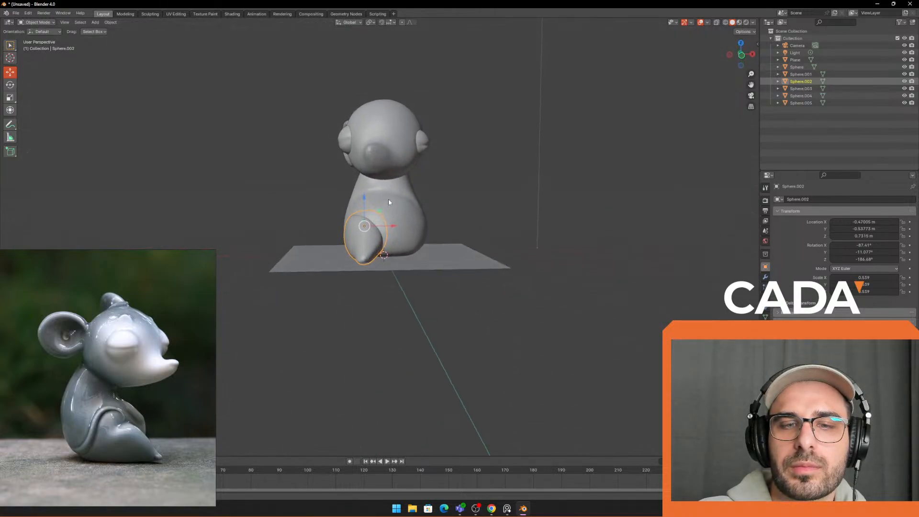
mouse_move(450, 206)
middle_down()
mouse_move(441, 219)
mouse_move(435, 212)
middle_up()
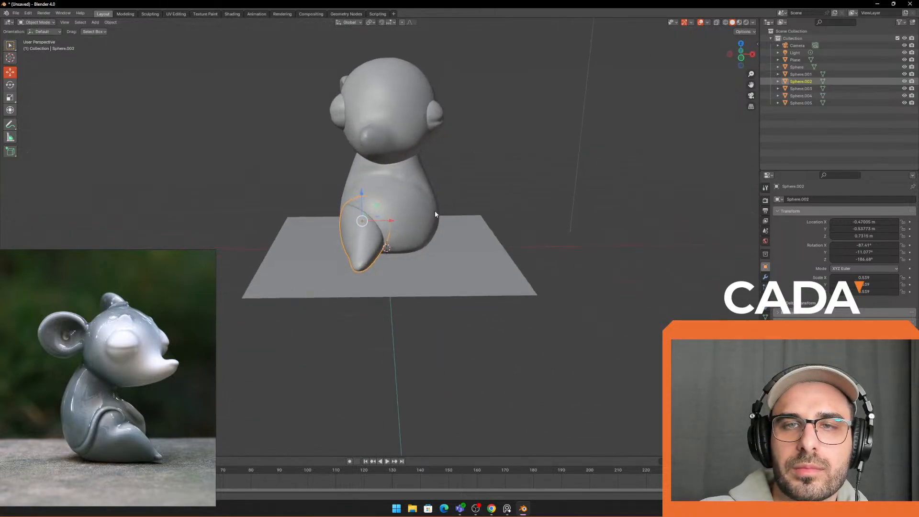
scroll(436, 213, up, 2)
key(ctrl+c)
key(ctrl+v)
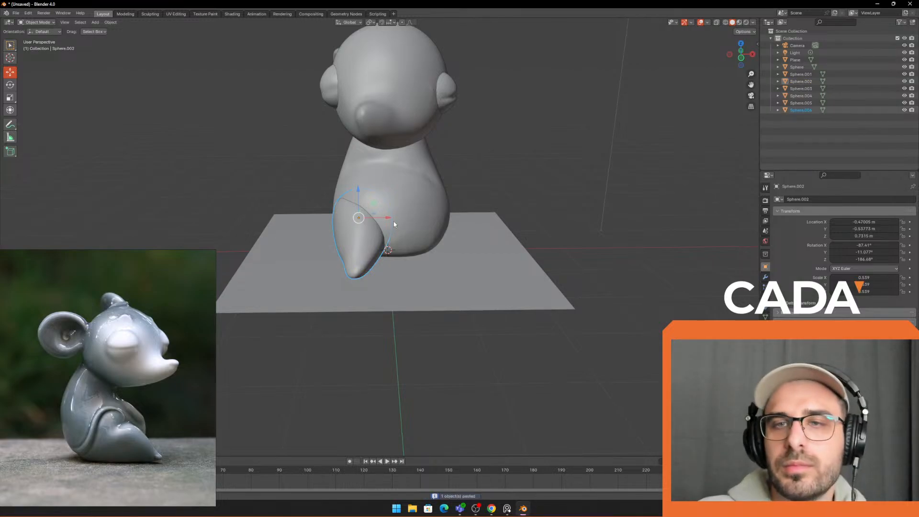
drag(392, 218, 458, 216)
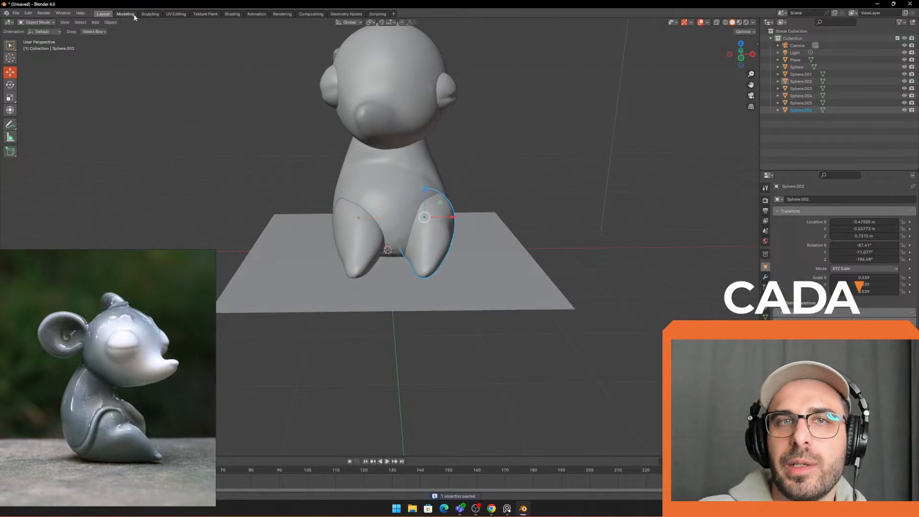
click(149, 14)
mouse_move(447, 181)
middle_down()
mouse_move(410, 206)
mouse_move(375, 270)
middle_up()
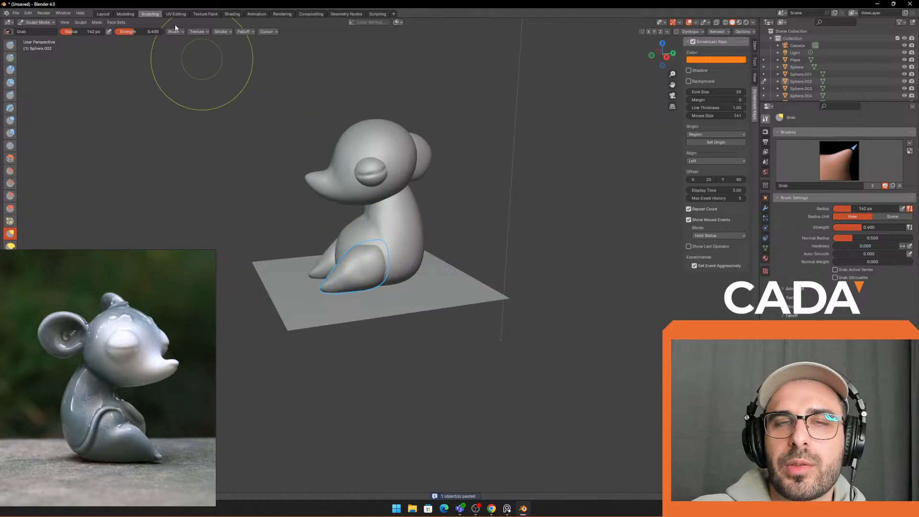
click(108, 15)
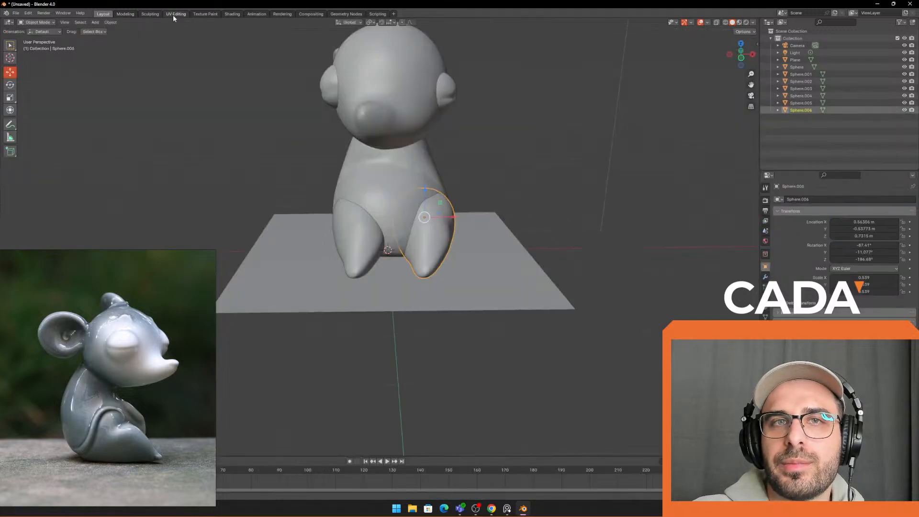
Step: Sculpt the copied leg with the Grab brush so it fits the body's side, using radii of 196 and 141 px
click(149, 14)
mouse_move(364, 225)
middle_down()
mouse_move(329, 273)
mouse_move(431, 249)
mouse_move(432, 289)
mouse_move(384, 254)
middle_up()
scroll(384, 254, up, 2)
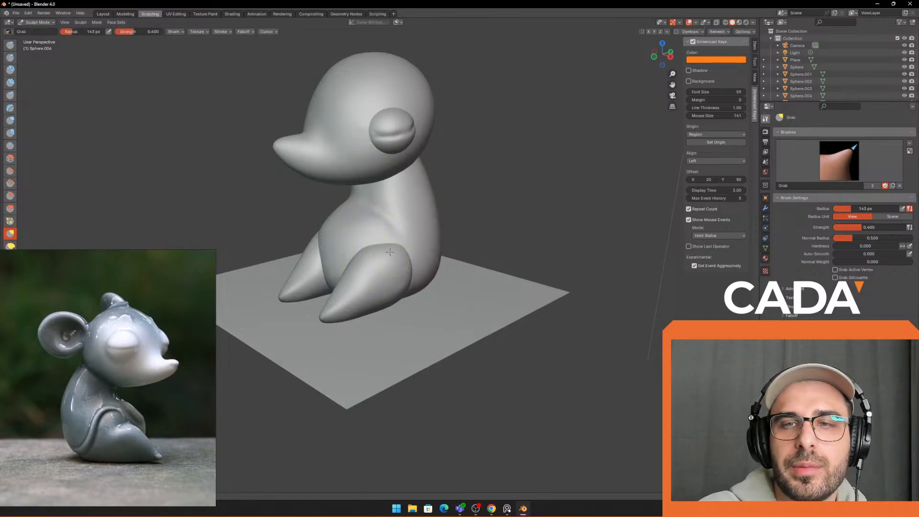
middle_drag(443, 191, 395, 223)
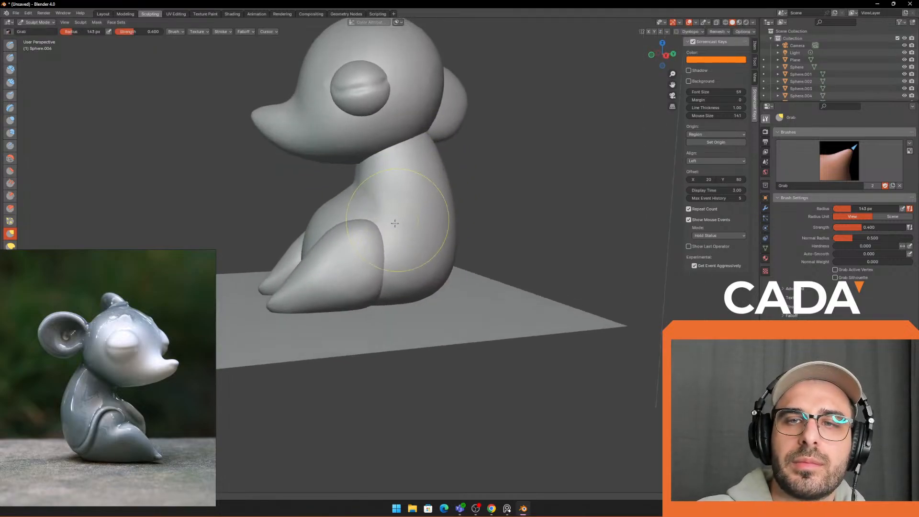
scroll(377, 261, down, 1)
mouse_move(378, 258)
middle_down()
mouse_move(368, 255)
mouse_move(390, 261)
mouse_move(541, 238)
mouse_move(391, 233)
mouse_move(380, 247)
mouse_move(409, 266)
mouse_move(383, 268)
mouse_move(273, 253)
mouse_move(359, 236)
mouse_move(422, 256)
mouse_move(441, 279)
middle_up()
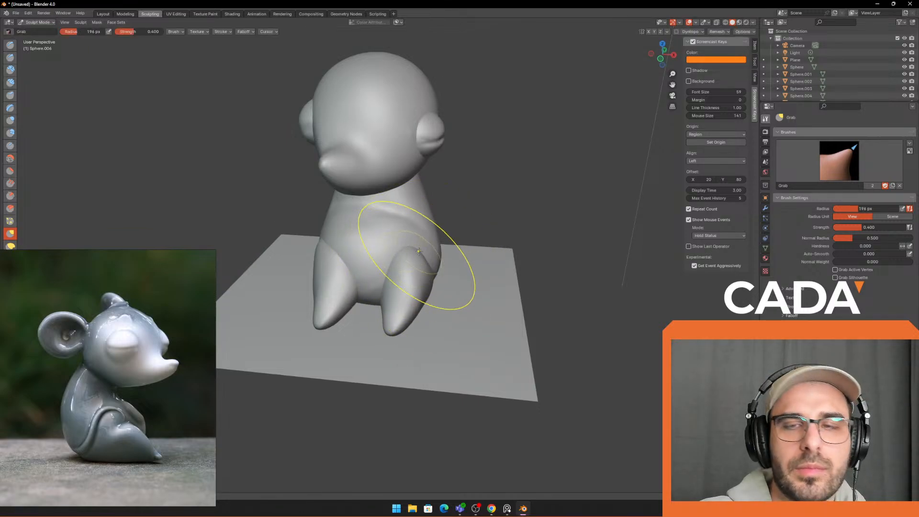
scroll(419, 251, up, 1)
mouse_move(418, 254)
middle_down()
mouse_move(404, 281)
mouse_move(449, 281)
middle_up()
key(f)
click(401, 281)
scroll(450, 281, down, 3)
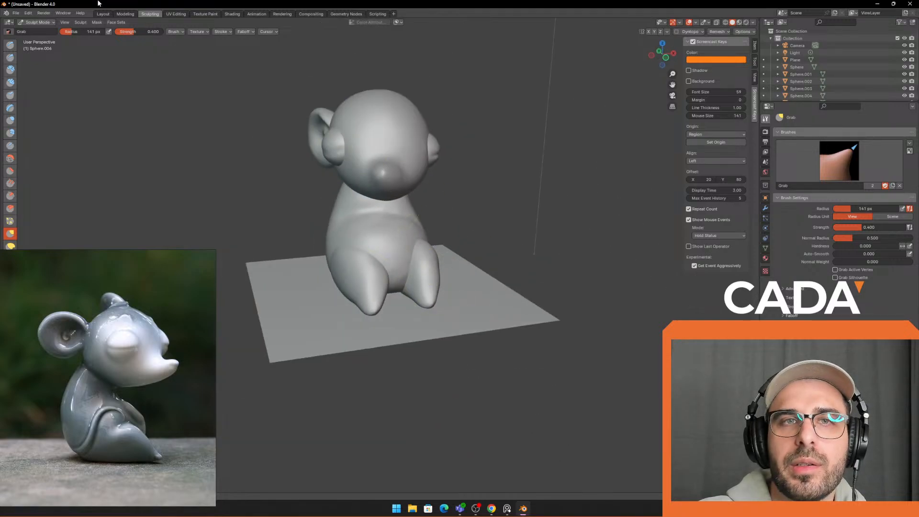
click(103, 14)
Step: Delete the eye on the side of the head without an ear
click(422, 115)
middle_drag(422, 118, 429, 141)
click(428, 140)
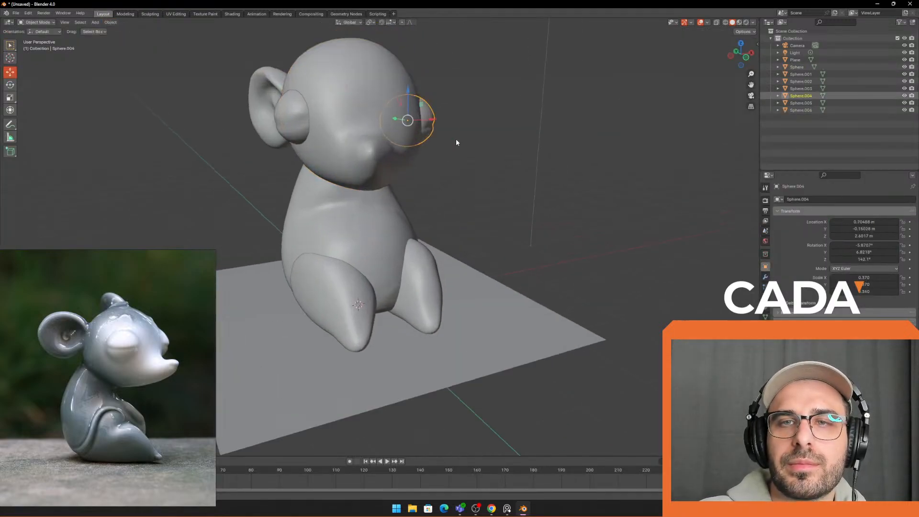
key(Delete)
Step: Duplicate the remaining eye and move the copy along X to the opposite side of the head
click(300, 124)
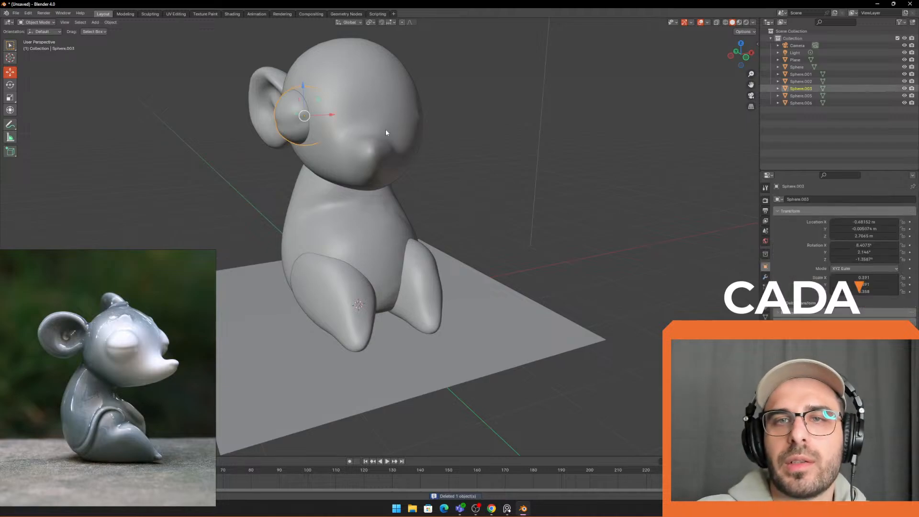
middle_drag(378, 104, 366, 134)
key(ctrl+c)
key(ctrl+v)
drag(329, 112, 454, 91)
Step: Rotate the copied eye to face outward on its side of the head, to about -1.2°, -0.8° and 150°
middle_drag(531, 109, 477, 145)
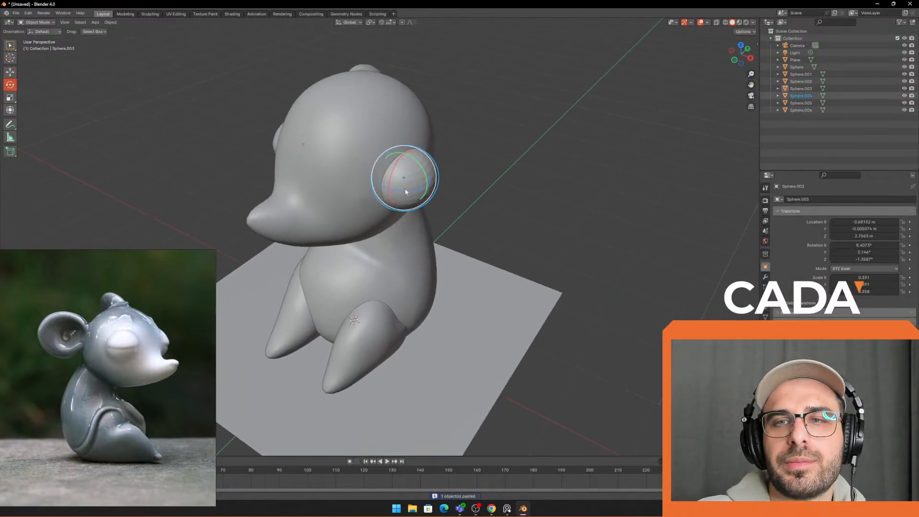
drag(406, 191, 502, 152)
drag(454, 47, 455, 48)
middle_drag(519, 103, 459, 83)
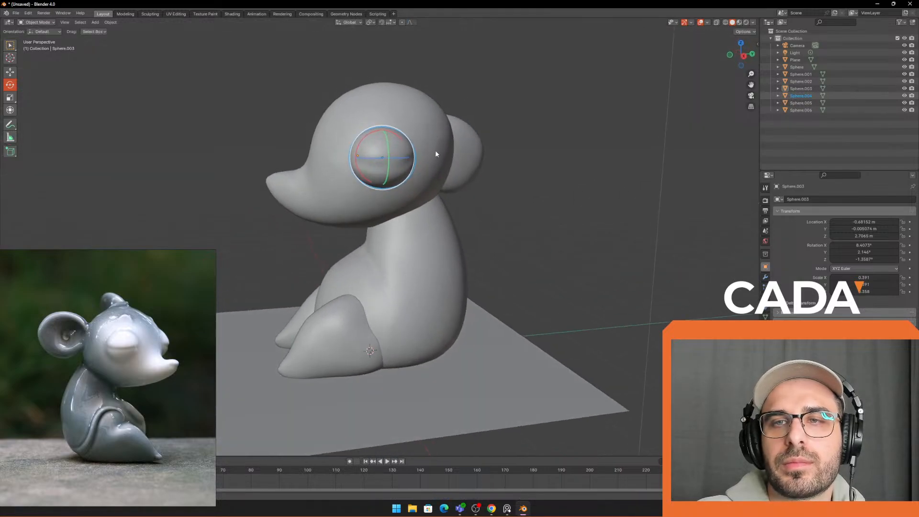
drag(414, 150, 457, 131)
middle_drag(457, 132, 488, 169)
scroll(496, 187, down, 5)
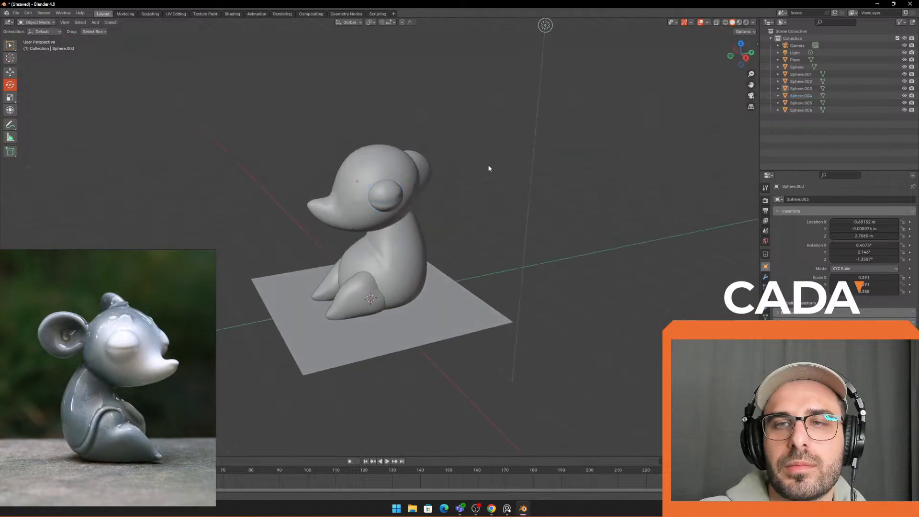
scroll(476, 180, up, 3)
click(397, 172)
drag(398, 173, 464, 160)
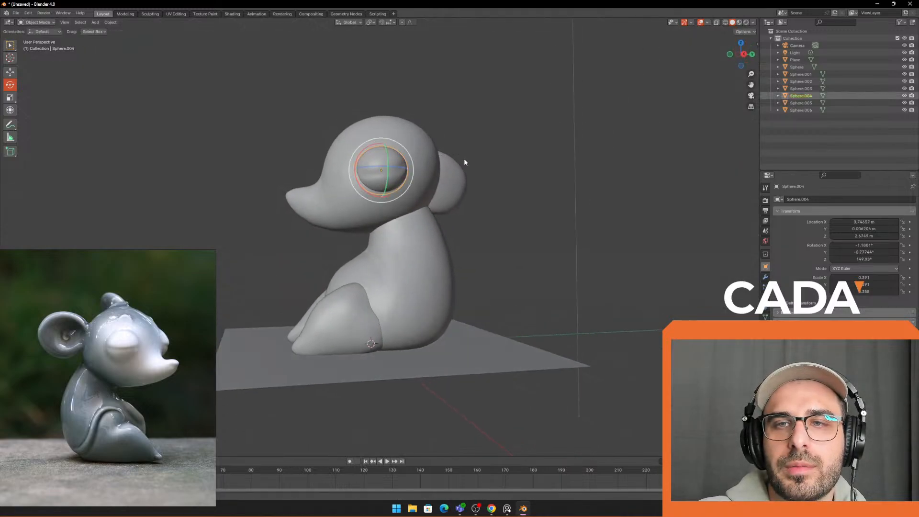
Step: Fine-tune the copied eye to about X 0.74, Y -0.26, Z 2.57 m, rotated about -1.6°, -3.2° and 145°
click(493, 218)
middle_drag(493, 218, 456, 225)
click(424, 215)
key(g)
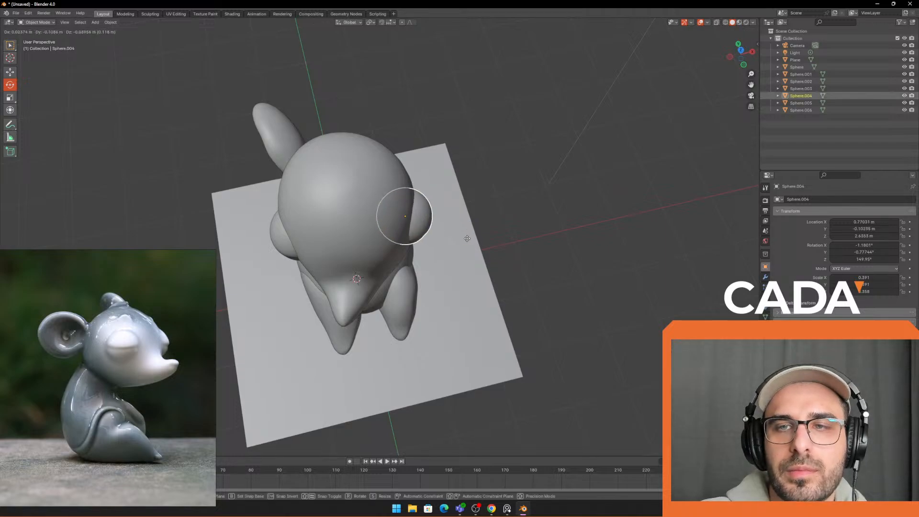
click(464, 248)
key(r)
click(487, 243)
key(g)
click(491, 249)
click(491, 248)
middle_drag(490, 245, 500, 178)
middle_drag(443, 182, 378, 181)
click(368, 180)
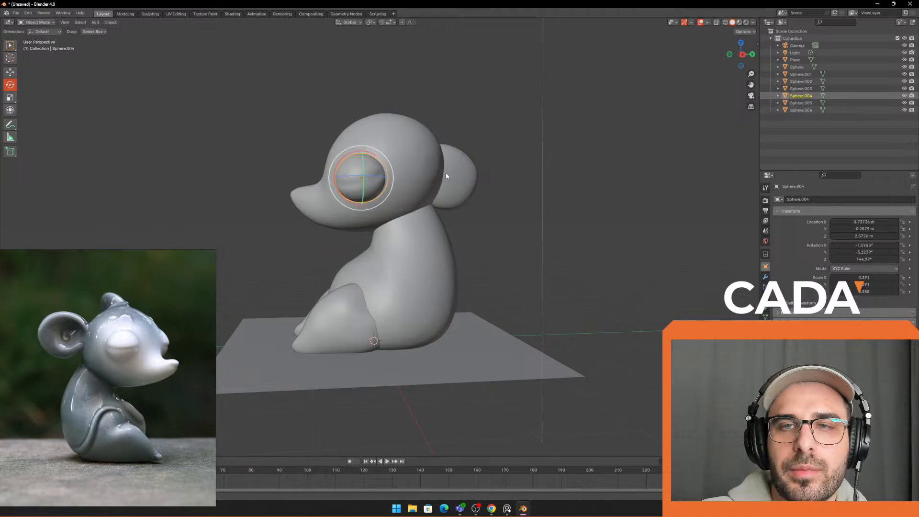
Step: Duplicate the ear and move the copy to the opposite side of the head
click(462, 179)
middle_drag(461, 180, 535, 186)
key(ctrl+c)
key(ctrl+v)
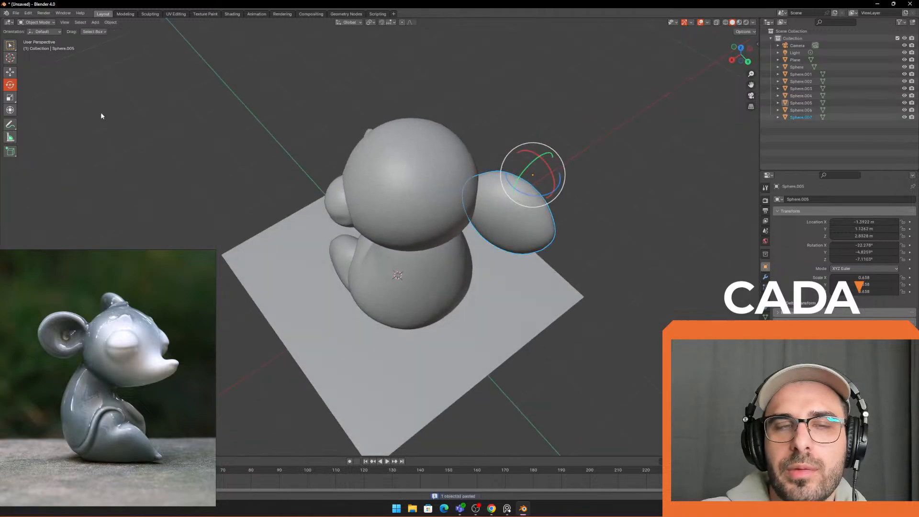
drag(510, 191, 366, 232)
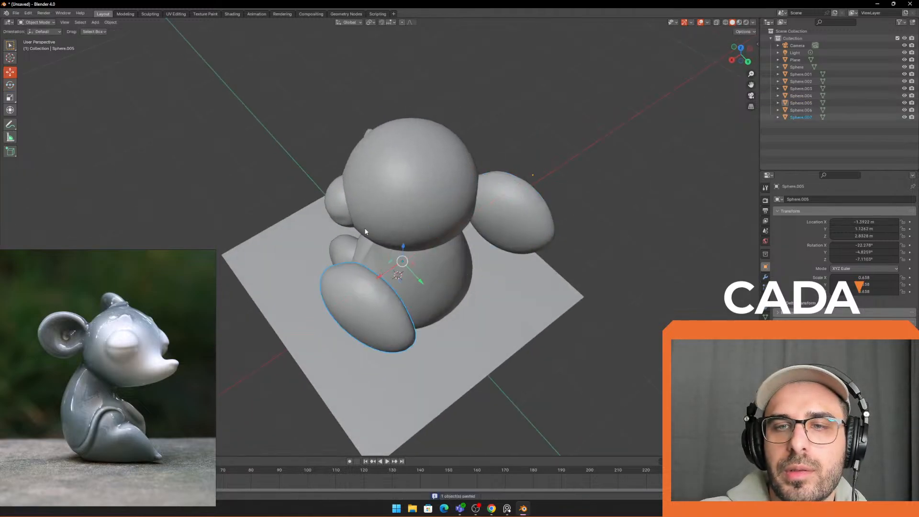
Step: Try to mirror the copied ear by scaling it by -1 along X
text(sx)
text(-1)
key(Return)
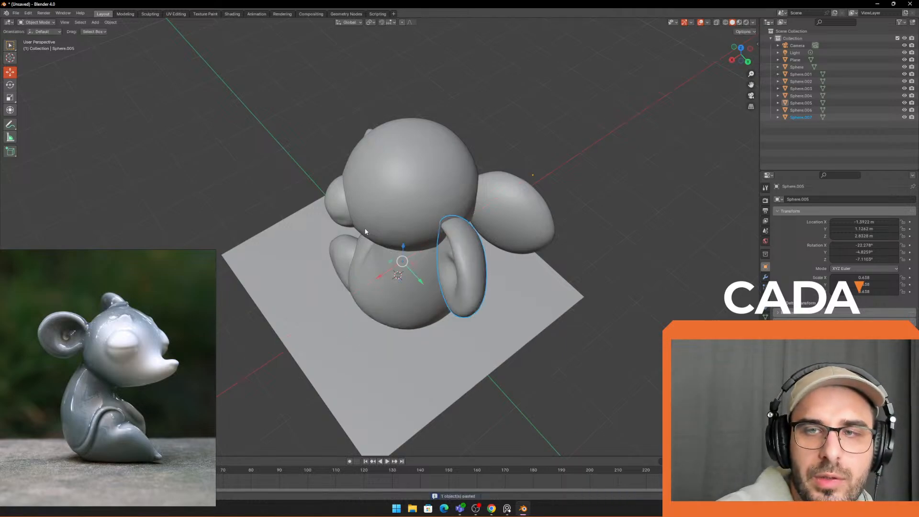
key(ctrl+z)
Step: Move the reference photo aside and mirror the original ear by setting its X scale to -0.638
middle_drag(371, 238, 376, 231)
right_drag(183, 284, 117, 220)
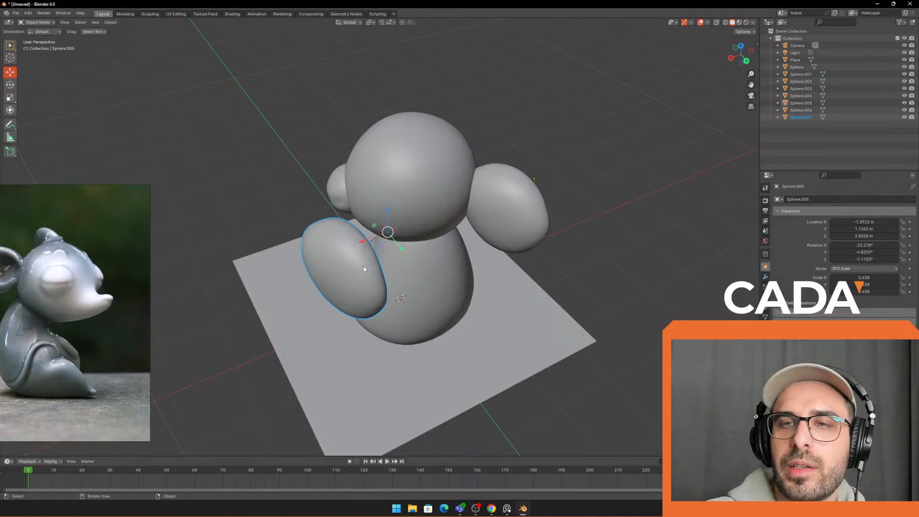
click(755, 37)
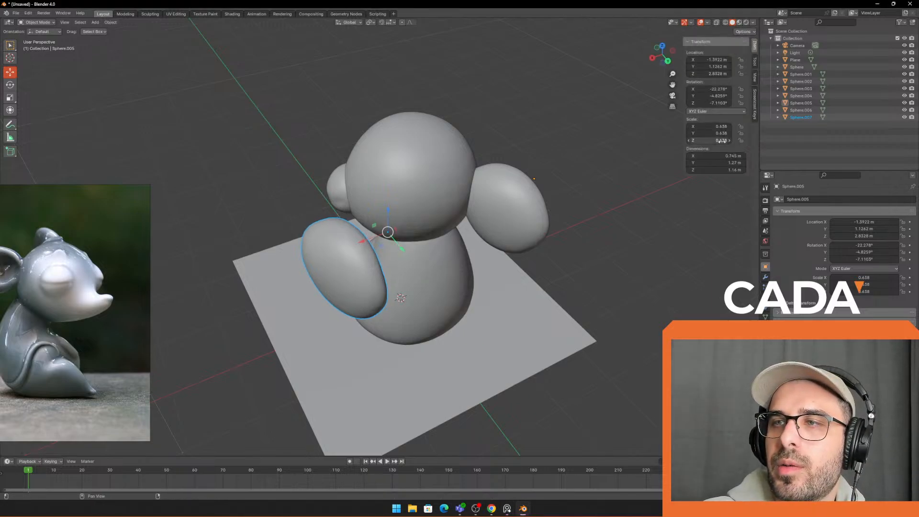
click(699, 125)
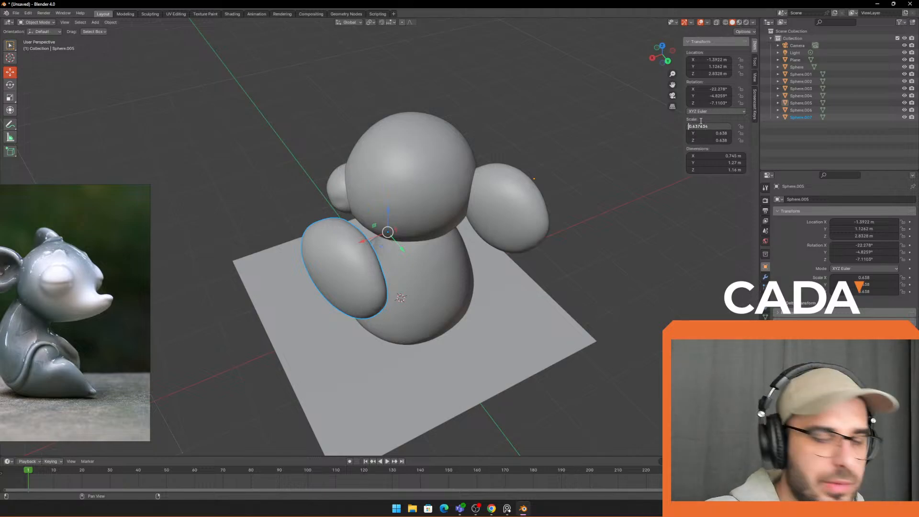
text(-)
key(Return)
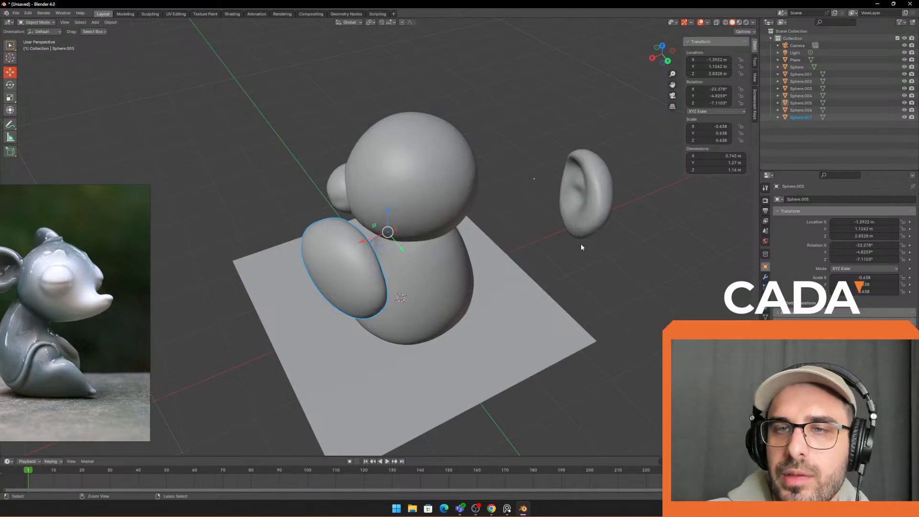
key(ctrl+z)
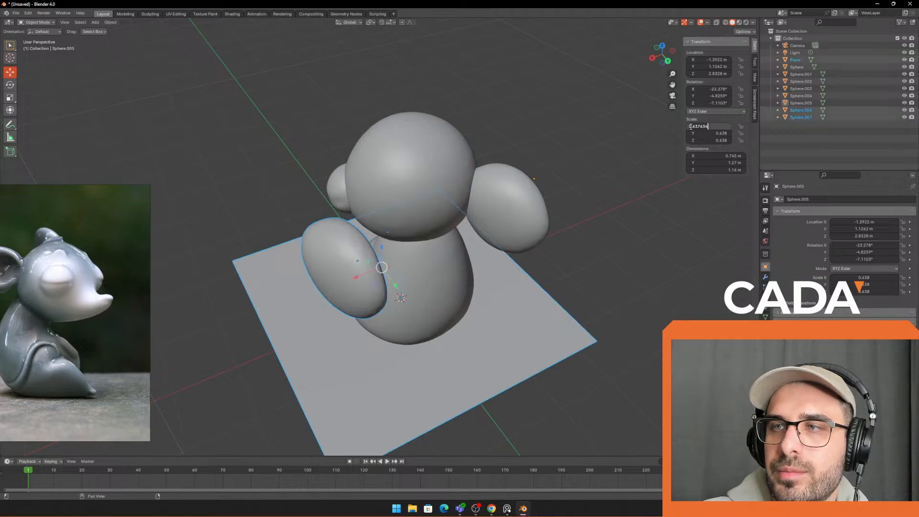
text(-)
key(Return)
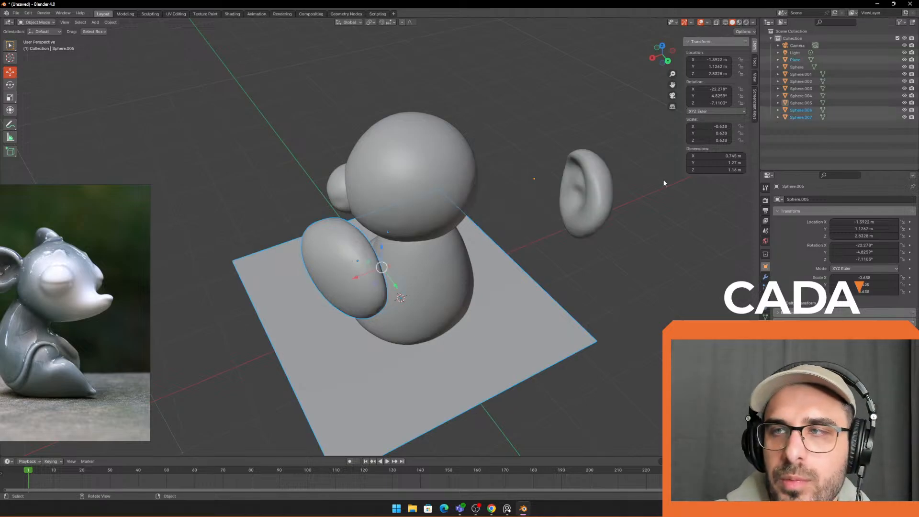
Step: Undo the mirroring of the wrong objects and mirror only the copied ear by setting its X scale to -0.638
key(ctrl+z)
click(677, 205)
click(343, 248)
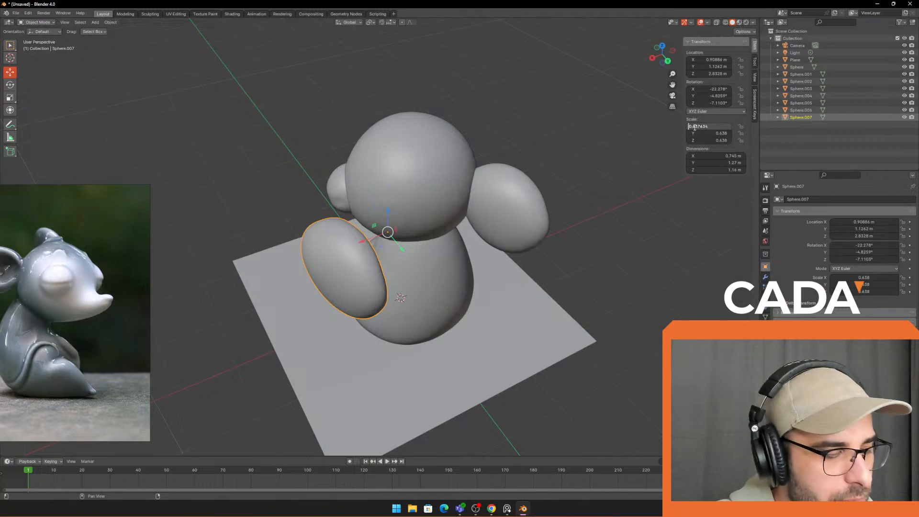
text(-)
key(Return)
Step: Move the mirrored ear towards the bare side of the head, to about X 1.67, Y 0.51, Z 2.63 m
drag(589, 222, 575, 227)
click(449, 239)
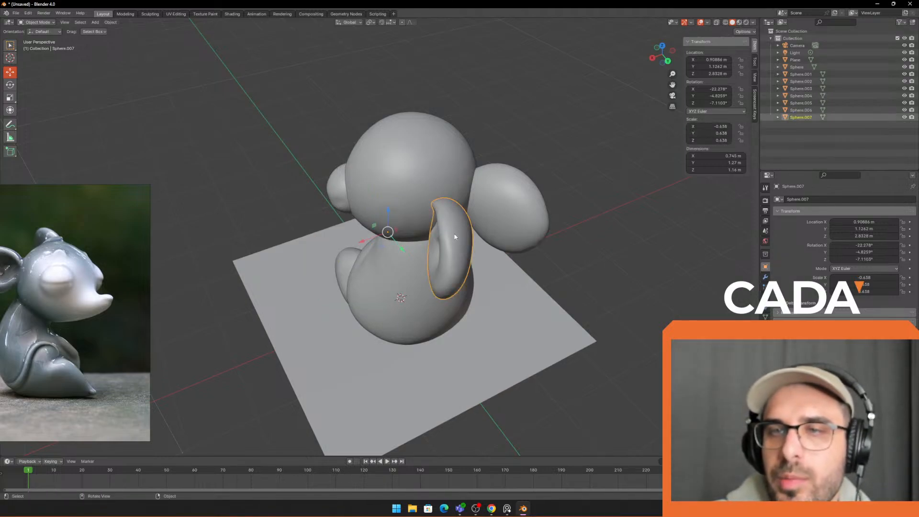
key(g)
click(409, 240)
middle_drag(433, 221, 459, 217)
key(g)
click(527, 188)
key(g)
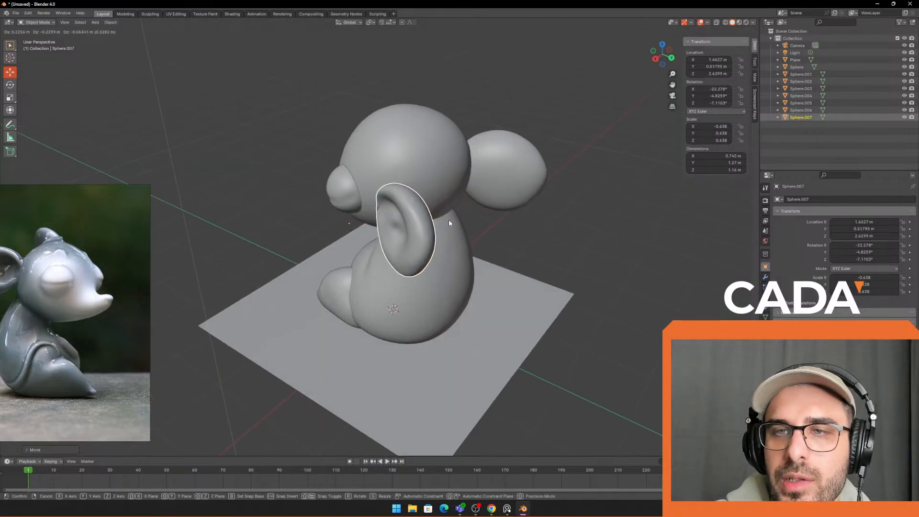
click(447, 220)
click(520, 216)
Step: Line the mirrored ear up with the opposite one at about X 1.69, Y 0.69, Z 2.95 m
middle_drag(520, 217, 460, 194)
click(451, 193)
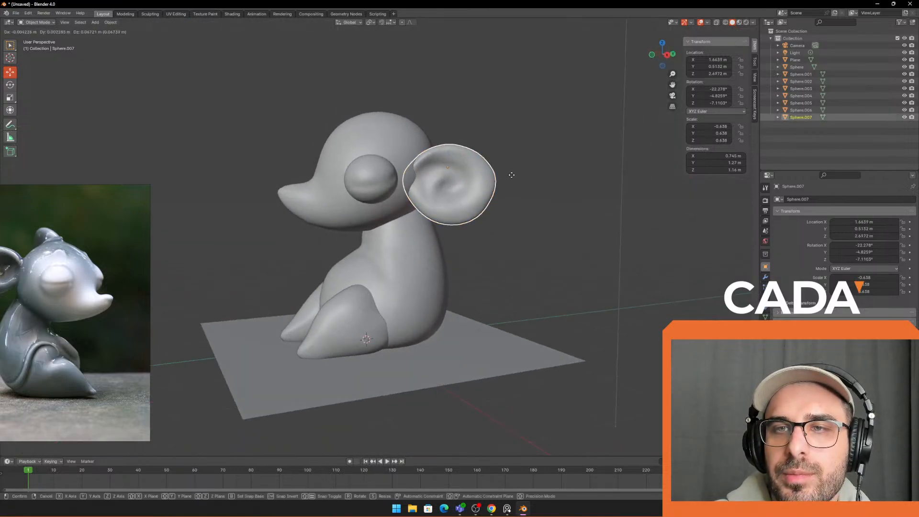
click(549, 191)
middle_drag(548, 191, 479, 184)
click(479, 184)
key(g)
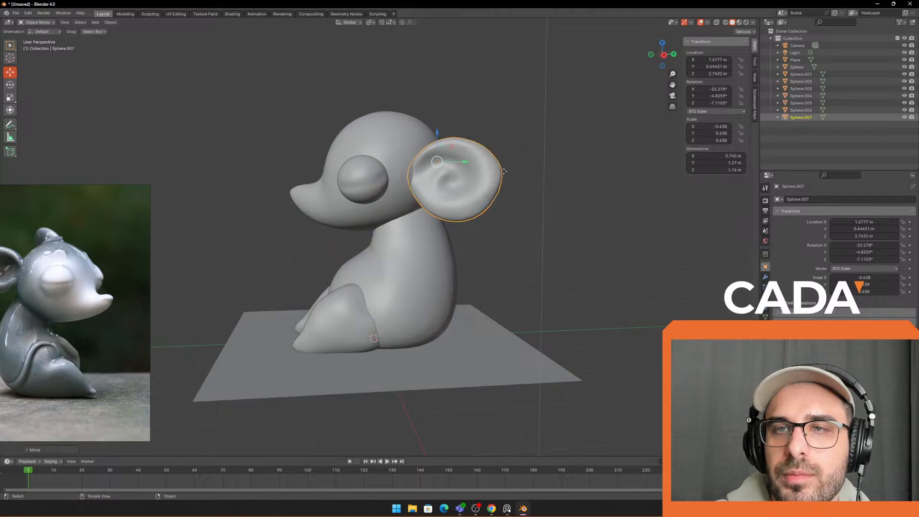
click(513, 164)
click(534, 187)
middle_drag(534, 187, 450, 204)
click(402, 161)
key(g)
click(402, 165)
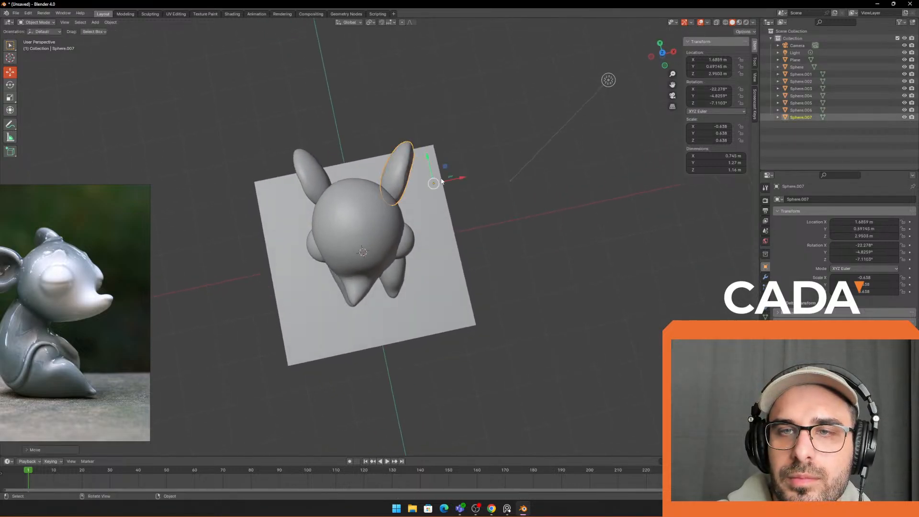
Step: Nudge the copied eye closer into the head, to about X 0.71, Y -0.22, Z 2.57 m
scroll(434, 185, up, 1)
click(505, 211)
middle_drag(504, 210, 414, 246)
click(415, 246)
key(g)
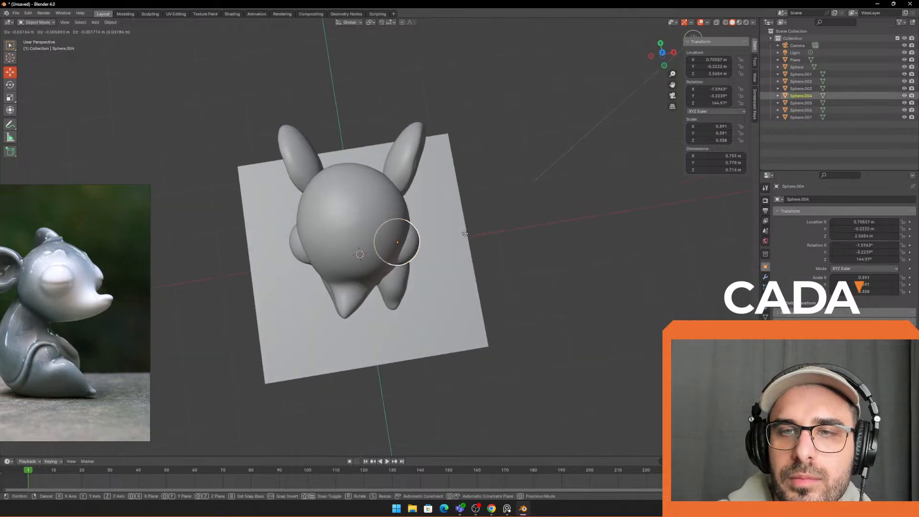
click(413, 244)
click(510, 234)
middle_drag(509, 234, 524, 177)
Step: Raise the copied eye to match the original one, to about X 0.74, Y -0.21, Z 2.65 m
click(402, 186)
middle_drag(402, 187, 380, 222)
click(346, 179)
shift+click(406, 190)
shift+click(373, 207)
scroll(381, 221, up, 2)
click(430, 181)
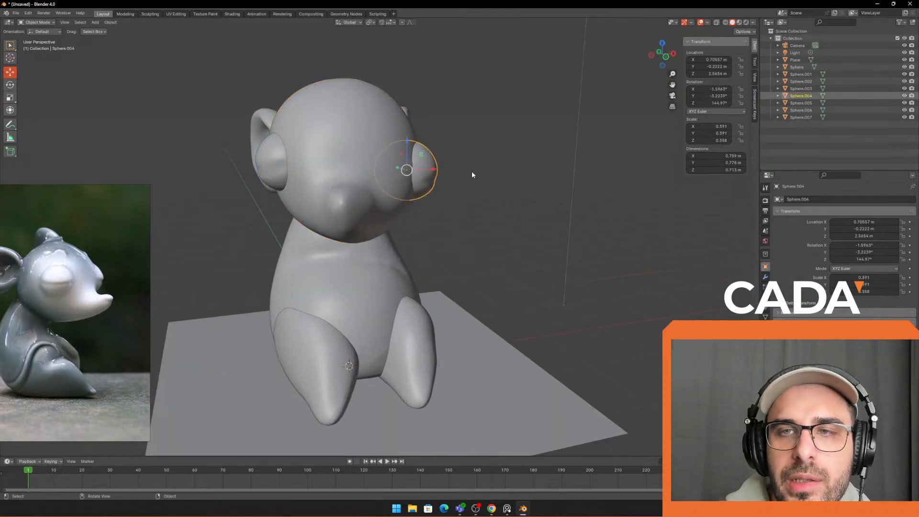
key(g)
click(473, 167)
key(g)
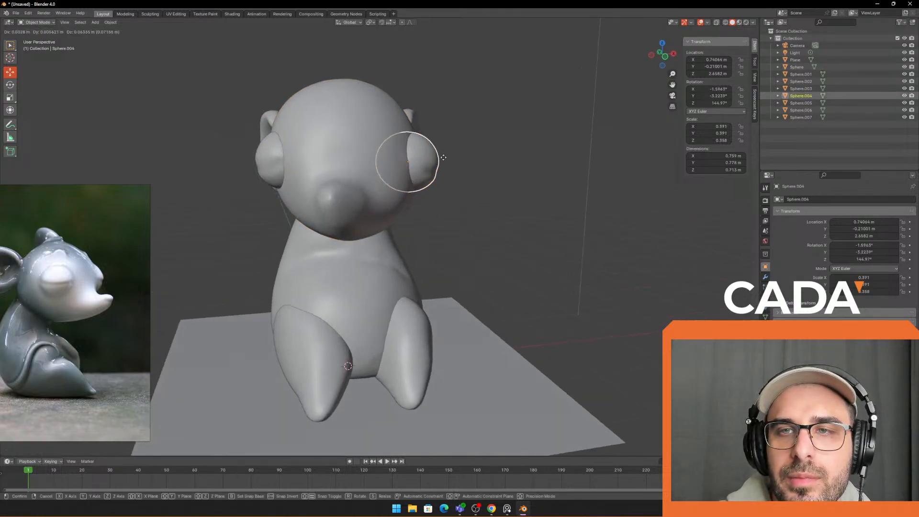
click(452, 163)
middle_drag(452, 163, 513, 209)
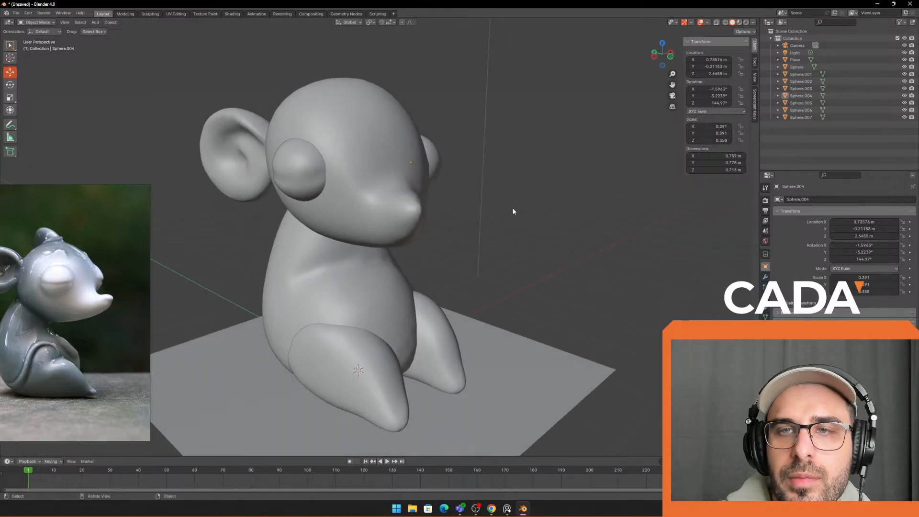
Step: Join the original eye and the head into one object, keeping the head as the active object
click(342, 183)
click(313, 177)
shift+click(361, 179)
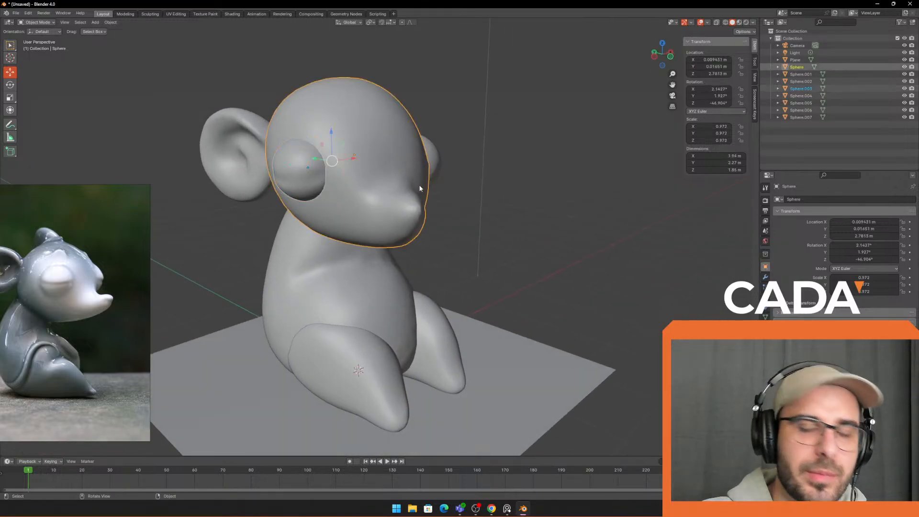
click(292, 180)
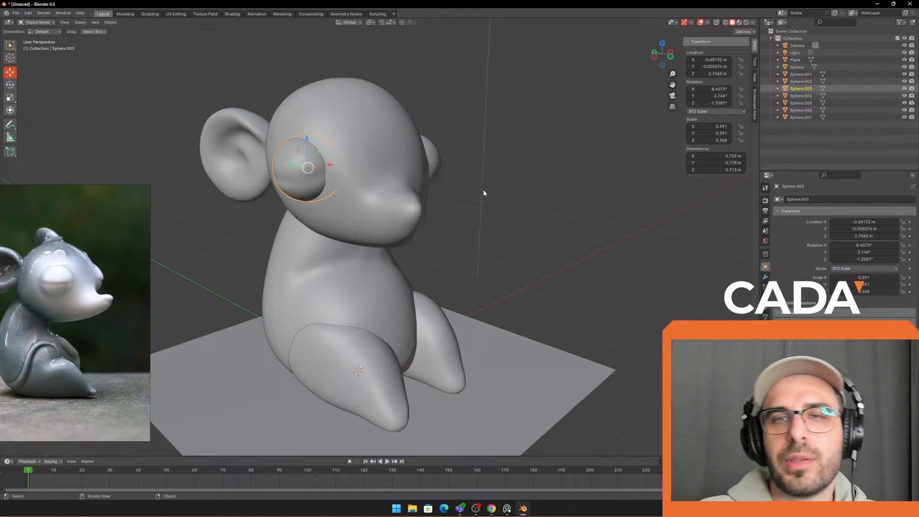
shift+click(374, 194)
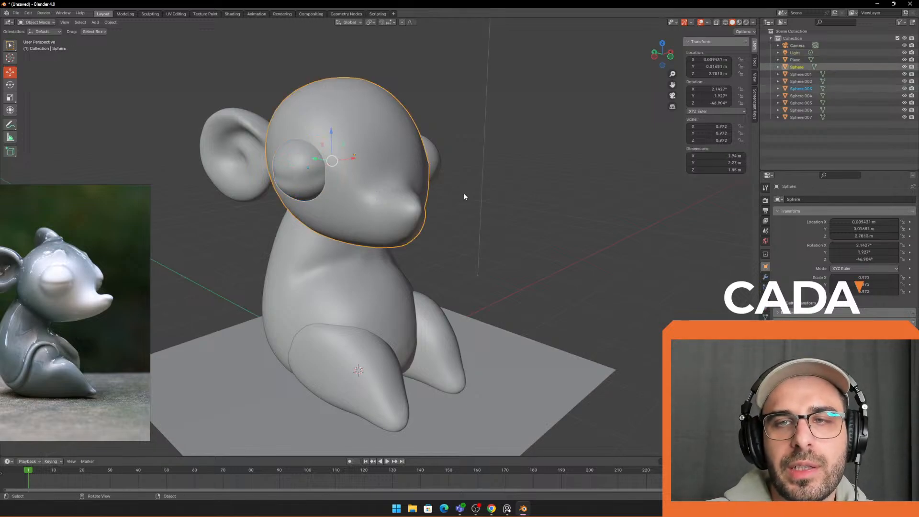
middle_drag(374, 194, 431, 199)
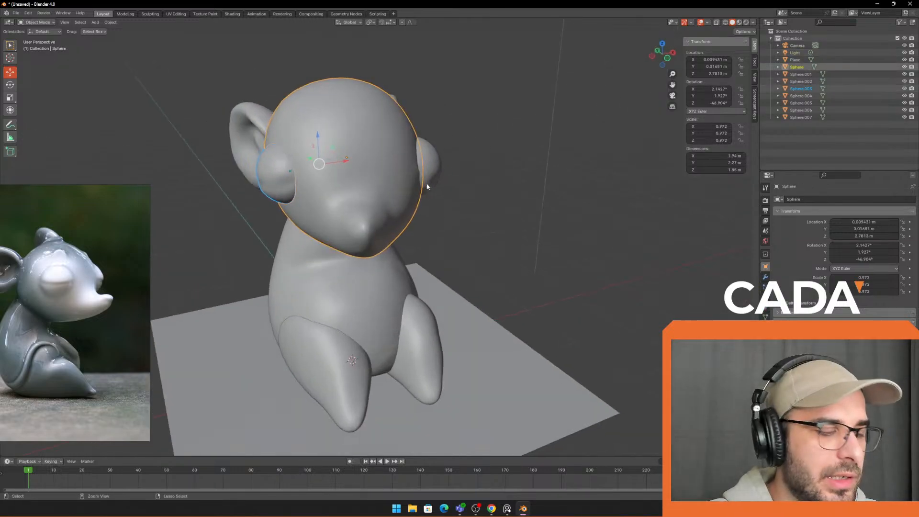
key(ctrl+j)
click(455, 203)
middle_drag(335, 184, 415, 180)
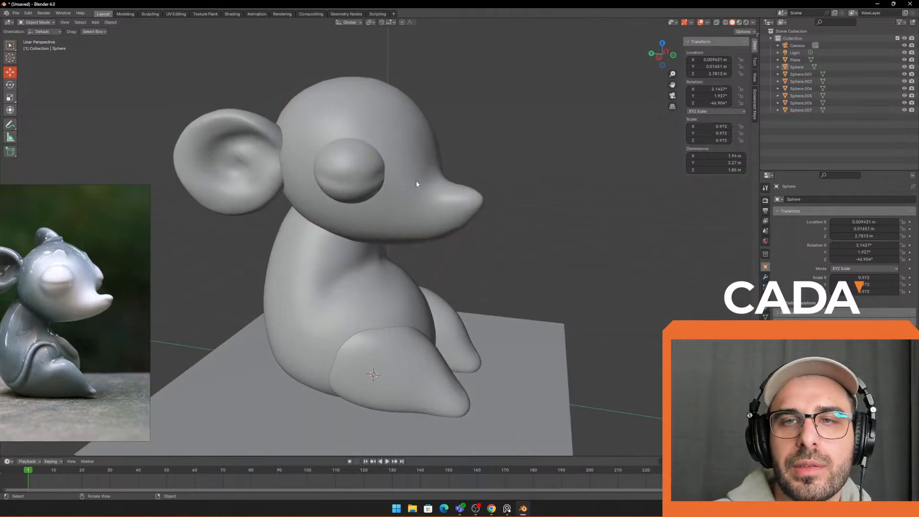
drag(416, 180, 472, 201)
middle_drag(529, 194, 483, 231)
key(g)
right_click(501, 210)
click(149, 13)
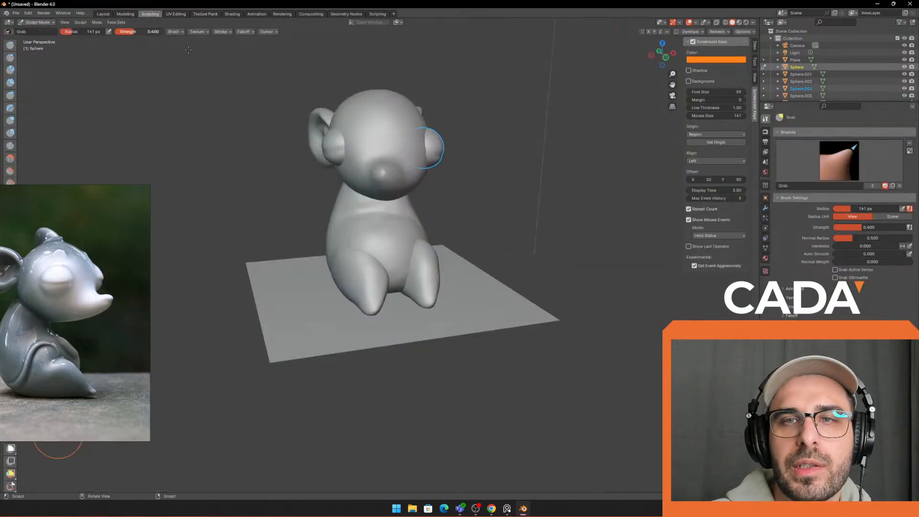
mouse_move(341, 136)
middle_down()
mouse_move(374, 153)
mouse_move(360, 124)
middle_up()
click(103, 13)
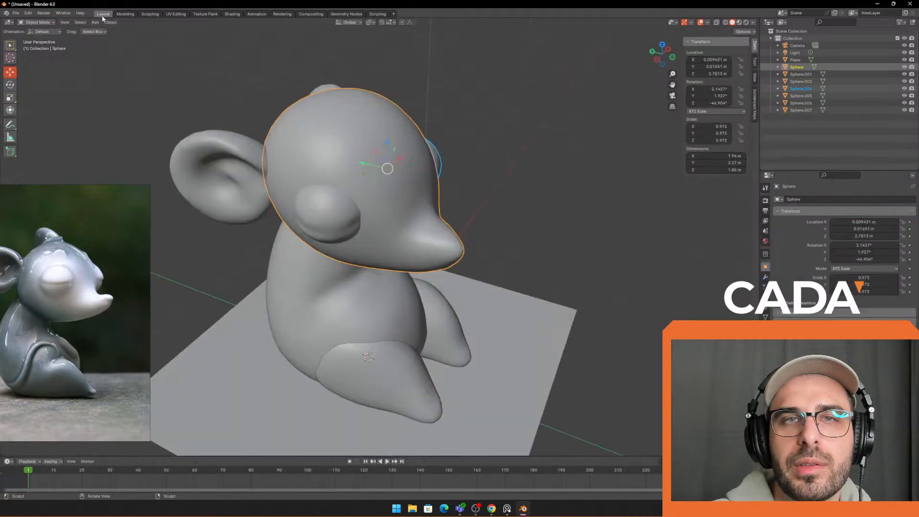
Step: Switch to sculpting on the head and voxel-remesh it to fuse the joined eye into the surface
click(151, 14)
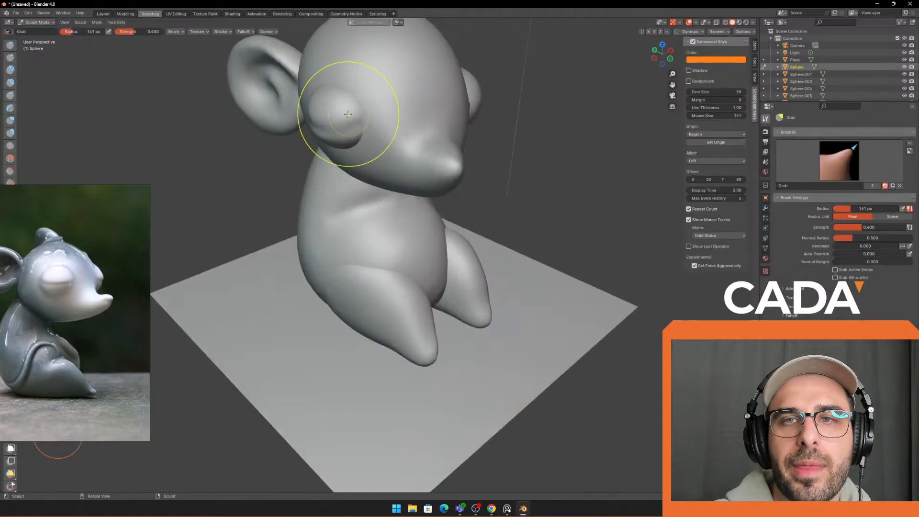
shift+middle_drag(434, 102, 432, 142)
scroll(431, 142, up, 3)
middle_drag(431, 77, 399, 119)
scroll(404, 102, down, 3)
scroll(390, 141, up, 1)
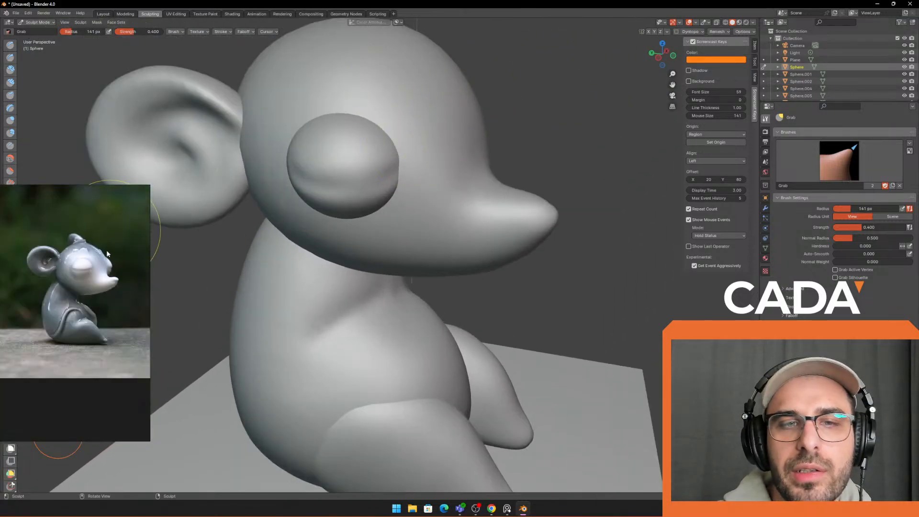
click(722, 32)
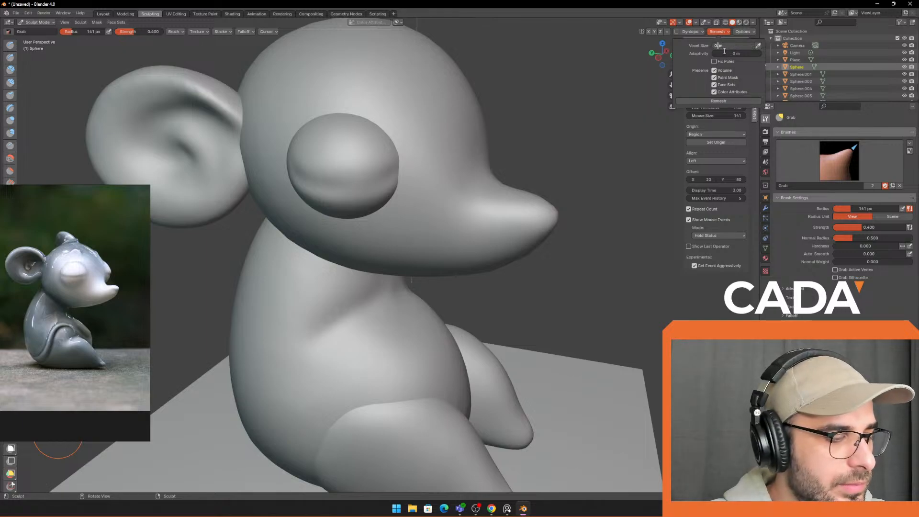
click(735, 101)
scroll(472, 113, down, 3)
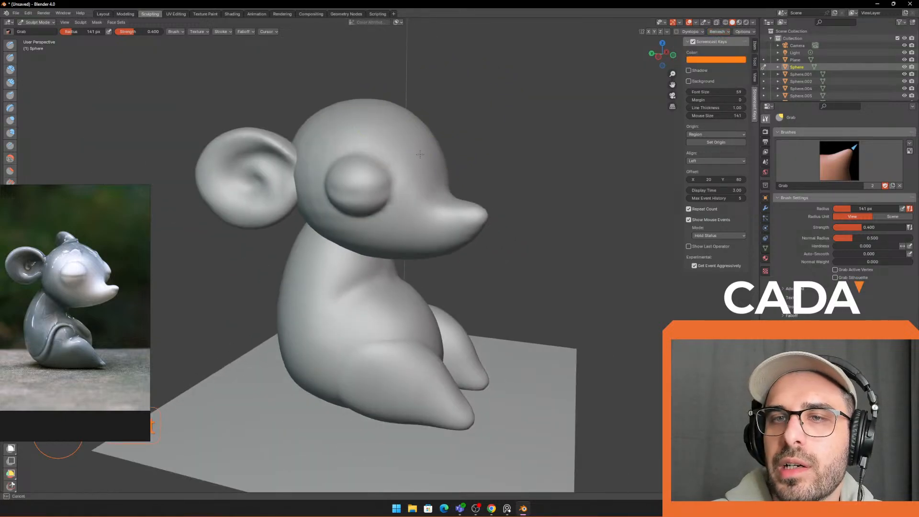
Step: Choose the Draw sculpting brush for the head and set its radius to 60 px
middle_drag(349, 206, 441, 215)
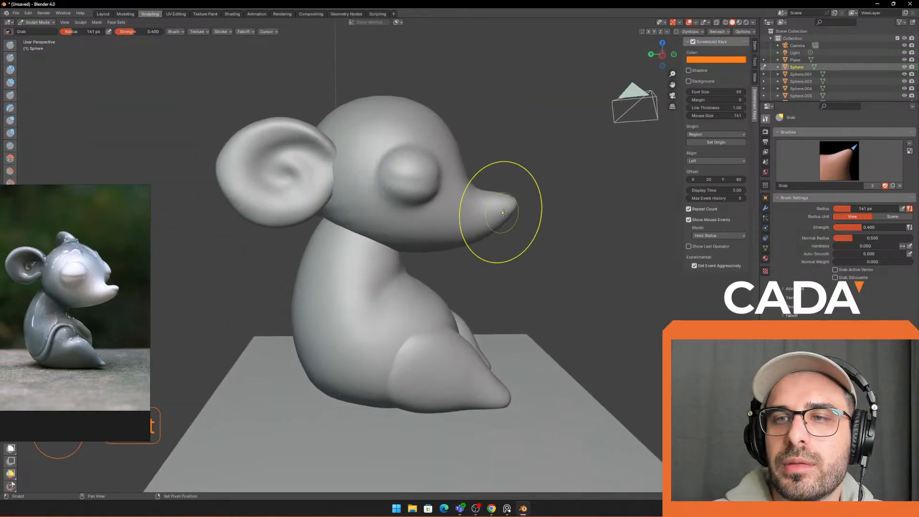
scroll(482, 209, down, 4)
shift+middle_drag(503, 213, 422, 218)
scroll(383, 206, up, 5)
middle_drag(335, 201, 367, 196)
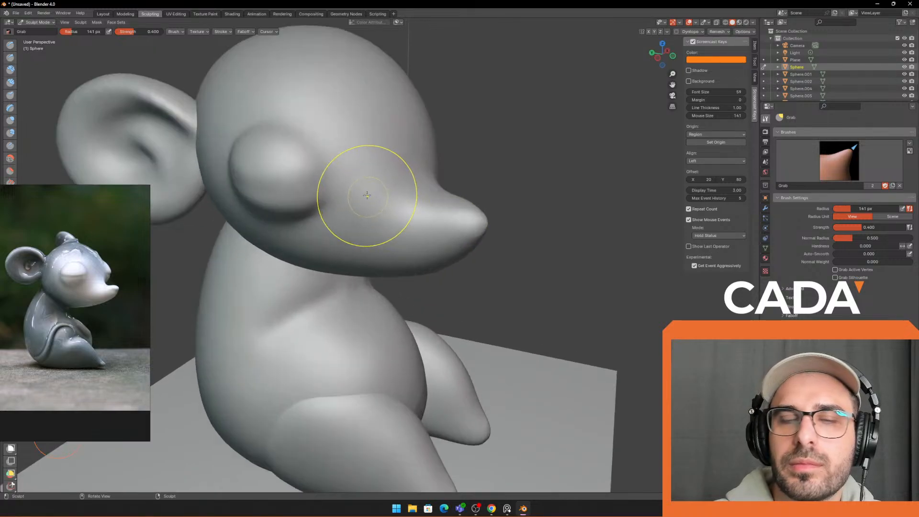
click(10, 45)
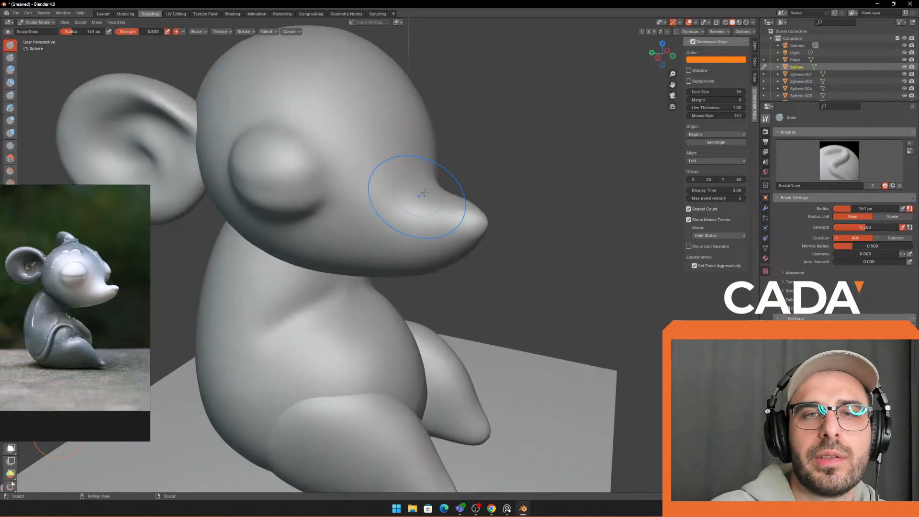
key(f)
click(388, 190)
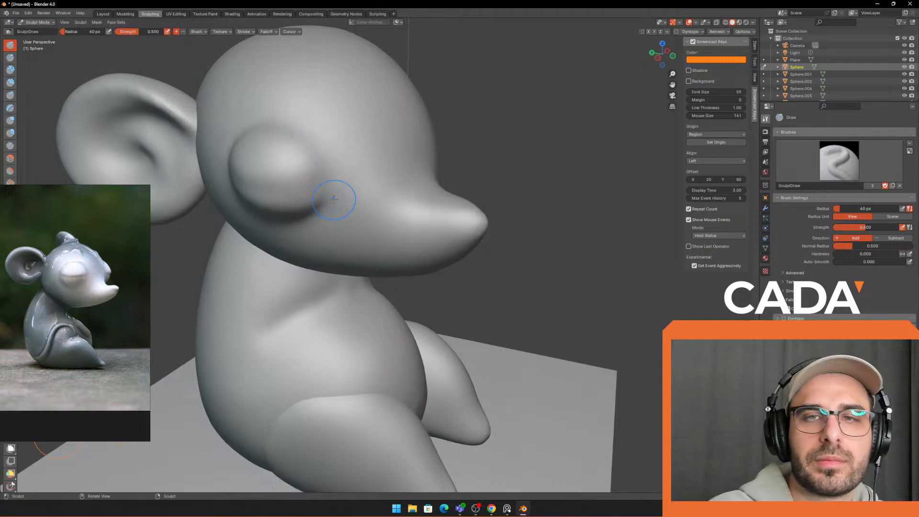
Step: Enlarge the reference photo and try to sharpen the crease around the fused eye with the subtracting Draw Sharp brush
right_drag(104, 252, 177, 295)
click(10, 57)
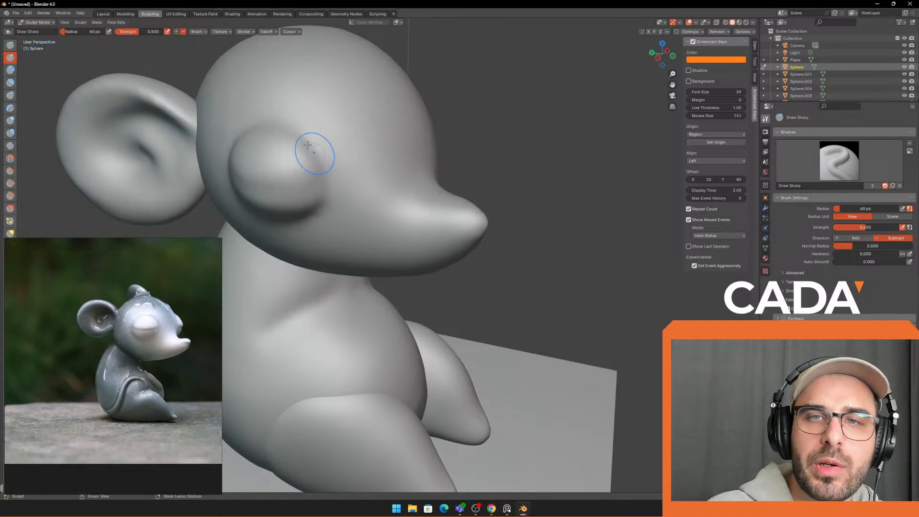
middle_drag(403, 100, 428, 130)
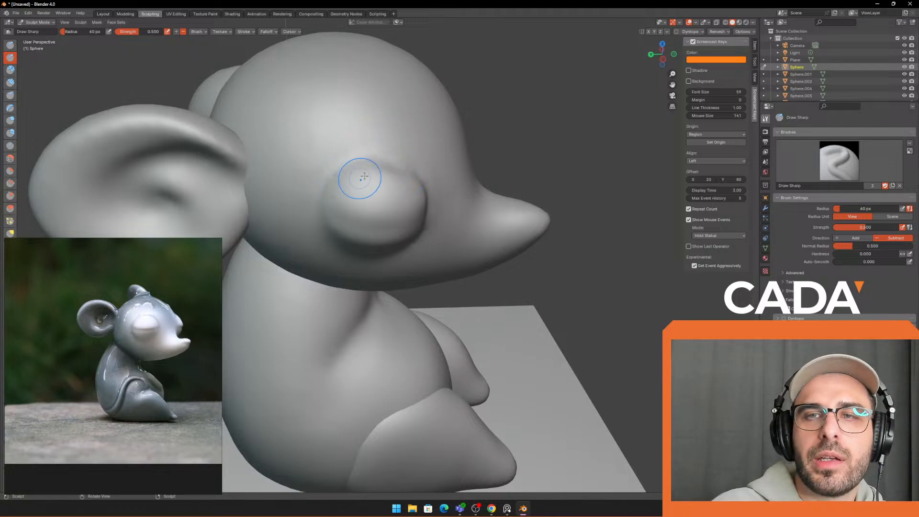
scroll(379, 207, down, 3)
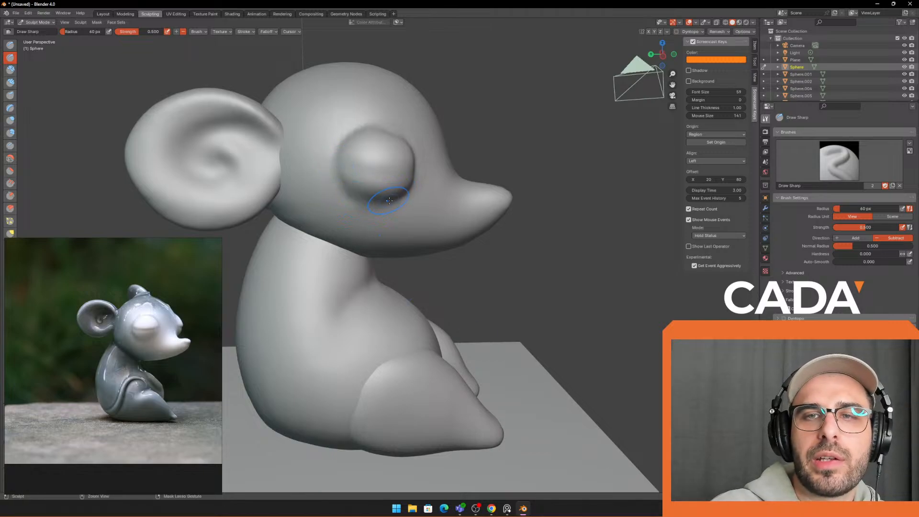
scroll(588, 130, down, 4)
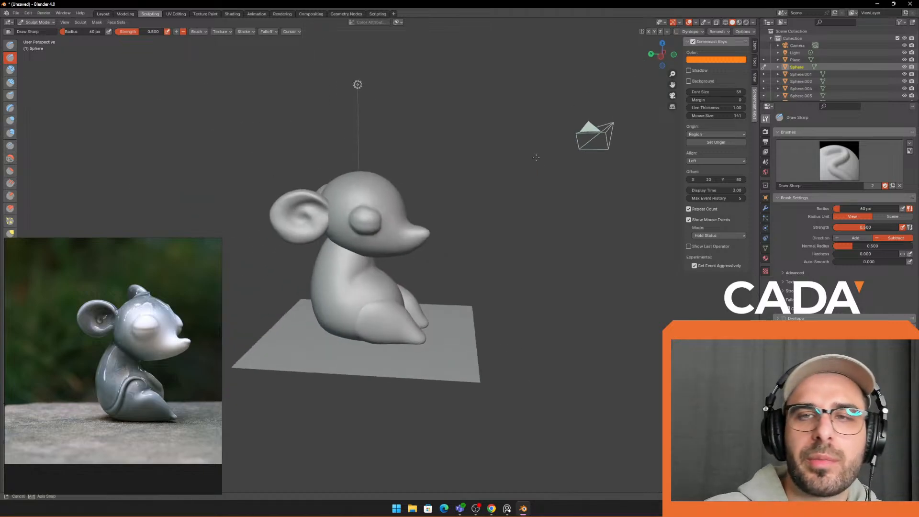
middle_drag(538, 156, 477, 160)
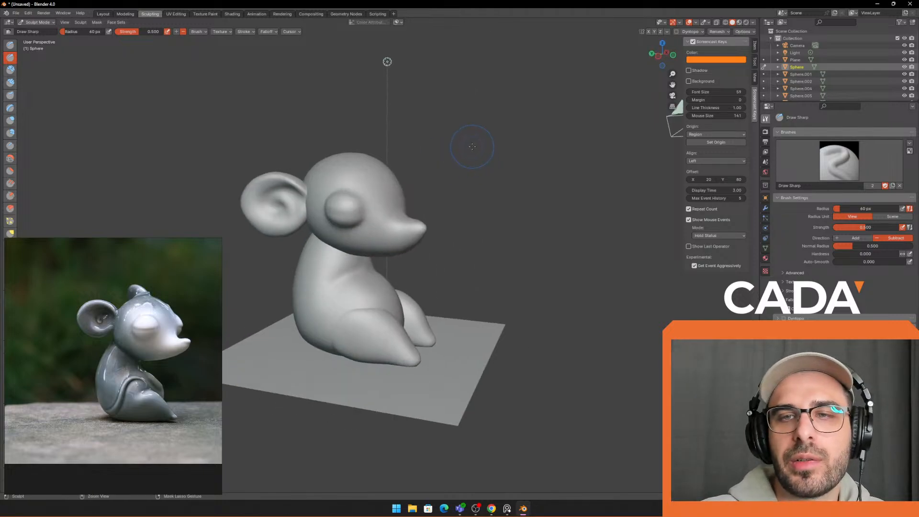
Step: Undo the head's remesh and sculpting, return to object mode and select the head
key(ctrl+Tab)
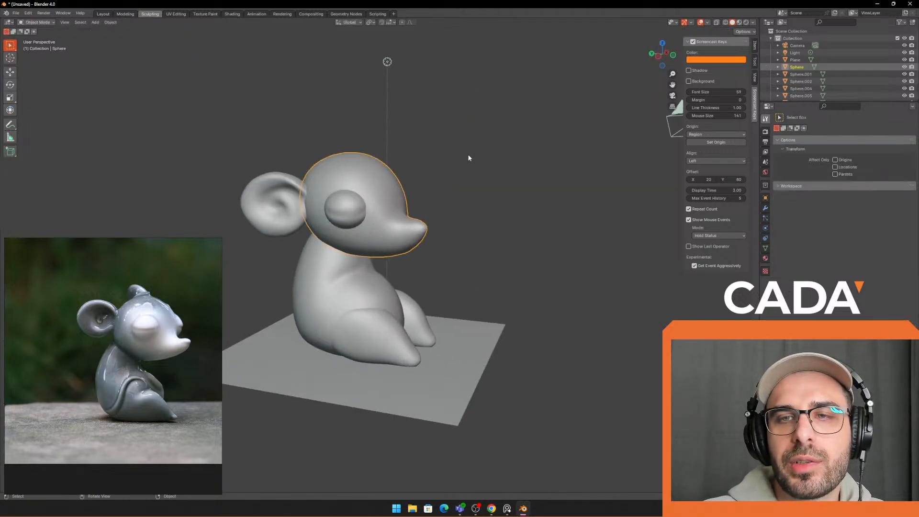
middle_drag(525, 201, 512, 215)
click(490, 222)
mouse_move(513, 216)
middle_down()
mouse_move(505, 259)
mouse_move(450, 256)
mouse_move(512, 255)
mouse_move(496, 216)
mouse_move(504, 203)
middle_up()
click(429, 254)
click(496, 216)
click(420, 193)
scroll(420, 193, up, 1)
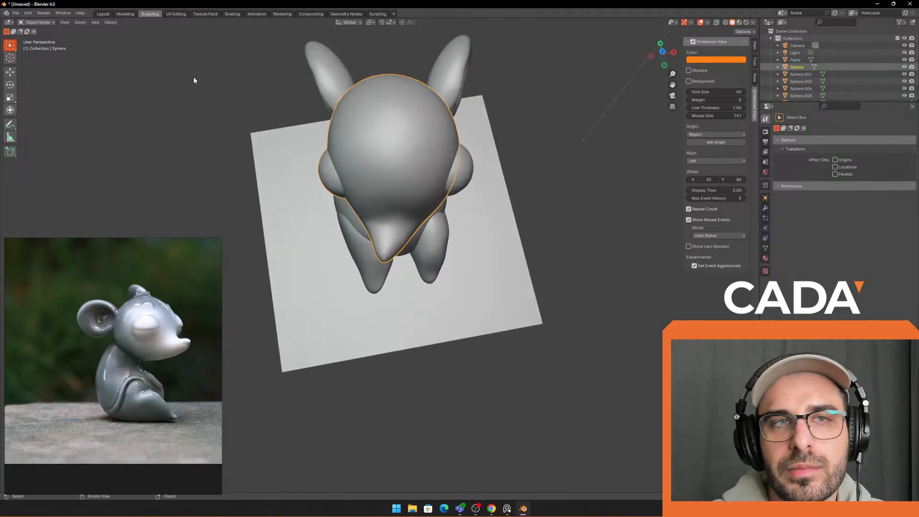
Step: Return the head to sculpting and adjust its snout area using the Grab brush, setting the brush radius to 115 px
key(Tab)
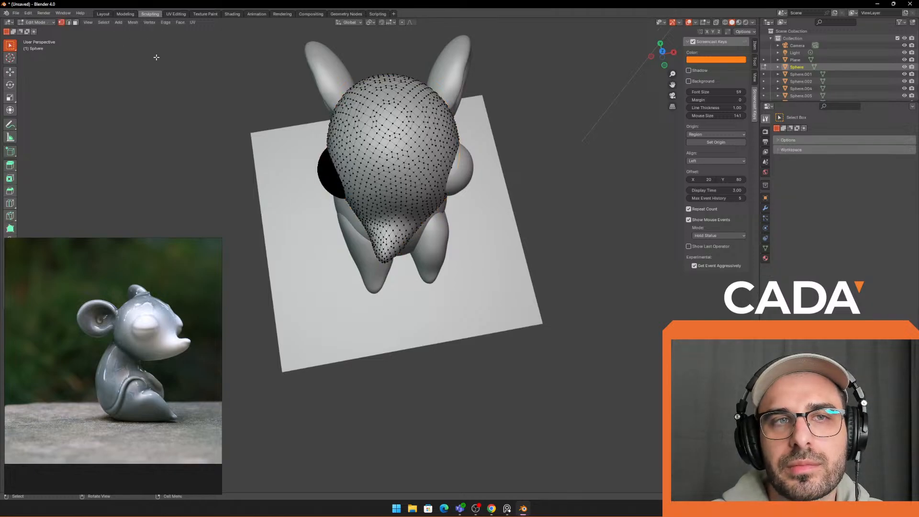
key(Tab)
click(149, 13)
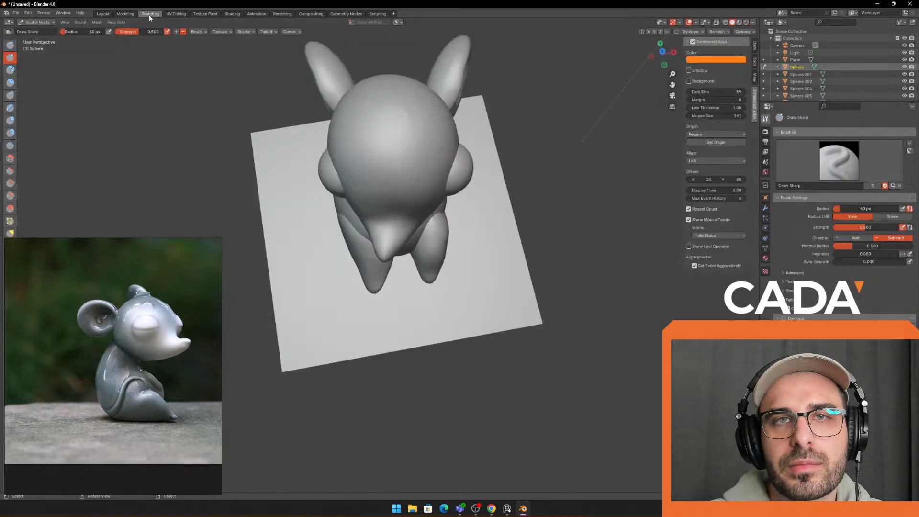
click(10, 234)
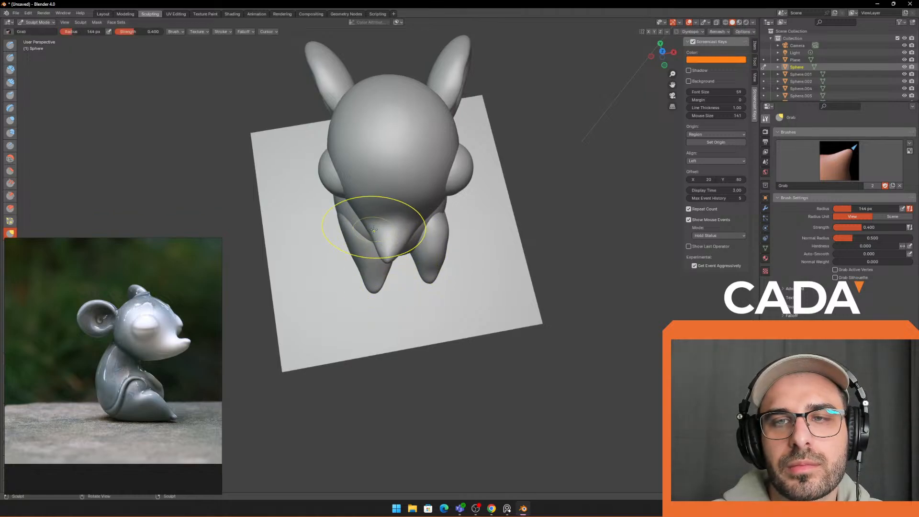
key(f)
click(366, 215)
drag(367, 206, 371, 208)
scroll(392, 213, up, 1)
mouse_move(369, 221)
middle_down()
mouse_move(392, 214)
mouse_move(446, 158)
mouse_move(476, 154)
middle_up()
key(f)
click(385, 214)
scroll(358, 178, down, 4)
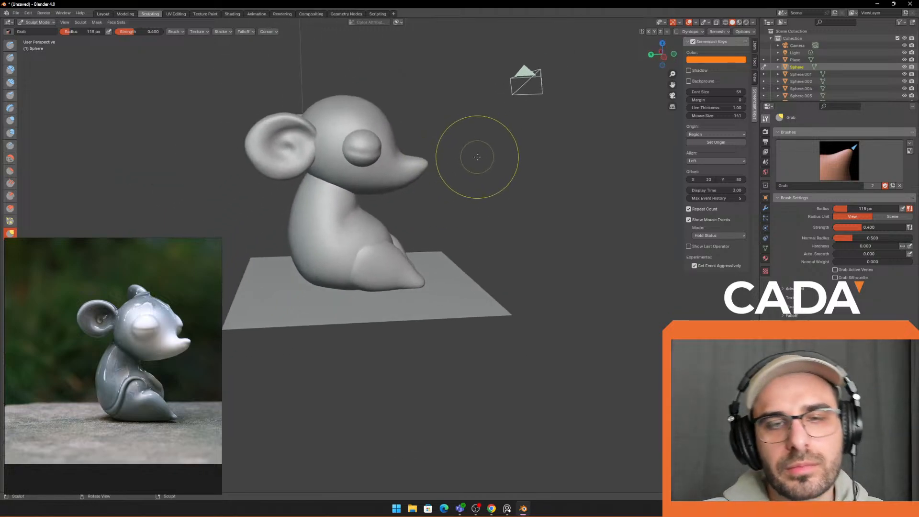
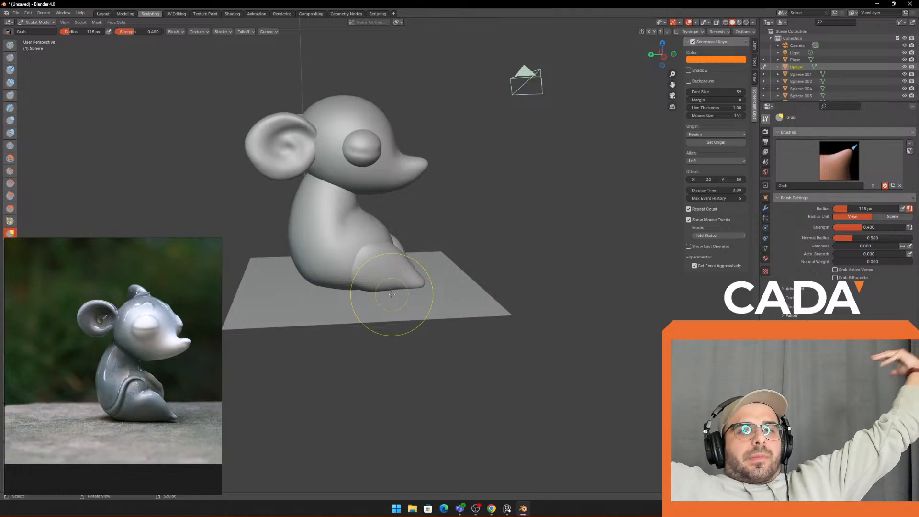
Step: Set the Grab brush radius to 175 px
mouse_move(431, 229)
middle_down()
mouse_move(417, 229)
mouse_move(431, 221)
middle_up()
scroll(417, 230, up, 1)
key(f)
click(449, 176)
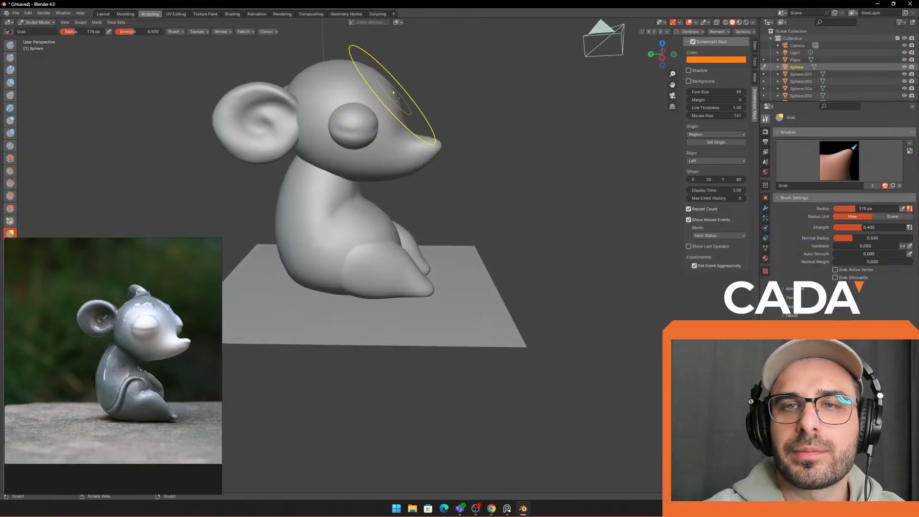
shift+middle_drag(445, 138, 468, 105)
shift+middle_drag(446, 193, 479, 143)
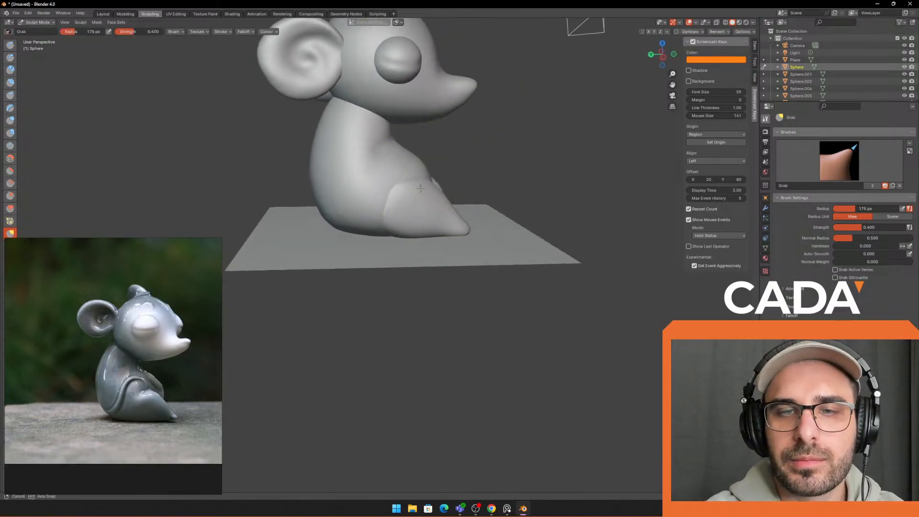
scroll(388, 181, up, 2)
Step: Leave the head, select the mouse's right leg in object mode and open it for sculpting
key(Tab)
key(Tab)
mouse_move(448, 201)
middle_down()
mouse_move(407, 219)
mouse_move(424, 234)
mouse_move(453, 232)
middle_up()
scroll(417, 219, up, 2)
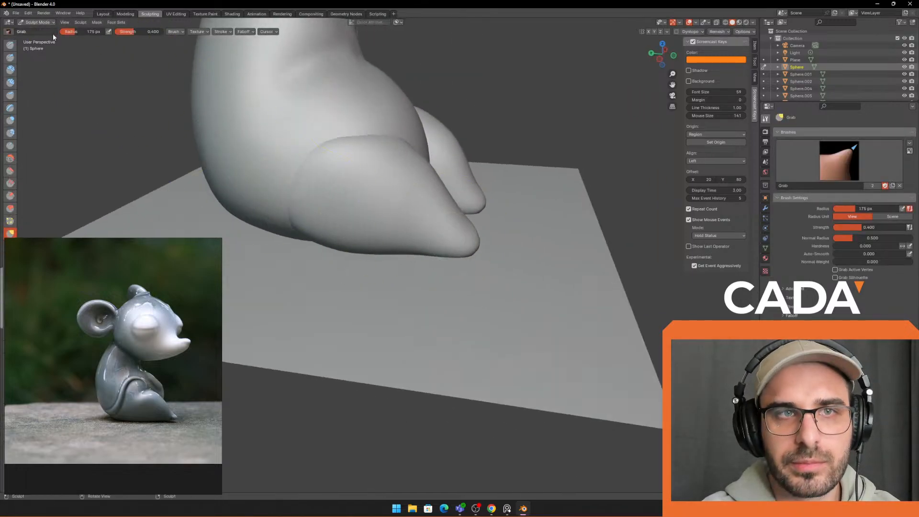
click(103, 14)
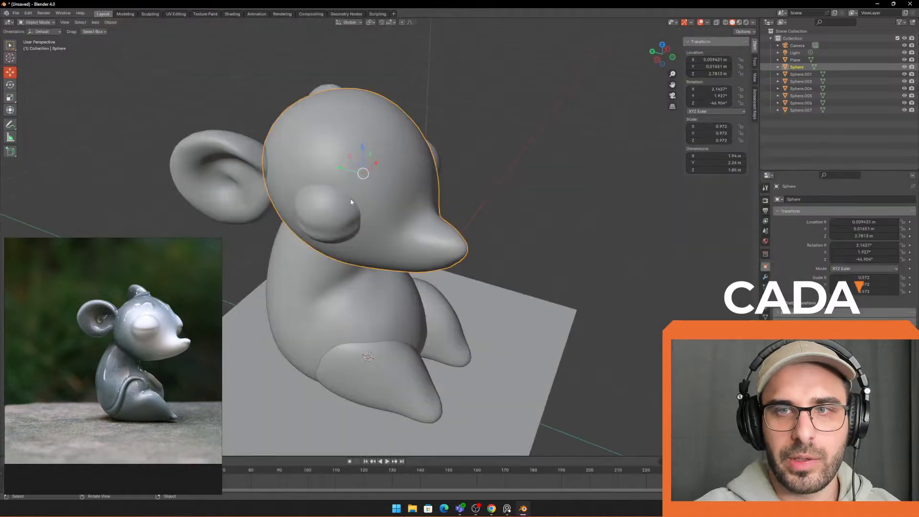
click(421, 398)
key(KP_Decimal)
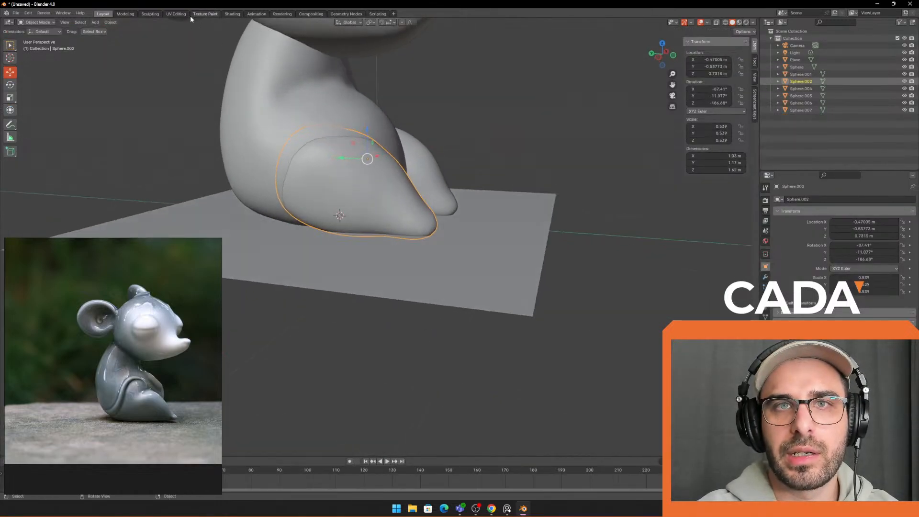
click(149, 14)
Step: Voxel-remesh the right leg with a voxel size of 0.03 m
click(756, 45)
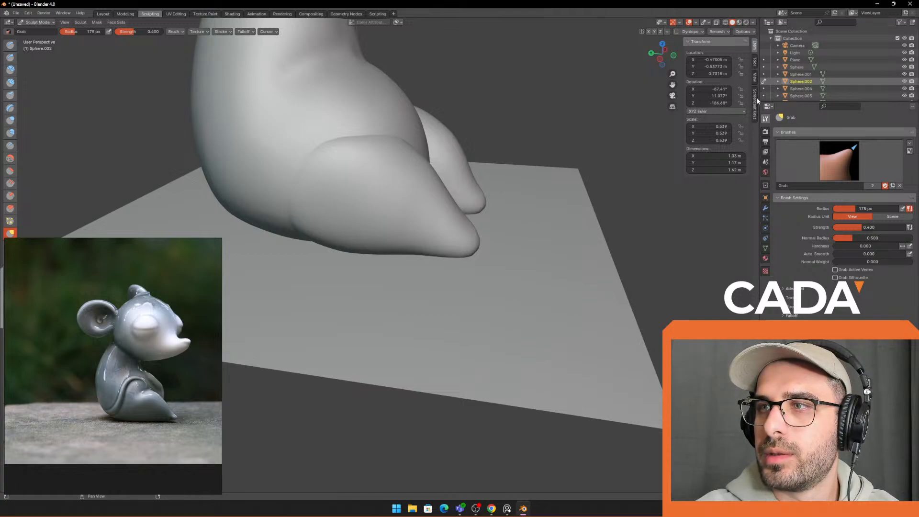
click(756, 101)
click(755, 45)
shift+middle_drag(457, 93, 402, 104)
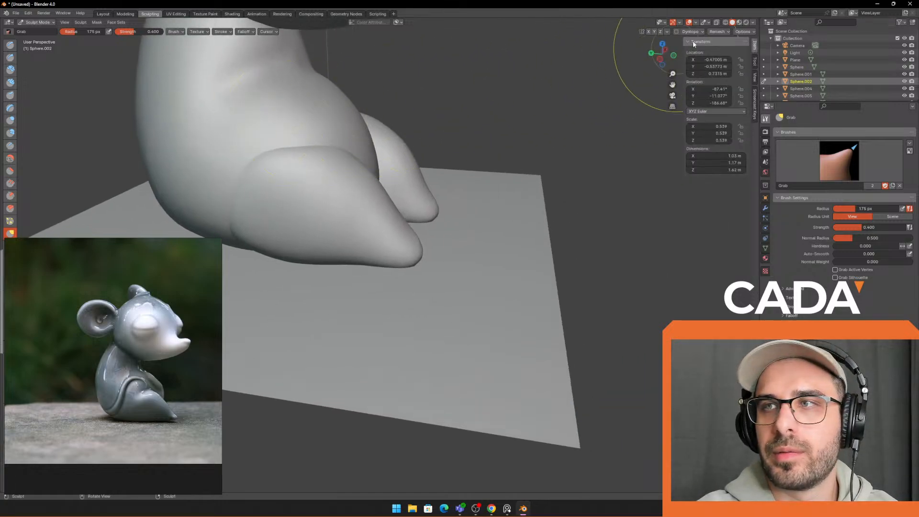
click(718, 31)
click(730, 45)
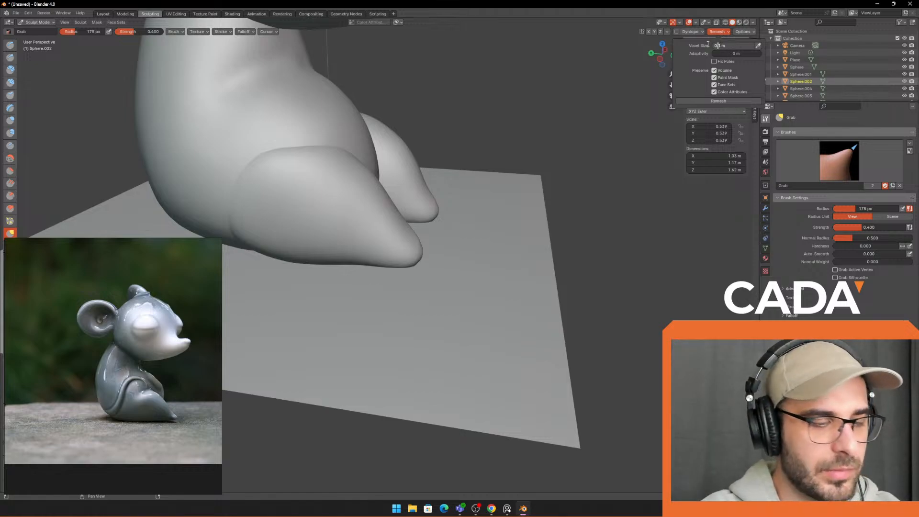
text(03)
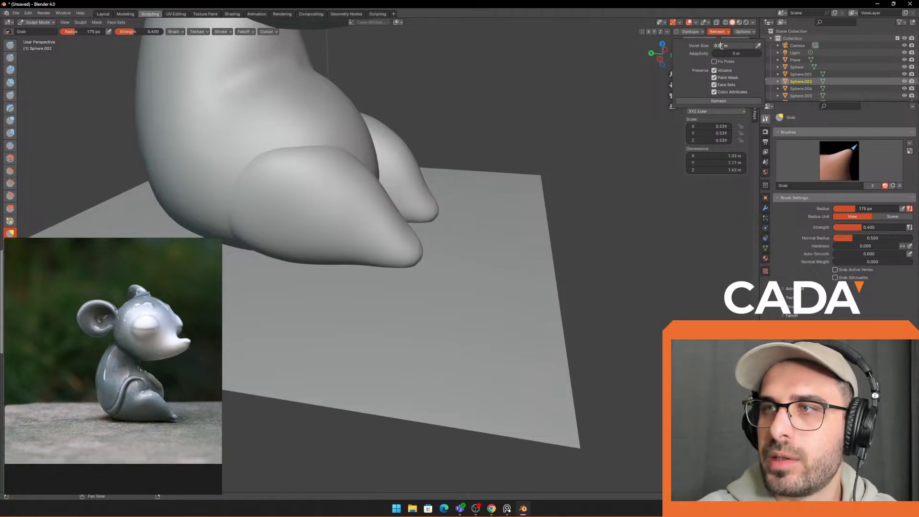
click(726, 101)
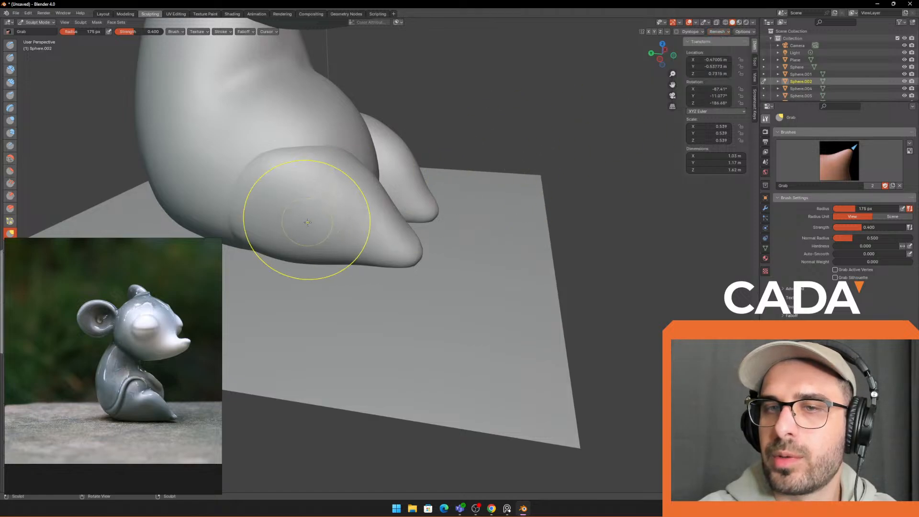
Step: Shape the tip of the right foot using the Grab brush, reducing the brush radius to 97 px
key(f)
click(342, 218)
middle_drag(300, 189, 397, 225)
key(f)
click(436, 230)
key(f)
click(357, 250)
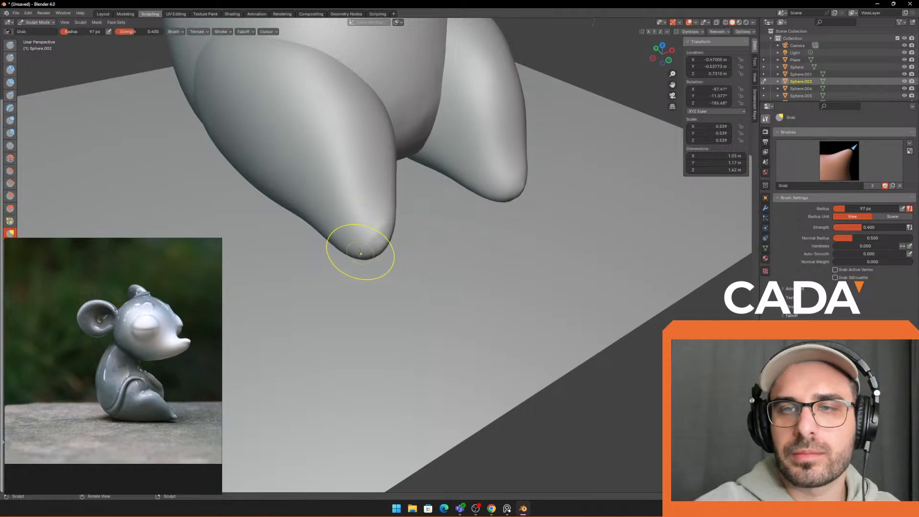
middle_drag(475, 222, 465, 211)
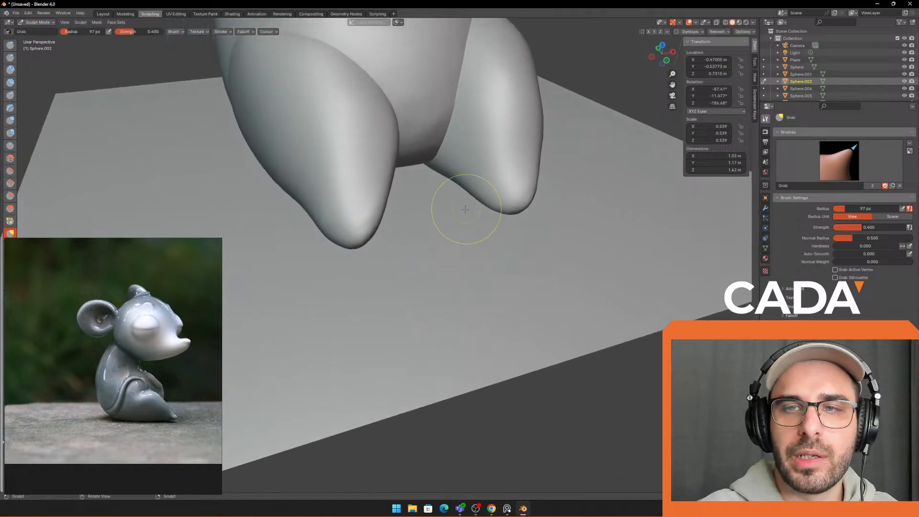
Step: Refine the right foot's front and sides using the Grab brush at radii of 113 px and 117 px
key(f)
click(475, 197)
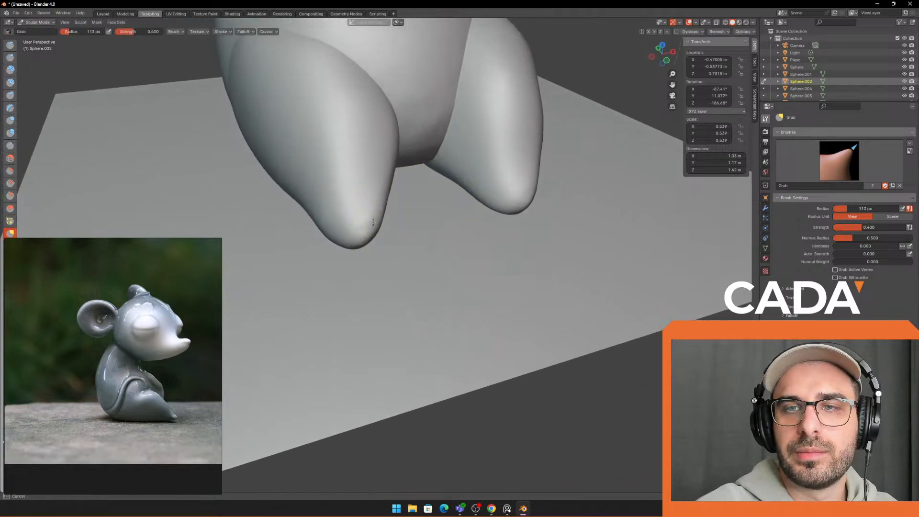
mouse_move(456, 217)
middle_down()
mouse_move(483, 202)
mouse_move(488, 229)
middle_up()
scroll(434, 179, up, 1)
drag(412, 182, 417, 181)
middle_drag(417, 198, 385, 220)
key(f)
click(386, 219)
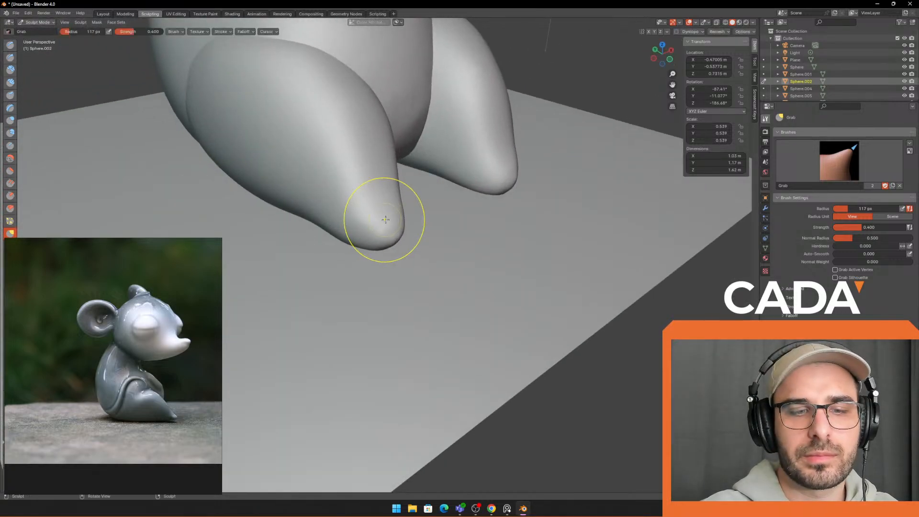
drag(353, 238, 378, 240)
middle_drag(384, 237, 370, 255)
scroll(369, 254, up, 1)
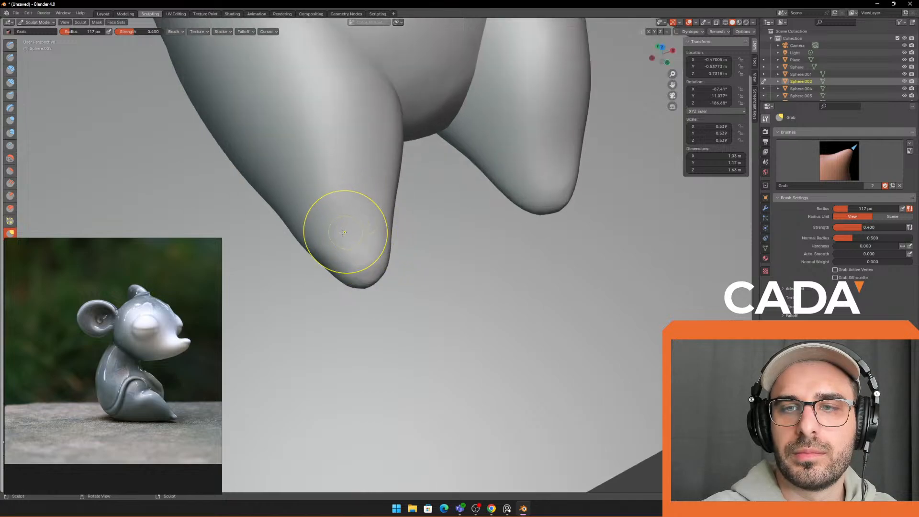
Step: Reshape the outer side of the right lower leg above the foot, enlarging the Grab brush radius to 177 px
key(f)
mouse_move(329, 251)
mouse_down()
mouse_move(337, 249)
mouse_move(287, 237)
mouse_up()
click(373, 249)
key(f)
click(366, 240)
key(f)
click(303, 238)
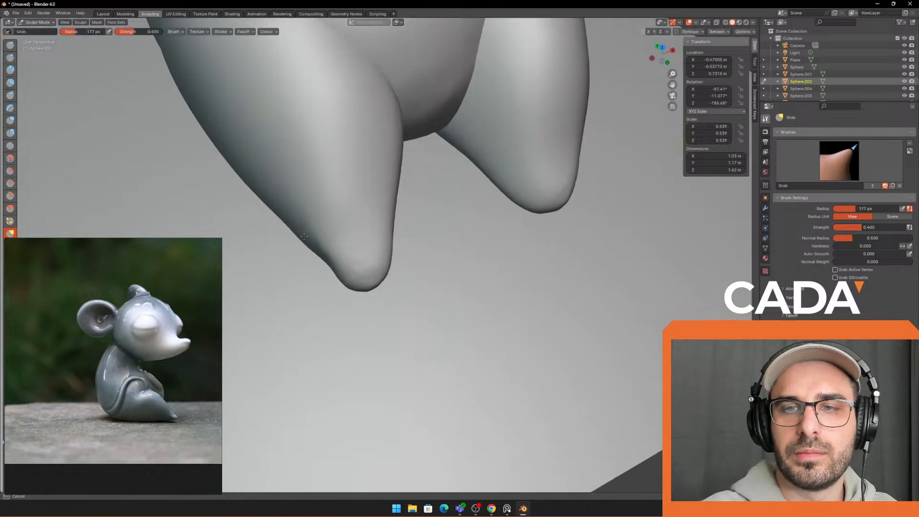
drag(388, 250, 388, 250)
Step: Taper the right foot's inner side and tip using the Grab brush, checking the form from several angles
middle_drag(411, 256, 383, 263)
scroll(383, 263, up, 1)
key(f)
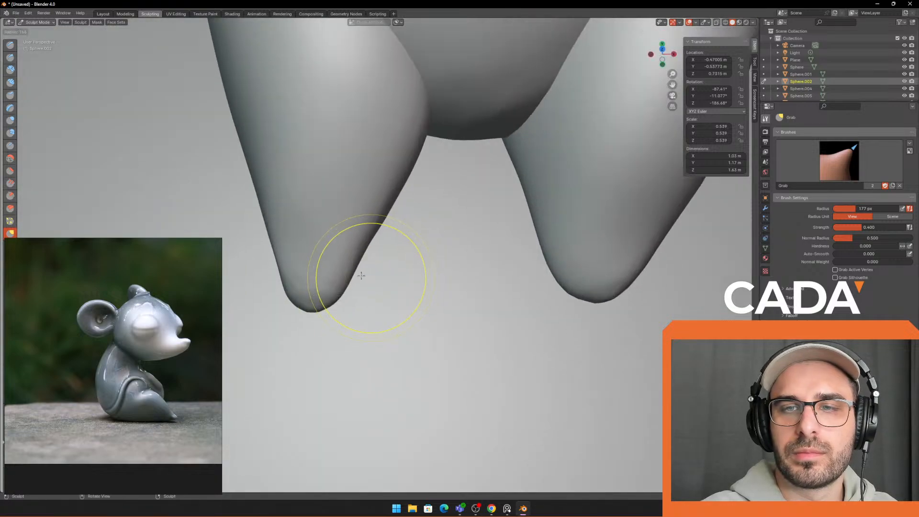
click(425, 277)
drag(342, 304, 339, 303)
key(f)
click(322, 280)
mouse_move(320, 279)
middle_down()
mouse_move(360, 246)
mouse_move(446, 204)
mouse_move(387, 174)
middle_up()
key(f)
click(407, 167)
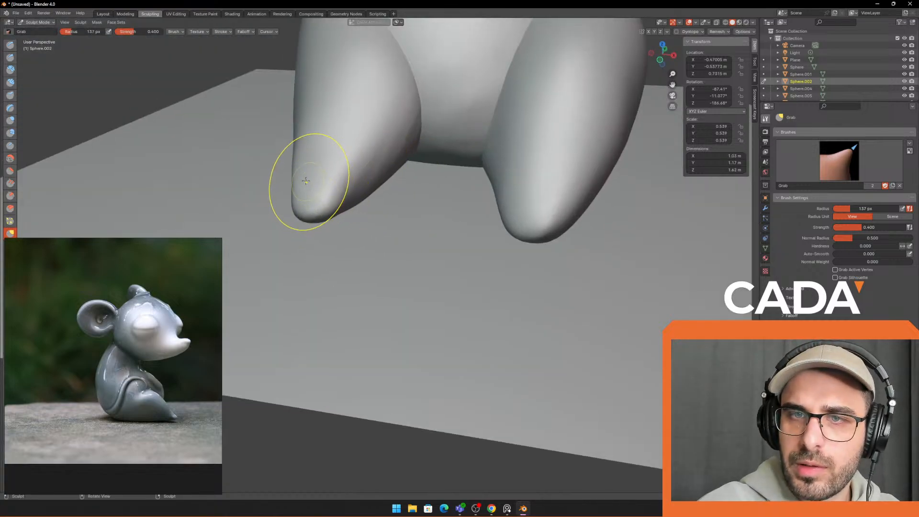
middle_drag(559, 233, 365, 277)
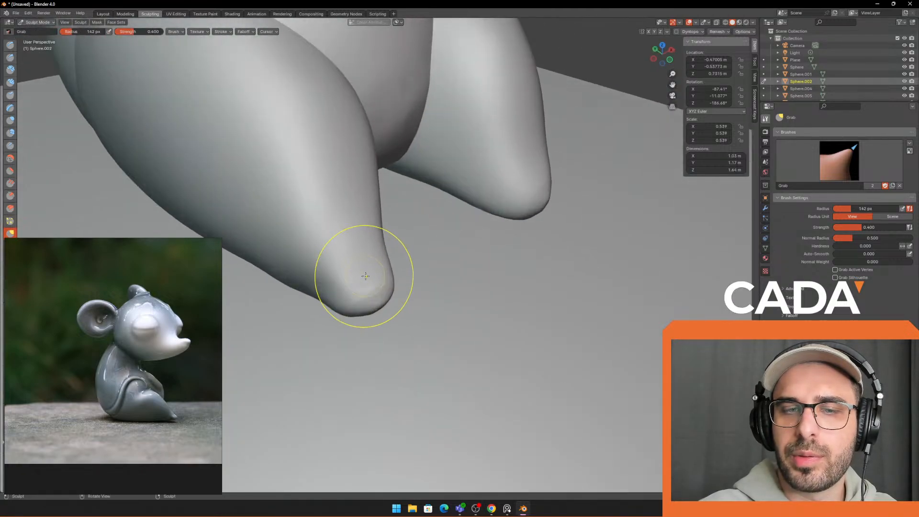
Step: Swell the tip of the right foot into a rounded toe with the Inflate/Deflate brush
click(11, 121)
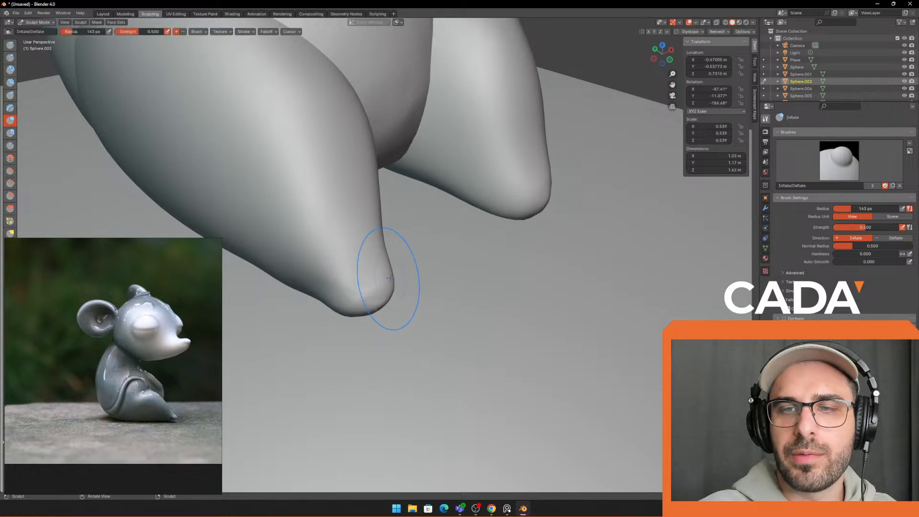
mouse_move(387, 281)
middle_down()
mouse_move(373, 308)
mouse_move(331, 309)
mouse_move(468, 254)
middle_up()
scroll(393, 287, down, 5)
scroll(472, 254, down, 4)
scroll(405, 237, up, 3)
middle_drag(431, 225, 407, 249)
scroll(344, 285, up, 2)
scroll(404, 230, down, 3)
key(f)
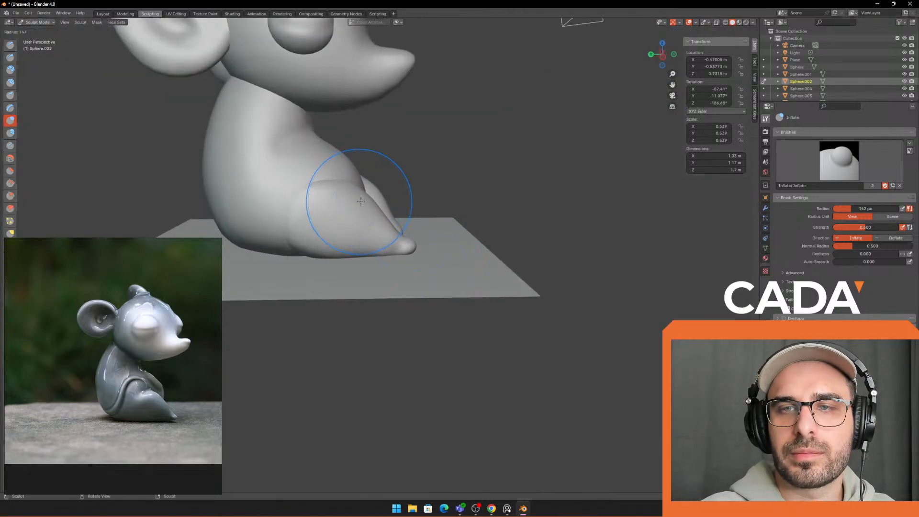
click(412, 200)
Step: Switch to the Grab brush and round the top and back of the right thigh, using radii from 124 px to 218 px
click(13, 233)
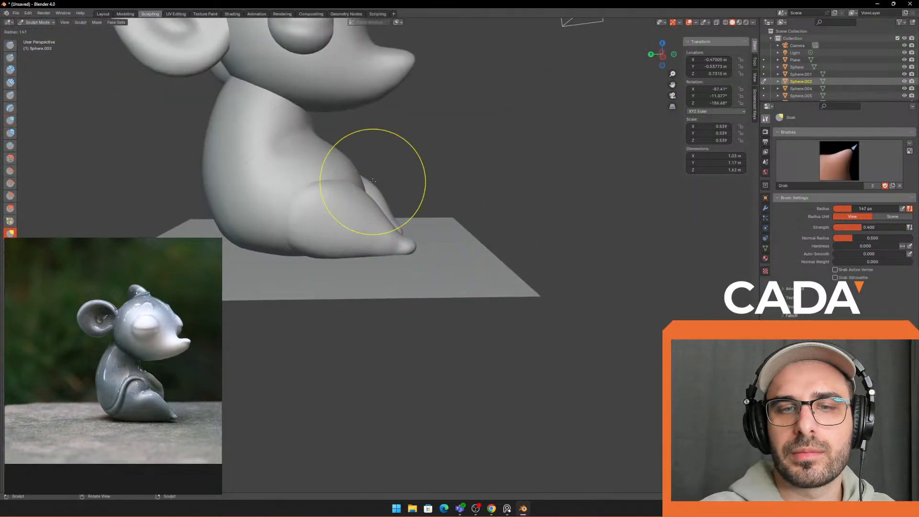
key(f)
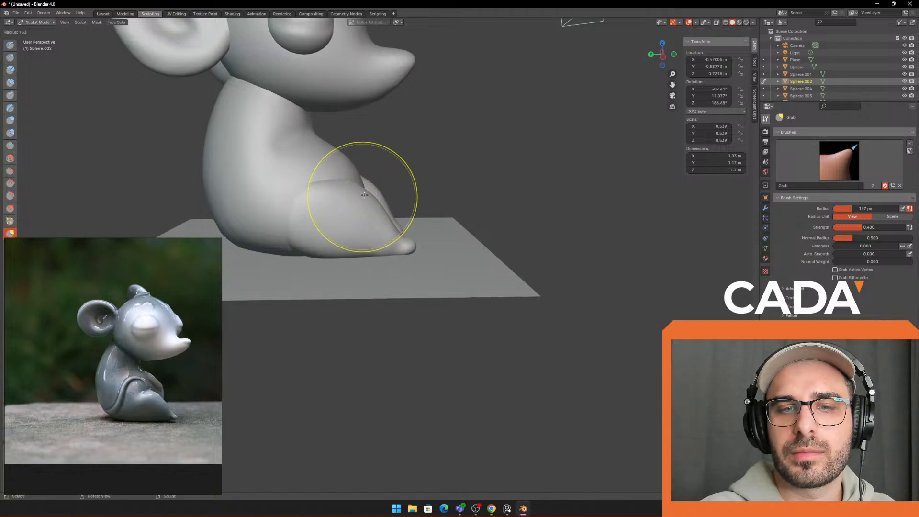
click(305, 190)
key(f)
click(286, 200)
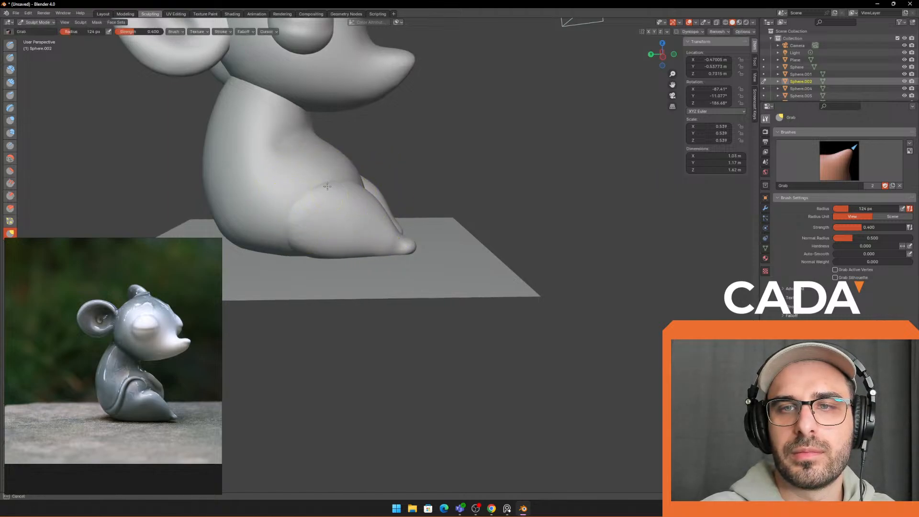
key(f)
click(293, 229)
key(f)
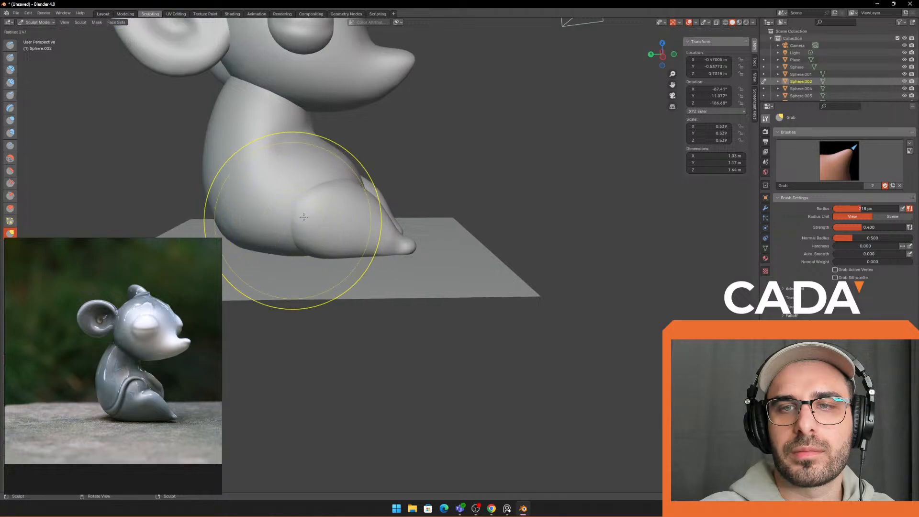
click(292, 220)
Step: Reshape the upper rear corner of the right thigh where it meets the body using large Grab strokes
middle_drag(302, 211, 317, 207)
scroll(311, 198, up, 2)
drag(281, 143, 279, 162)
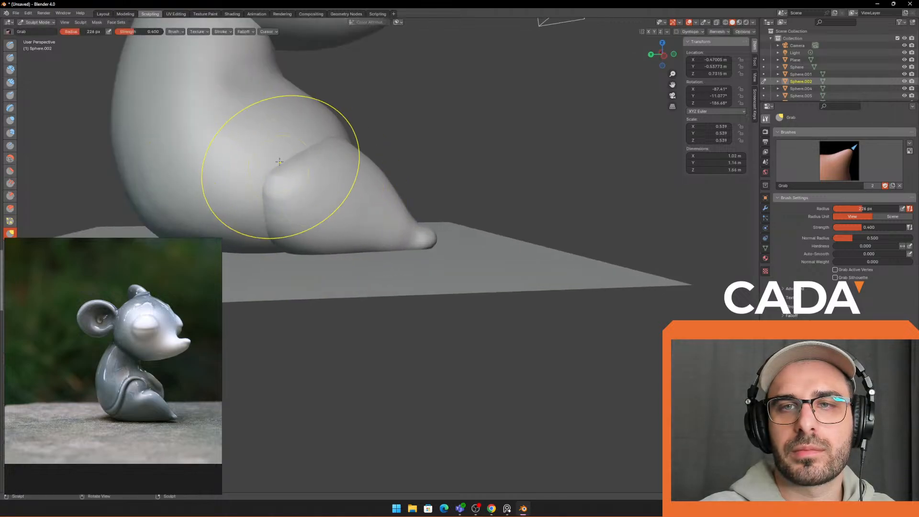
key(f)
click(280, 220)
mouse_move(288, 214)
middle_down()
mouse_move(366, 245)
mouse_move(320, 215)
mouse_move(312, 200)
mouse_move(324, 196)
middle_up()
scroll(319, 216, down, 3)
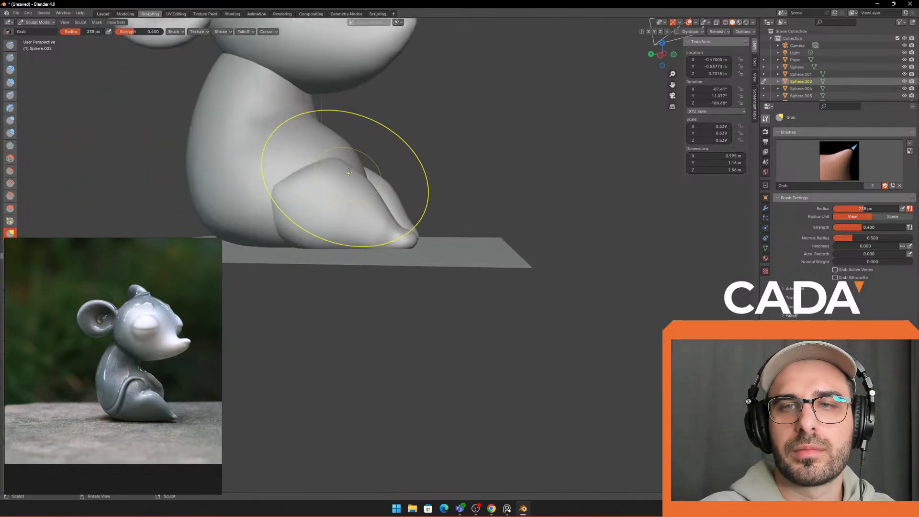
middle_drag(342, 158, 322, 184)
key(f)
click(339, 188)
drag(320, 189, 330, 188)
Step: Adjust the right thigh's rear and lower edge along the body using the Grab brush at radii of 191 px and 202 px
mouse_move(297, 171)
middle_down()
mouse_move(319, 164)
mouse_move(363, 193)
mouse_move(357, 258)
mouse_move(364, 243)
middle_up()
scroll(319, 169, up, 2)
scroll(364, 243, up, 1)
key(f)
click(346, 217)
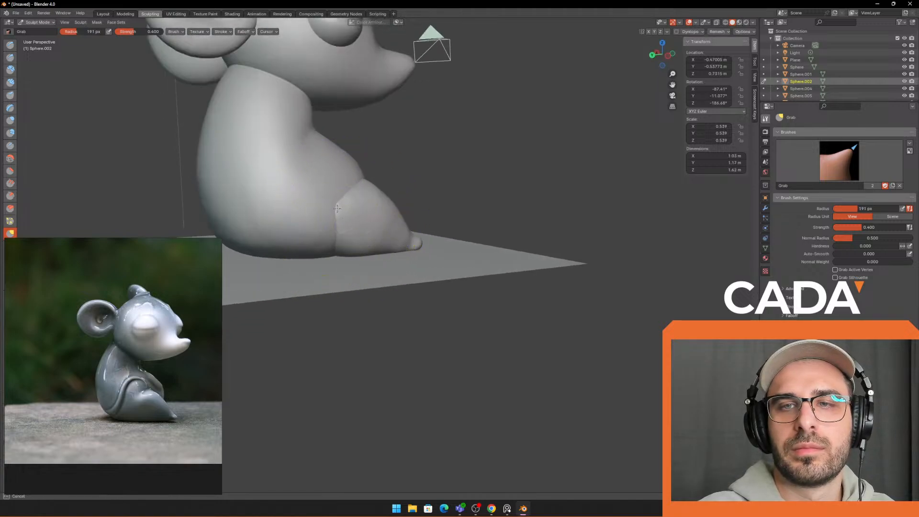
drag(356, 214, 347, 249)
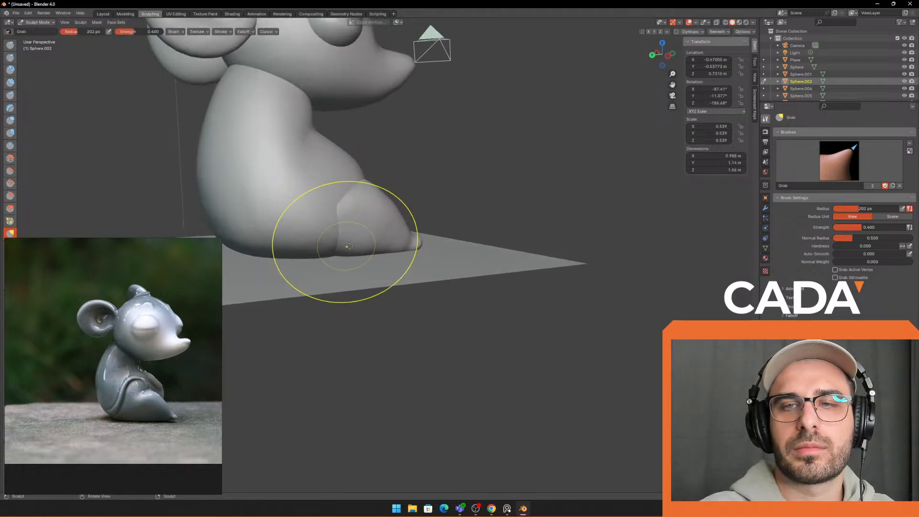
Step: Refine the right leg with one more Grab stroke and check the figure's legs from the front
middle_drag(350, 246, 289, 267)
drag(284, 275, 293, 272)
scroll(316, 261, down, 6)
mouse_move(325, 258)
middle_down()
mouse_move(378, 239)
mouse_move(416, 205)
mouse_move(468, 232)
mouse_move(434, 235)
mouse_move(486, 231)
mouse_move(338, 258)
middle_up()
scroll(416, 205, down, 2)
scroll(460, 225, up, 5)
scroll(338, 258, up, 2)
scroll(376, 225, up, 2)
shift+middle_drag(433, 261, 333, 192)
scroll(408, 220, down, 2)
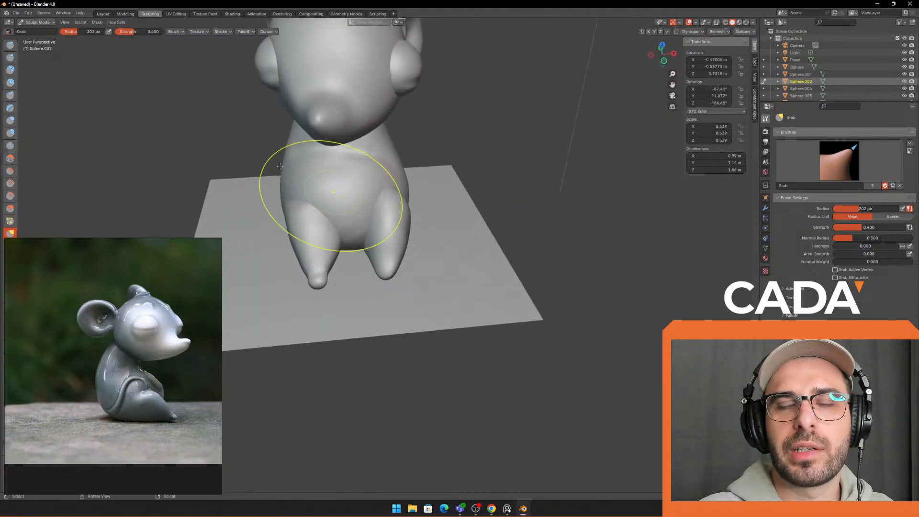
Step: Return to object mode and delete the mouse's left leg
click(16, 13)
key(Tab)
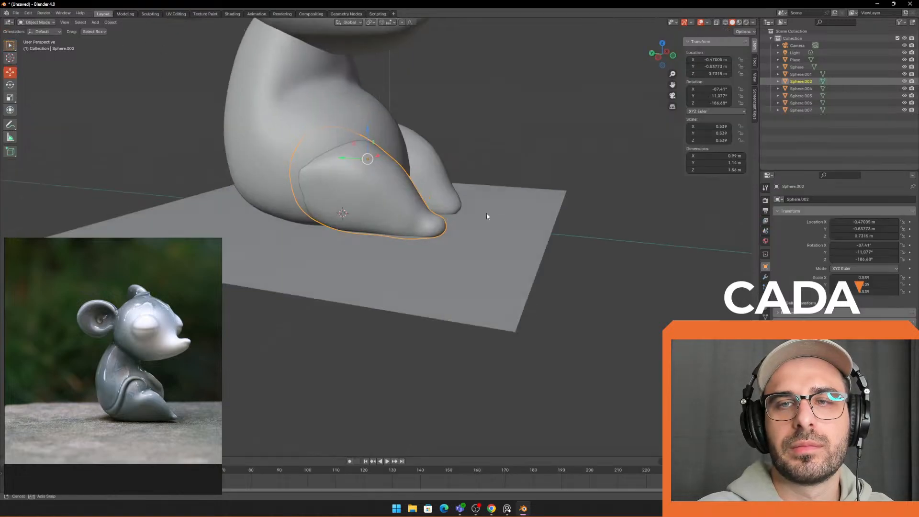
middle_drag(487, 214, 494, 205)
click(498, 207)
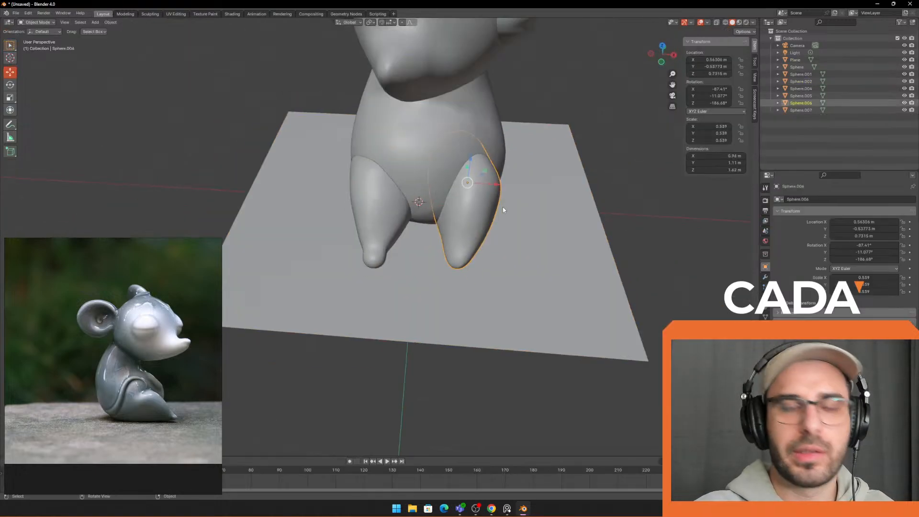
key(Delete)
Step: Copy and paste the sculpted right leg and move the copy along X to about 1.38 m, beyond the body's opposite side
click(378, 217)
middle_drag(379, 217, 440, 219)
key(ctrl+c)
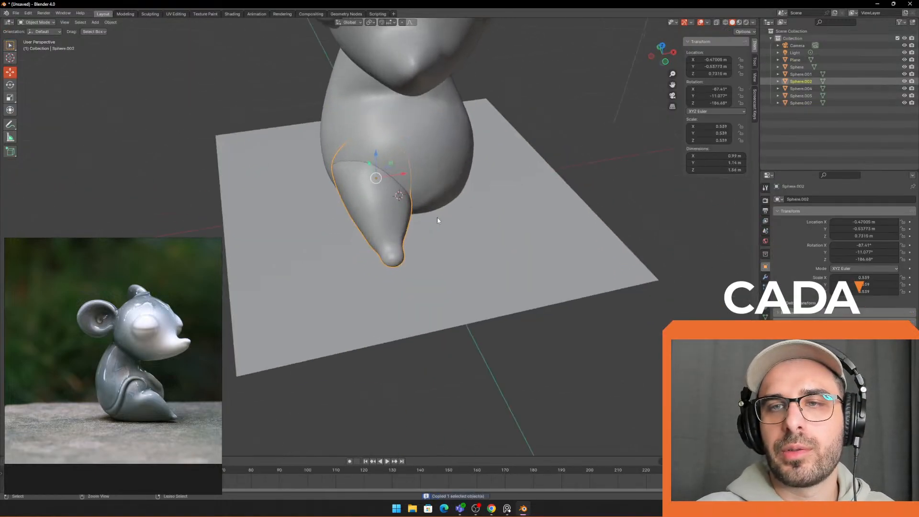
key(ctrl+v)
drag(400, 173, 544, 150)
middle_drag(627, 178, 479, 191)
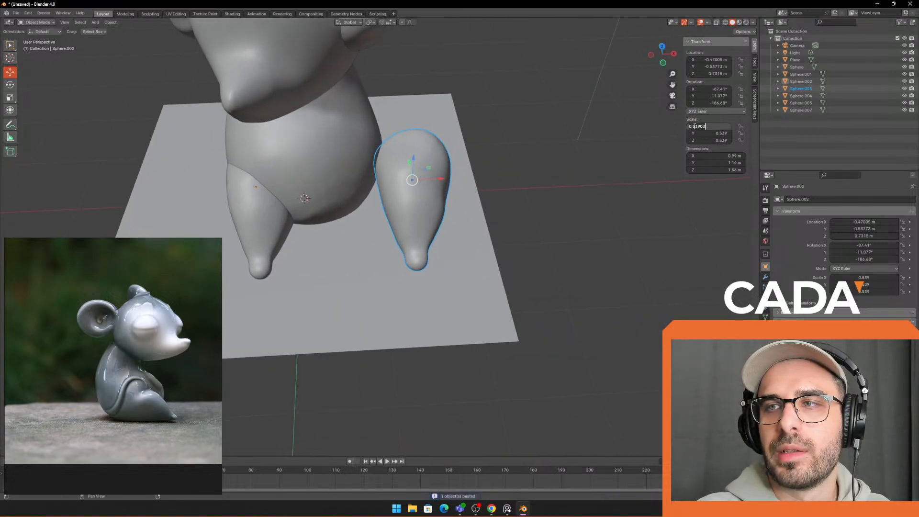
text(-)
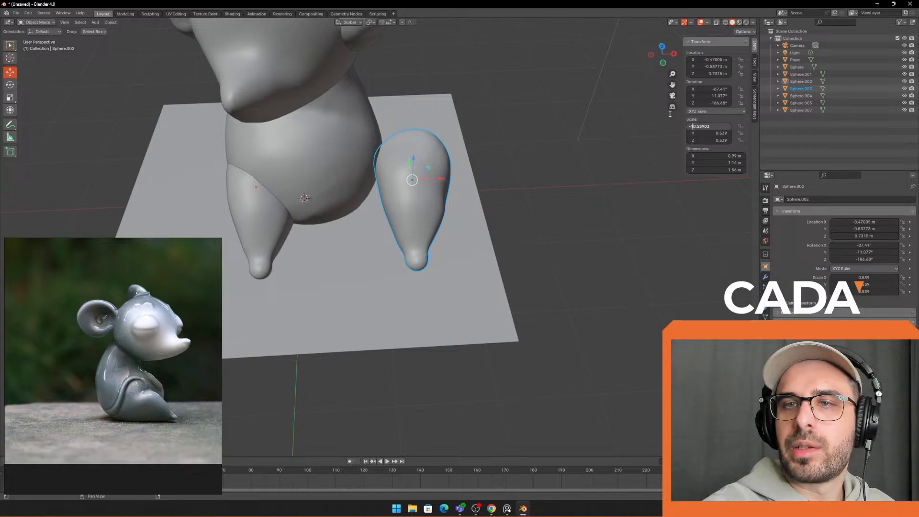
key(Return)
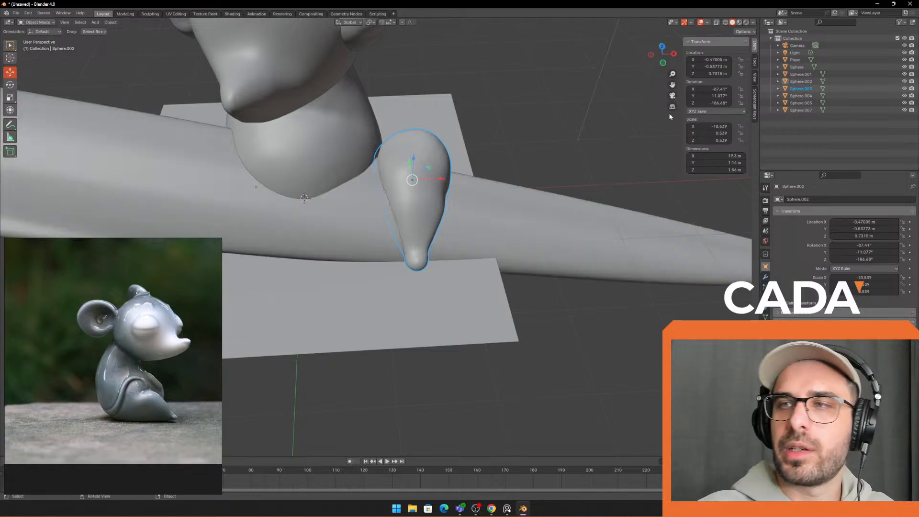
key(ctrl+z)
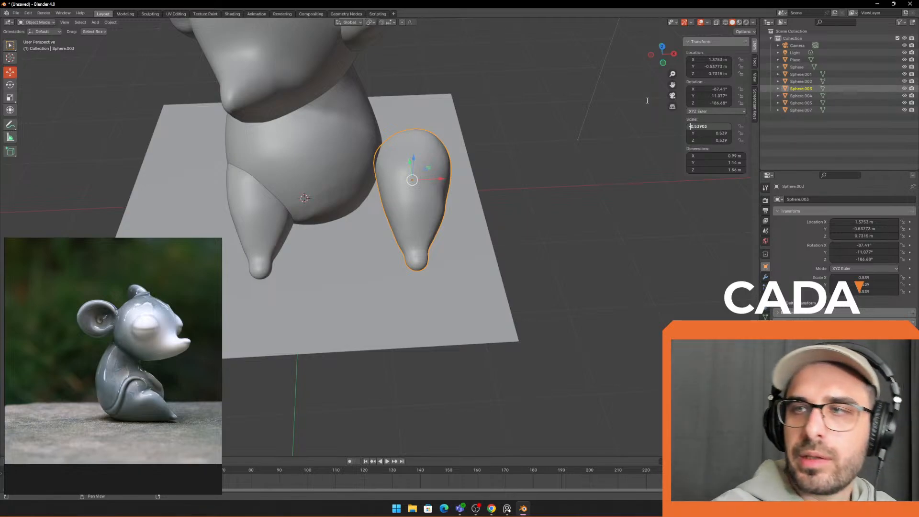
Step: Mirror the copied leg by setting its X scale to -0.539, and rotate it slightly to angle its foot inward
text(-)
key(Return)
key(r)
click(546, 156)
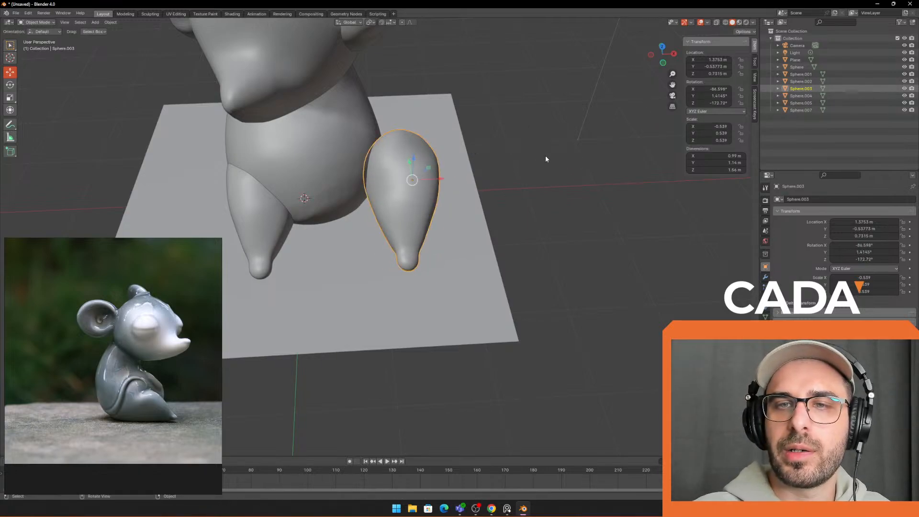
Step: Move and rotate the mirrored leg into the body's left side so it matches the right leg, and deselect it
key(w)
key(g)
click(495, 160)
middle_drag(495, 162, 455, 138)
key(r)
click(478, 120)
key(g)
click(477, 167)
key(r)
click(484, 201)
key(g)
click(483, 200)
click(542, 208)
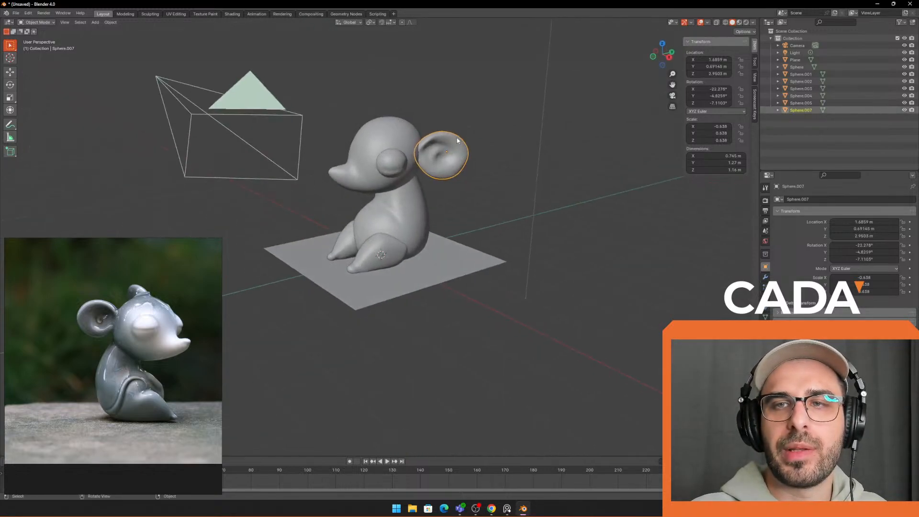
Step: Examine the whole figure from the side, above and front against the reference photo
click(455, 139)
click(539, 149)
middle_drag(540, 148, 501, 256)
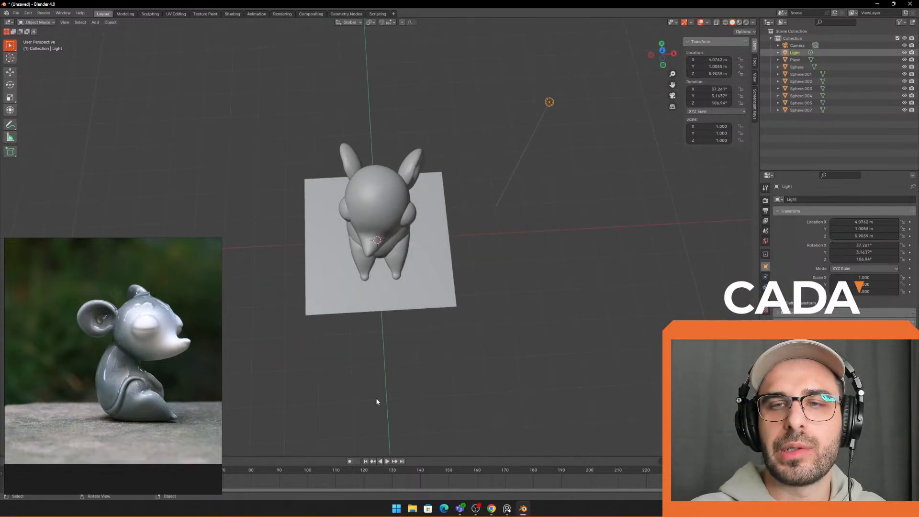
scroll(389, 235, up, 1)
middle_drag(389, 235, 443, 155)
scroll(424, 233, down, 1)
middle_drag(438, 155, 494, 125)
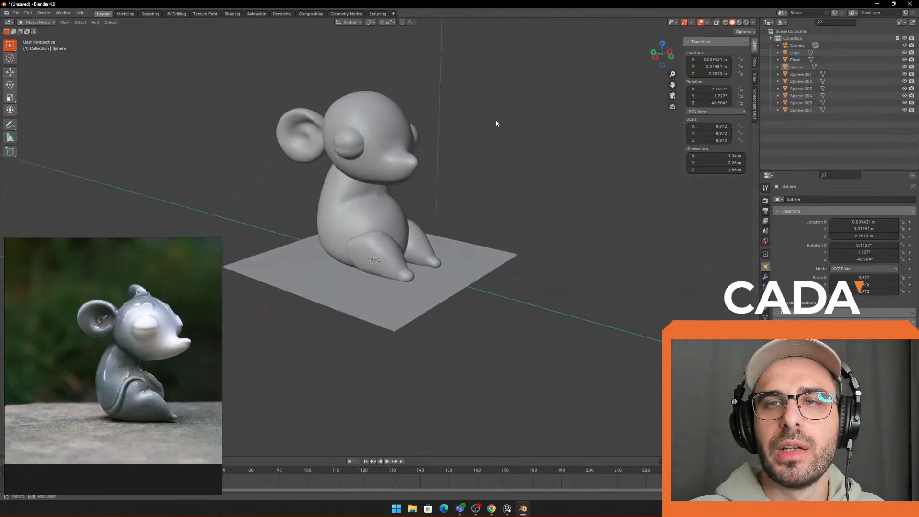
Step: Select the scene light and hide it in the viewport
scroll(478, 117, down, 3)
drag(429, 98, 433, 96)
scroll(448, 123, up, 2)
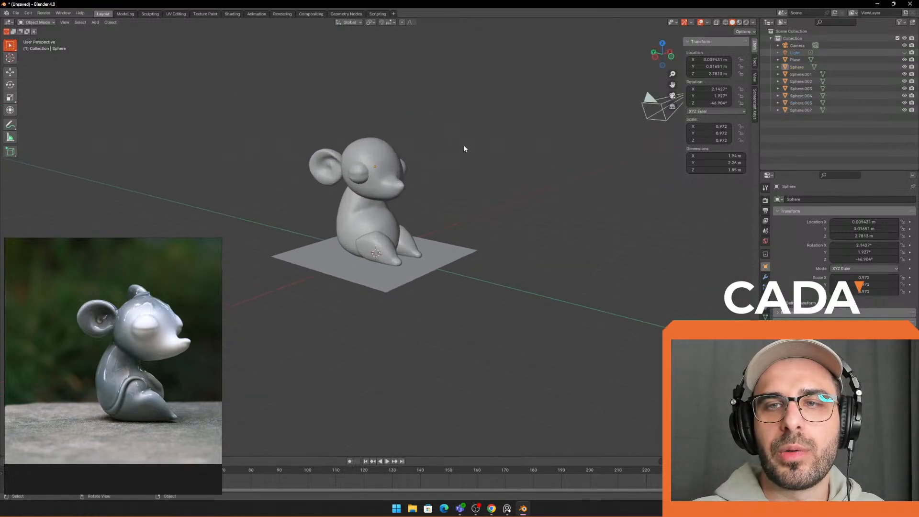
middle_drag(463, 149, 476, 133)
Step: Try to move the head with its eyes and ears about 0.14 m forward and 0.08 m down
drag(170, 27, 441, 149)
scroll(441, 156, up, 2)
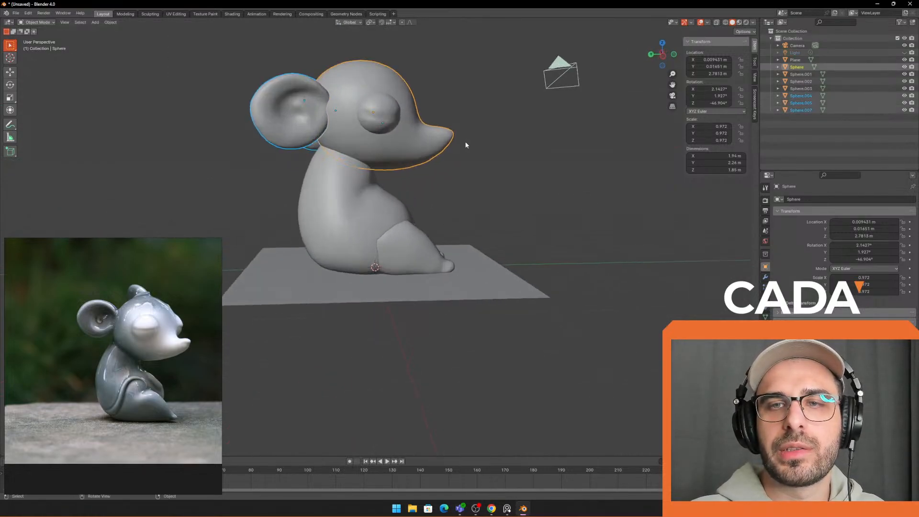
drag(206, 32, 449, 124)
click(473, 99)
drag(215, 57, 418, 103)
middle_drag(418, 102, 472, 136)
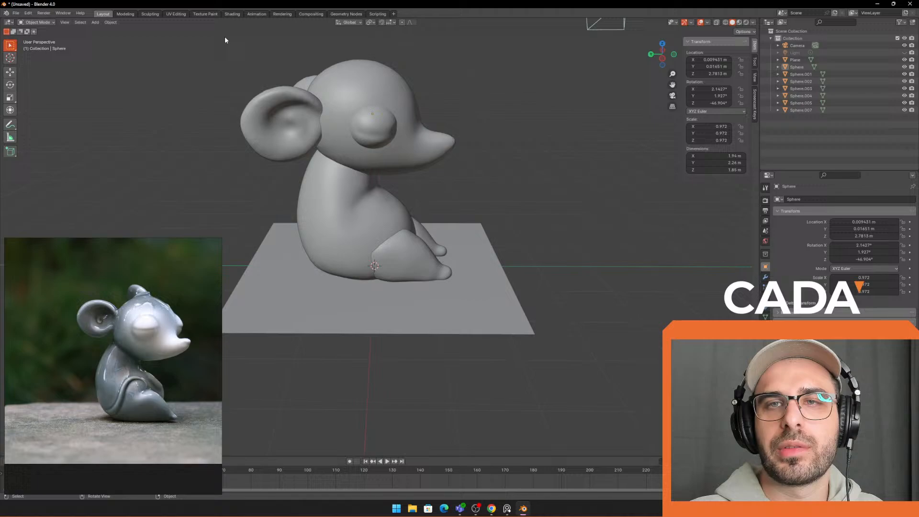
drag(225, 47, 426, 132)
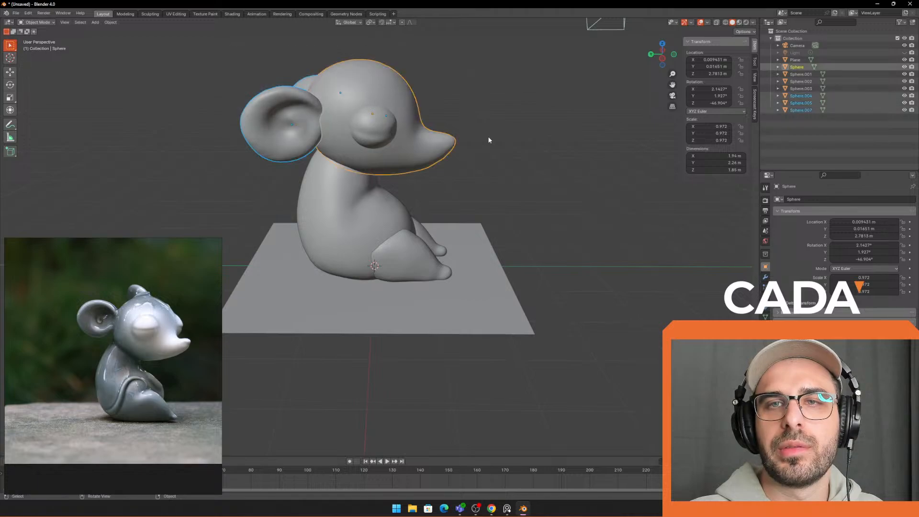
scroll(469, 120, up, 1)
middle_drag(488, 136, 488, 117)
key(g)
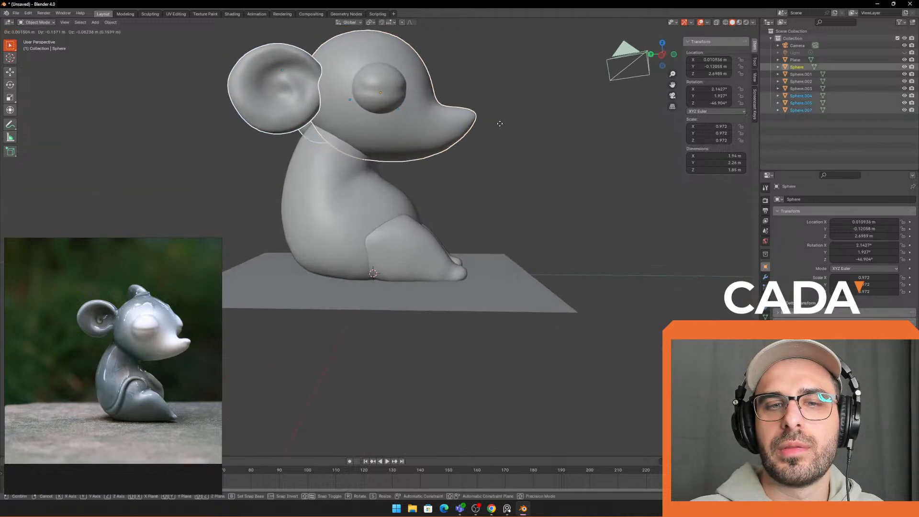
click(500, 123)
scroll(542, 189, down, 3)
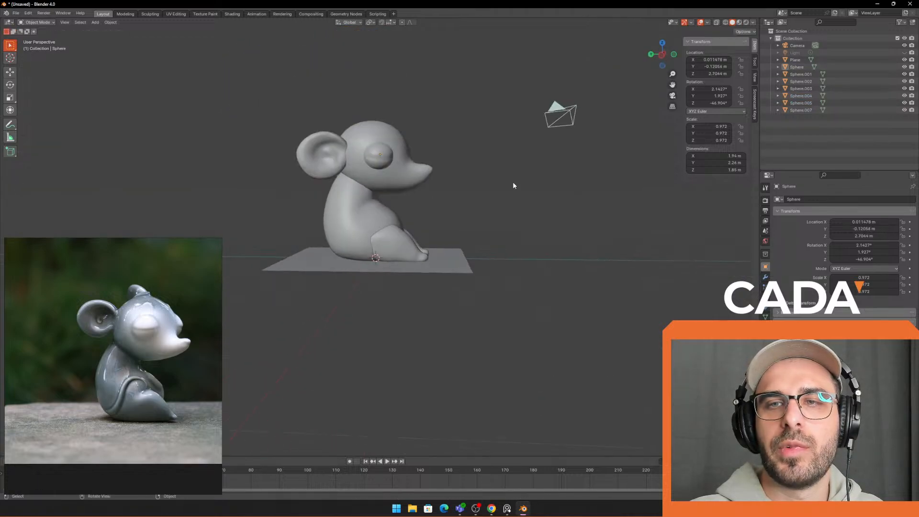
Step: Try to shift the head group about 0.09 m forward and 0.07 m down, and undo the move
click(477, 155)
middle_drag(477, 154, 480, 155)
key(b)
drag(297, 102, 392, 140)
middle_drag(420, 144, 467, 148)
key(g)
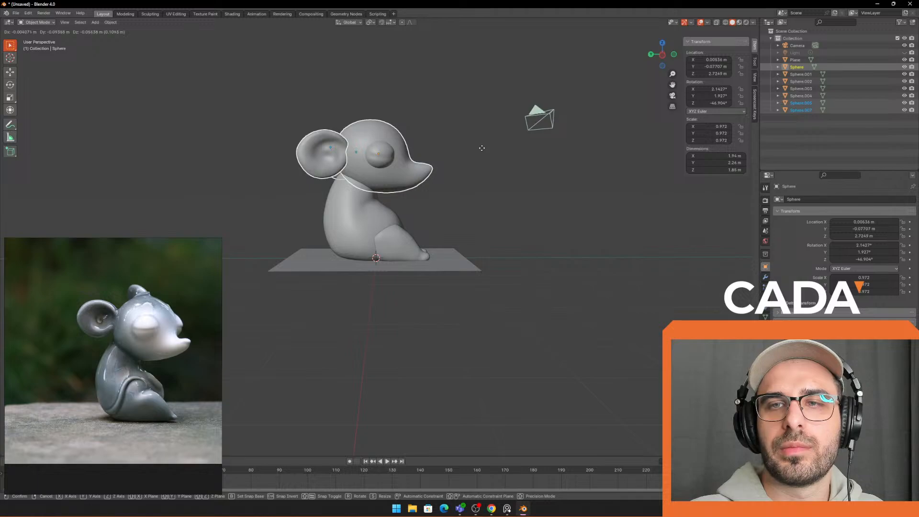
click(482, 148)
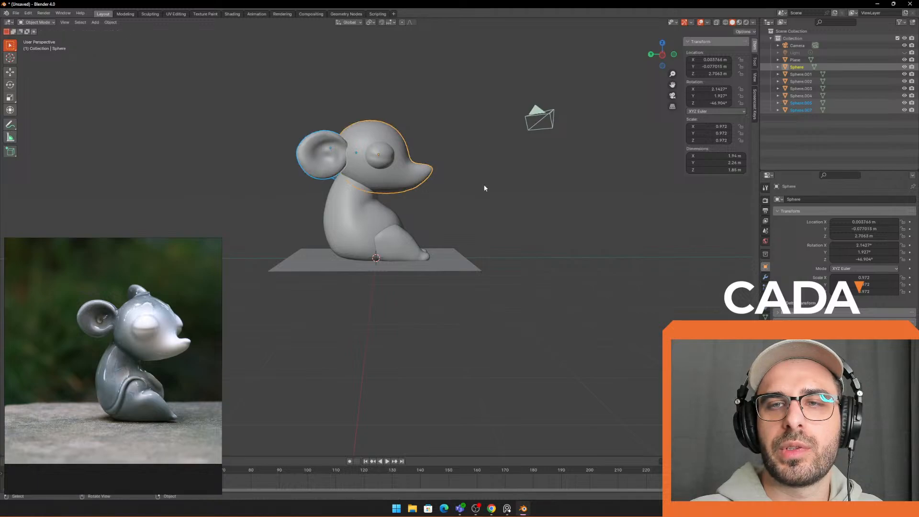
click(484, 187)
mouse_move(484, 187)
middle_down()
mouse_move(475, 203)
mouse_move(329, 198)
mouse_move(499, 184)
mouse_move(485, 170)
mouse_move(471, 178)
middle_up()
key(ctrl+z)
key(ctrl+z)
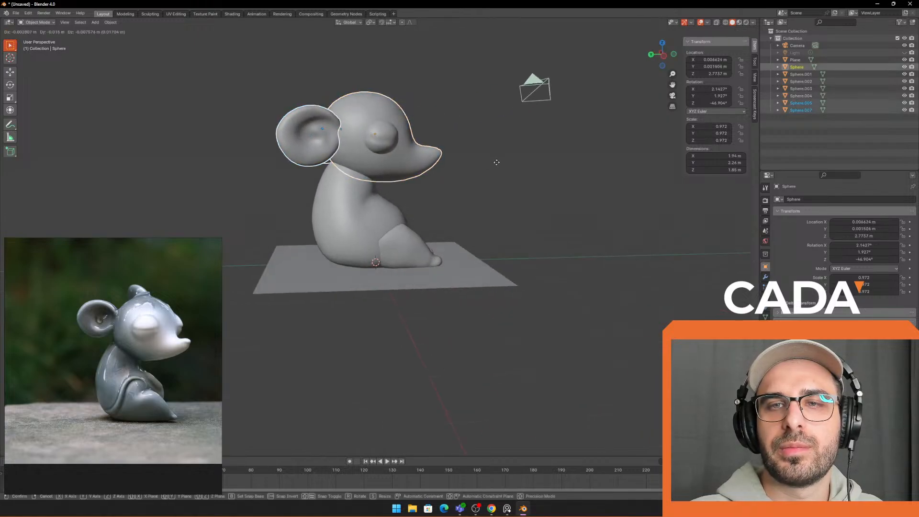
Step: Open the body for sculpting and push its lower back inward with a resized Grab brush
click(361, 180)
scroll(346, 133, up, 3)
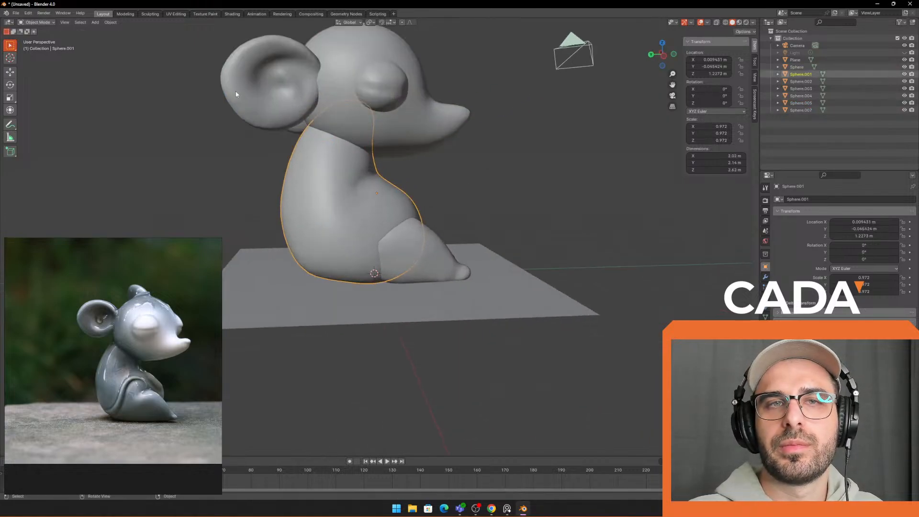
click(150, 14)
middle_drag(339, 144, 373, 115)
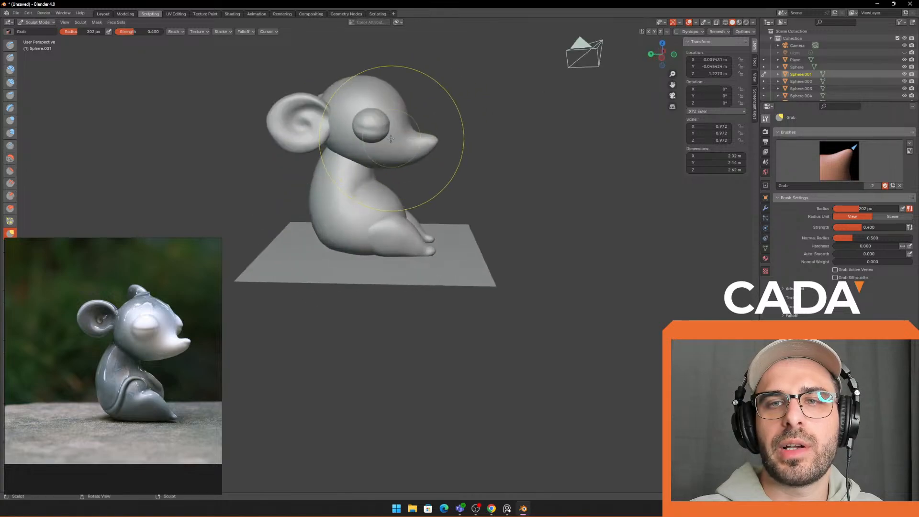
middle_drag(361, 160, 338, 134)
key(f)
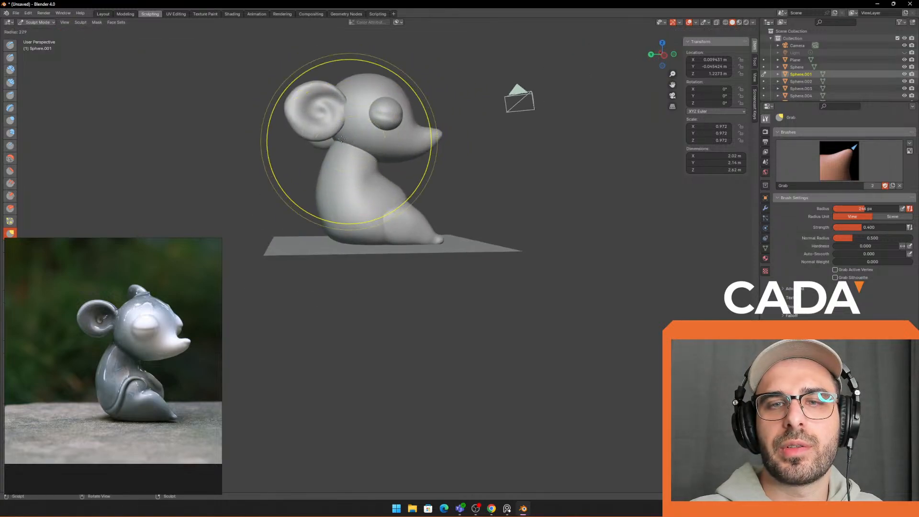
click(338, 136)
key(f)
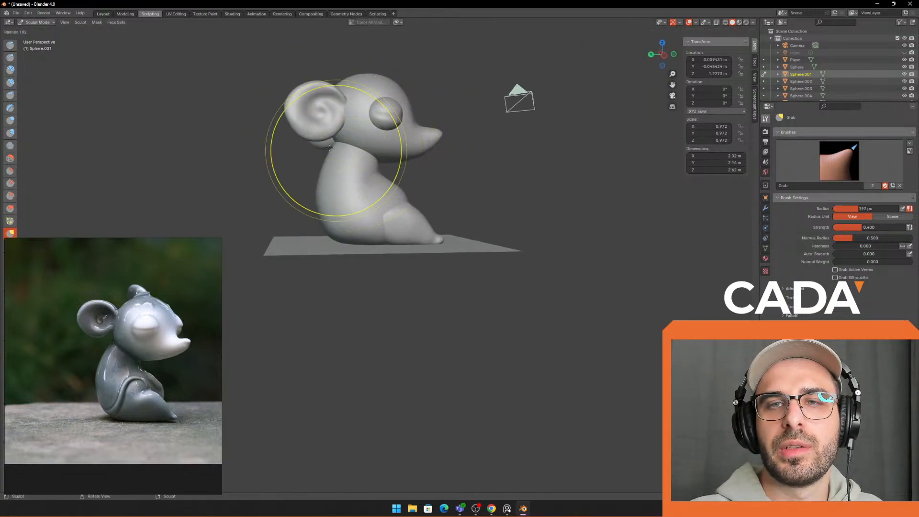
click(393, 175)
drag(315, 208, 326, 189)
Step: Reshape the curve of the body's back with a Grab stroke at a 154 px radius
middle_drag(330, 191, 325, 191)
key(f)
click(317, 206)
mouse_move(317, 207)
mouse_down()
mouse_move(320, 164)
mouse_move(316, 180)
mouse_move(335, 182)
mouse_up()
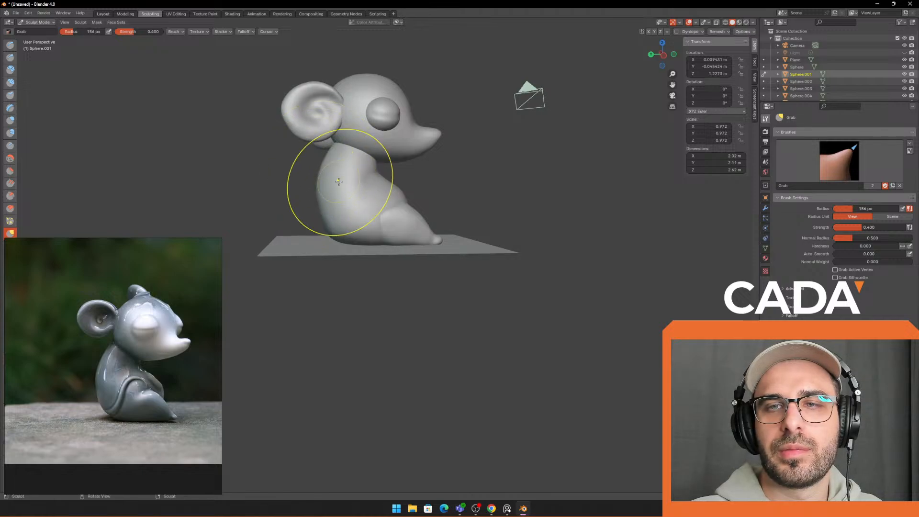
mouse_move(336, 182)
middle_down()
mouse_move(322, 210)
mouse_move(337, 229)
mouse_move(431, 216)
mouse_move(410, 202)
middle_up()
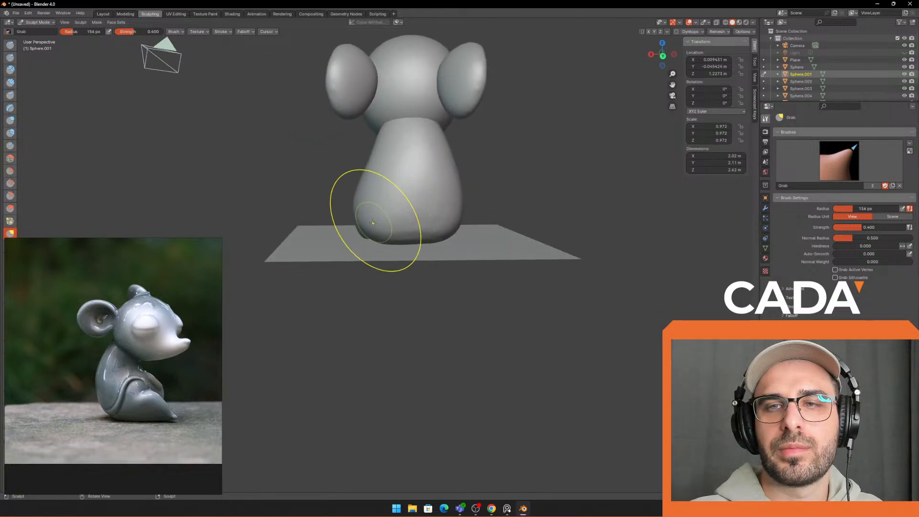
Step: Adjust the body's lower back from behind with the Grab brush at a 200 px radius and check the overall shape
key(f)
click(395, 239)
drag(404, 217, 397, 215)
middle_drag(397, 215, 391, 227)
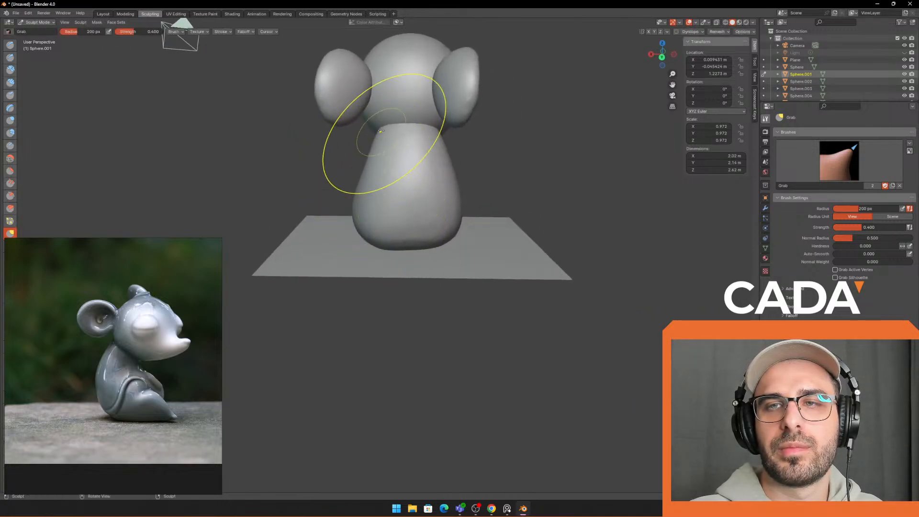
middle_drag(399, 131, 457, 260)
key(Tab)
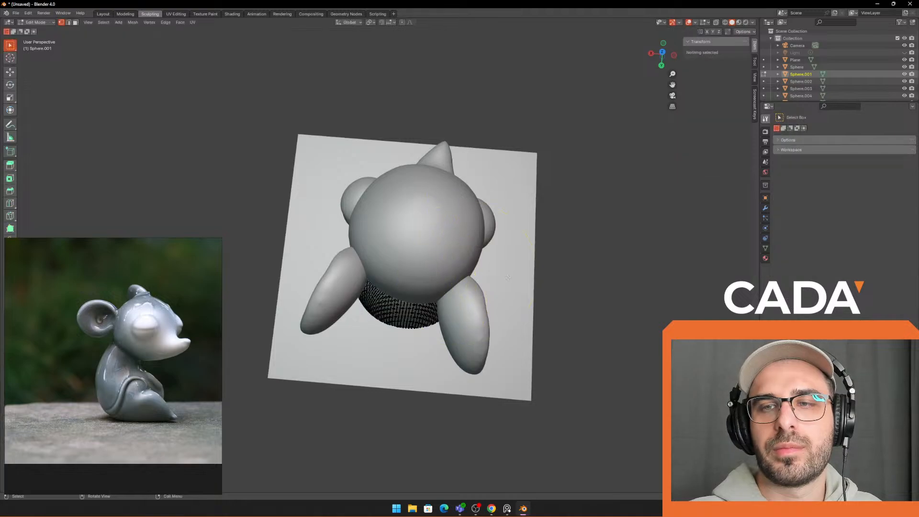
key(Tab)
mouse_move(593, 273)
middle_down()
mouse_move(604, 206)
mouse_move(517, 163)
mouse_move(466, 173)
mouse_move(472, 154)
middle_up()
scroll(468, 173, down, 2)
scroll(426, 166, up, 2)
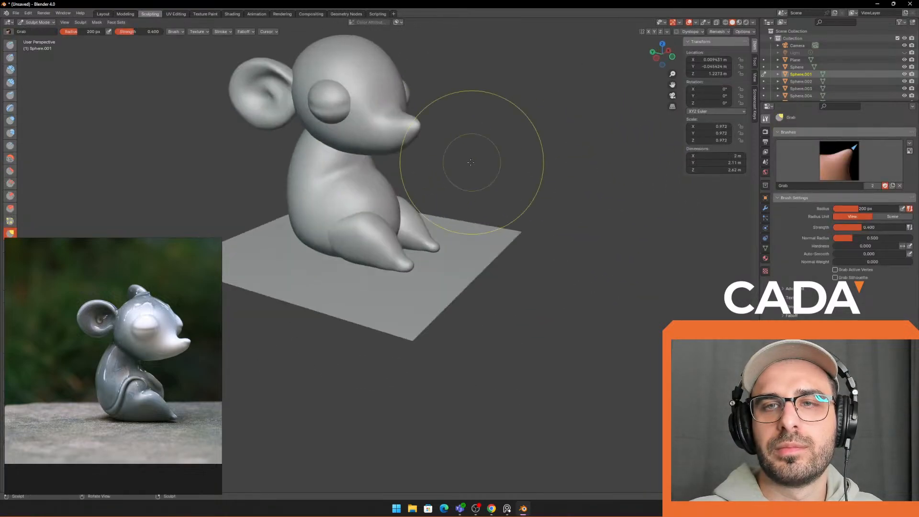
Step: Return to object mode, unhide the scene light and deselect all objects while checking the complete figure
click(102, 14)
click(544, 171)
mouse_move(544, 172)
middle_down()
mouse_move(473, 197)
mouse_move(518, 173)
mouse_move(454, 130)
middle_up()
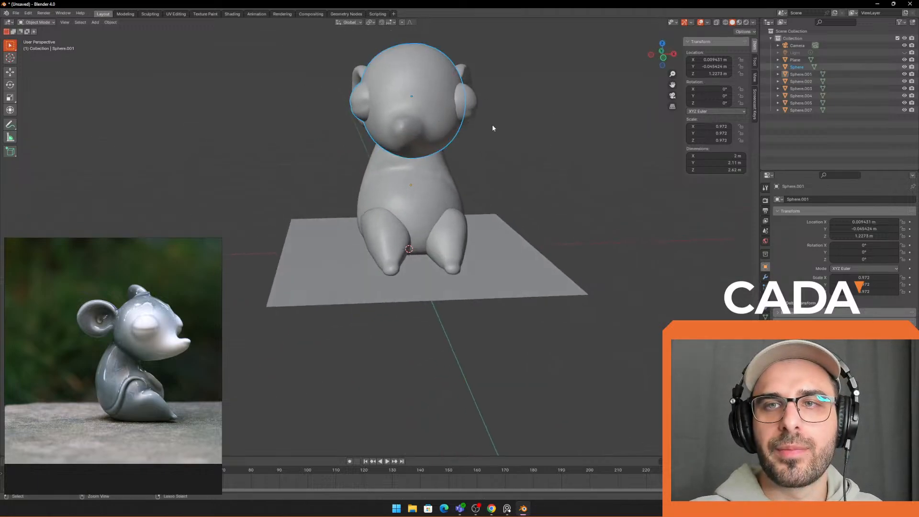
scroll(550, 143, down, 2)
mouse_move(538, 141)
middle_down()
mouse_move(570, 166)
mouse_move(524, 142)
mouse_move(527, 149)
middle_up()
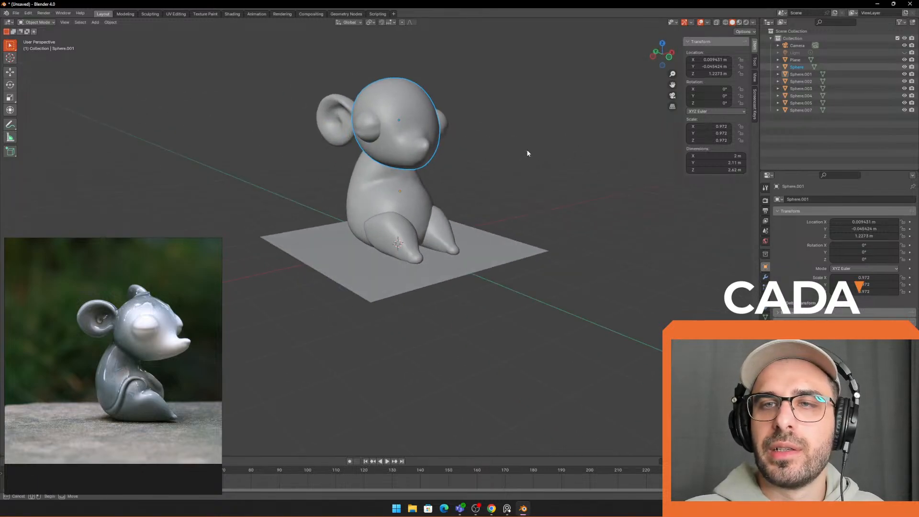
click(474, 99)
middle_drag(487, 173, 493, 177)
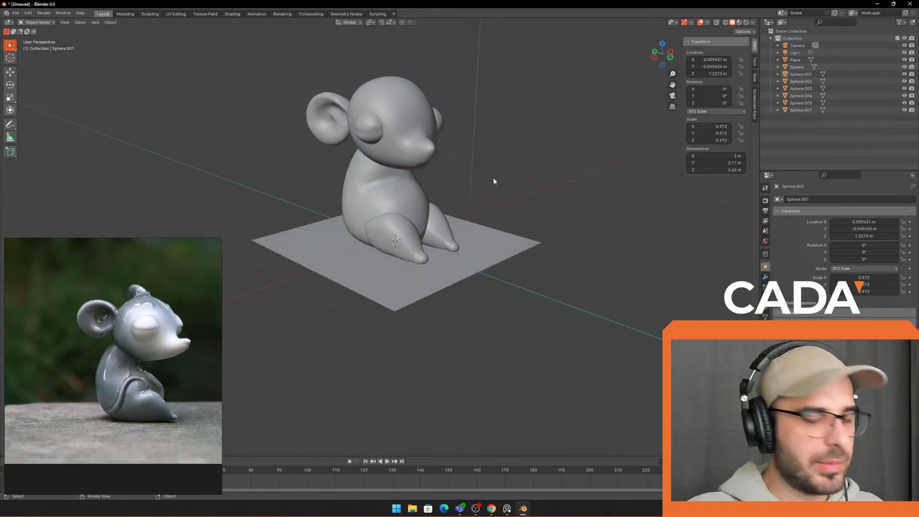
scroll(536, 148, down, 2)
middle_drag(536, 148, 545, 151)
key(a)
key(a)
scroll(435, 168, up, 1)
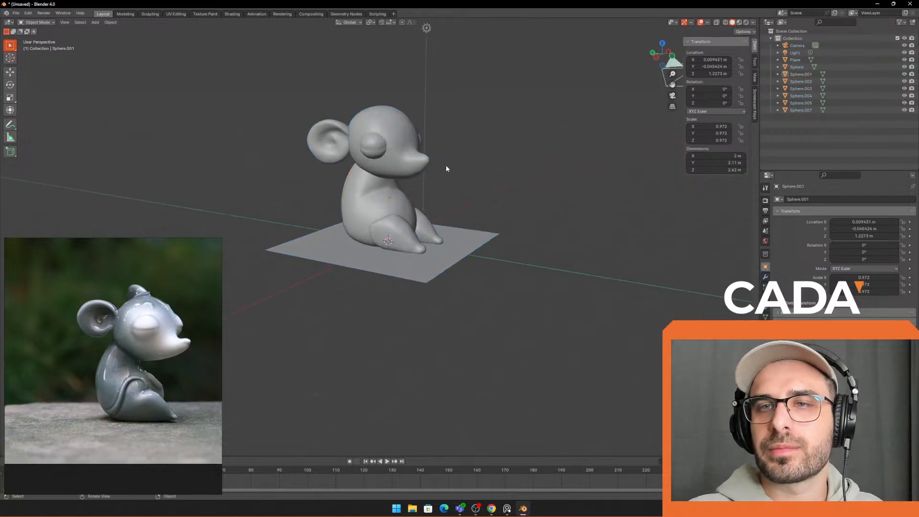
scroll(446, 168, up, 3)
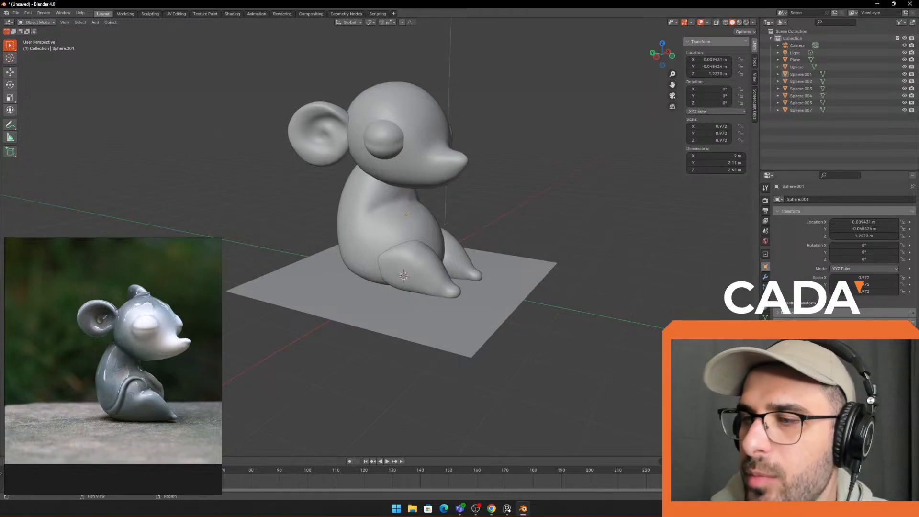
Step: Compare the figure with the reference photo and create a new material on the mouse's head
click(766, 327)
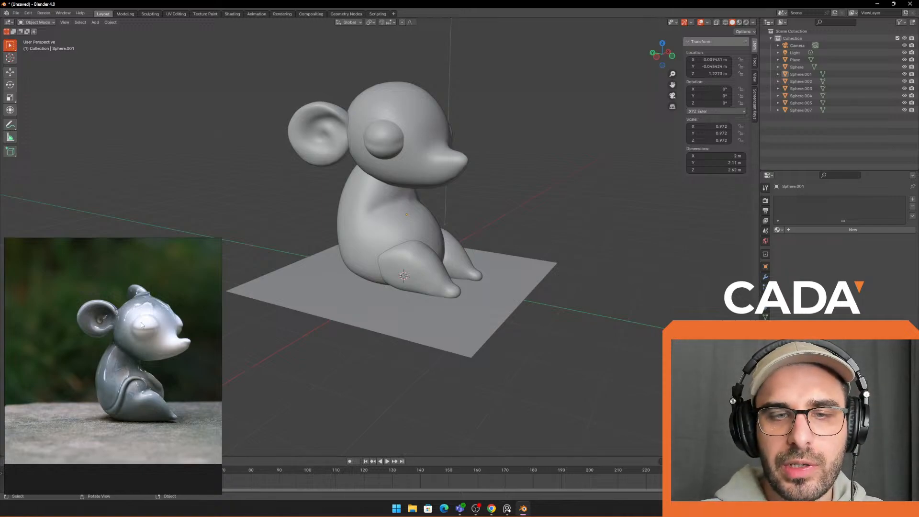
middle_drag(164, 336, 135, 322)
scroll(134, 322, up, 2)
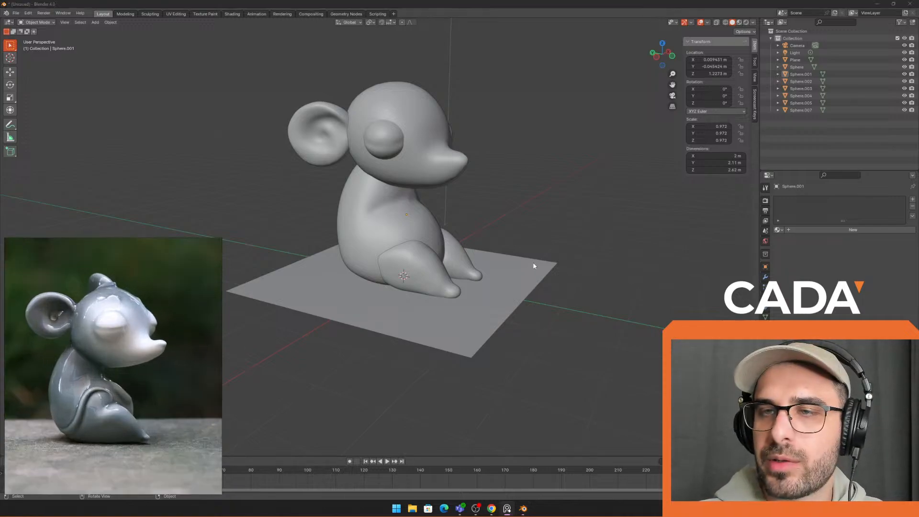
middle_drag(533, 265, 589, 254)
shift+middle_drag(570, 221, 588, 267)
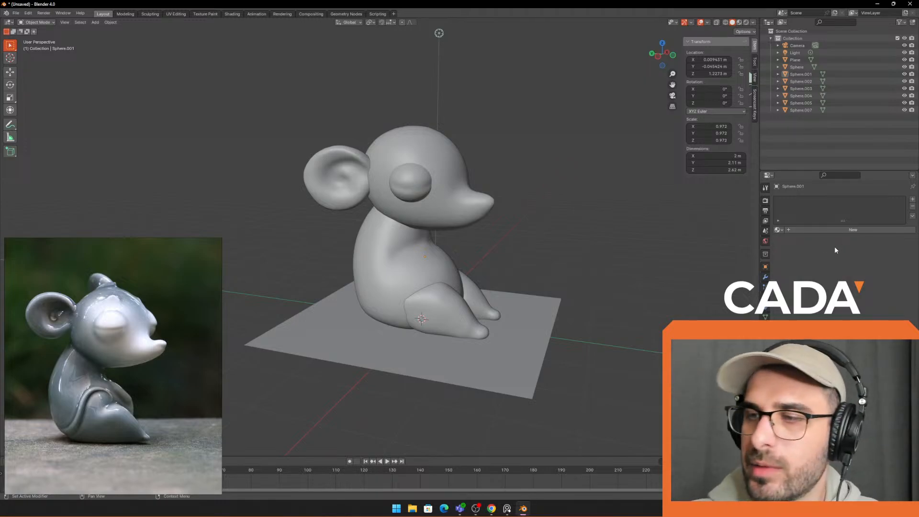
middle_drag(612, 218, 605, 236)
scroll(608, 232, up, 1)
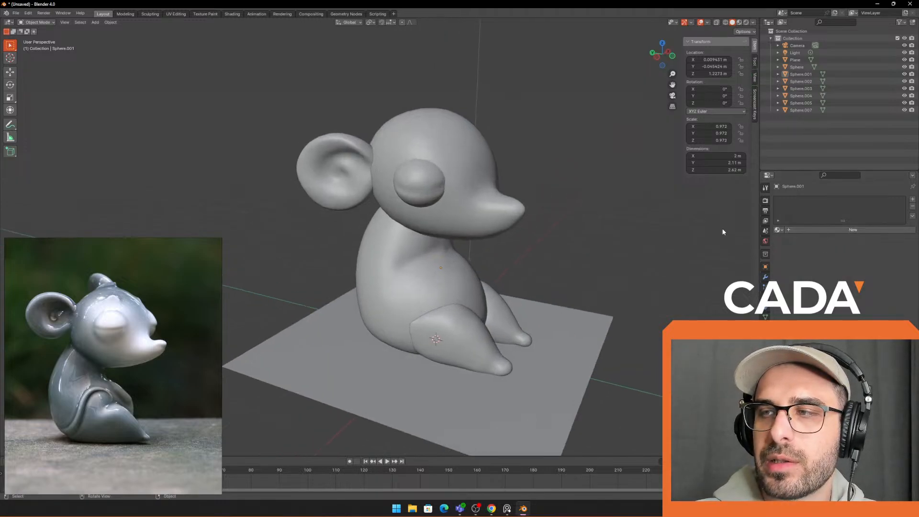
shift+middle_drag(648, 216, 641, 204)
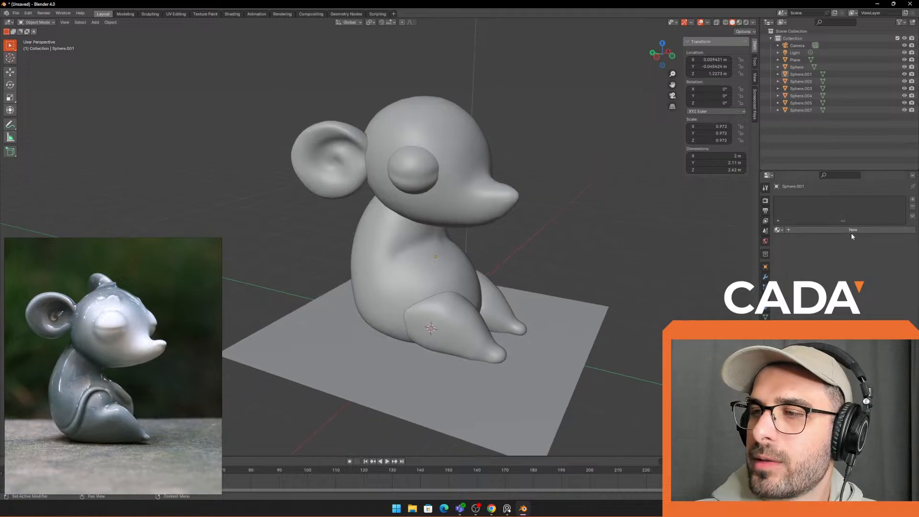
click(459, 151)
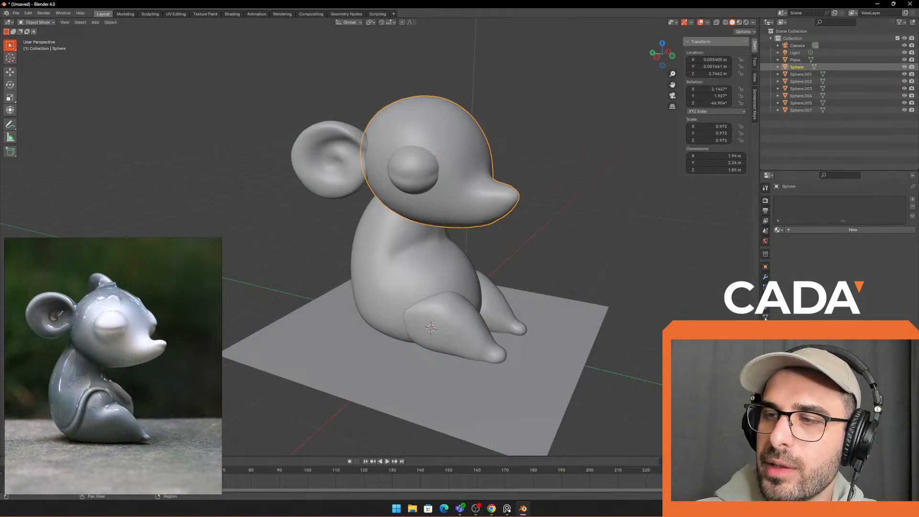
click(837, 231)
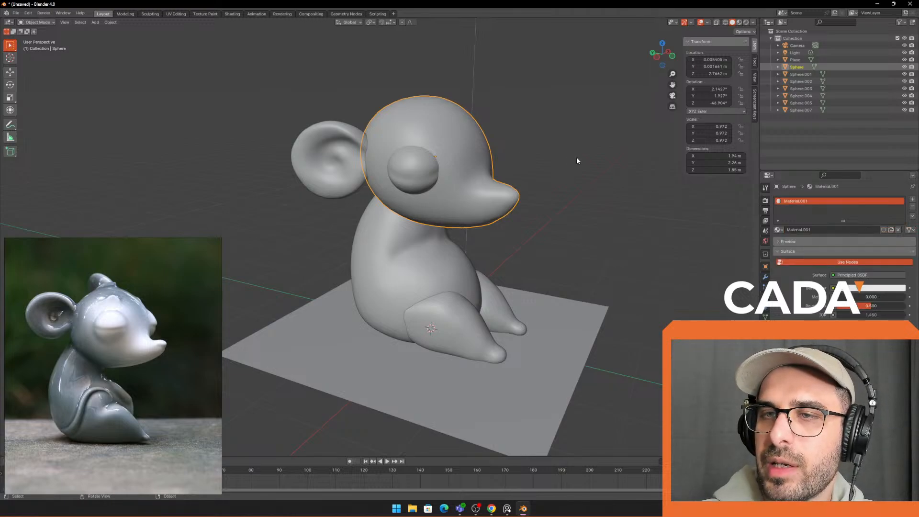
Step: Set the head material's base colour to a darker blue-grey and its roughness to about 0.904
middle_drag(576, 161, 608, 203)
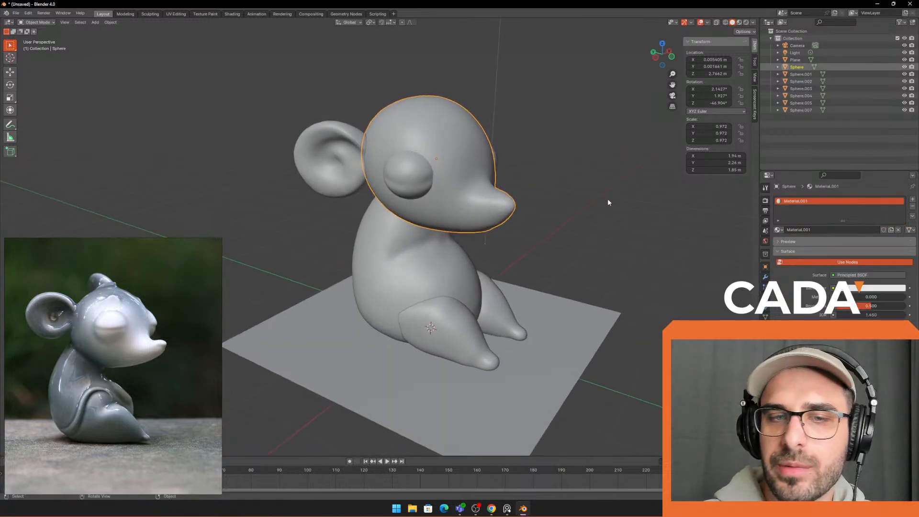
click(860, 288)
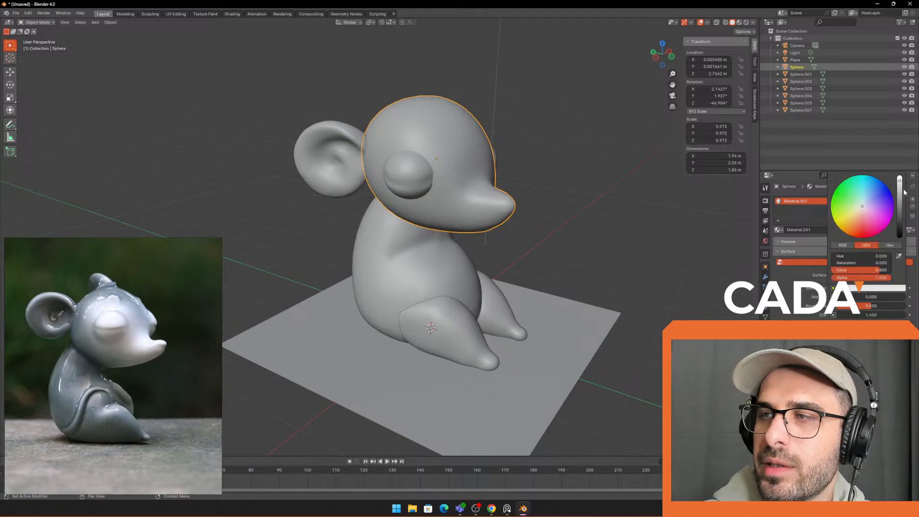
mouse_move(900, 193)
mouse_down()
mouse_move(899, 202)
mouse_move(867, 202)
mouse_move(900, 197)
mouse_up()
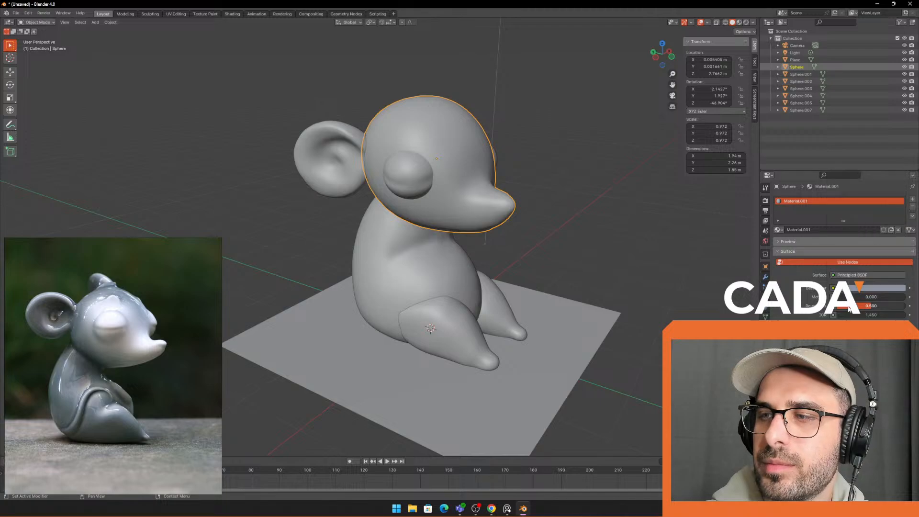
drag(899, 305, 900, 306)
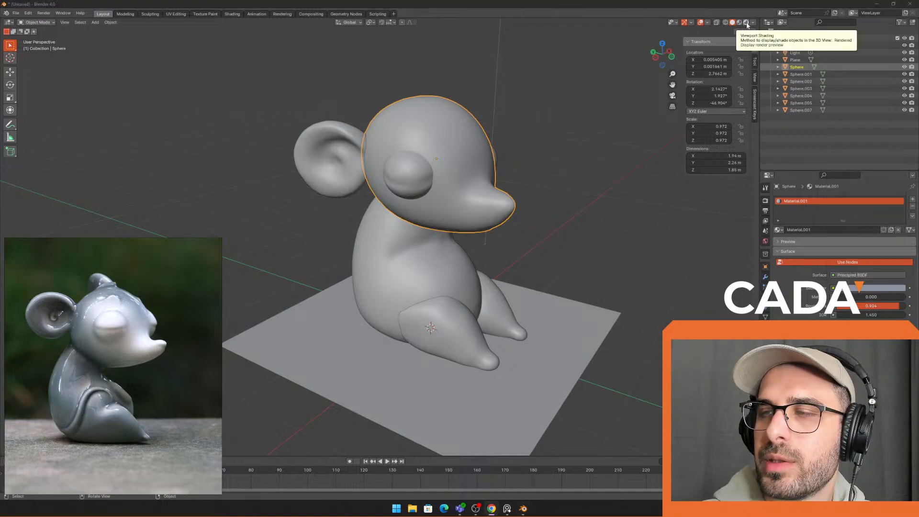
Step: Show the viewport in rendered shading and move the light to about X -3.66, Y -0.20, Z 6.43 m above the mouse
click(746, 22)
mouse_move(550, 120)
middle_down()
mouse_move(521, 138)
mouse_move(371, 143)
middle_up()
click(371, 143)
middle_drag(666, 260, 587, 150)
click(541, 45)
key(g)
click(332, 129)
middle_drag(332, 129, 650, 227)
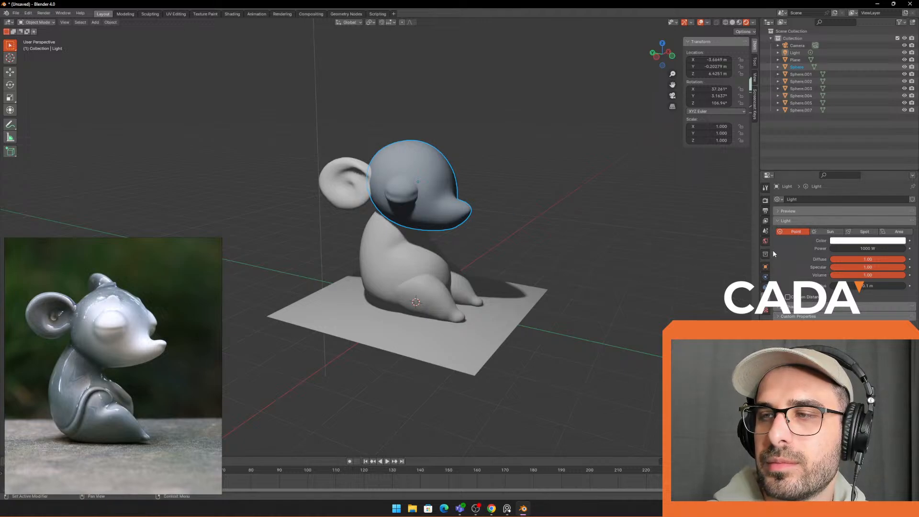
middle_drag(650, 221, 526, 162)
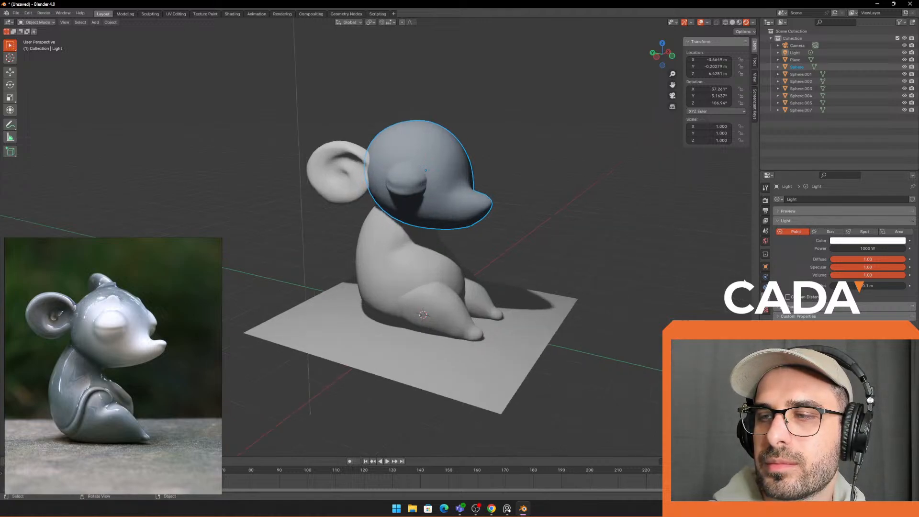
Step: Lower the roughness of the head's material to 0.225 and deselect the head
click(767, 201)
middle_drag(628, 188, 705, 226)
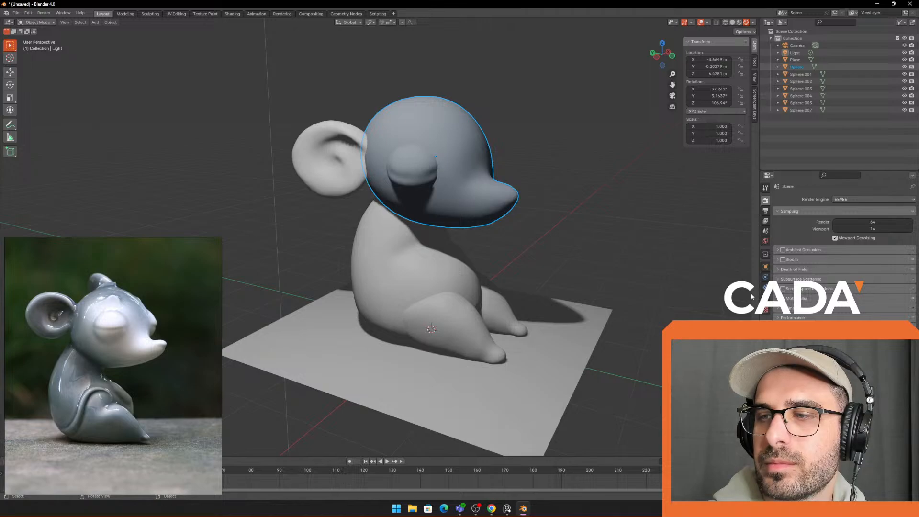
click(479, 148)
click(766, 316)
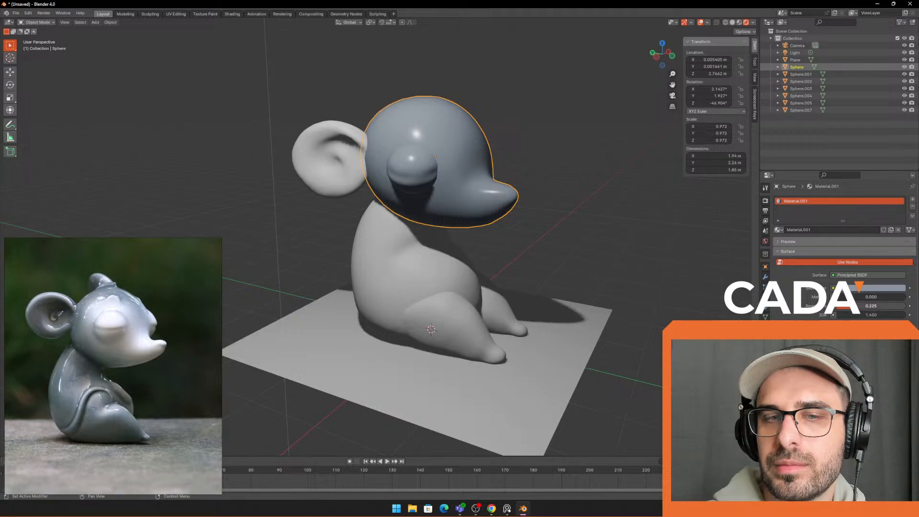
click(587, 215)
Step: Reposition the light to about X -1.83, Y 1.80, Z 5.17 m above the figure
scroll(587, 216, down, 2)
middle_drag(587, 215, 626, 222)
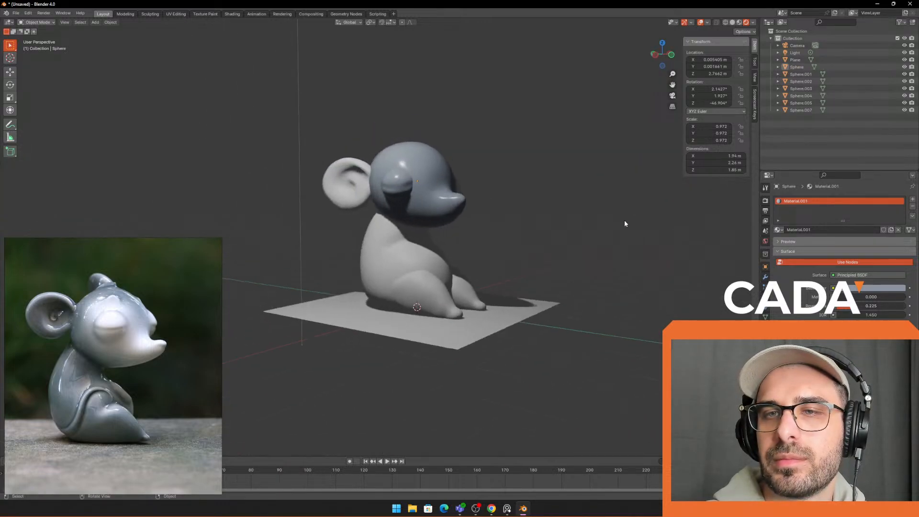
scroll(625, 223, down, 3)
click(353, 90)
middle_drag(344, 90, 441, 200)
key(g)
click(469, 193)
scroll(441, 199, up, 1)
scroll(441, 200, down, 1)
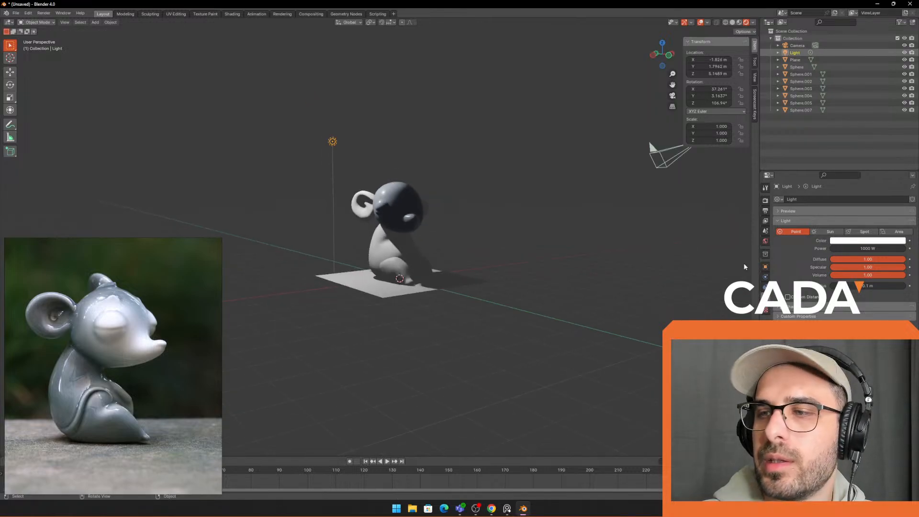
Step: Switch the viewport to material preview shading and check how the head's material looks beside the uncoloured parts
click(766, 201)
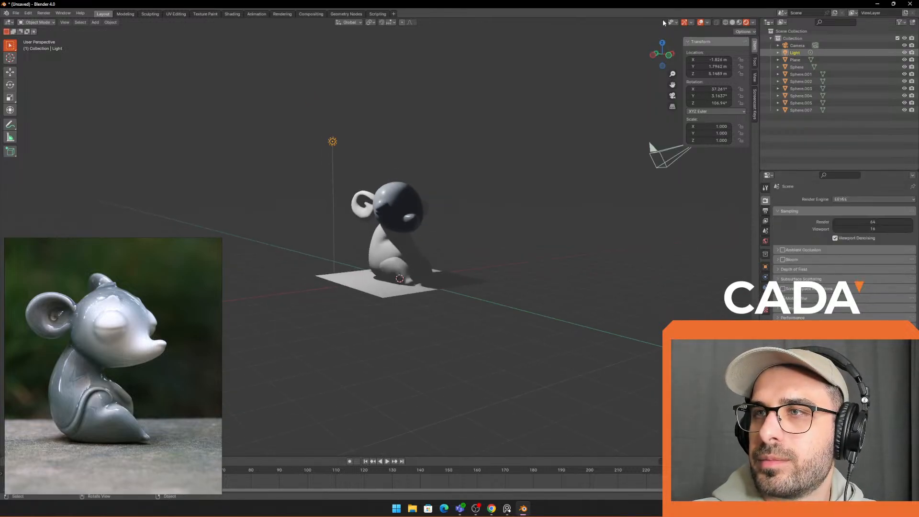
click(738, 22)
middle_drag(530, 131, 582, 166)
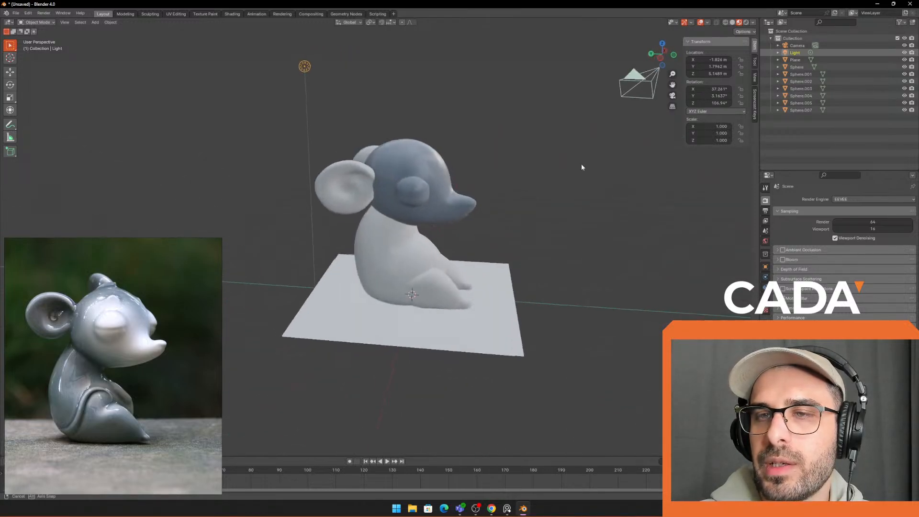
scroll(581, 166, down, 1)
click(294, 209)
scroll(394, 174, up, 2)
drag(394, 173, 411, 201)
middle_drag(416, 230, 429, 267)
drag(429, 265, 421, 298)
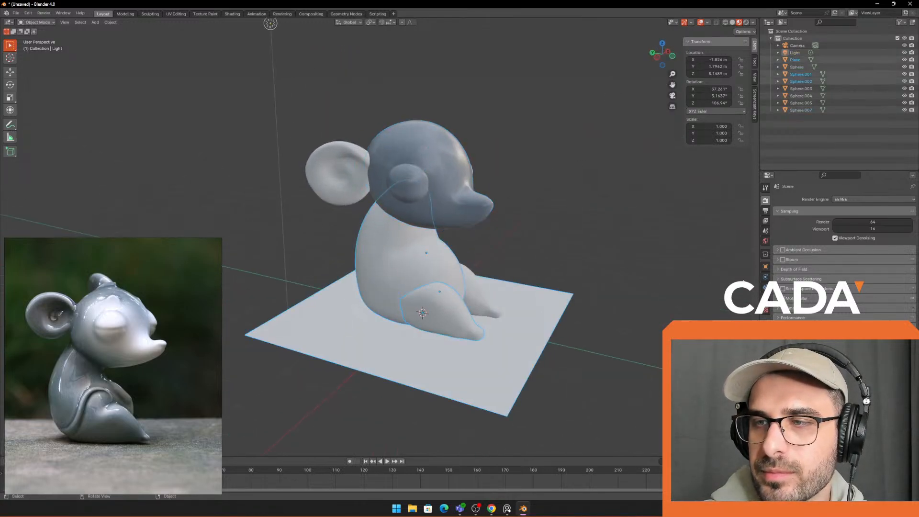
Step: Rename the head's material "mouse mat"
click(445, 171)
click(765, 327)
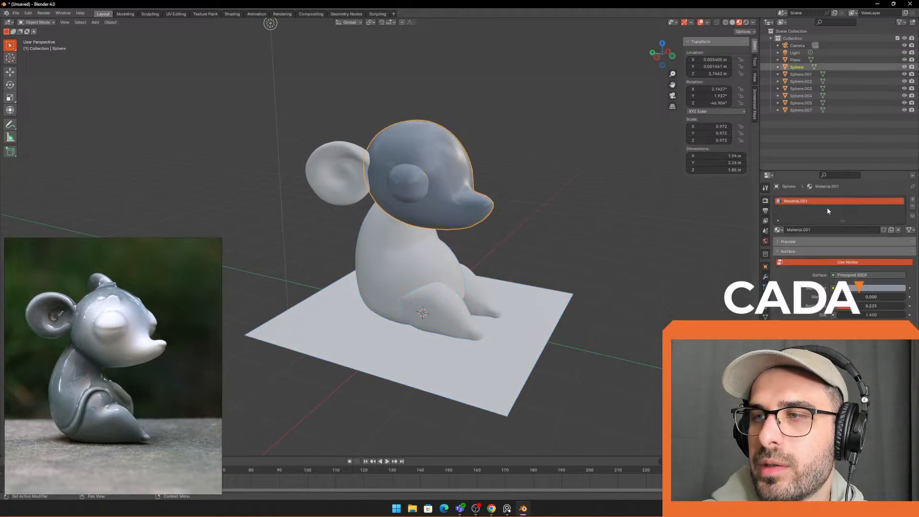
text(m)
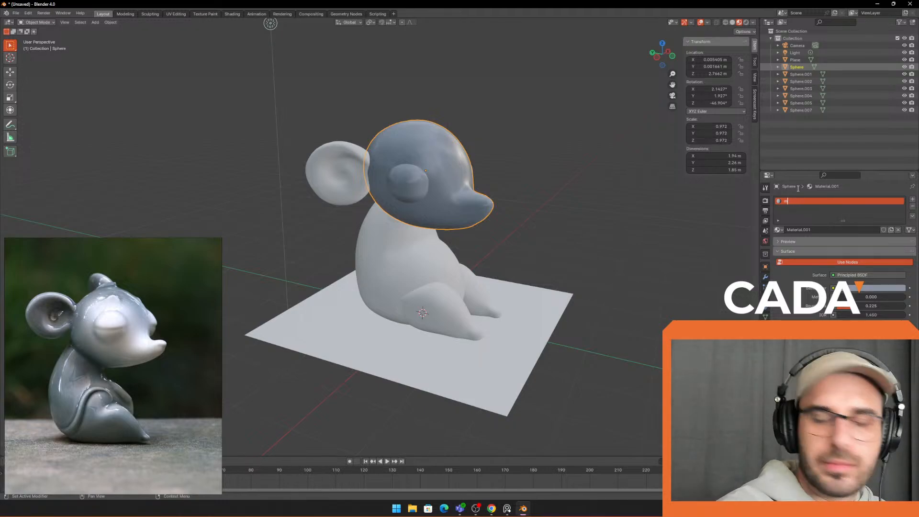
text(oseouse mat)
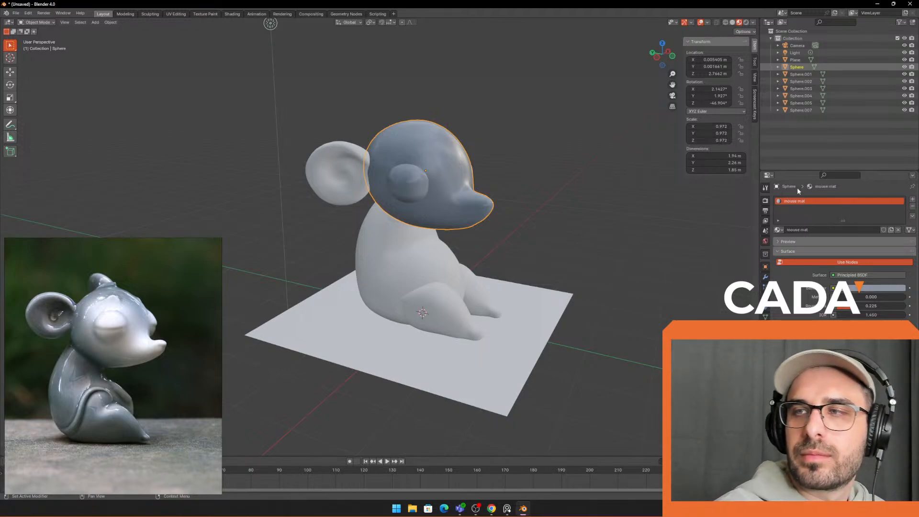
Step: Assign the existing mouse mat material to the ear nearest the view and to the body
click(371, 184)
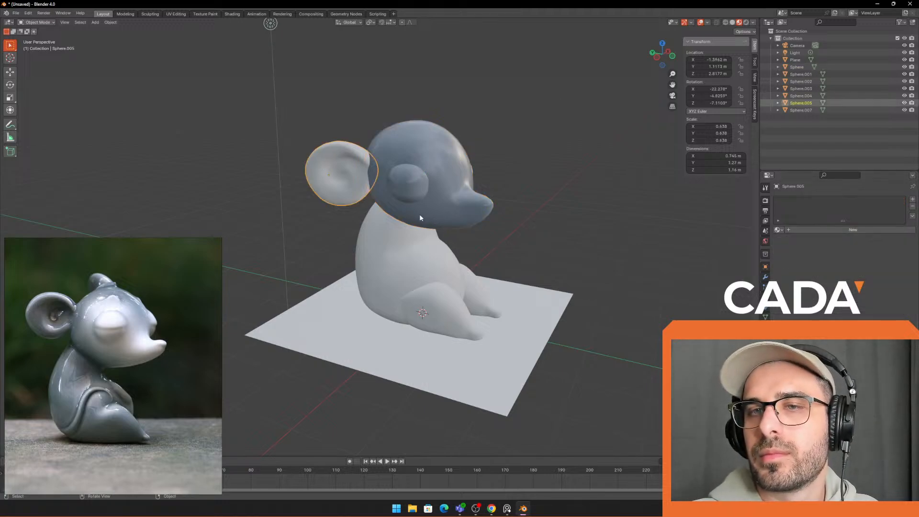
click(778, 229)
click(814, 246)
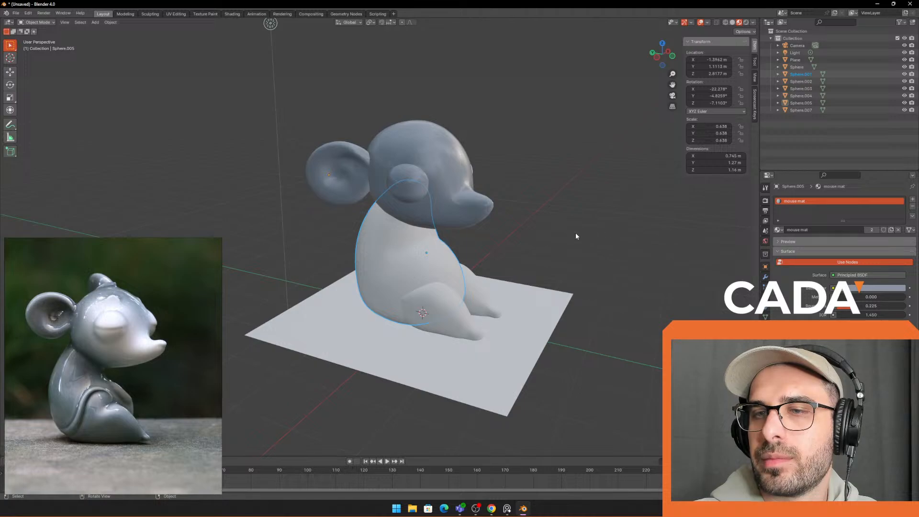
middle_drag(575, 236, 562, 221)
click(403, 255)
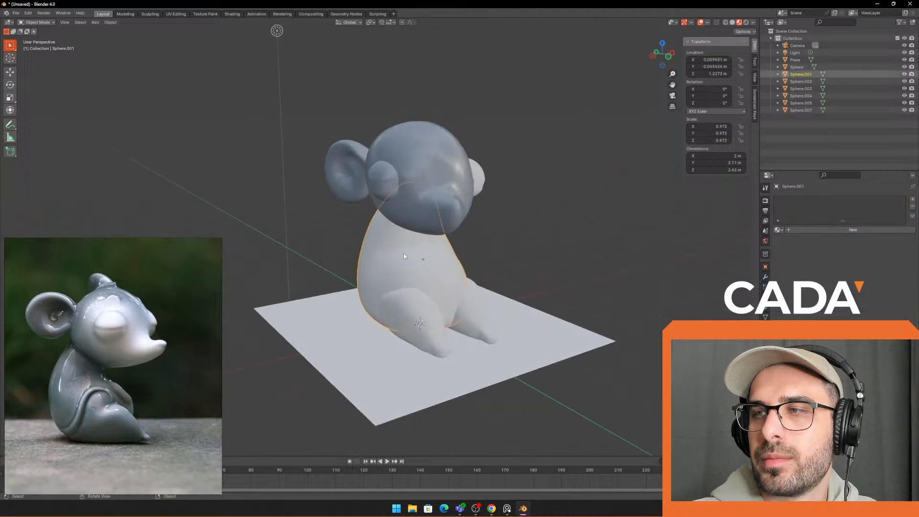
click(778, 230)
click(814, 247)
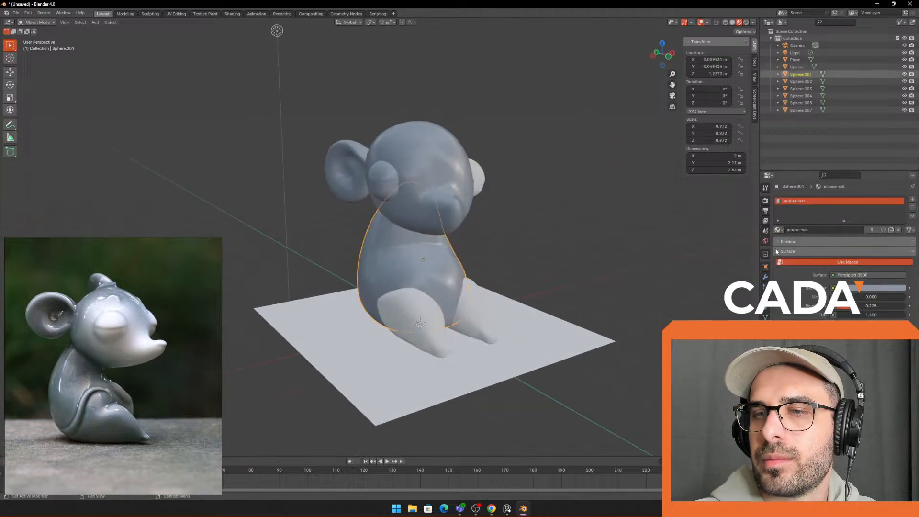
Step: Assign the mouse mat material to both legs
click(493, 283)
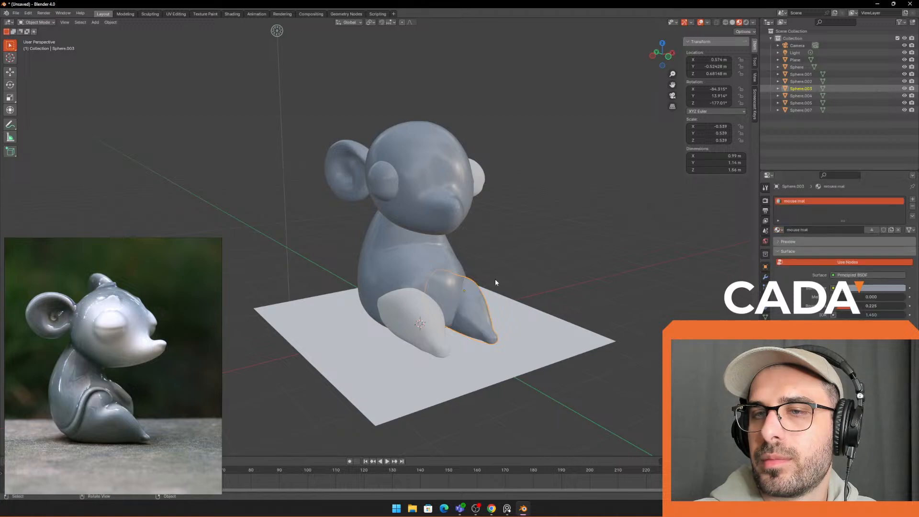
click(418, 312)
middle_drag(418, 312, 579, 291)
click(778, 230)
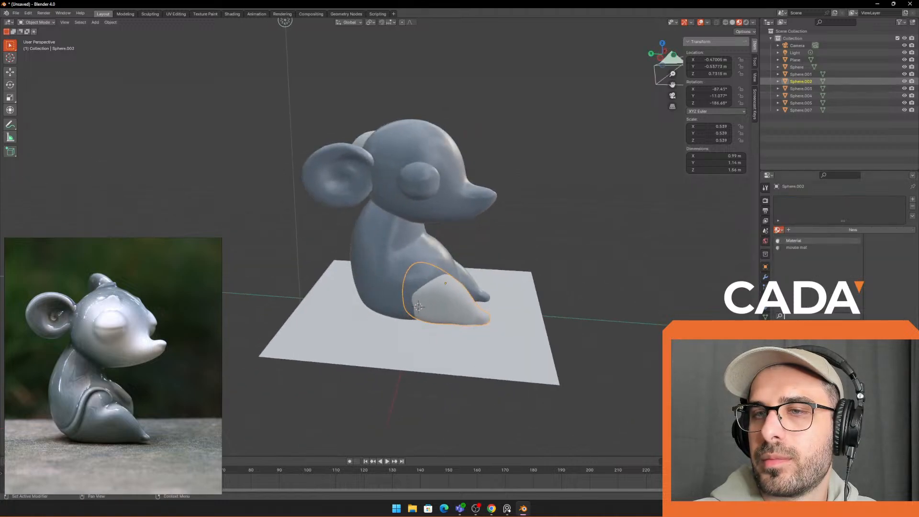
click(814, 245)
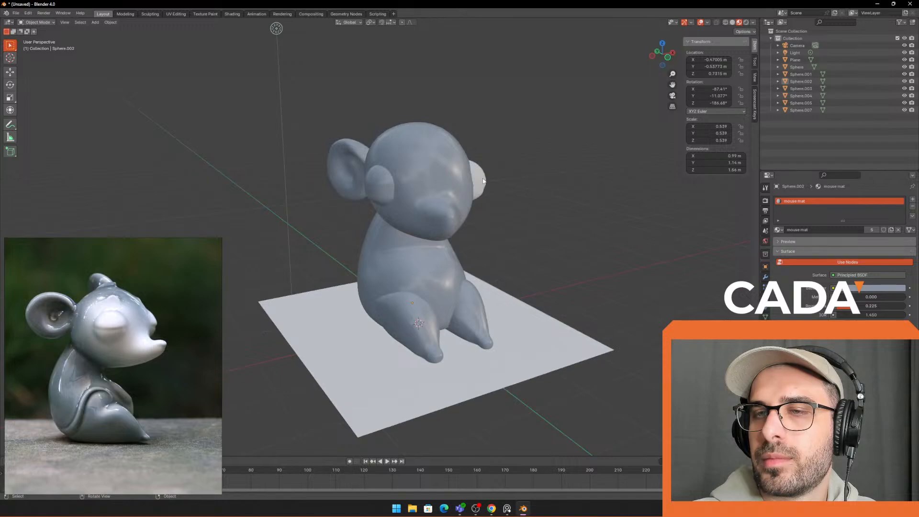
Step: Assign the mouse mat material to the uncoloured eye and ear on the far side of the head
middle_drag(483, 182, 417, 207)
click(432, 231)
click(778, 230)
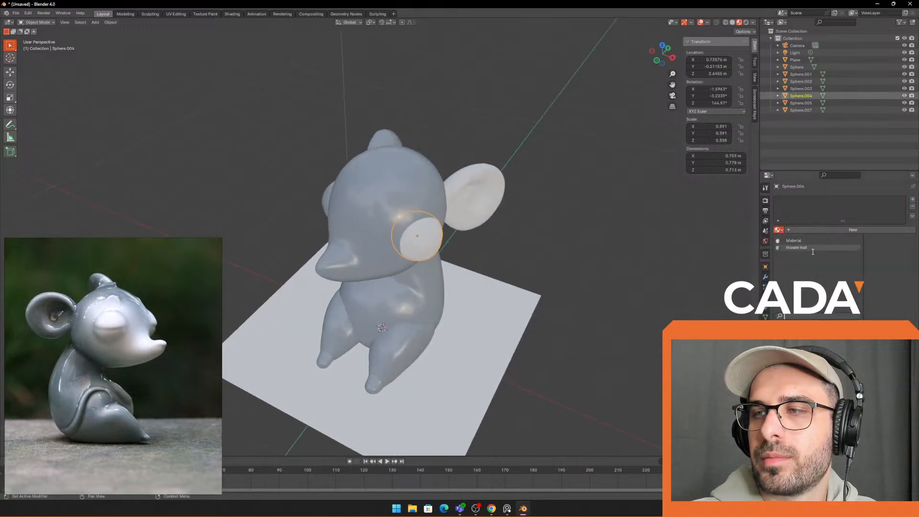
click(797, 248)
click(494, 197)
click(778, 230)
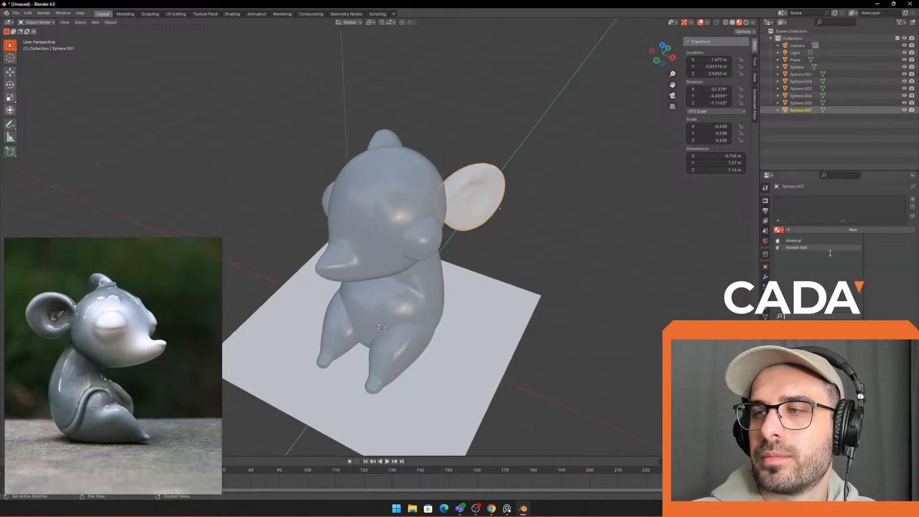
click(821, 249)
Step: Check the fully coloured figure against the reference, return the viewport to solid shading and deselect everything
click(616, 211)
middle_drag(616, 211, 743, 213)
scroll(536, 206, down, 1)
middle_drag(536, 206, 563, 186)
scroll(507, 201, up, 2)
scroll(547, 183, up, 1)
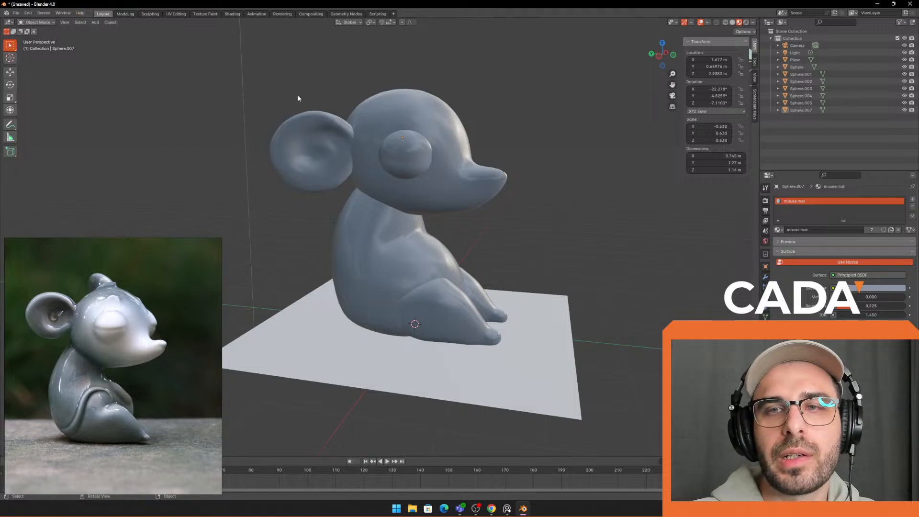
shift+middle_drag(547, 246, 548, 223)
drag(549, 224, 451, 261)
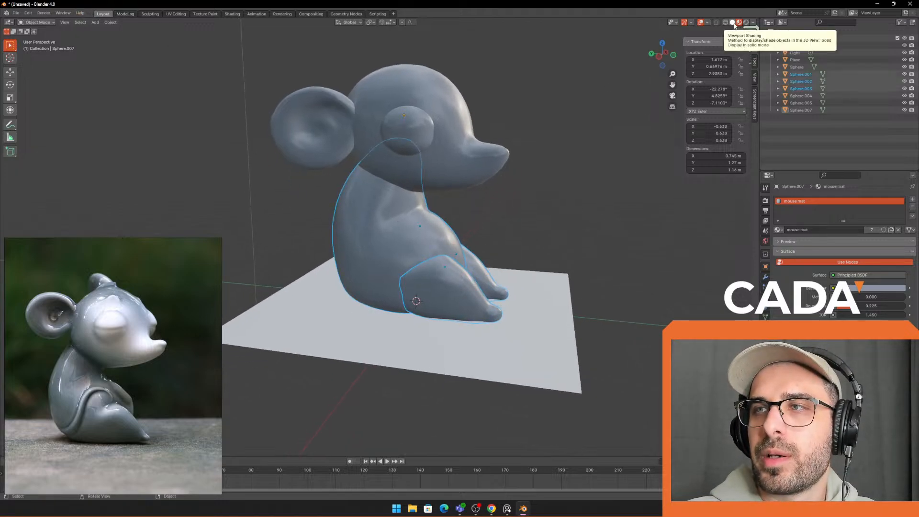
click(732, 22)
mouse_move(623, 165)
middle_down()
mouse_move(581, 223)
mouse_move(577, 185)
middle_up()
click(582, 220)
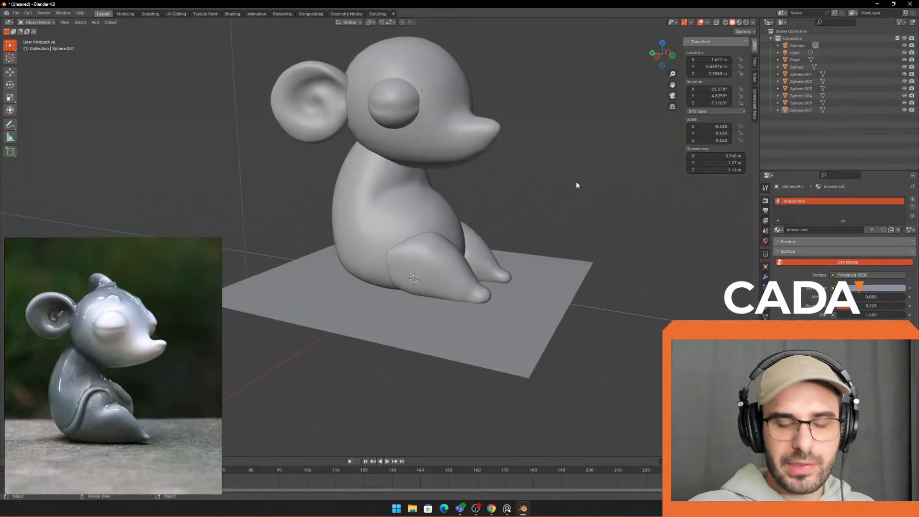
Step: Select the mouse's body and switch to the Sculpting workspace with the Draw brush active
click(435, 193)
scroll(490, 158, up, 2)
key(Tab)
key(Tab)
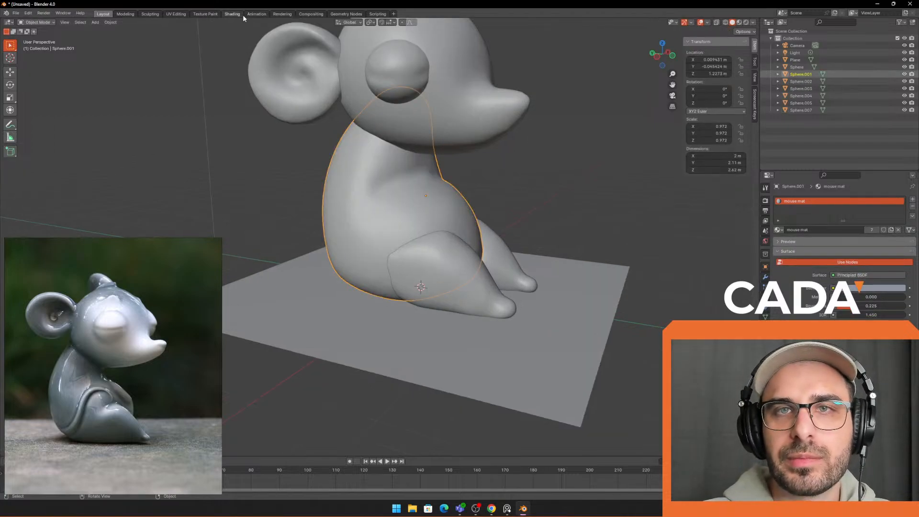
click(150, 14)
scroll(375, 125, up, 3)
mouse_move(320, 187)
middle_down()
mouse_move(354, 178)
mouse_move(363, 141)
mouse_move(450, 216)
middle_up()
key(x)
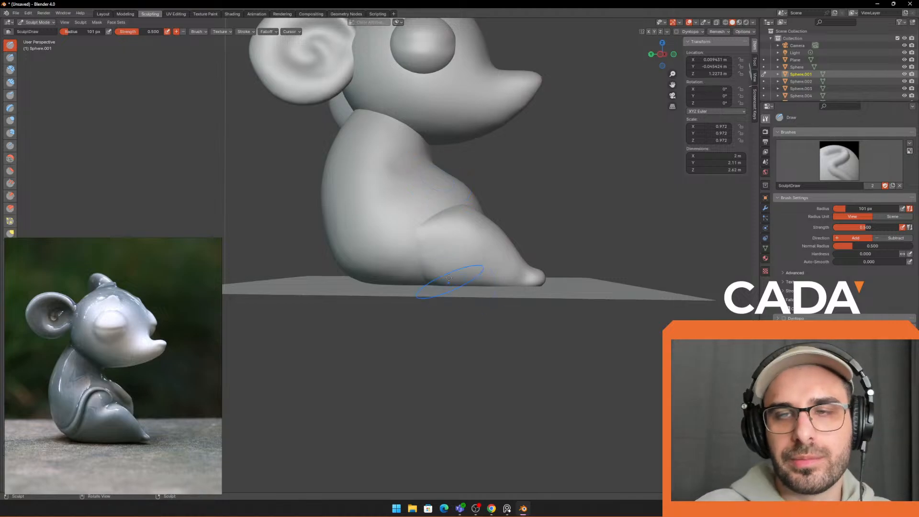
Step: Try raising a ridge from the rear base up across the body's side with the Draw brush at a 42 px radius
key(f)
click(433, 253)
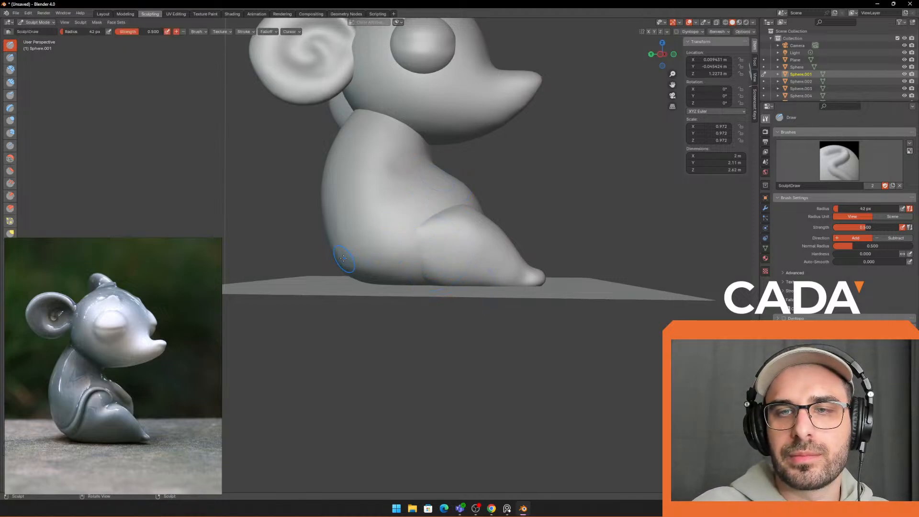
drag(343, 258, 427, 191)
scroll(537, 203, down, 2)
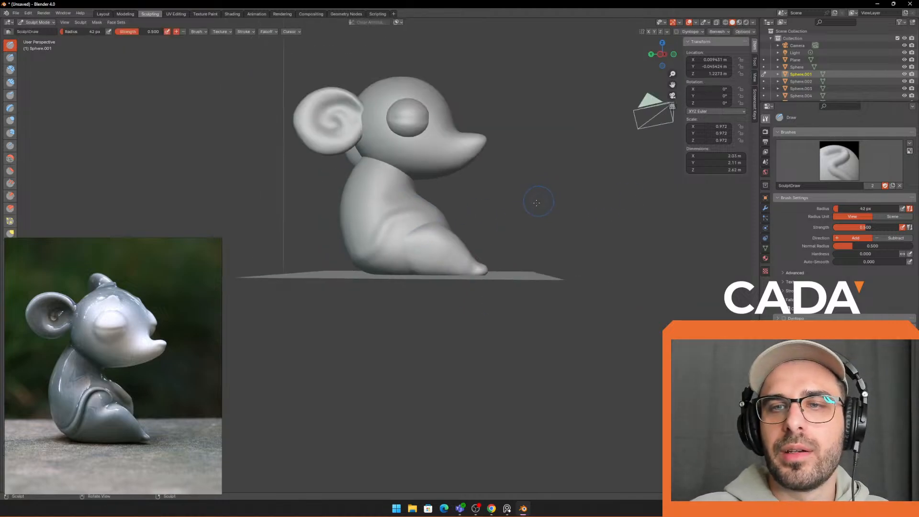
mouse_move(537, 203)
middle_down()
mouse_move(482, 229)
mouse_move(519, 207)
middle_up()
key(ctrl+z)
scroll(622, 162, up, 1)
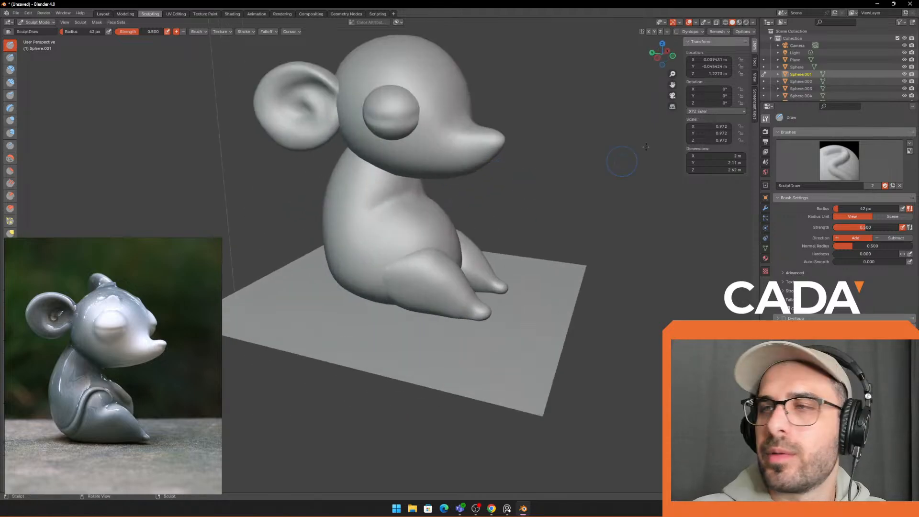
Step: Remesh the body with a voxel size of 0.03 m
click(717, 31)
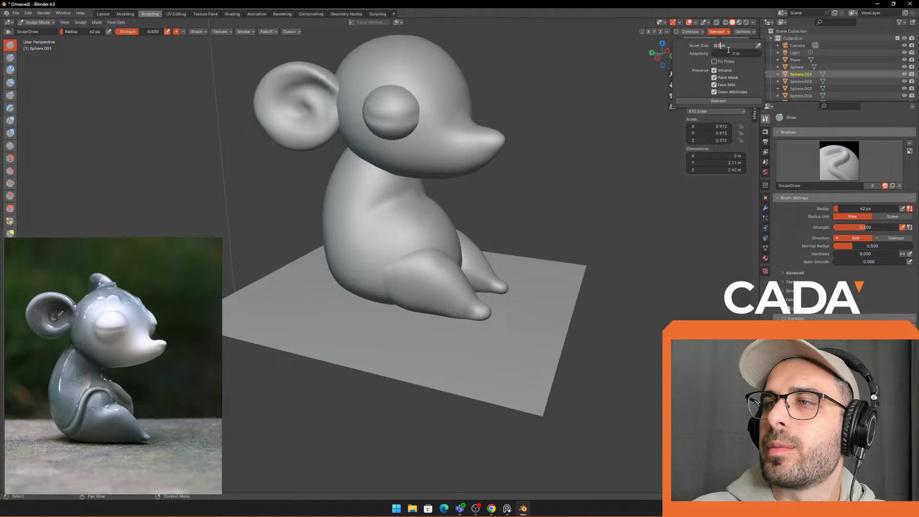
key(Return)
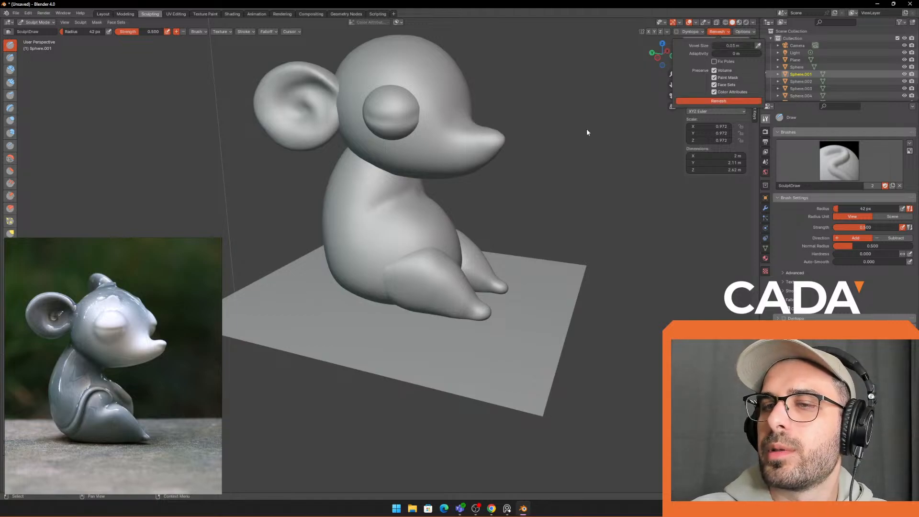
scroll(406, 215, down, 3)
key(f)
click(413, 241)
scroll(421, 226, up, 4)
middle_drag(479, 206, 360, 191)
middle_drag(342, 225, 308, 236)
scroll(437, 235, down, 3)
key(f)
click(485, 258)
scroll(455, 280, up, 5)
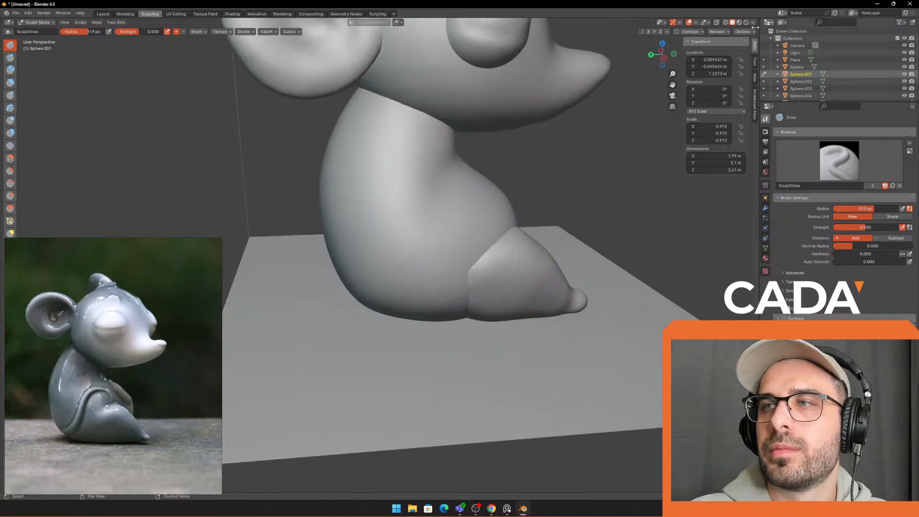
Step: Remesh the body more finely with a voxel size of 0.01 m
click(719, 31)
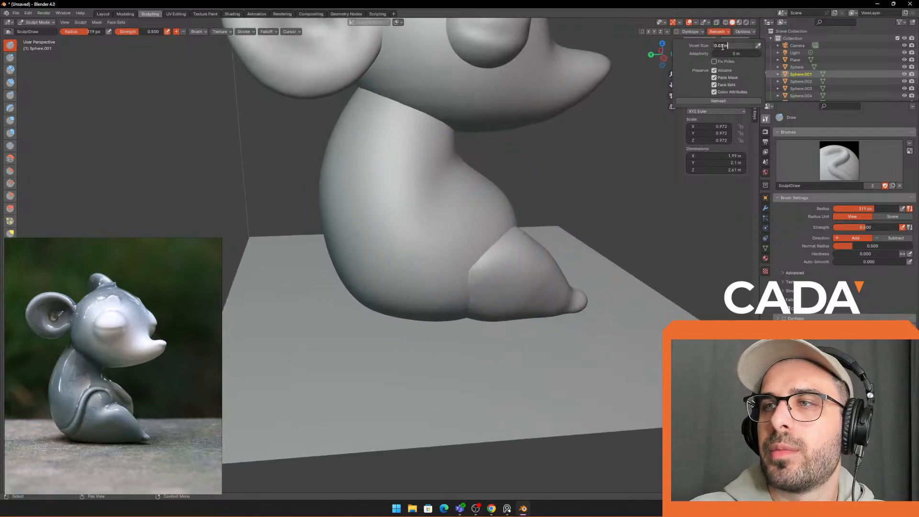
click(730, 100)
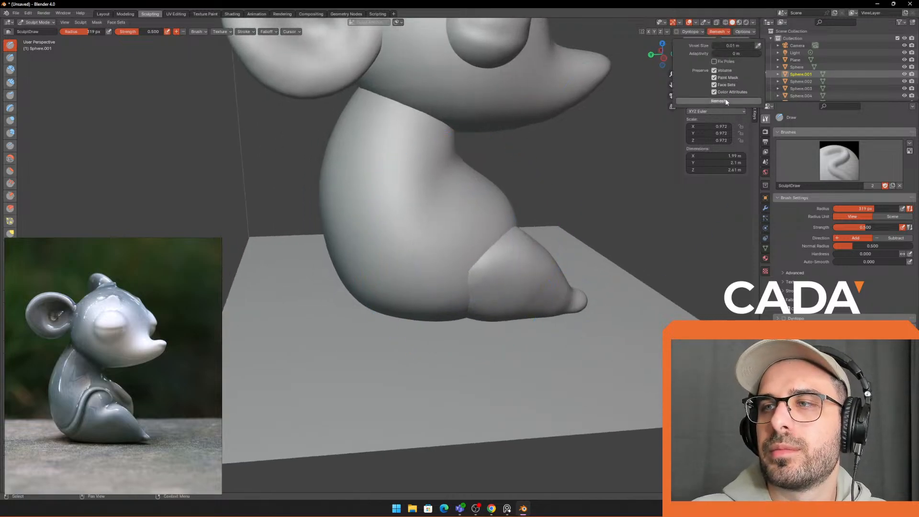
click(716, 32)
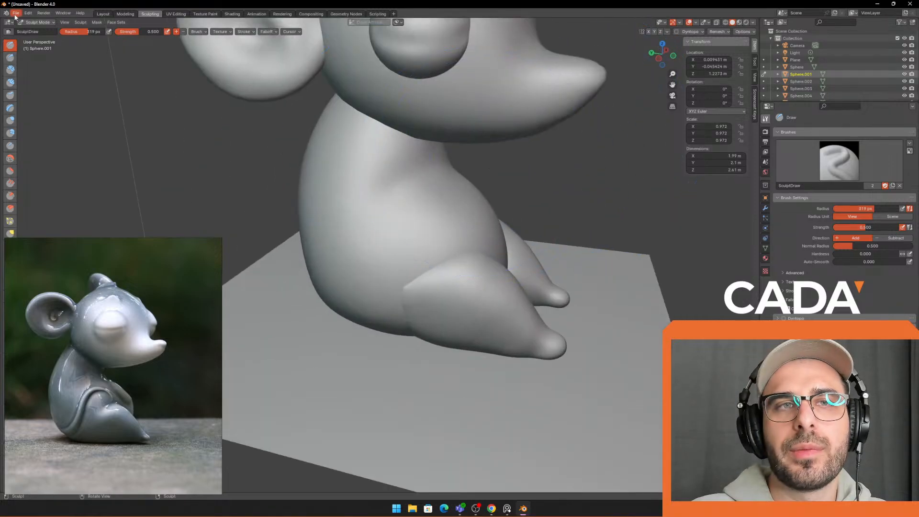
Step: Save the scene as blendersculpt2.blend
click(16, 13)
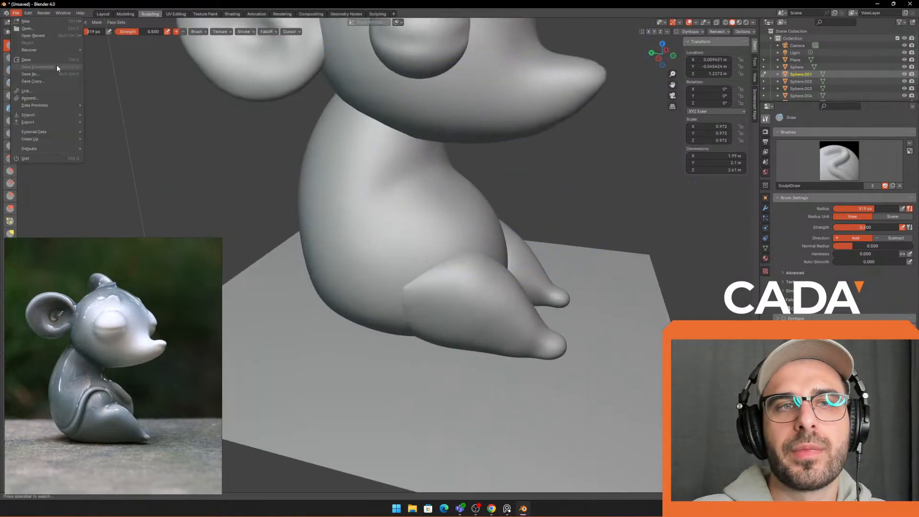
click(30, 74)
drag(450, 133, 235, 113)
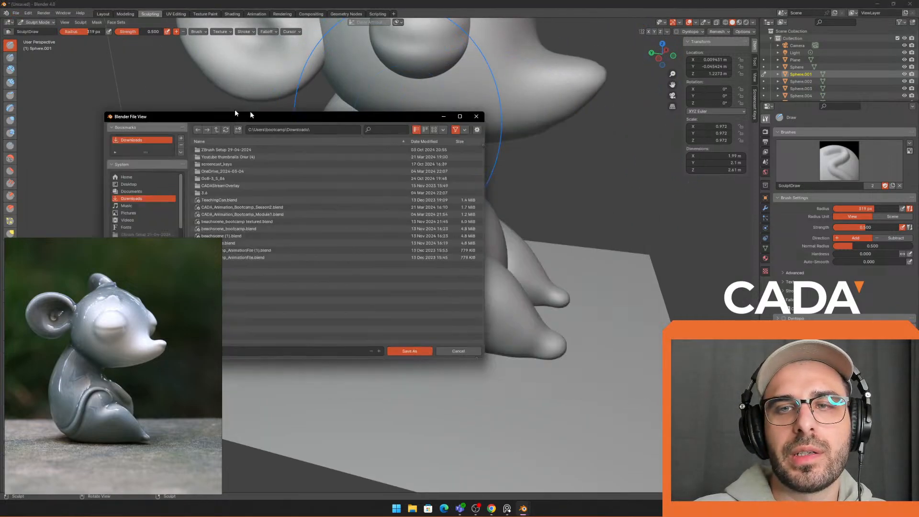
key(Escape)
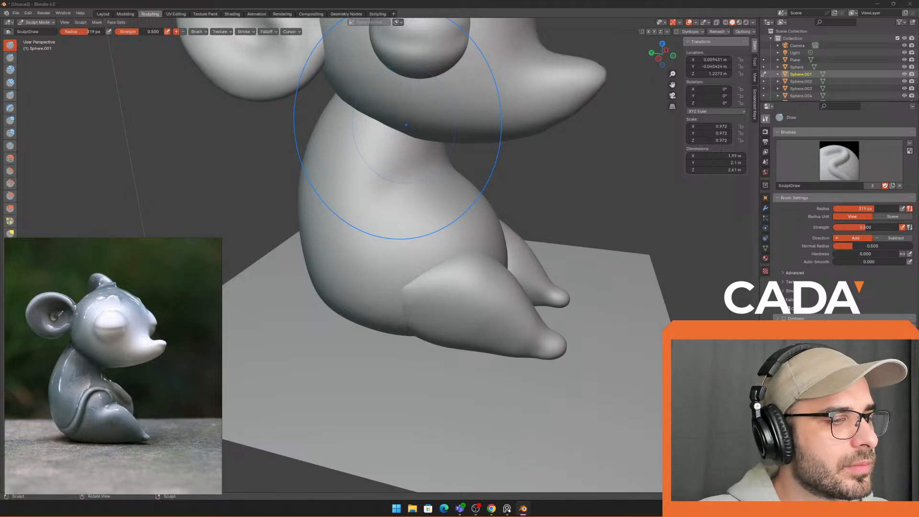
key(ctrl+s)
Step: Carve a crease across the chest above the belly with the subtracting Draw Sharp brush, narrowing its radius to 160 px
mouse_move(422, 172)
middle_down()
mouse_move(448, 181)
mouse_move(417, 185)
middle_up()
scroll(416, 184, up, 1)
click(10, 58)
middle_drag(306, 119, 275, 131)
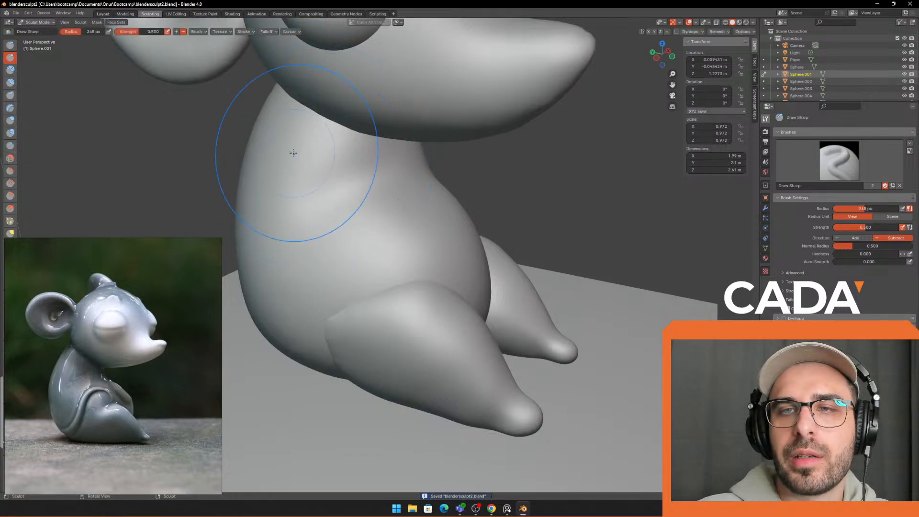
drag(307, 195, 397, 168)
middle_drag(482, 174, 445, 178)
key(f)
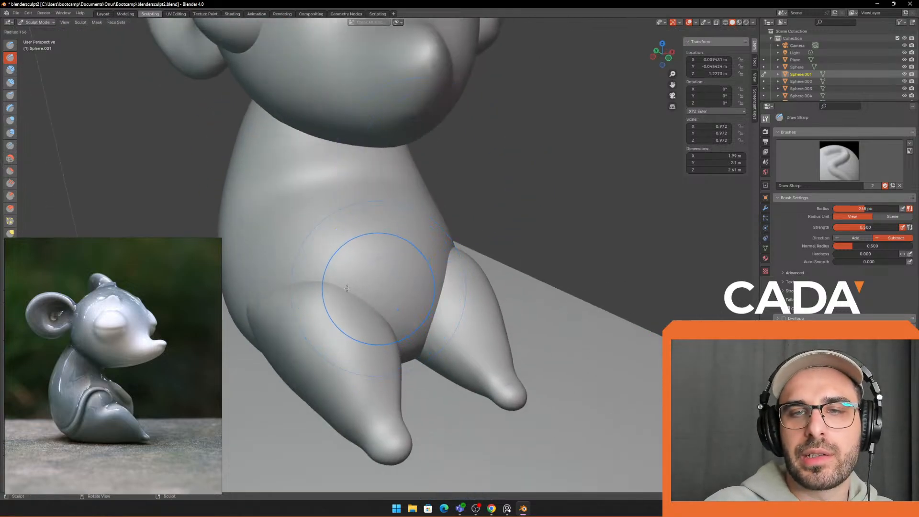
click(347, 289)
mouse_move(288, 194)
mouse_down()
mouse_move(373, 170)
mouse_move(562, 144)
mouse_up()
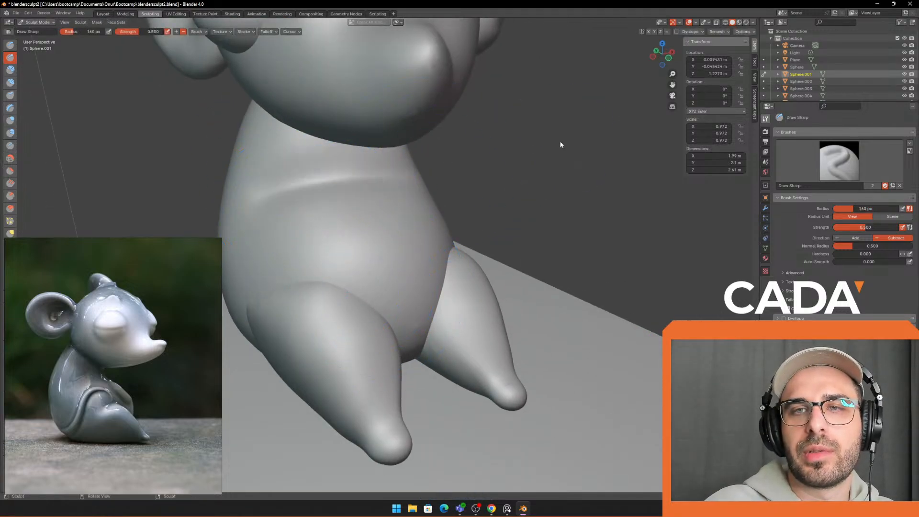
Step: Extend the Draw Sharp crease around the opposite flank of the body at a 160 px radius
middle_drag(561, 145, 298, 185)
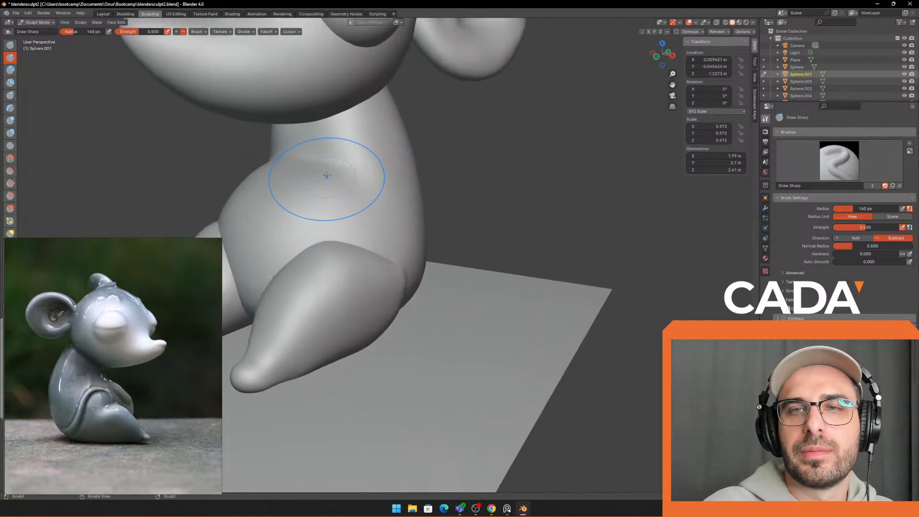
drag(381, 175, 379, 204)
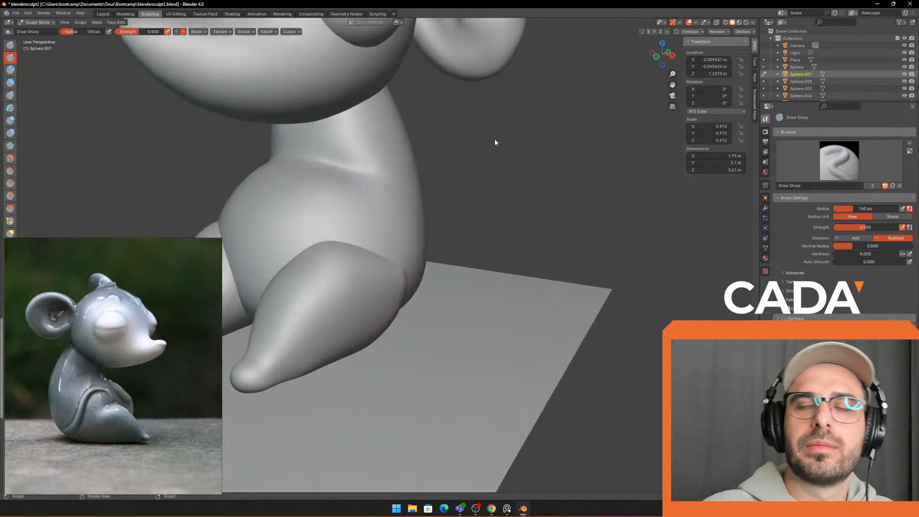
mouse_move(495, 143)
middle_down()
mouse_move(546, 164)
mouse_move(575, 151)
middle_up()
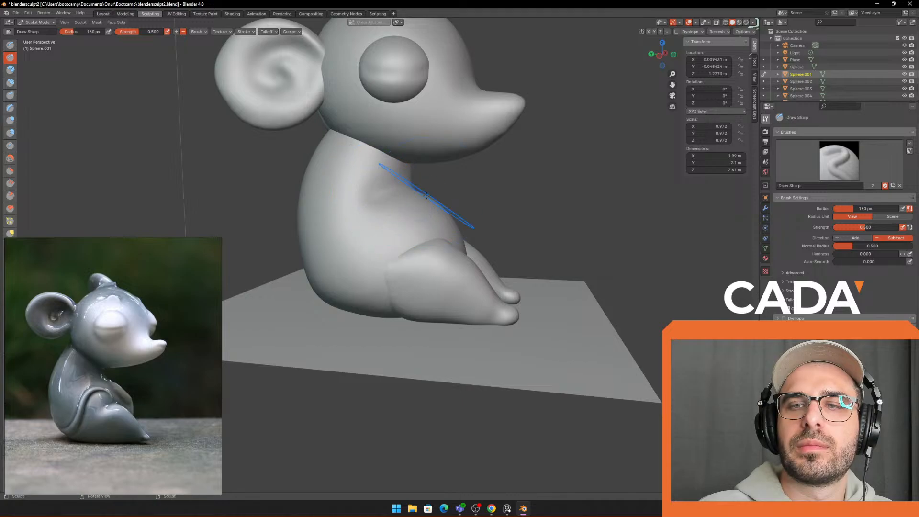
middle_drag(426, 197, 439, 196)
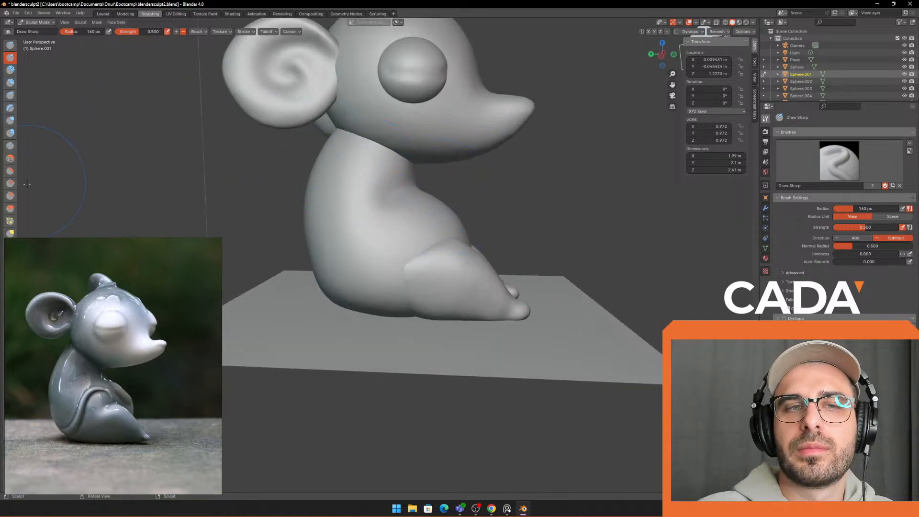
Step: Pull the belly slightly forward in profile with the Grab brush
click(10, 233)
key(f)
click(554, 208)
mouse_move(444, 209)
mouse_down()
mouse_move(438, 195)
mouse_move(461, 205)
mouse_up()
key(f)
click(520, 196)
Step: Reshape the upper belly from the front with the Grab brush at a 181 px radius, then reduce the brush radius to 92 px
scroll(461, 205, down, 3)
mouse_move(467, 205)
middle_down()
mouse_move(438, 222)
mouse_move(351, 211)
mouse_move(385, 214)
mouse_move(368, 204)
middle_up()
key(f)
click(339, 211)
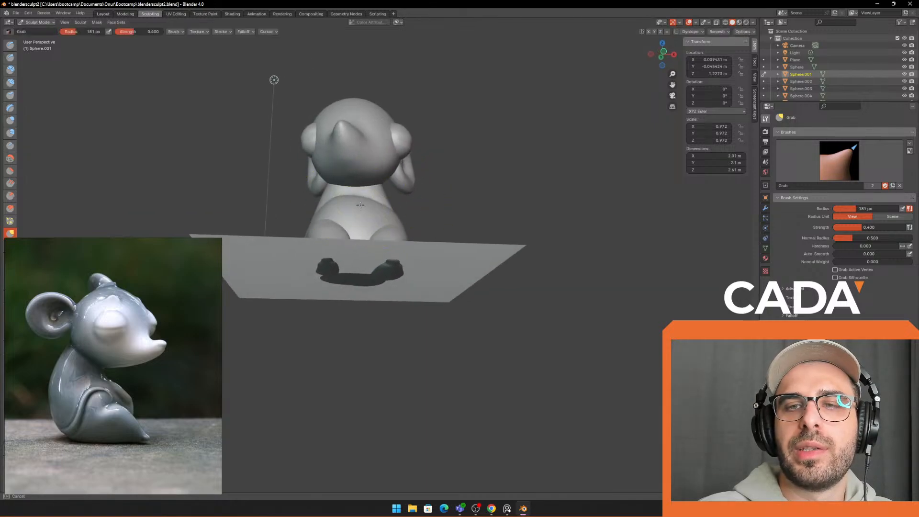
mouse_move(349, 202)
mouse_down()
mouse_move(320, 216)
mouse_move(374, 205)
mouse_up()
mouse_move(373, 205)
middle_down()
mouse_move(436, 223)
mouse_move(373, 230)
mouse_move(461, 238)
mouse_move(452, 242)
middle_up()
key(f)
click(436, 225)
scroll(441, 238, up, 6)
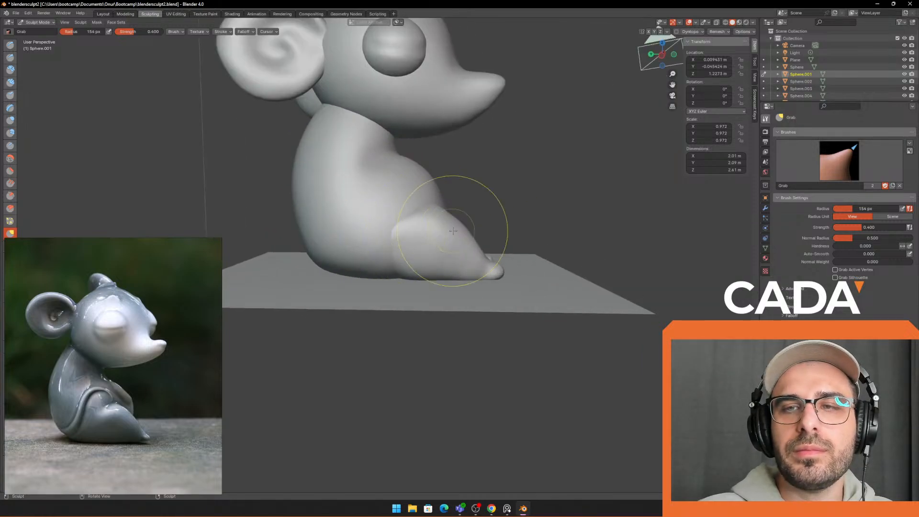
key(f)
click(340, 232)
middle_drag(340, 232, 364, 231)
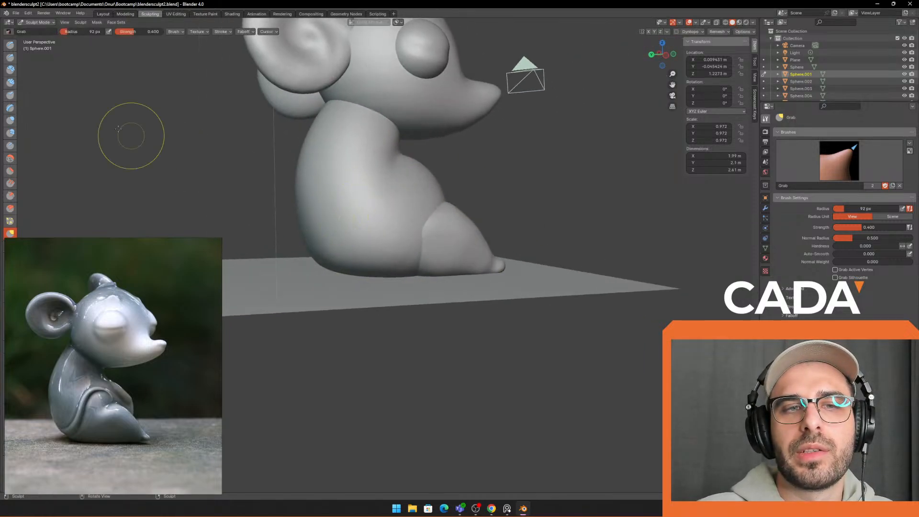
Step: Try raising a curved ridge along the lower side of the body with the Draw brush at 25 px and 52 px radii
click(10, 44)
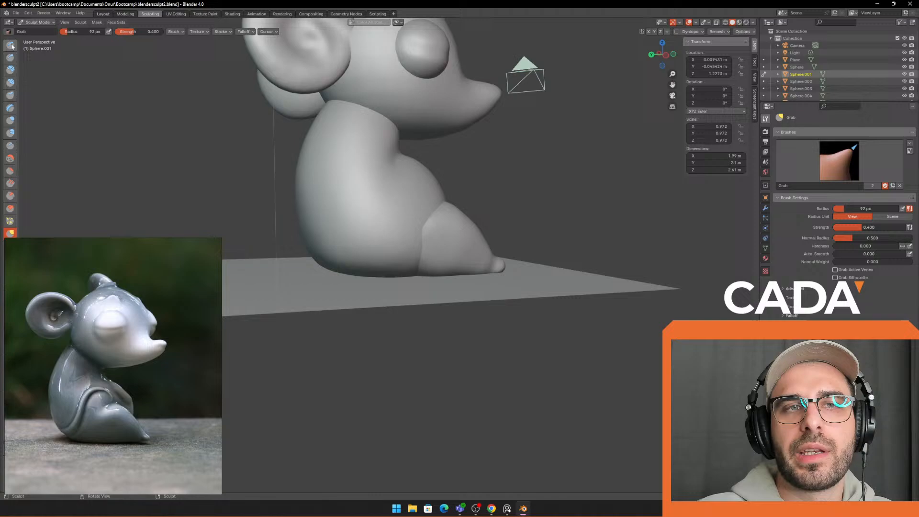
key(ctrl+z)
key(f)
click(381, 252)
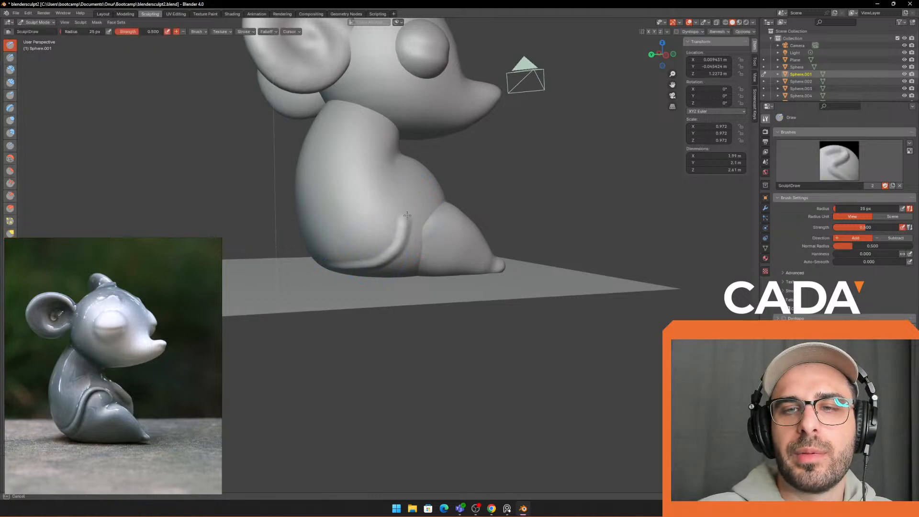
key(f)
click(341, 244)
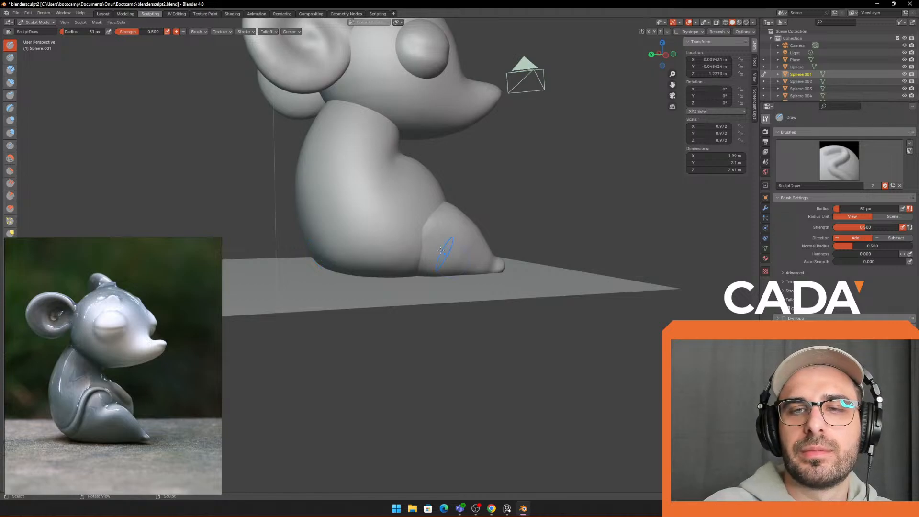
key(f)
click(382, 230)
Step: Try the ridge from the rear base up to the belly with a 39 px Draw brush, then undo it
key(f)
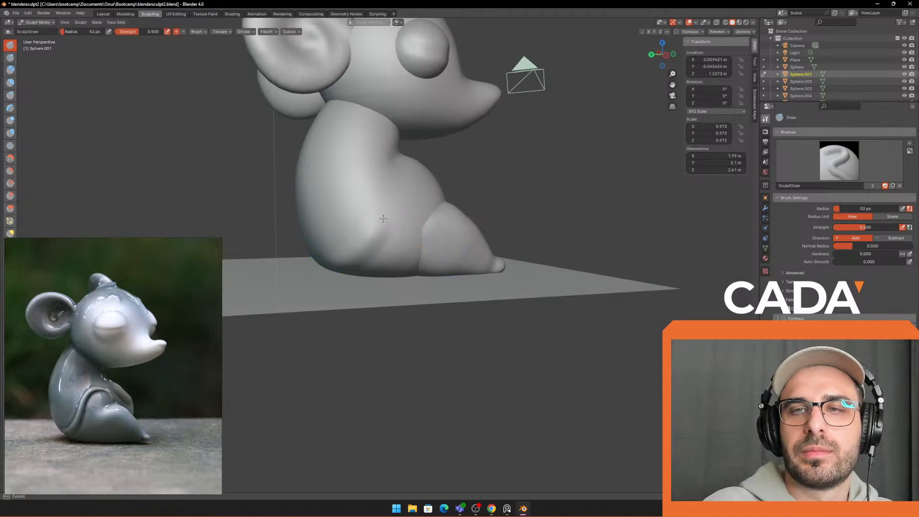
click(383, 220)
drag(343, 259, 446, 185)
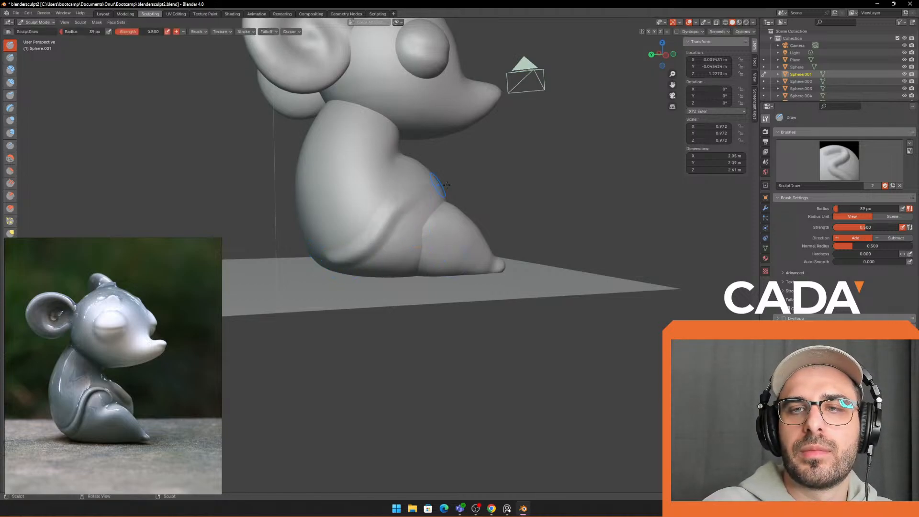
middle_drag(551, 188, 477, 192)
scroll(461, 202, down, 3)
scroll(458, 195, up, 2)
scroll(476, 192, up, 1)
key(ctrl+z)
Step: Try a thinner ridge arching from the belly down to the rear base with a 28 px Draw brush, then undo it
middle_drag(401, 194, 389, 198)
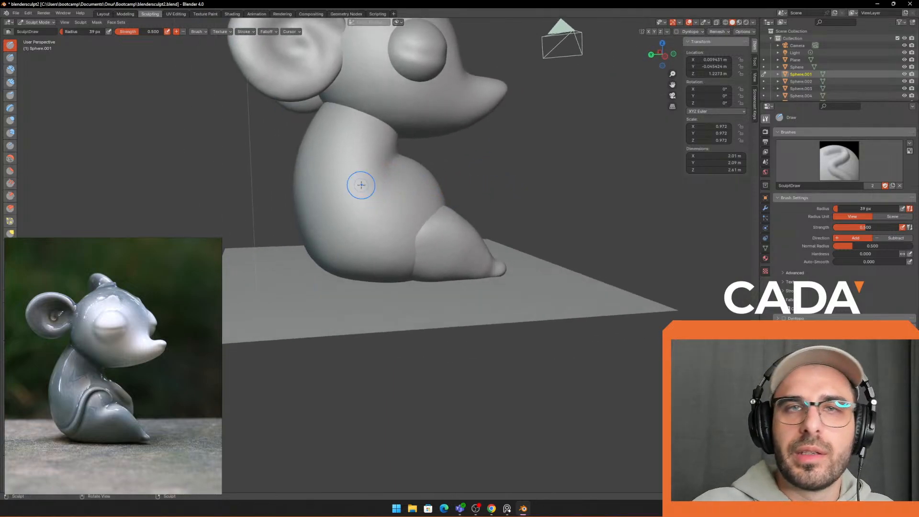
key(bracketleft)
key(bracketleft)
key(bracketleft)
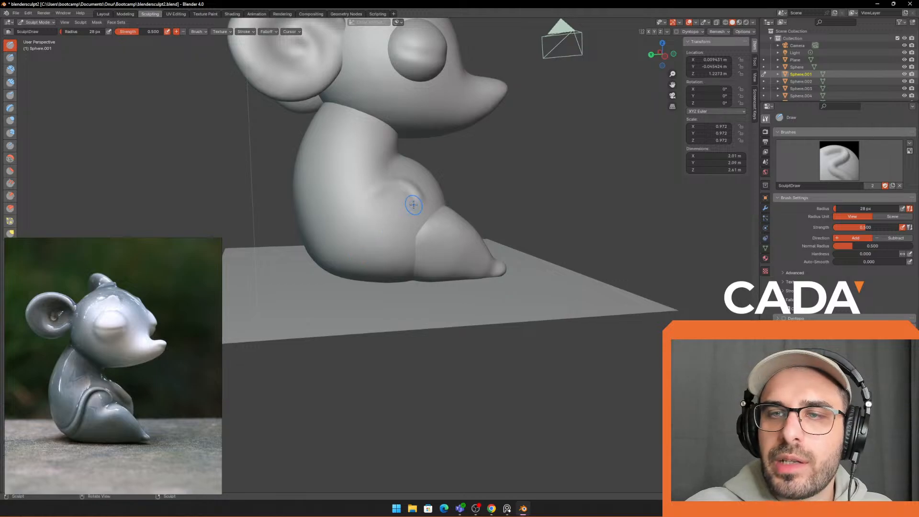
drag(388, 187, 338, 259)
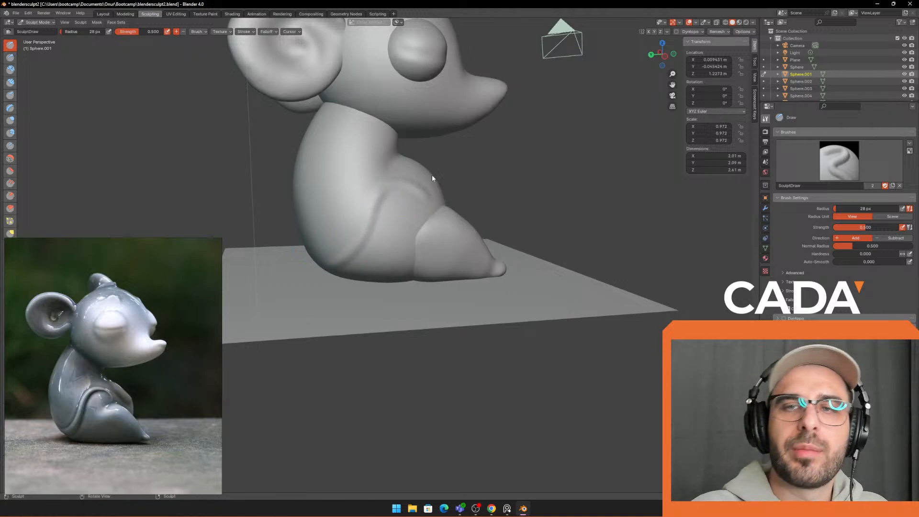
key(ctrl+z)
key(ctrl+z)
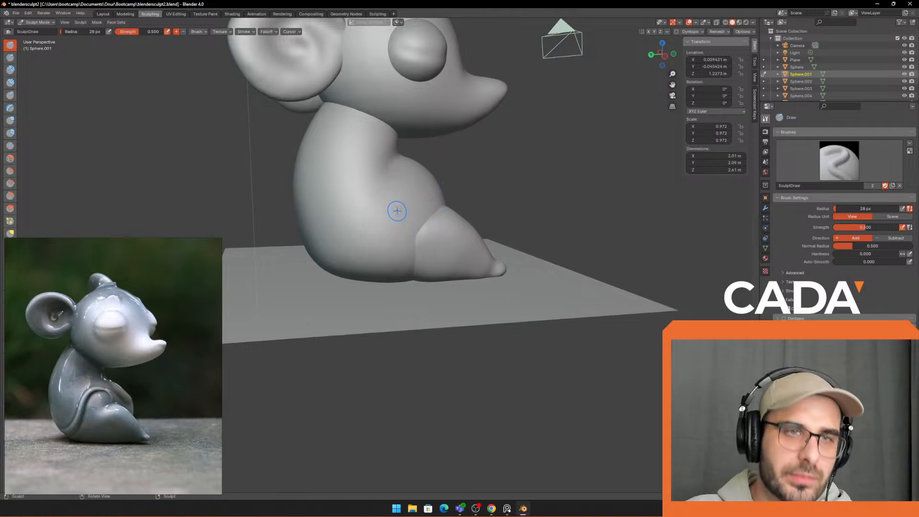
Step: Smooth the lower side of the body and raise a ridge from the rear base toward the leg with a 34 px Draw brush
mouse_move(373, 170)
middle_down()
mouse_move(441, 211)
mouse_move(407, 230)
mouse_move(379, 225)
mouse_move(316, 267)
middle_up()
key(bracketright)
key(bracketright)
key(bracketright)
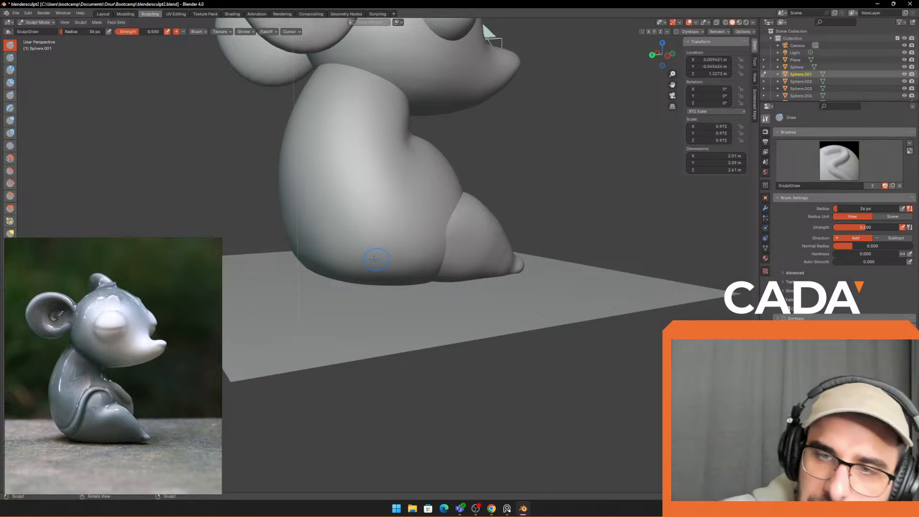
mouse_move(380, 262)
shift+mouse_down()
mouse_move(324, 273)
mouse_move(361, 268)
mouse_move(394, 241)
shift+mouse_up()
drag(329, 271, 428, 220)
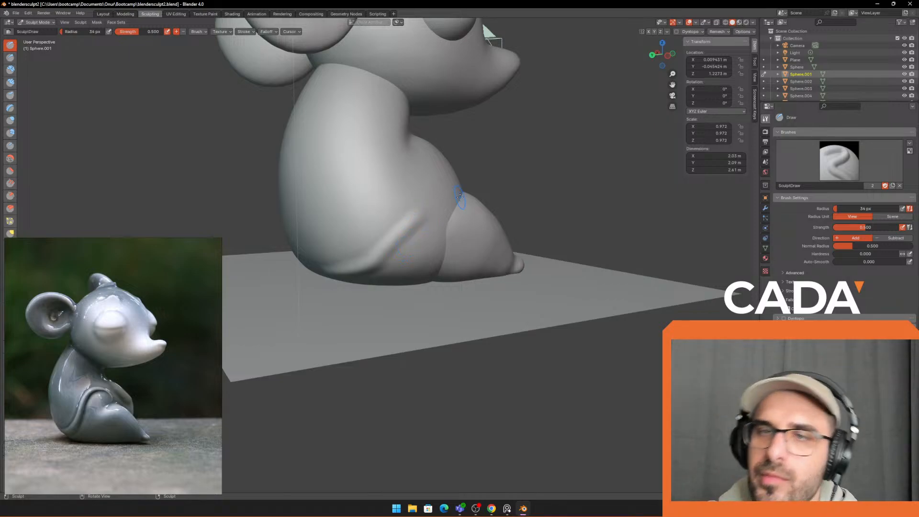
Step: Return to the Layout workspace in Object Mode and add a UV sphere as the starting shape for the tail
middle_drag(459, 197, 407, 191)
click(103, 13)
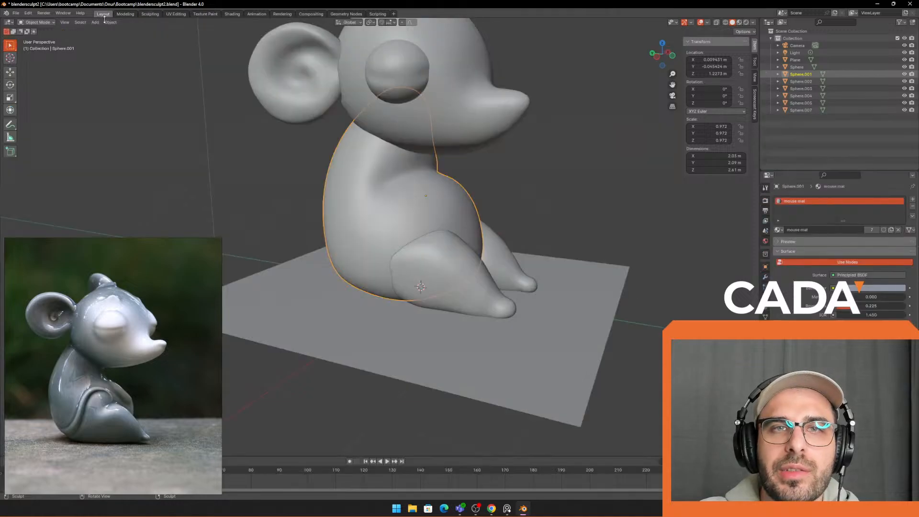
click(456, 252)
middle_drag(456, 252, 461, 223)
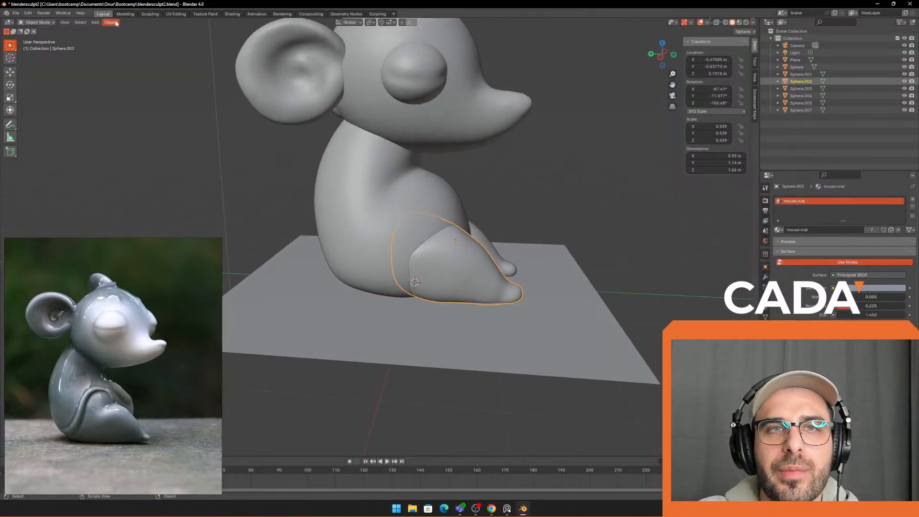
click(97, 22)
mouse_move(119, 30)
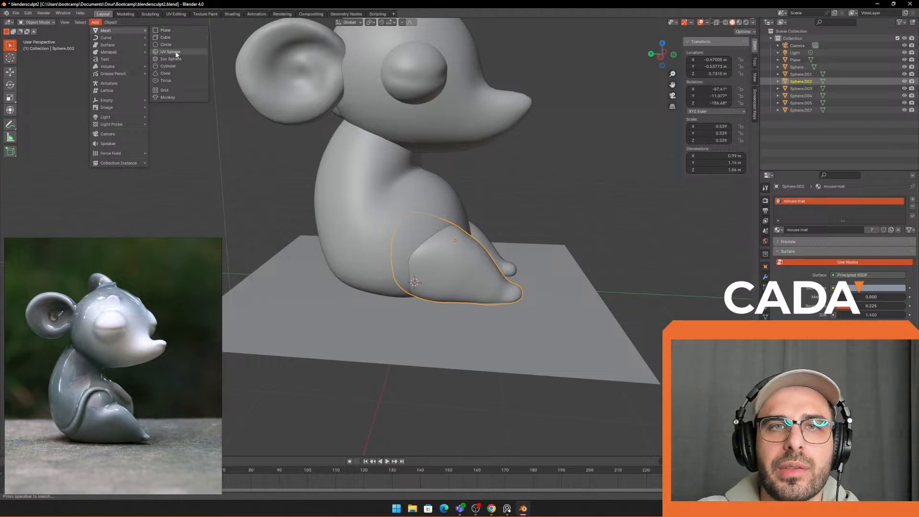
click(176, 51)
Step: Move the new sphere out beside the body and scale it down to about 0.15
mouse_move(479, 182)
middle_down()
mouse_move(512, 195)
mouse_move(411, 185)
mouse_move(461, 216)
mouse_move(605, 218)
middle_up()
key(g)
click(308, 183)
right_click(291, 185)
click(291, 185)
key(s)
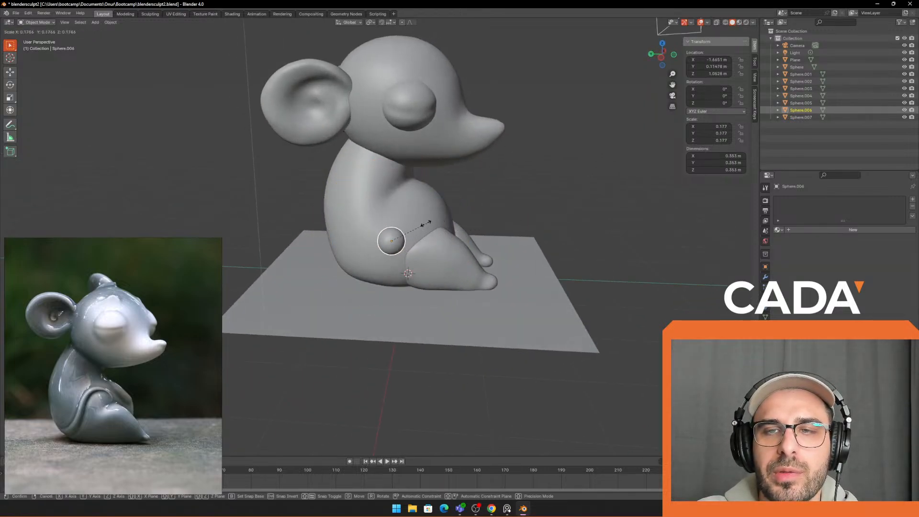
click(423, 223)
Step: Place the small sphere against the rear base of the mouse's body, where the tail starts
middle_drag(424, 223, 535, 221)
key(g)
click(467, 255)
middle_drag(467, 254, 424, 248)
key(g)
click(430, 259)
key(g)
click(425, 262)
Step: Sculpt the small sphere with the Grab brush at 169 px, stretching it into a slanted tail piece along the body's side
click(150, 14)
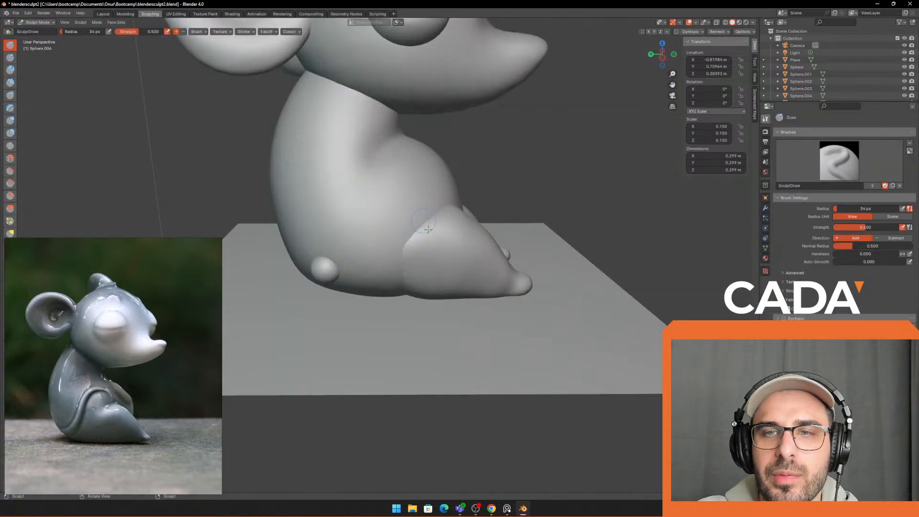
click(10, 233)
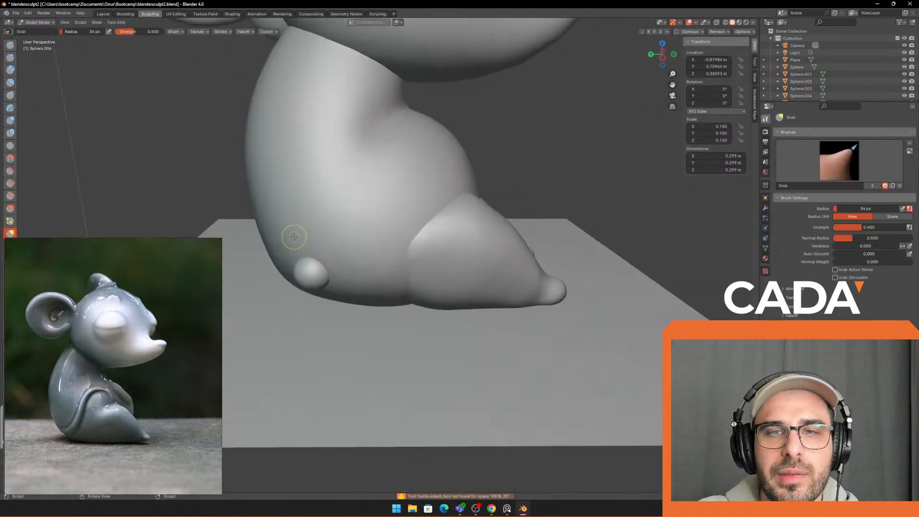
key(f)
click(355, 238)
middle_drag(351, 261, 361, 224)
drag(351, 213, 403, 161)
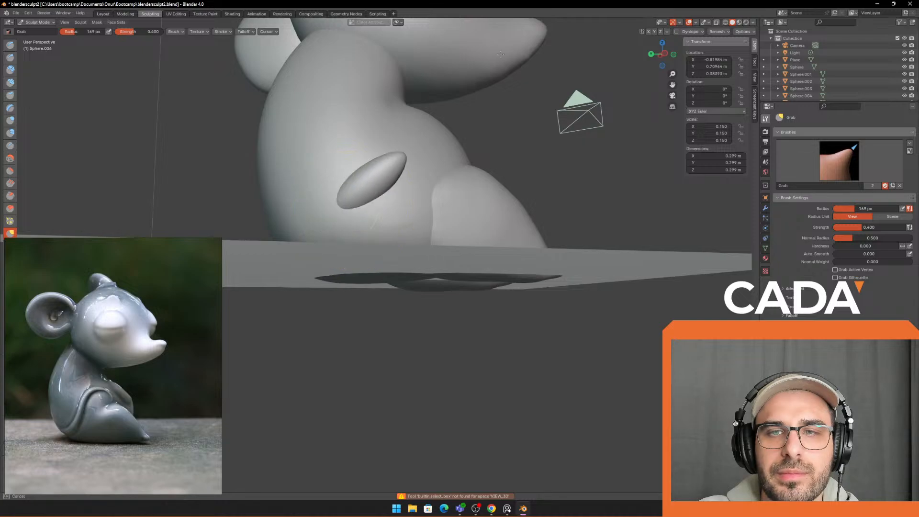
middle_drag(374, 187, 402, 215)
scroll(408, 225, up, 2)
drag(438, 277, 383, 335)
scroll(378, 352, down, 5)
Step: Lengthen and bend the tail piece along the side of the body with a 281 px Grab brush
key(f)
click(476, 355)
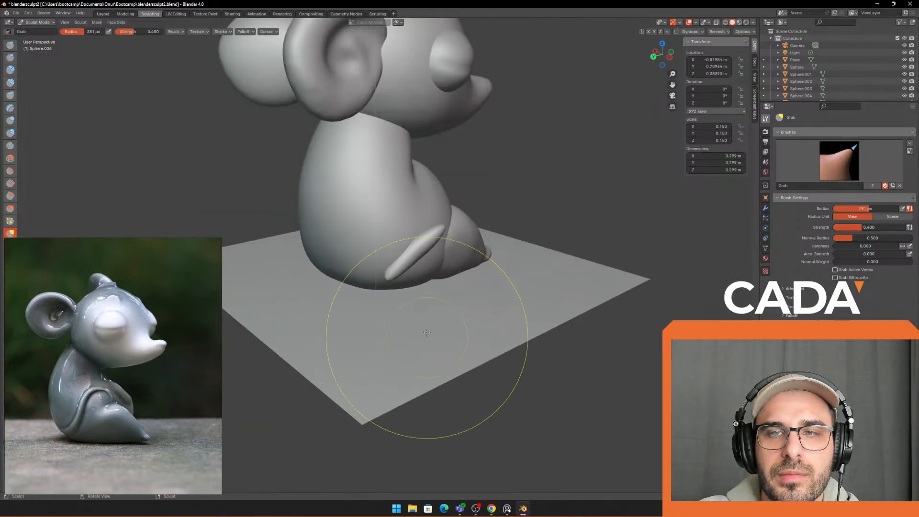
middle_drag(421, 252, 436, 267)
drag(437, 268, 428, 315)
middle_drag(427, 315, 464, 287)
scroll(464, 287, down, 1)
mouse_move(464, 287)
mouse_down()
mouse_move(364, 315)
mouse_move(447, 278)
mouse_up()
mouse_move(447, 278)
mouse_down()
mouse_move(480, 257)
mouse_move(489, 264)
mouse_move(397, 276)
mouse_move(443, 277)
mouse_move(462, 295)
mouse_move(433, 309)
mouse_up()
mouse_move(433, 309)
middle_down()
mouse_move(431, 240)
mouse_move(417, 316)
mouse_move(437, 307)
middle_up()
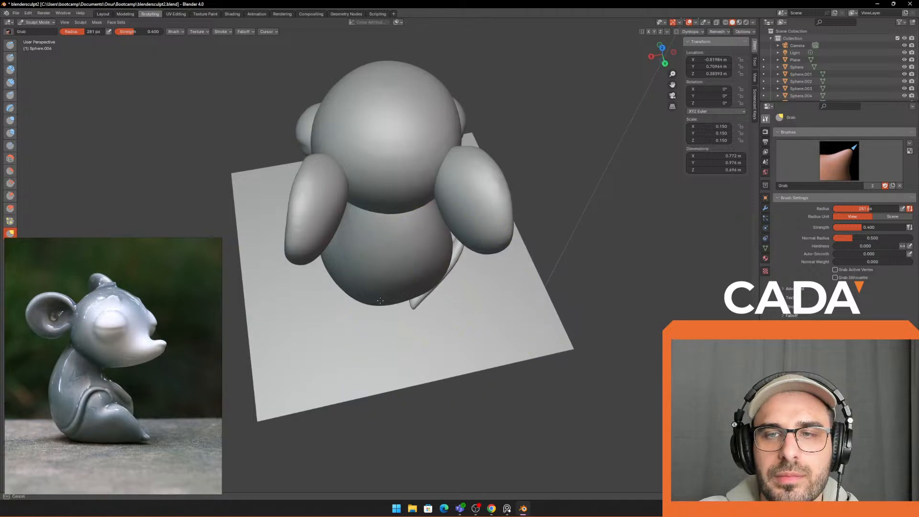
Step: Adjust the tail's lower end behind the body with Grab strokes so it curves around the rear base
drag(381, 301, 431, 287)
middle_drag(489, 290, 435, 263)
drag(449, 283, 447, 273)
middle_drag(447, 273, 349, 267)
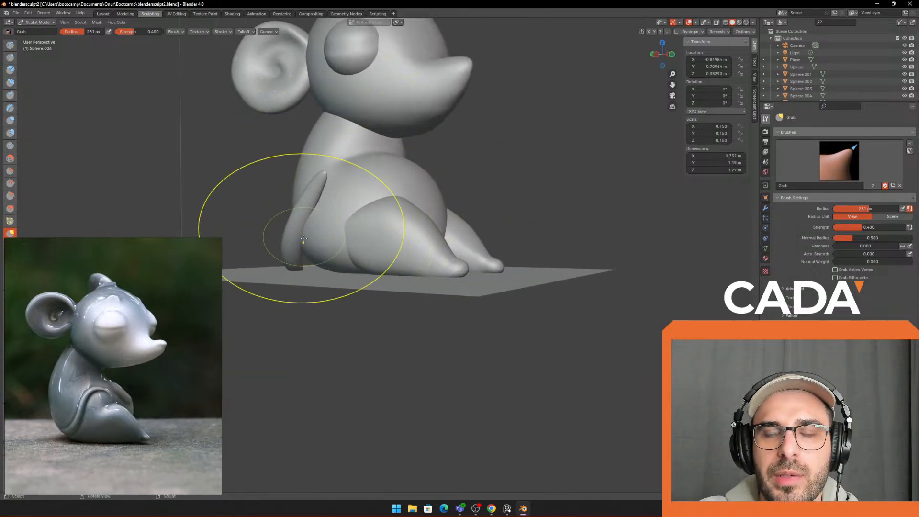
Step: Pull the tail's upper end forward across the side toward the belly with the Grab brush
drag(304, 238, 298, 206)
drag(297, 206, 288, 204)
middle_drag(293, 203, 318, 157)
drag(318, 157, 430, 158)
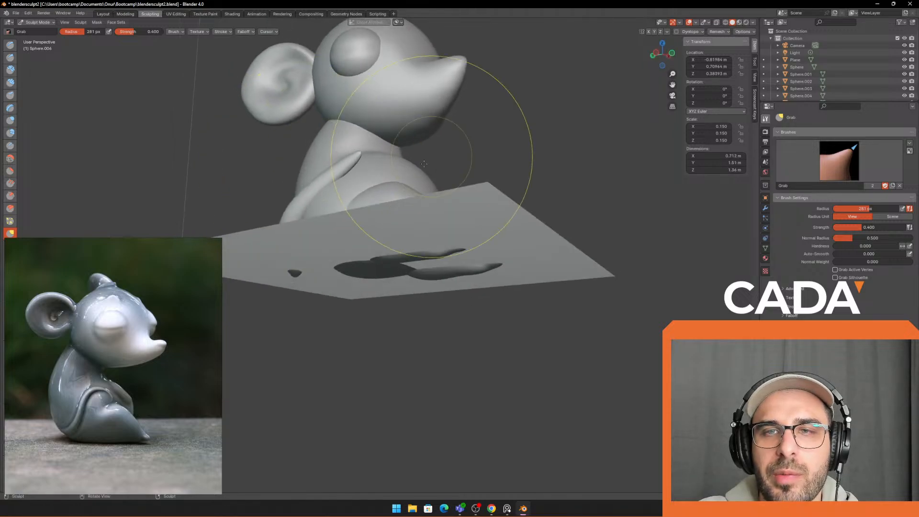
mouse_move(346, 195)
mouse_down()
mouse_move(316, 137)
mouse_move(361, 136)
mouse_up()
mouse_move(357, 168)
middle_down()
mouse_move(367, 239)
mouse_move(511, 281)
mouse_move(482, 213)
middle_up()
Step: Remesh the stretched tail to even out its geometry
click(718, 32)
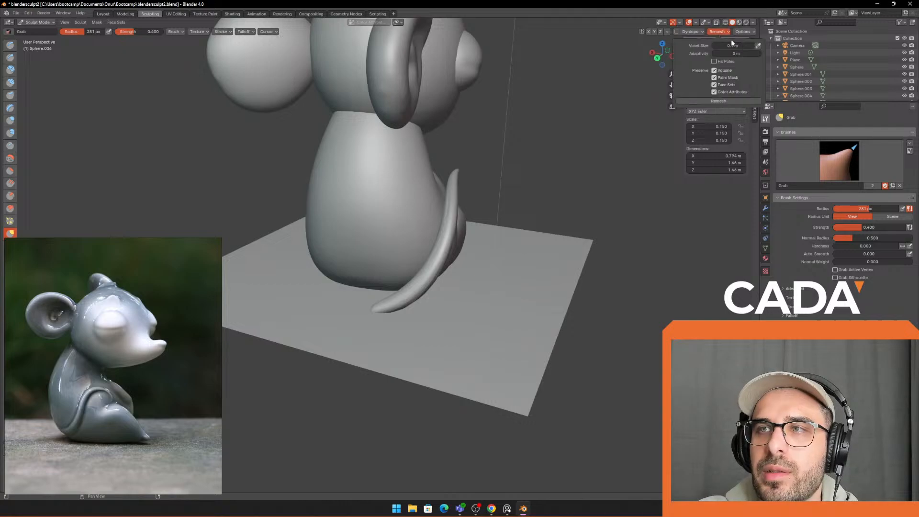
click(719, 102)
middle_drag(465, 211, 490, 234)
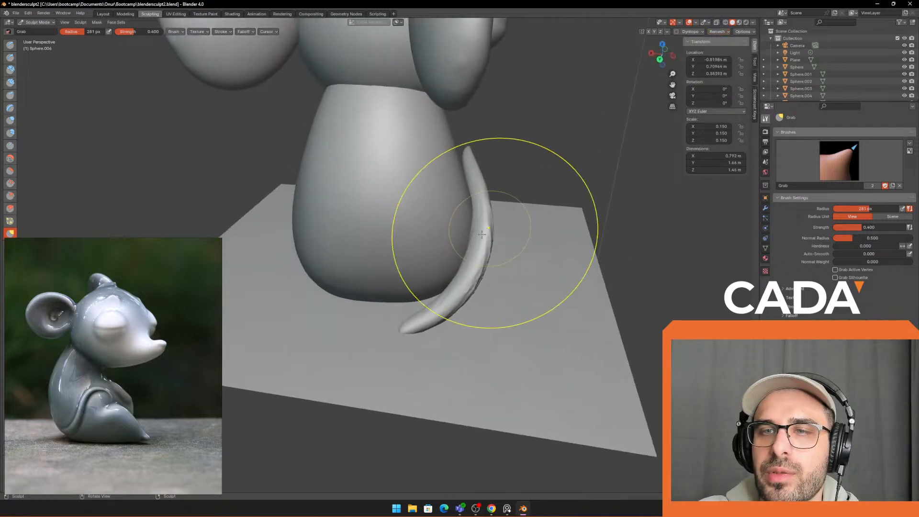
Step: Bend the tail's front end down onto the thigh with Grab strokes, reducing the brush radius to 238 px and 205 px
mouse_move(503, 188)
middle_down()
mouse_move(306, 183)
mouse_move(305, 196)
mouse_move(307, 139)
mouse_move(430, 184)
middle_up()
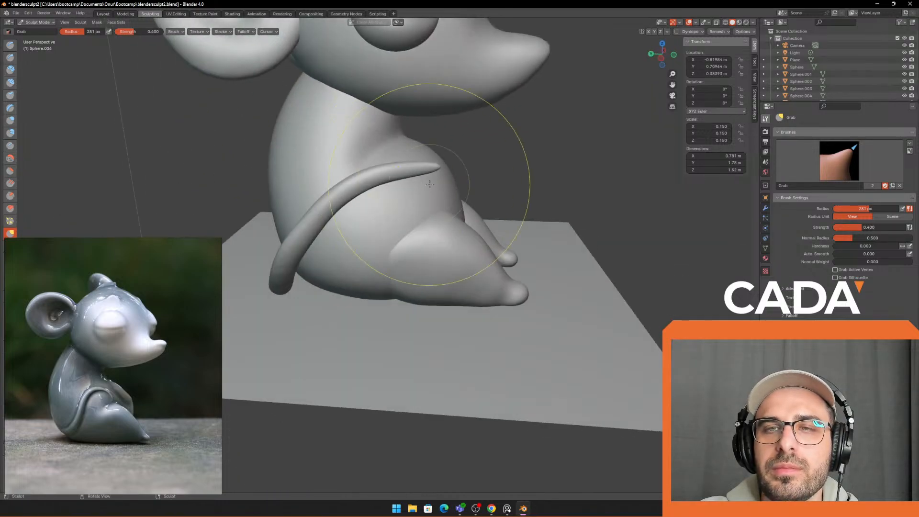
mouse_move(437, 177)
mouse_down()
mouse_move(440, 190)
mouse_move(407, 167)
mouse_move(421, 196)
mouse_move(442, 167)
mouse_move(436, 204)
mouse_move(422, 214)
mouse_move(436, 204)
mouse_up()
key(f)
click(428, 196)
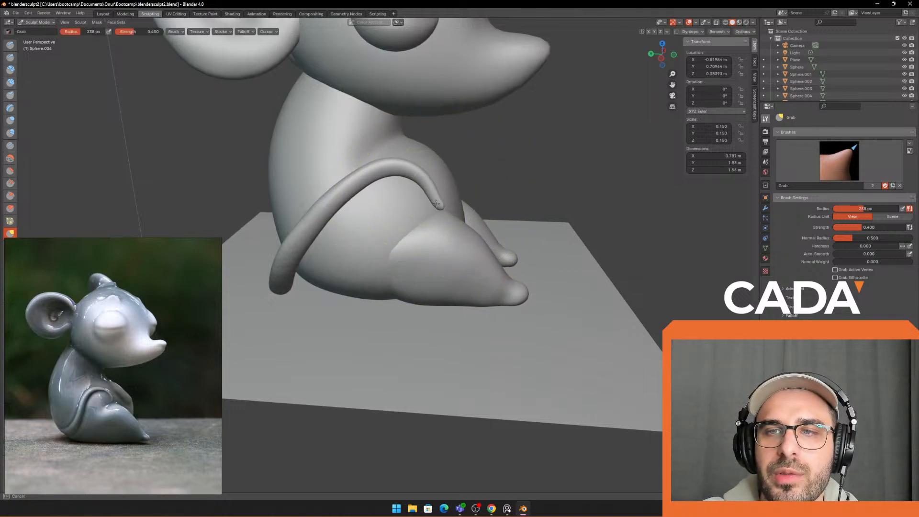
middle_drag(595, 154, 472, 165)
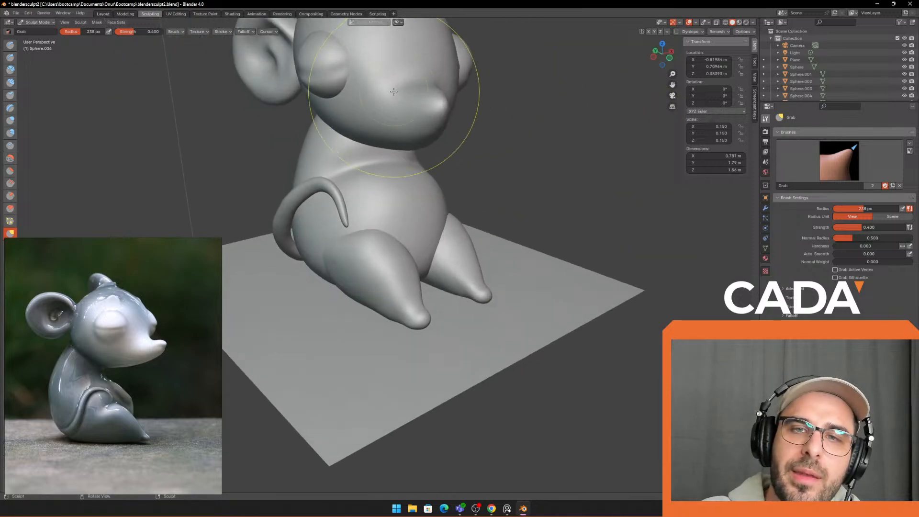
drag(328, 199, 360, 217)
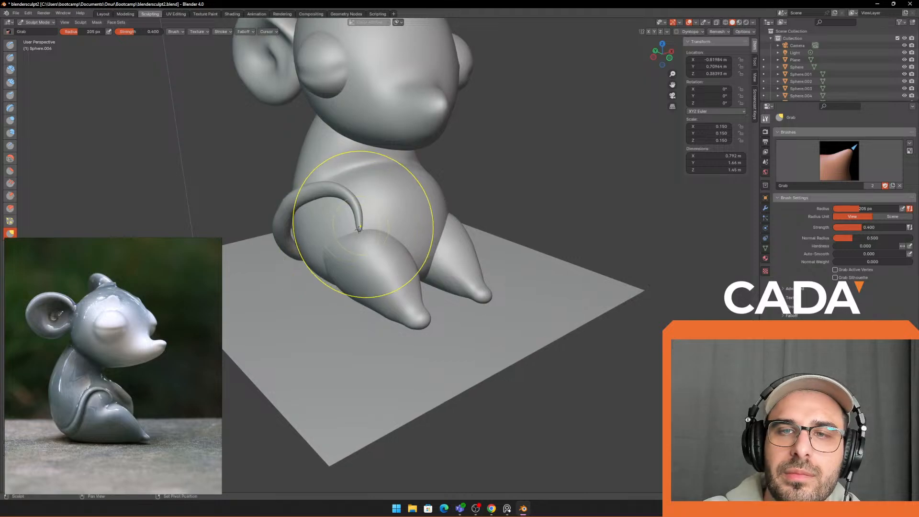
middle_drag(383, 219, 411, 298)
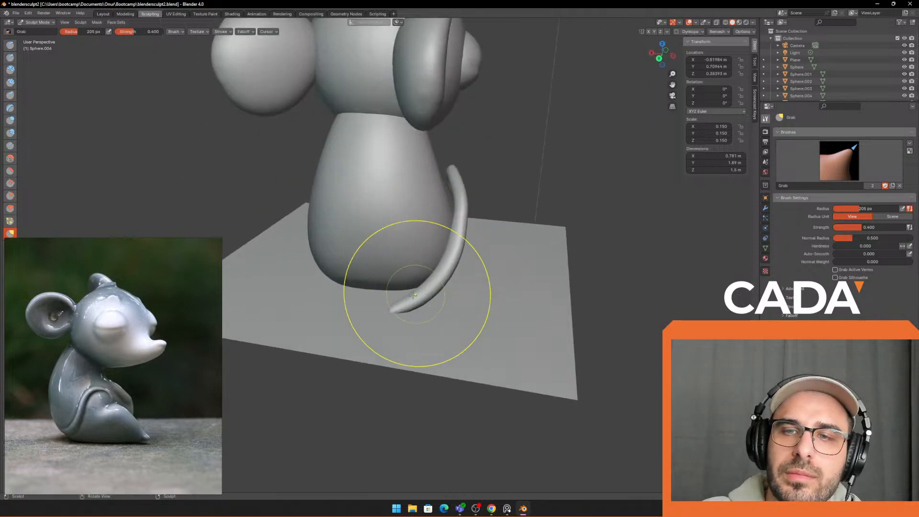
Step: Resize the Grab brush and pull the tail's rear end in against the base of the body
key(f)
mouse_move(399, 305)
mouse_down()
mouse_move(386, 263)
mouse_move(390, 276)
mouse_up()
middle_drag(390, 276, 410, 275)
scroll(426, 274, up, 1)
mouse_move(444, 274)
mouse_down()
mouse_move(455, 298)
mouse_move(444, 299)
mouse_move(446, 277)
mouse_up()
Step: Push the tail's middle section in so it hugs the side of the body, using a 326 px Grab brush
middle_drag(511, 206, 503, 220)
key(f)
click(513, 208)
drag(494, 204, 475, 199)
middle_drag(481, 273, 479, 248)
drag(478, 248, 469, 249)
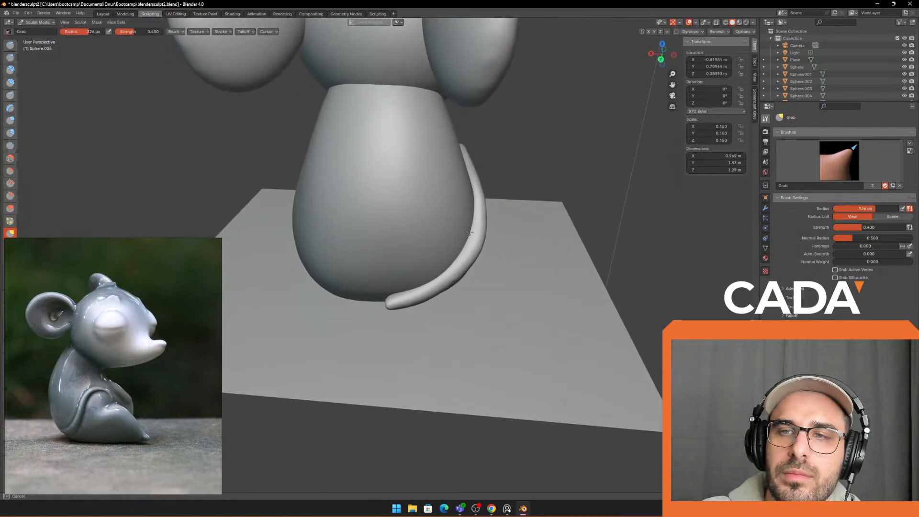
middle_drag(532, 225, 360, 219)
middle_drag(346, 167, 343, 259)
drag(343, 259, 353, 277)
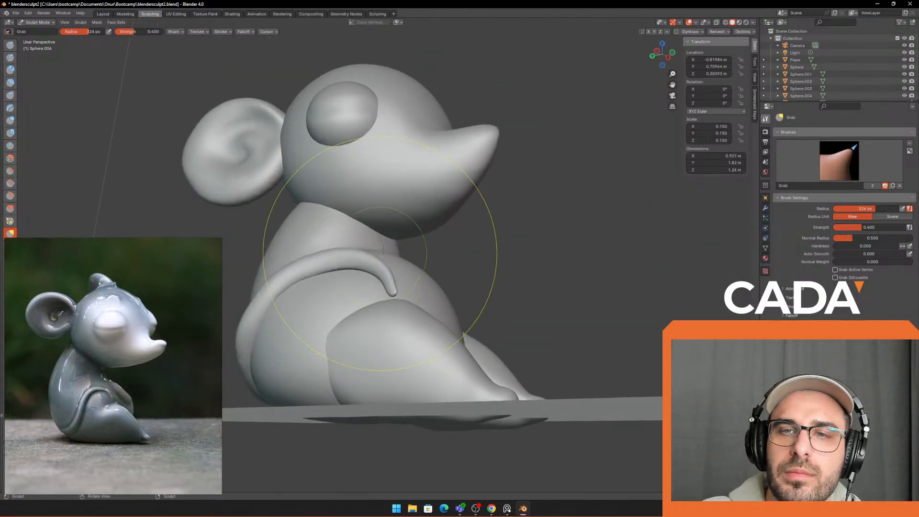
Step: Refine the curve of the tail tip above the thigh with Grab brush radii of 241, 195 and 144 px
mouse_move(417, 271)
middle_down()
mouse_move(319, 281)
mouse_move(402, 307)
mouse_move(407, 339)
middle_up()
key(f)
click(402, 338)
drag(389, 335, 386, 334)
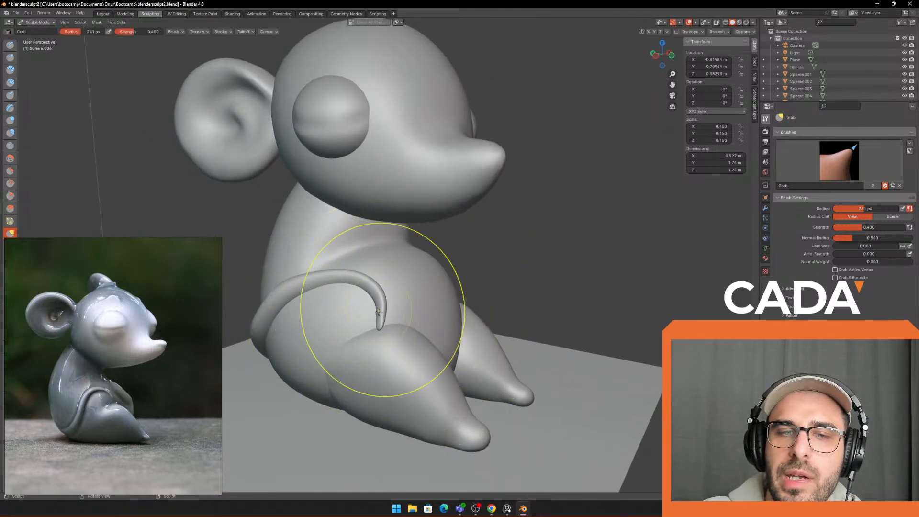
middle_drag(379, 312, 403, 341)
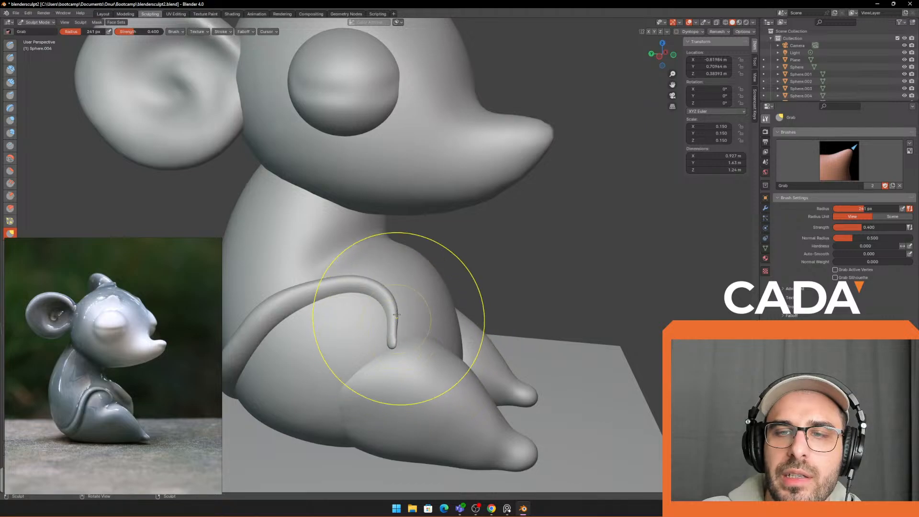
key(f)
click(399, 344)
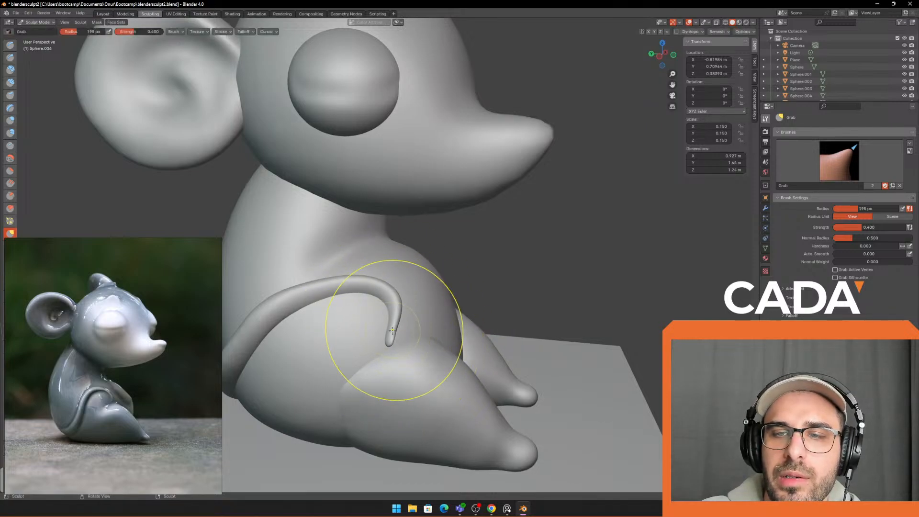
click(392, 330)
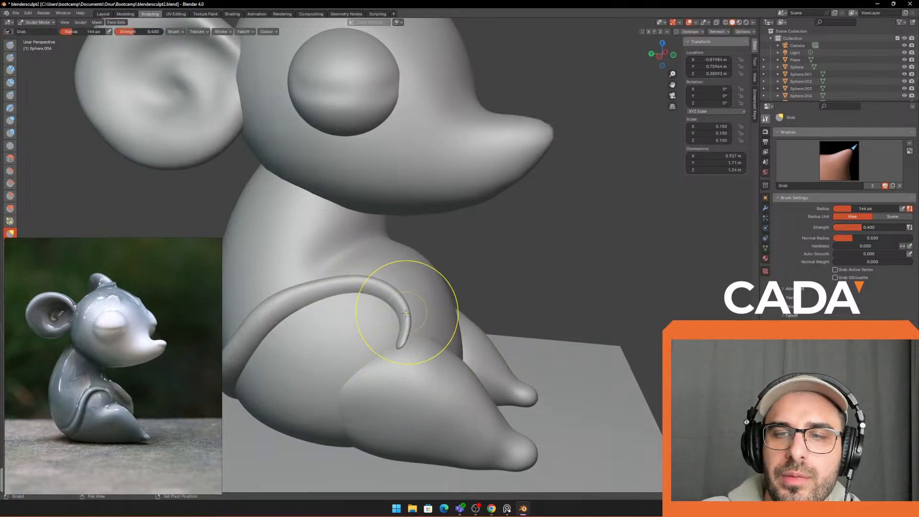
Step: Raise the top of the tail's arch on the body's side with a 165 px Grab brush
scroll(407, 314, down, 2)
middle_drag(392, 293, 400, 287)
key(f)
click(407, 286)
drag(353, 283, 348, 259)
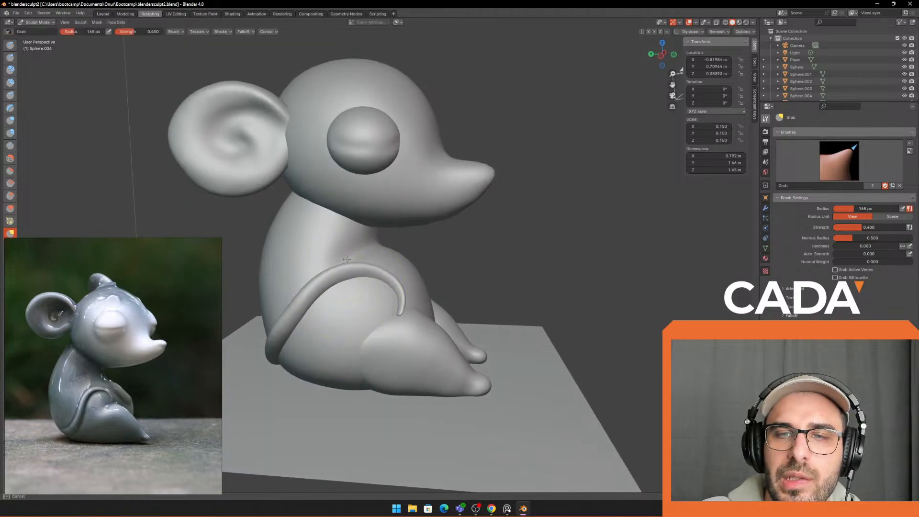
Step: Shift the tail's lower section forward along the hip with larger Grab brushes of 248 px and 269 px
key(f)
click(328, 293)
middle_drag(304, 312, 364, 332)
key(f)
click(389, 332)
drag(297, 346, 314, 345)
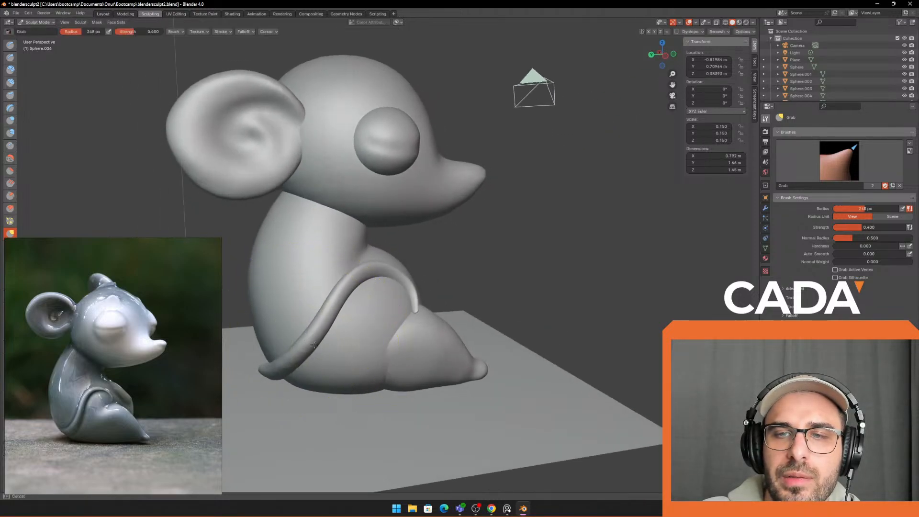
middle_drag(317, 337, 313, 338)
drag(297, 373, 320, 369)
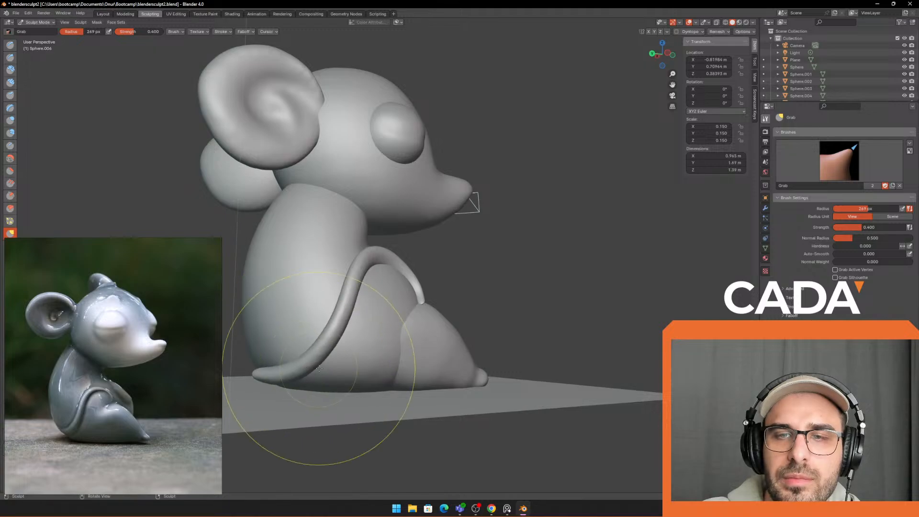
Step: Shape the tail into a smooth S-curve along the body's side with a 238 px Grab brush
mouse_move(307, 359)
middle_down()
mouse_move(328, 366)
mouse_move(311, 331)
mouse_move(324, 300)
middle_up()
key(f)
click(306, 326)
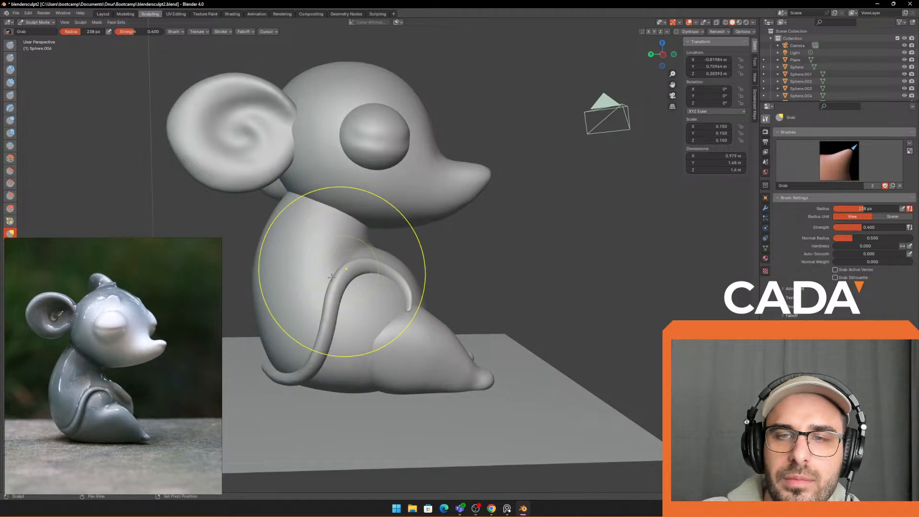
shift+middle_drag(313, 341, 335, 288)
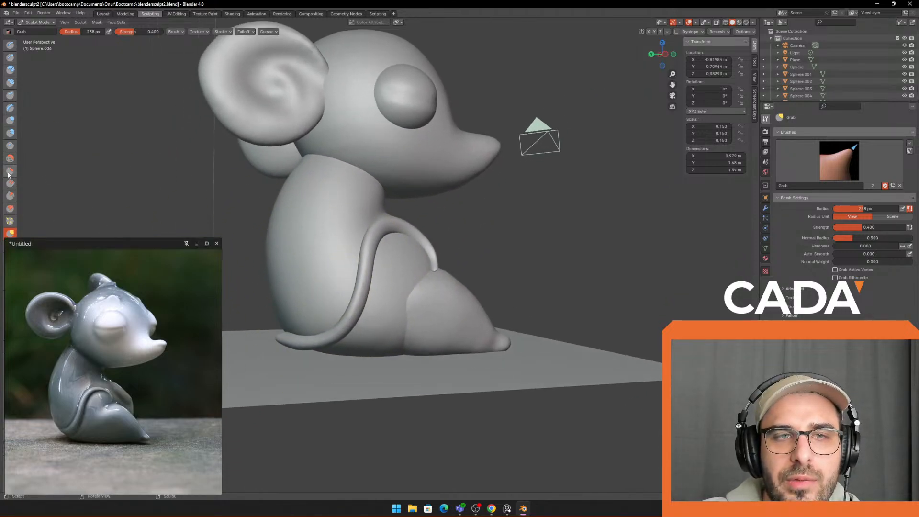
Step: Thicken the tail's lower section near the rear base with the Inflate brush at 272 px
click(10, 119)
middle_drag(284, 355, 277, 339)
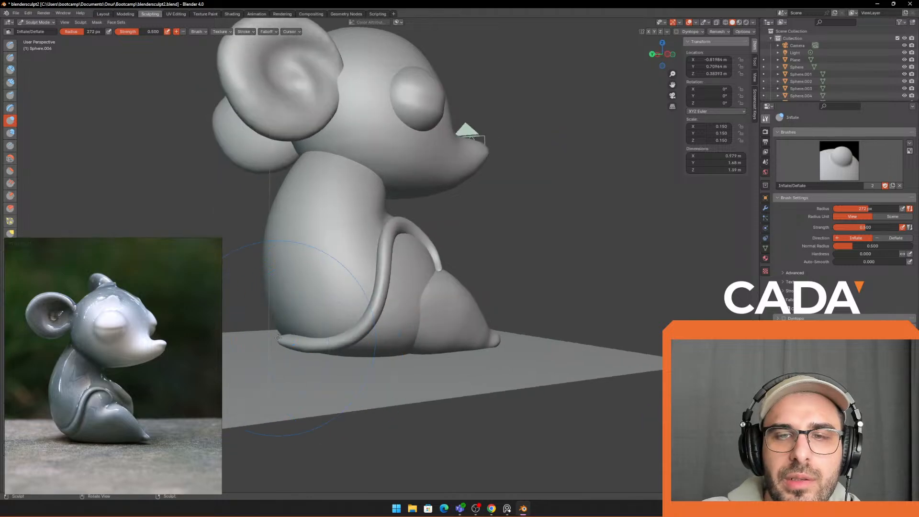
middle_drag(351, 330, 359, 262)
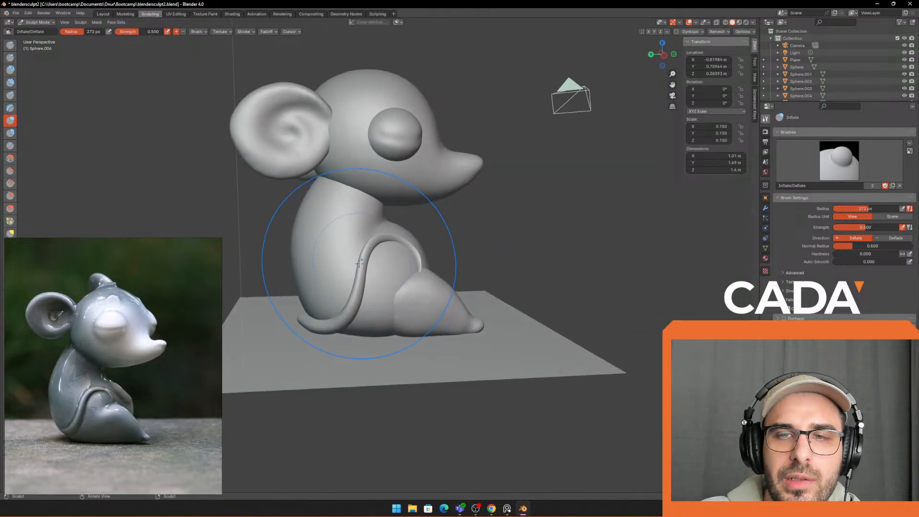
middle_drag(338, 319, 348, 313)
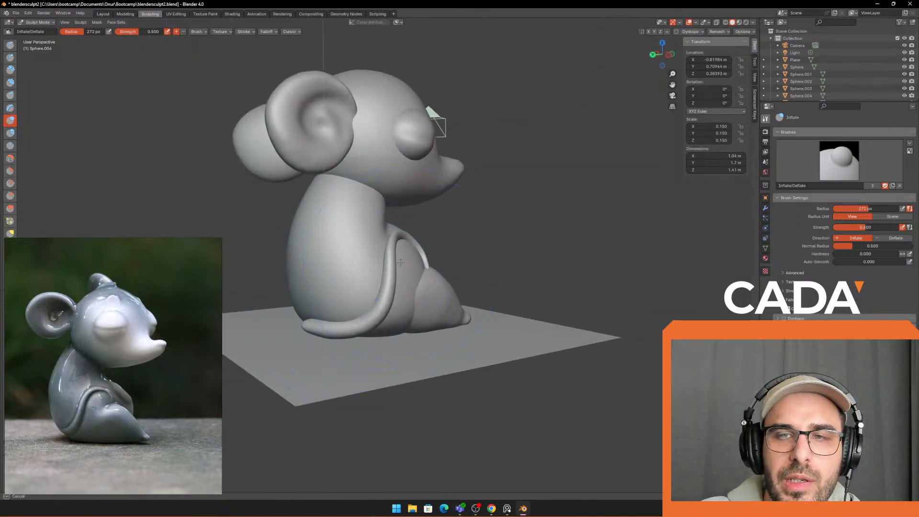
Step: Lift the tail's tip clear of the thigh with the Grab brush, reducing its radius to 192 px
middle_drag(401, 263, 375, 256)
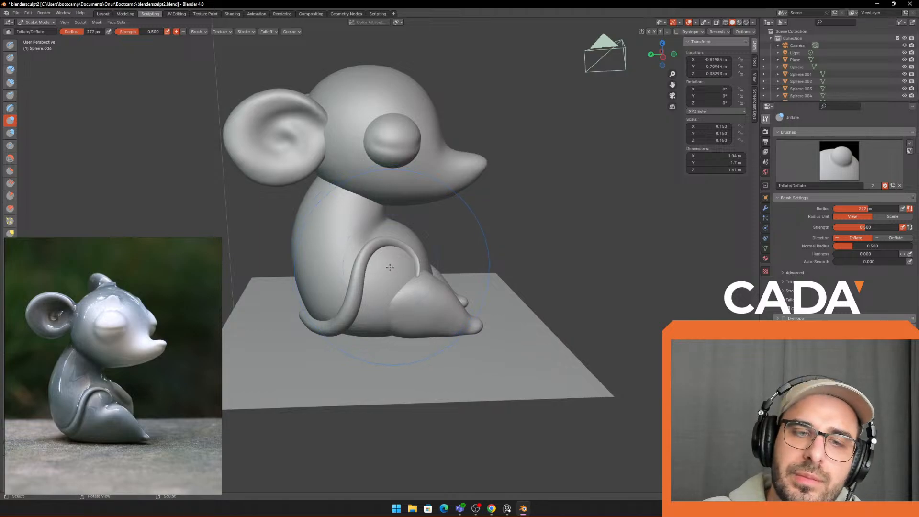
scroll(390, 267, up, 2)
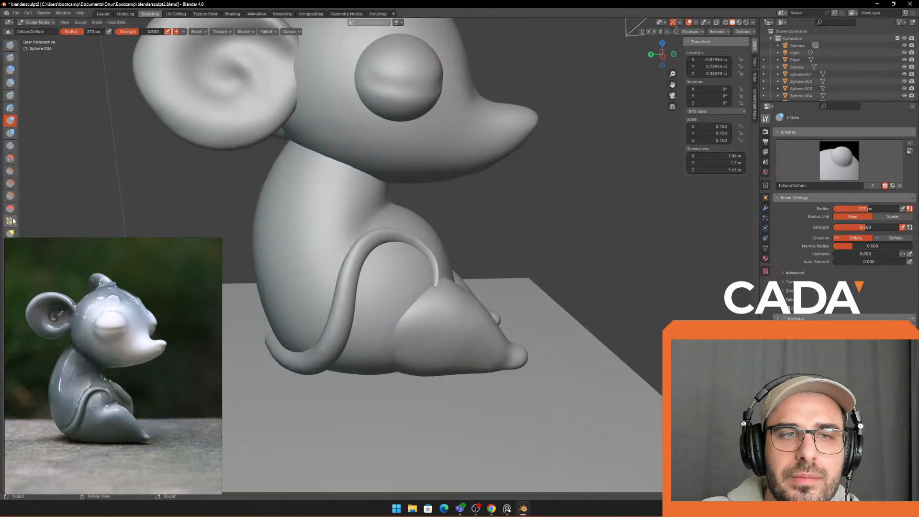
click(10, 234)
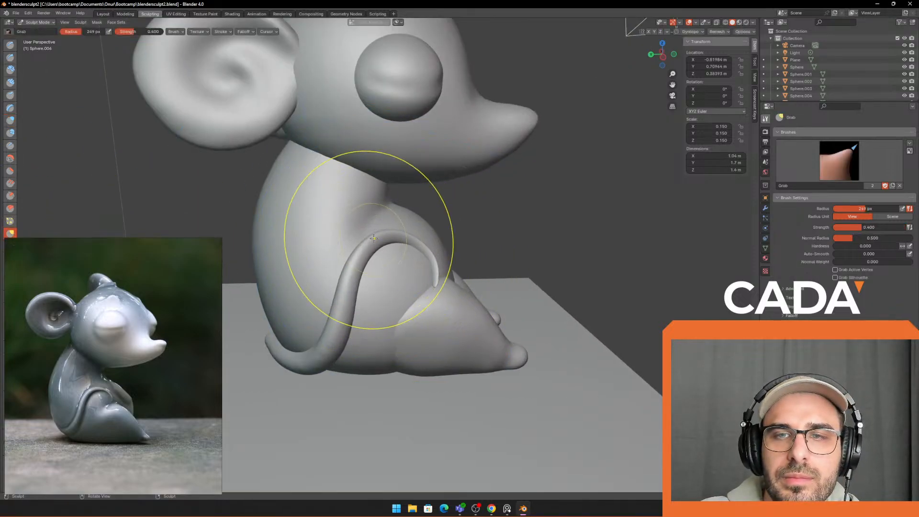
key(f)
click(441, 291)
middle_drag(443, 292, 434, 285)
scroll(434, 284, up, 1)
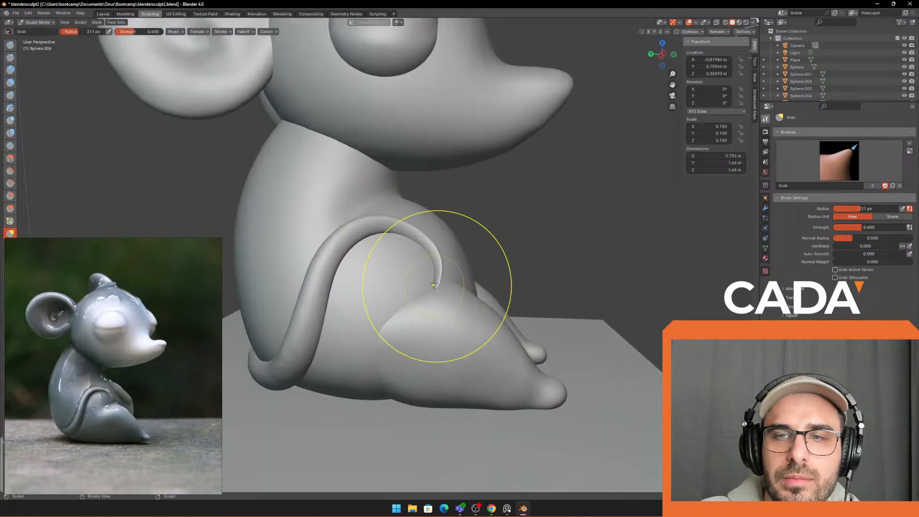
key(f)
click(437, 282)
drag(443, 287, 439, 278)
Step: Refine the curve of the tail's arch over the hip with Grab brushes enlarged to 264 px and 401 px
key(f)
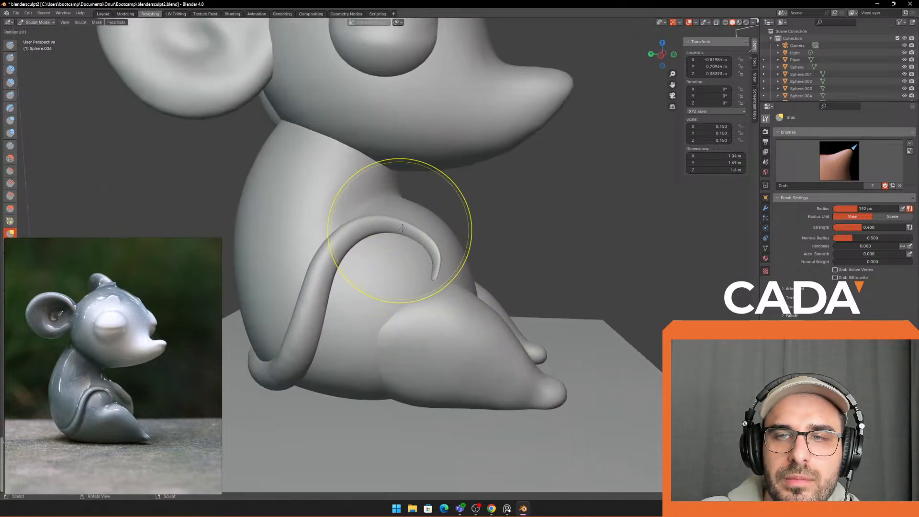
click(404, 228)
drag(404, 228, 405, 229)
scroll(348, 218, down, 3)
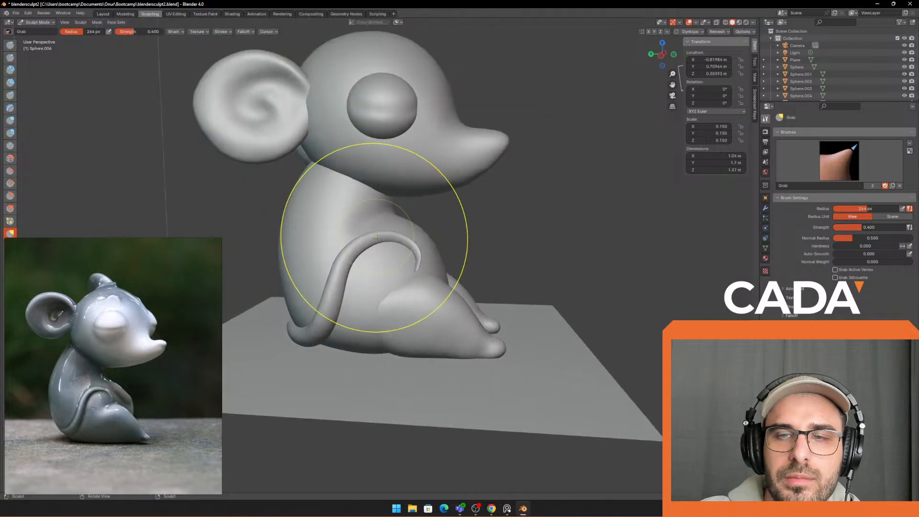
key(f)
click(369, 260)
key(f)
click(370, 260)
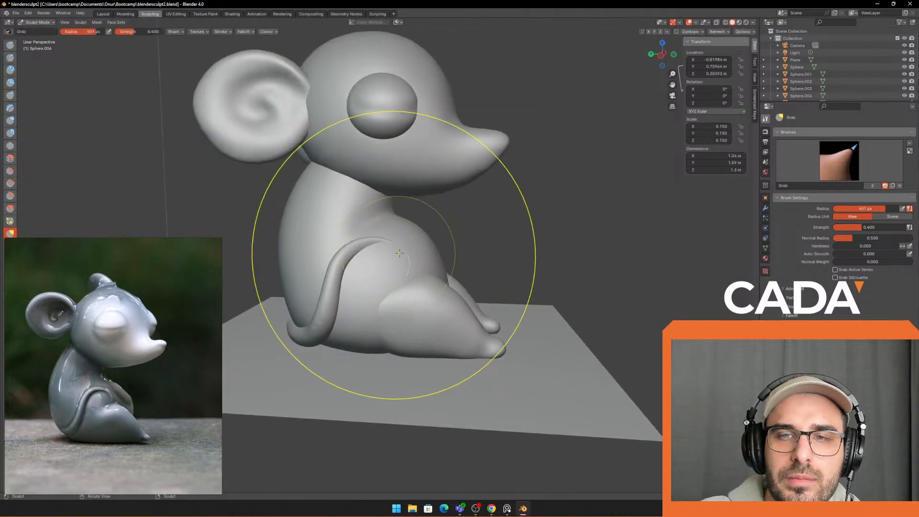
Step: Reposition the tail's arch and tip against the front of the hip with the 401 px Grab brush
middle_drag(404, 266, 328, 267)
drag(329, 267, 330, 262)
middle_drag(330, 262, 359, 261)
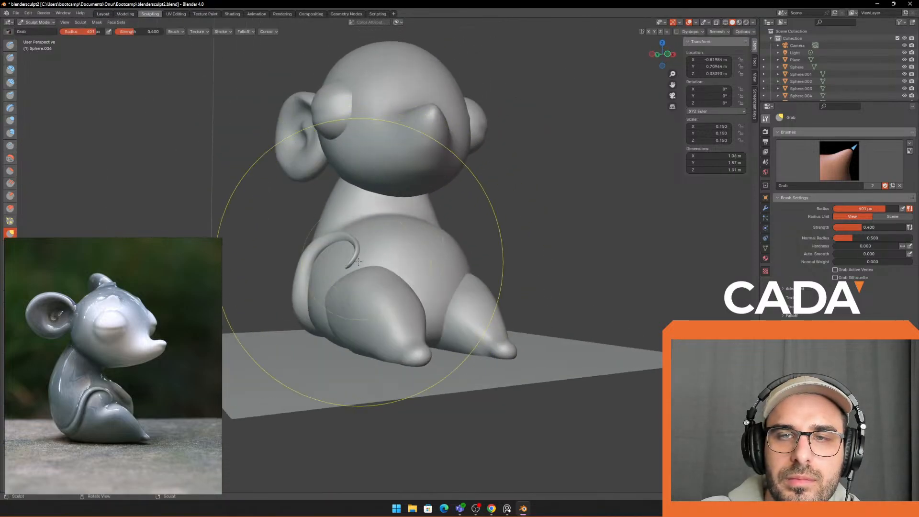
drag(360, 253, 349, 249)
Step: Push the upper tail inward against the body's side from behind with a 293 px Grab brush, and enlarge the brush to 347 px
mouse_move(350, 249)
middle_down()
mouse_move(378, 269)
mouse_move(367, 293)
mouse_move(447, 278)
middle_up()
scroll(378, 268, up, 1)
key(f)
click(360, 264)
scroll(359, 295, up, 1)
key(f)
click(546, 281)
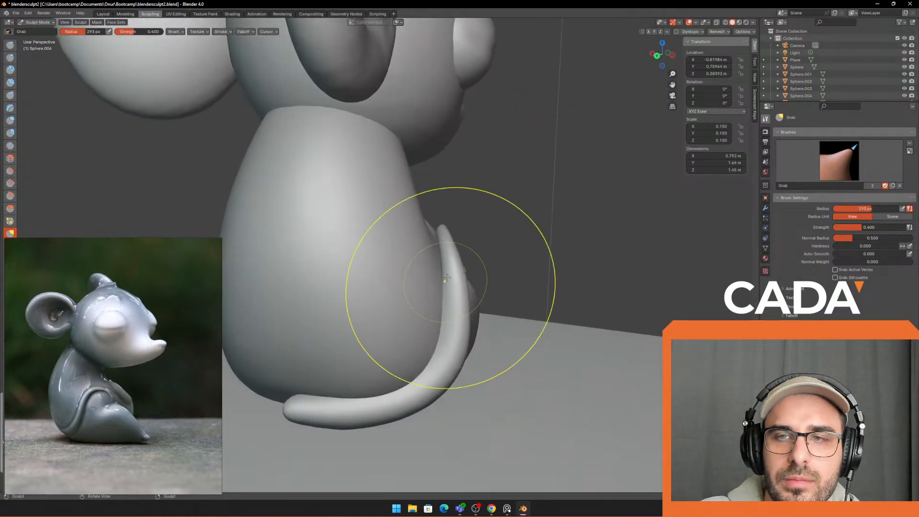
drag(447, 253, 434, 253)
key(f)
click(562, 254)
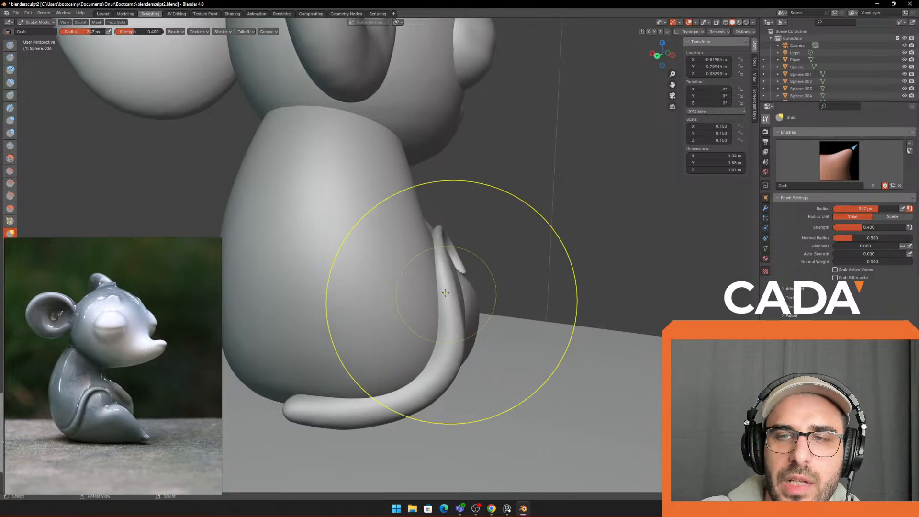
Step: Examine how the tail sits against the body from the front, side and rear, and compare it with the reference photo
middle_drag(446, 293, 304, 242)
scroll(305, 242, up, 1)
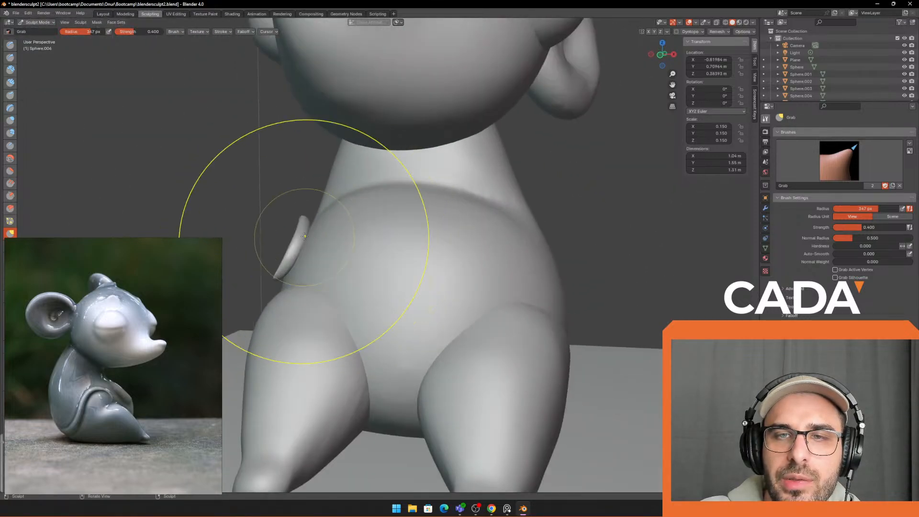
middle_drag(292, 277, 380, 262)
scroll(380, 263, down, 2)
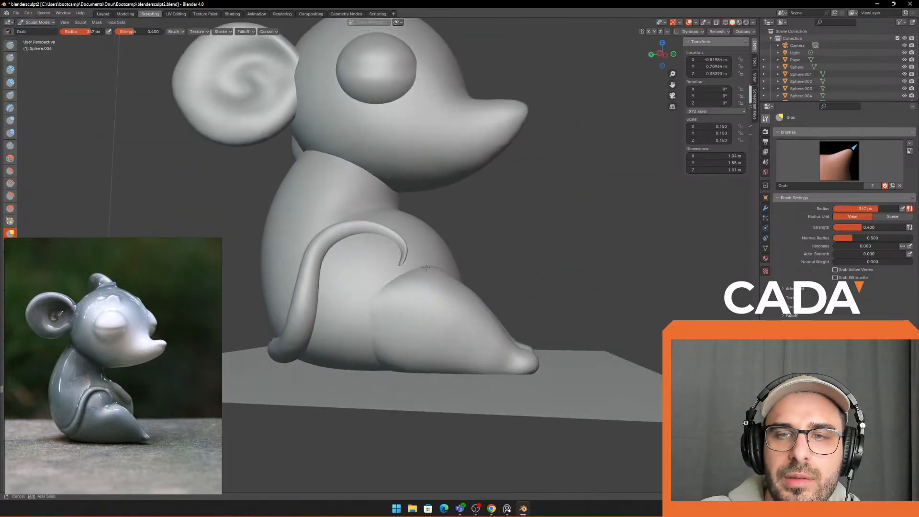
mouse_move(302, 292)
middle_down()
mouse_move(326, 300)
mouse_move(427, 391)
mouse_move(389, 359)
middle_up()
middle_drag(477, 367, 333, 236)
scroll(359, 275, down, 5)
middle_drag(360, 275, 532, 276)
scroll(451, 267, down, 2)
scroll(446, 258, up, 1)
middle_drag(442, 259, 447, 255)
scroll(431, 257, up, 1)
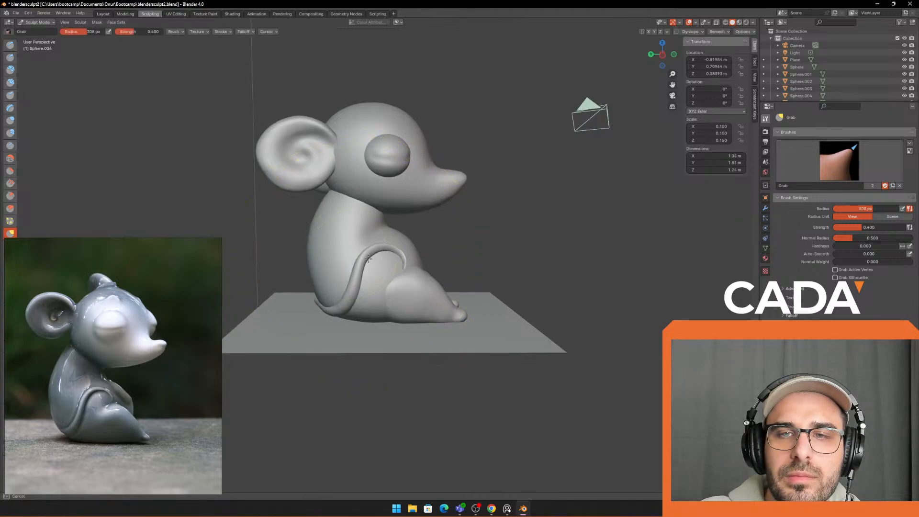
Step: Adjust the tail's lower bend beside the hip with Grab brushes of 290 px and 211 px
key(f)
click(359, 275)
middle_drag(346, 304, 379, 299)
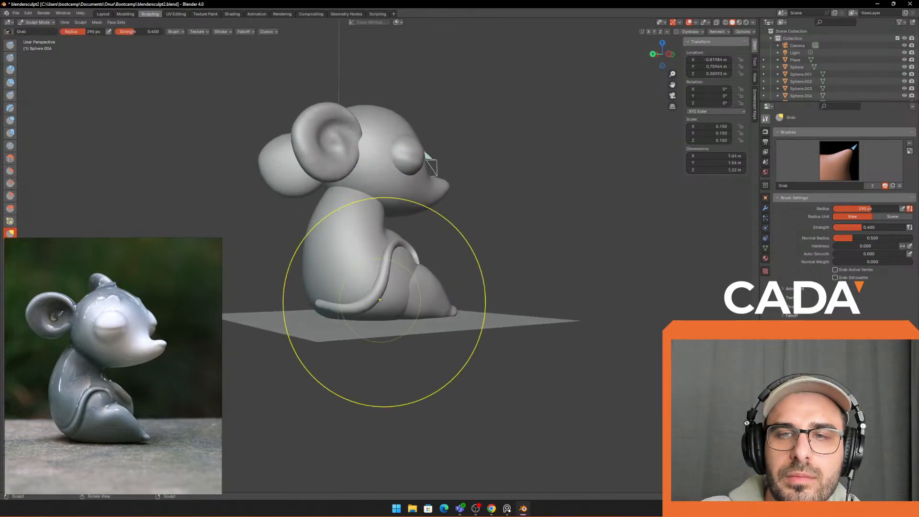
key(f)
click(374, 268)
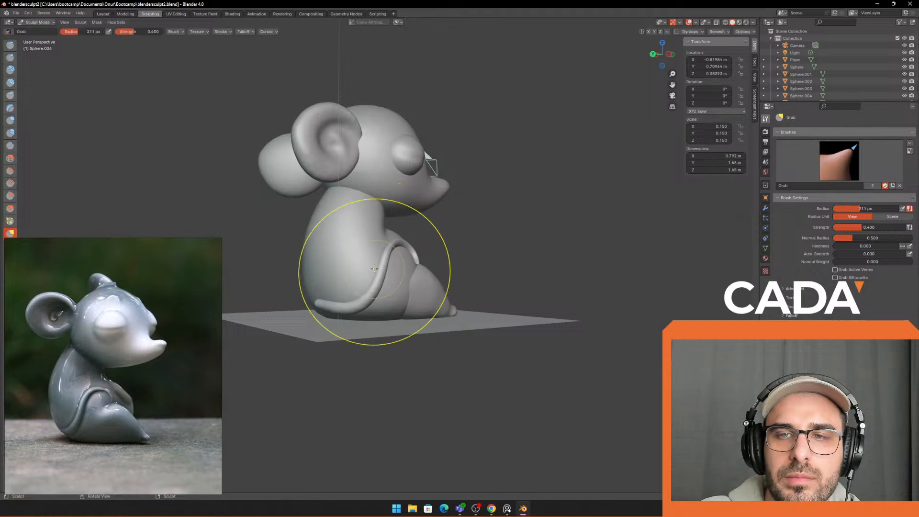
mouse_move(381, 274)
middle_down()
mouse_move(348, 275)
mouse_move(384, 274)
mouse_move(386, 254)
middle_up()
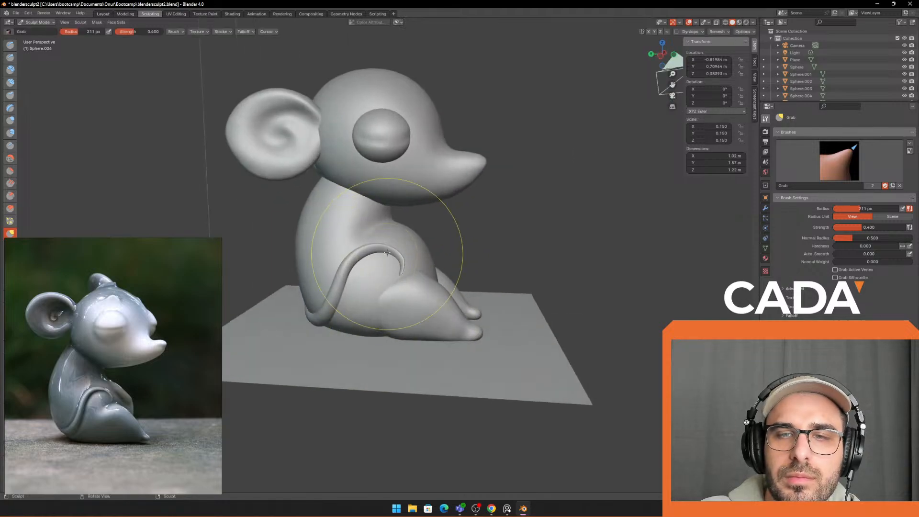
Step: Shift the top of the tail's arch backward and fit it against the body's surface with the Grab brush
key(f)
click(383, 251)
drag(370, 248, 360, 250)
middle_drag(361, 250, 278, 252)
ctrl+middle_drag(287, 254, 287, 225)
drag(307, 242, 316, 244)
Step: Even out the tail's curve along the body's side with Grab brushes of 204 px and 260 px
mouse_move(316, 254)
middle_down()
mouse_move(415, 260)
mouse_move(421, 364)
middle_up()
mouse_move(427, 246)
ctrl+middle_down()
mouse_move(424, 335)
mouse_move(416, 271)
mouse_move(408, 276)
mouse_move(413, 266)
mouse_move(369, 249)
ctrl+middle_up()
key(f)
click(369, 269)
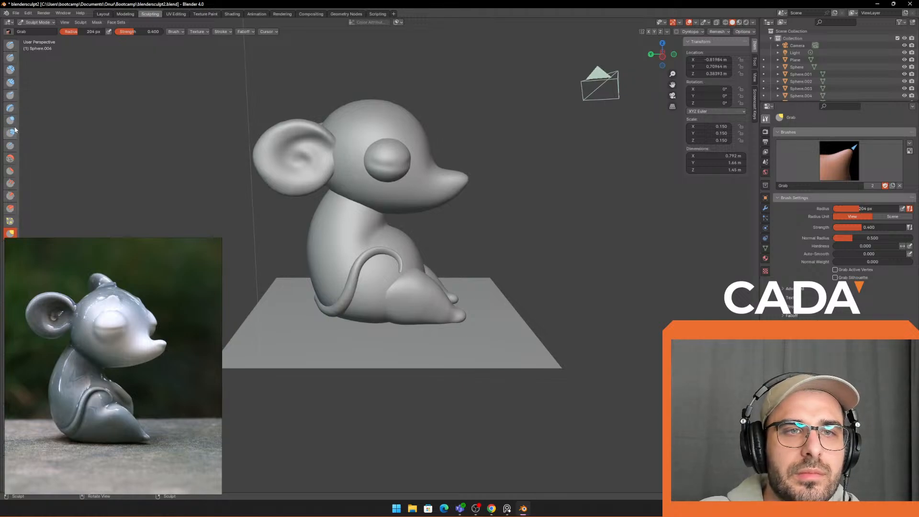
key(f)
click(265, 190)
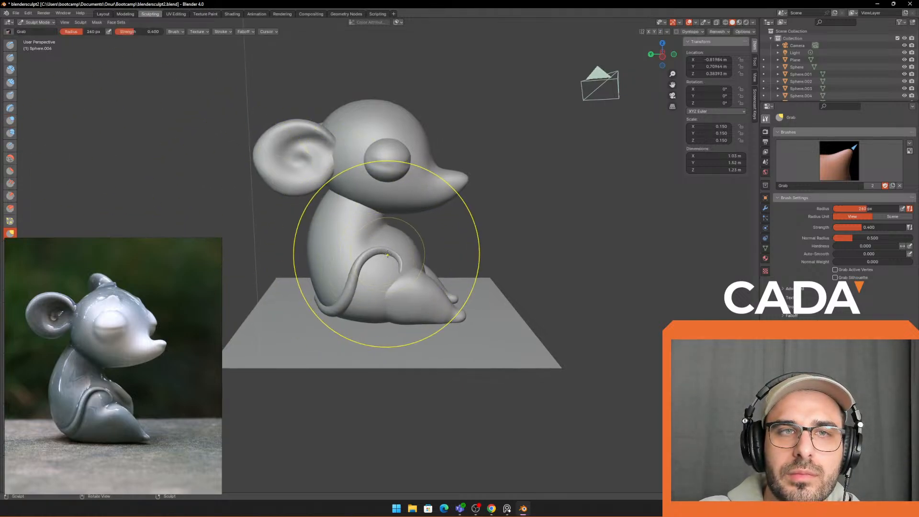
Step: Thicken the tail slightly with the Inflate brush, enlarged to 284 px, and check it from several angles
scroll(388, 254, up, 1)
click(10, 124)
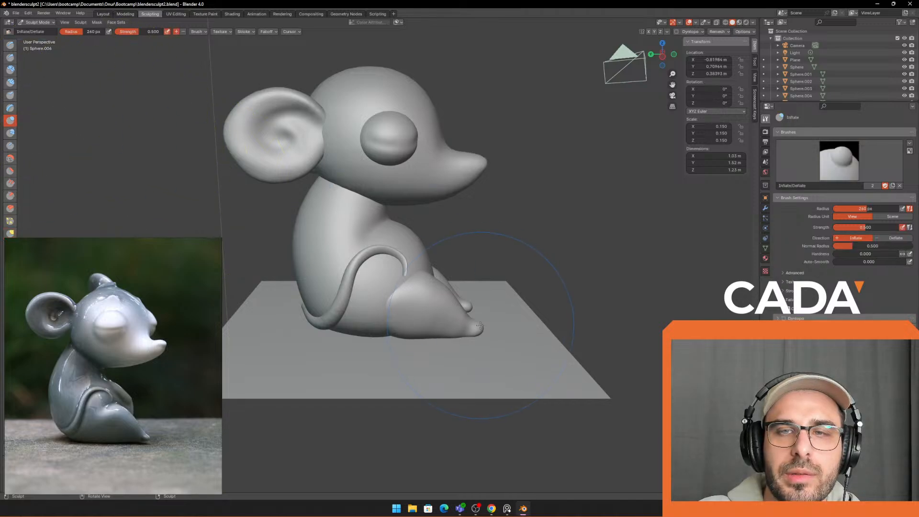
scroll(381, 267, down, 4)
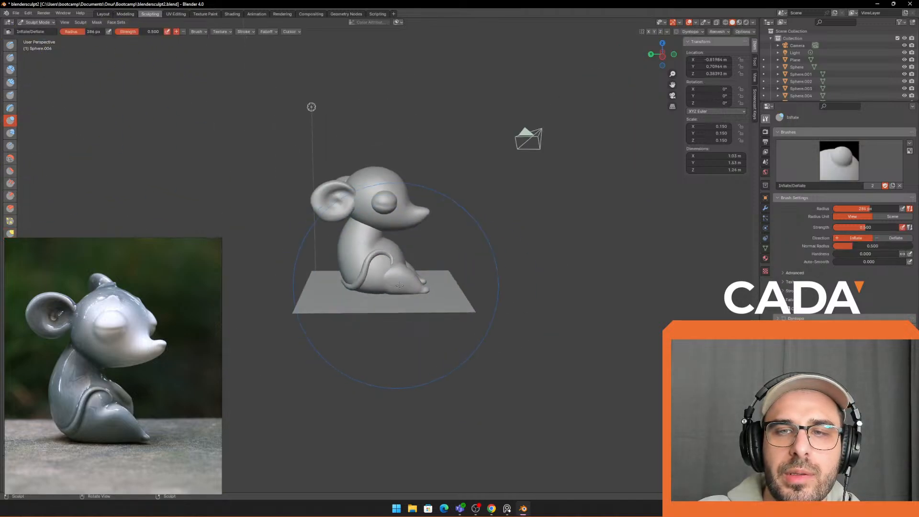
middle_drag(351, 282, 490, 285)
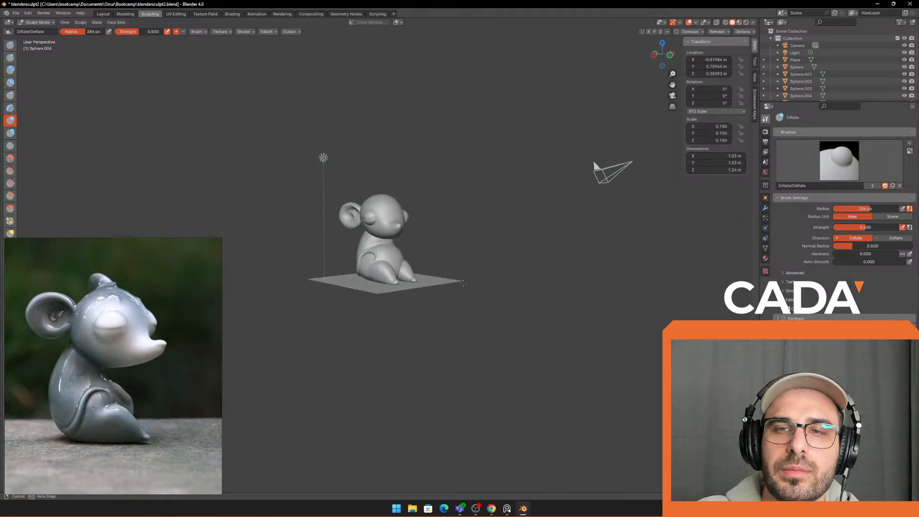
scroll(429, 256, up, 2)
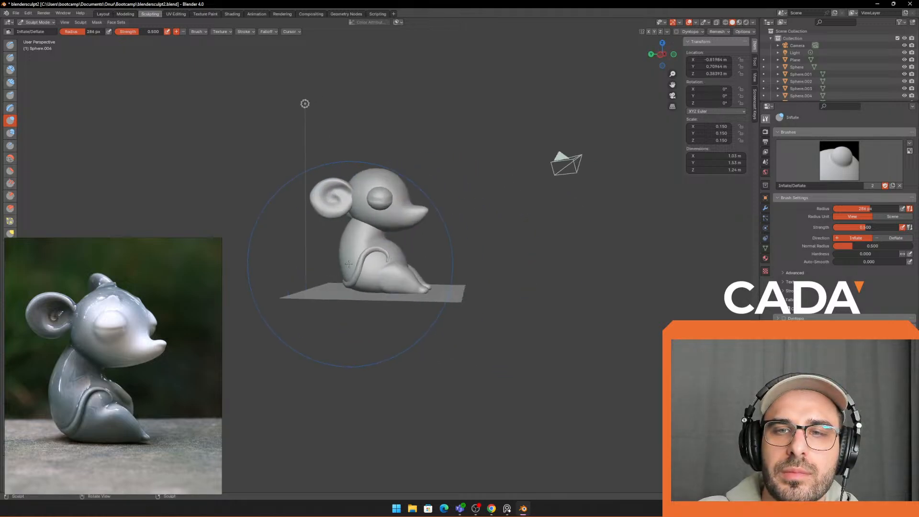
scroll(348, 263, up, 3)
Step: Tuck the tail's base end in against the lower back with the Grab brush at 284 px
click(12, 234)
scroll(376, 276, down, 2)
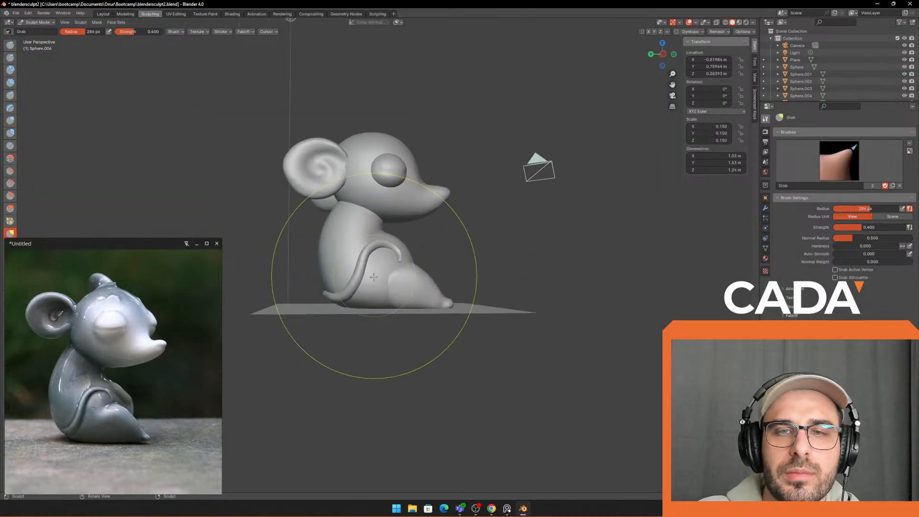
mouse_move(306, 310)
middle_down()
mouse_move(310, 297)
mouse_move(444, 314)
mouse_move(460, 295)
middle_up()
drag(429, 300, 414, 303)
mouse_move(414, 302)
middle_down()
mouse_move(326, 308)
mouse_move(318, 299)
middle_up()
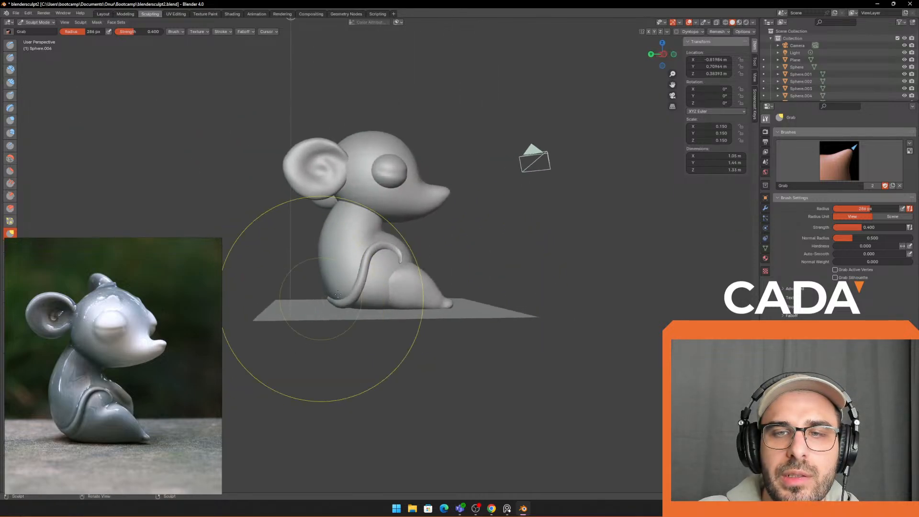
scroll(318, 299, up, 2)
mouse_move(317, 314)
mouse_down()
mouse_move(311, 320)
mouse_move(335, 286)
mouse_up()
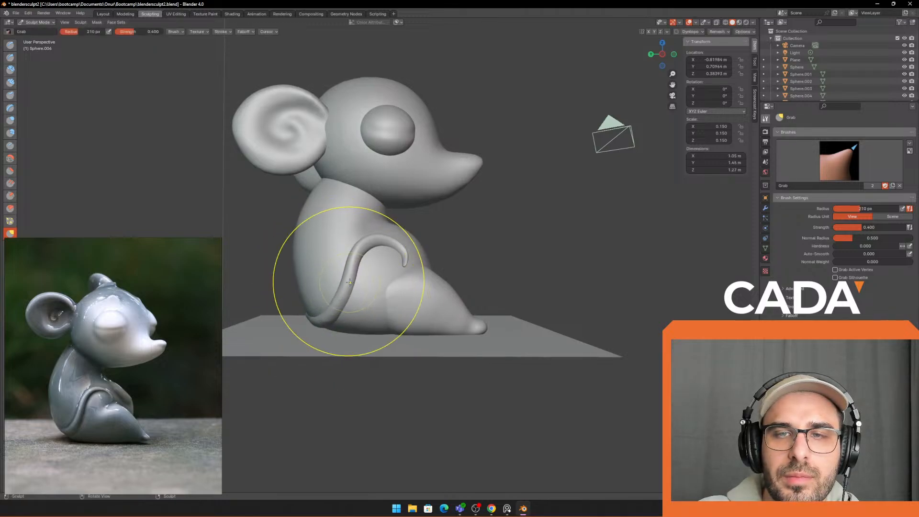
Step: Reshape the tail's arch above the hip, reducing the Grab brush to 115 px
key(f)
click(357, 268)
key(f)
click(424, 257)
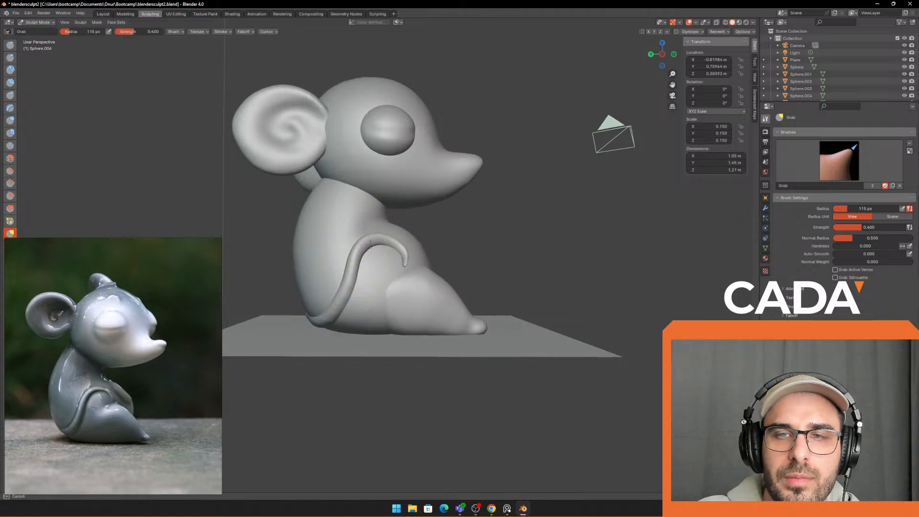
scroll(396, 269, up, 3)
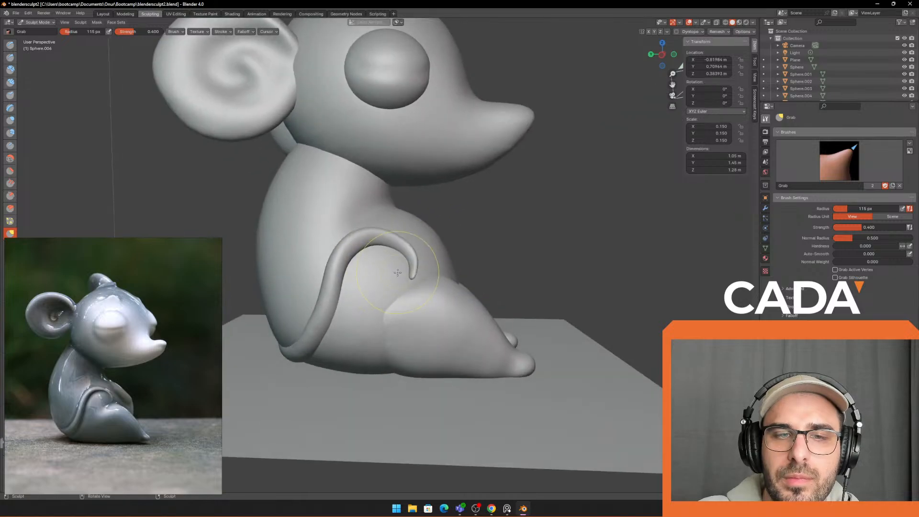
Step: Bend the tail's tip downward toward the thigh with Grab brushes of 86 px and 109 px
key(f)
click(410, 282)
key(f)
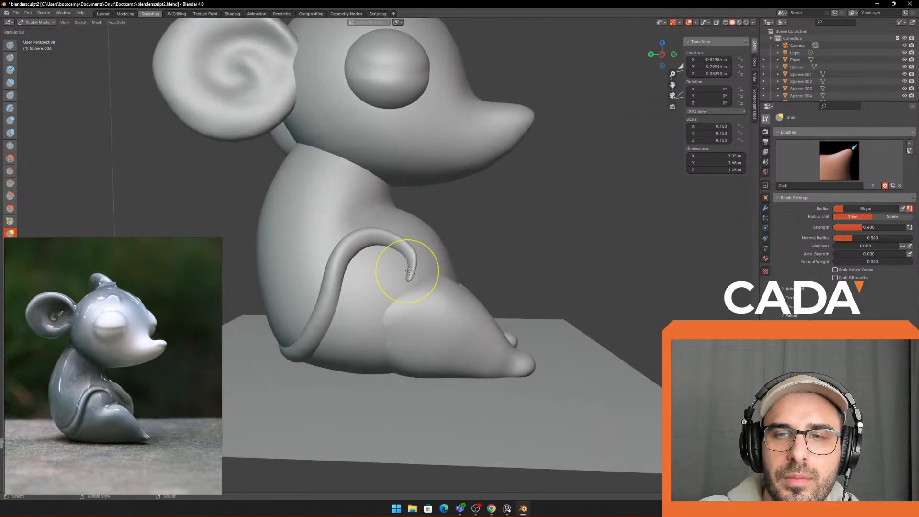
click(411, 271)
key(f)
click(410, 258)
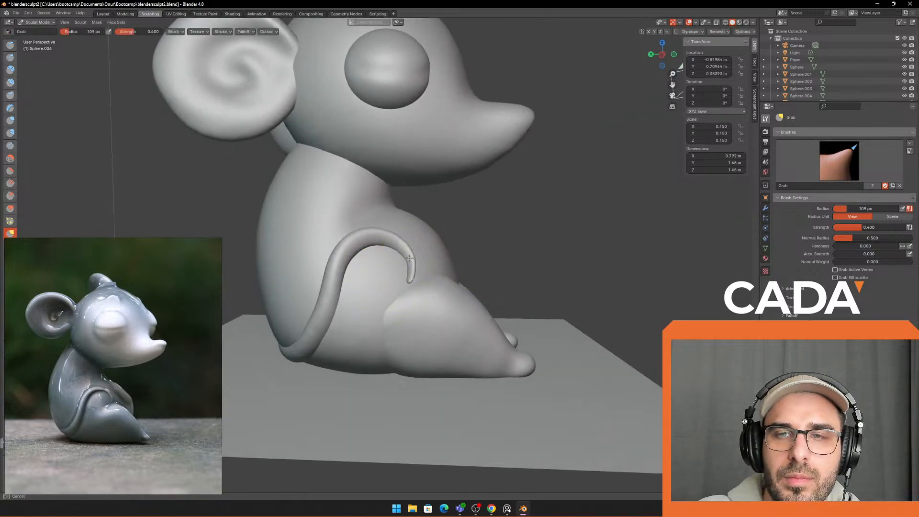
Step: Curl the very end of the tail backward above the thigh with a 63 px Grab brush
key(f)
click(402, 276)
key(f)
click(435, 283)
drag(402, 284, 400, 284)
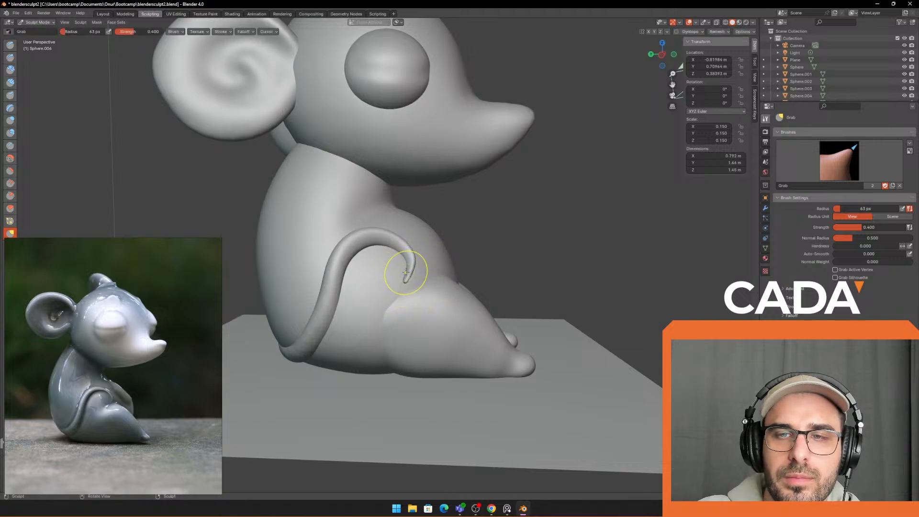
Step: Refine the front bend and top of the tail's arch with Grab brushes of 81 px and 108 px
scroll(415, 277, down, 1)
key(f)
click(417, 267)
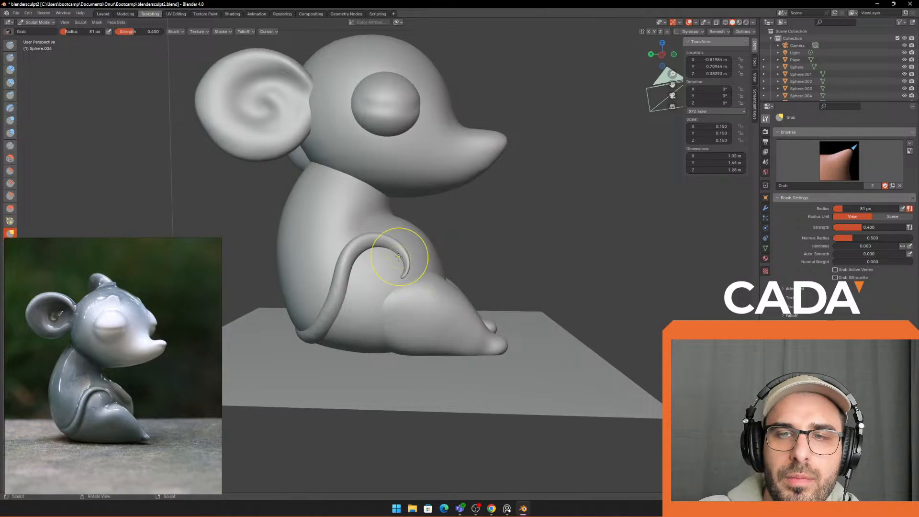
scroll(398, 258, down, 1)
key(f)
click(375, 255)
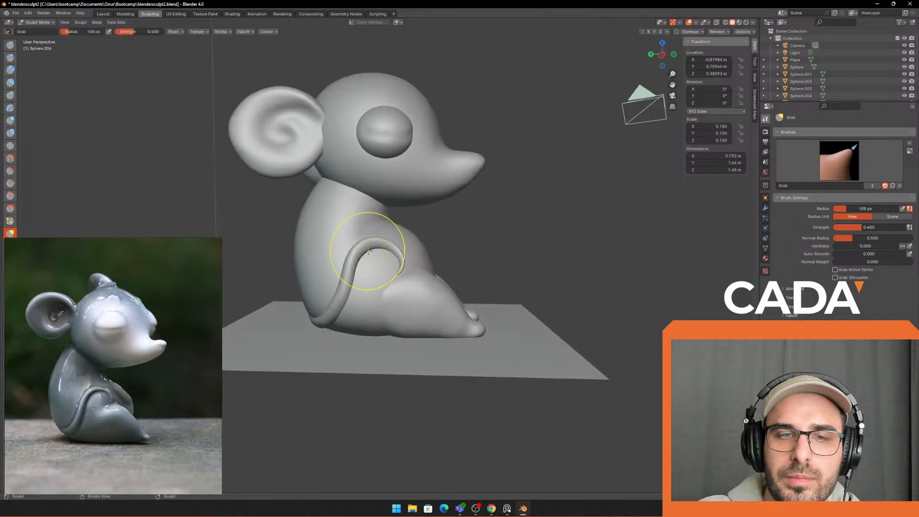
Step: Round the front of the tail's arch with an 83 px Grab brush and check the whole figurine's silhouette
key(f)
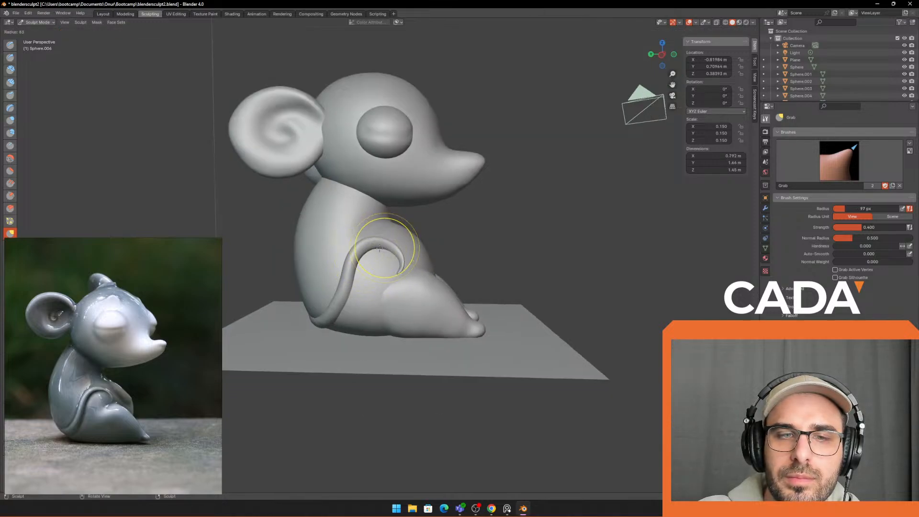
click(389, 248)
drag(391, 247, 394, 254)
scroll(476, 275, down, 4)
mouse_move(476, 275)
middle_down()
mouse_move(373, 289)
mouse_move(471, 285)
middle_up()
scroll(373, 290, down, 3)
scroll(415, 259, up, 7)
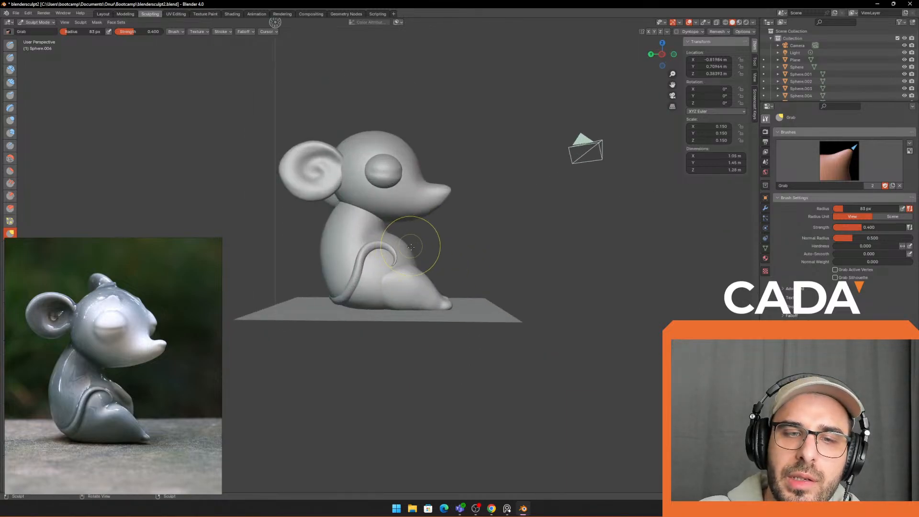
Step: Nudge the curled tip of the tail above the thigh with a 70 px Grab brush
scroll(443, 259, down, 2)
mouse_move(443, 259)
middle_down()
mouse_move(397, 282)
mouse_move(402, 289)
middle_up()
key(f)
click(421, 287)
key(f)
click(417, 289)
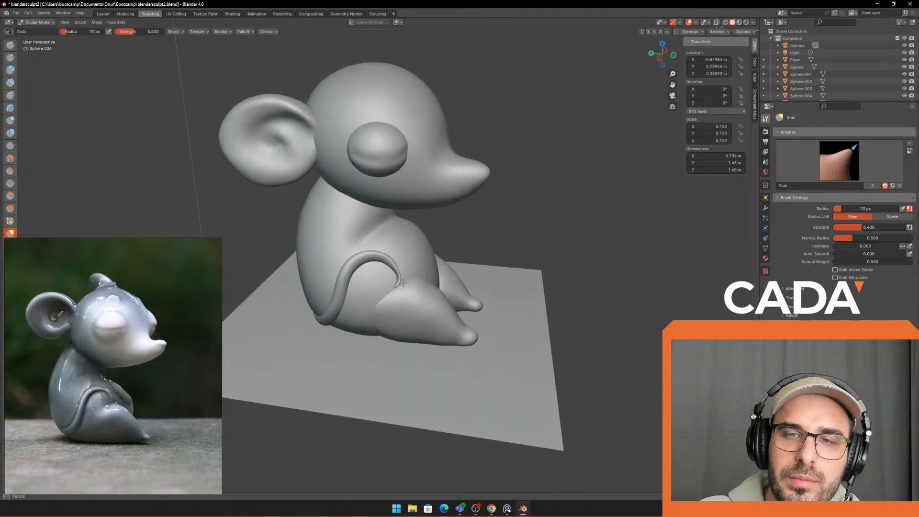
key(f)
click(388, 275)
drag(399, 270, 397, 272)
Step: Adjust the rear side of the tail's arch with a 101 px Grab brush
scroll(398, 272, down, 4)
mouse_move(388, 285)
middle_down()
mouse_move(406, 274)
mouse_move(360, 249)
middle_up()
key(f)
click(398, 269)
key(f)
click(368, 248)
scroll(367, 247, up, 2)
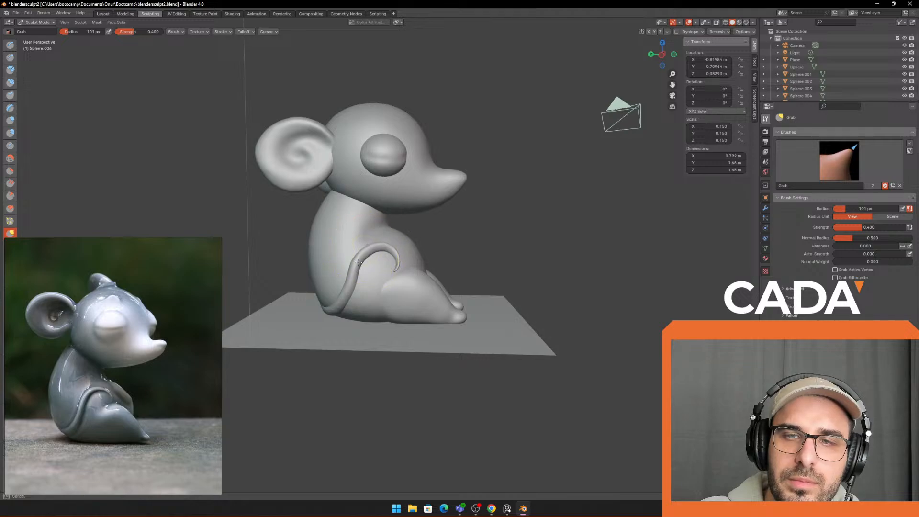
drag(359, 268, 361, 267)
Step: Reshape the lower part of the tail near its base with a 109 px Grab brush
scroll(374, 263, down, 2)
scroll(383, 262, up, 1)
middle_drag(383, 262, 359, 263)
key(f)
click(363, 265)
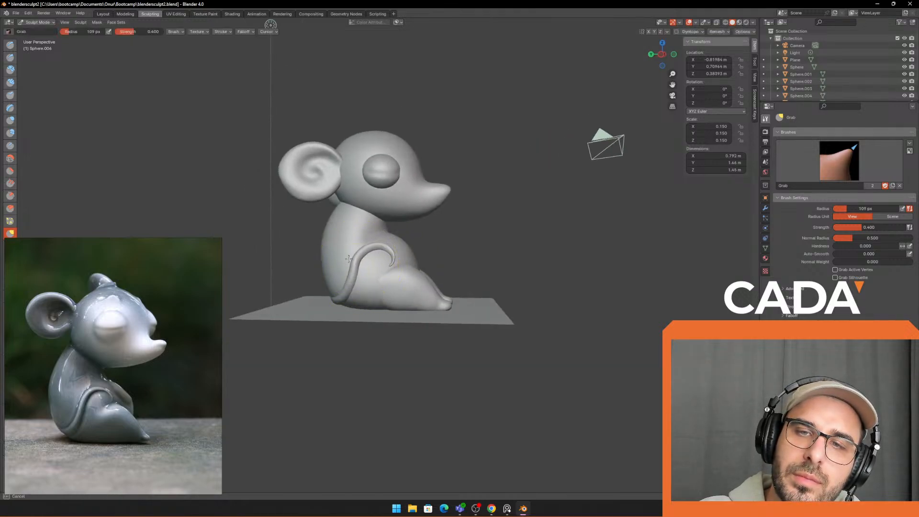
drag(343, 289, 346, 286)
Step: Examine the whole figurine and the tail's curve from several angles and distances against the reference photo
scroll(384, 280, down, 2)
mouse_move(411, 273)
middle_down()
mouse_move(318, 291)
mouse_move(435, 280)
middle_up()
scroll(468, 283, down, 5)
middle_drag(498, 265, 521, 259)
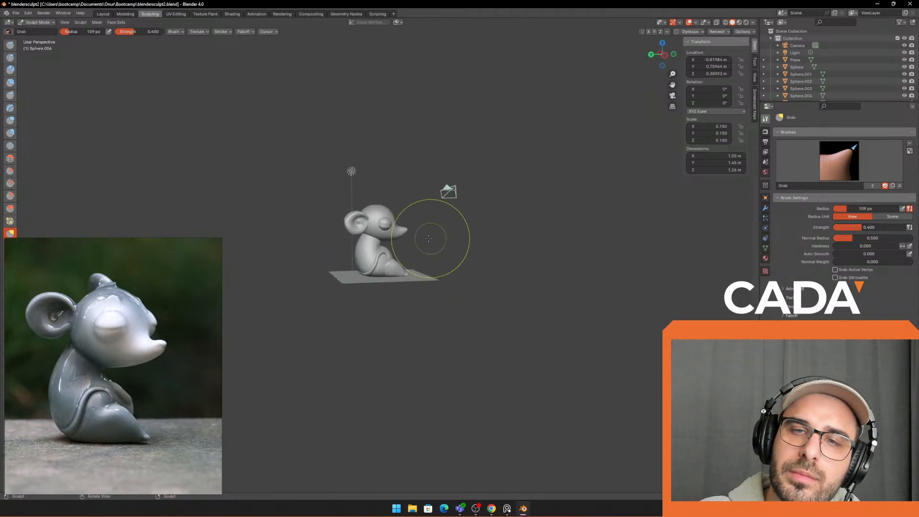
scroll(435, 235, up, 3)
middle_drag(478, 200, 484, 241)
scroll(368, 251, up, 5)
scroll(363, 255, down, 5)
scroll(512, 249, up, 3)
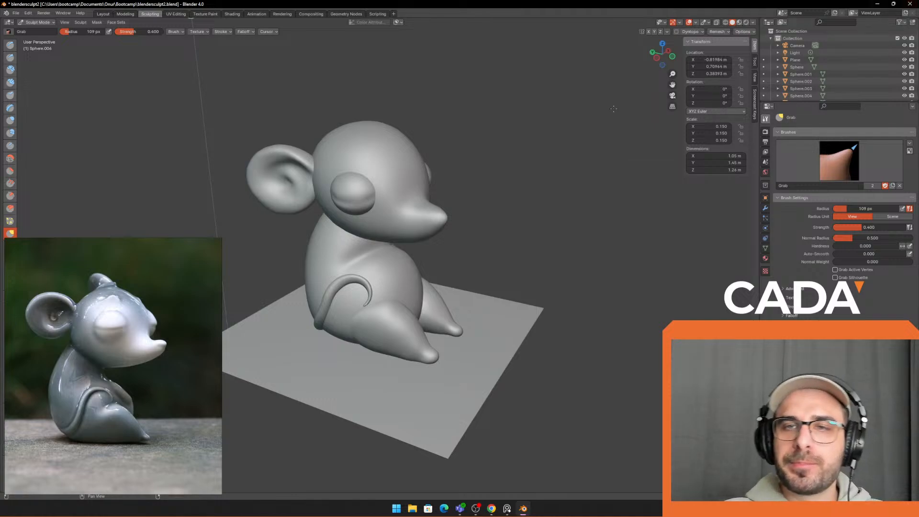
mouse_move(620, 199)
middle_down()
mouse_move(493, 171)
mouse_move(397, 192)
mouse_move(397, 225)
mouse_move(371, 178)
mouse_move(24, 119)
mouse_move(277, 117)
mouse_move(486, 205)
mouse_move(496, 188)
mouse_move(479, 160)
mouse_move(494, 159)
mouse_move(491, 167)
middle_up()
scroll(457, 175, up, 1)
scroll(492, 167, down, 1)
middle_drag(492, 167, 462, 174)
scroll(461, 172, up, 2)
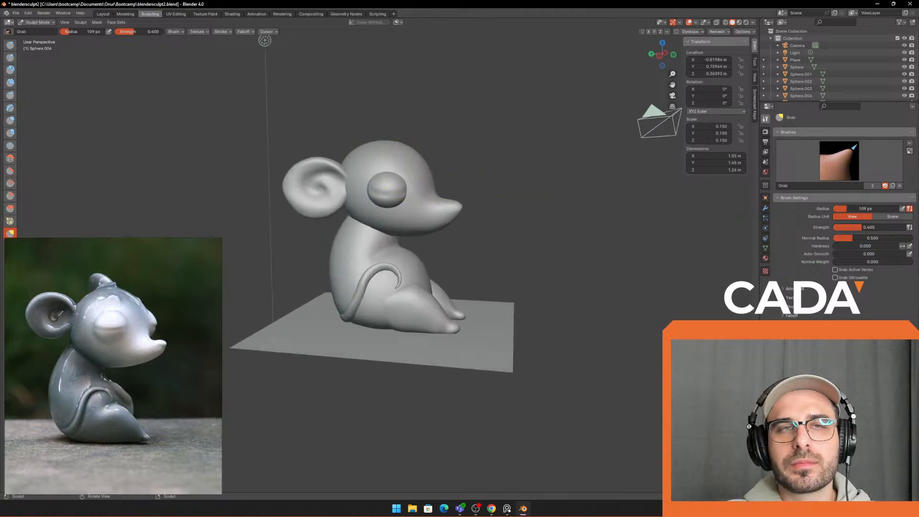
Step: Try a new tilt and position for the ear on the tail side of the head in Object Mode
click(103, 13)
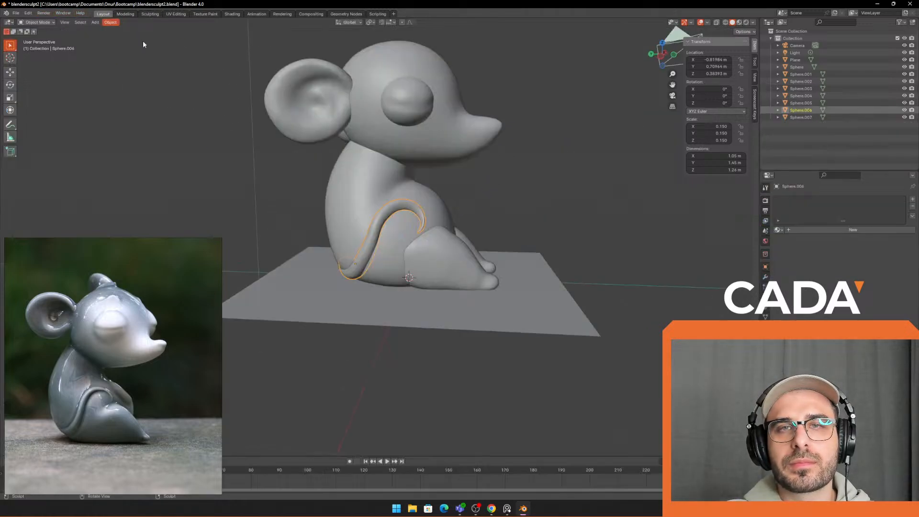
click(341, 129)
middle_drag(341, 130, 342, 102)
key(g)
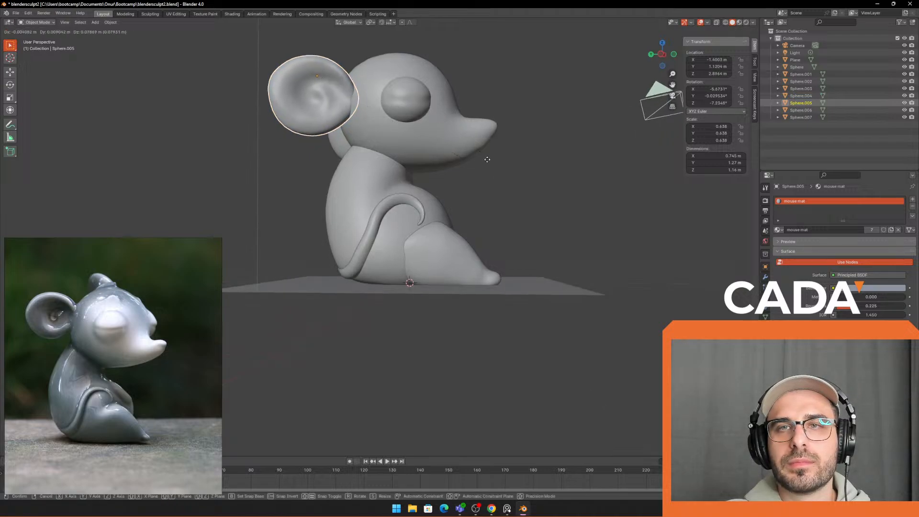
click(487, 159)
scroll(513, 210, down, 3)
click(512, 210)
middle_drag(525, 205, 509, 216)
scroll(506, 209, up, 1)
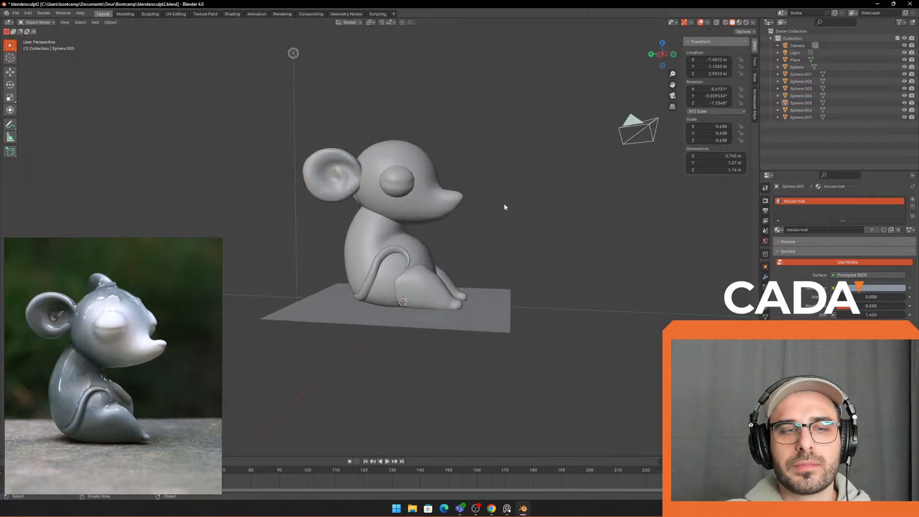
Step: Undo the last transforms of the tail-side ear
key(ctrl+z)
key(ctrl+z)
key(ctrl+z)
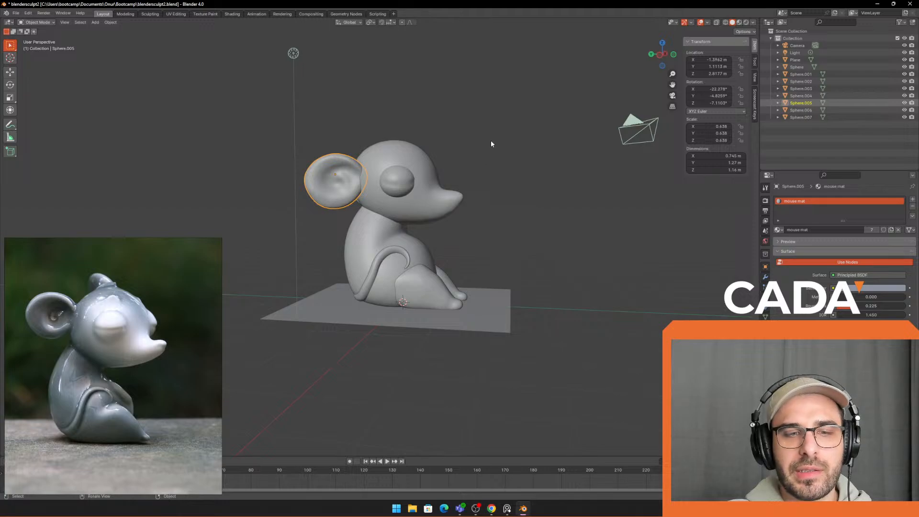
key(ctrl+z)
key(ctrl+z)
key(ctrl+z)
key(ctrl+z)
key(ctrl+z)
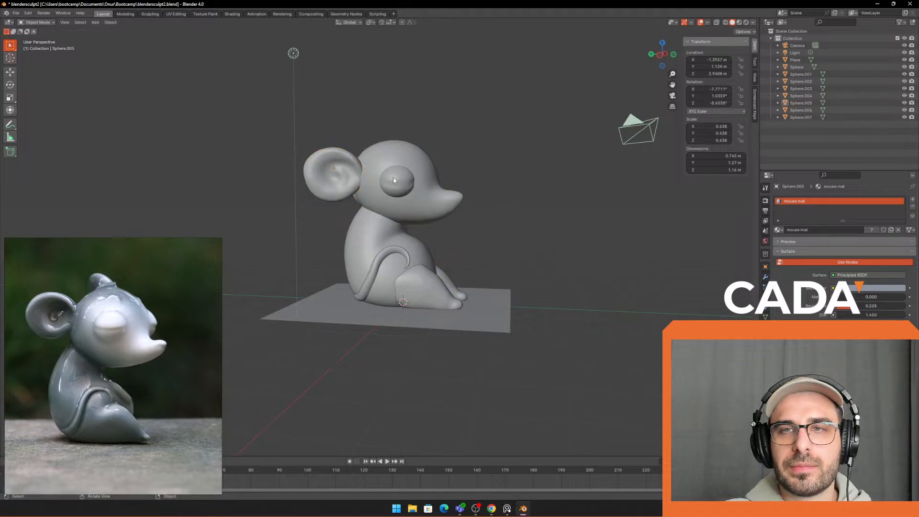
Step: Rotate the tail-side ear and move it into place against the head
click(354, 177)
key(r)
click(497, 181)
key(g)
click(526, 191)
click(525, 190)
Step: Rotate the opposite ear to match and shift the tail-side ear slightly on the head
middle_drag(525, 194, 461, 187)
click(474, 182)
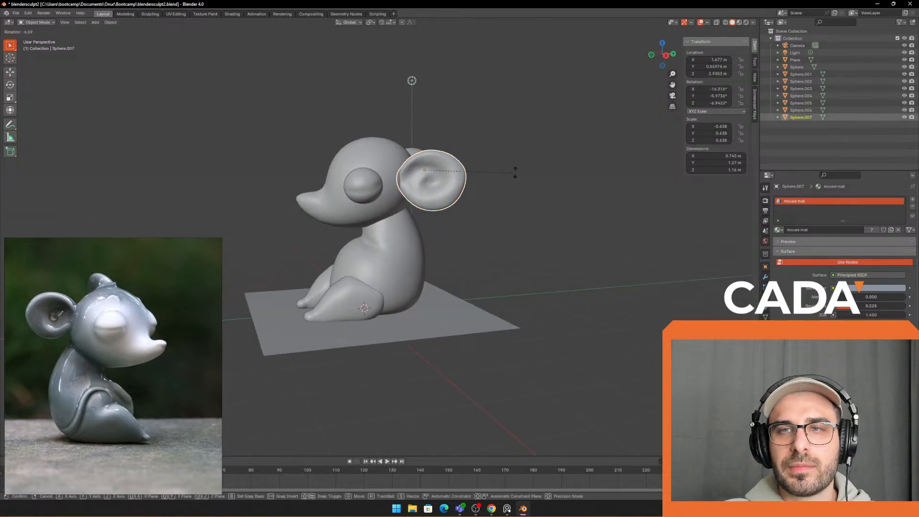
middle_drag(530, 196, 502, 194)
click(349, 182)
key(g)
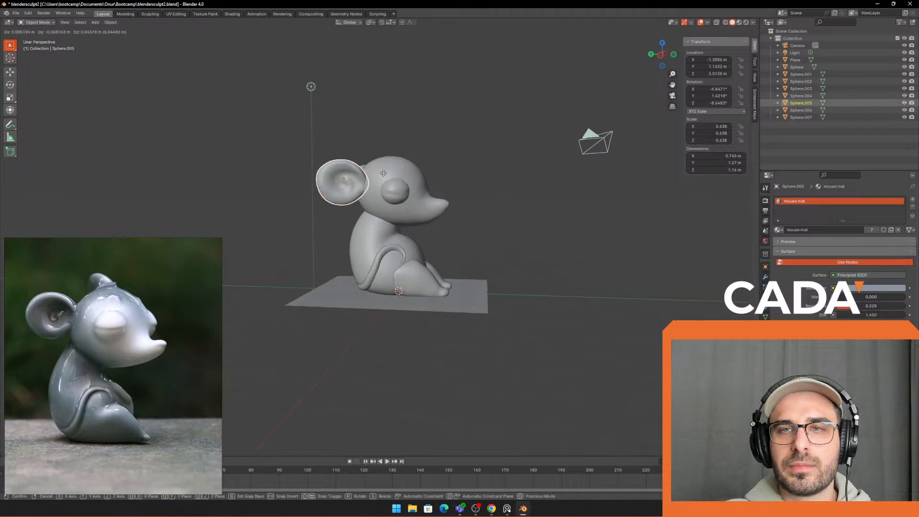
click(384, 172)
click(493, 191)
Step: Select the head, eyes and ears together and rotate them as a group
mouse_move(494, 191)
middle_down()
mouse_move(473, 202)
mouse_move(477, 194)
middle_up()
scroll(472, 202, up, 1)
key(b)
drag(314, 123, 431, 194)
middle_drag(431, 194, 577, 207)
key(r)
click(537, 262)
drag(577, 208, 550, 225)
middle_drag(536, 240, 481, 208)
Step: Reselect the head, eyes and ears and fine-tune their rotation and position above the body
key(b)
drag(330, 119, 450, 206)
middle_drag(502, 193, 516, 190)
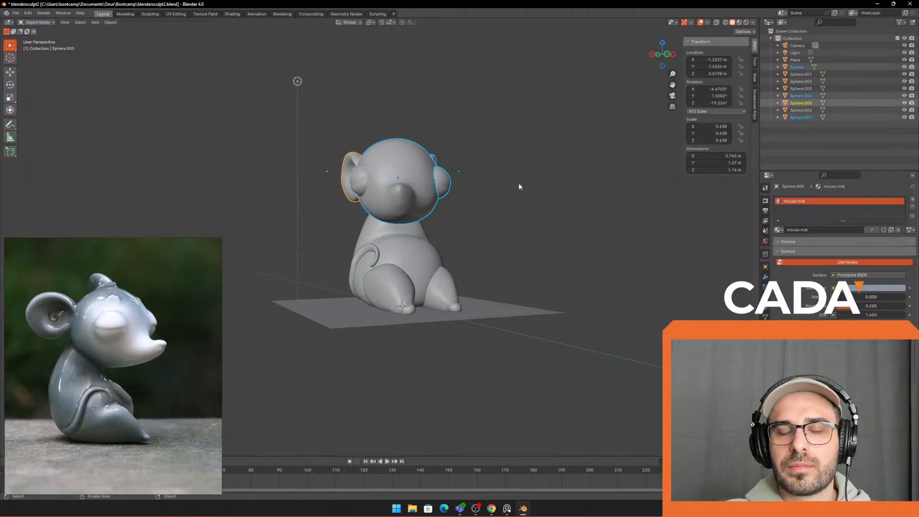
key(r)
click(521, 179)
key(g)
click(517, 186)
click(517, 187)
mouse_move(511, 218)
middle_down()
mouse_move(577, 226)
mouse_move(496, 222)
middle_up()
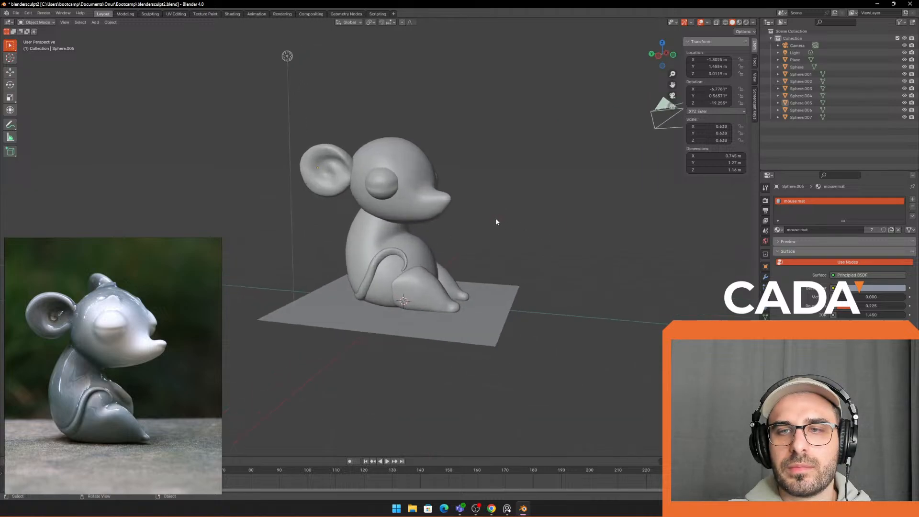
Step: Select the tail-side leg and open it in the Sculpting workspace
scroll(478, 260, up, 2)
click(443, 320)
middle_drag(443, 320, 421, 231)
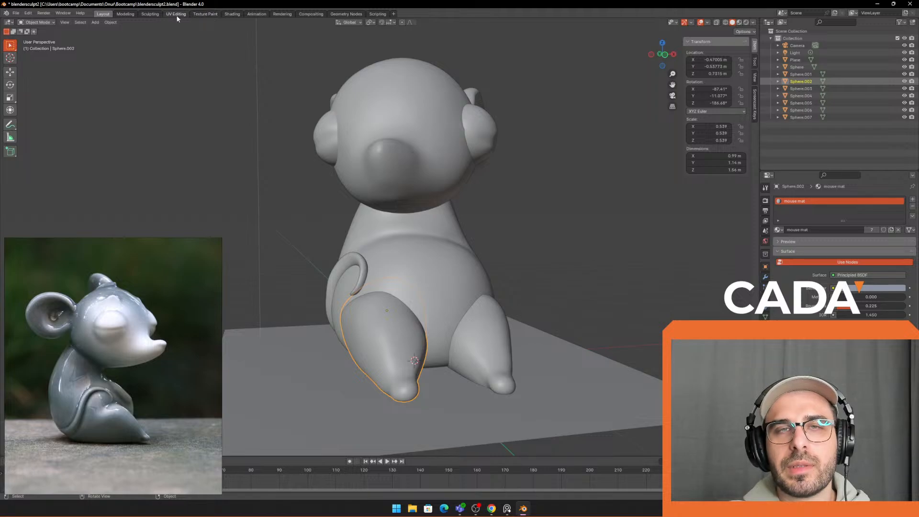
click(150, 14)
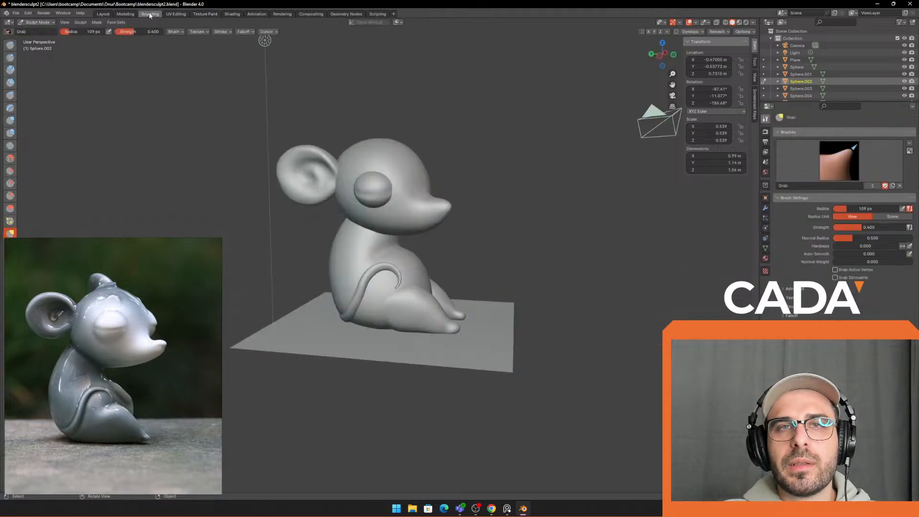
click(201, 17)
click(176, 15)
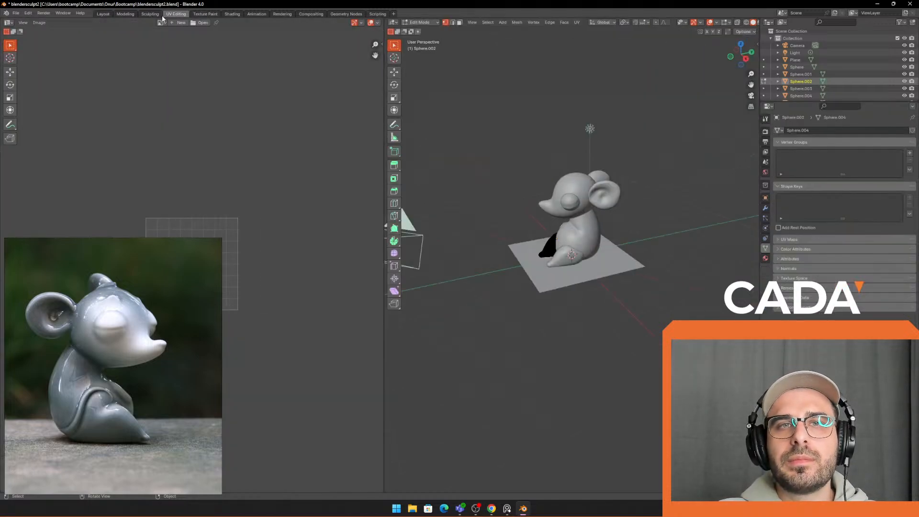
click(153, 15)
click(196, 242)
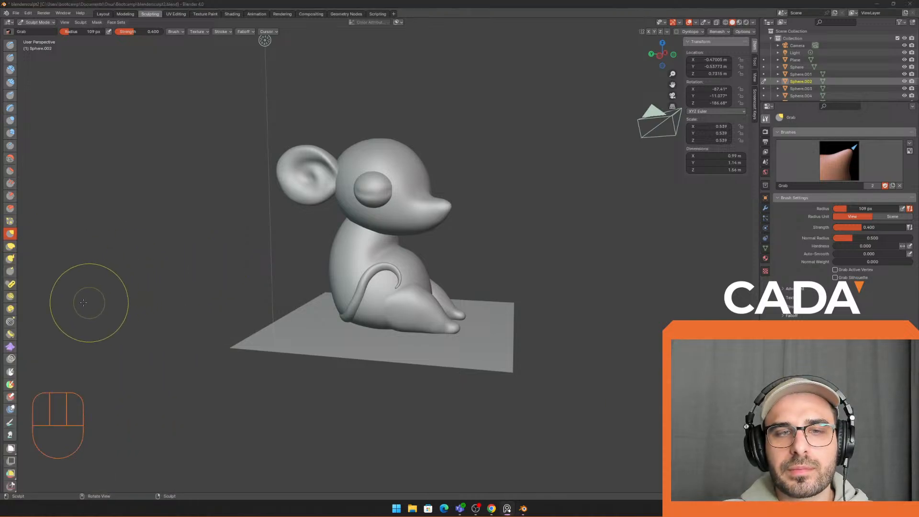
Step: Switch the leg to Vertex Paint mode and make black the active brush colour
click(39, 22)
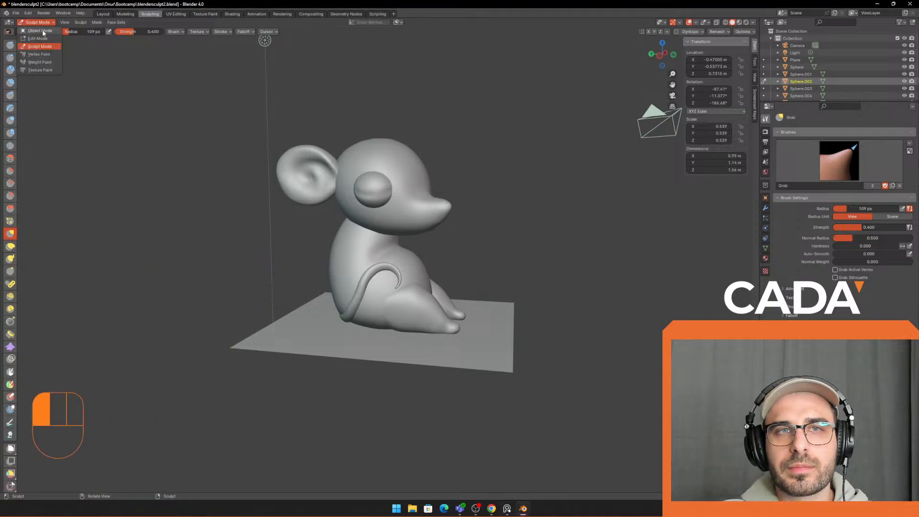
click(39, 55)
click(434, 192)
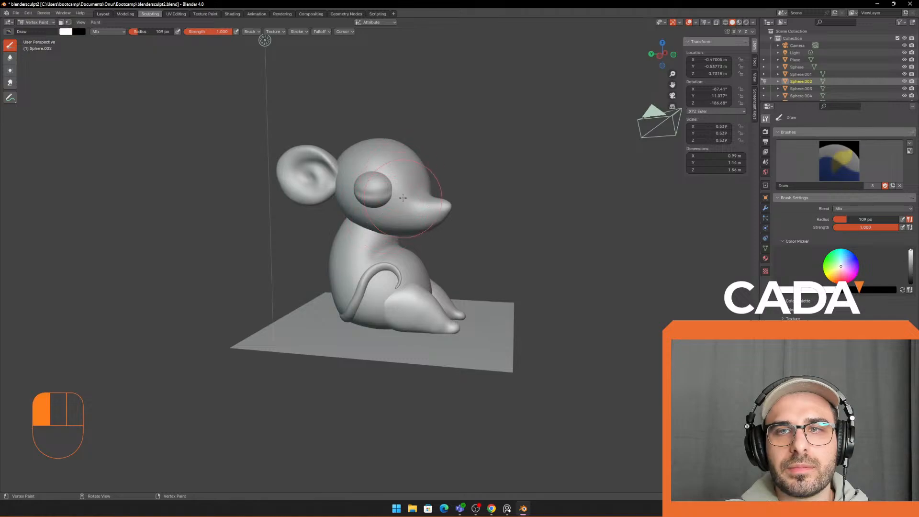
scroll(445, 207, up, 1)
scroll(445, 207, up, 2)
key(x)
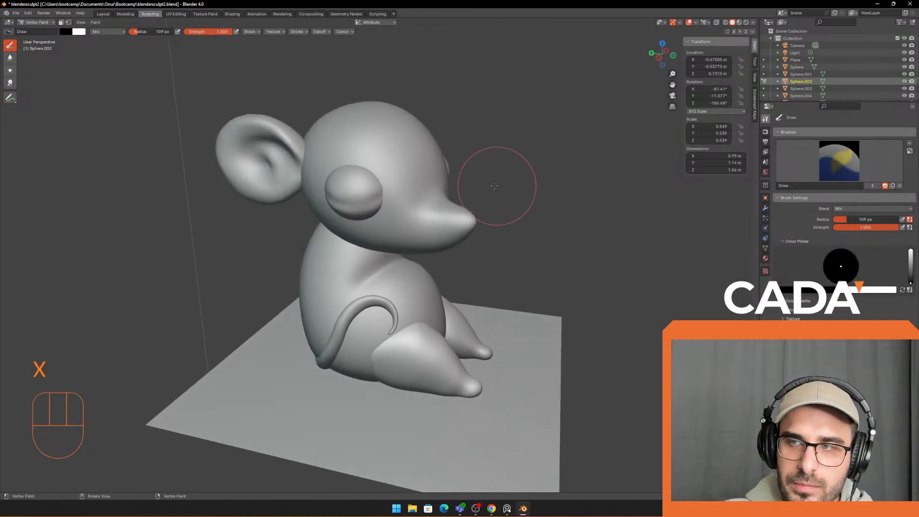
Step: Try to paint black strokes across the face and preview the figurine's materials
drag(362, 172, 468, 215)
drag(393, 192, 479, 210)
shift+scroll(637, 158, up, 2)
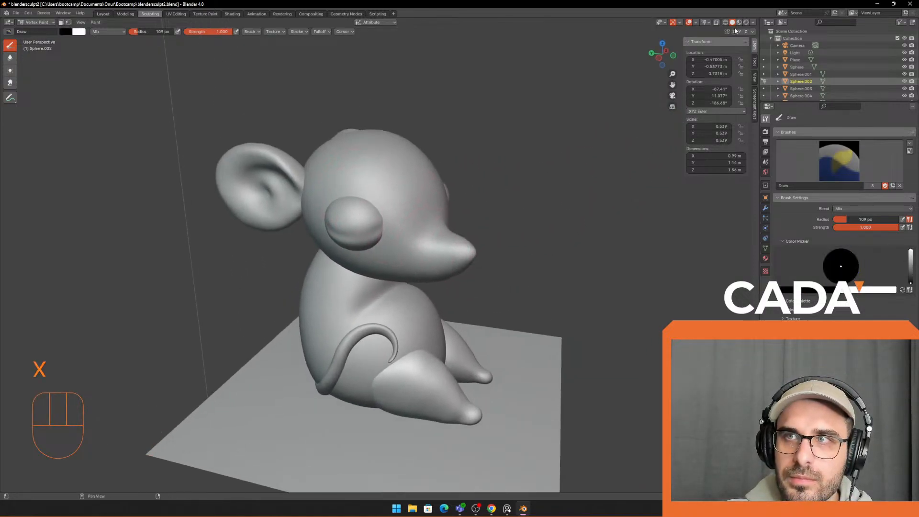
click(746, 23)
click(468, 254)
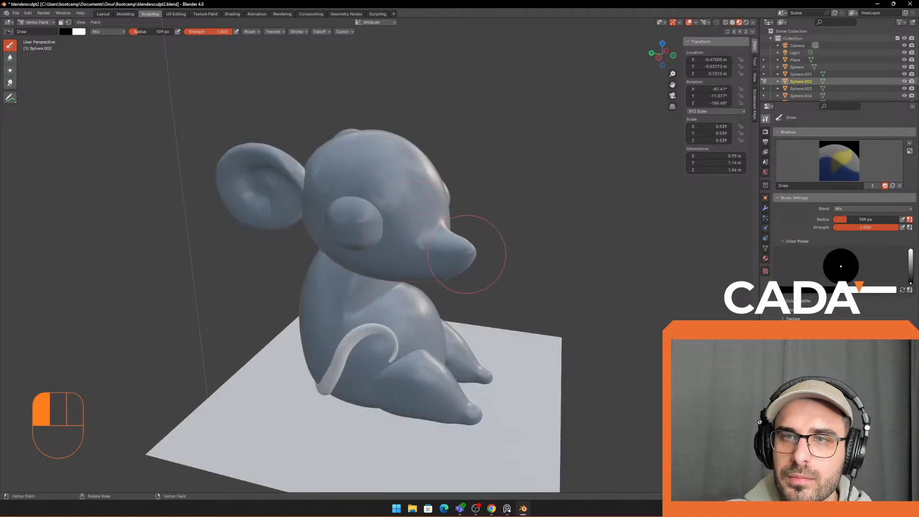
click(732, 23)
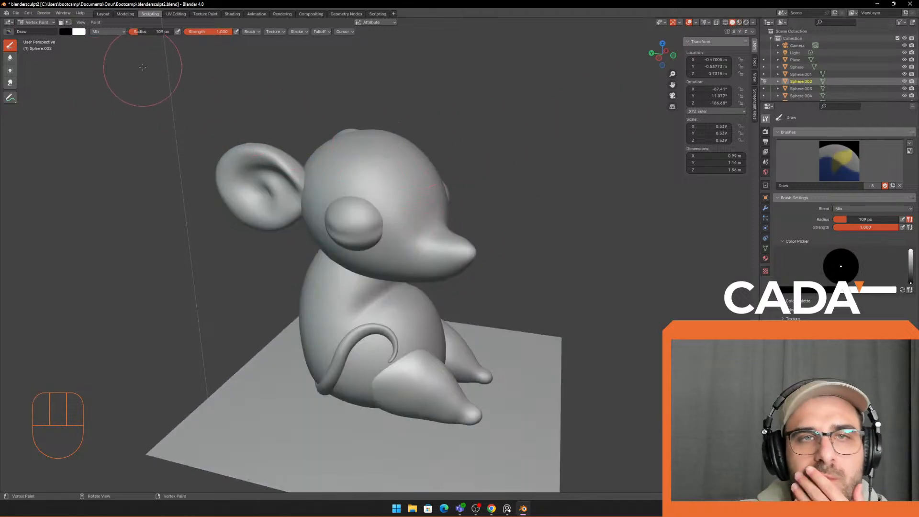
key(alt+Tab)
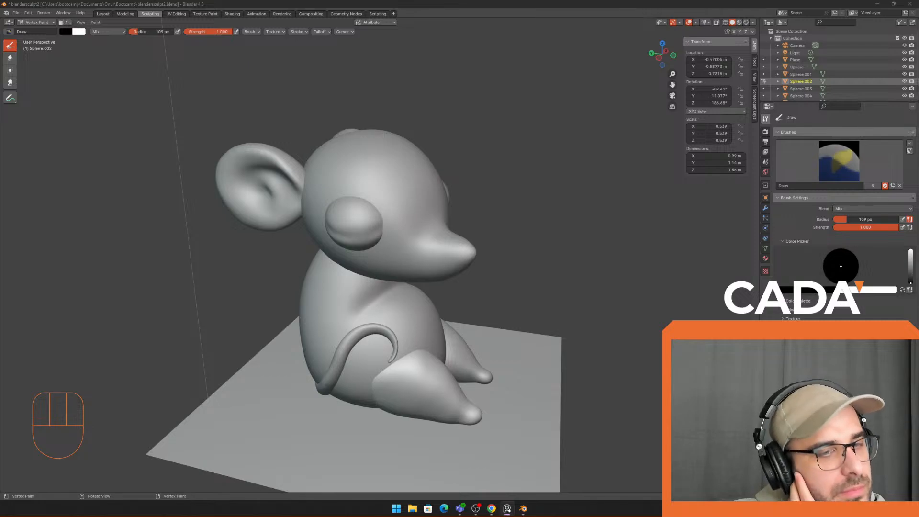
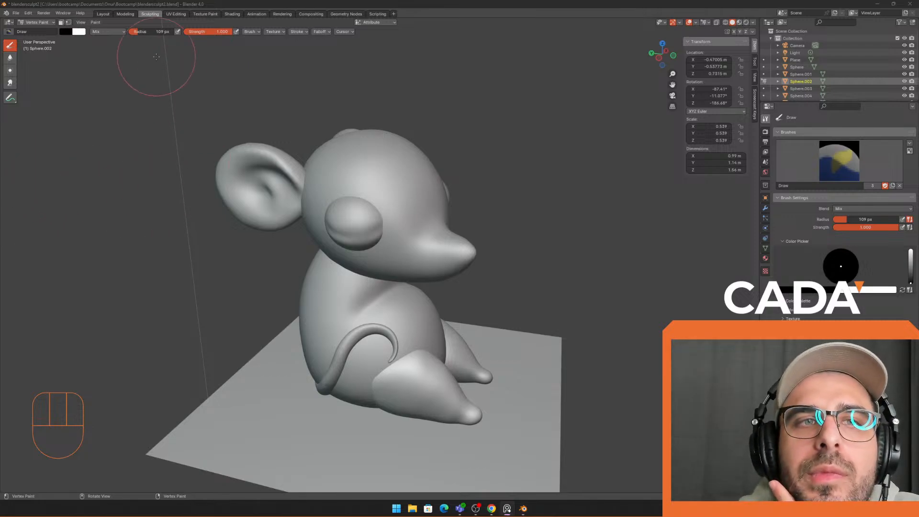
Step: Select the head in Object Mode and switch it to Vertex Paint mode in the Sculpting workspace
click(103, 14)
click(412, 147)
middle_drag(412, 147, 190, 16)
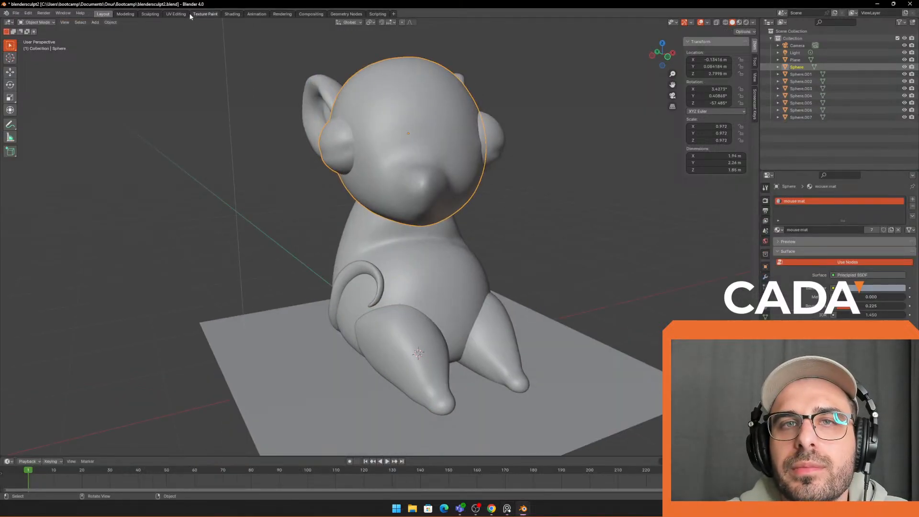
click(149, 13)
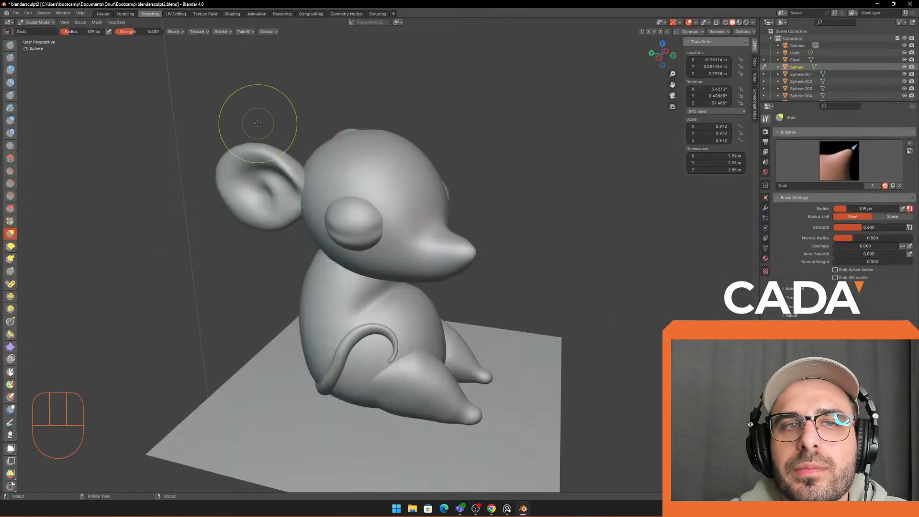
click(39, 22)
click(39, 54)
Step: Set the vertex paint brush radius to 164 px and undo the trial black strokes on the head
mouse_move(384, 177)
mouse_down()
mouse_move(424, 242)
mouse_move(416, 249)
mouse_up()
key(ctrl+z)
key(f)
click(434, 240)
key(ctrl+z)
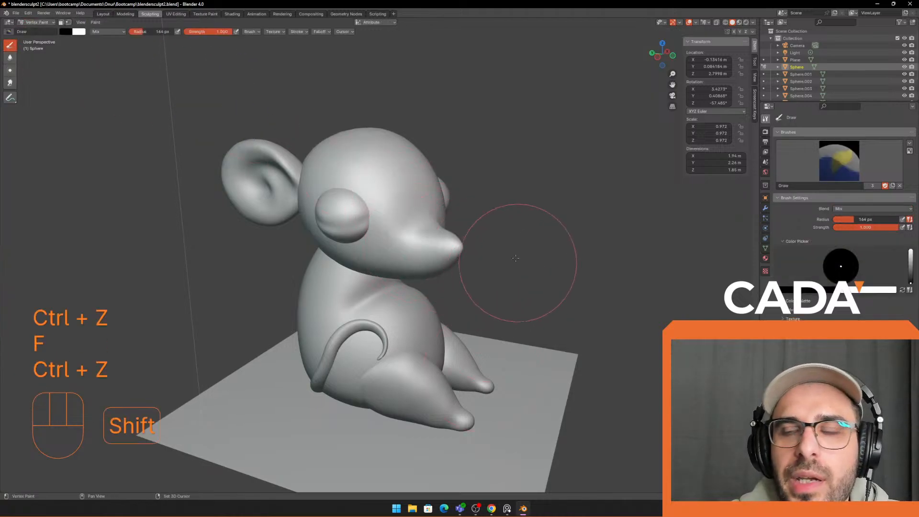
shift+middle_drag(506, 267, 500, 246)
Step: Preview the figurine's materials, and try a black stroke over the snout
click(739, 22)
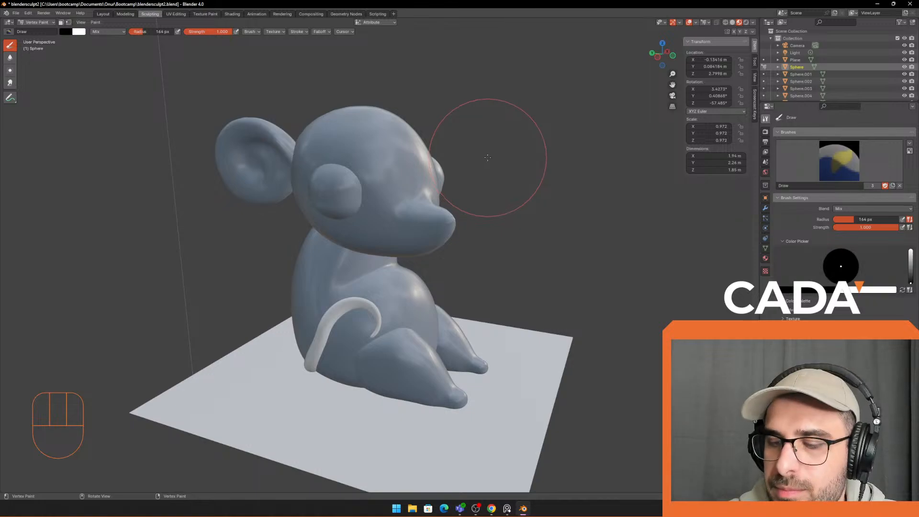
click(733, 22)
key(ctrl+z)
key(ctrl+z)
shift+middle_drag(522, 205, 539, 205)
mouse_move(402, 194)
mouse_down()
mouse_move(411, 222)
mouse_move(436, 222)
mouse_up()
key(ctrl+z)
key(ctrl+z)
Step: Try black strokes across the front of the face and undo them
middle_drag(531, 234, 491, 233)
mouse_move(383, 191)
mouse_down()
mouse_move(384, 222)
mouse_move(344, 203)
mouse_up()
drag(344, 192, 381, 230)
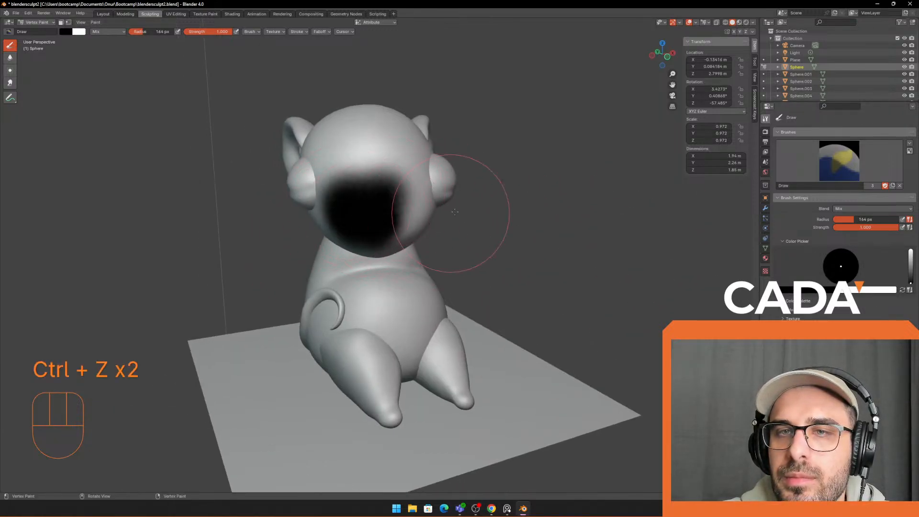
key(ctrl+z)
key(ctrl+z)
key(ctrl+z)
ctrl+middle_drag(525, 225, 527, 229)
Step: Paint the snout and the tail-side cheek black with the 164 px brush and return to the Layout workspace
click(363, 199)
middle_drag(365, 201, 421, 203)
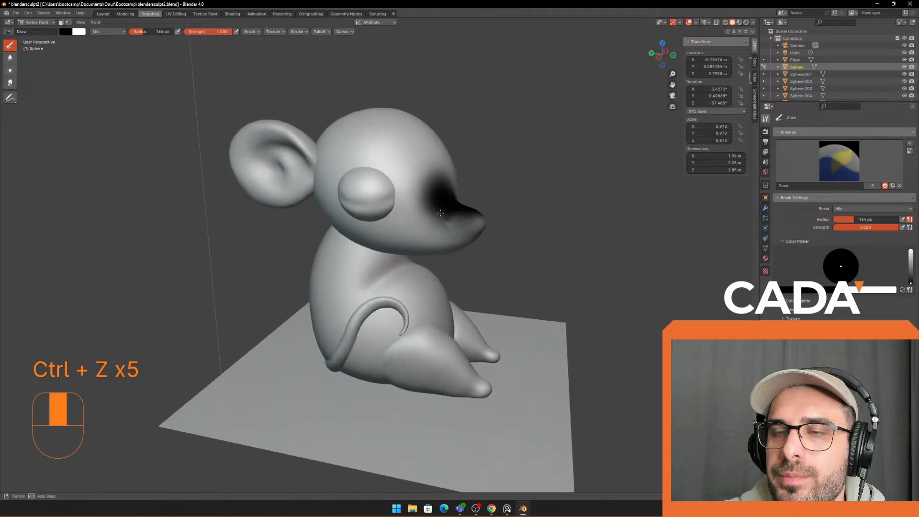
drag(383, 202, 467, 225)
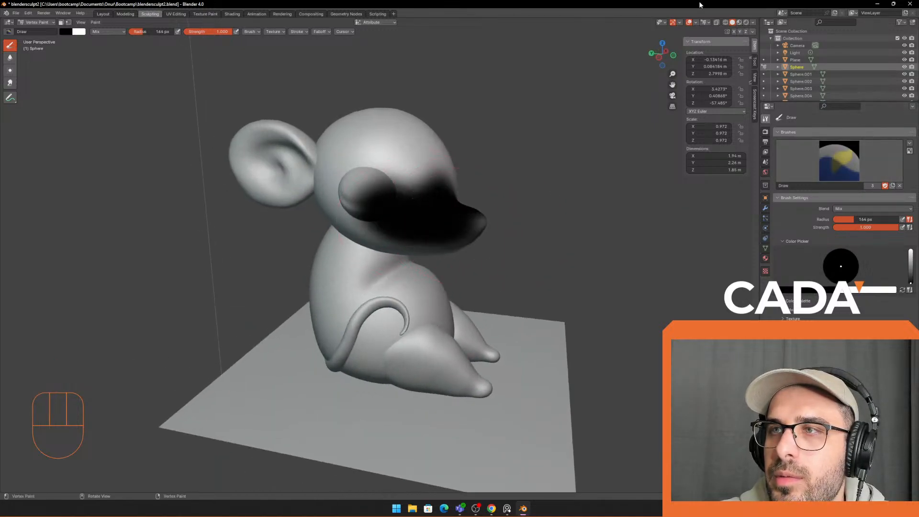
click(104, 14)
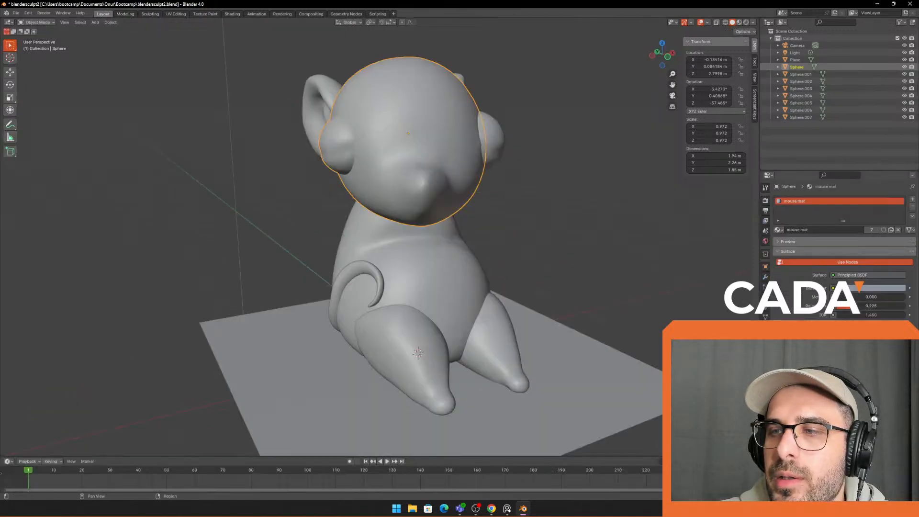
Step: Show the model in material preview, then try removing the head's mouse mat material slot and undo the removal
click(739, 22)
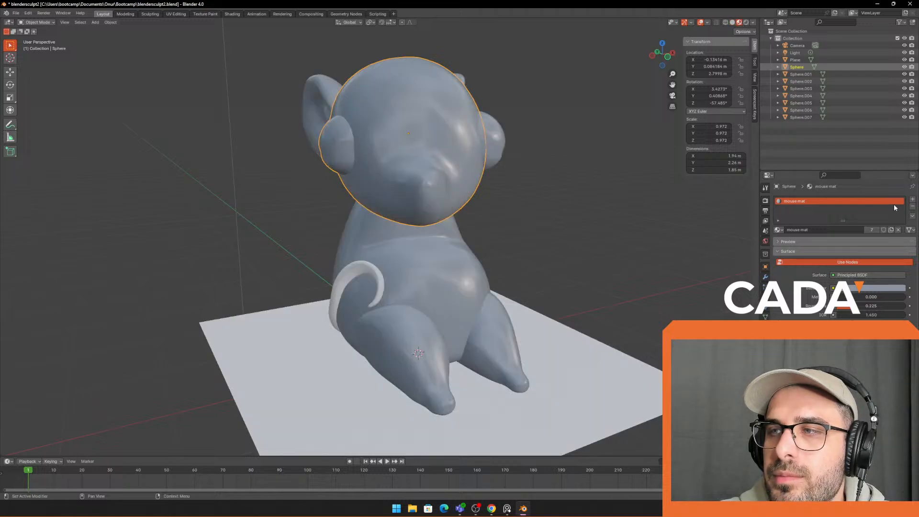
click(913, 207)
middle_drag(421, 180, 460, 182)
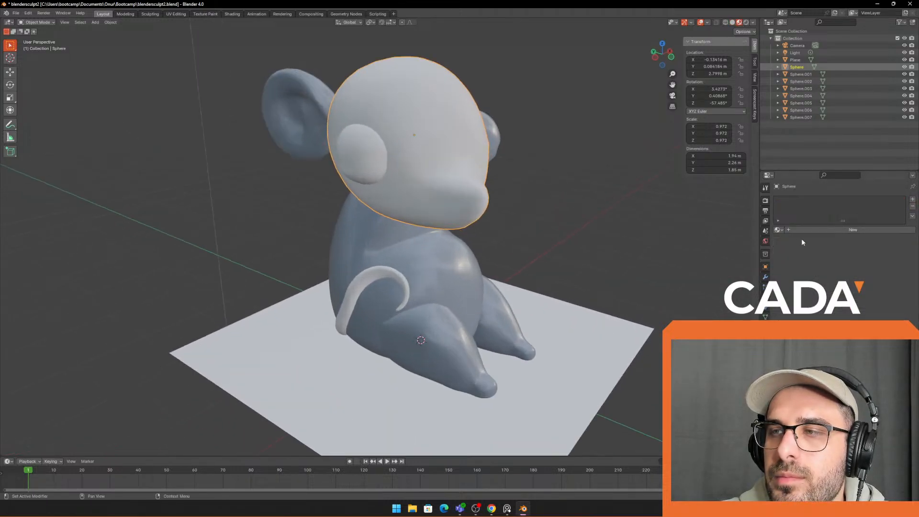
key(ctrl+z)
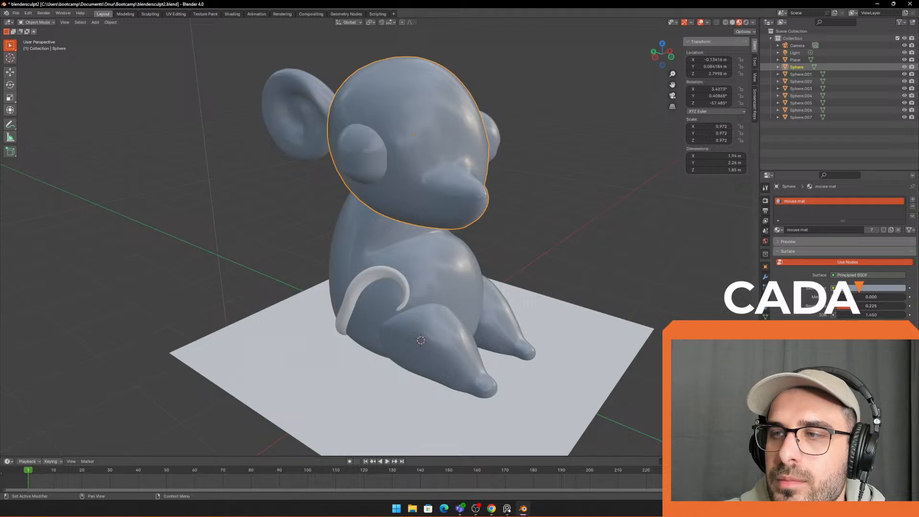
Step: Link the mouse mat material's base color to a Color Attribute so the vertex paint shows on the figurine
click(834, 288)
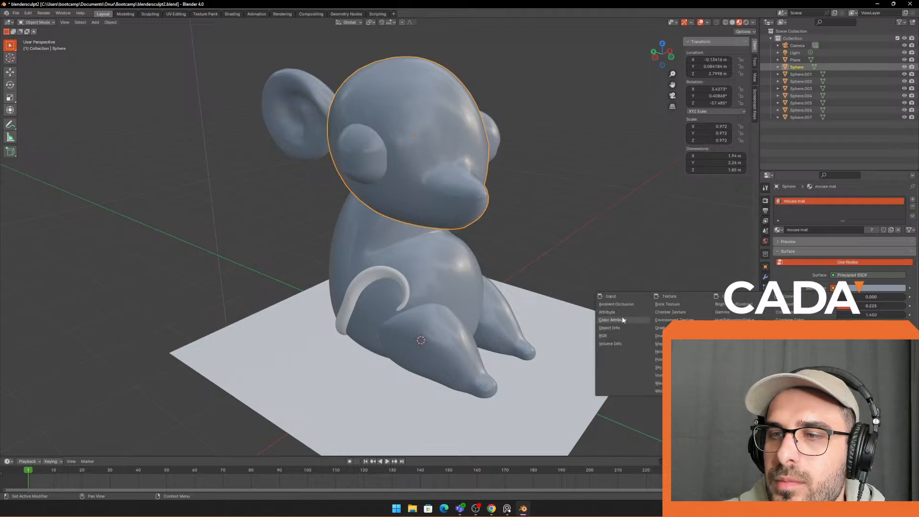
click(695, 238)
middle_drag(694, 238, 557, 154)
key(ctrl+z)
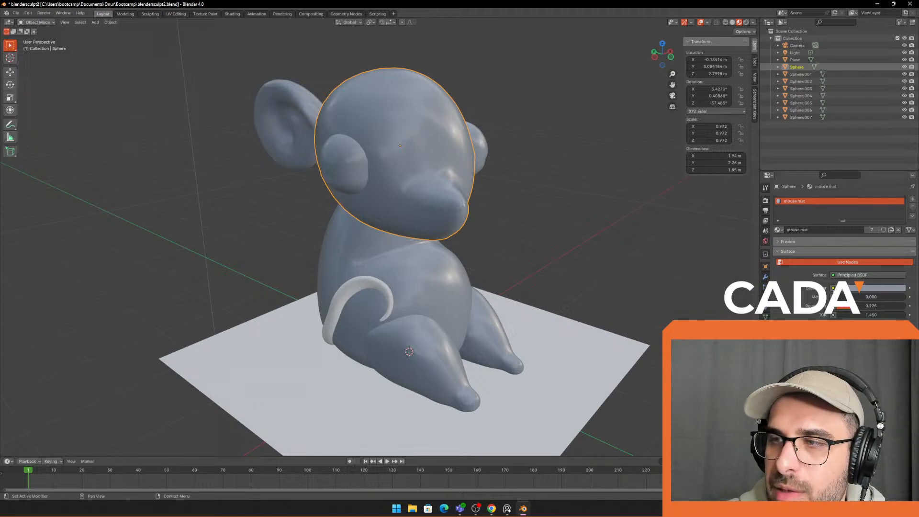
click(834, 288)
click(834, 288)
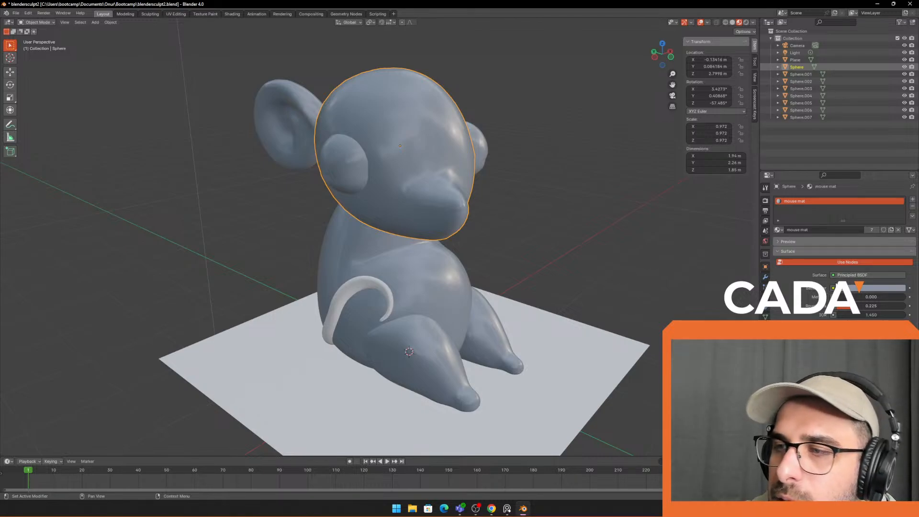
click(834, 288)
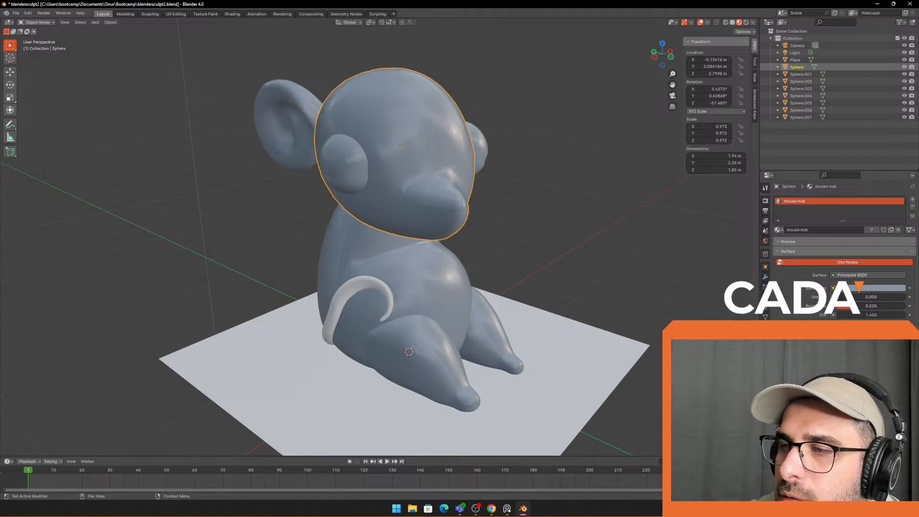
click(848, 288)
click(833, 288)
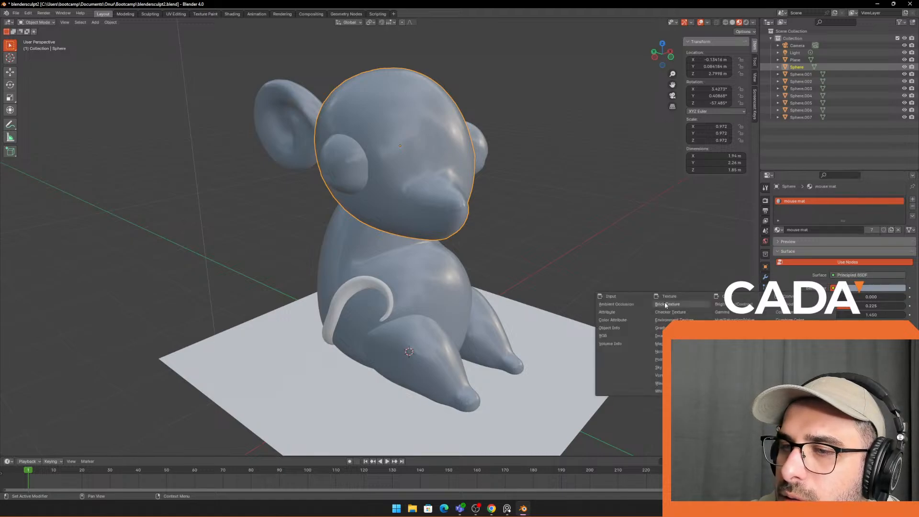
click(622, 320)
middle_drag(599, 232, 287, 107)
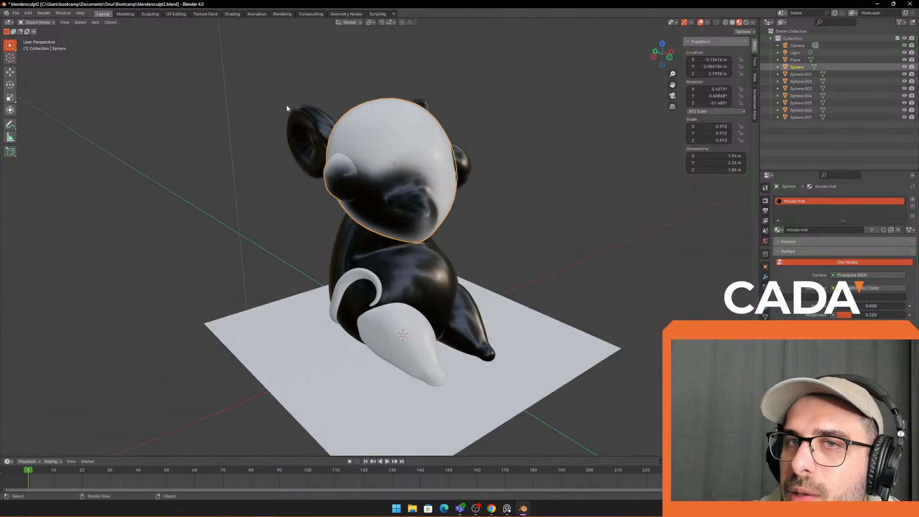
Step: Try black vertex paint strokes over the forehead and snout of the head, and undo them
click(205, 14)
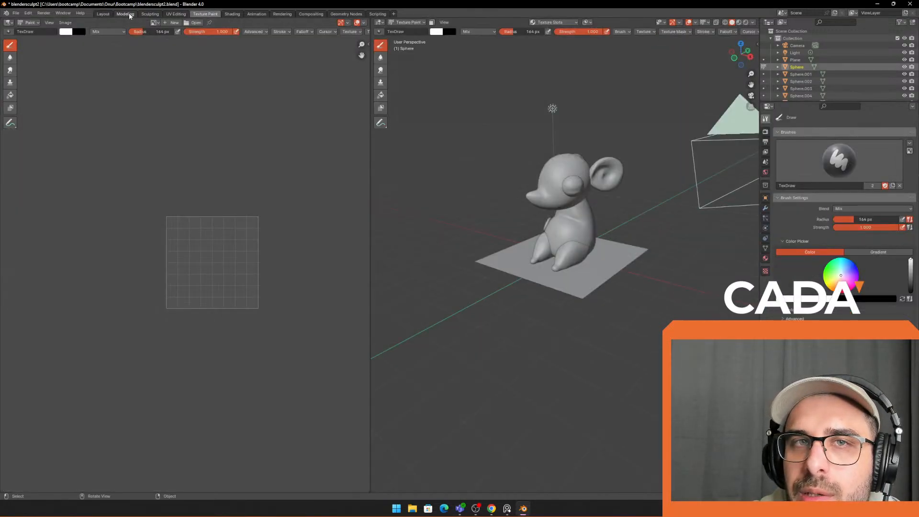
click(103, 14)
click(36, 22)
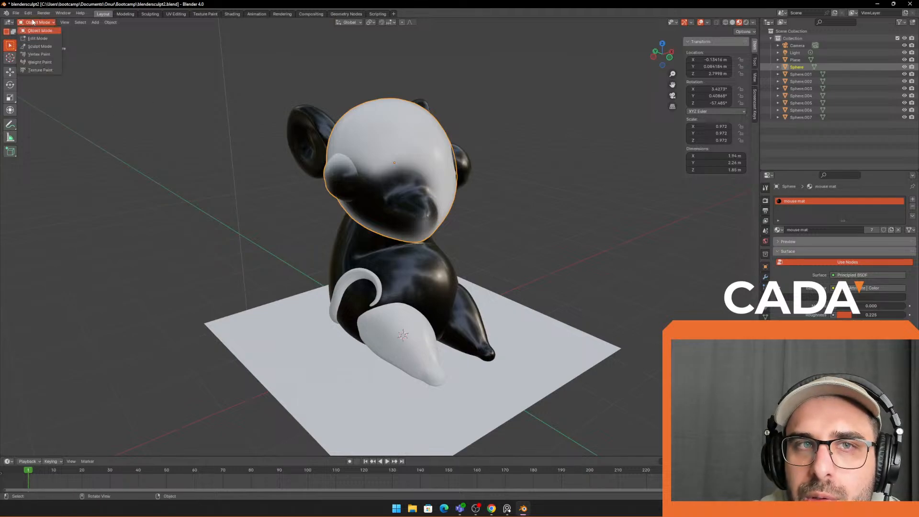
click(38, 54)
scroll(435, 140, up, 5)
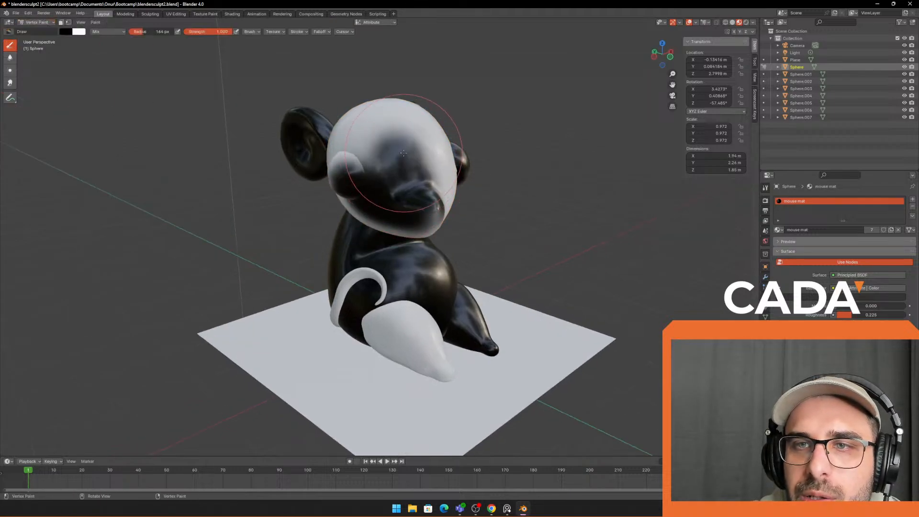
mouse_move(421, 165)
middle_down()
mouse_move(364, 158)
mouse_move(453, 201)
middle_up()
scroll(453, 201, down, 2)
mouse_move(442, 141)
mouse_down()
mouse_move(428, 194)
mouse_move(454, 204)
mouse_up()
middle_drag(520, 180, 503, 204)
key(ctrl+z)
key(ctrl+z)
key(ctrl+z)
key(ctrl+z)
Step: Show the reference photo beside the model in solid shading and return the head to Object Mode
key(alt+Tab)
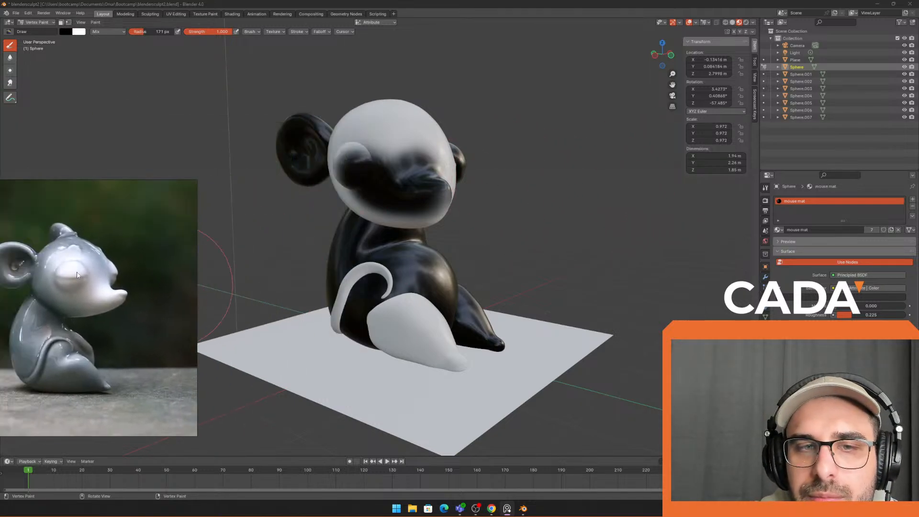
click(732, 22)
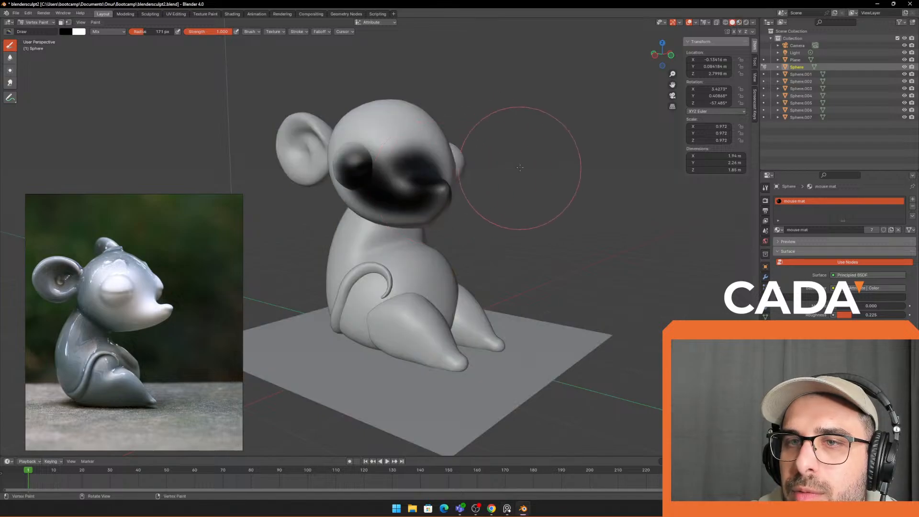
middle_drag(521, 167, 519, 179)
middle_drag(450, 228, 476, 209)
key(Tab)
key(Tab)
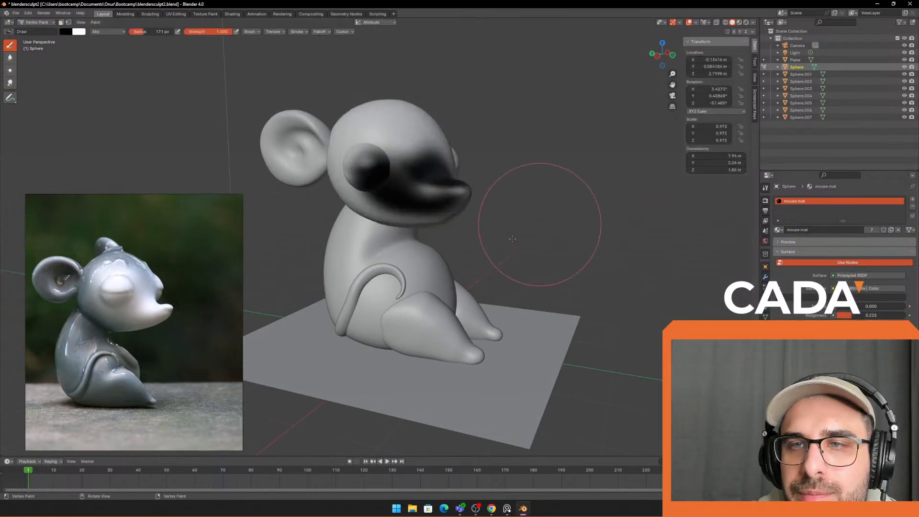
middle_drag(166, 341, 151, 328)
right_drag(151, 328, 146, 333)
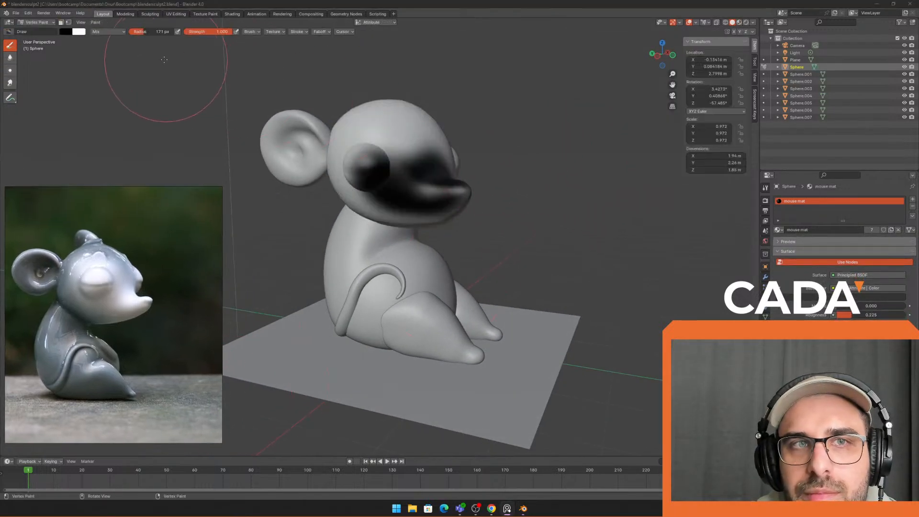
click(37, 22)
click(38, 25)
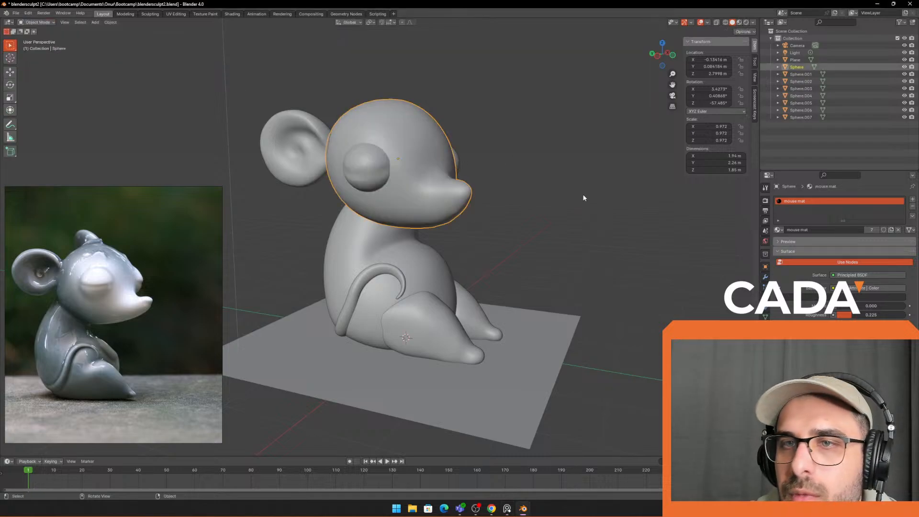
Step: Try joining the head, eyes and ear into one object
middle_drag(633, 243, 517, 188)
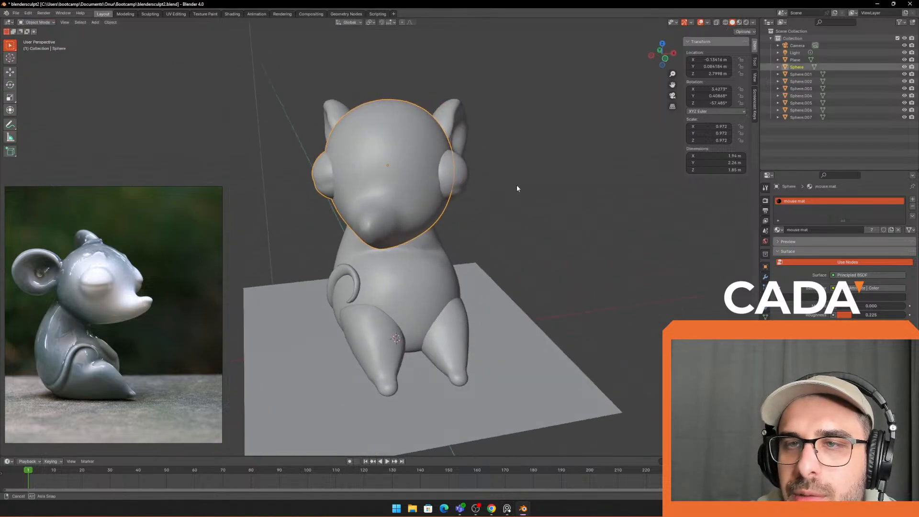
click(455, 213)
middle_drag(455, 212, 528, 200)
click(354, 185)
shift+click(338, 193)
shift+click(415, 195)
shift+click(443, 147)
key(ctrl+j)
Step: Try joining the head with the body, legs and tail into a single figurine object, excluding the ground plane
key(a)
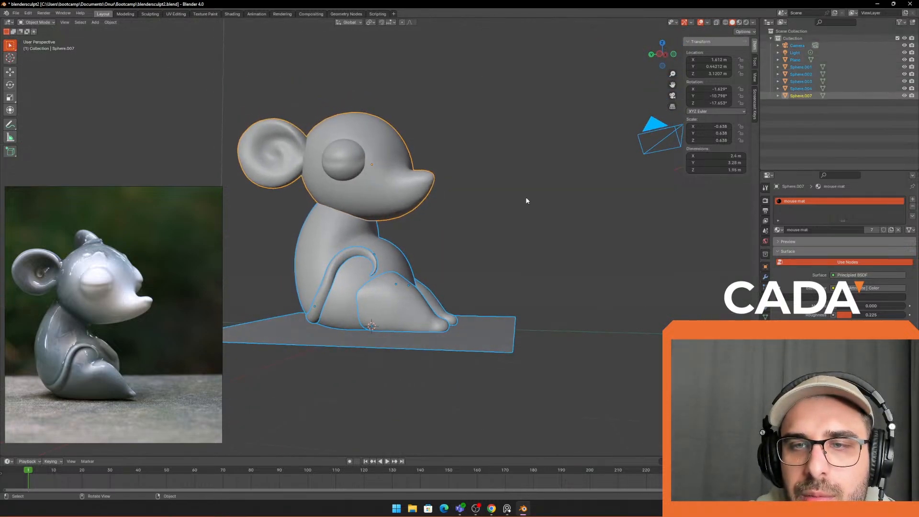
key(alt+a)
key(b)
drag(261, 95, 424, 290)
middle_drag(521, 264, 520, 258)
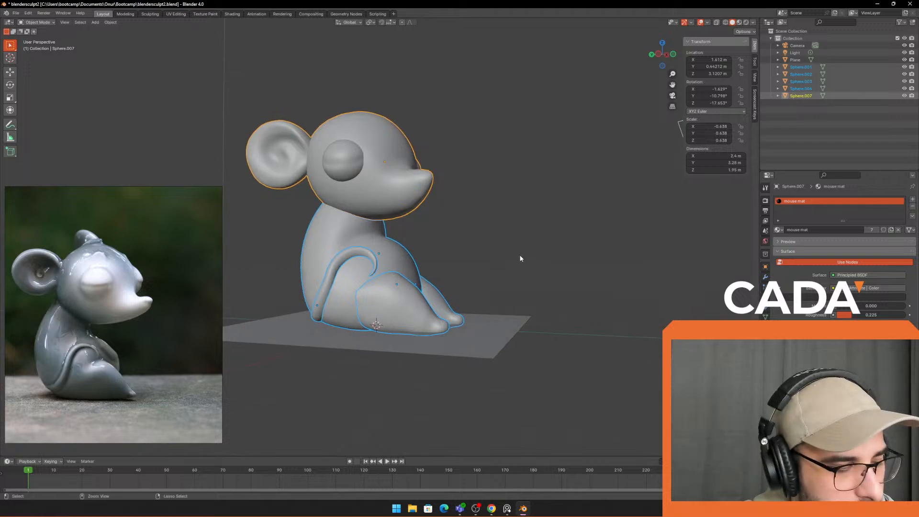
key(ctrl+j)
Step: Inspect the joined figurine and undo the joins back to separate parts
click(492, 181)
mouse_move(492, 181)
middle_down()
mouse_move(404, 180)
mouse_move(472, 196)
middle_up()
click(405, 182)
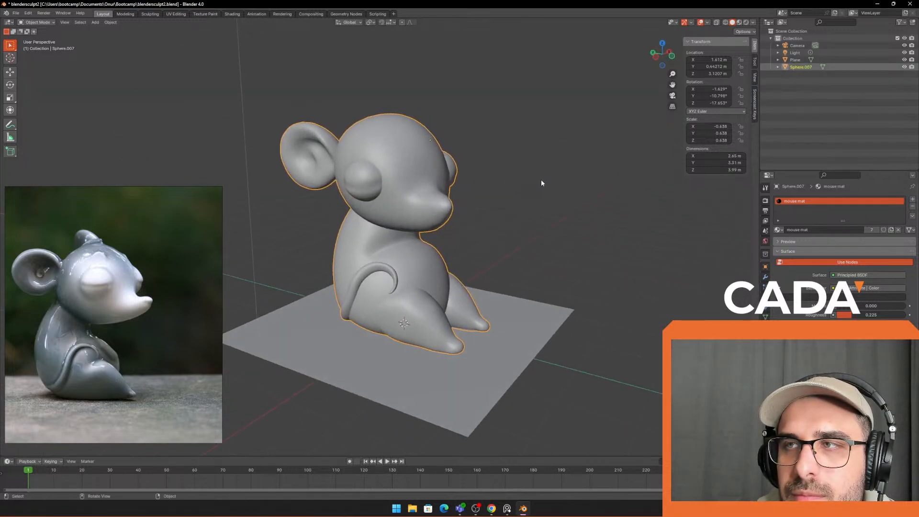
key(ctrl+z)
key(ctrl+z)
key(ctrl+z)
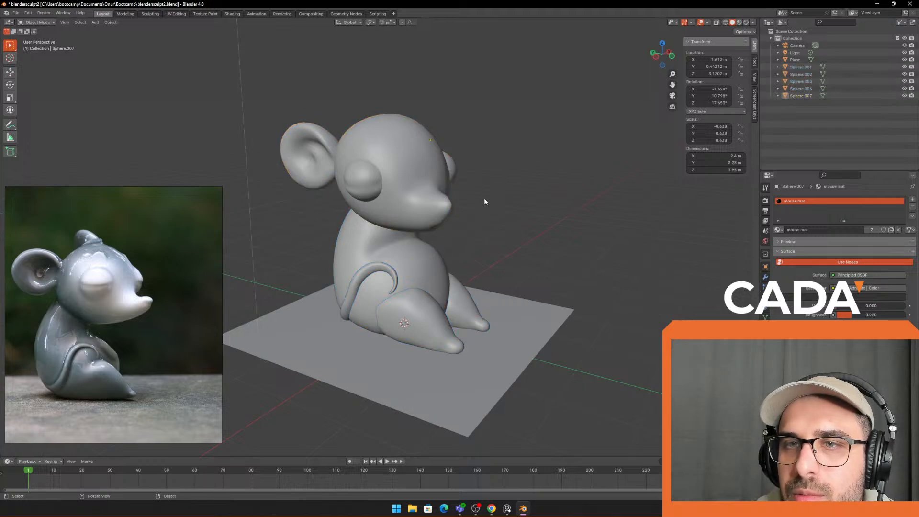
middle_drag(496, 200, 570, 206)
key(ctrl+z)
key(ctrl+z)
key(ctrl+z)
key(ctrl+z)
key(ctrl+z)
Step: Copy and paste all the separate figurine parts as a backup, and create a new collection for them
drag(309, 113, 511, 272)
drag(318, 127, 556, 320)
key(ctrl+v)
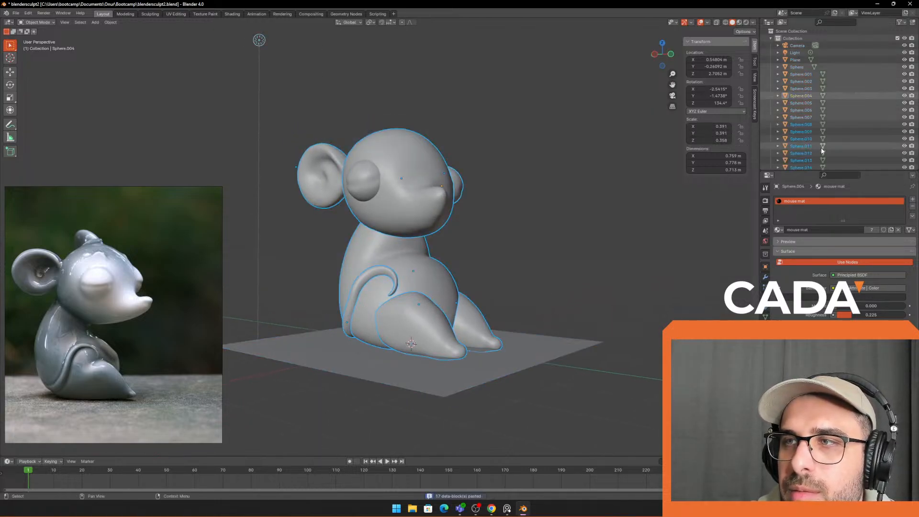
scroll(809, 128, down, 1)
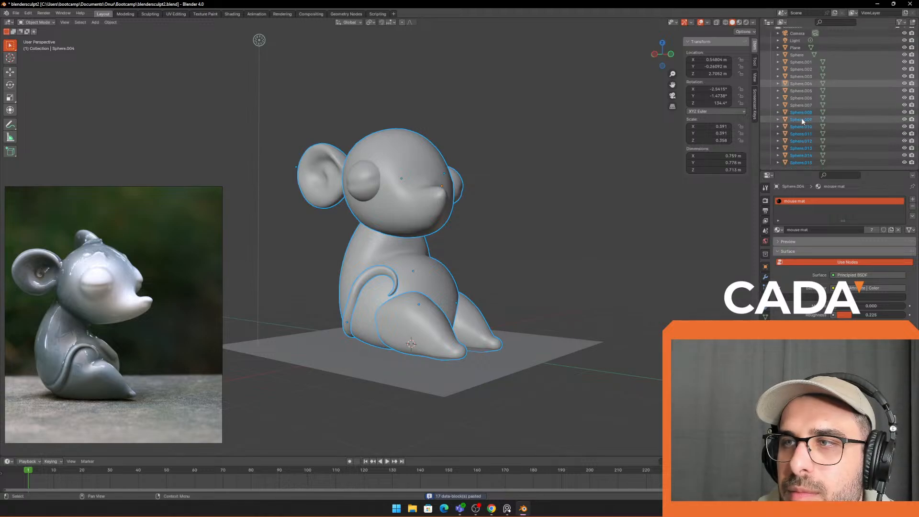
right_click(801, 112)
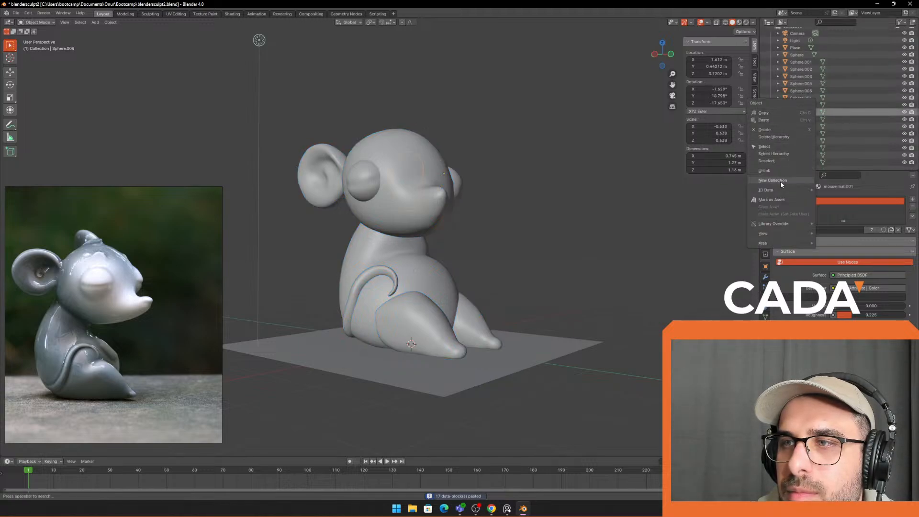
key(Escape)
scroll(813, 140, down, 1)
Step: Move Sphere.007 through Sphere.015 into Collection 2 and hide that collection
click(801, 155)
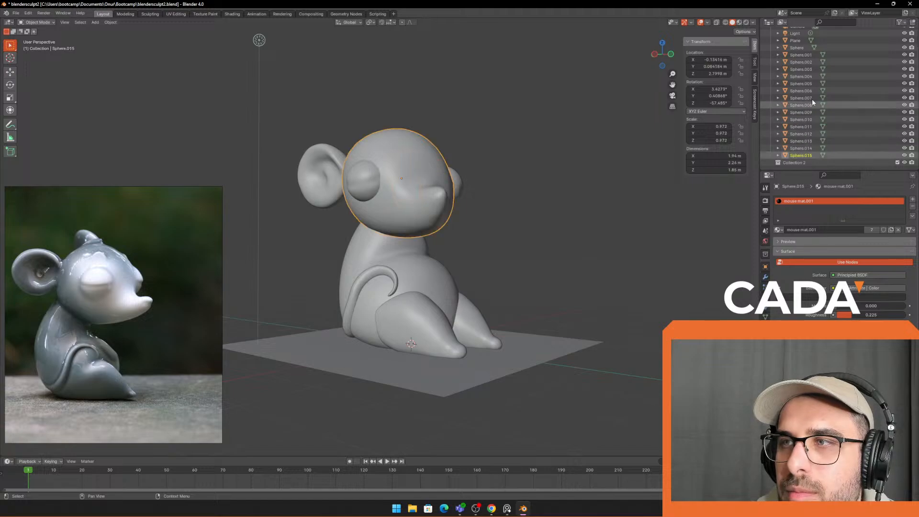
shift+click(802, 83)
shift+click(804, 99)
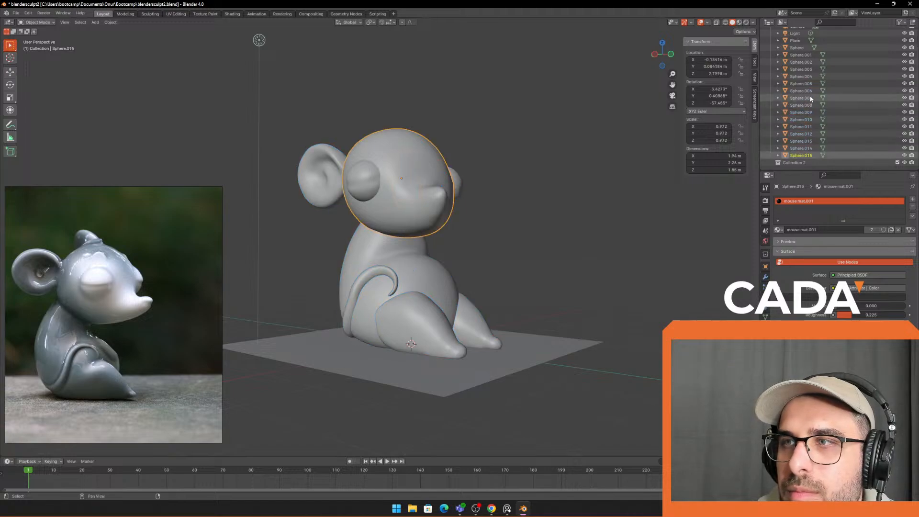
drag(809, 101, 795, 163)
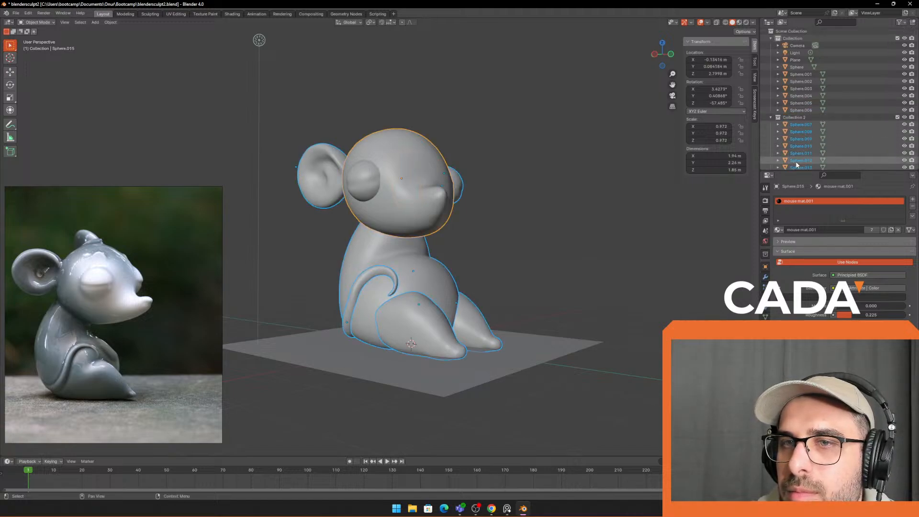
click(644, 145)
middle_drag(645, 148, 718, 144)
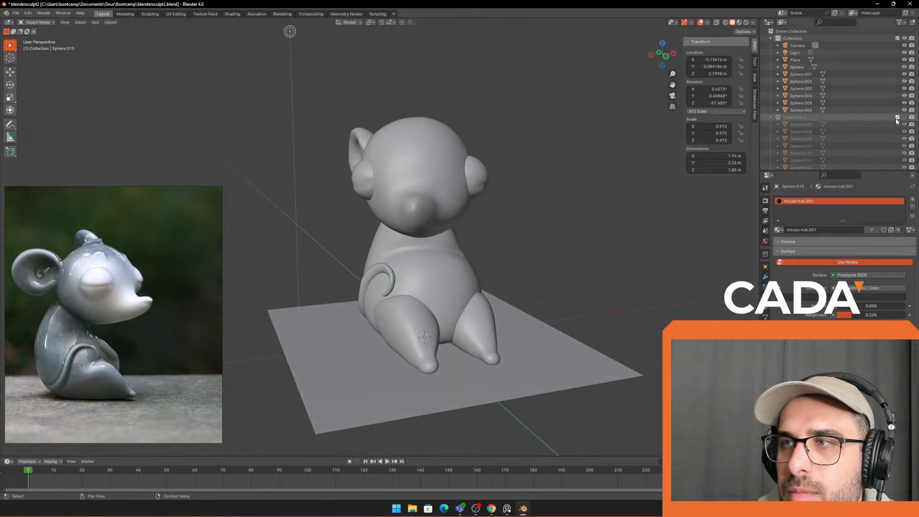
Step: Move the ear Sphere.007 back into the main Collection and hide Collection 2 with the backup copies
click(802, 125)
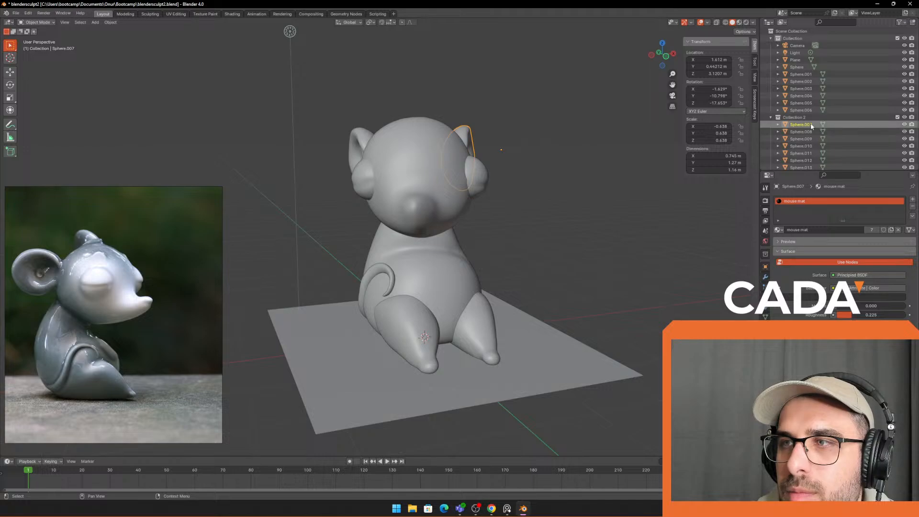
drag(811, 125, 809, 38)
click(905, 124)
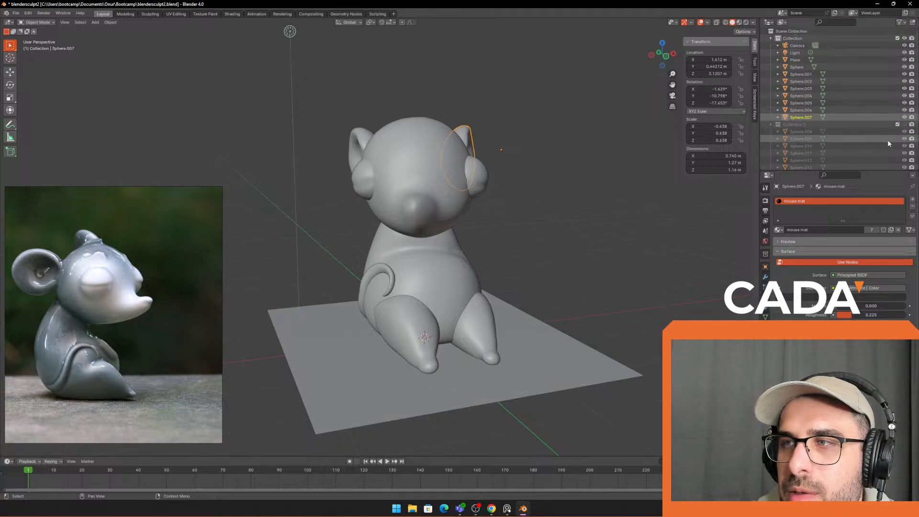
click(778, 126)
Step: Select all visible figurine parts without the ground plane and join them into one object
scroll(480, 160, down, 3)
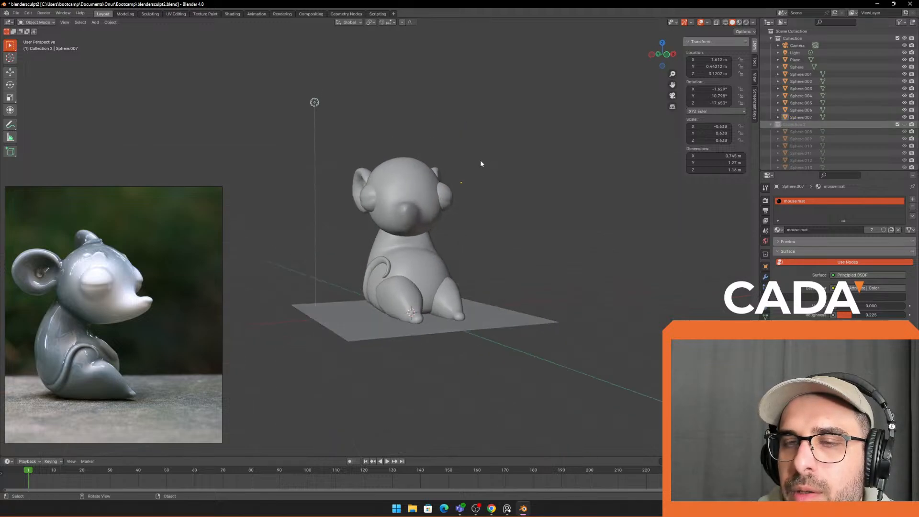
drag(332, 131, 482, 284)
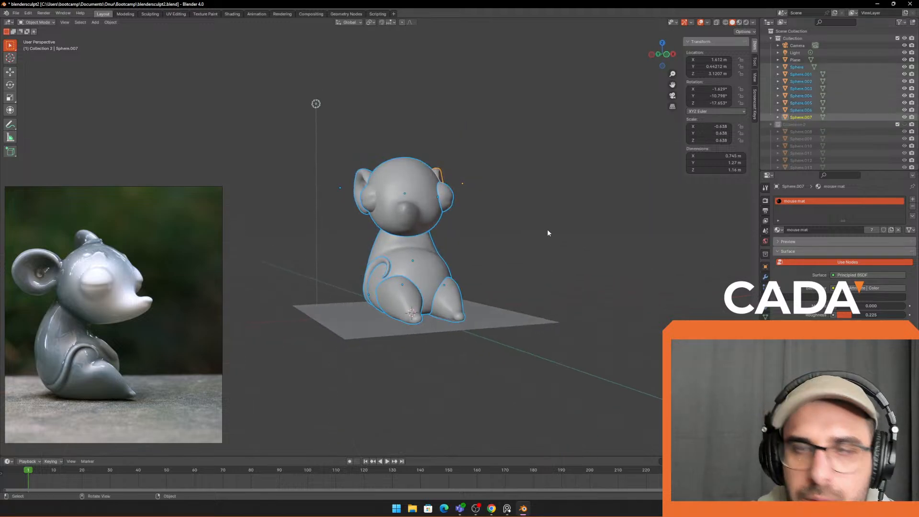
key(ctrl+j)
middle_drag(497, 213, 537, 172)
Step: In the Sculpting workspace, remesh the joined figurine with a voxel size of 0.02 m
click(157, 14)
mouse_move(472, 143)
middle_down()
mouse_move(493, 139)
mouse_move(480, 156)
mouse_move(513, 143)
middle_up()
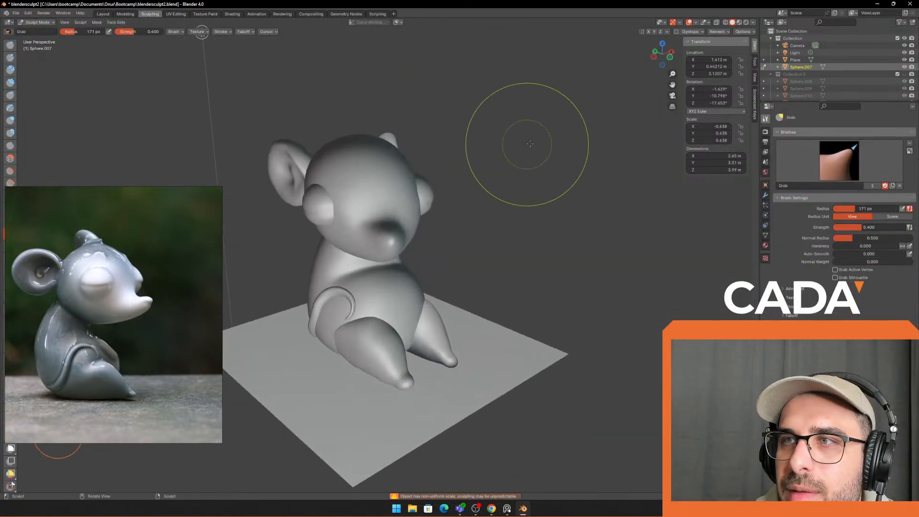
click(718, 31)
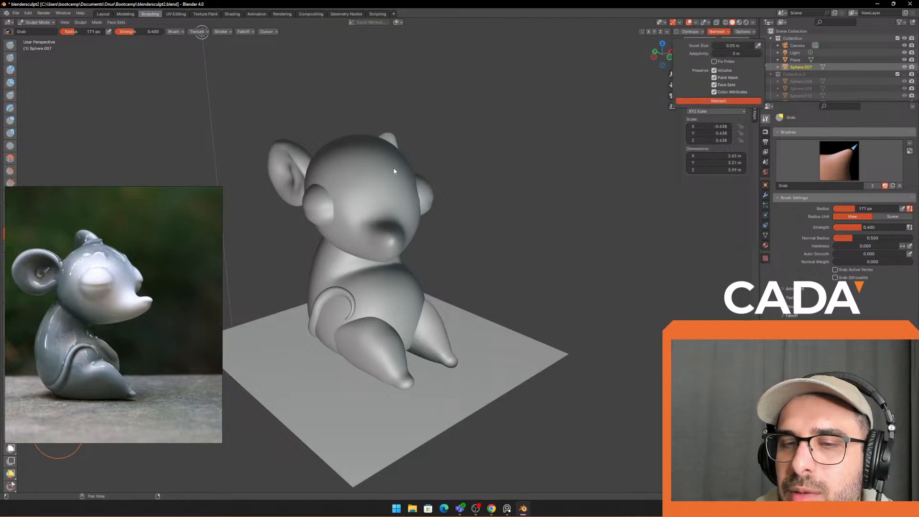
scroll(460, 173, down, 2)
scroll(459, 173, up, 2)
middle_drag(451, 177, 547, 152)
scroll(503, 154, up, 2)
scroll(550, 150, up, 1)
click(726, 34)
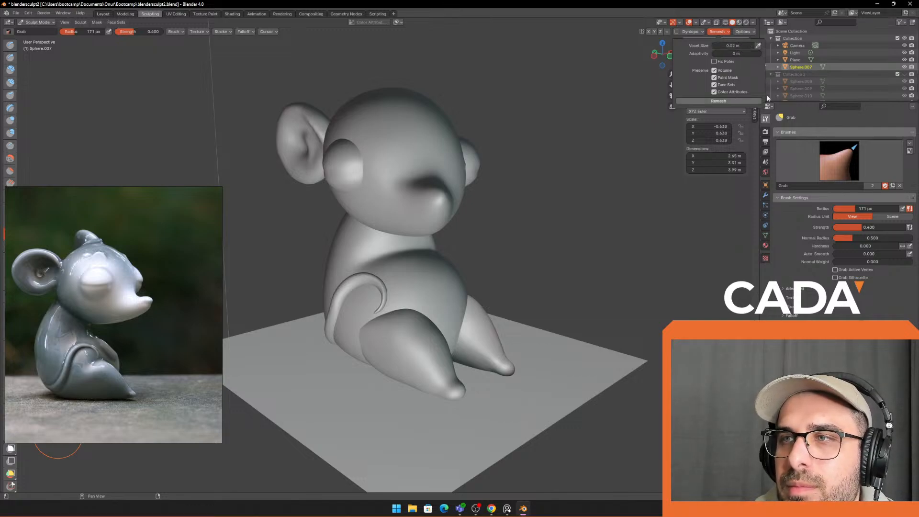
click(724, 101)
Step: Resize the Grab brush for sculpting the remeshed figurine, setting its radius to 180 px
scroll(515, 149, down, 3)
middle_drag(472, 163, 508, 152)
key(f)
click(496, 158)
key(f)
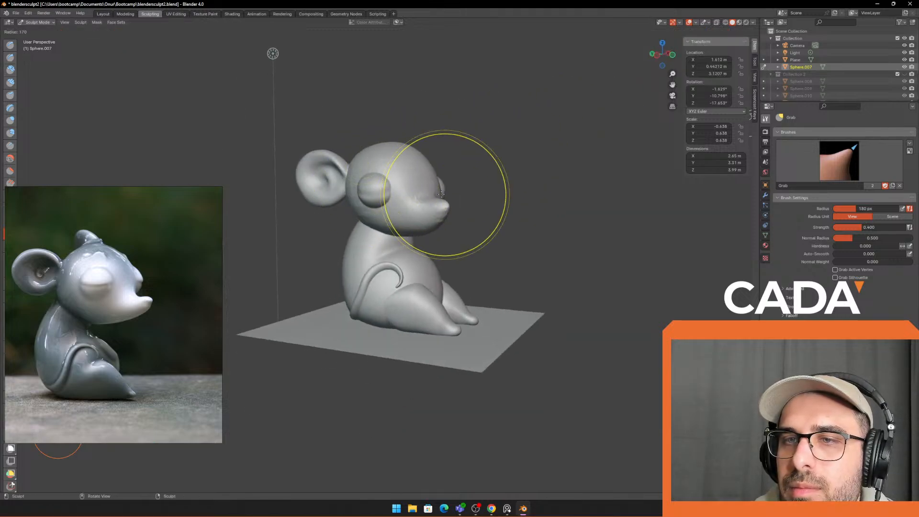
Step: Set the Grab brush radius to 170 px and examine the mouse sculpt from the side and back
click(507, 194)
mouse_move(346, 161)
middle_down()
mouse_move(383, 164)
mouse_move(365, 209)
mouse_move(373, 196)
middle_up()
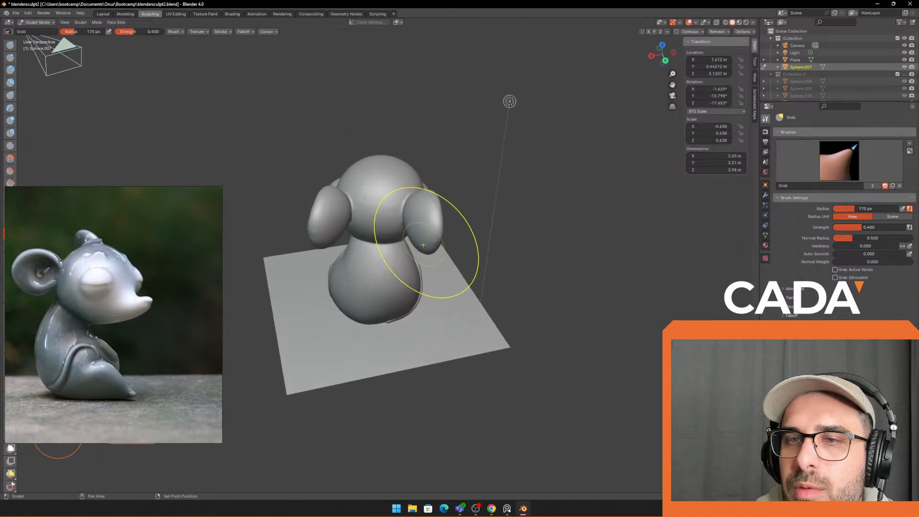
mouse_move(424, 245)
middle_down()
mouse_move(360, 234)
mouse_move(407, 208)
mouse_move(463, 208)
middle_up()
mouse_move(462, 257)
middle_down()
mouse_move(397, 246)
mouse_move(492, 216)
mouse_move(456, 273)
mouse_move(472, 296)
mouse_move(411, 260)
middle_up()
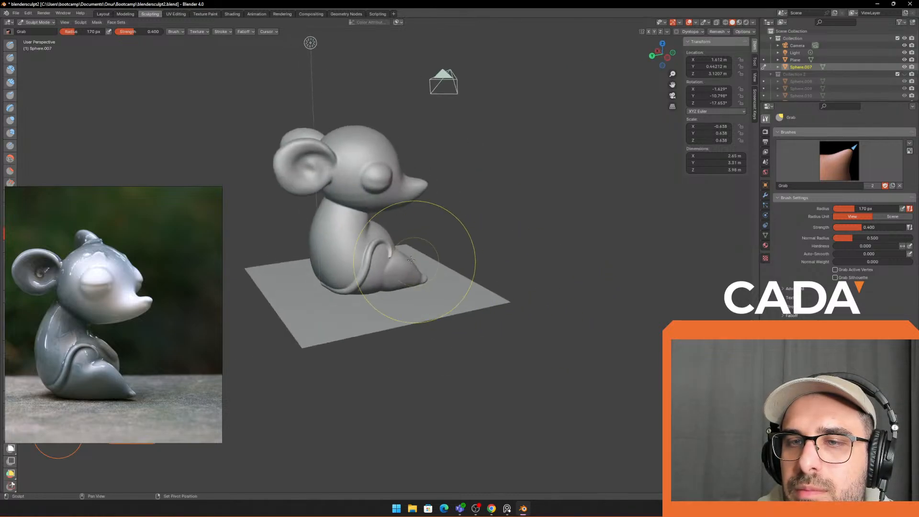
middle_drag(369, 297, 393, 302)
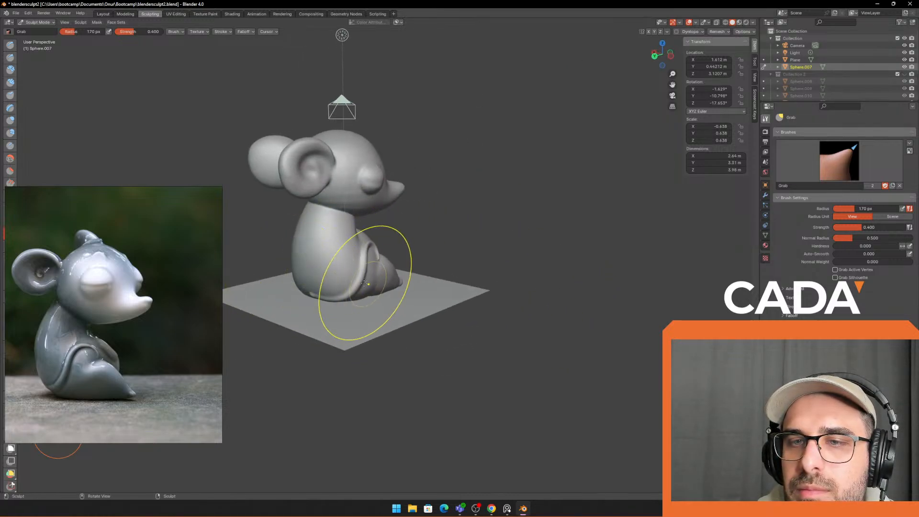
middle_drag(428, 212, 369, 201)
scroll(369, 202, up, 1)
mouse_move(354, 168)
middle_down()
mouse_move(369, 174)
mouse_move(390, 164)
mouse_move(390, 184)
mouse_move(361, 154)
mouse_move(373, 204)
middle_up()
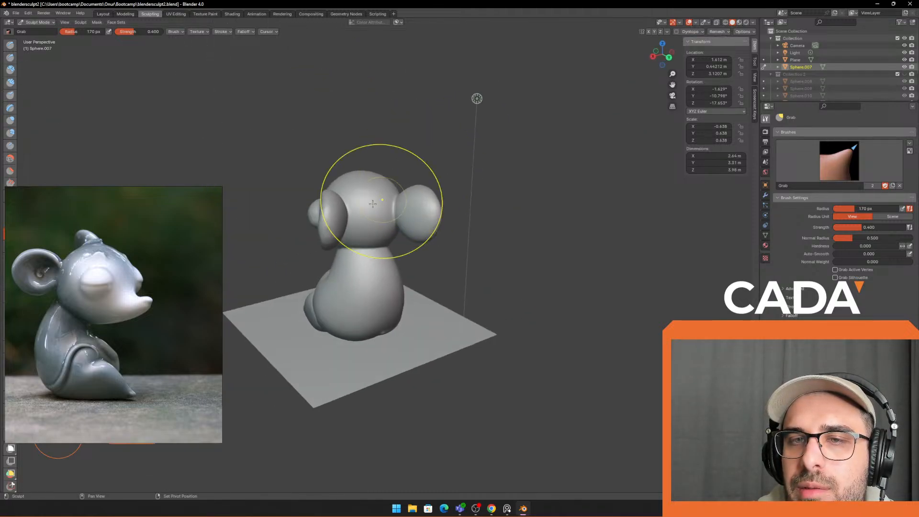
mouse_move(367, 246)
middle_down()
mouse_move(456, 236)
mouse_move(503, 257)
mouse_move(493, 332)
mouse_move(438, 300)
mouse_move(479, 287)
mouse_move(431, 300)
mouse_move(395, 278)
middle_up()
scroll(394, 278, up, 3)
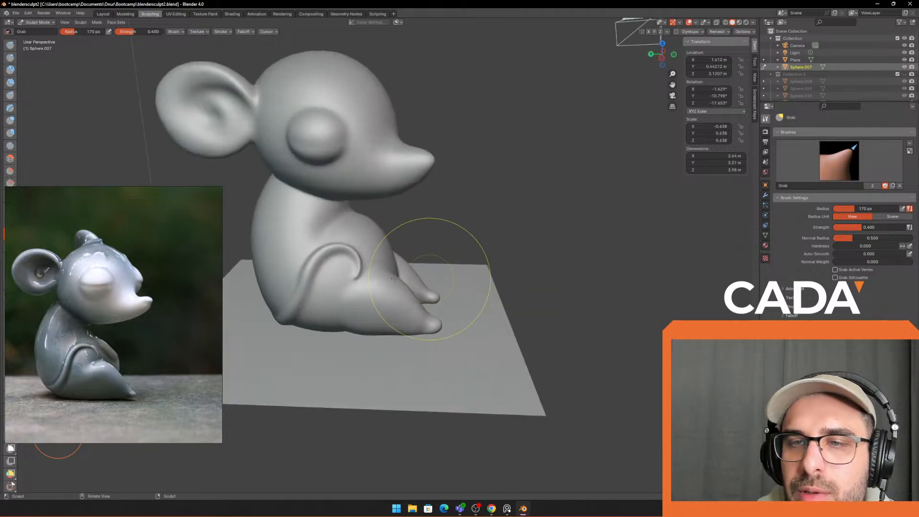
Step: Set the Grab brush radius to 125 px and check the mouse's legs, ears and back against the reference photo
key(f)
click(388, 267)
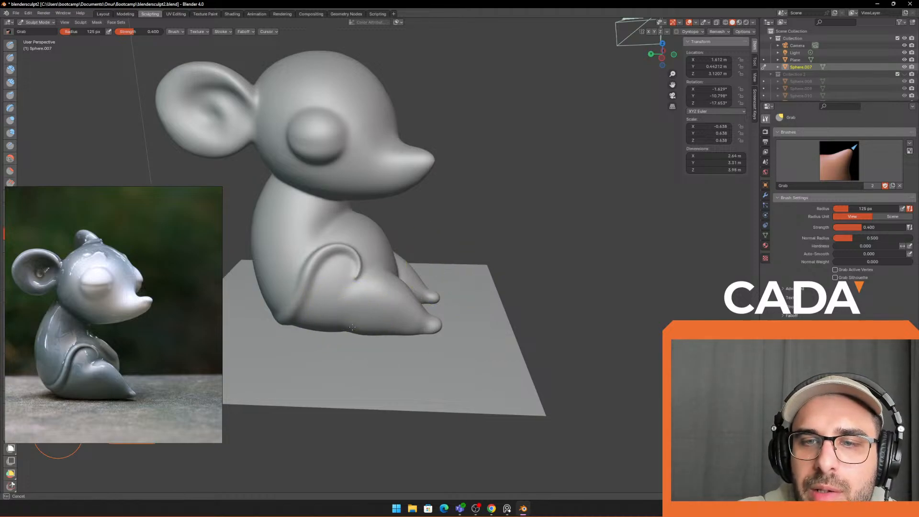
mouse_move(410, 303)
middle_down()
mouse_move(552, 340)
mouse_move(544, 329)
middle_up()
scroll(552, 340, up, 2)
scroll(494, 332, down, 4)
mouse_move(335, 268)
middle_down()
mouse_move(316, 225)
mouse_move(466, 246)
middle_up()
scroll(431, 230, up, 2)
mouse_move(402, 220)
shift+middle_down()
mouse_move(510, 243)
mouse_move(489, 215)
shift+middle_up()
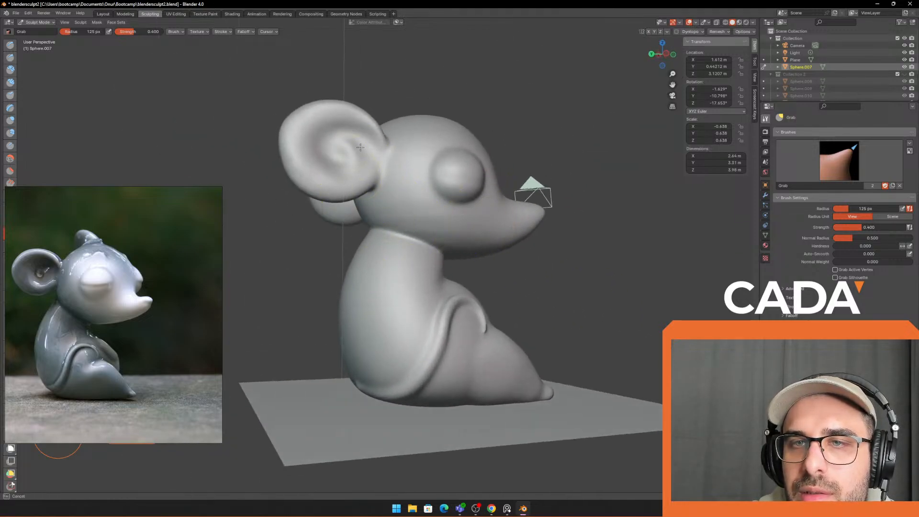
mouse_move(404, 240)
middle_down()
mouse_move(338, 230)
mouse_move(389, 236)
mouse_move(424, 205)
mouse_move(397, 246)
mouse_move(424, 250)
mouse_move(345, 230)
mouse_move(286, 159)
middle_up()
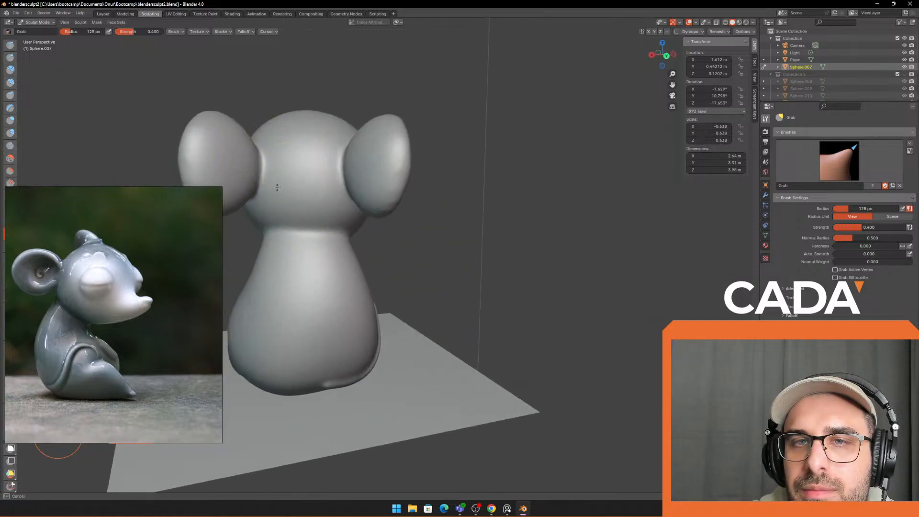
mouse_move(298, 226)
middle_down()
mouse_move(369, 226)
mouse_move(353, 235)
mouse_move(349, 254)
mouse_move(357, 312)
middle_up()
scroll(349, 255, up, 1)
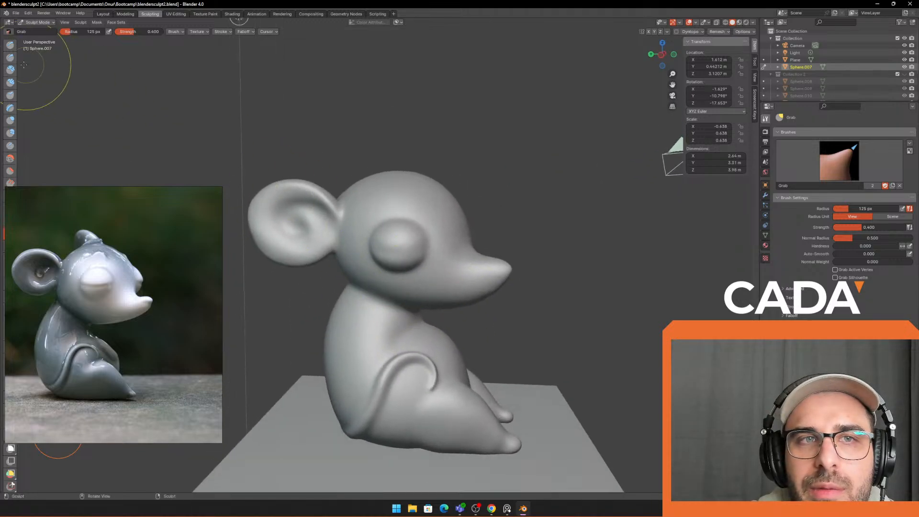
Step: Switch to the Clay Strips brush for work on the back of the head beside the ear
click(10, 45)
middle_drag(249, 126, 278, 109)
click(10, 82)
scroll(412, 182, up, 2)
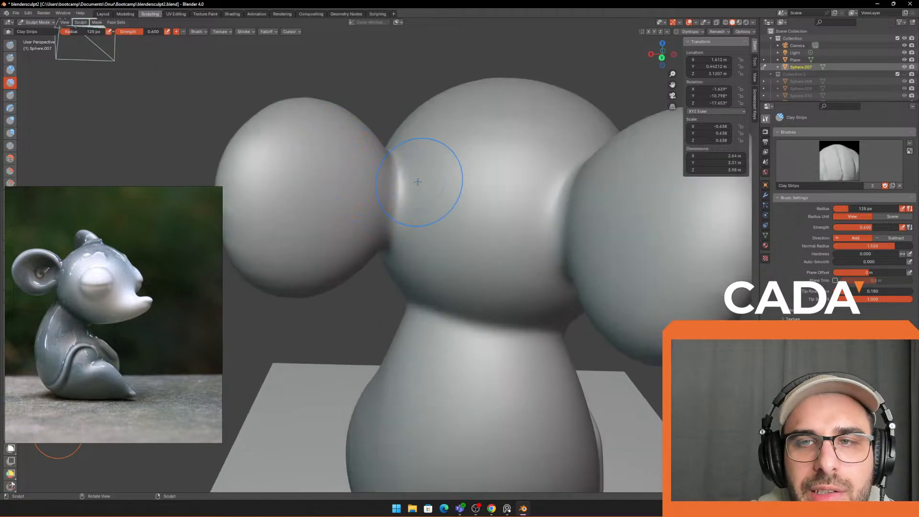
Step: Try Clay Strips strokes where the ear joins the back of the head, and undo them
drag(407, 174, 436, 200)
key(ctrl+z)
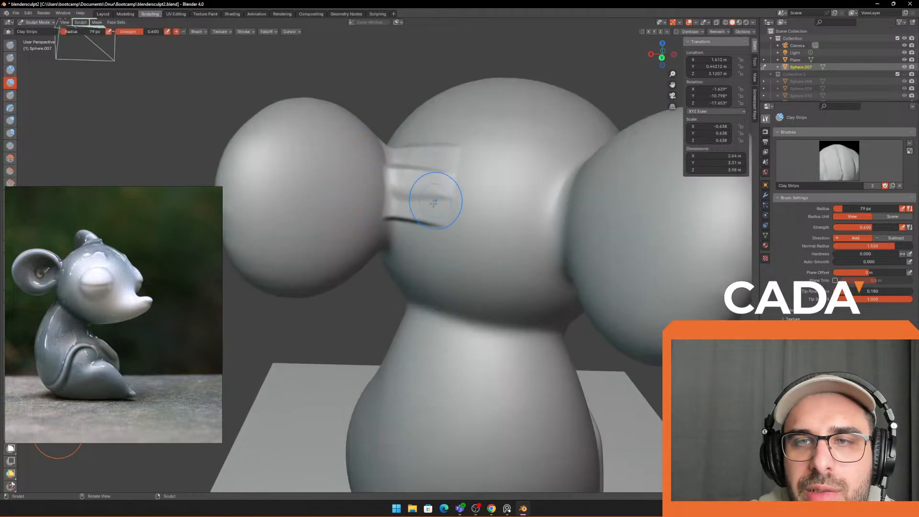
key(ctrl+z)
mouse_move(402, 172)
mouse_down()
mouse_move(399, 232)
mouse_move(406, 223)
mouse_move(413, 237)
mouse_up()
key(ctrl+z)
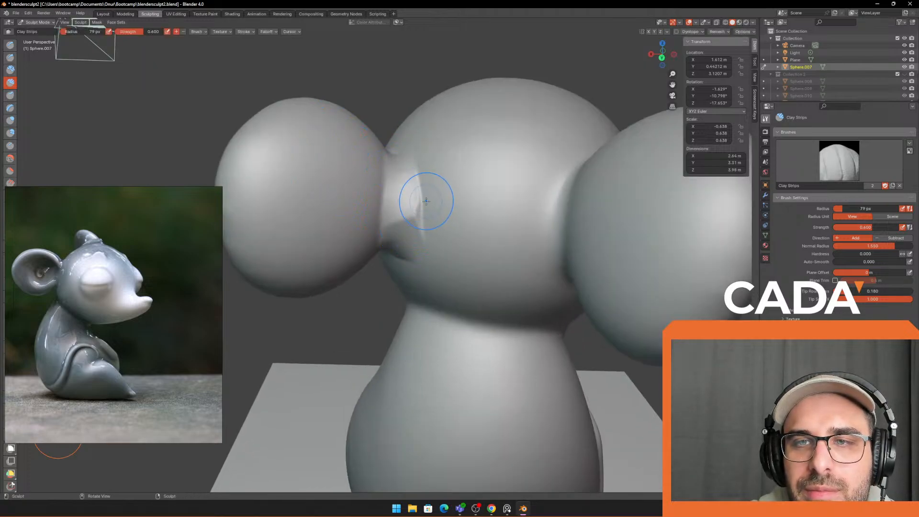
key(ctrl+z)
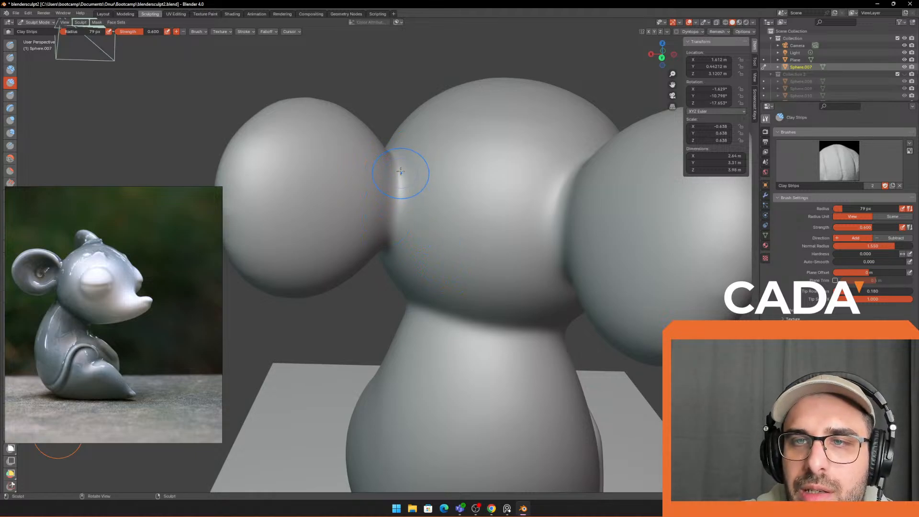
Step: Build up the back of the head with Clay Strips where both ears join it
drag(401, 172, 399, 164)
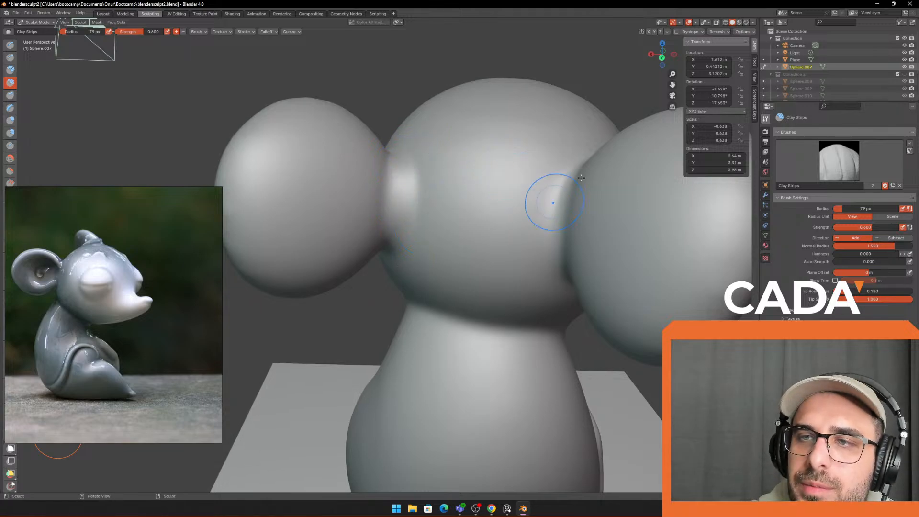
middle_drag(489, 138, 487, 149)
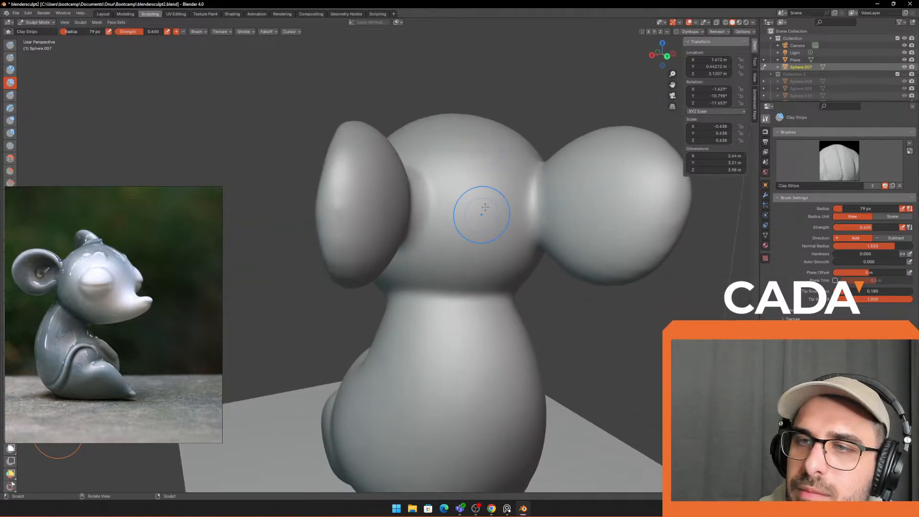
drag(534, 199, 524, 244)
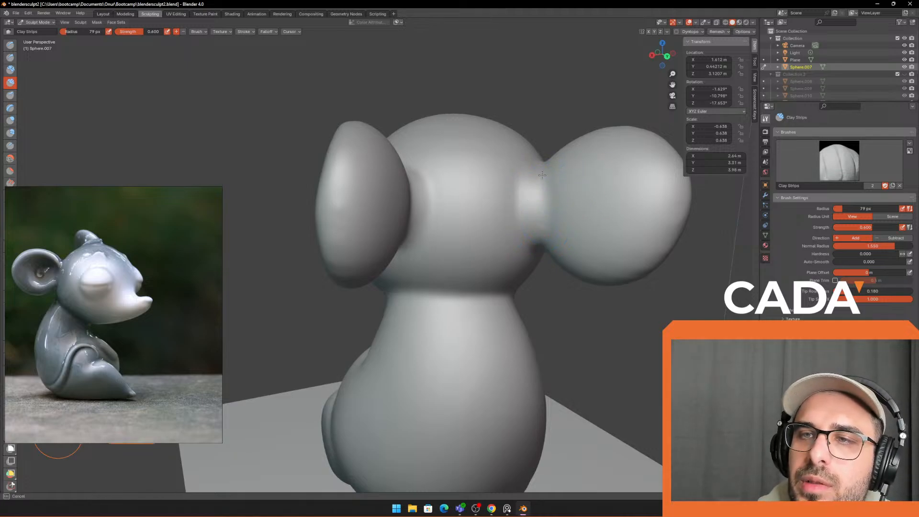
Step: Reduce the Clay Strips radius to 35 px, then switch to the Draw brush with a 35 px radius for the eye
scroll(602, 138, down, 4)
middle_drag(601, 138, 483, 153)
mouse_move(482, 152)
shift+middle_down()
mouse_move(513, 103)
mouse_move(472, 147)
shift+middle_up()
scroll(503, 104, up, 3)
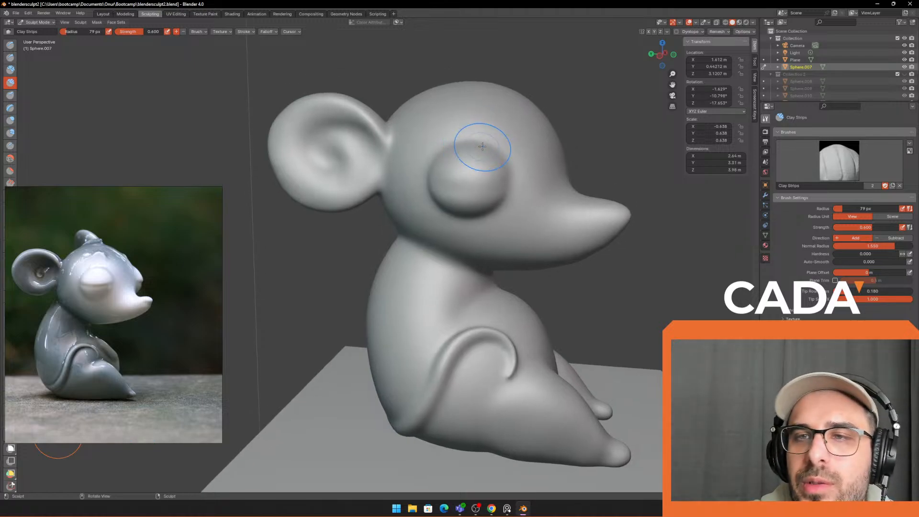
key(f)
click(455, 197)
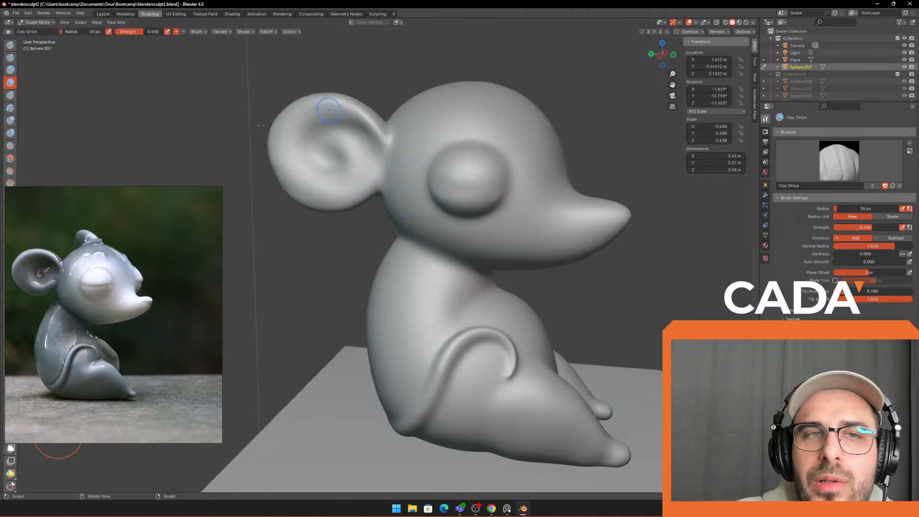
key(x)
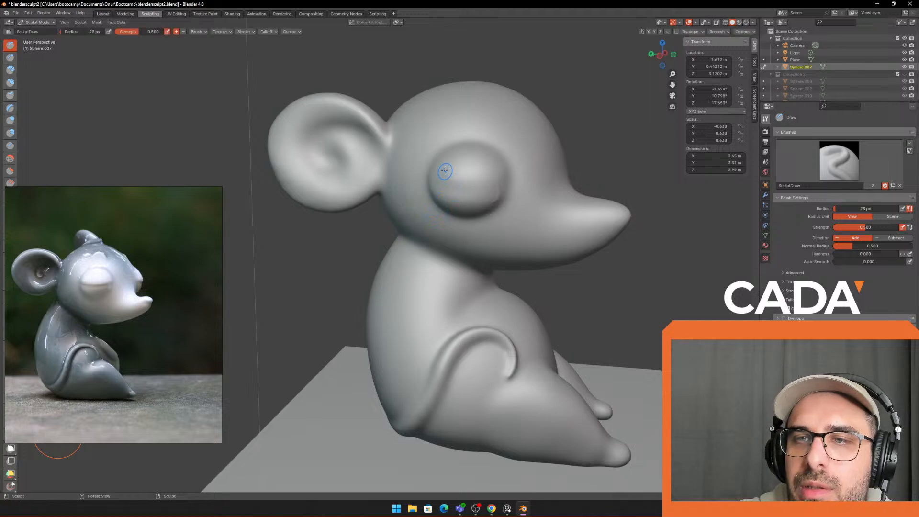
key(f)
click(461, 182)
Step: Try to draw a horizontal eyelid line across the bulging eye with the Draw brush, and undo the strokes
drag(450, 185, 483, 183)
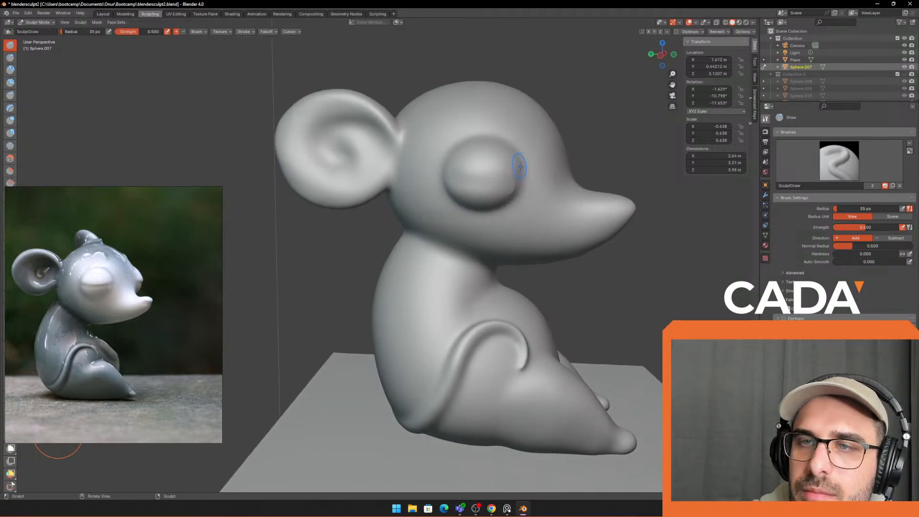
middle_drag(507, 174, 486, 163)
drag(411, 170, 484, 183)
key(ctrl+z)
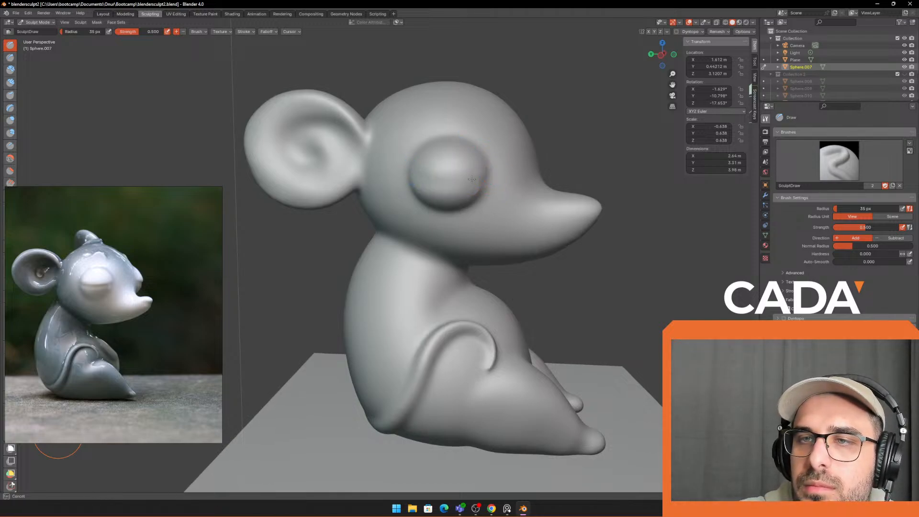
drag(428, 173, 473, 180)
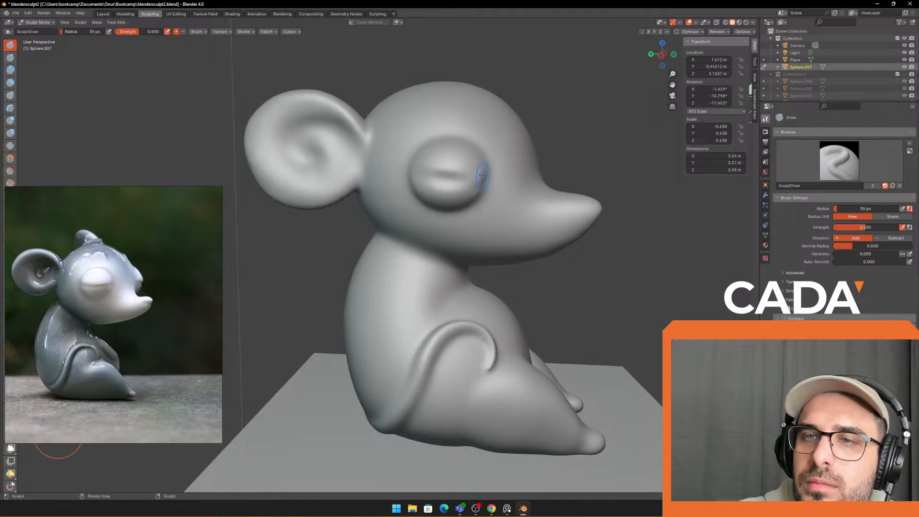
middle_drag(479, 146, 465, 154)
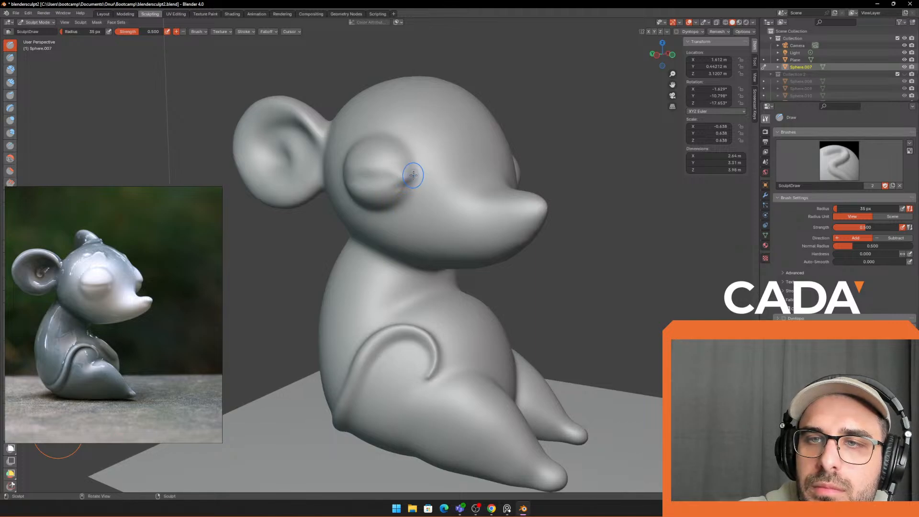
key(ctrl+z)
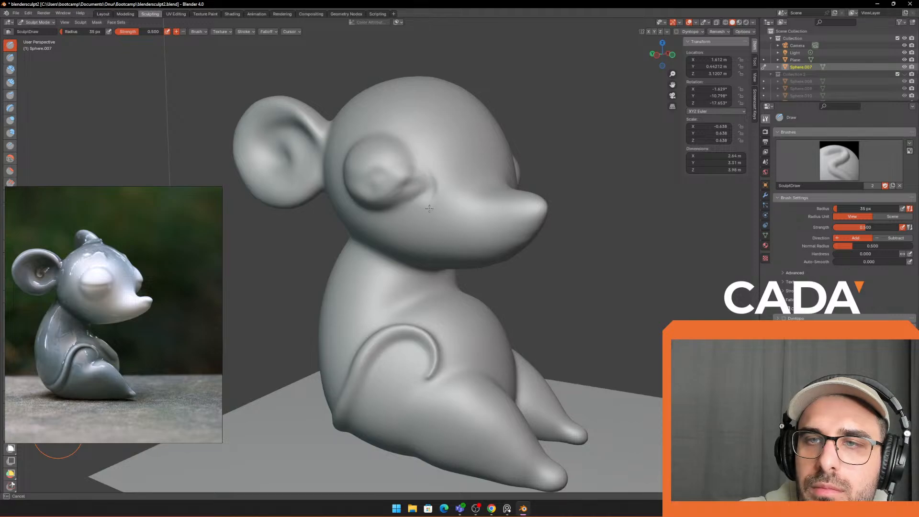
key(ctrl+z)
middle_drag(473, 177, 505, 160)
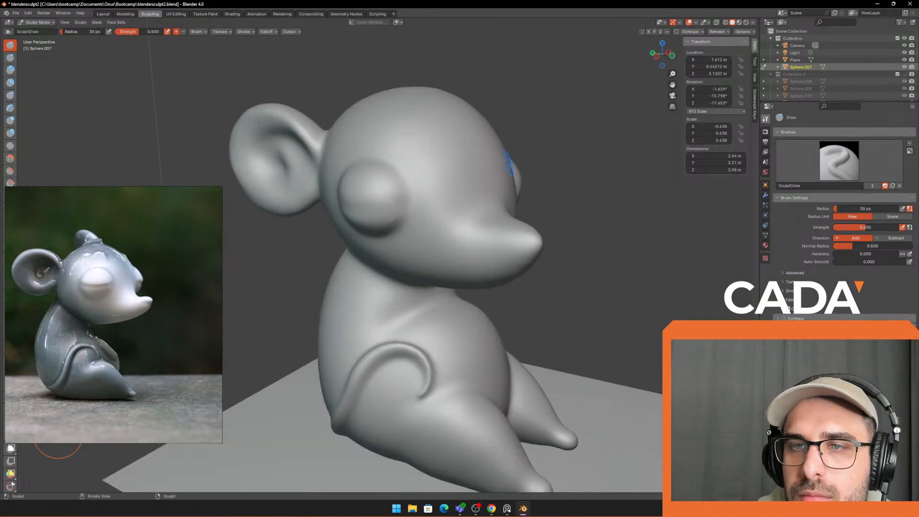
Step: Switch to the Layout workspace, enable Backface Culling in the viewport shading options and deselect the mouse
click(110, 13)
click(755, 22)
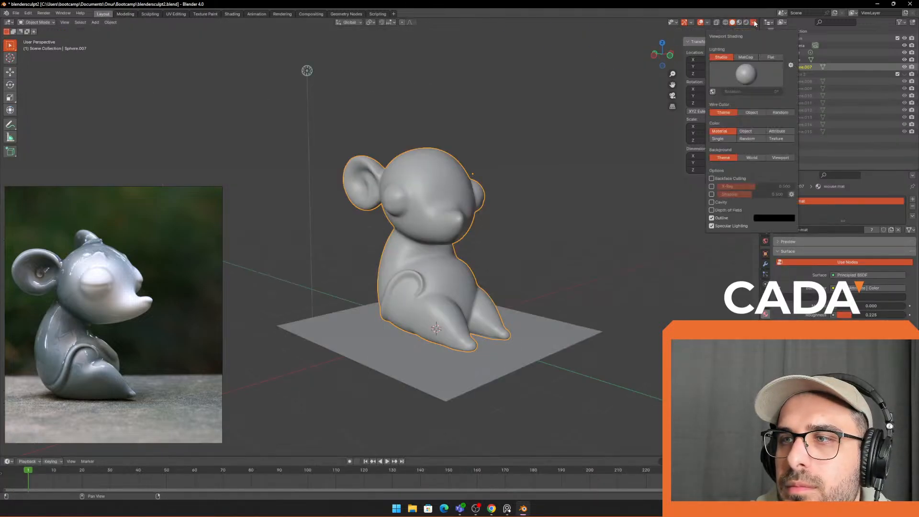
scroll(523, 159, up, 3)
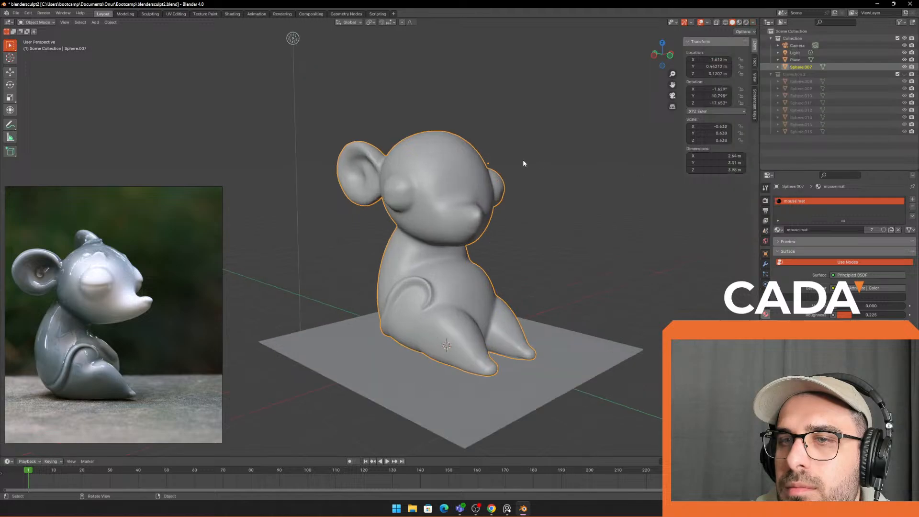
click(754, 22)
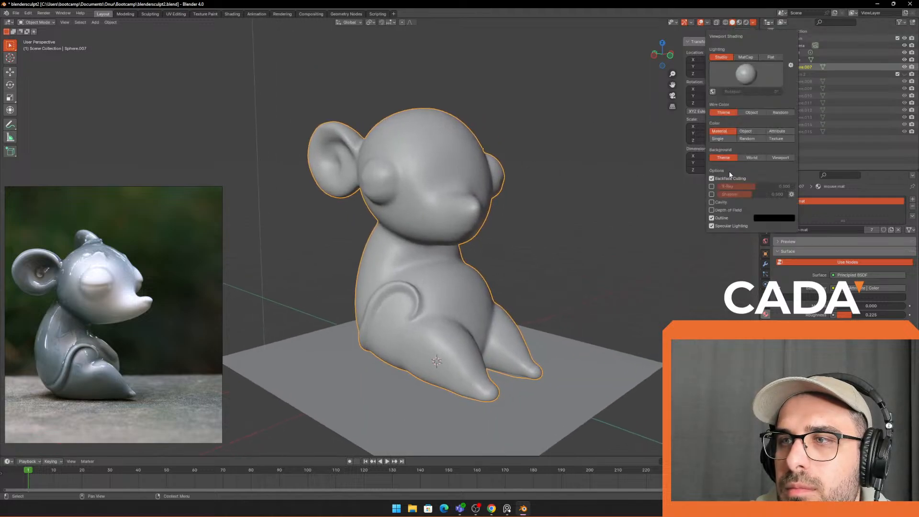
mouse_move(601, 115)
middle_down()
mouse_move(547, 137)
mouse_move(595, 162)
mouse_move(575, 240)
middle_up()
click(575, 238)
Step: Show the scene in Material Preview shading and look over the mouse's surface
scroll(574, 252, down, 4)
mouse_move(436, 211)
middle_down()
mouse_move(492, 199)
mouse_move(510, 206)
middle_up()
click(739, 22)
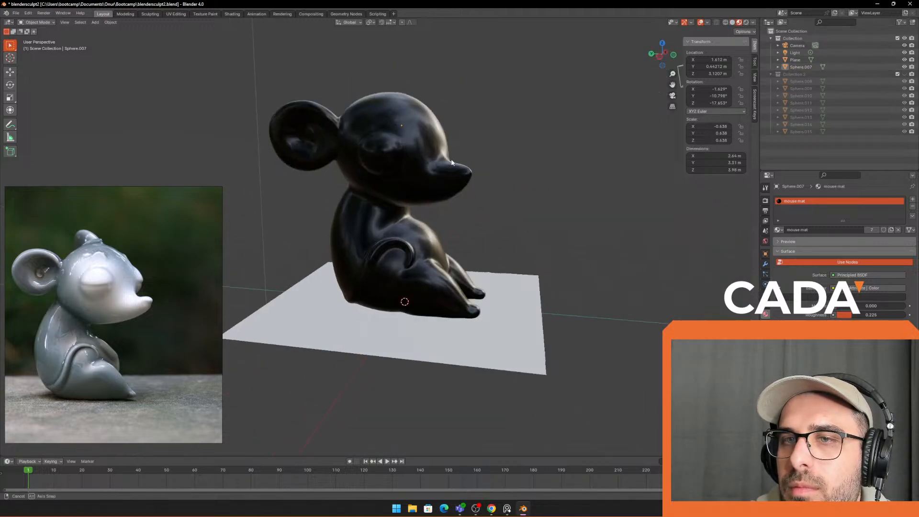
mouse_move(374, 158)
middle_down()
mouse_move(557, 185)
mouse_move(409, 160)
middle_up()
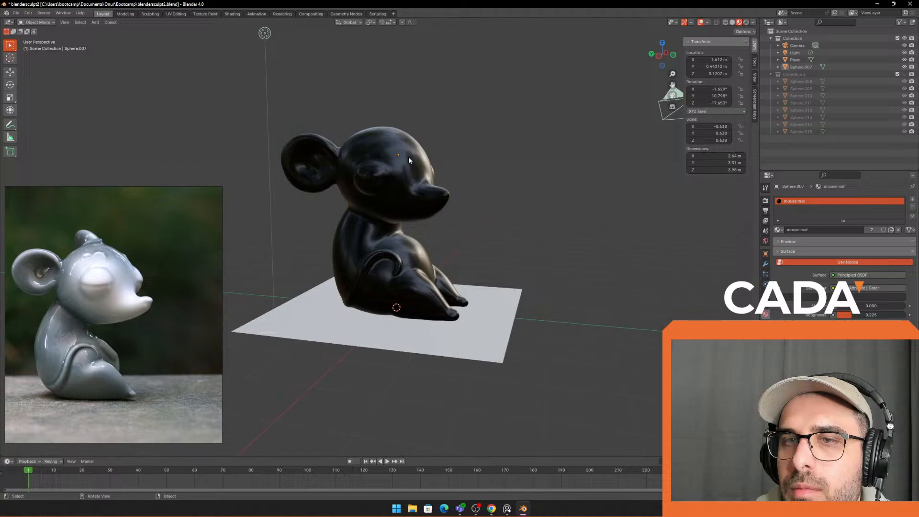
Step: Select the point light, show the scene in Rendered shading and reposition the light around the mouse
click(268, 33)
mouse_move(542, 181)
middle_down()
mouse_move(446, 177)
mouse_move(667, 133)
middle_up()
click(747, 22)
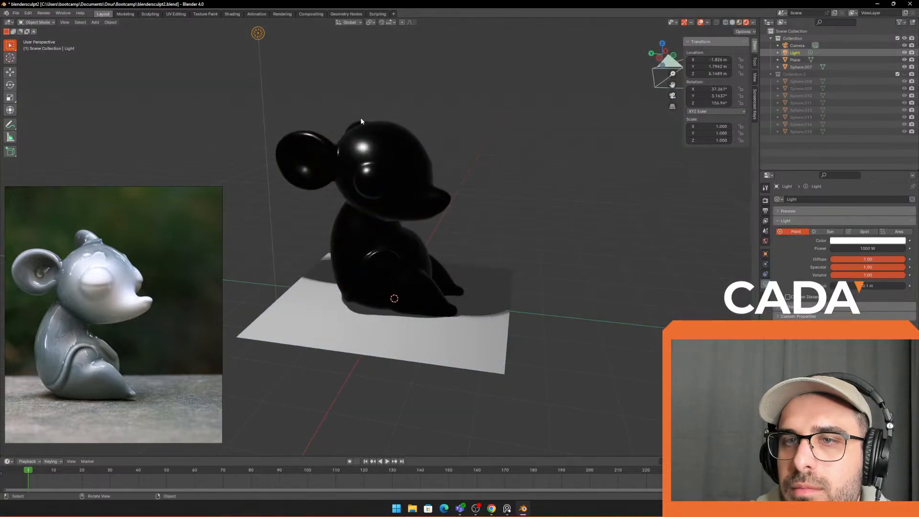
key(g)
click(499, 153)
key(g)
mouse_move(499, 153)
middle_down()
mouse_move(393, 170)
mouse_move(478, 183)
mouse_move(502, 181)
mouse_move(441, 181)
mouse_move(510, 177)
middle_up()
click(335, 180)
key(g)
click(407, 201)
Step: Select the mouse, return to Material Preview shading and enter Vertex Paint mode with a brush radius of 294 px
click(733, 22)
scroll(468, 157, up, 1)
click(441, 181)
scroll(441, 181, up, 2)
click(740, 23)
click(39, 23)
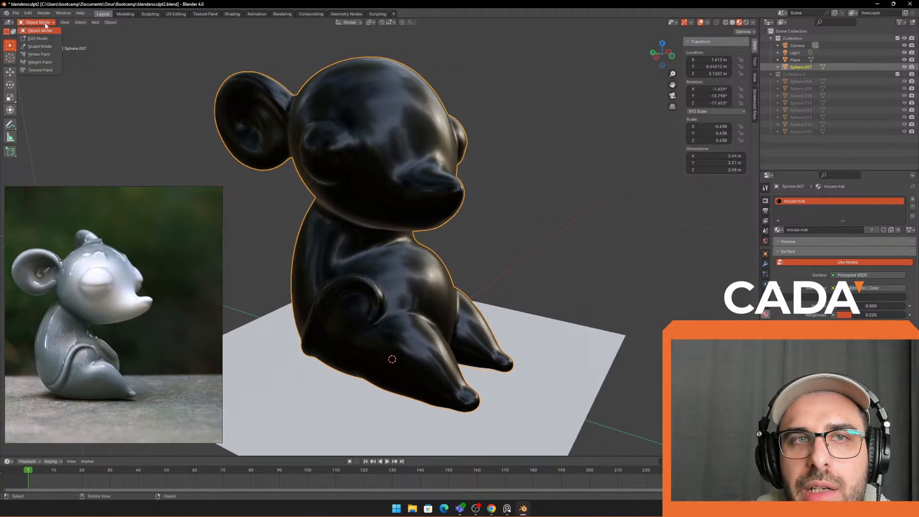
click(41, 56)
key(f)
click(512, 152)
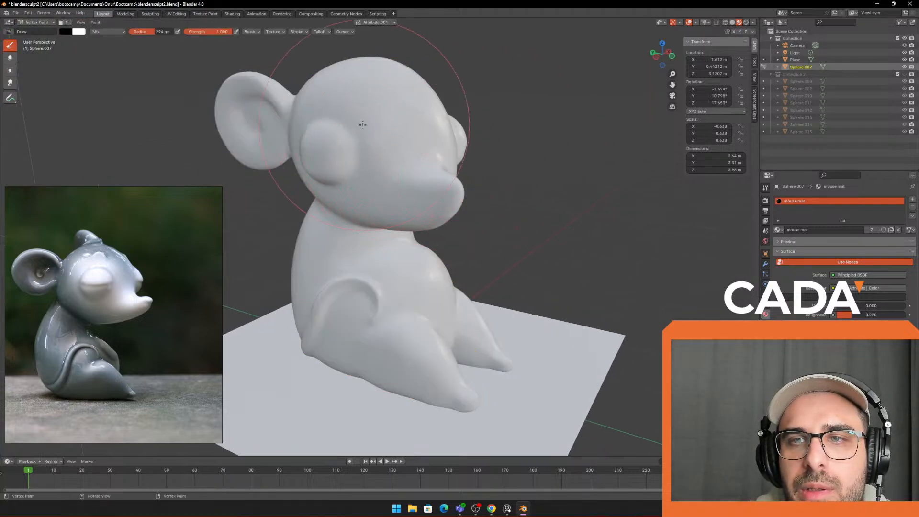
Step: Try a dab of black vertex paint on the mouse's face, and undo it
middle_drag(441, 151, 416, 178)
key(x)
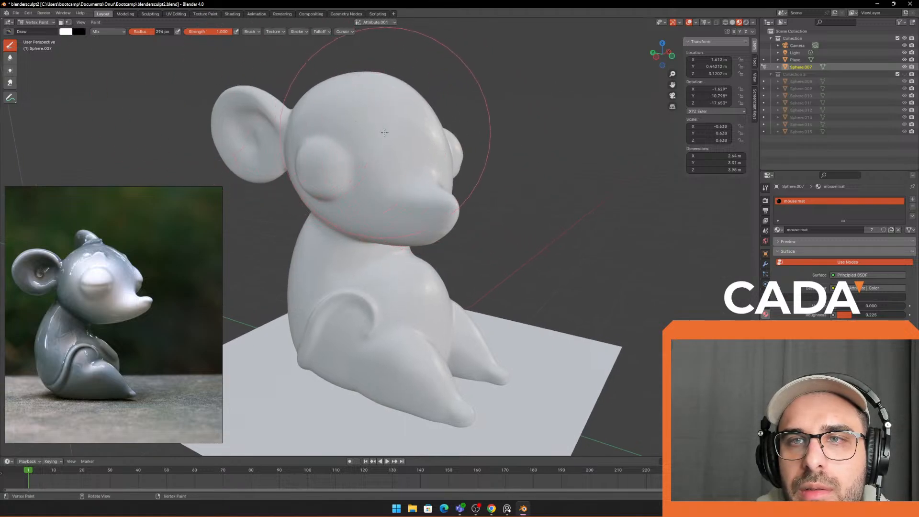
key(x)
click(415, 179)
key(ctrl+z)
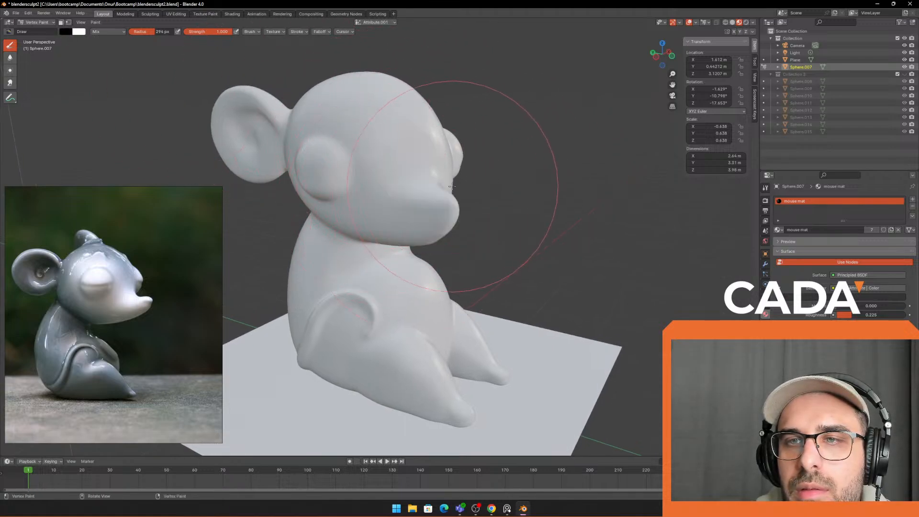
Step: Try several vertex paint brush radii over the mouse's head
key(f)
click(423, 185)
drag(423, 185, 461, 196)
scroll(422, 171, down, 1)
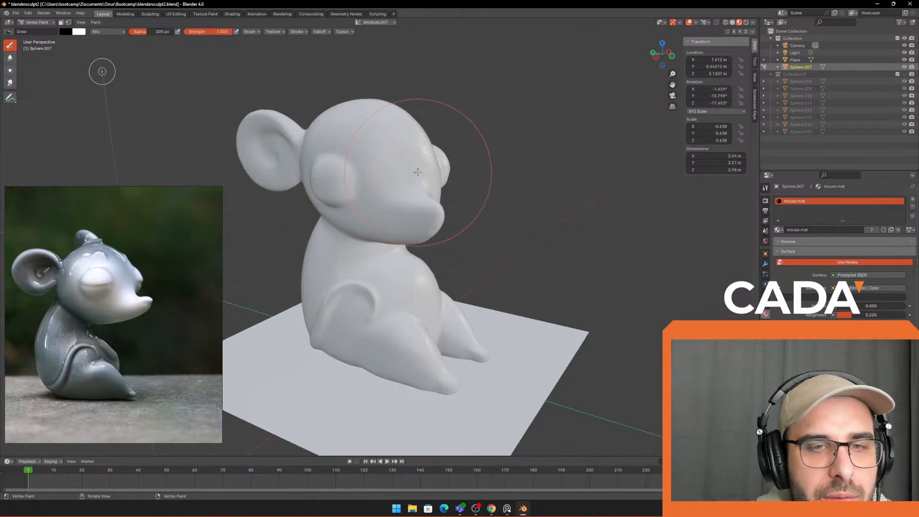
key(f)
click(454, 170)
middle_drag(409, 175, 445, 148)
key(f)
click(471, 148)
Step: Set the brush colour to a grey-blue with hue 0.609, saturation 0.163 and value about 0.6
click(66, 31)
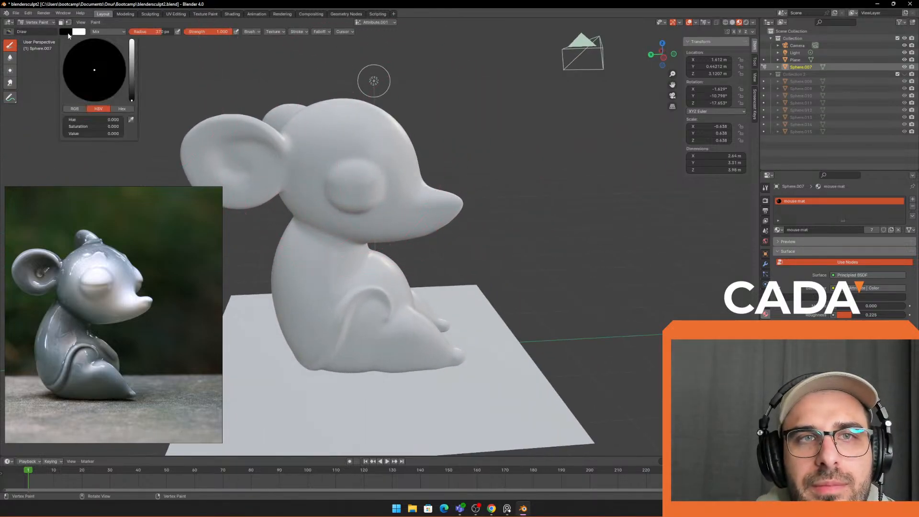
mouse_move(132, 73)
mouse_down()
mouse_move(133, 42)
mouse_move(133, 66)
mouse_up()
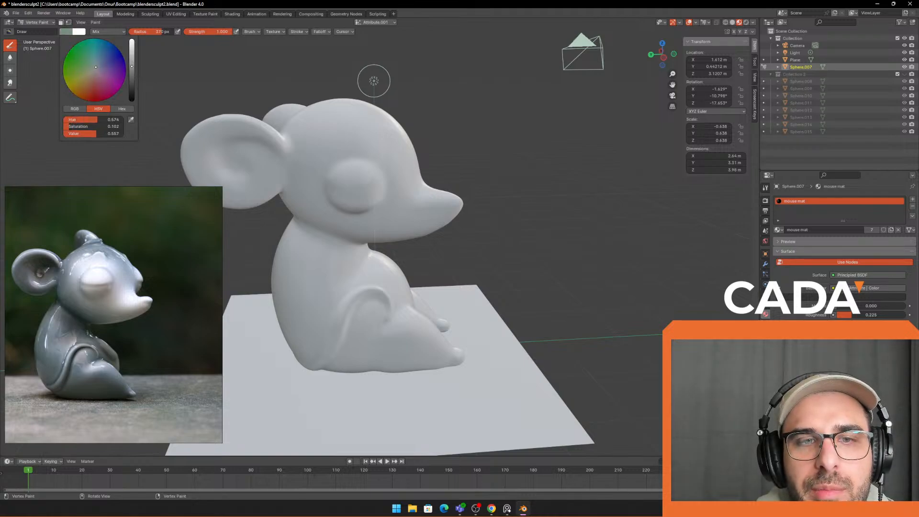
drag(133, 68, 132, 62)
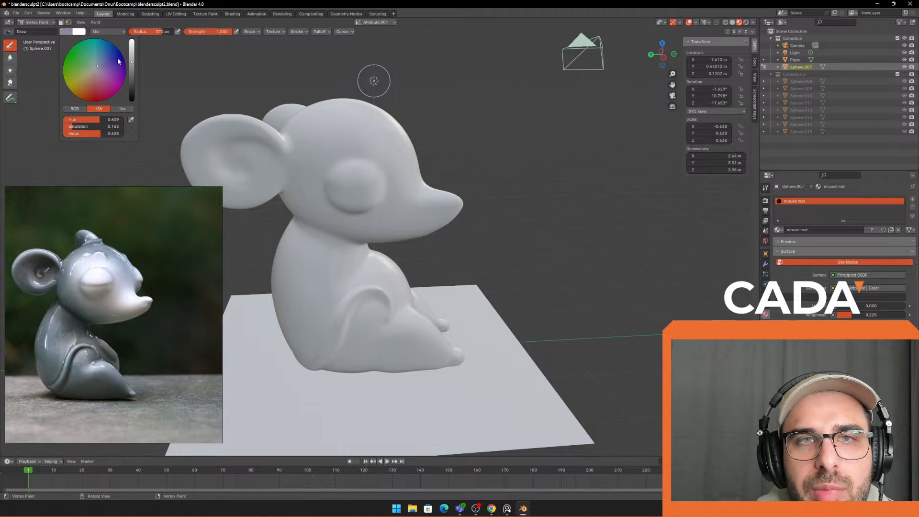
Step: Set the brush radius to 500 px and paint the whole mouse grey-blue from all sides
scroll(358, 170, down, 3)
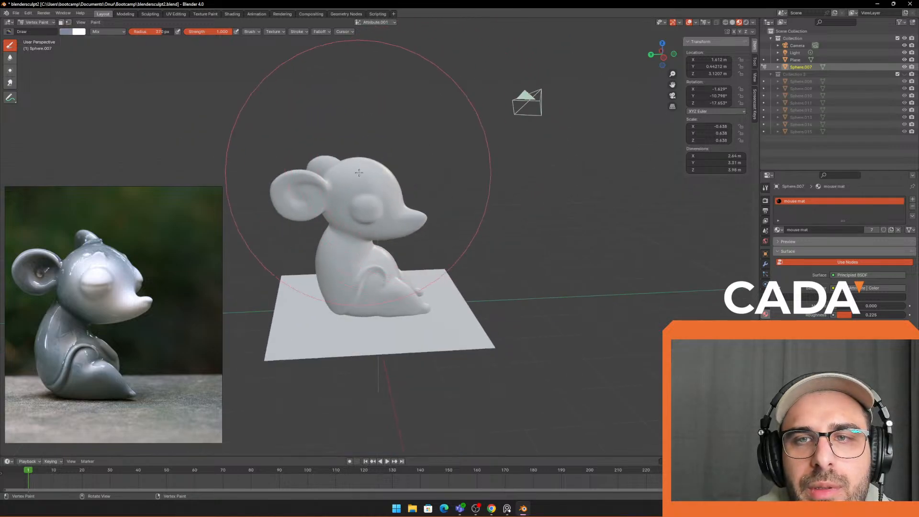
key(f)
click(412, 168)
click(333, 183)
middle_drag(404, 223, 349, 211)
click(429, 228)
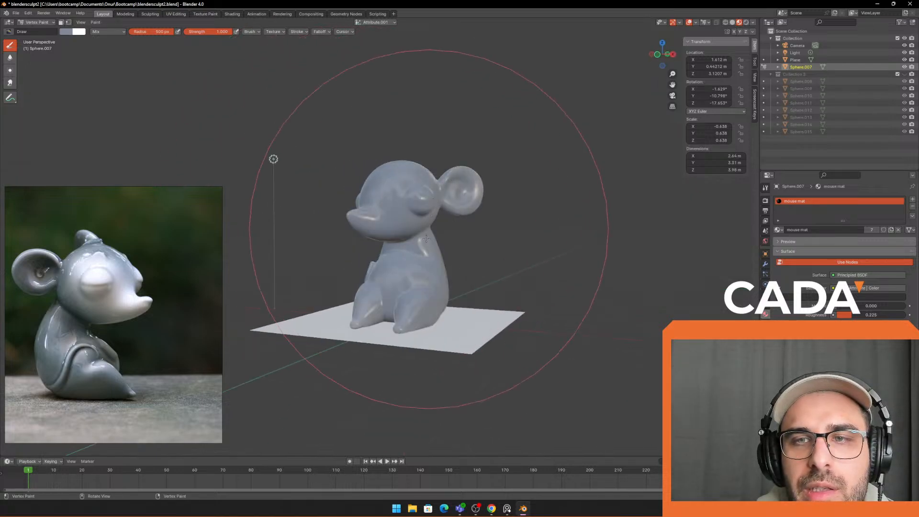
middle_drag(444, 166, 434, 203)
middle_drag(444, 237, 287, 192)
click(356, 291)
middle_drag(339, 136, 400, 196)
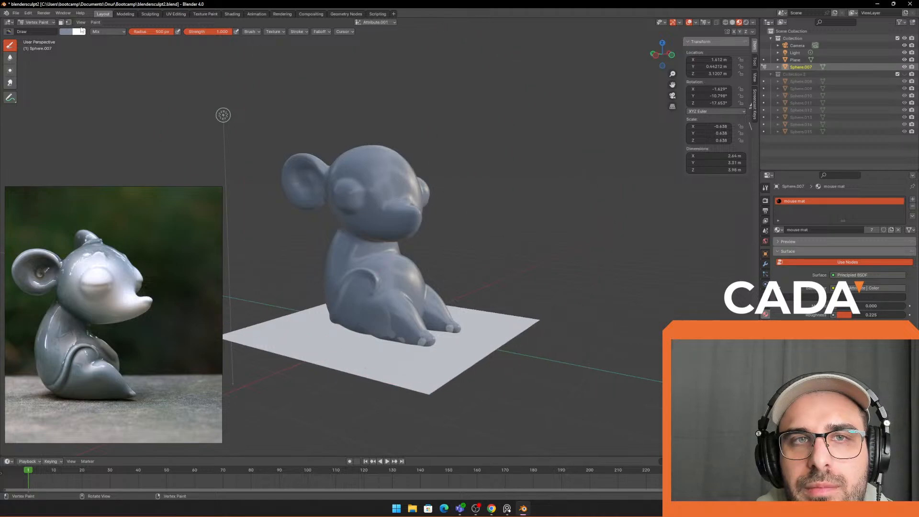
Step: Darken the brush colour to hue 0.605, saturation 0.130 and value 0.517, and repaint the whole mouse with it
click(65, 31)
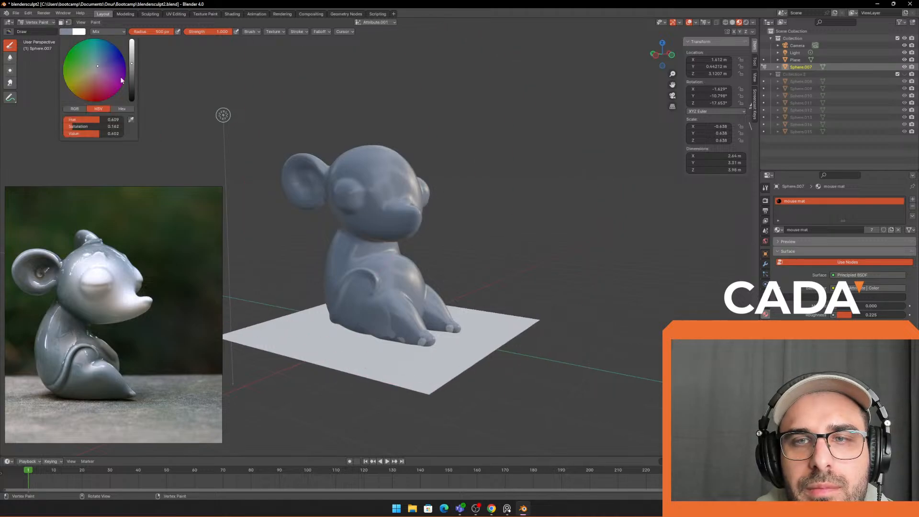
click(97, 67)
drag(132, 66, 131, 69)
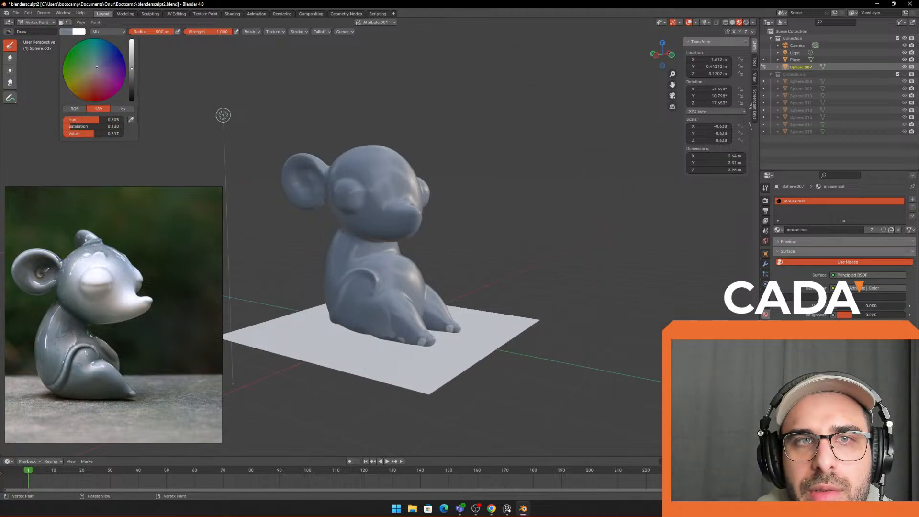
click(359, 194)
middle_drag(307, 191, 364, 187)
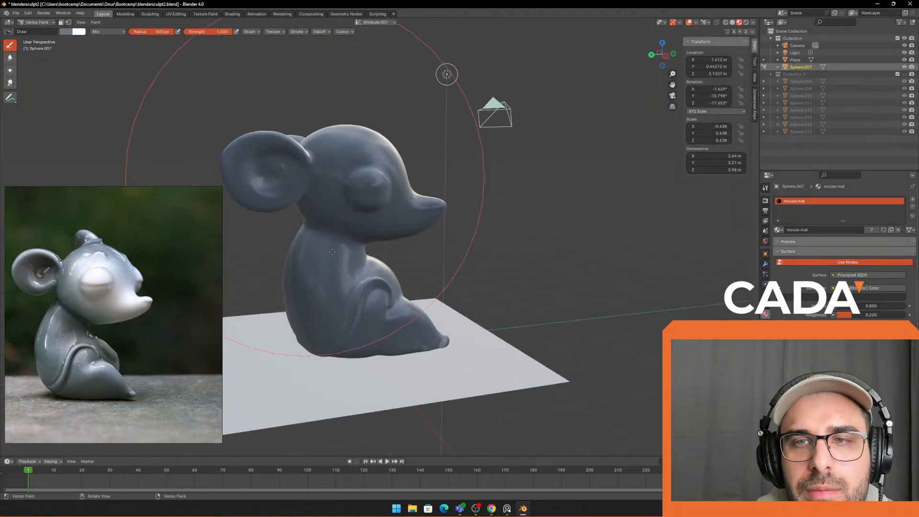
scroll(381, 246, down, 4)
mouse_move(306, 230)
middle_down()
mouse_move(381, 244)
mouse_move(325, 254)
middle_up()
scroll(306, 230, up, 2)
Step: Shift the brush colour to a greener grey and repaint the mouse's whole body and head from several sides
click(66, 32)
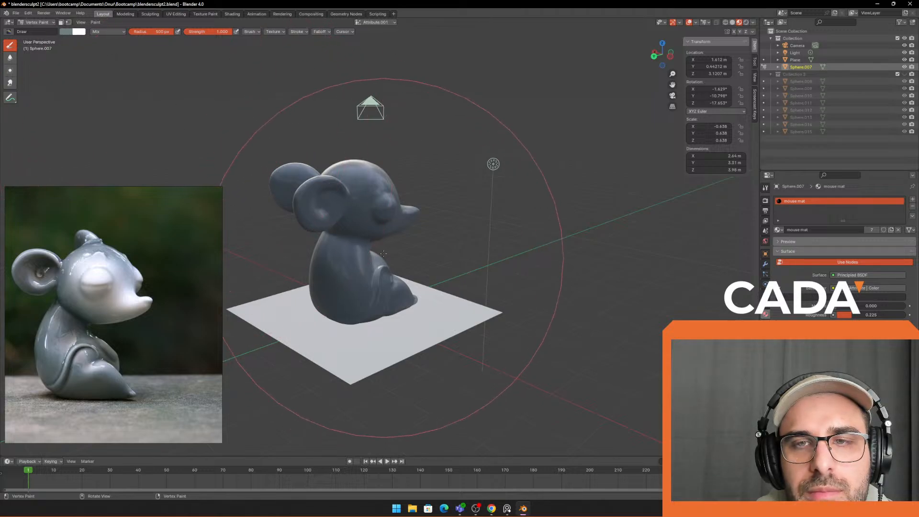
middle_drag(361, 201, 328, 189)
scroll(328, 189, up, 1)
click(328, 189)
middle_drag(445, 201, 316, 197)
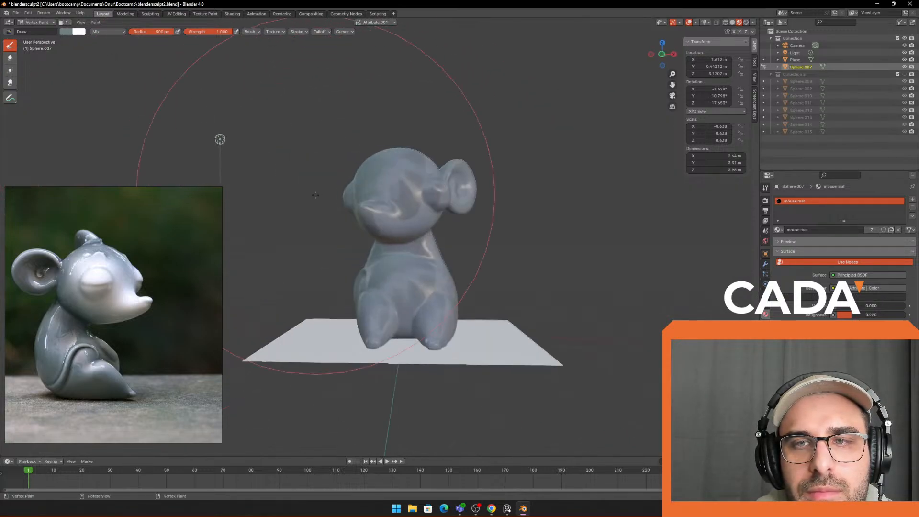
click(431, 209)
mouse_move(368, 206)
middle_down()
mouse_move(511, 232)
mouse_move(430, 228)
middle_up()
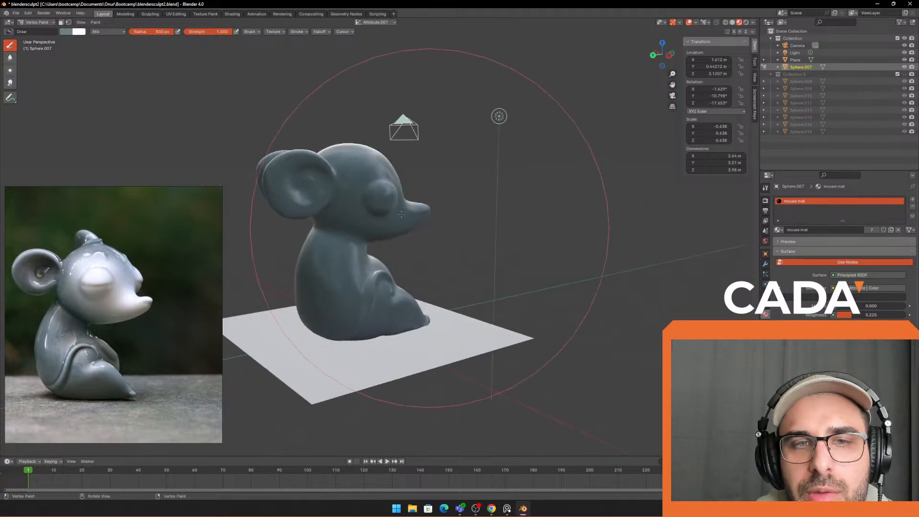
click(68, 31)
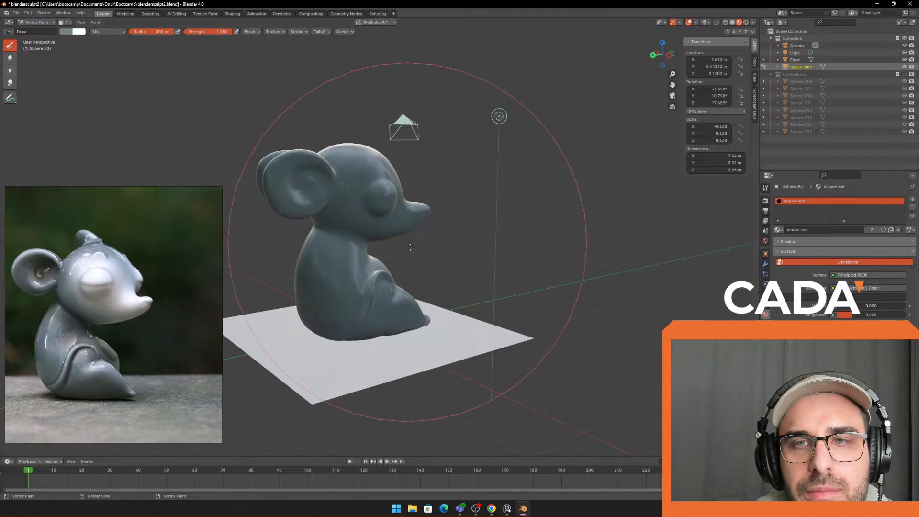
mouse_move(517, 225)
middle_down()
mouse_move(532, 210)
mouse_move(397, 221)
mouse_move(431, 155)
mouse_move(451, 192)
middle_up()
Step: Reduce the brush radius to 301 px and swap the paint colour to a slightly dimmed white
key(f)
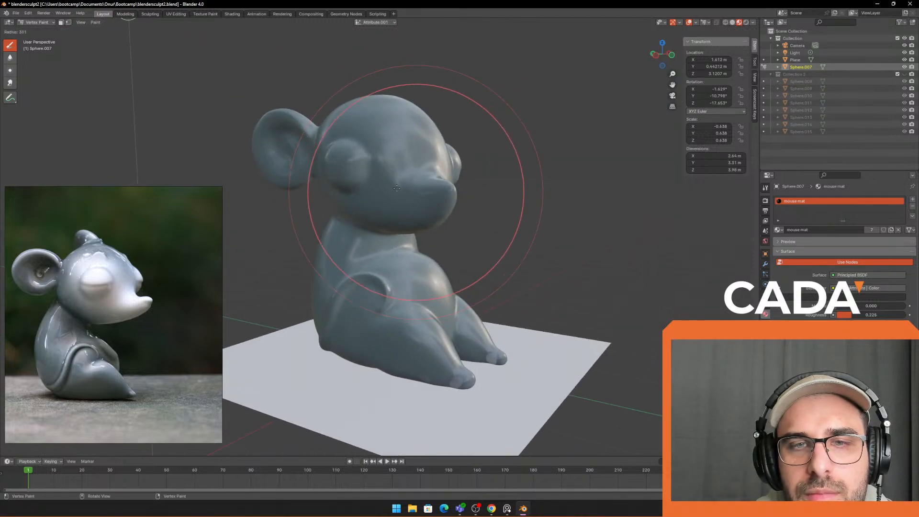
click(525, 192)
key(x)
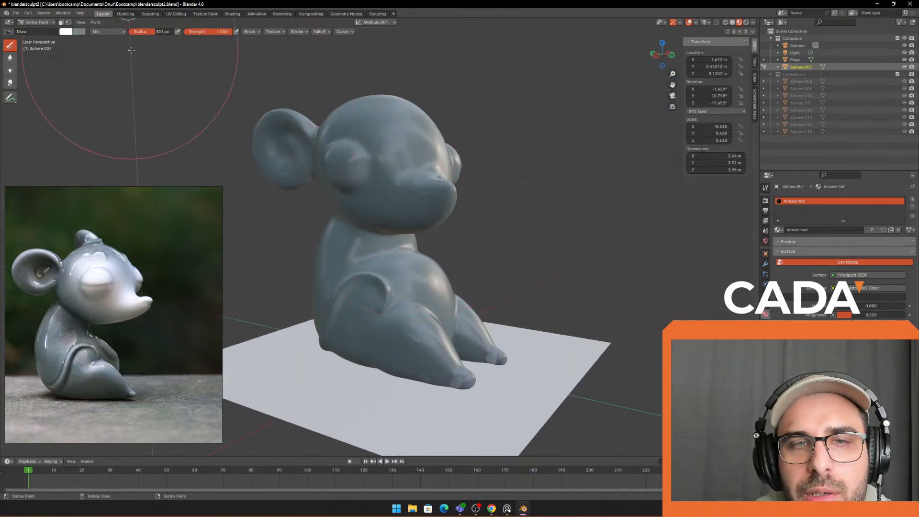
click(66, 32)
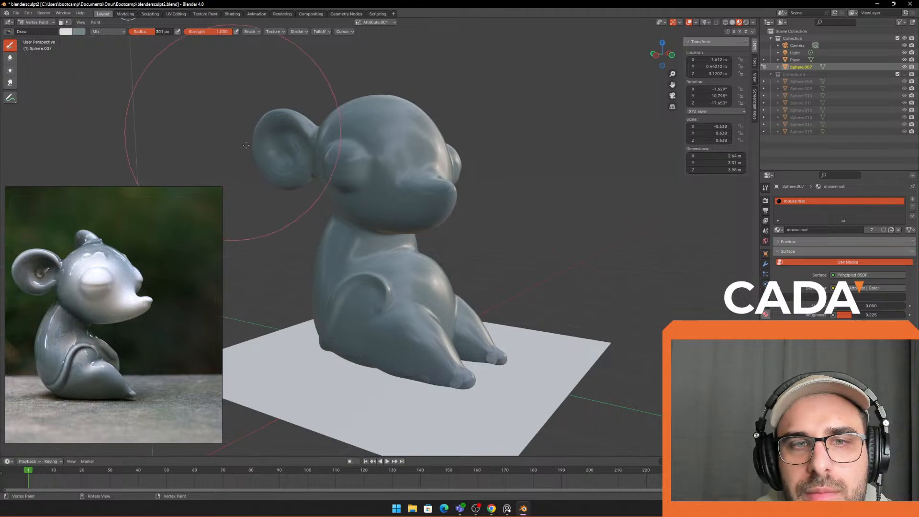
Step: Undo a trial dab on the muzzle, then paint the mouse's eyes and muzzle off-white, reducing the brush radius to 151 px
click(420, 174)
key(ctrl+z)
key(f)
click(511, 194)
key(f)
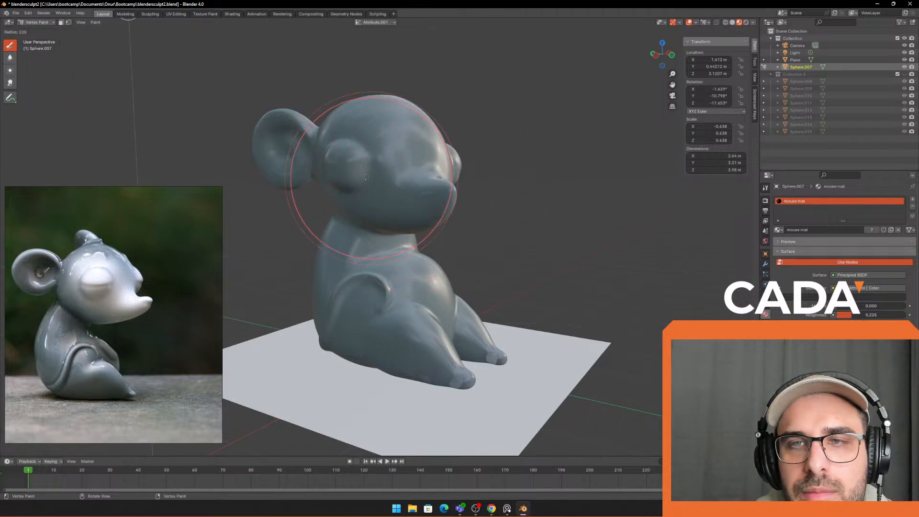
click(454, 177)
click(364, 170)
middle_drag(383, 174, 407, 177)
key(f)
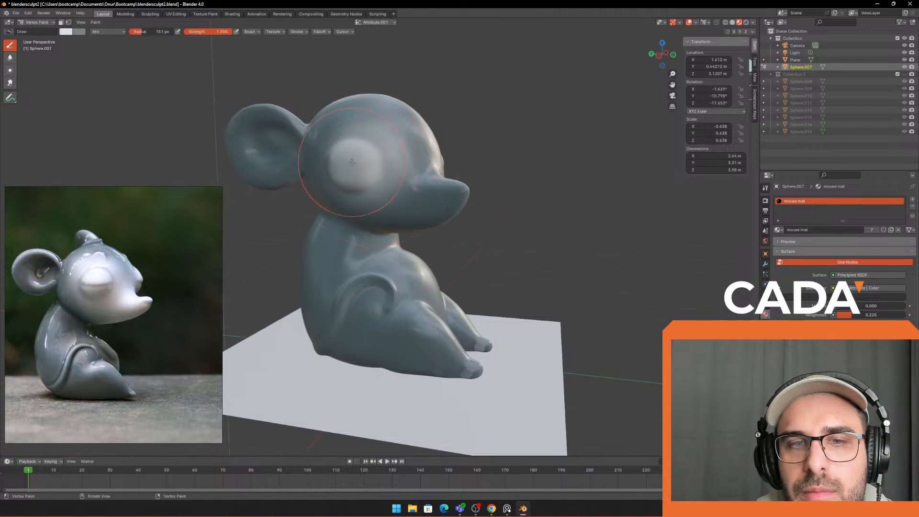
middle_drag(471, 219, 364, 193)
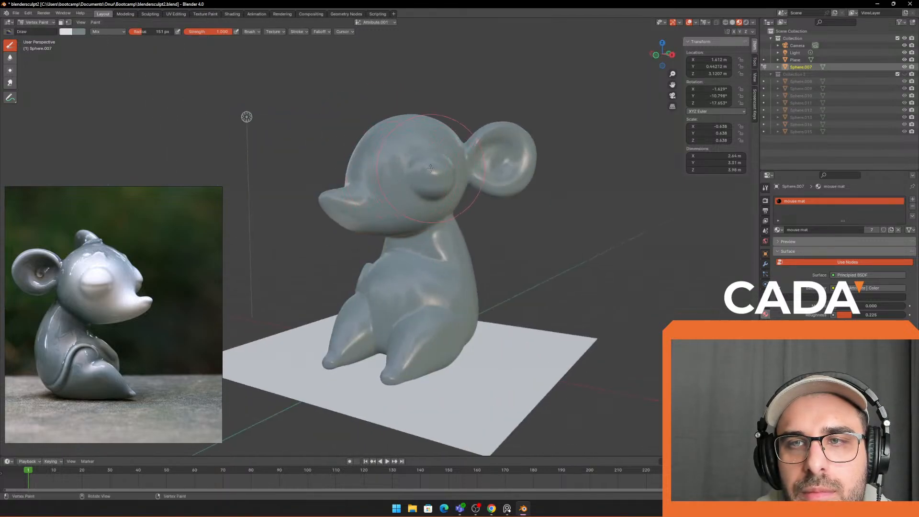
mouse_move(450, 189)
middle_down()
mouse_move(360, 189)
mouse_move(387, 225)
mouse_move(379, 206)
mouse_move(447, 205)
mouse_move(376, 190)
middle_up()
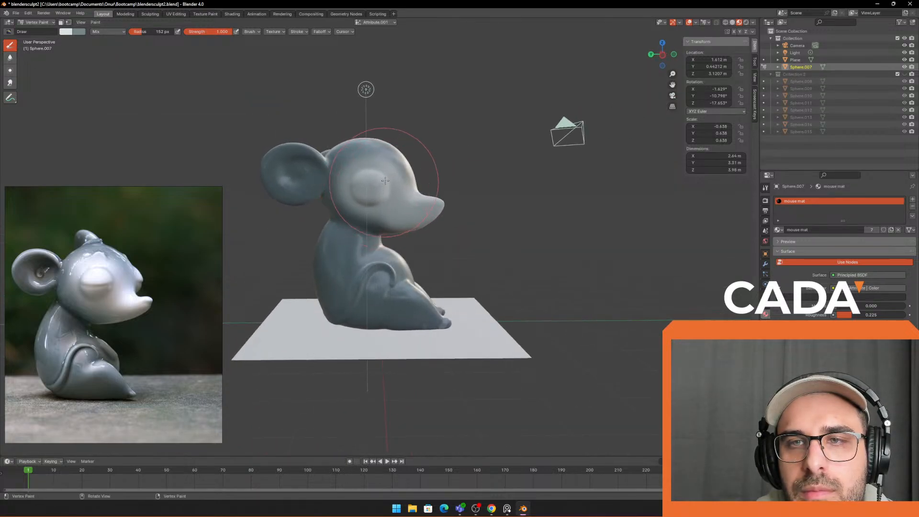
Step: Soften the off-white paint's edges on the face with the Blur brush, and move the reference photo aside
scroll(376, 180, up, 1)
click(9, 58)
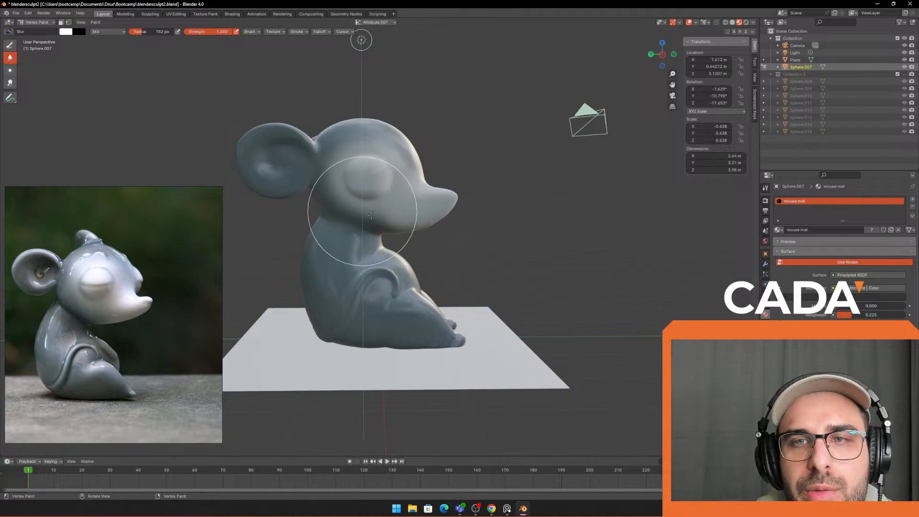
middle_drag(349, 148, 395, 171)
right_drag(208, 302, 178, 321)
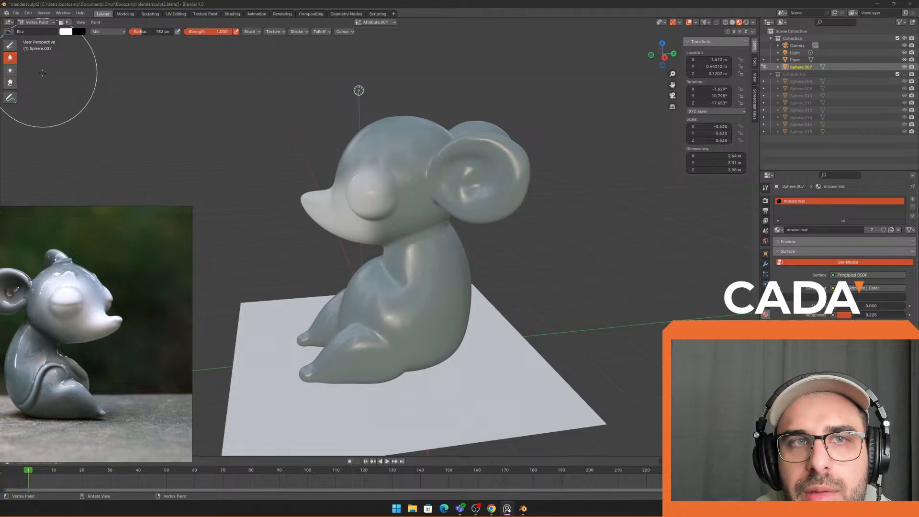
Step: Try the Average brush on the mouse's cheek below the eye, and undo the stroke
click(9, 71)
drag(394, 178, 386, 215)
middle_drag(383, 222, 393, 196)
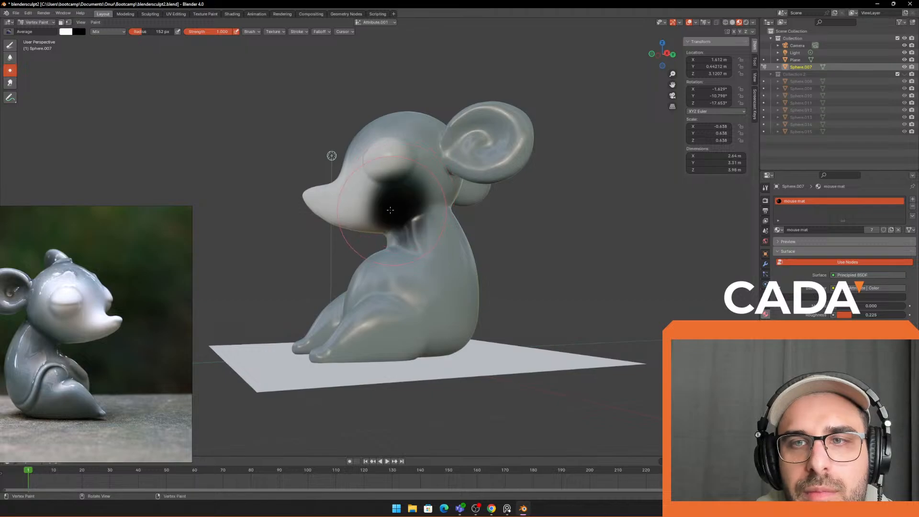
key(ctrl+z)
Step: Smear the off-white paint into the grey around the mouse's face and forehead with the Smear brush
click(10, 83)
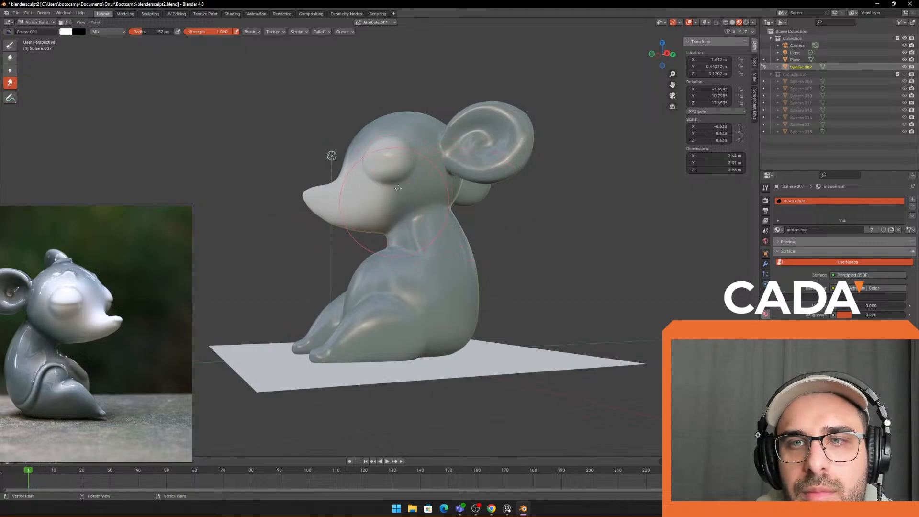
middle_drag(386, 212, 380, 137)
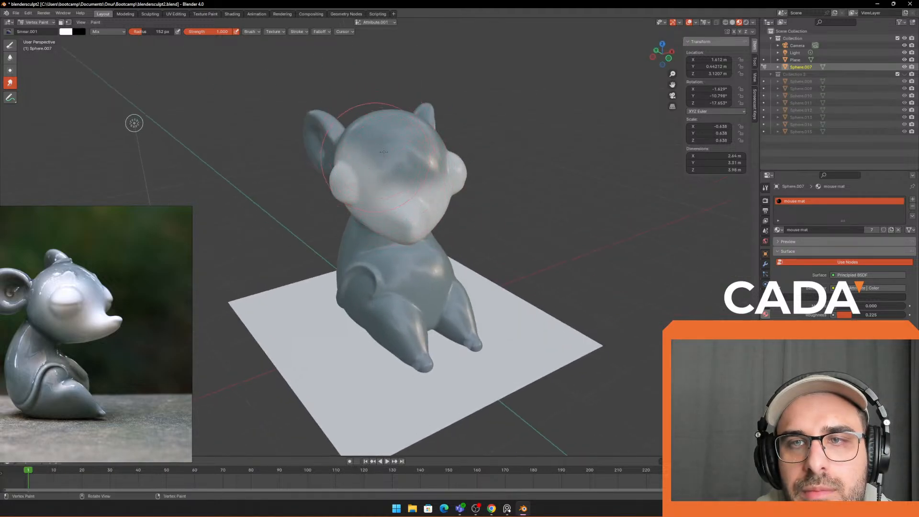
middle_drag(392, 181, 484, 165)
middle_drag(354, 147, 387, 207)
middle_drag(316, 207, 398, 208)
Step: Smear the colour transition along the mouse's cheek and neck with larger brushes, trying 303 px and settling on 200 px
key(f)
click(472, 207)
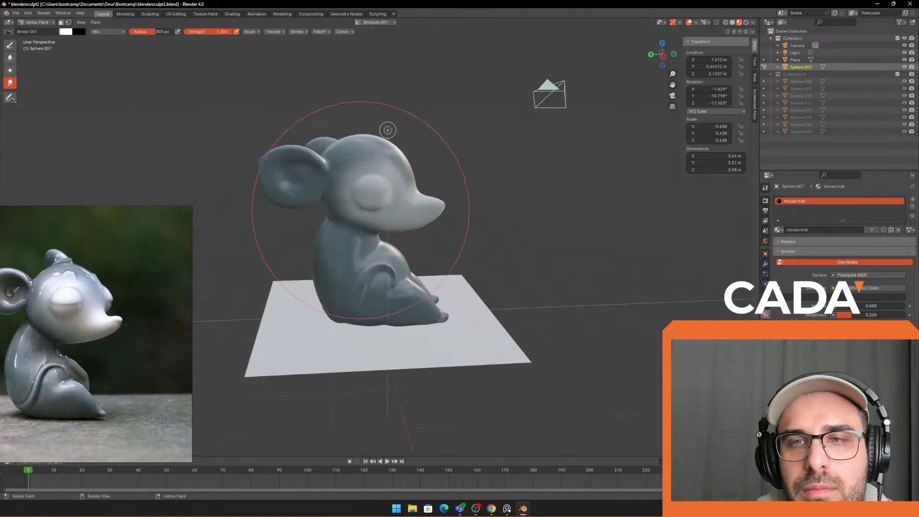
middle_drag(362, 232, 371, 192)
key(f)
click(342, 215)
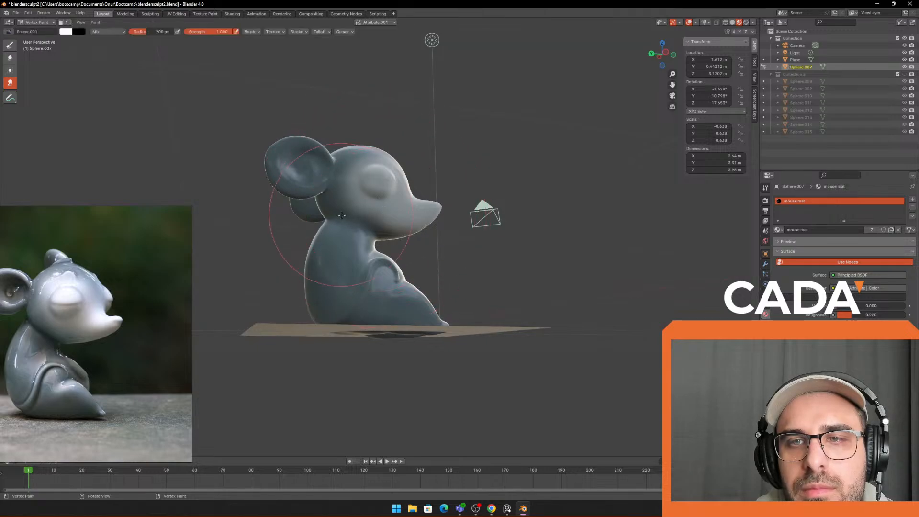
Step: Blur the transition between off-white and grey behind the mouse's eye with the Blur brush at a 210 px radius
click(9, 57)
key(f)
click(356, 190)
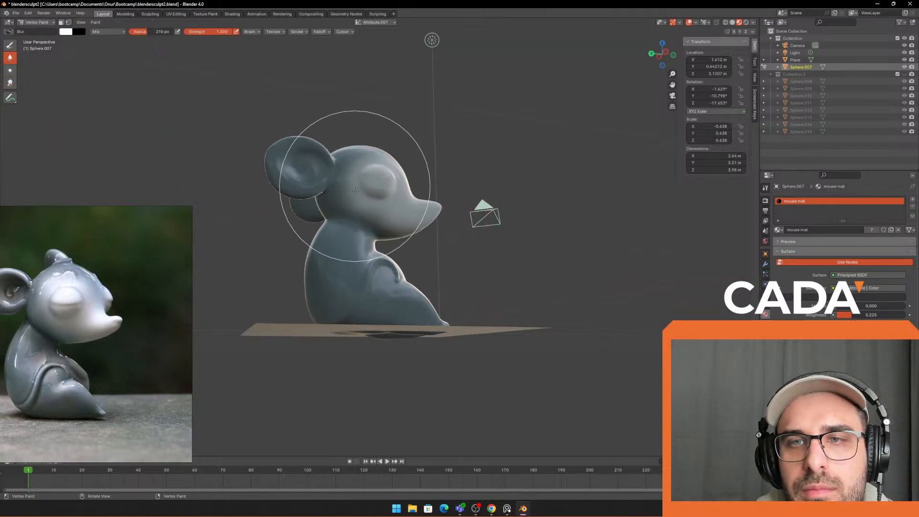
mouse_move(369, 236)
middle_down()
mouse_move(366, 267)
mouse_move(392, 196)
mouse_move(345, 193)
mouse_move(405, 194)
middle_up()
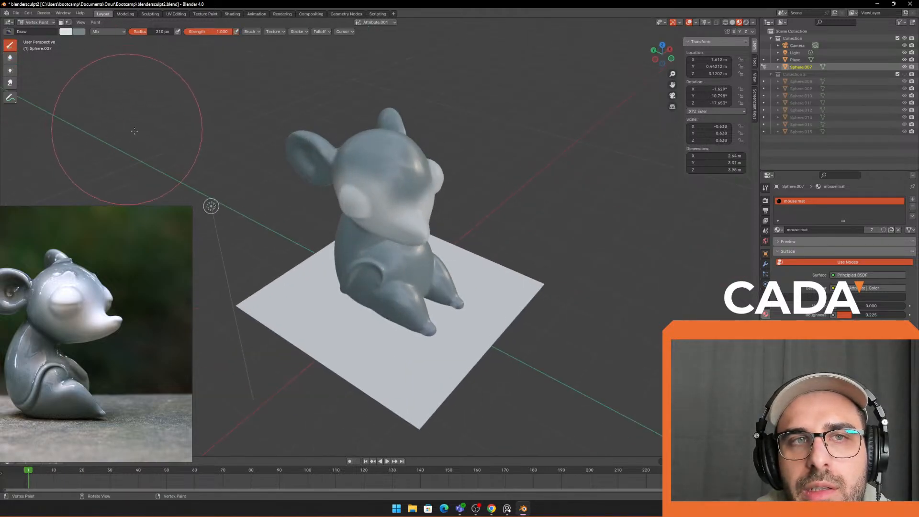
Step: Switch to the Smear brush, check the mouse's head from several sides, and set the brush radius to 251 px
click(10, 82)
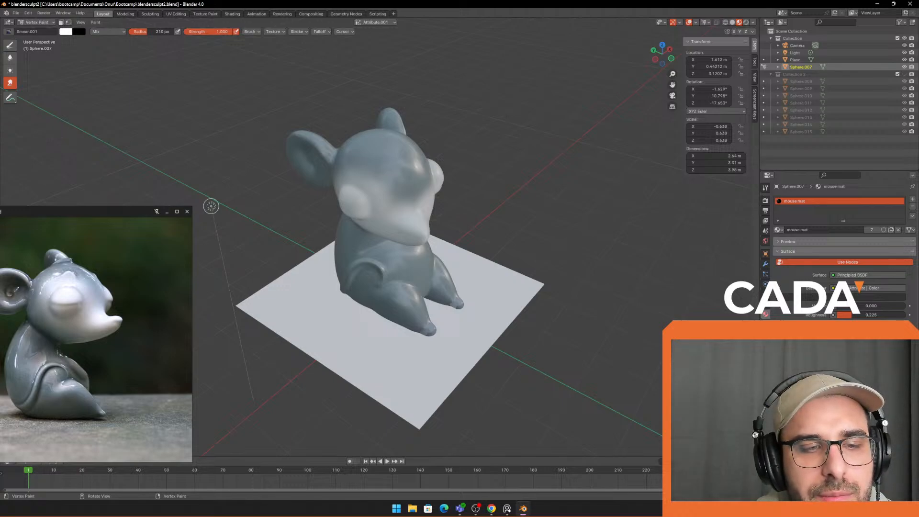
middle_drag(354, 194, 365, 203)
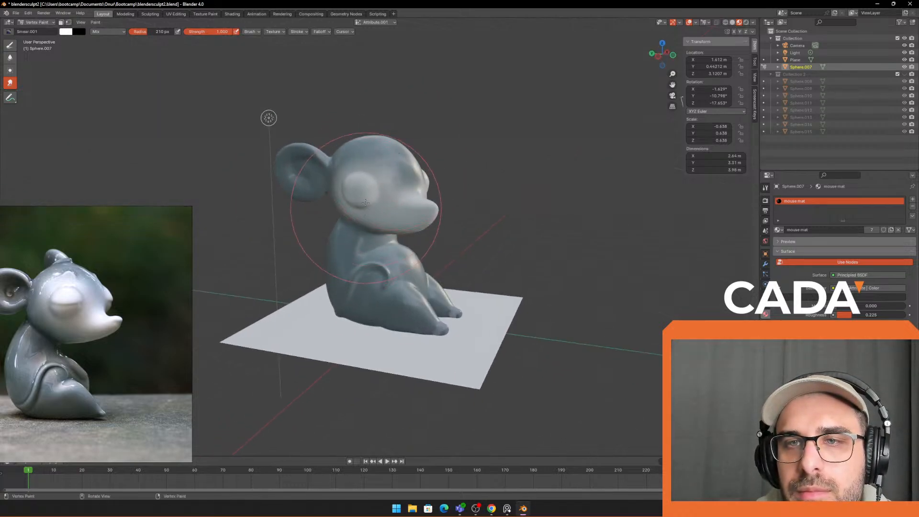
mouse_move(344, 167)
middle_down()
mouse_move(326, 151)
mouse_move(371, 184)
mouse_move(366, 163)
mouse_move(378, 221)
mouse_move(336, 240)
mouse_move(396, 165)
middle_up()
middle_drag(436, 200, 500, 195)
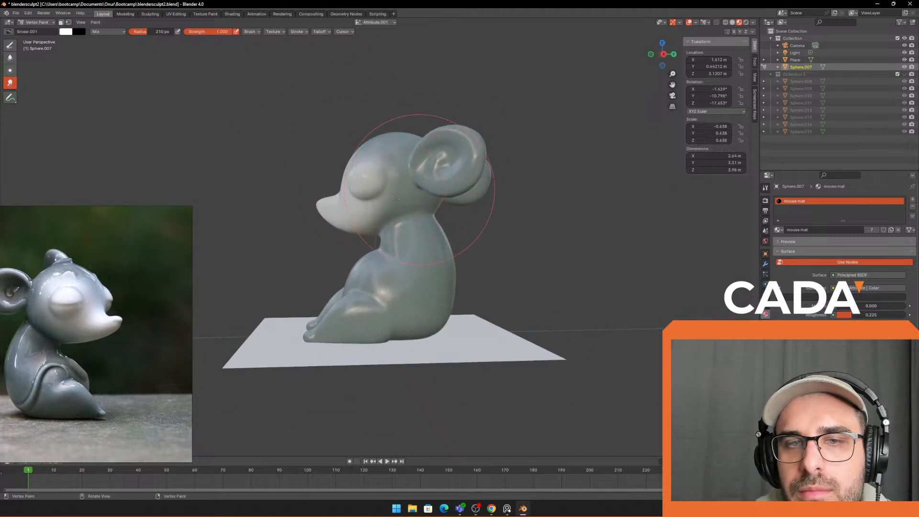
middle_drag(393, 175, 422, 199)
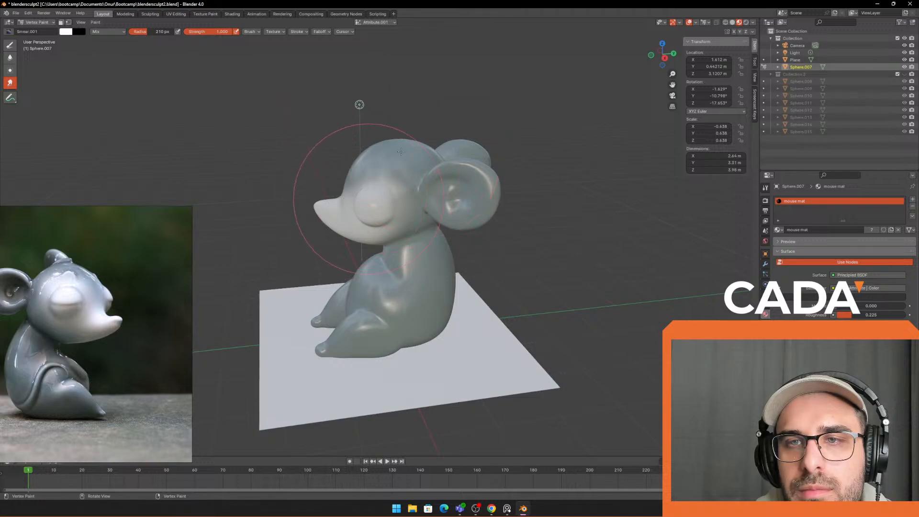
middle_drag(374, 163, 431, 149)
middle_drag(383, 181, 437, 184)
key(f)
click(391, 189)
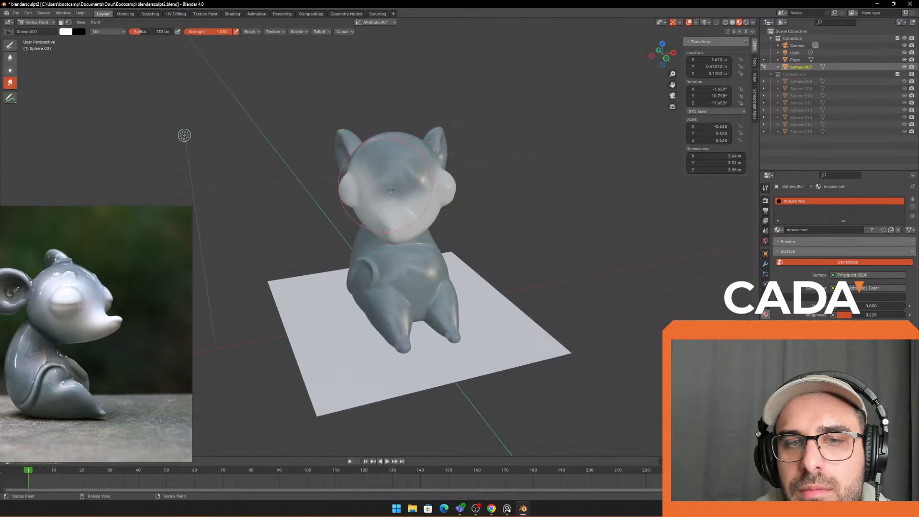
key(f)
click(399, 187)
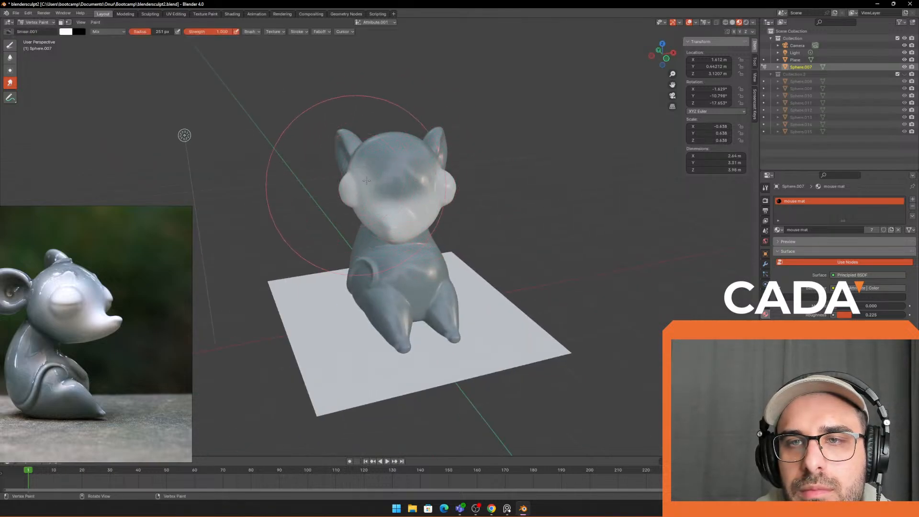
Step: Set the render engine to Cycles and preview the mouse in rendered viewport shading
middle_drag(408, 189, 479, 149)
click(766, 201)
click(874, 199)
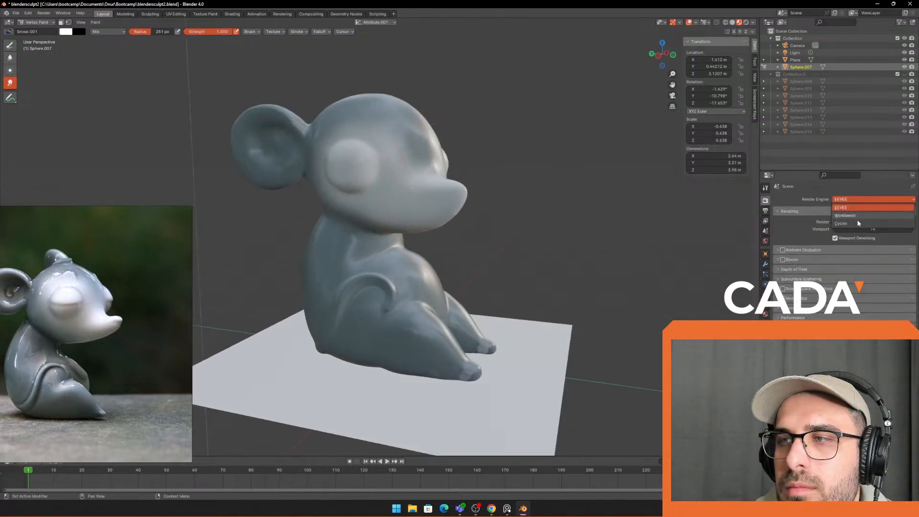
click(872, 225)
middle_drag(527, 191, 575, 202)
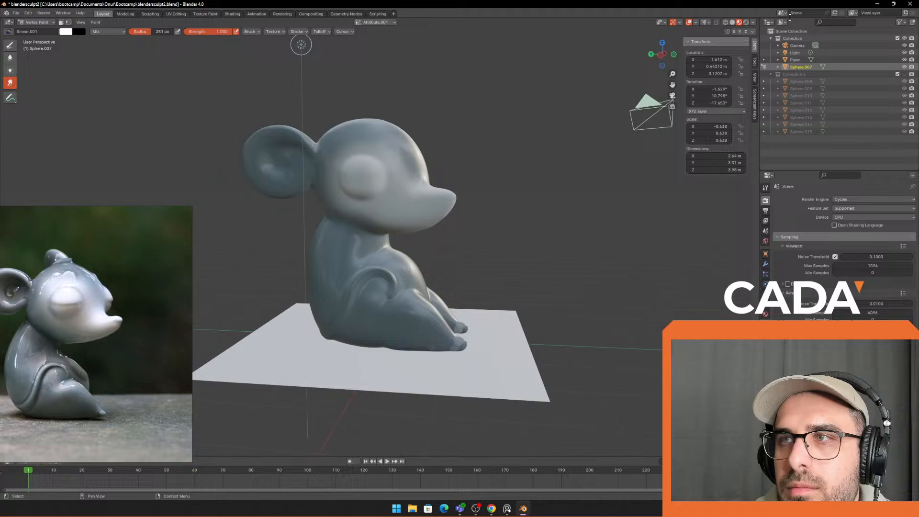
click(746, 22)
mouse_move(544, 134)
middle_down()
mouse_move(529, 180)
mouse_move(538, 200)
mouse_move(451, 89)
middle_up()
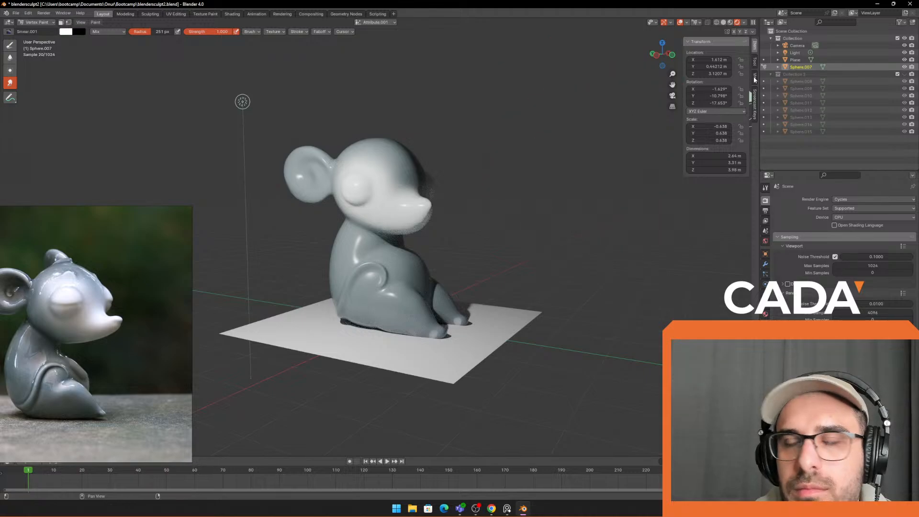
Step: Switch the viewport back to solid shading and move the reference photo fully into view
click(724, 22)
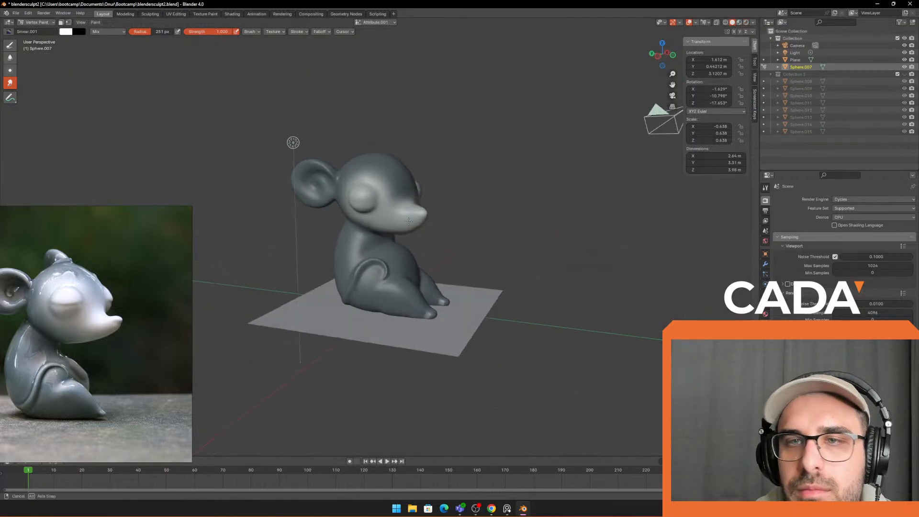
middle_drag(431, 201, 534, 164)
right_drag(89, 277, 130, 252)
middle_drag(477, 196, 464, 201)
scroll(632, 88, up, 2)
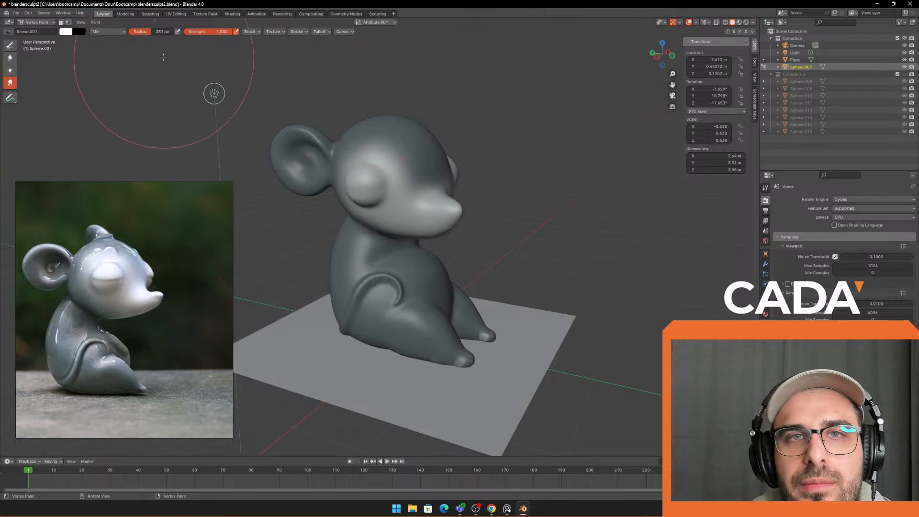
scroll(163, 57, down, 2)
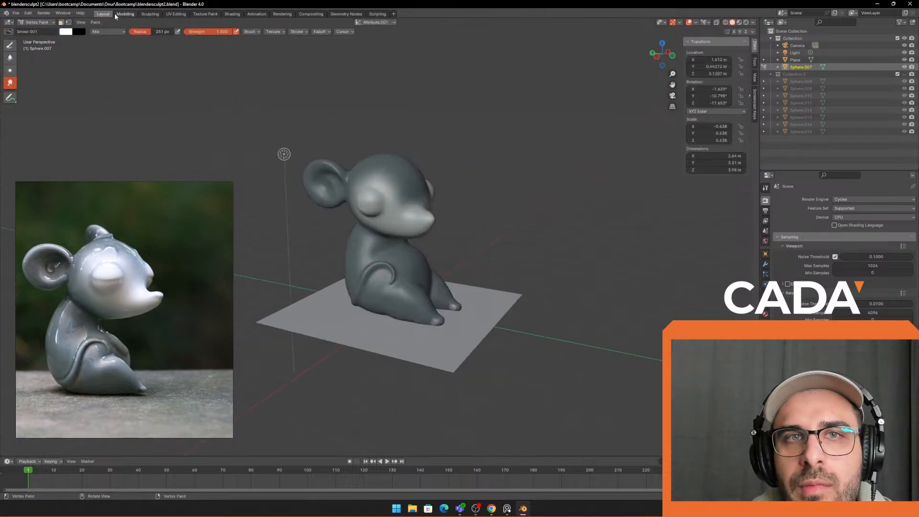
Step: Return to Object Mode, duplicate the painted mouse and place the copy beside the original, off the plane
click(107, 14)
click(446, 196)
click(389, 203)
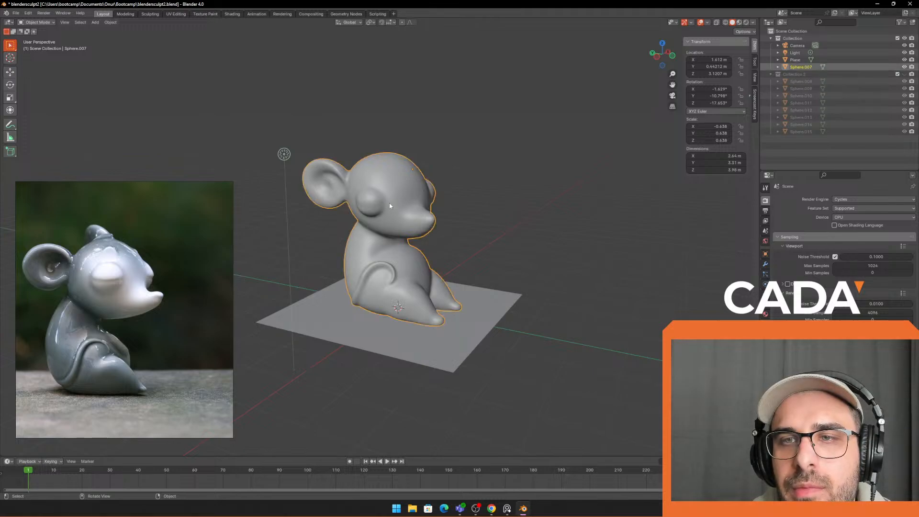
key(shift+d)
click(640, 207)
shift+middle_drag(641, 207, 487, 178)
Step: Replace the copied mouse's "mouse mat" material with a newly created material
click(766, 315)
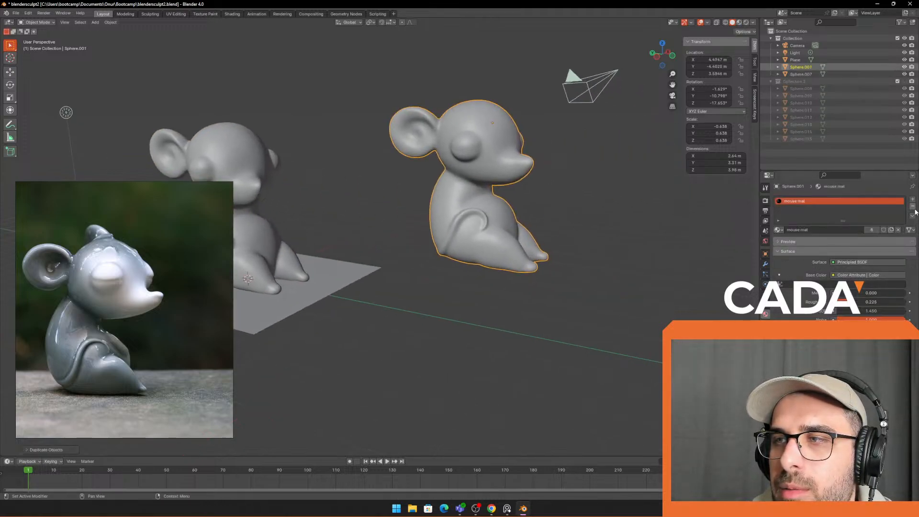
click(913, 207)
click(912, 201)
click(855, 231)
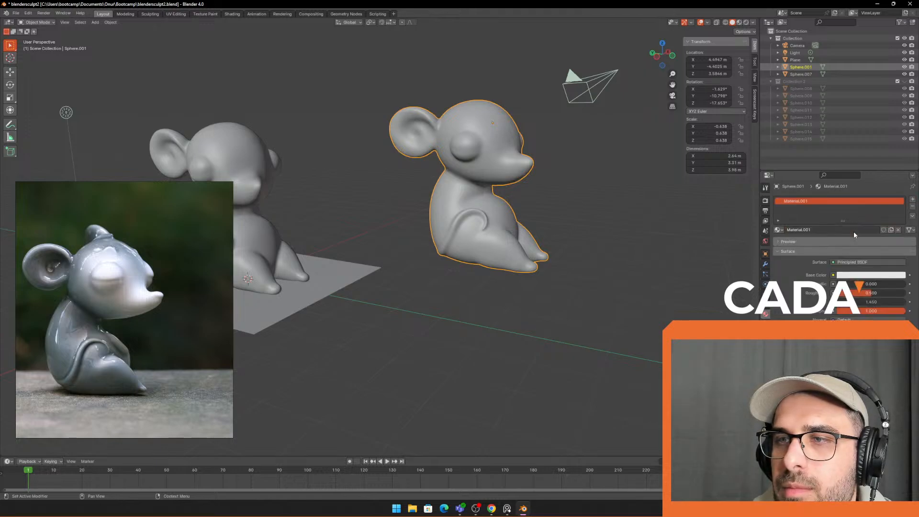
click(591, 194)
mouse_move(591, 194)
middle_down()
mouse_move(536, 196)
mouse_move(625, 192)
middle_up()
click(507, 179)
shift+middle_drag(508, 179, 425, 205)
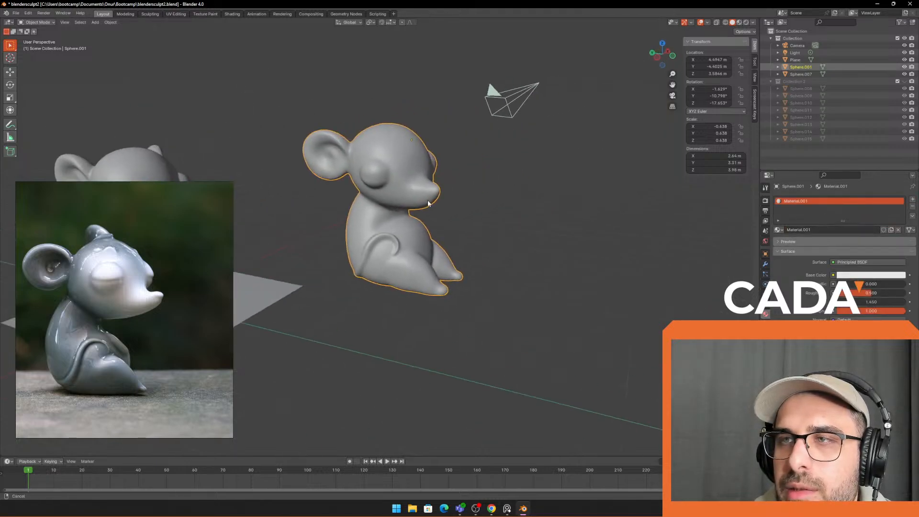
Step: Show the copied mouse in material preview shading and put it into Vertex Paint mode
click(739, 22)
click(516, 190)
shift+middle_drag(516, 190, 495, 204)
scroll(541, 185, up, 2)
click(449, 175)
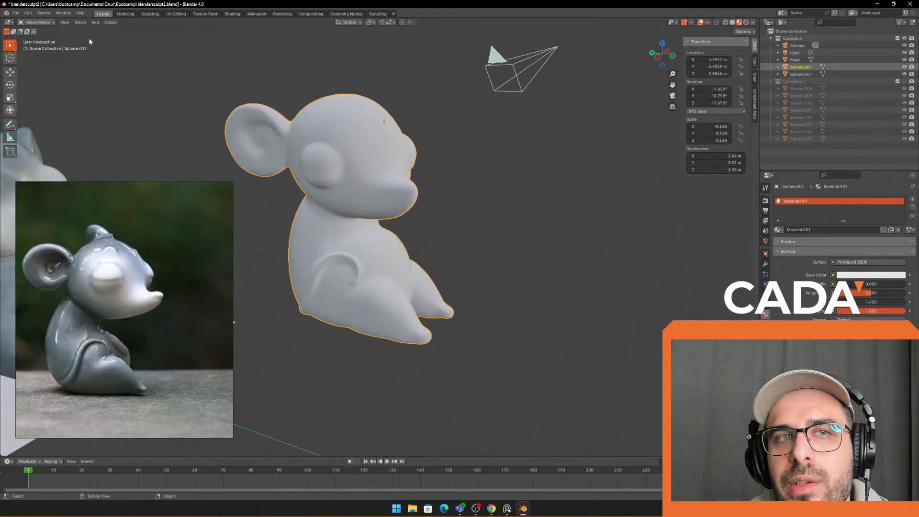
click(38, 23)
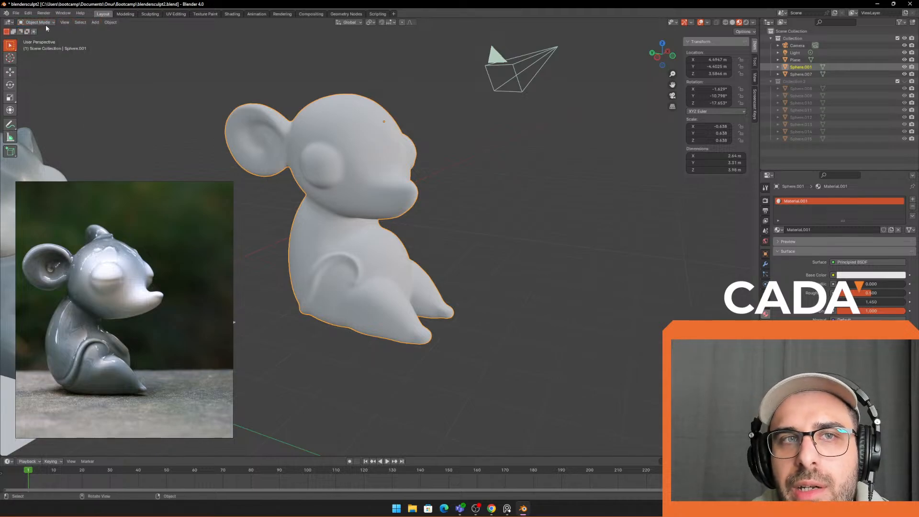
click(48, 55)
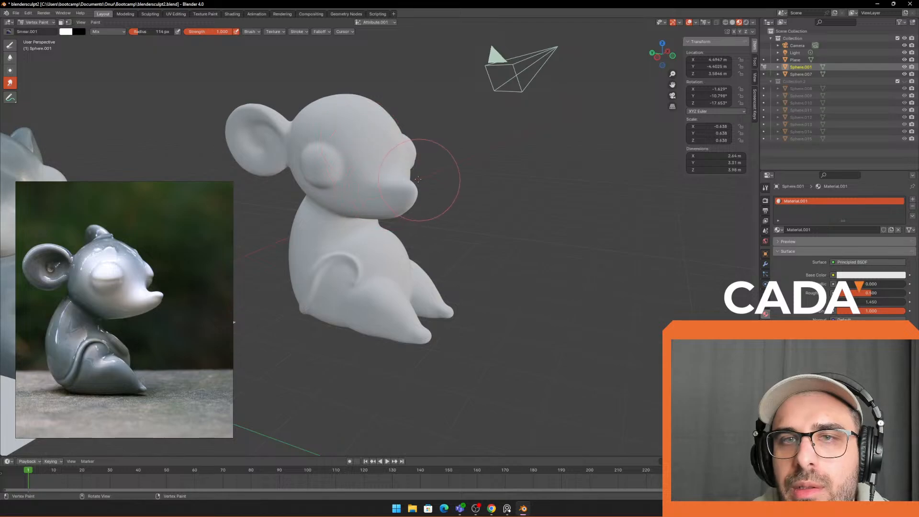
Step: Swap the foreground and background paint colours so that black is the active colour
middle_drag(418, 180, 375, 192)
key(x)
shift+middle_drag(443, 172, 718, 184)
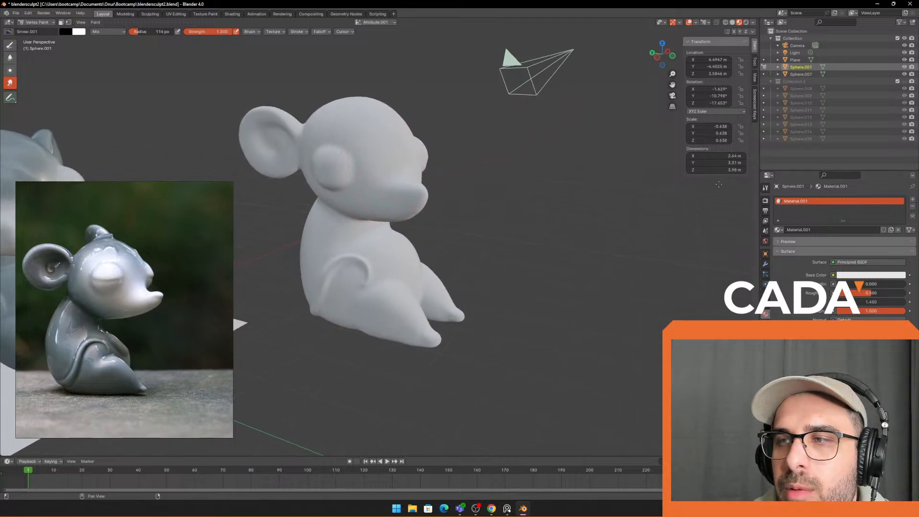
scroll(626, 200, up, 1)
shift+middle_drag(414, 137, 455, 150)
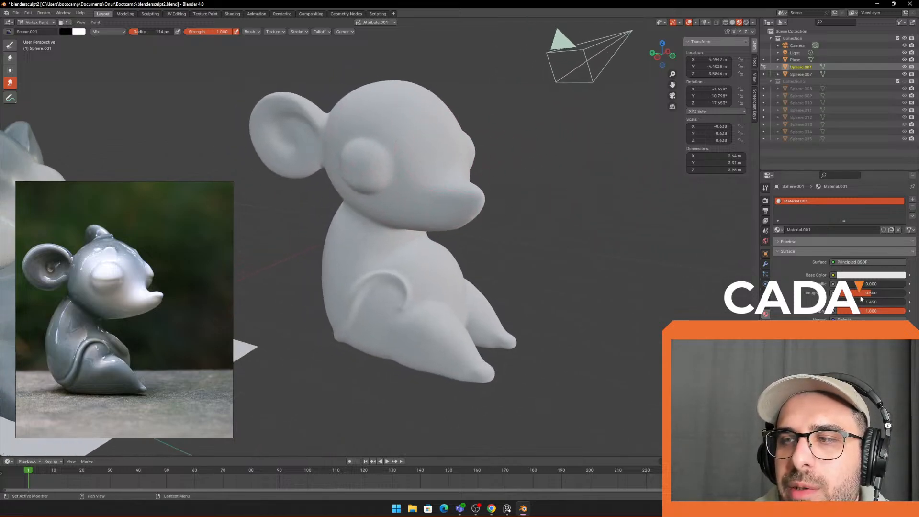
Step: Try a pale blue Base Color on the new material, and replace it with a Color Attribute
click(858, 275)
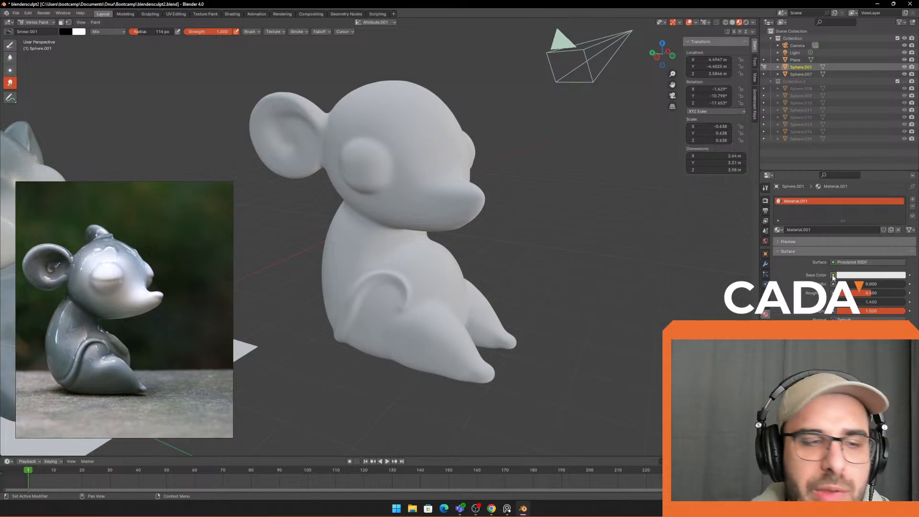
click(860, 275)
drag(871, 196, 865, 194)
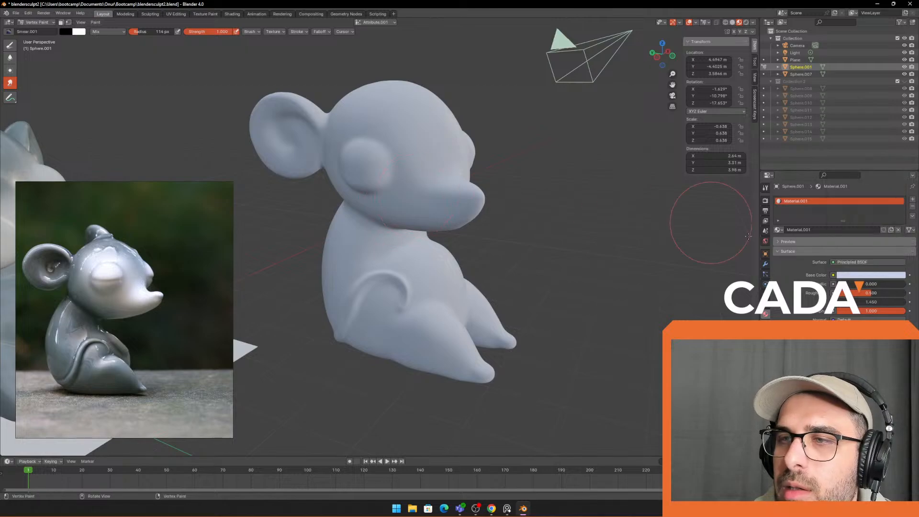
click(833, 276)
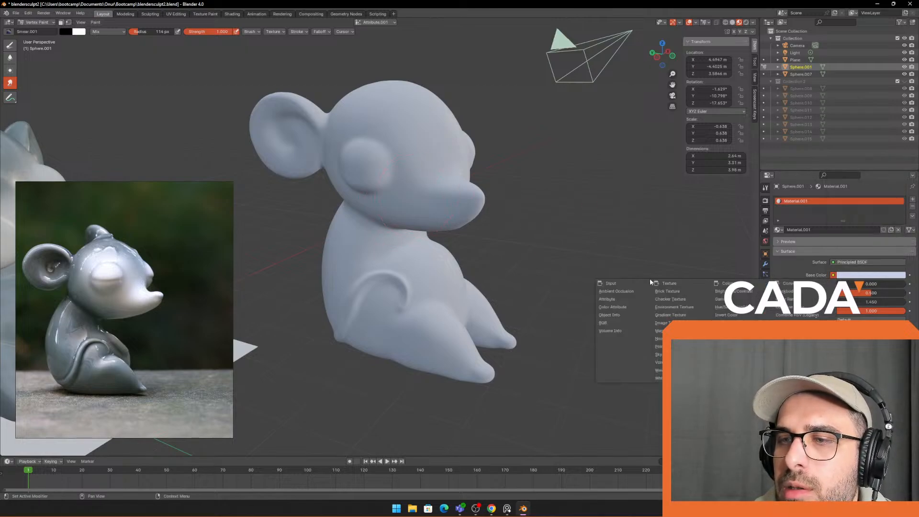
click(617, 309)
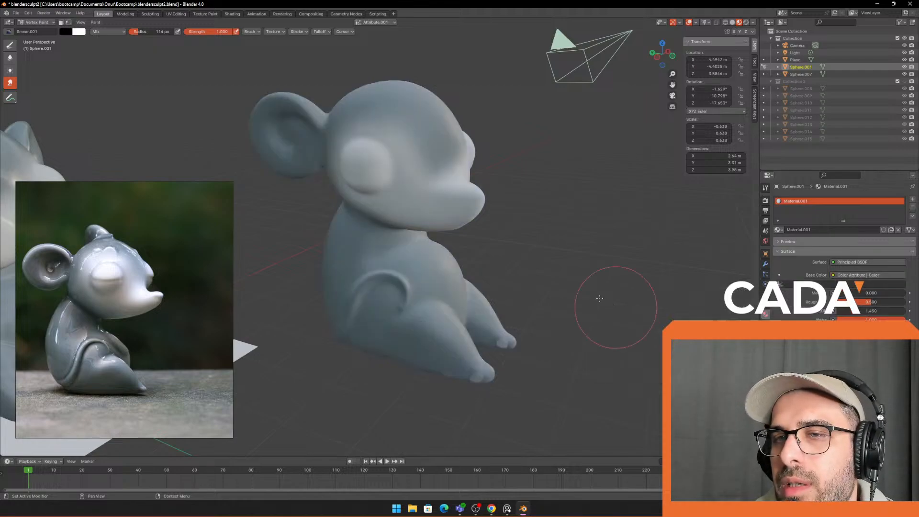
Step: Paint grey between the copy's eyes with the Draw brush, undoing the last stroke and enlarging the brush radius to 204 px
middle_drag(462, 181, 425, 171)
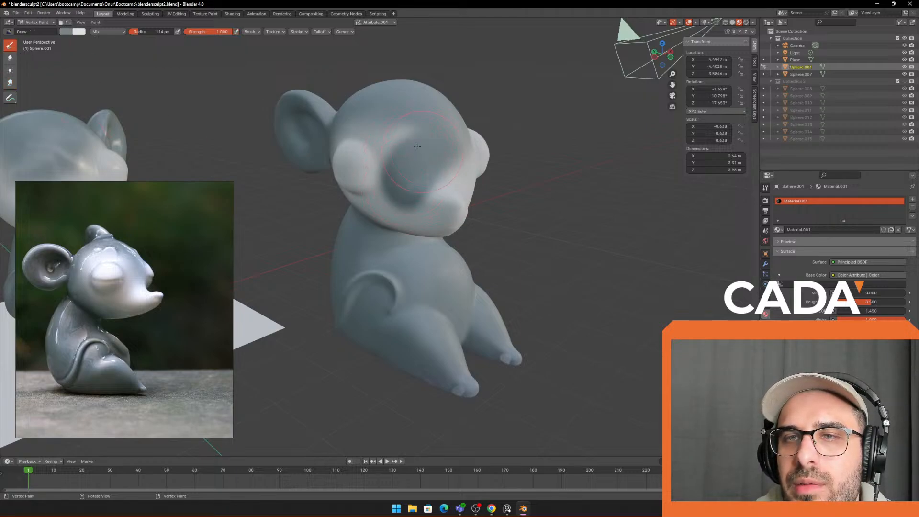
middle_drag(405, 150, 476, 174)
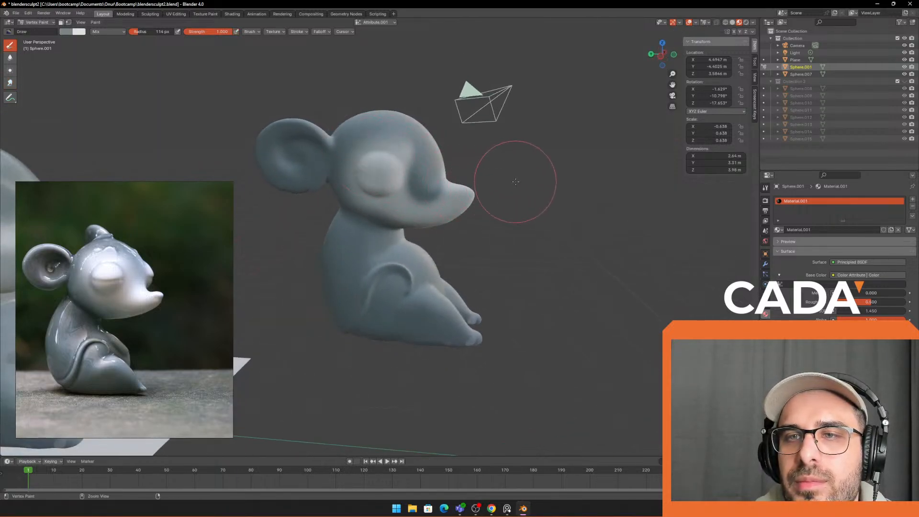
scroll(515, 177, down, 2)
middle_drag(392, 190, 330, 184)
scroll(392, 191, up, 2)
click(406, 178)
mouse_move(426, 179)
middle_down()
mouse_move(416, 174)
mouse_move(431, 172)
mouse_move(468, 202)
middle_up()
key(ctrl+z)
key(f)
click(491, 175)
Step: Lower the Roughness of the copied mouse's new material to 0.000 and compare its gloss with the original
middle_drag(596, 153, 494, 181)
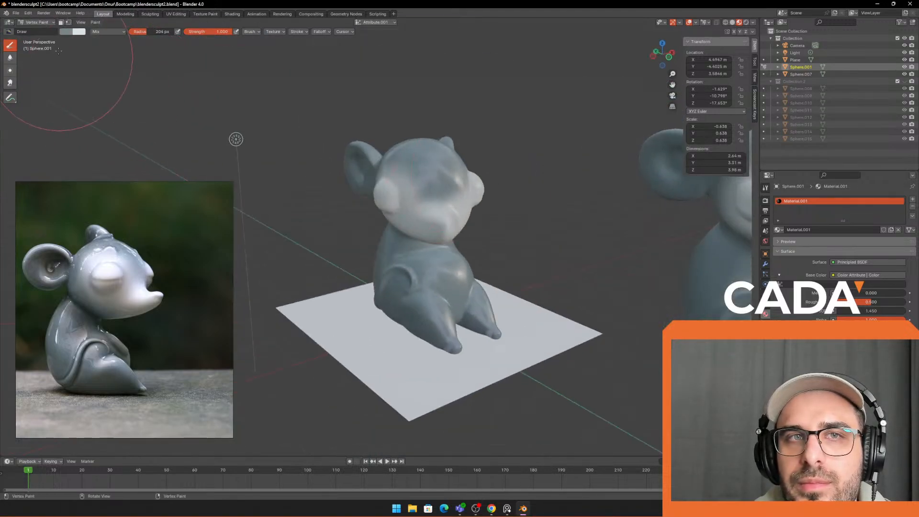
scroll(554, 175, up, 4)
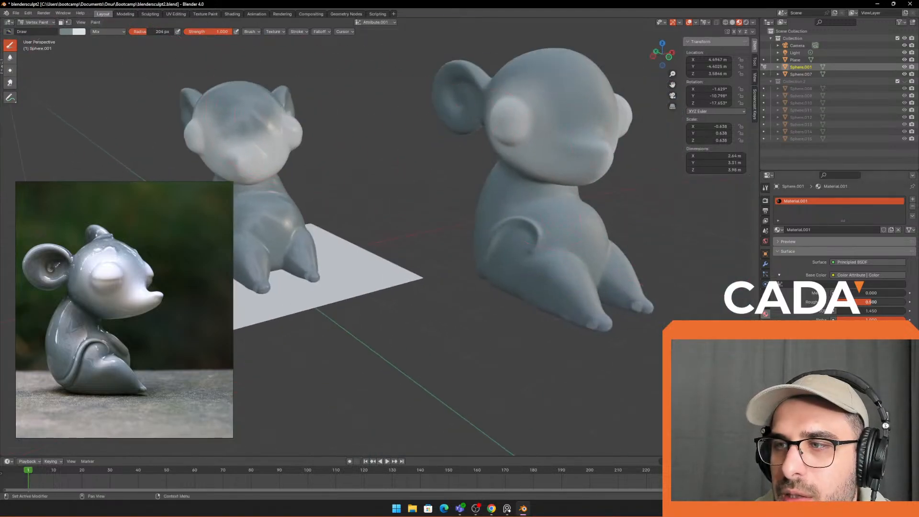
drag(880, 305, 835, 306)
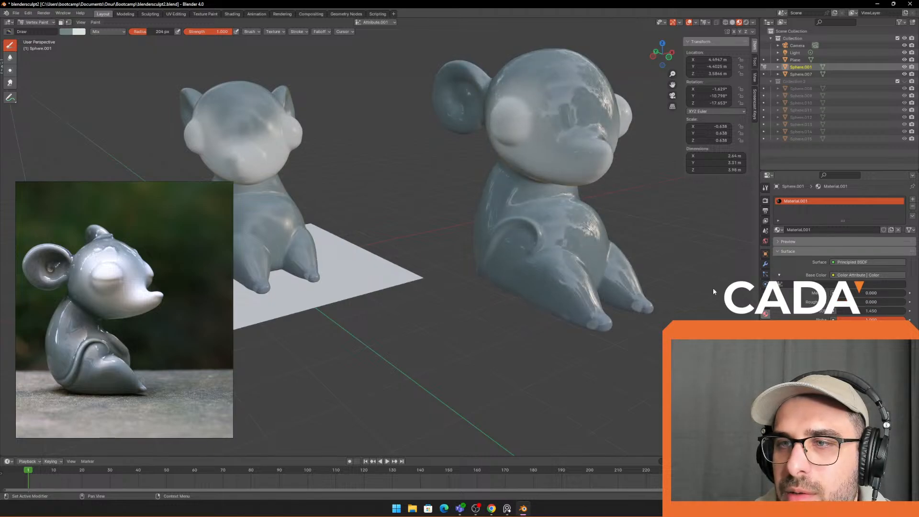
middle_drag(713, 288, 584, 267)
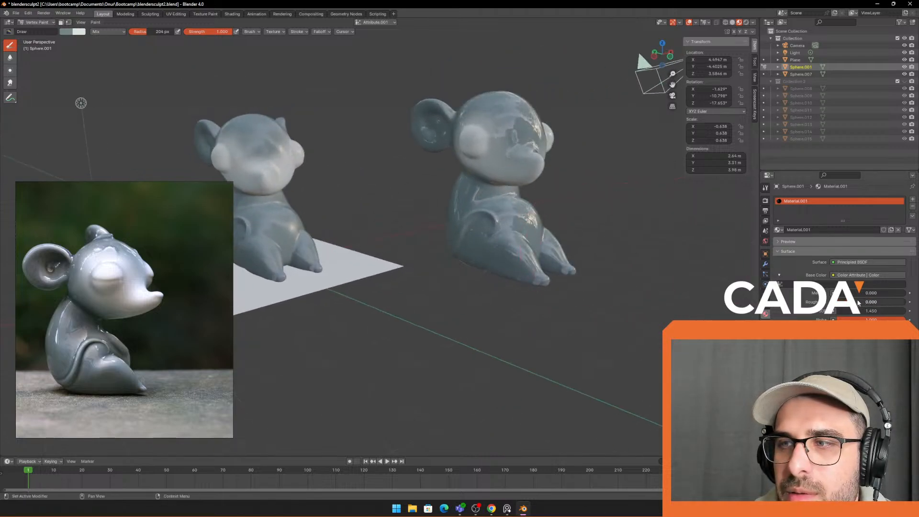
drag(858, 303, 836, 303)
shift+middle_drag(479, 229, 518, 238)
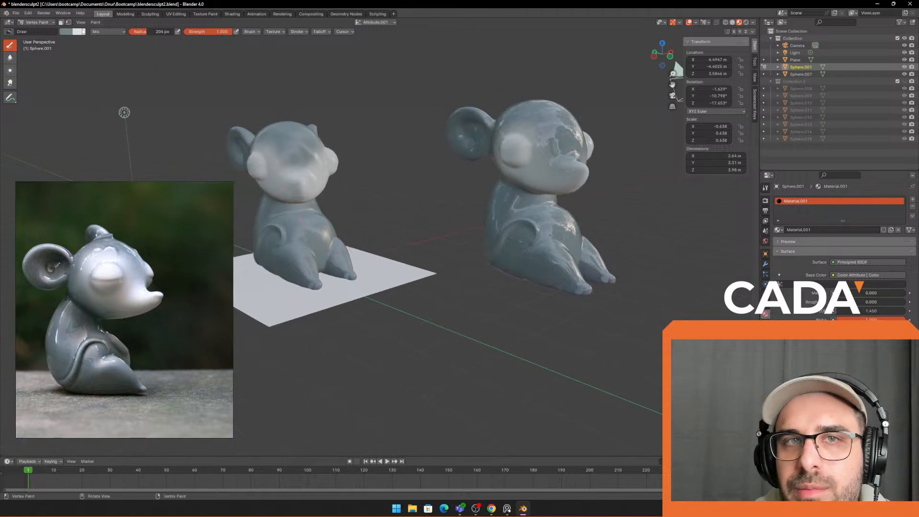
Step: Leave Vertex Paint on the copied mouse and select the original mouse sitting on the plane in the Layout workspace
middle_drag(273, 131, 302, 125)
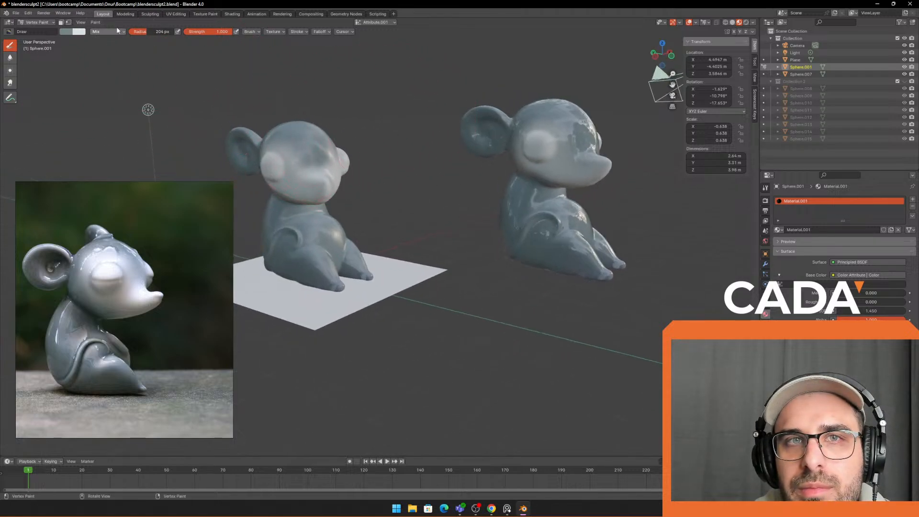
key(Tab)
key(Tab)
middle_drag(421, 158, 402, 156)
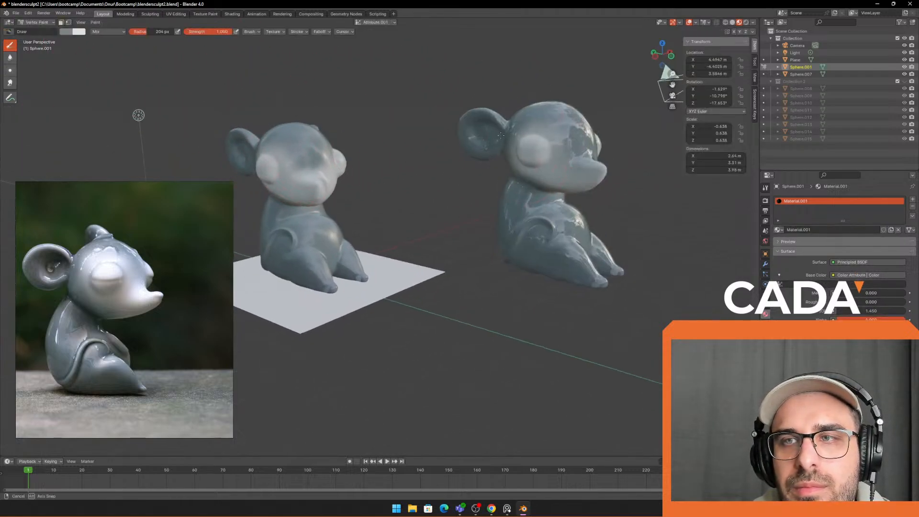
click(104, 14)
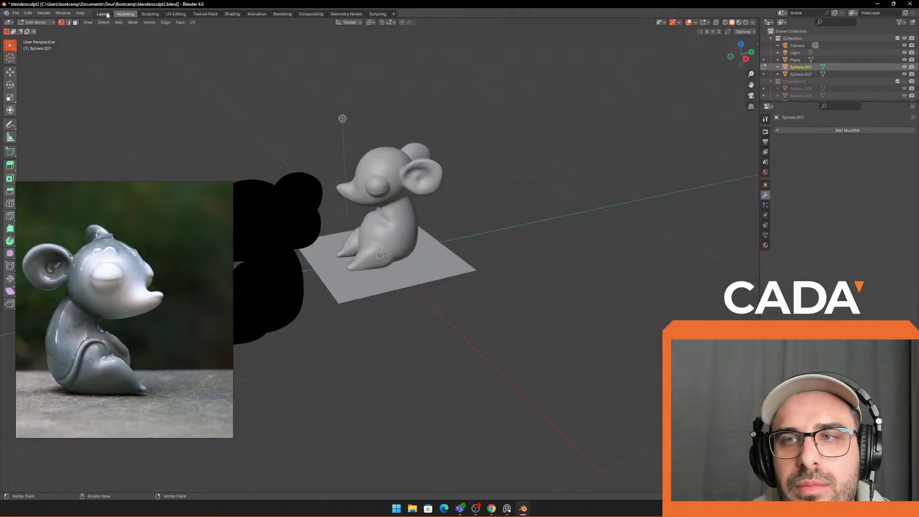
middle_drag(390, 154, 364, 152)
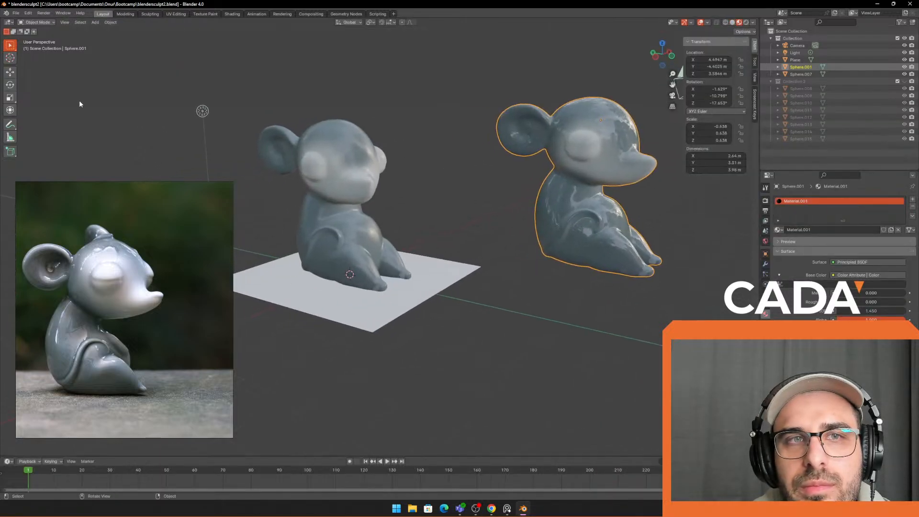
click(326, 165)
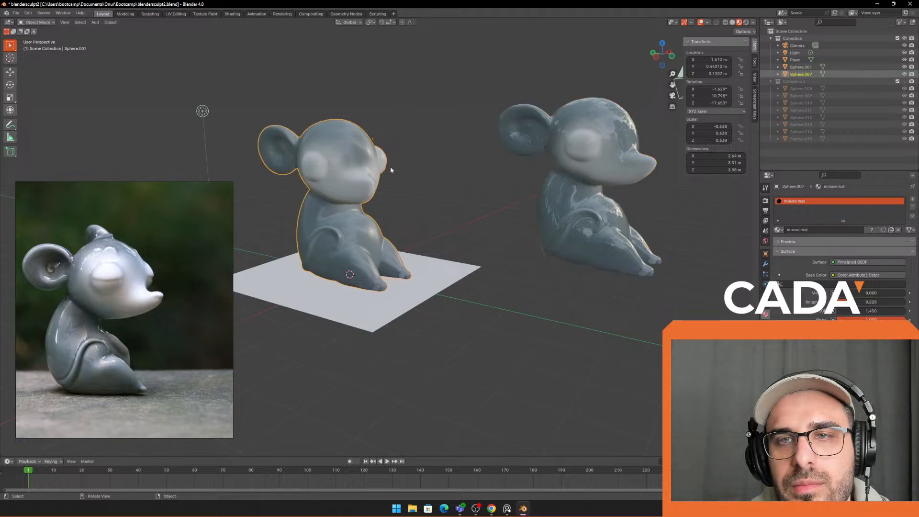
Step: Put the original mouse into Vertex Paint mode
scroll(426, 168, up, 2)
middle_drag(444, 163, 398, 149)
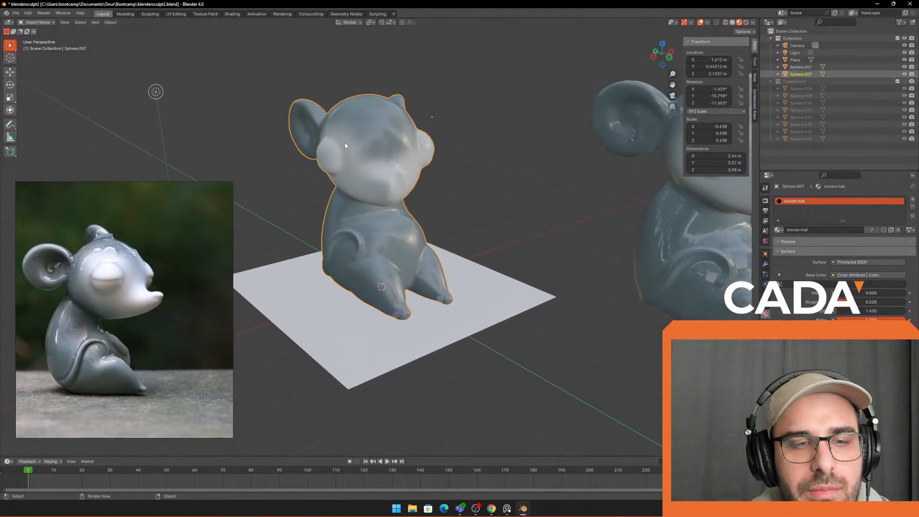
key(Tab)
scroll(396, 142, up, 2)
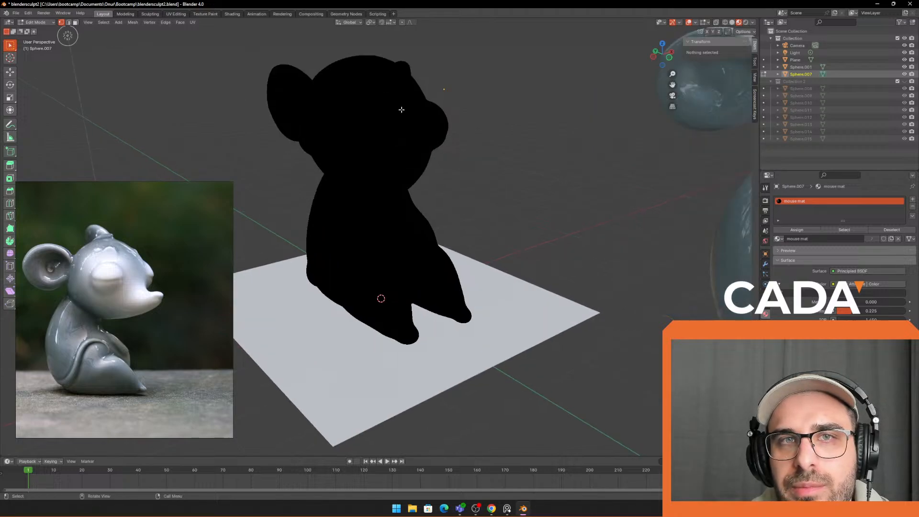
key(Tab)
click(38, 22)
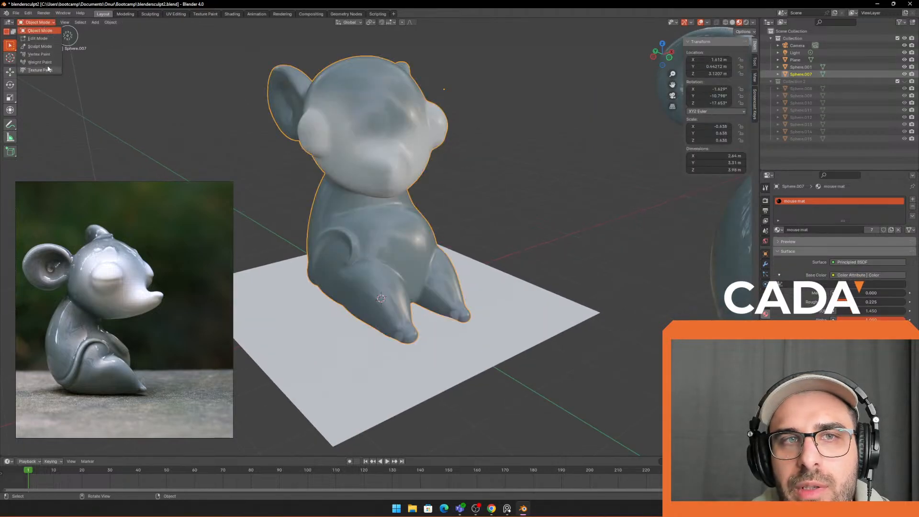
click(43, 55)
Step: Enlarge the Draw brush radius to about 332 px and dab grey between the original mouse's eyes, undoing one dab
middle_drag(335, 124, 359, 112)
key(f)
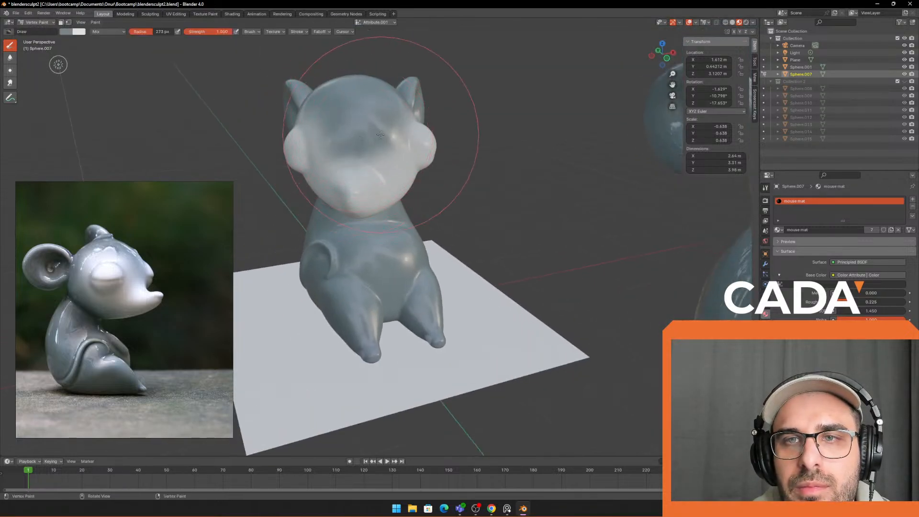
click(365, 134)
click(365, 135)
key(f)
click(357, 136)
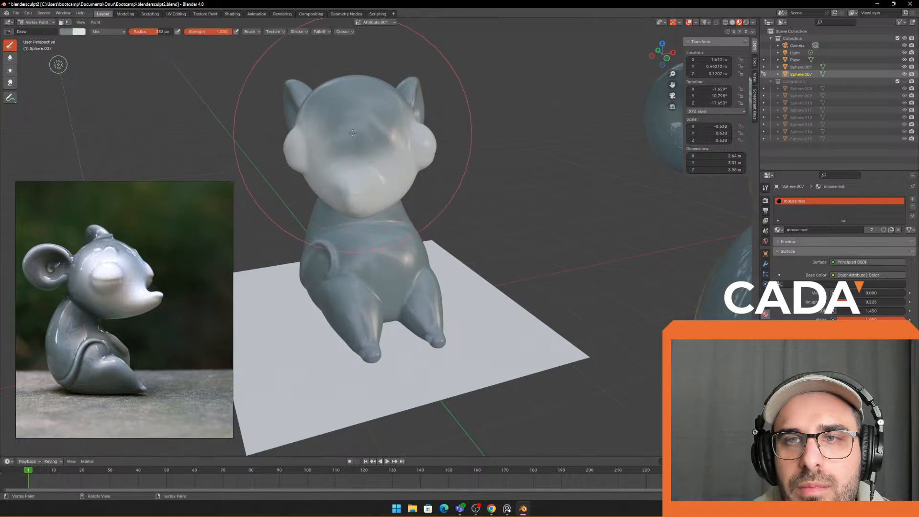
key(ctrl+z)
click(357, 136)
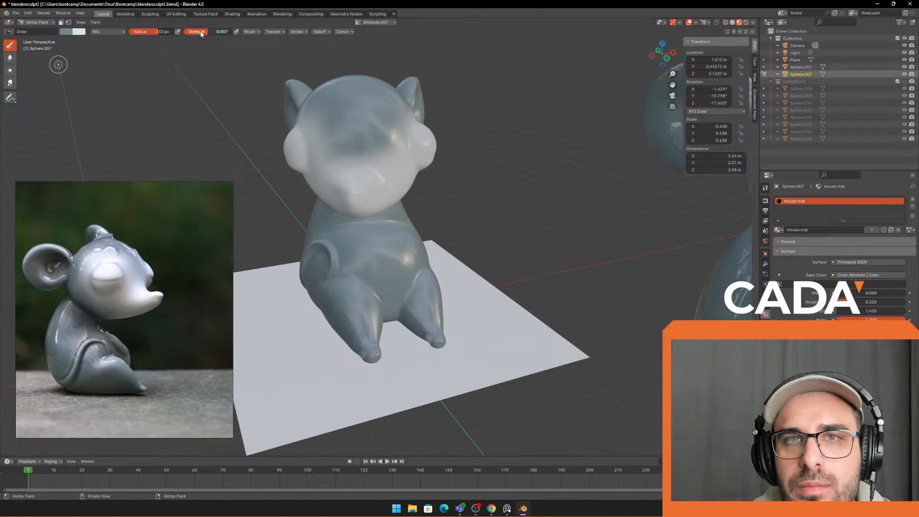
Step: Lower the brush Strength to 0.196 and the radius to 249 px, and blend grey softly over both sides of the head
mouse_move(386, 121)
middle_down()
mouse_move(369, 112)
mouse_move(464, 106)
middle_up()
key(f)
click(349, 110)
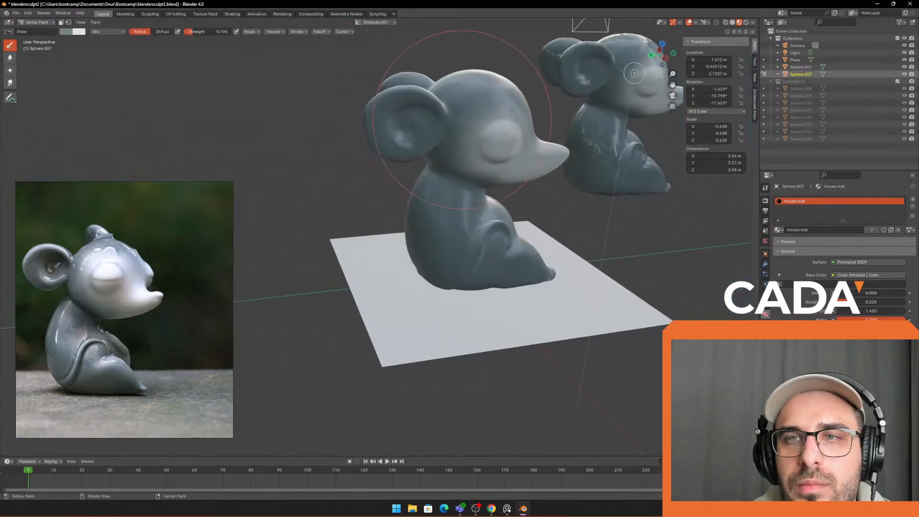
mouse_move(445, 152)
middle_down()
mouse_move(479, 168)
mouse_move(451, 174)
mouse_move(288, 154)
mouse_move(307, 149)
middle_up()
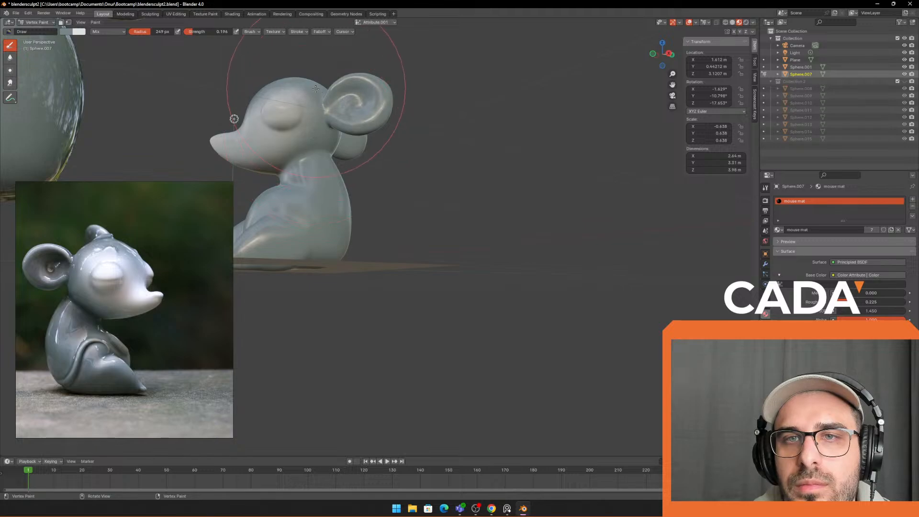
scroll(374, 160, up, 5)
scroll(374, 160, down, 5)
scroll(373, 160, up, 5)
scroll(439, 148, down, 6)
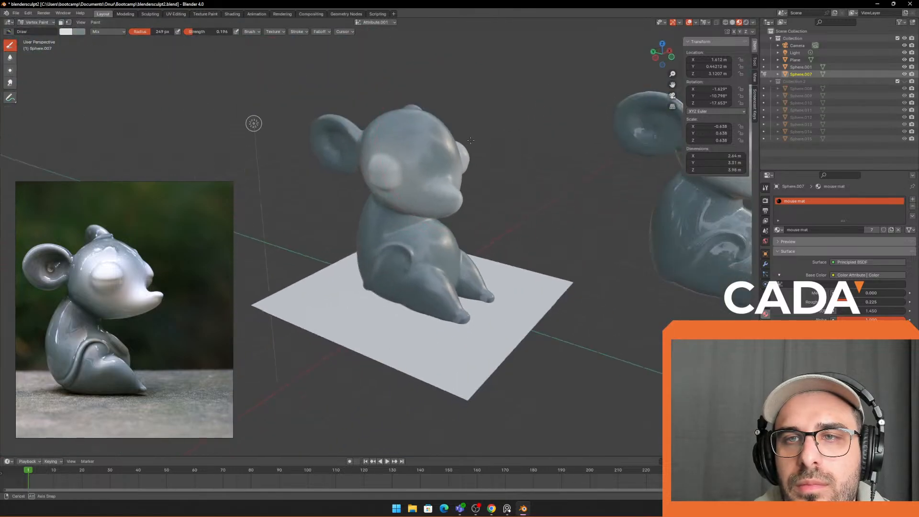
Step: Make off-white the active paint colour and shrink the brush radius to 92 px for work around the eye
middle_drag(439, 148, 474, 139)
key(f)
click(460, 136)
key(f)
click(460, 135)
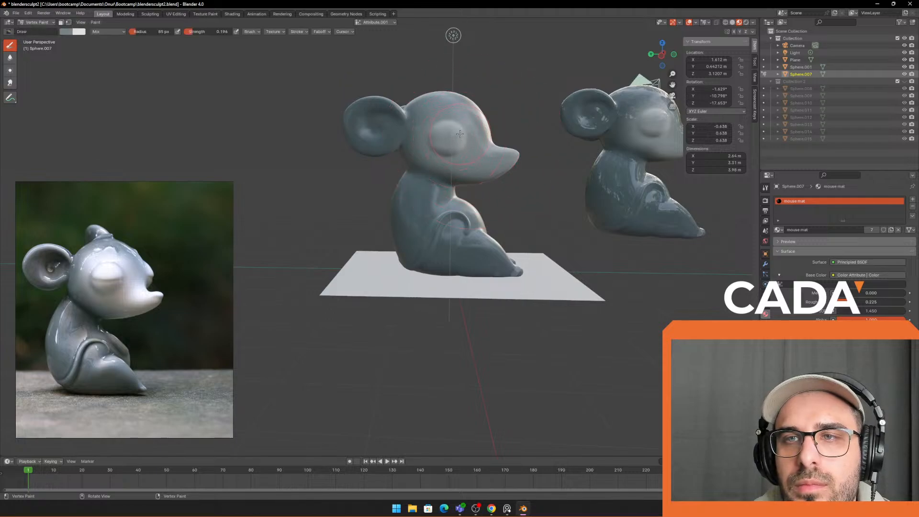
key(f)
click(453, 127)
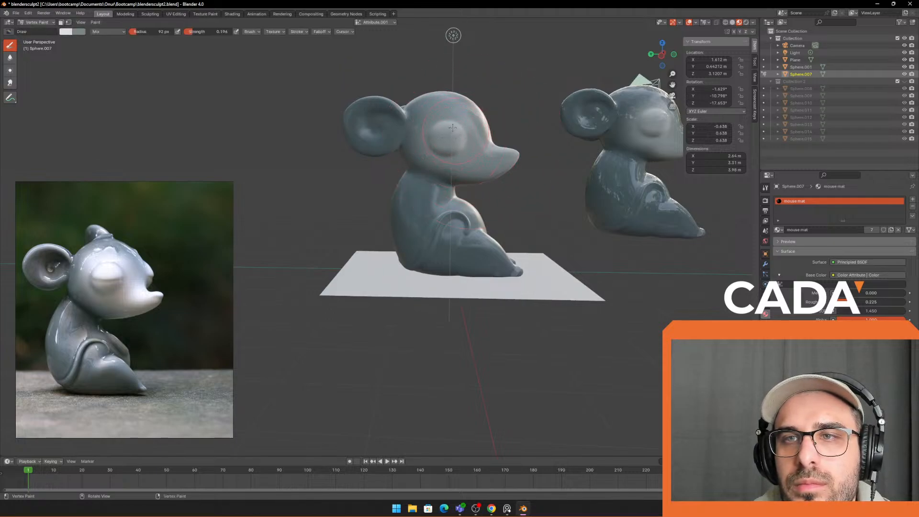
Step: Raise the off-white paint colour's Value to 1.000, enlarge the brush radius to 105 px and brush lightly over the eye and snout
middle_drag(459, 135, 420, 156)
scroll(460, 135, up, 1)
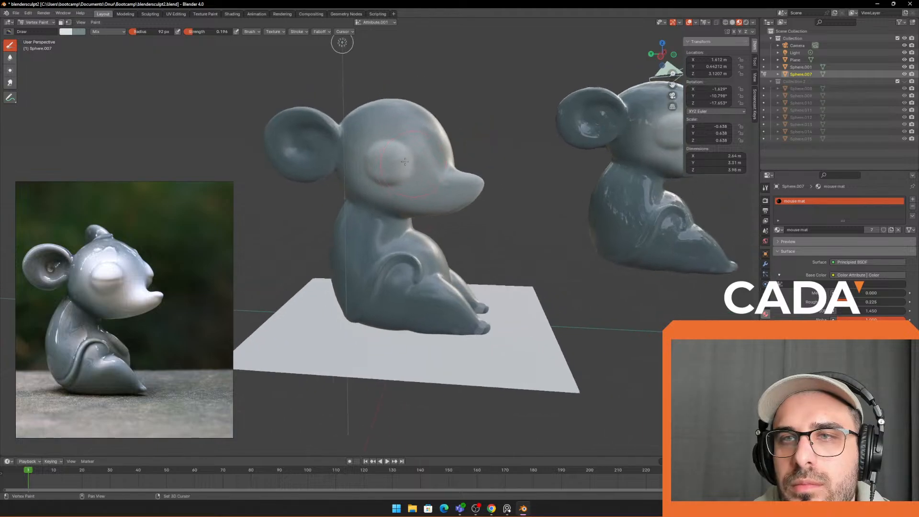
click(64, 32)
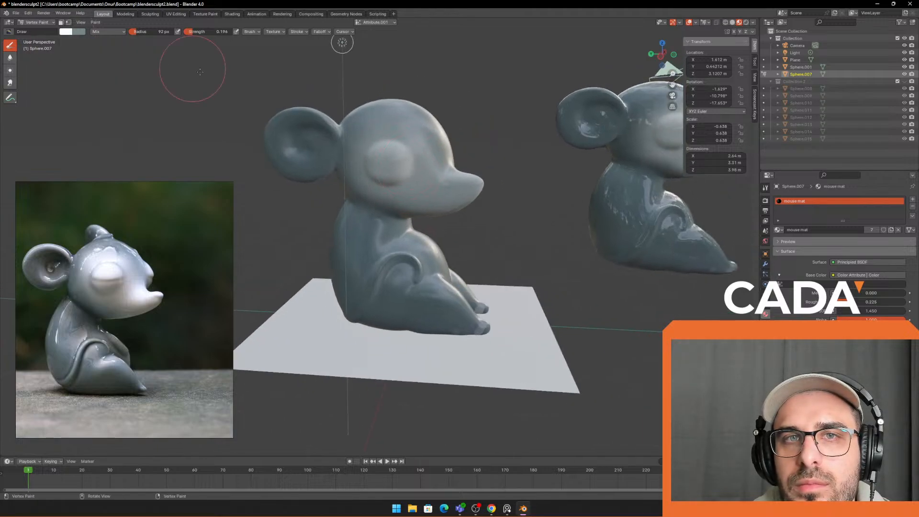
key(f)
click(398, 163)
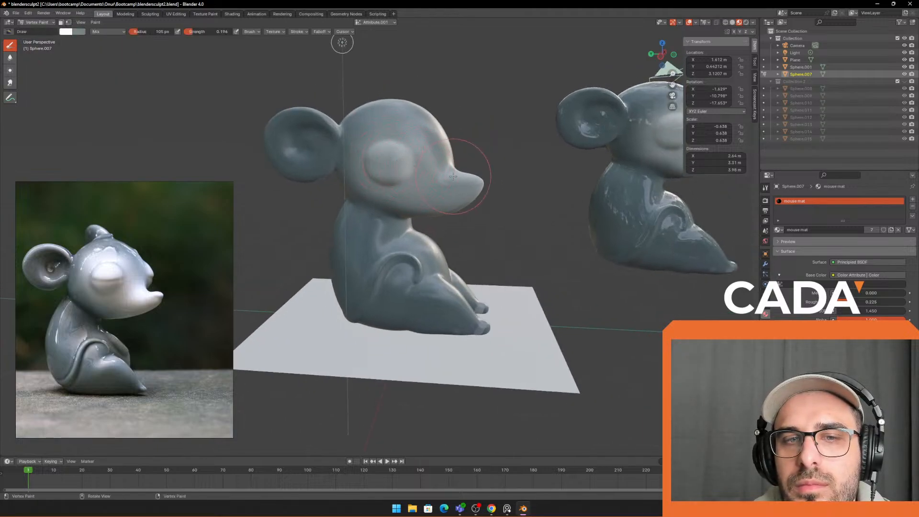
middle_drag(453, 177, 460, 166)
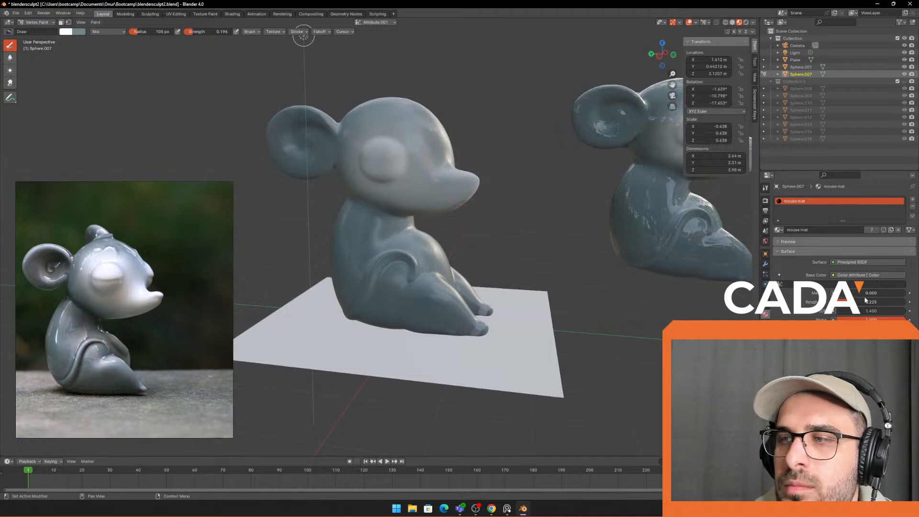
Step: Lower the Roughness of the original mouse's material to 0.060 and inspect the gloss on its body
mouse_move(847, 302)
mouse_down()
mouse_move(833, 302)
mouse_move(851, 302)
mouse_up()
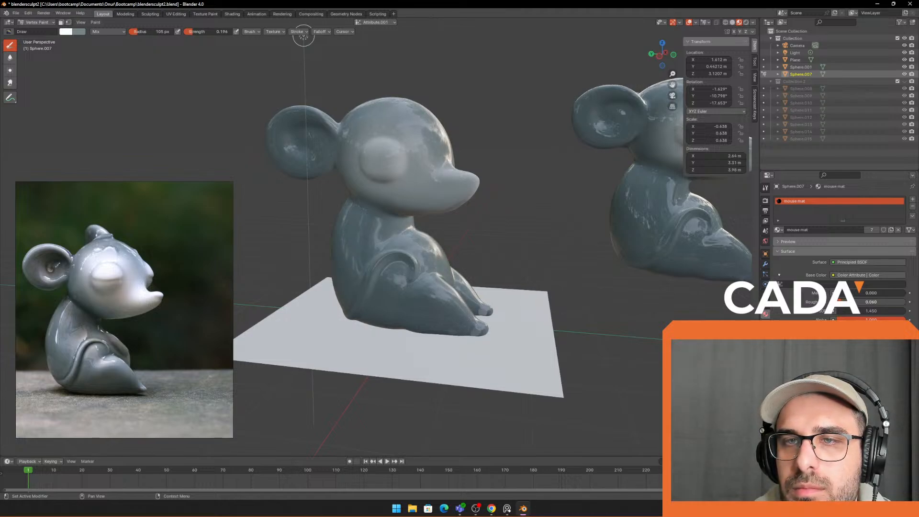
scroll(444, 229, up, 6)
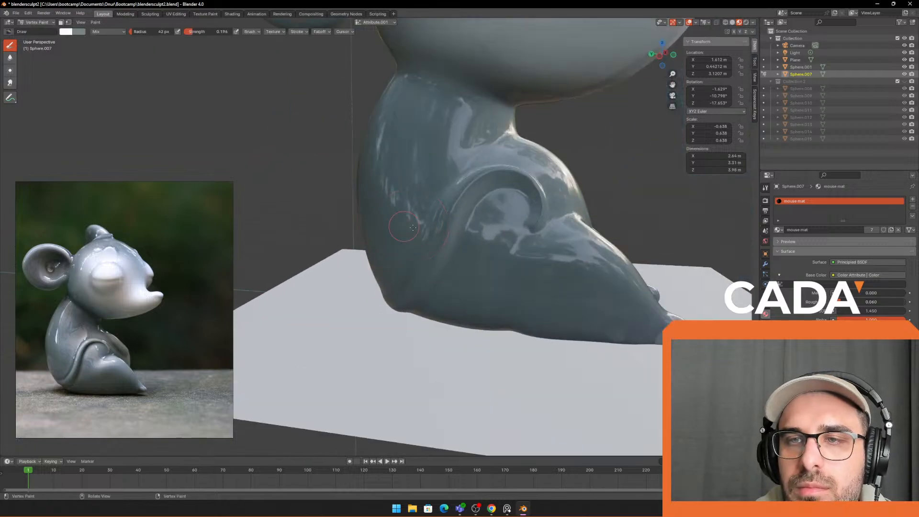
scroll(483, 228, down, 4)
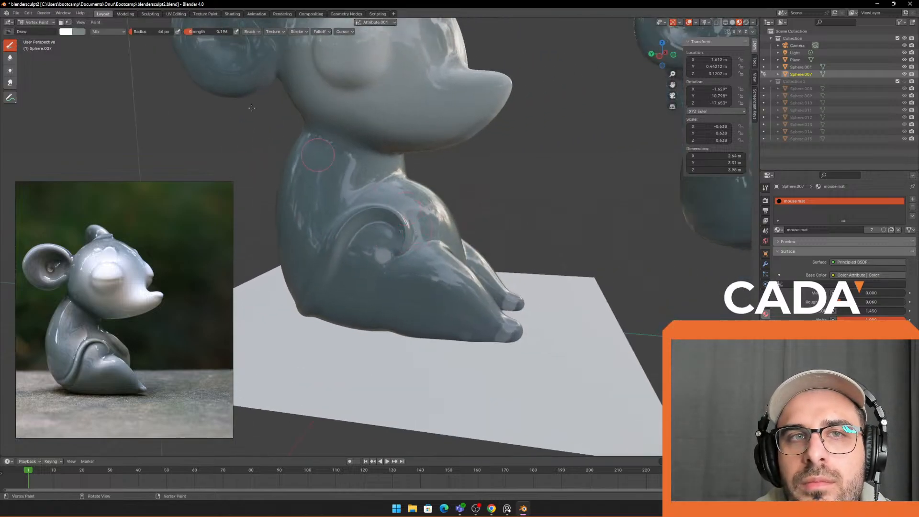
Step: Make grey the active paint colour, darken its Value to 0.233 and shrink the brush radius to 34 px for the arm crease
click(72, 35)
click(65, 32)
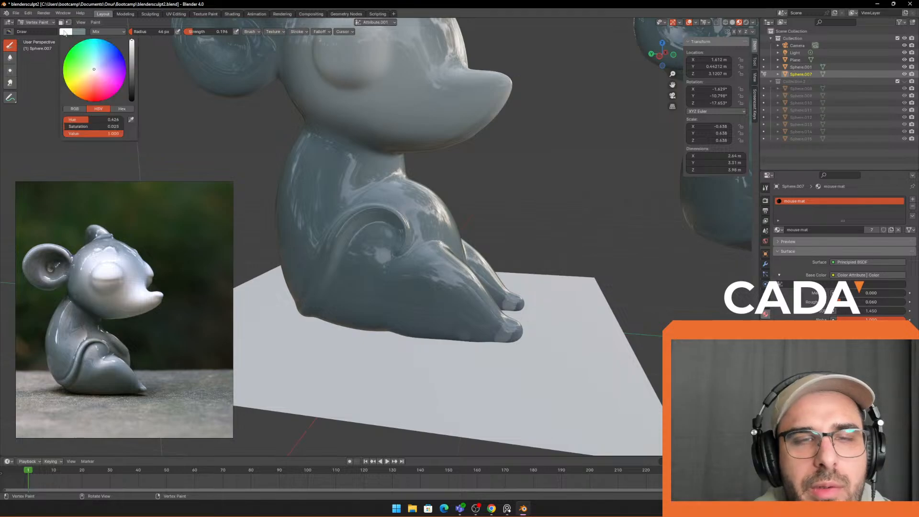
click(69, 33)
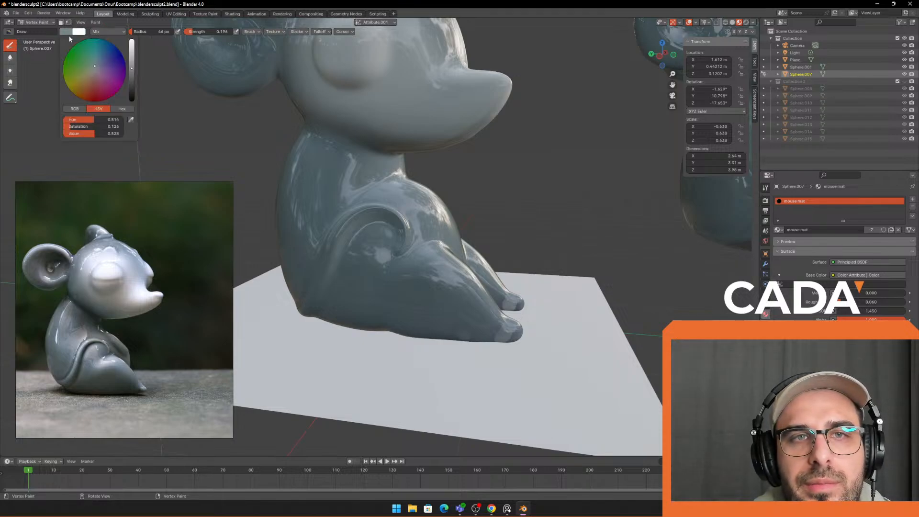
drag(131, 71, 132, 75)
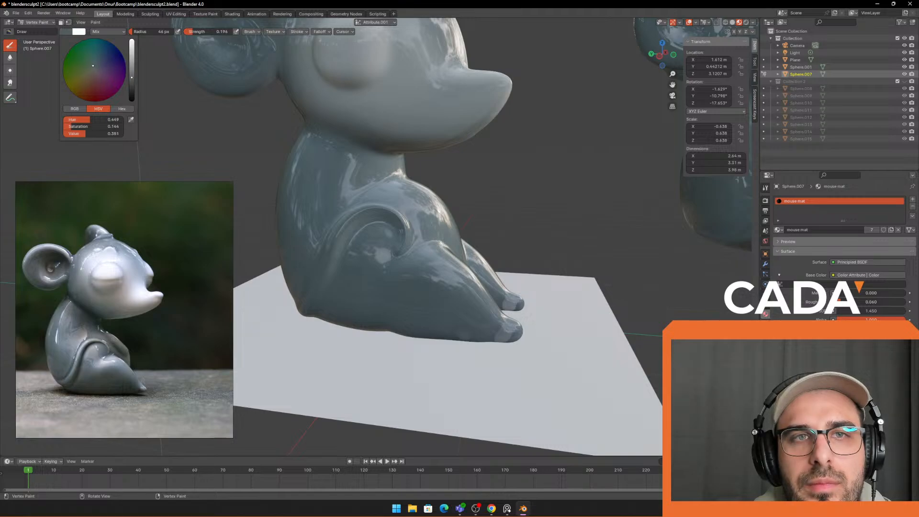
key(f)
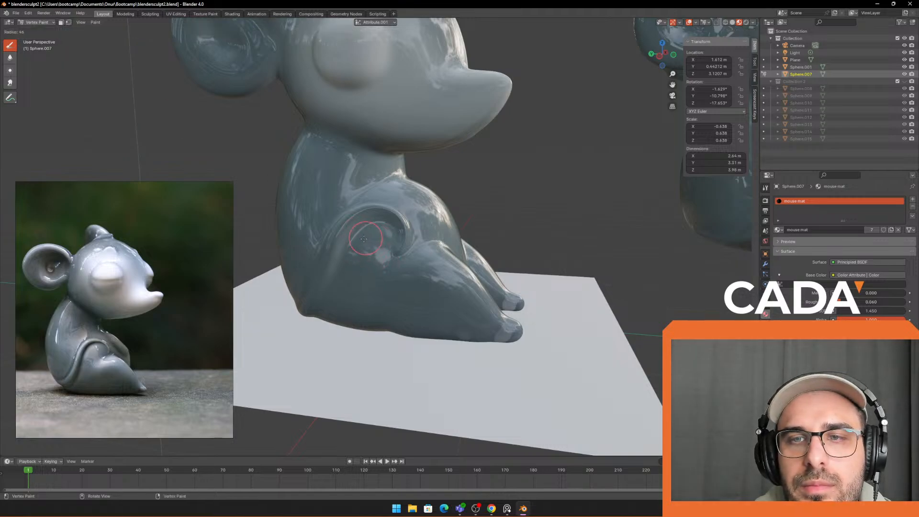
click(360, 240)
click(68, 33)
drag(129, 79, 129, 89)
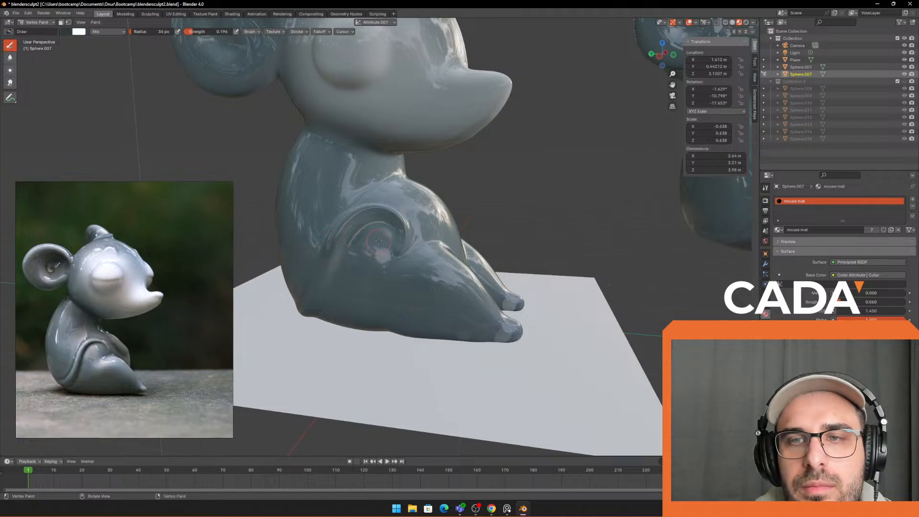
Step: Set the mouse material's Roughness to 0.111 and enlarge the brush radius to 37 px
scroll(379, 241, up, 5)
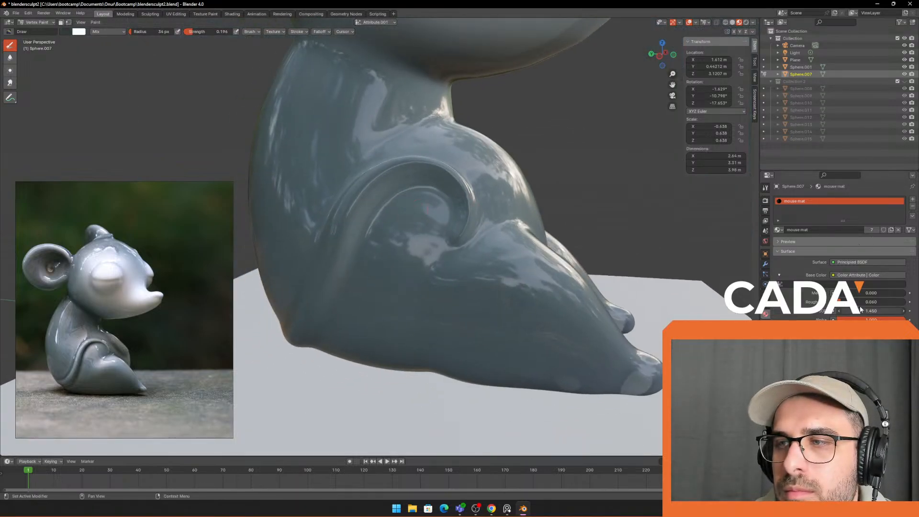
drag(871, 302, 886, 302)
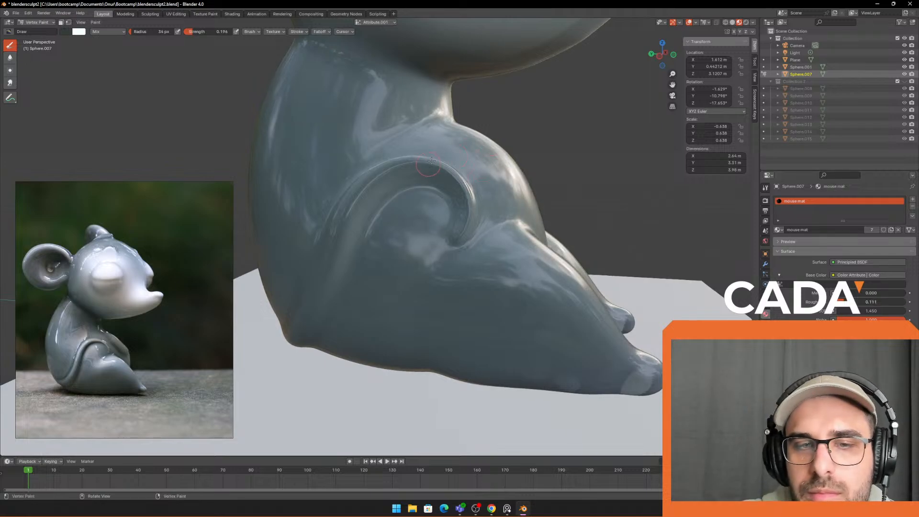
key(bracketright)
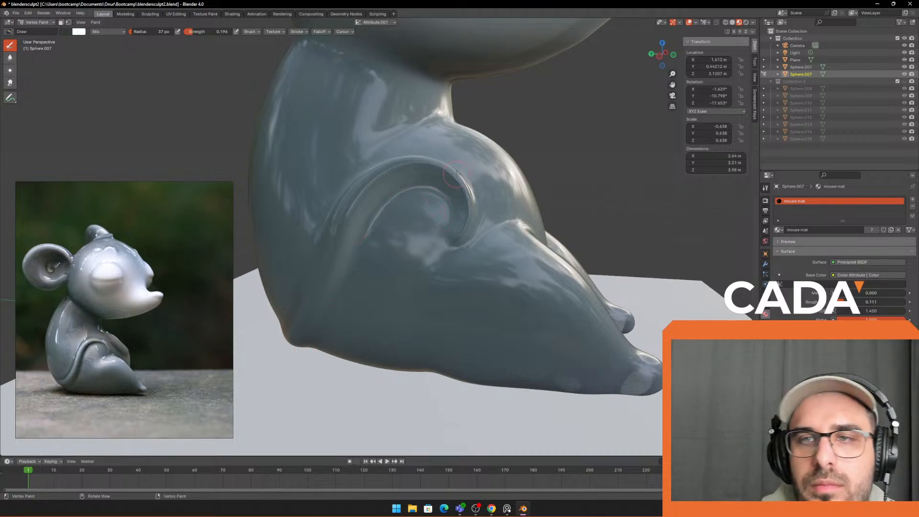
Step: Raise the brush strength to 1.000 and adjust the Value of the grey paint colour for the arm crease
drag(422, 202, 366, 256)
key(ctrl+z)
click(65, 31)
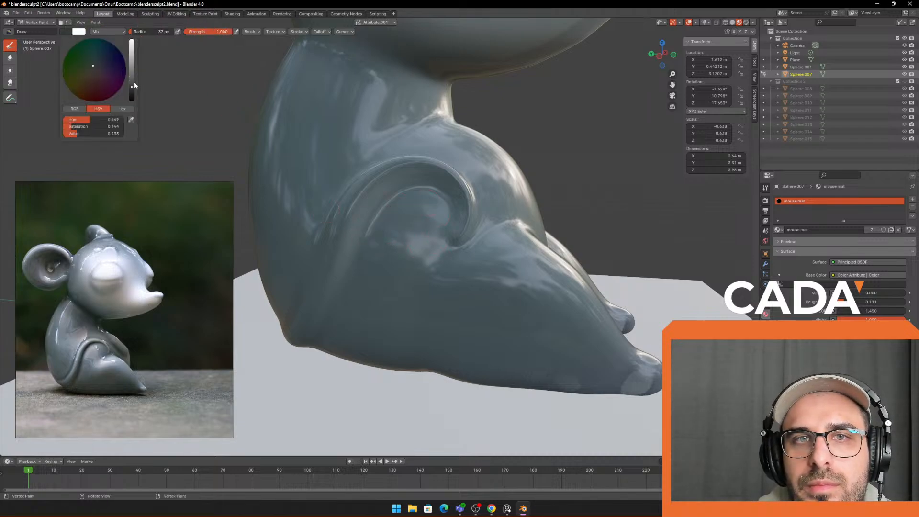
drag(134, 85, 132, 78)
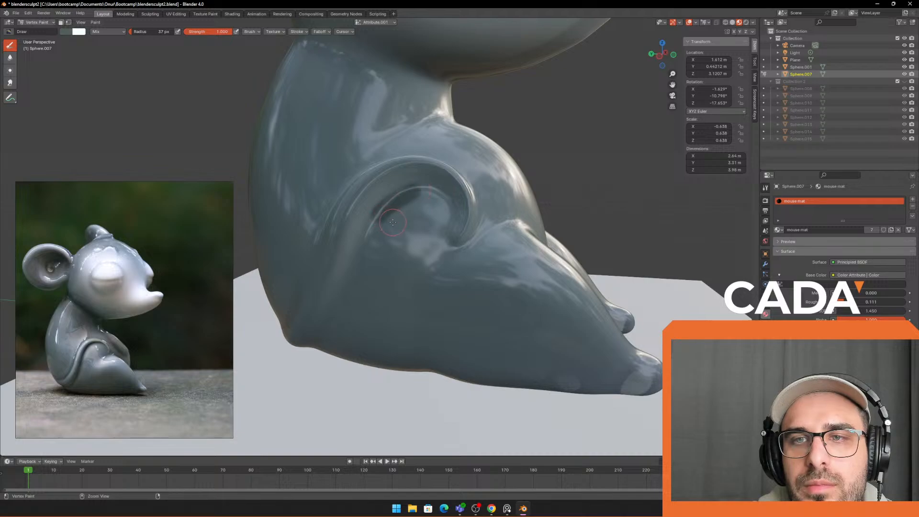
click(134, 68)
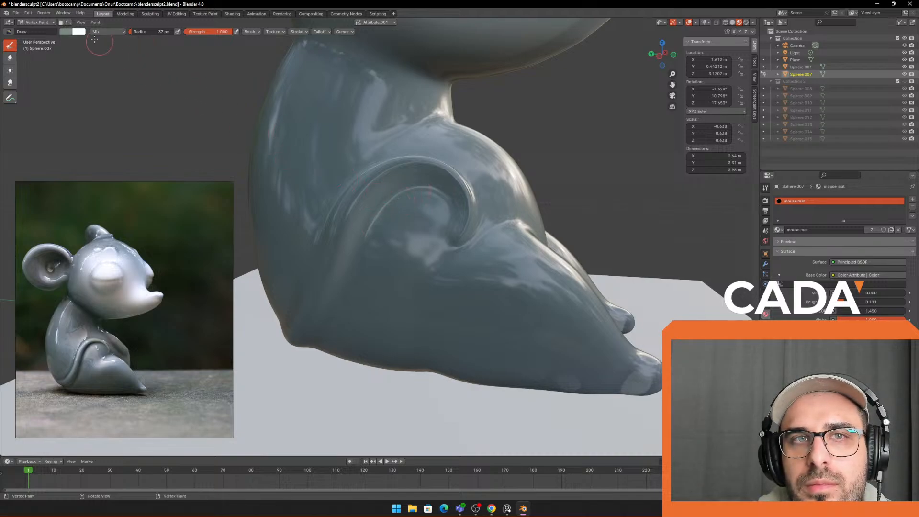
click(73, 31)
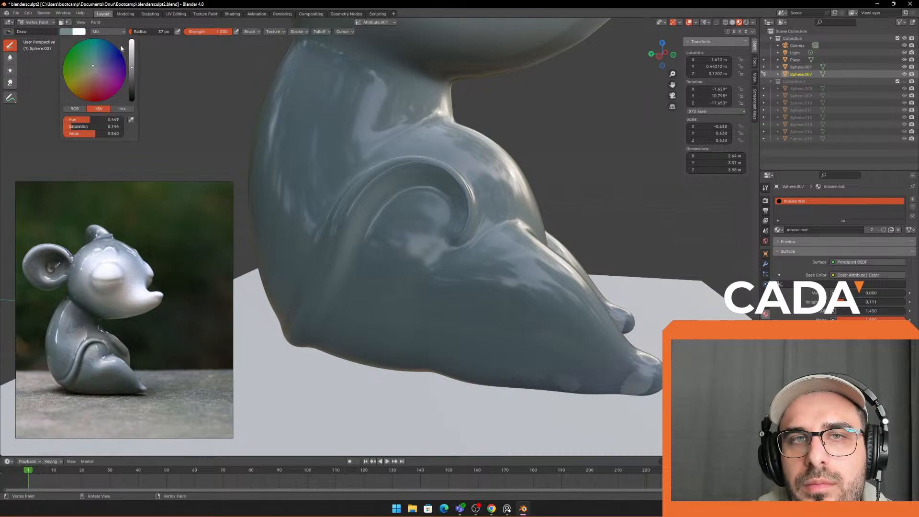
click(134, 77)
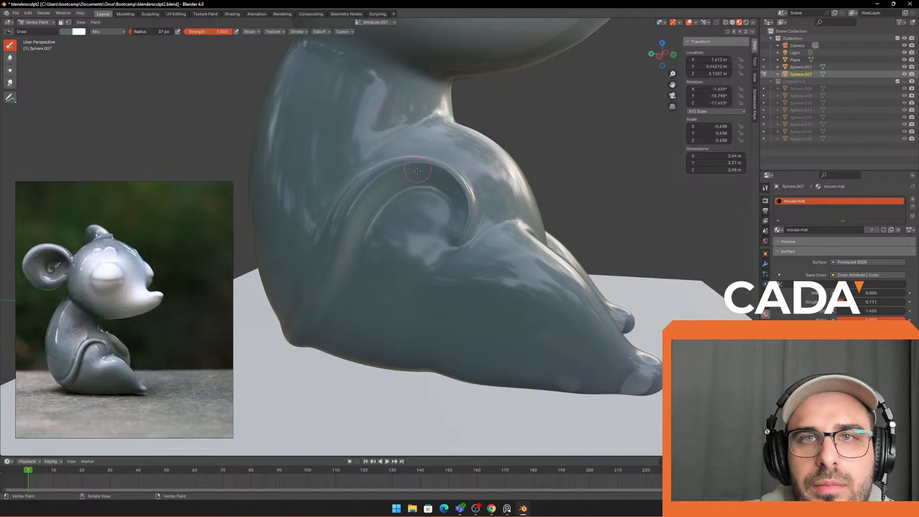
Step: Change the brush falloff curve preset and paint a dark line along the inner arm crease down to the base
drag(432, 191, 366, 237)
key(ctrl+z)
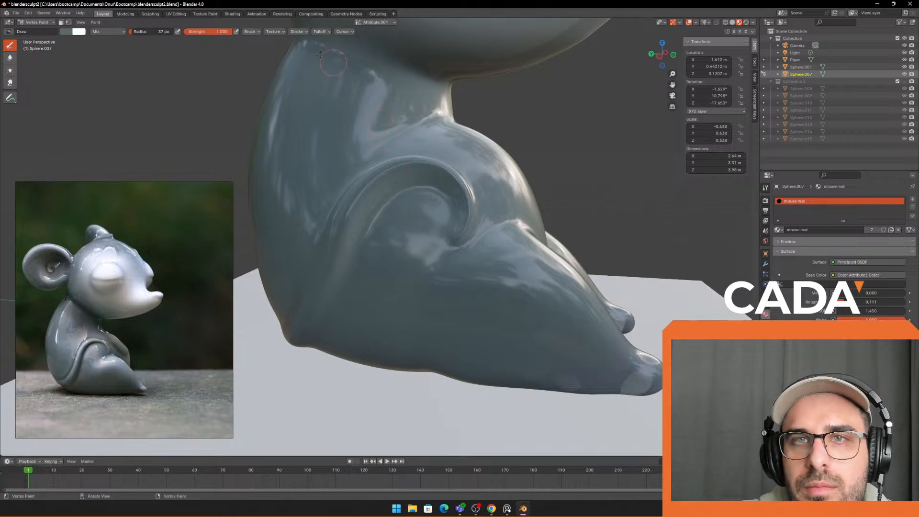
click(249, 32)
mouse_move(320, 32)
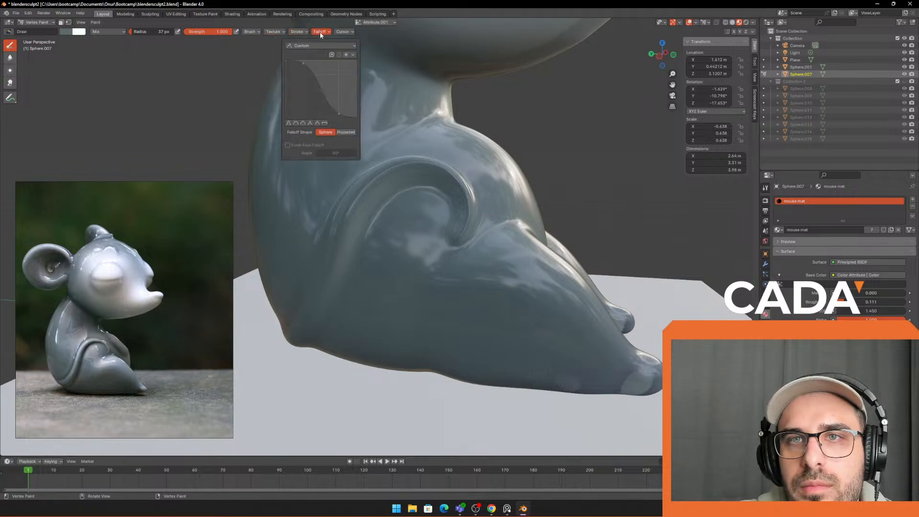
click(309, 124)
mouse_move(416, 193)
mouse_down()
mouse_move(365, 235)
mouse_move(302, 357)
mouse_up()
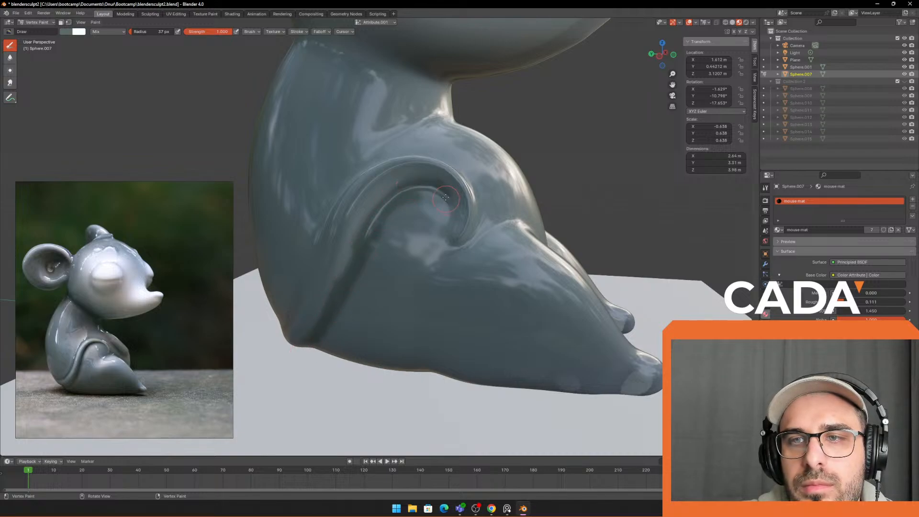
Step: Paint a second dark line along the outer edge of the curled arm down to the base
middle_drag(457, 160, 320, 238)
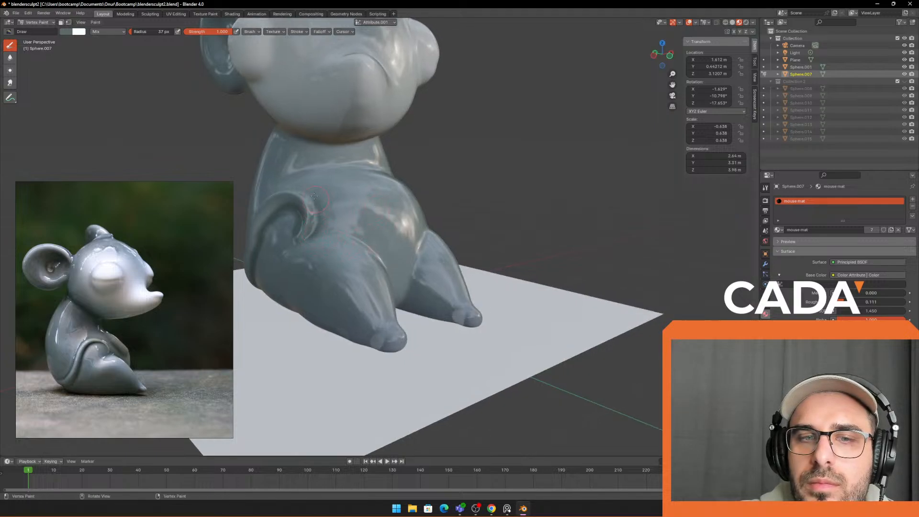
middle_drag(314, 196, 365, 218)
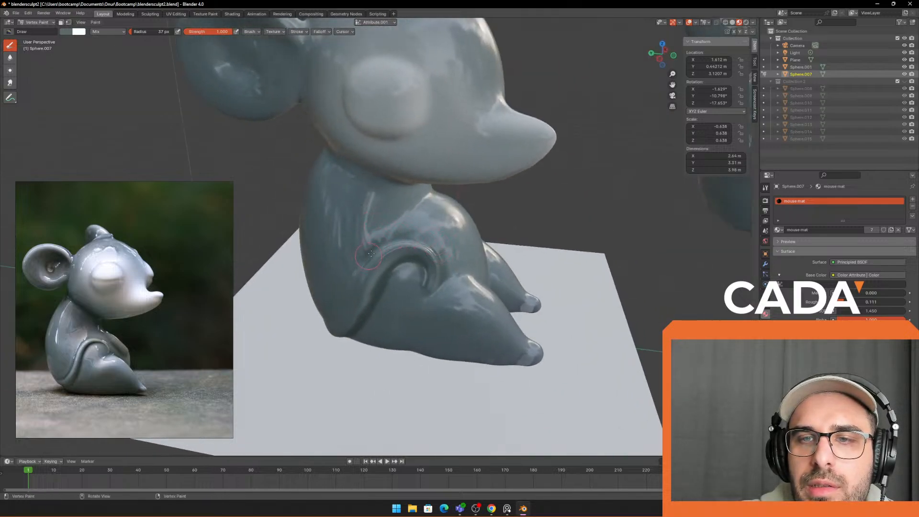
middle_drag(371, 254, 440, 219)
mouse_move(382, 287)
middle_down()
mouse_move(313, 307)
mouse_move(345, 268)
mouse_move(418, 263)
middle_up()
scroll(345, 268, up, 2)
scroll(349, 263, down, 2)
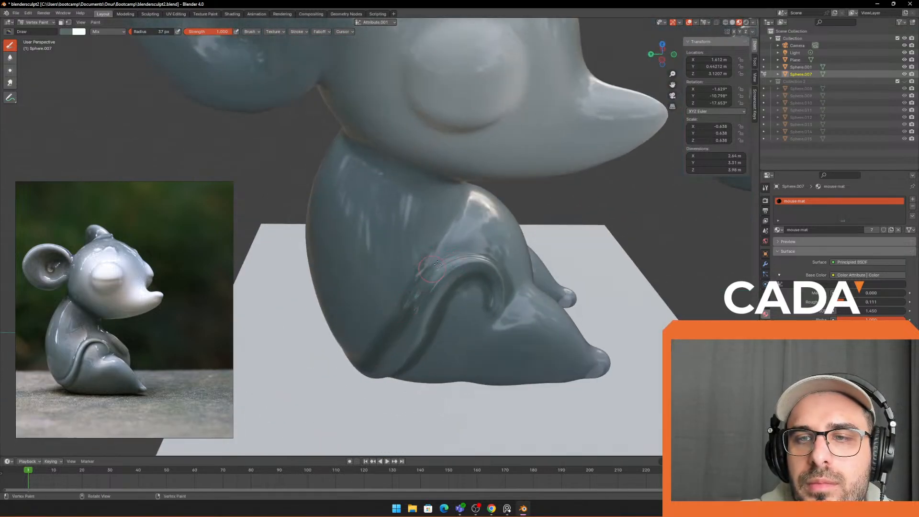
middle_drag(486, 257, 474, 225)
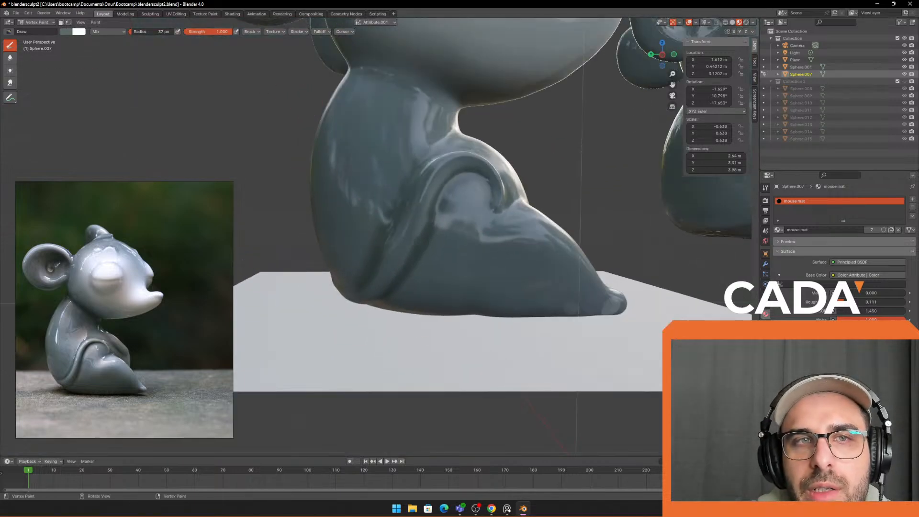
Step: Soften the dark lines around the curled arm with the Blur brush at a radius of 81 px
click(9, 57)
scroll(478, 197, up, 2)
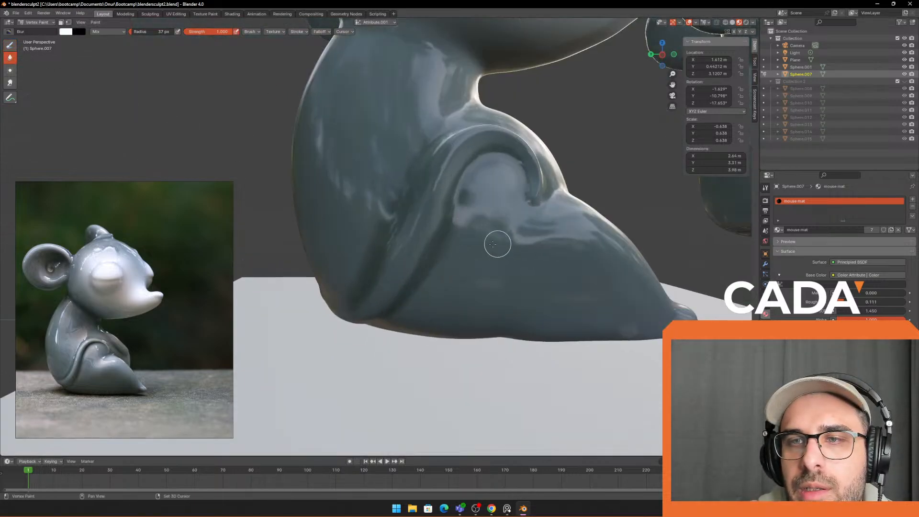
shift+middle_drag(498, 242, 441, 253)
key(f)
click(410, 243)
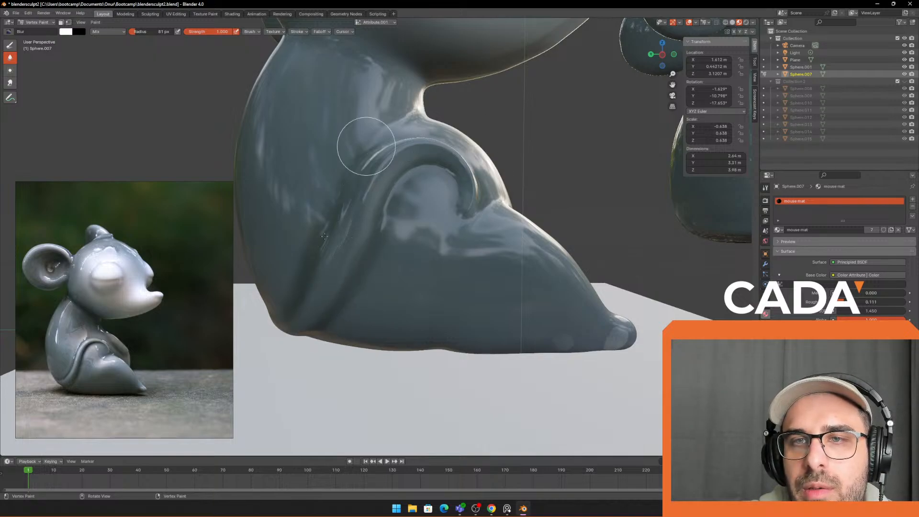
scroll(306, 262, down, 2)
mouse_move(346, 210)
middle_down()
mouse_move(369, 335)
mouse_move(383, 249)
middle_up()
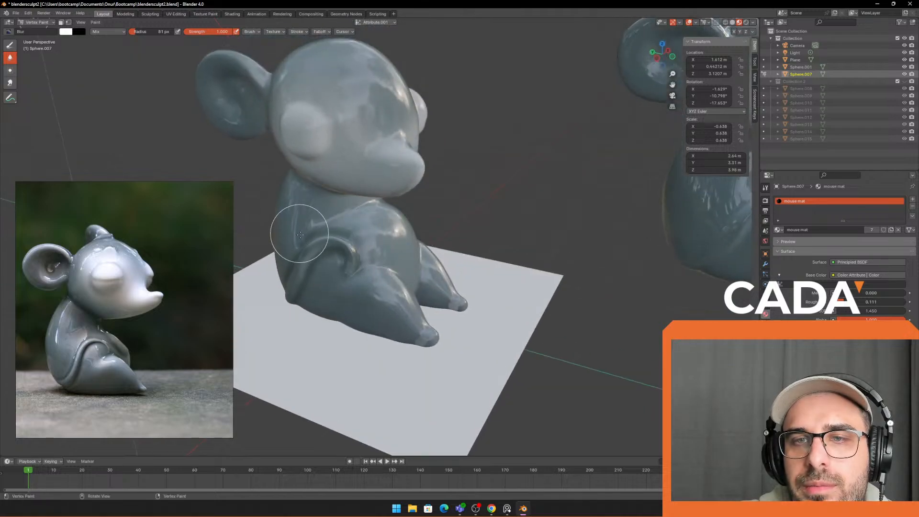
Step: Reduce the Blur brush radius to 69 px and blend the lower end of the arm crease into the body
middle_drag(301, 230, 352, 231)
key(f)
click(406, 261)
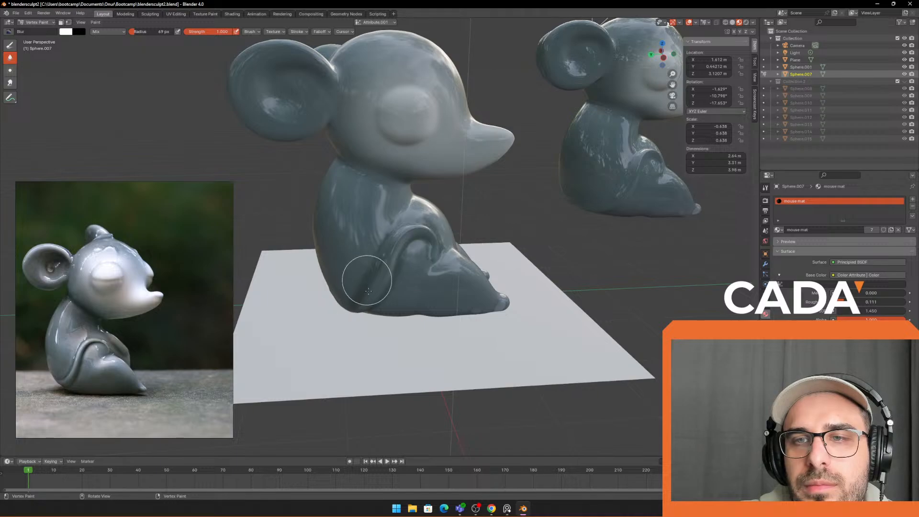
drag(367, 279, 388, 273)
Step: Return to the Draw brush and paint darker grey along the neck beneath the head on the far side
click(10, 45)
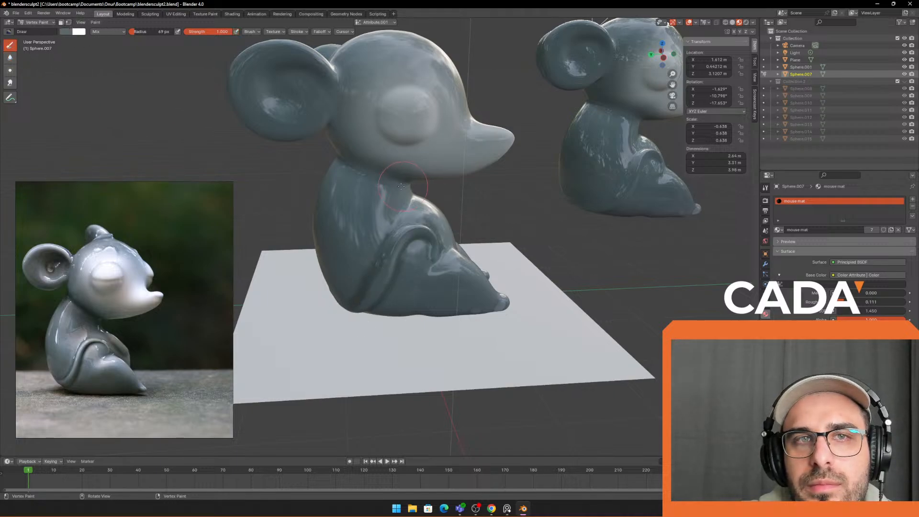
middle_drag(297, 201, 369, 202)
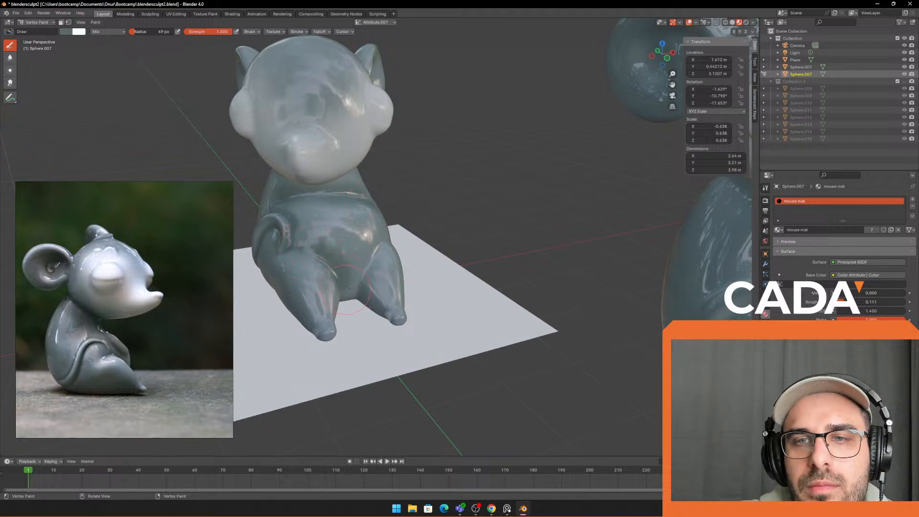
mouse_move(350, 289)
middle_down()
mouse_move(331, 281)
mouse_move(335, 250)
mouse_move(291, 243)
middle_up()
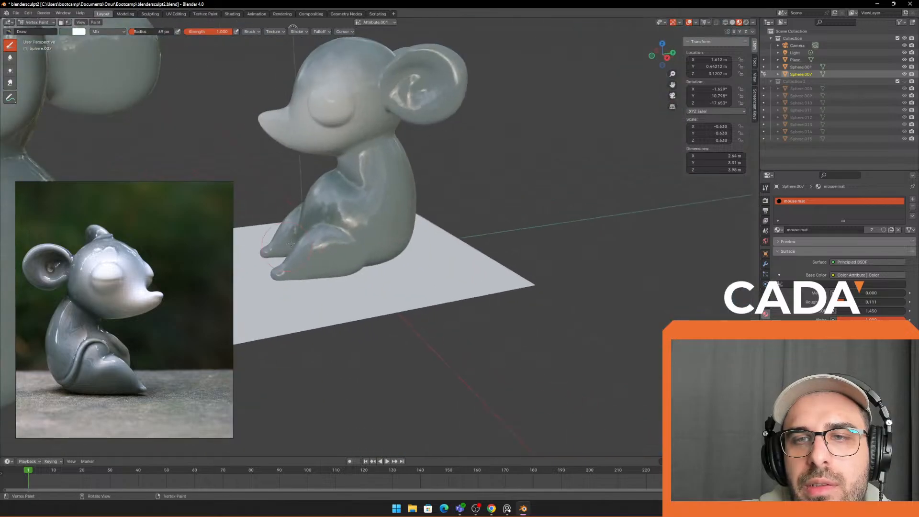
mouse_move(348, 232)
middle_down()
mouse_move(354, 201)
mouse_move(335, 158)
mouse_move(365, 179)
mouse_move(251, 209)
mouse_move(377, 156)
middle_up()
drag(384, 142, 423, 138)
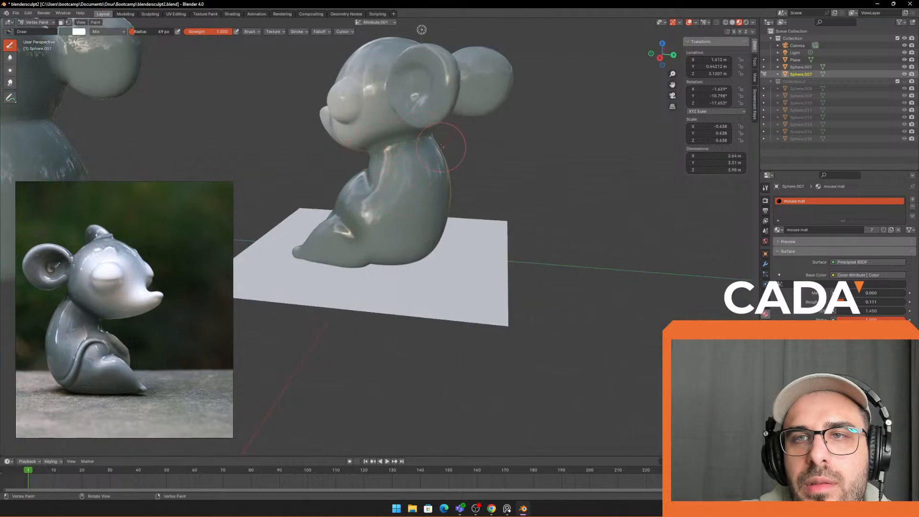
Step: Reduce the Draw brush radius to 51 px and paint darker grey inside the ear hollow
middle_drag(453, 143, 495, 145)
key(f)
click(388, 53)
mouse_move(388, 54)
mouse_down()
mouse_move(441, 30)
mouse_move(445, 57)
mouse_move(449, 45)
mouse_up()
key(ctrl+z)
middle_drag(428, 58, 642, 58)
scroll(338, 115, up, 2)
mouse_move(324, 74)
mouse_down()
mouse_move(291, 56)
mouse_move(287, 84)
mouse_up()
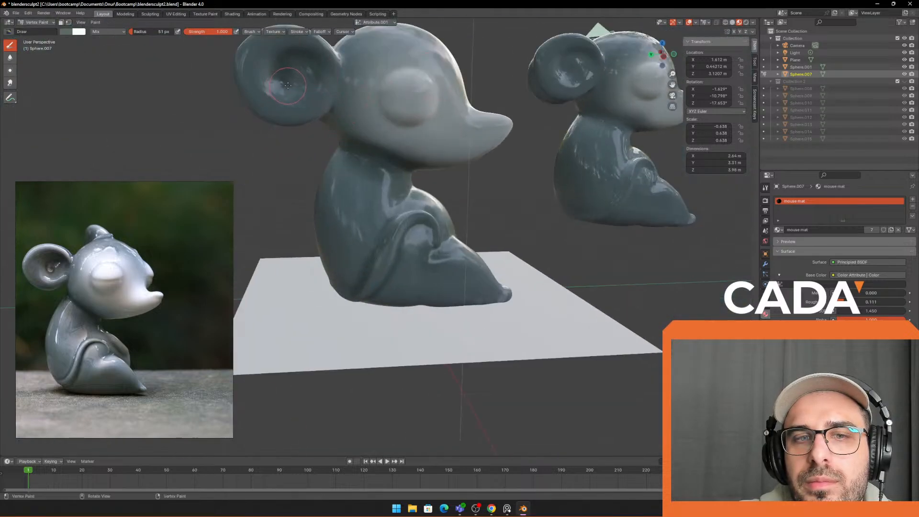
drag(394, 72, 441, 65)
key(ctrl+z)
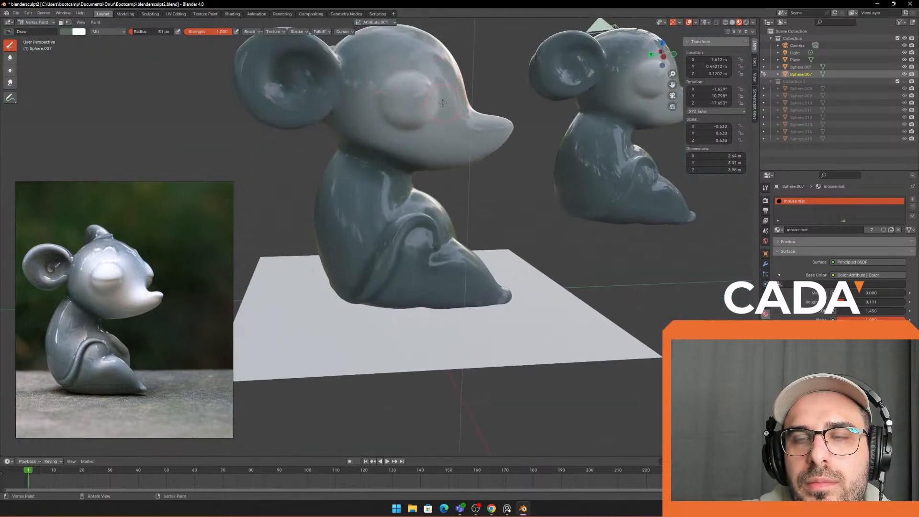
Step: Blend the paint on the belly and near leg with the Blur brush at a radius of 91 px
middle_drag(444, 161, 341, 241)
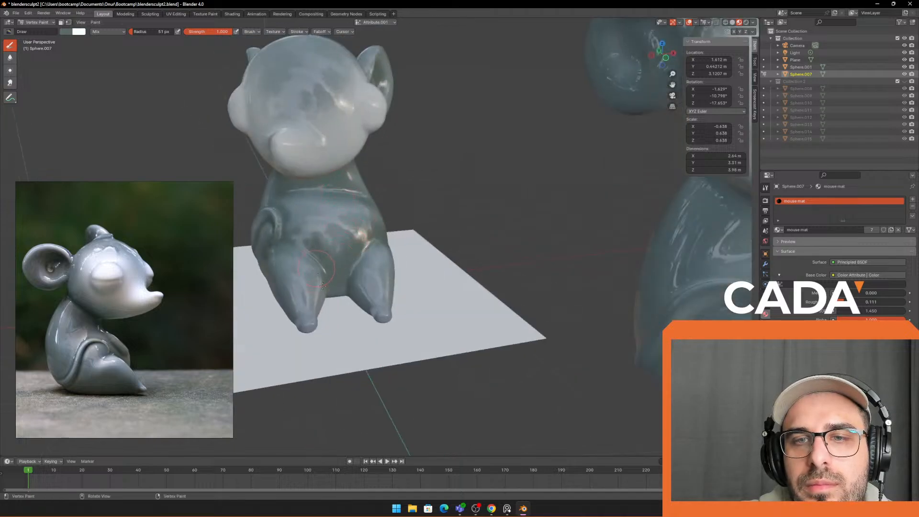
scroll(323, 312, up, 2)
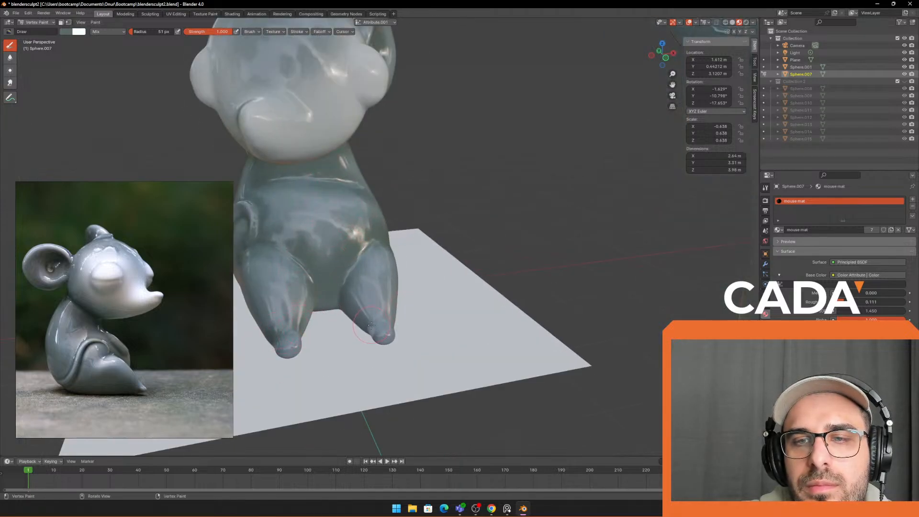
mouse_move(385, 322)
middle_down()
mouse_move(466, 320)
mouse_move(455, 317)
middle_up()
click(9, 58)
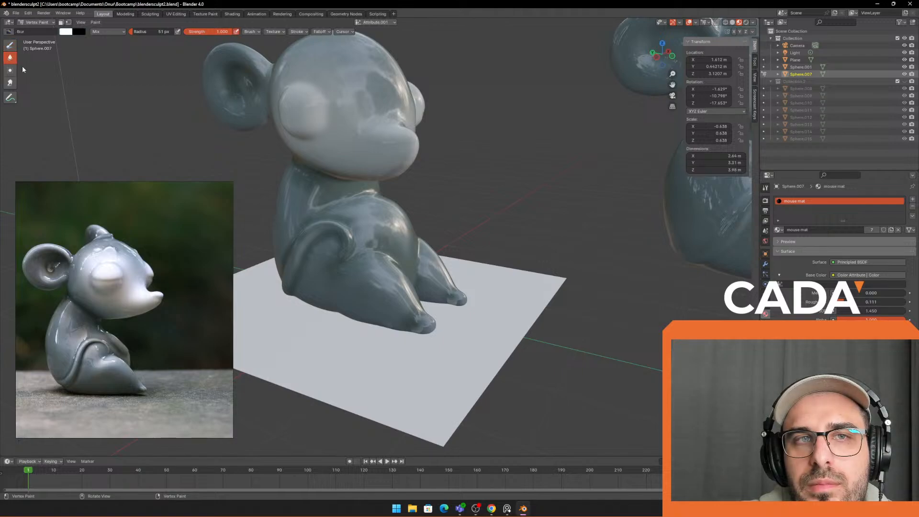
key(f)
click(352, 200)
mouse_move(352, 238)
mouse_down()
mouse_move(383, 222)
mouse_move(385, 284)
mouse_up()
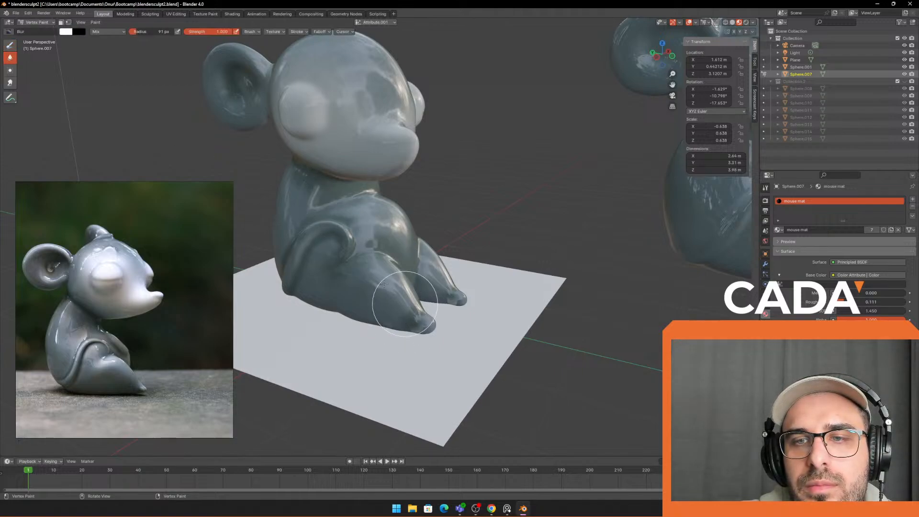
Step: Examine the painted figurine from the front, back and both sides
scroll(379, 249, down, 1)
middle_drag(382, 259, 343, 235)
middle_drag(325, 184, 378, 181)
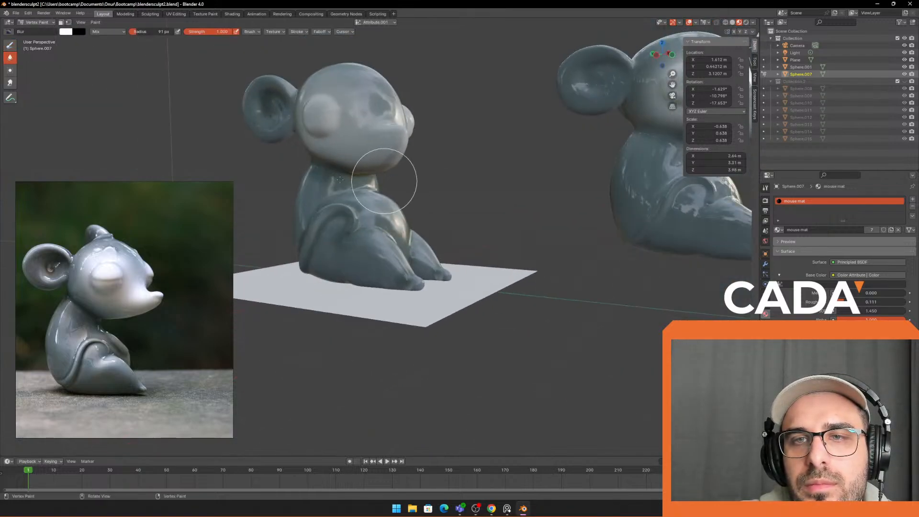
middle_drag(318, 180, 435, 201)
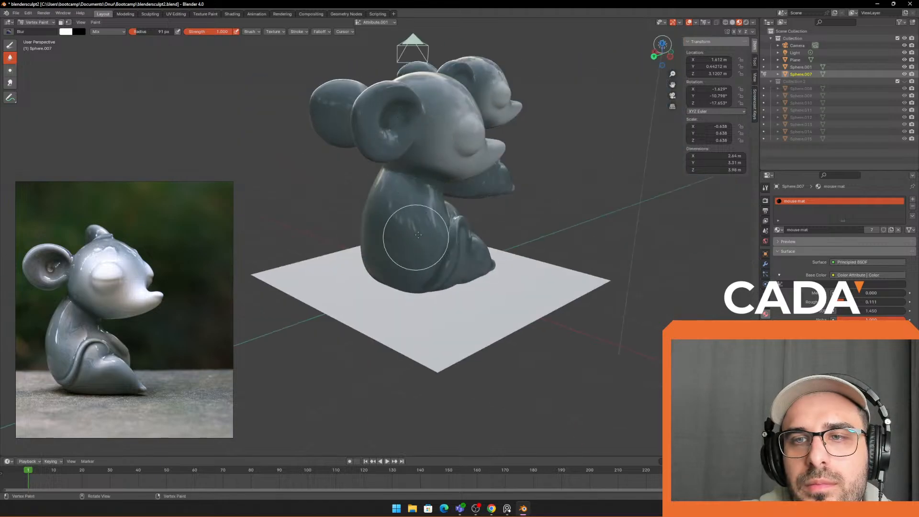
middle_drag(418, 235, 360, 227)
middle_drag(462, 225, 269, 222)
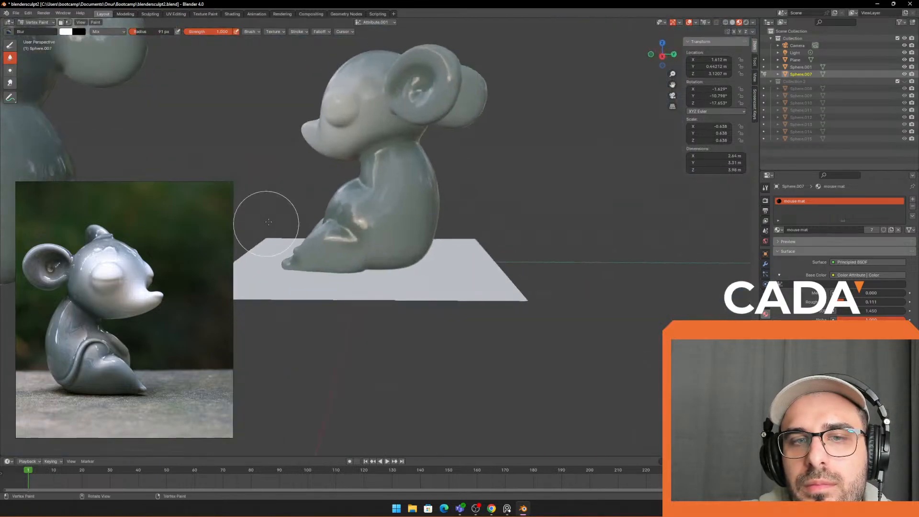
middle_drag(558, 194, 596, 189)
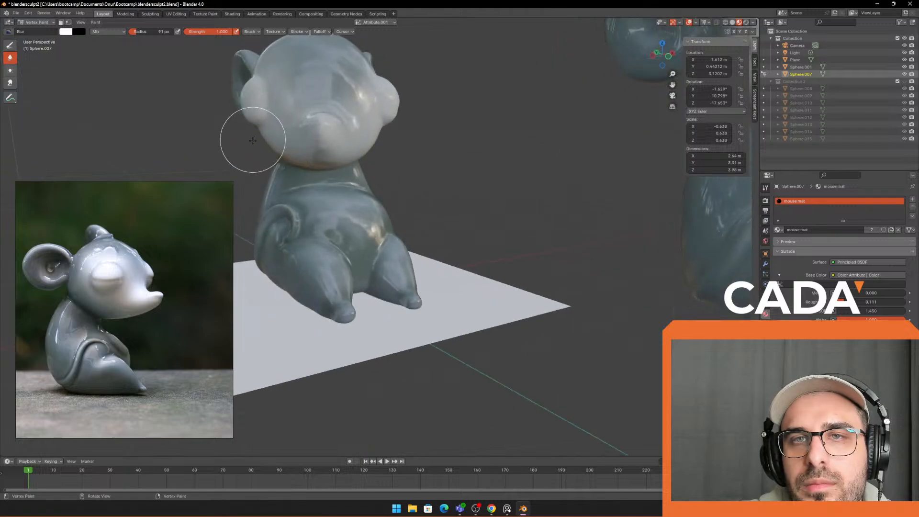
Step: Open the Sculpting workspace, reduce the brush radius to 31 px and choose the Draw Sharp brush
shift+middle_drag(386, 127, 463, 164)
click(156, 14)
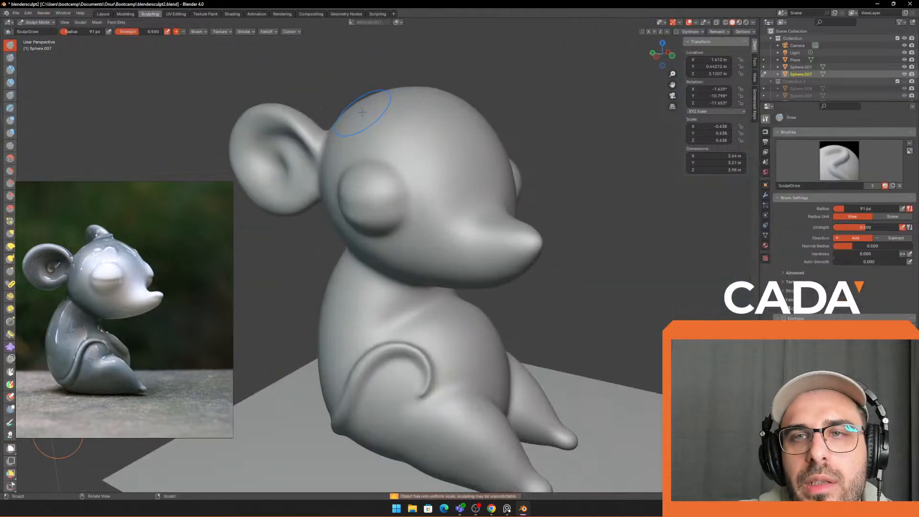
mouse_move(359, 111)
middle_down()
mouse_move(437, 175)
mouse_move(403, 156)
middle_up()
key(f)
click(411, 159)
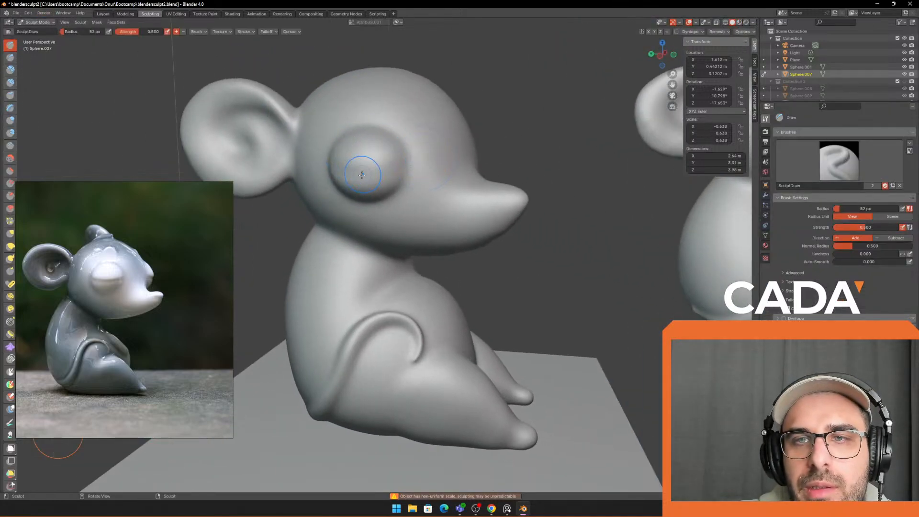
scroll(361, 159, up, 2)
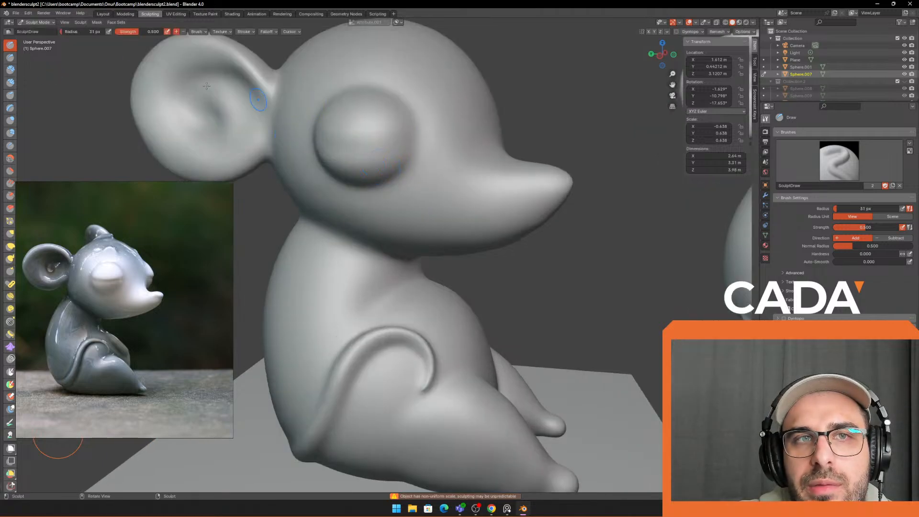
click(10, 57)
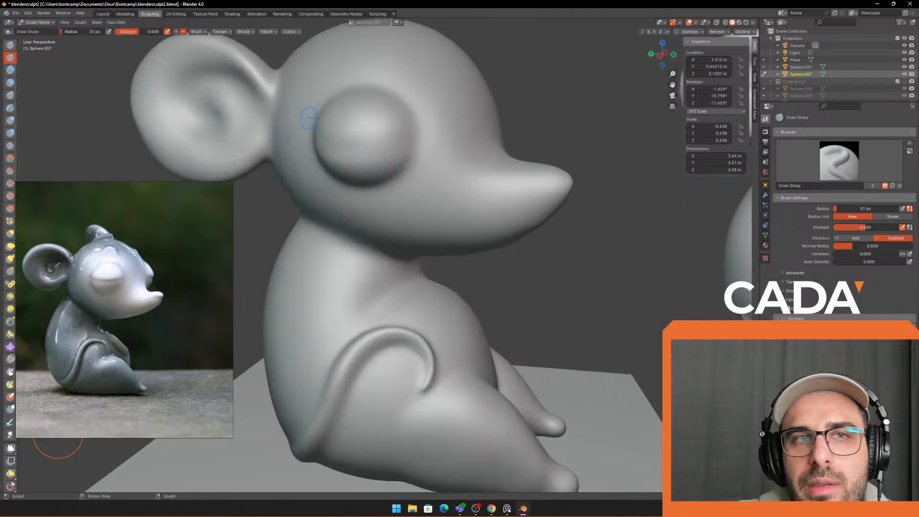
Step: Try to carve a closed-eyelid crease across the near eye with the Draw Sharp brush
mouse_move(322, 139)
mouse_down()
mouse_move(393, 143)
mouse_move(335, 138)
mouse_up()
key(ctrl+z)
middle_drag(393, 191, 400, 210)
scroll(400, 210, up, 2)
key(ctrl+z)
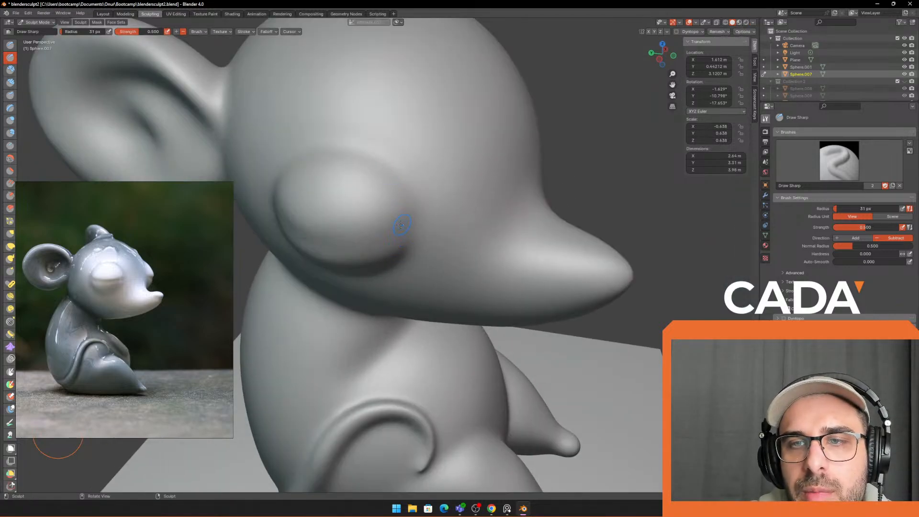
drag(401, 226, 290, 230)
key(ctrl+z)
Step: Switch to the Draw brush at 31 px and try raised eyelid strokes across the near eye
click(10, 44)
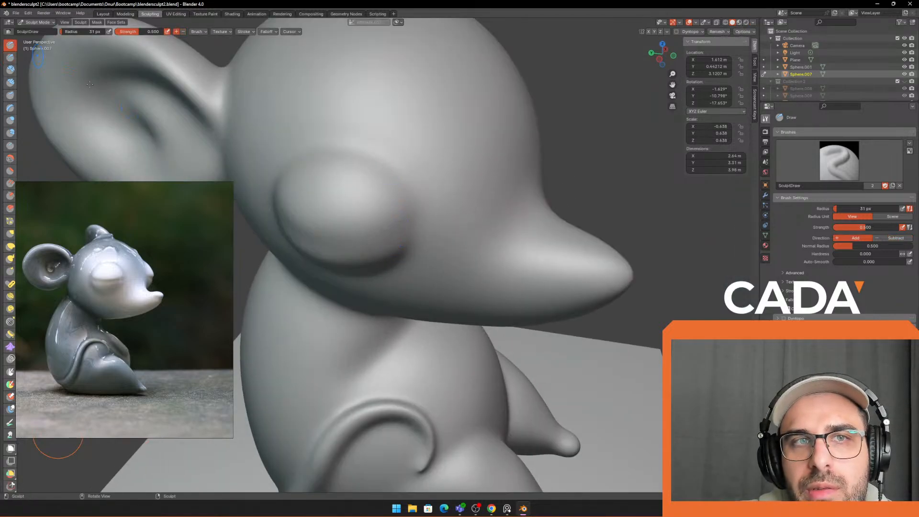
drag(380, 235, 293, 232)
middle_drag(293, 231, 431, 215)
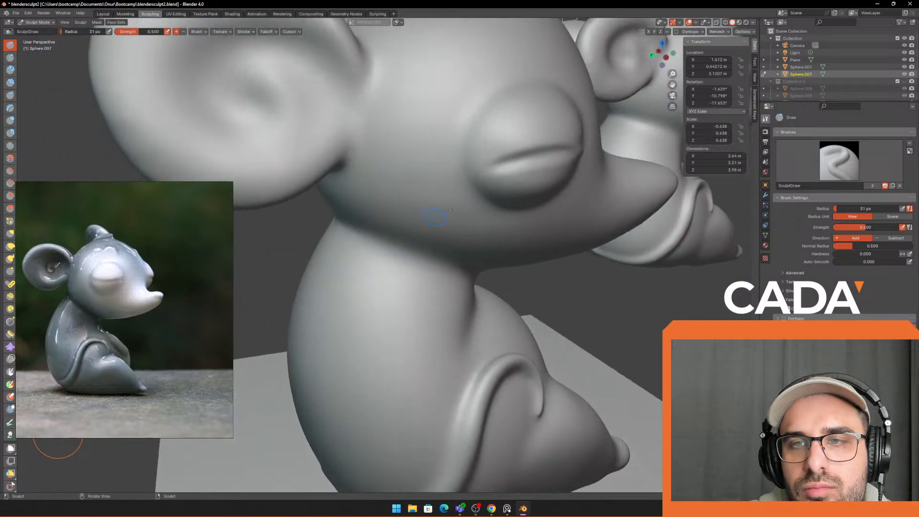
key(ctrl+z)
key(ctrl+z)
drag(466, 144, 553, 166)
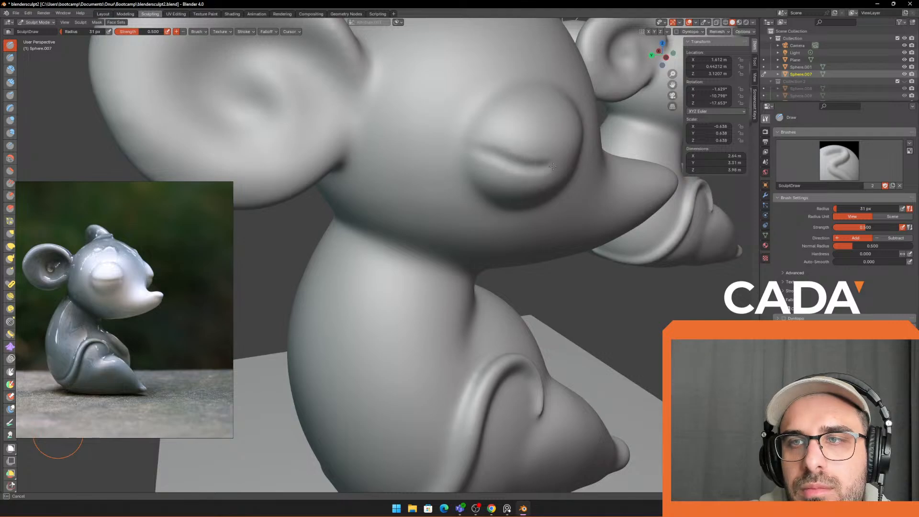
middle_drag(579, 163, 405, 188)
drag(302, 189, 393, 215)
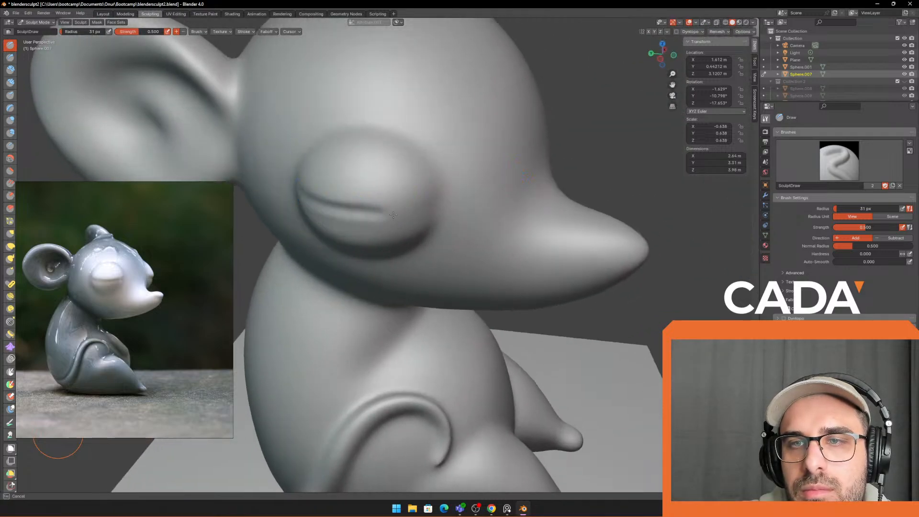
key(ctrl+z)
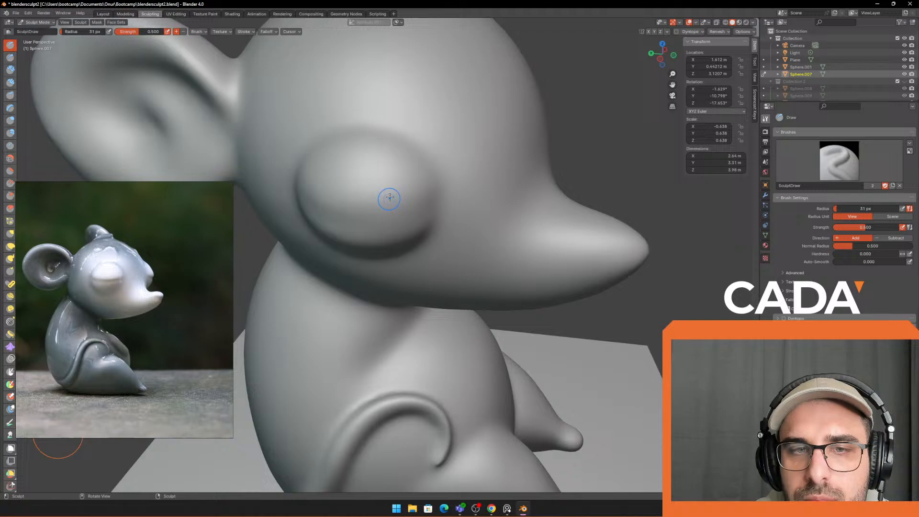
Step: Try another closer Draw stroke across the middle of the near eye
mouse_move(390, 197)
middle_down()
mouse_move(427, 150)
mouse_move(441, 220)
mouse_move(442, 192)
middle_up()
scroll(443, 191, up, 2)
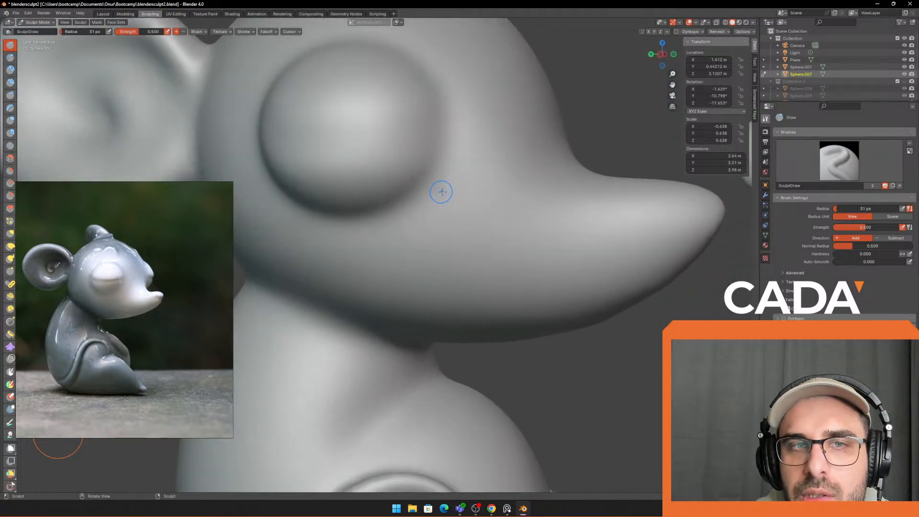
drag(332, 130, 286, 128)
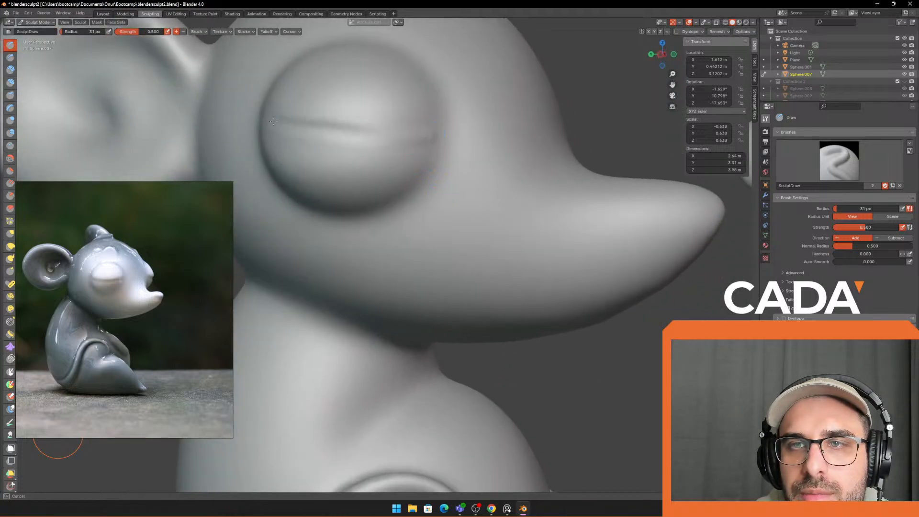
key(ctrl+z)
scroll(373, 135, down, 2)
mouse_move(380, 136)
middle_down()
mouse_move(386, 181)
mouse_move(411, 187)
middle_up()
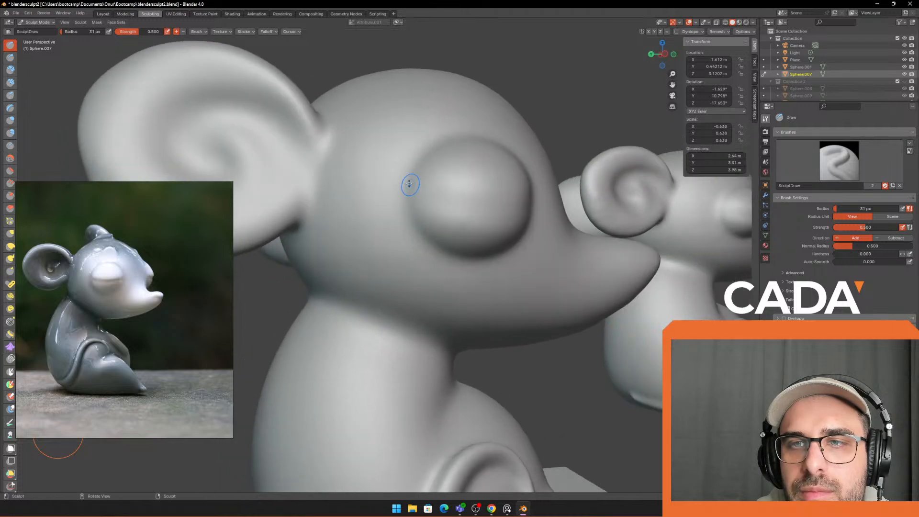
Step: Try a subtractive Draw stroke across the near eye and check the crease from several angles
ctrl+drag(411, 187, 498, 205)
middle_drag(498, 205, 433, 190)
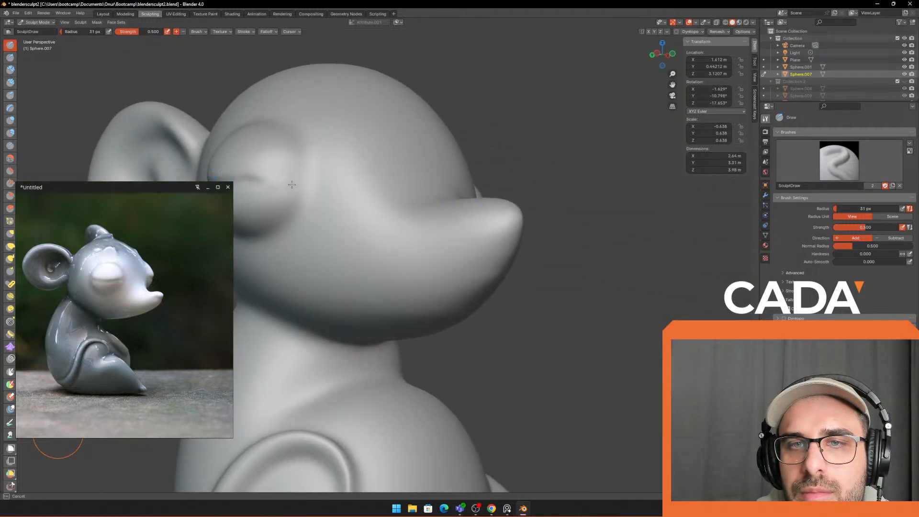
scroll(338, 196, down, 3)
middle_drag(343, 196, 464, 207)
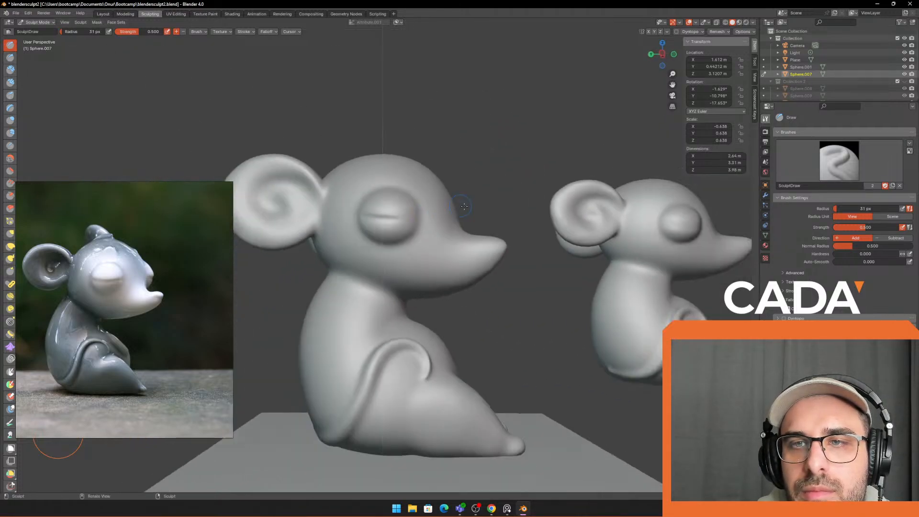
scroll(473, 207, up, 4)
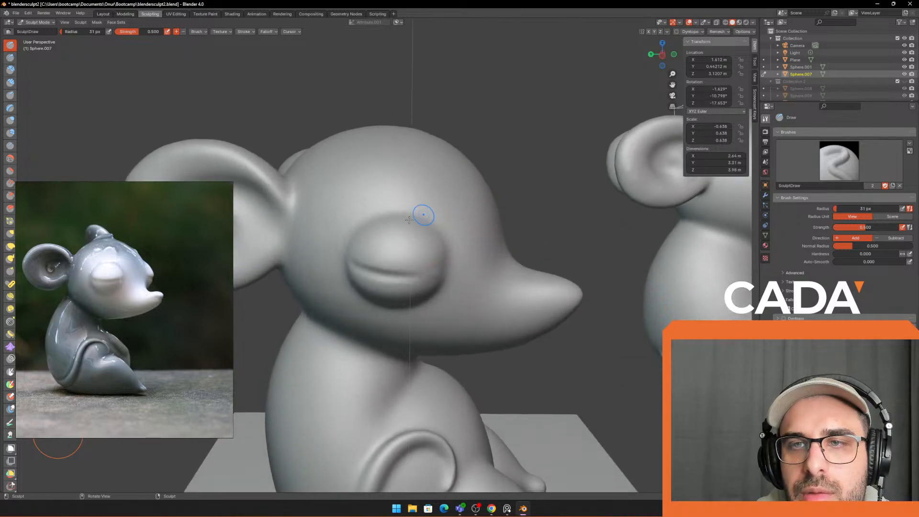
middle_drag(387, 243, 366, 236)
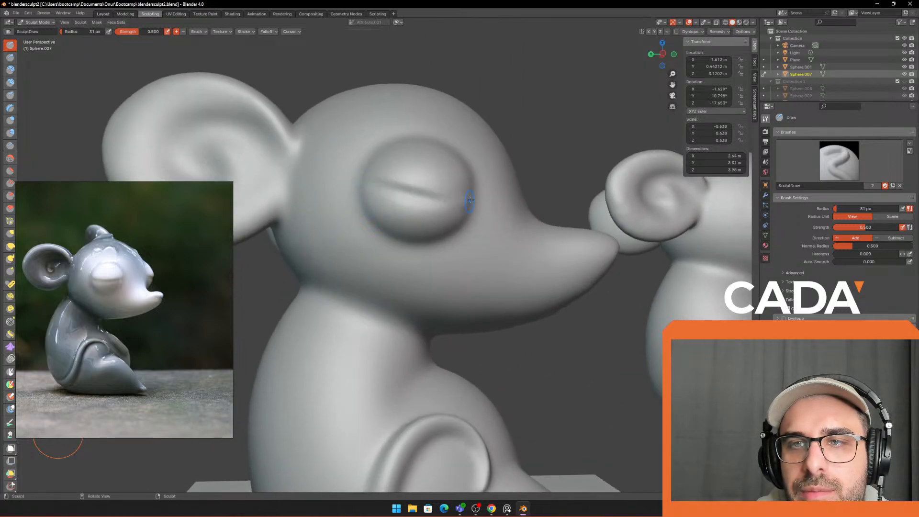
middle_drag(445, 200, 437, 210)
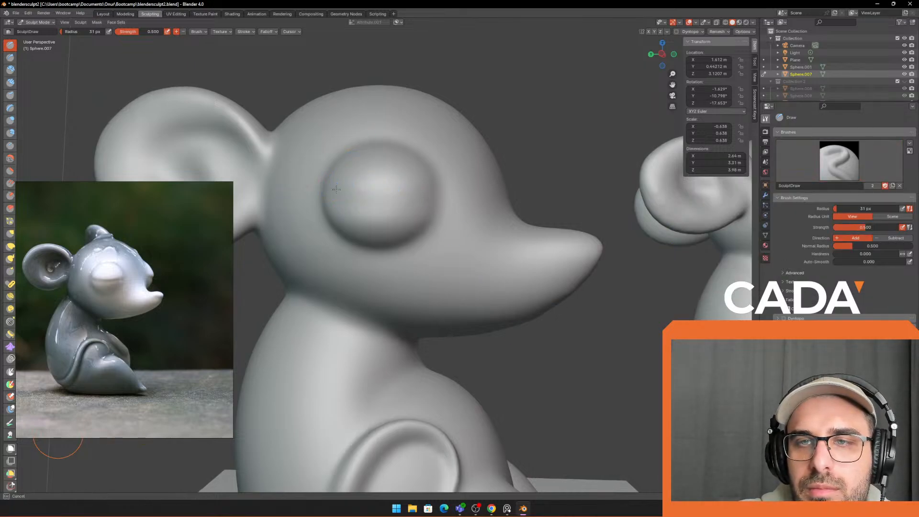
Step: Carve a shallow, nearly horizontal eyelid crease across the middle of the near eye with subtractive Draw strokes
ctrl+drag(344, 187, 416, 201)
key(ctrl+z)
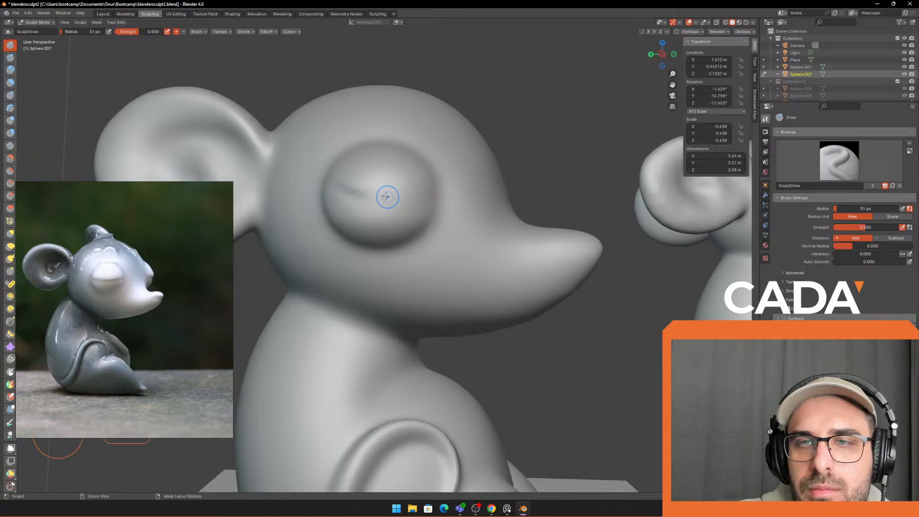
ctrl+drag(347, 185, 423, 187)
key(ctrl+z)
ctrl+drag(346, 186, 421, 195)
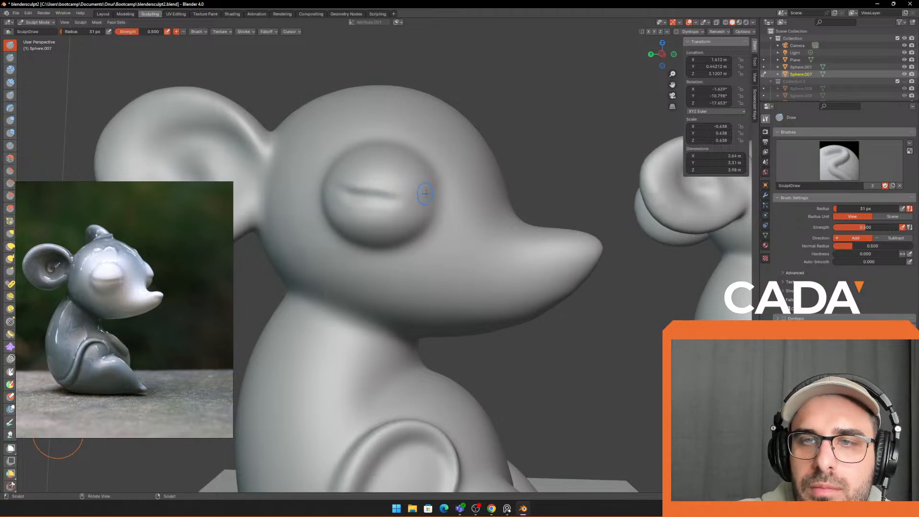
key(ctrl+z)
ctrl+drag(348, 188, 431, 191)
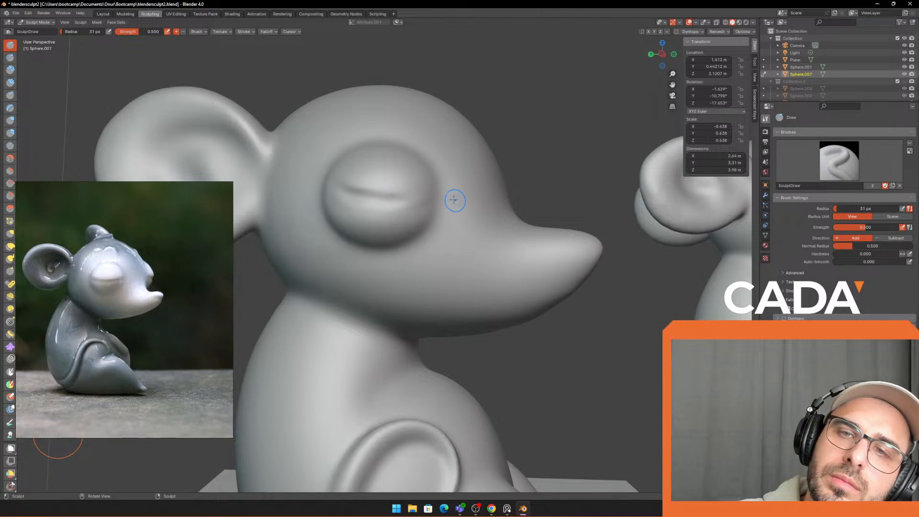
mouse_move(469, 162)
middle_down()
mouse_move(328, 138)
mouse_move(273, 105)
mouse_move(396, 218)
middle_up()
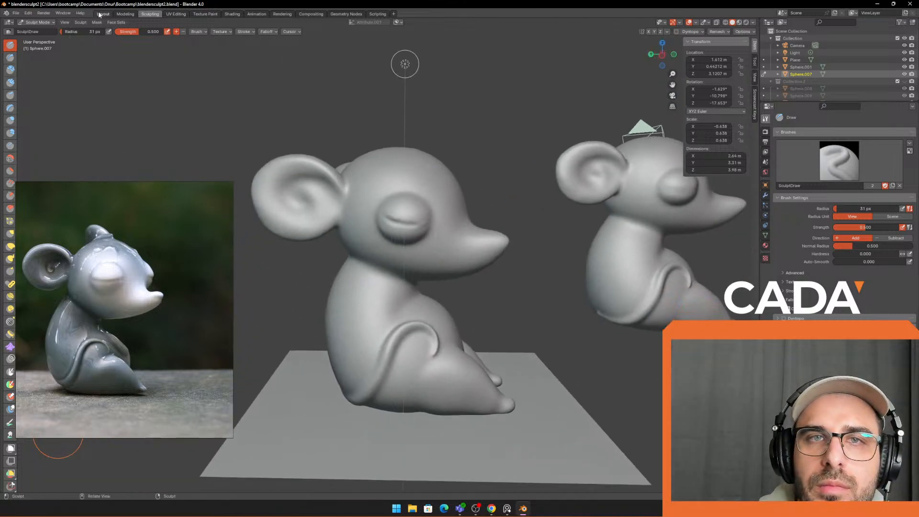
Step: Return to the Layout workspace and put the figurine with the eyelid crease into Vertex Paint mode
click(101, 15)
middle_drag(484, 184, 587, 191)
click(565, 195)
scroll(556, 158, up, 1)
mouse_move(531, 186)
middle_down()
mouse_move(509, 209)
mouse_move(374, 177)
middle_up()
click(366, 172)
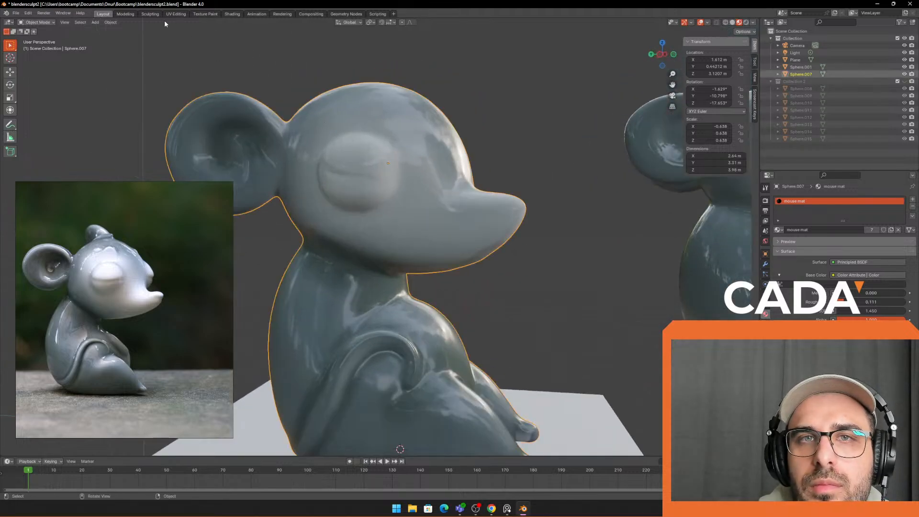
click(28, 23)
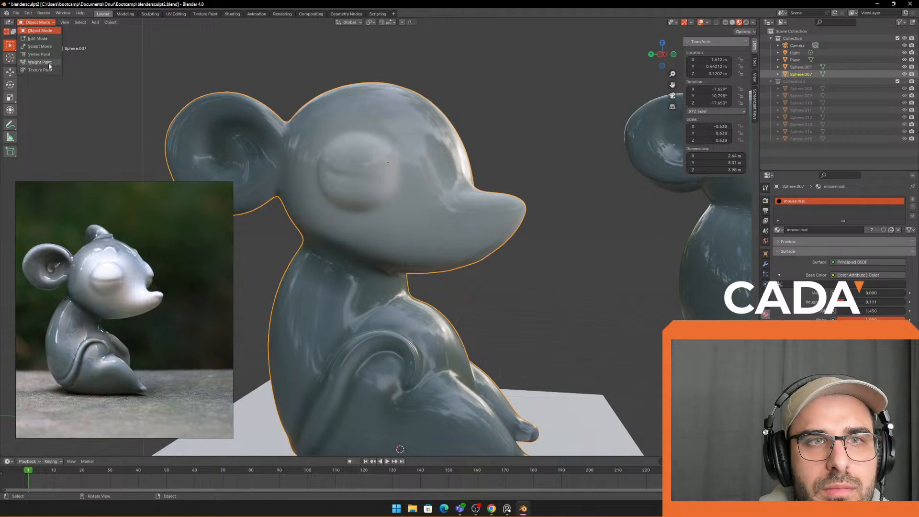
click(48, 55)
scroll(339, 168, up, 1)
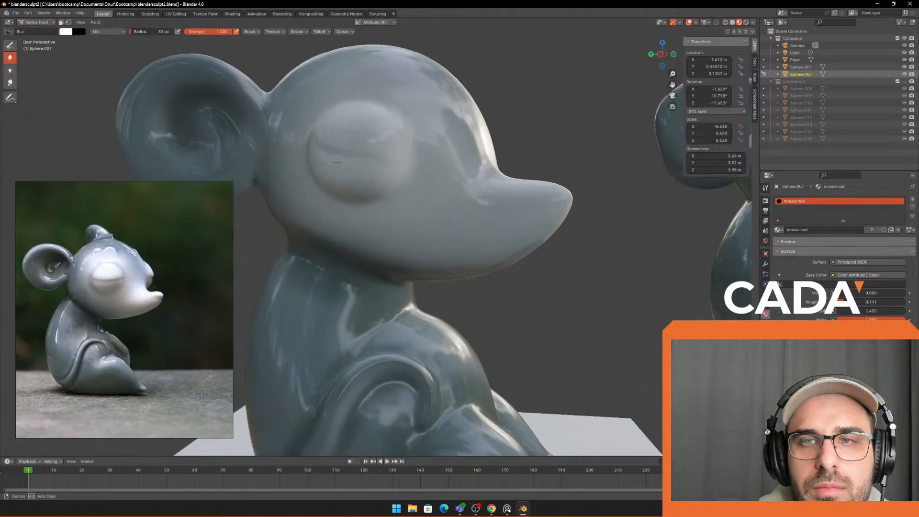
middle_drag(338, 156, 345, 167)
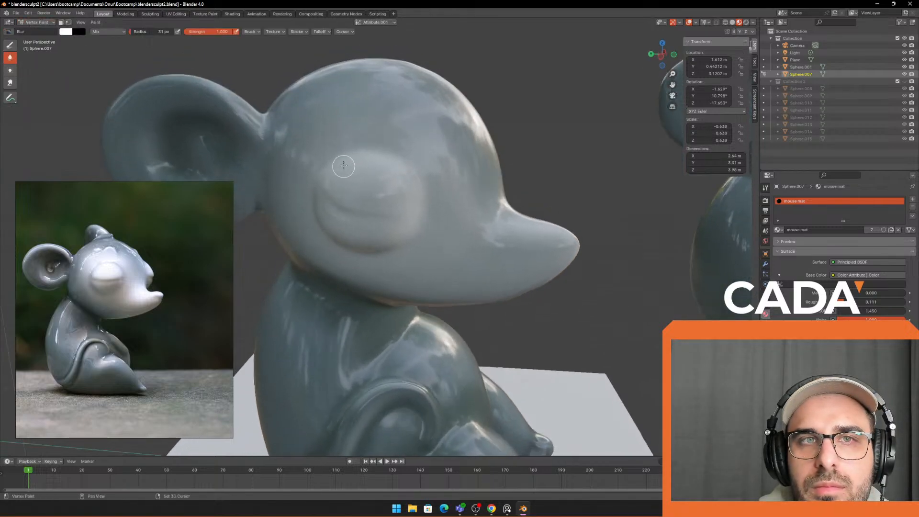
Step: Choose the Draw paint brush, brighten its grey-green colour and paint a test stroke along the near eye's crease
click(10, 45)
drag(354, 193, 434, 214)
key(ctrl+z)
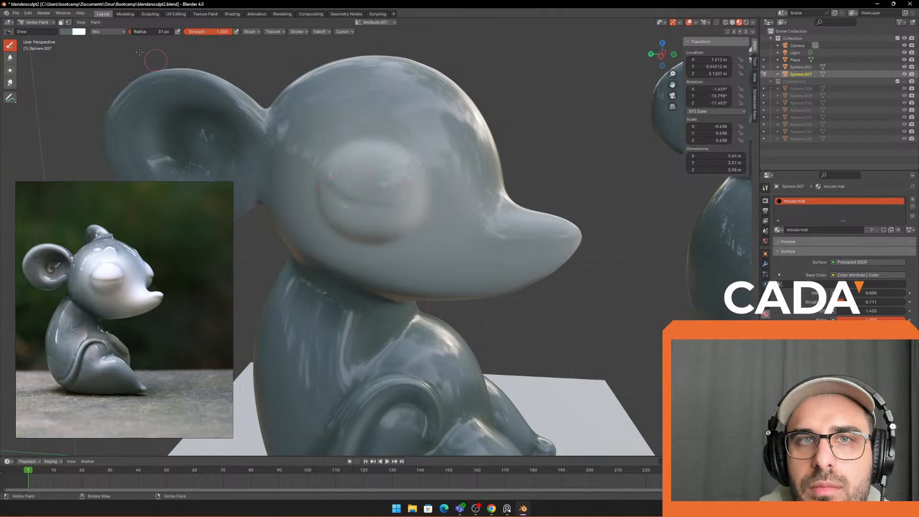
click(73, 33)
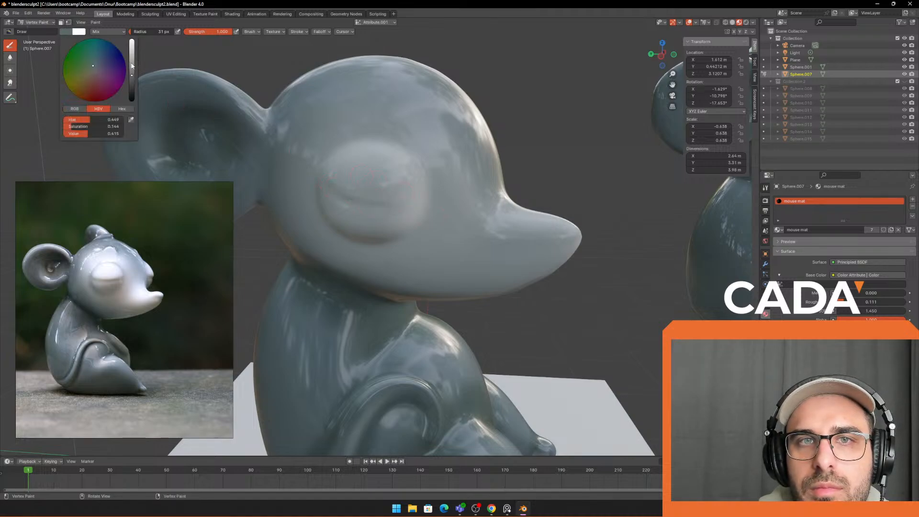
drag(132, 66, 132, 58)
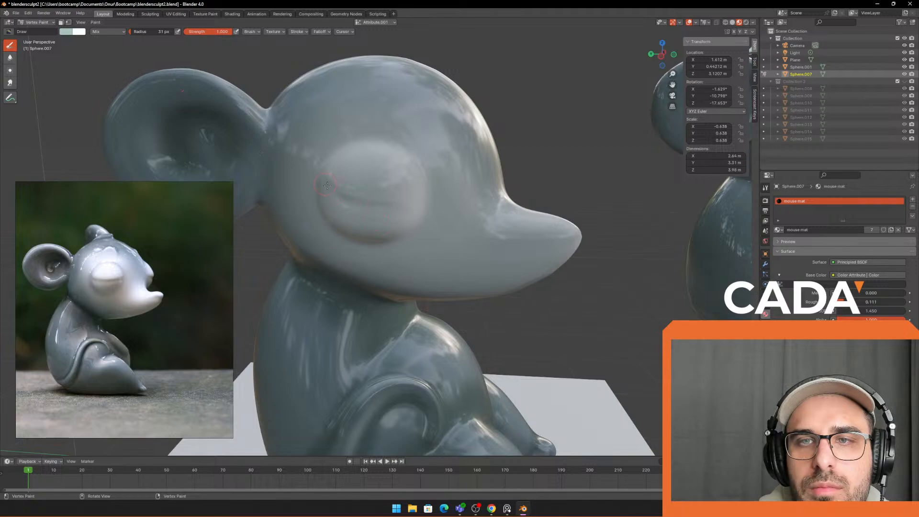
drag(327, 185, 425, 215)
key(ctrl+z)
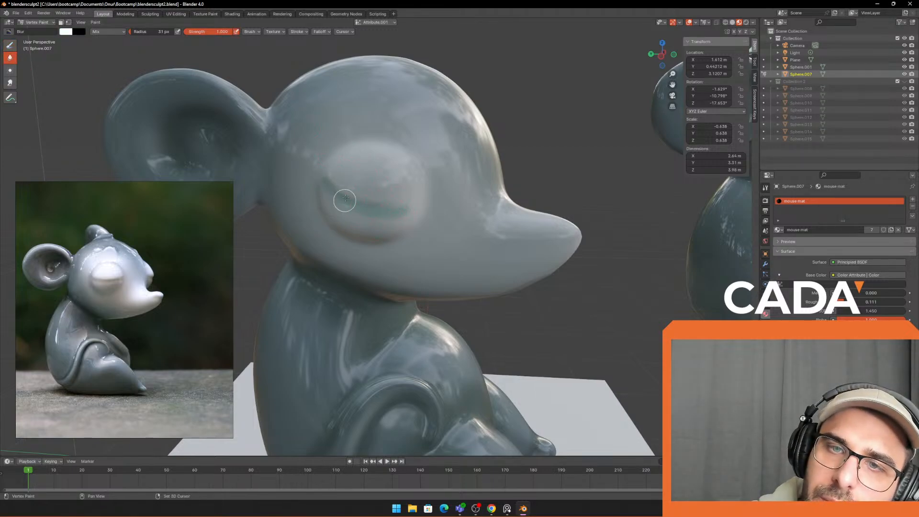
Step: Enlarge the Blur brush to 59 px, soften the paint along the eyelid crease and check the whole figurine
key(f)
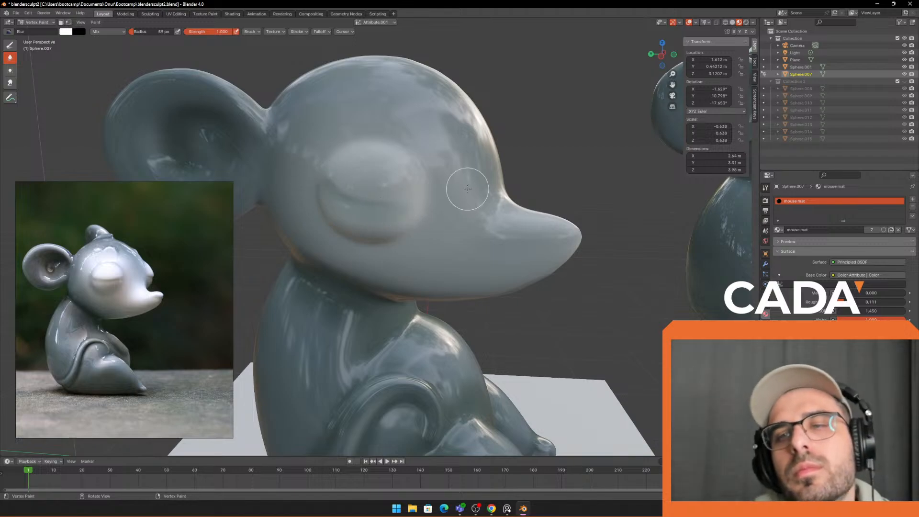
scroll(480, 219, down, 5)
middle_drag(480, 218, 470, 200)
middle_drag(536, 211, 449, 185)
scroll(476, 208, up, 2)
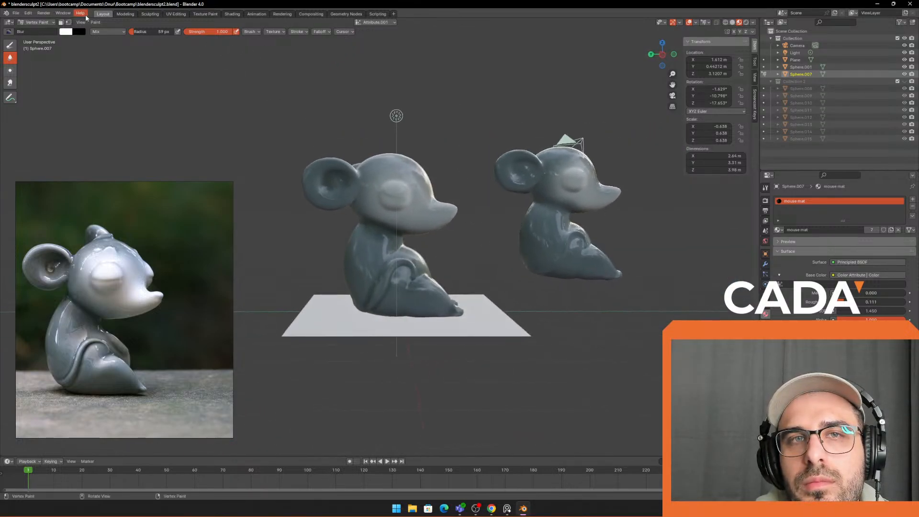
Step: Open the Sculpting workspace, choose the Grab brush at a 451 px radius and try to reshape the head
click(142, 18)
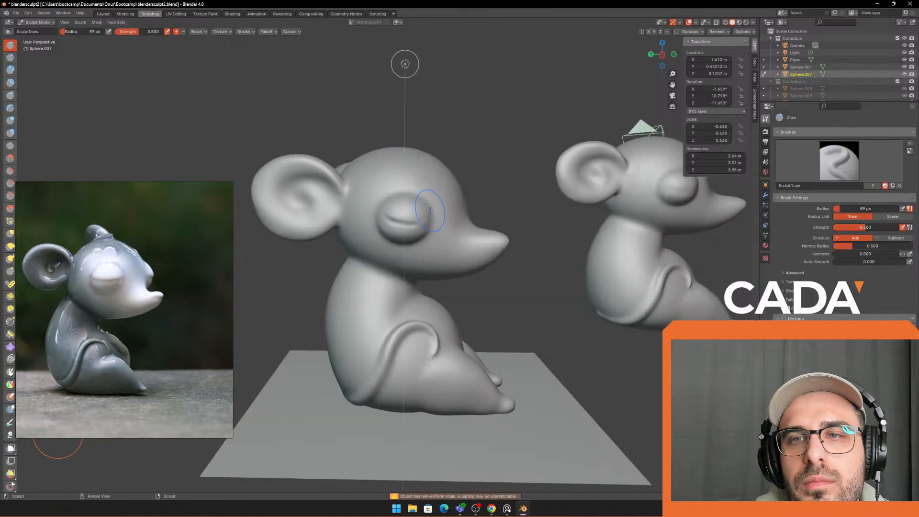
mouse_move(503, 216)
middle_down()
mouse_move(498, 193)
mouse_move(375, 146)
middle_up()
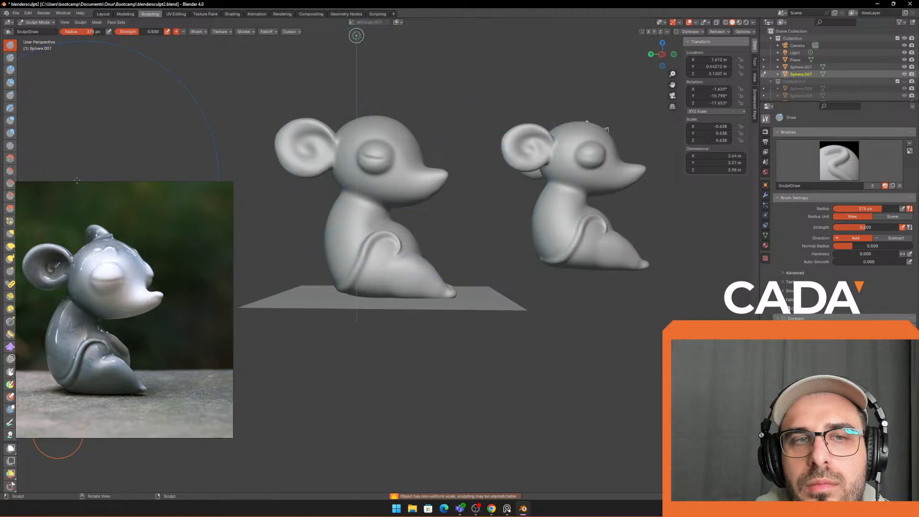
click(9, 233)
key(f)
click(611, 171)
shift+middle_drag(397, 138, 394, 152)
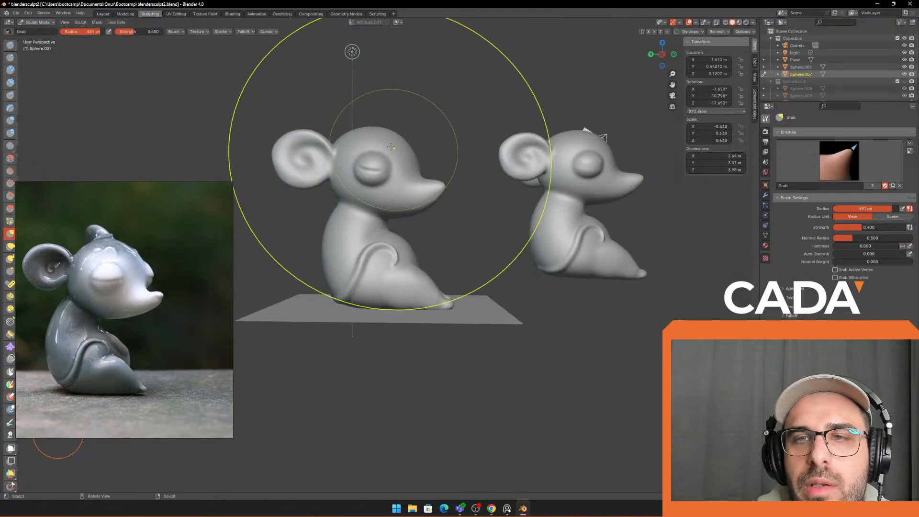
mouse_move(394, 152)
mouse_down()
mouse_move(408, 166)
mouse_move(401, 142)
mouse_up()
key(ctrl+z)
Step: Resize the Grab brush to about 393 px and pull the figurine's back slightly outward
key(f)
click(595, 152)
key(f)
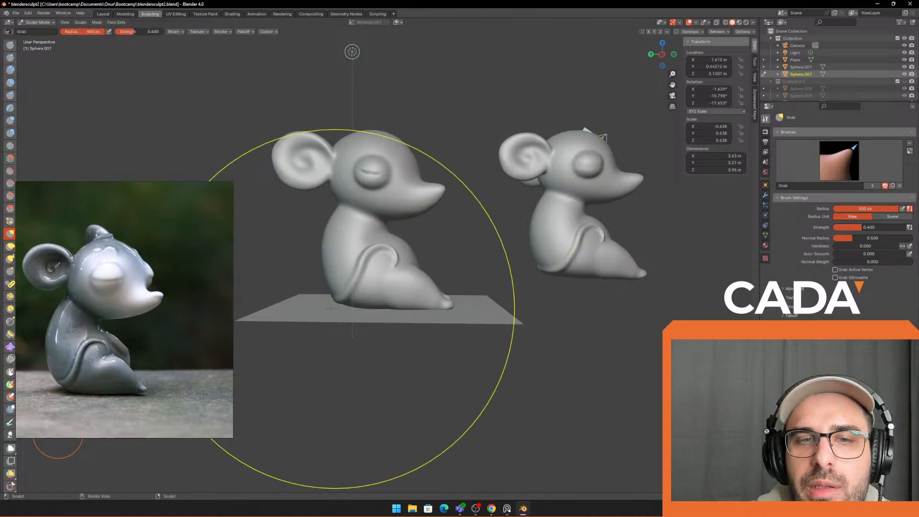
key(f)
click(309, 309)
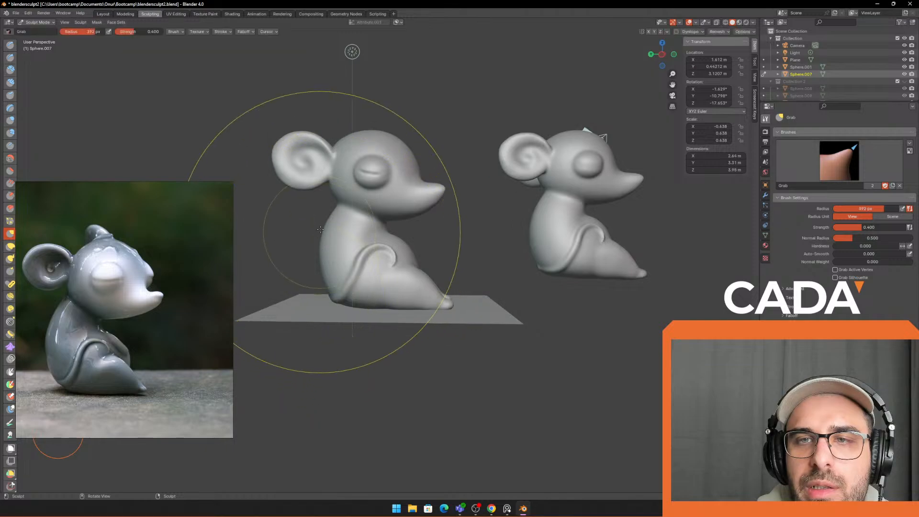
click(328, 222)
Step: Reduce the Grab brush to 295 px and refine the contour where the neck meets the upper back
key(f)
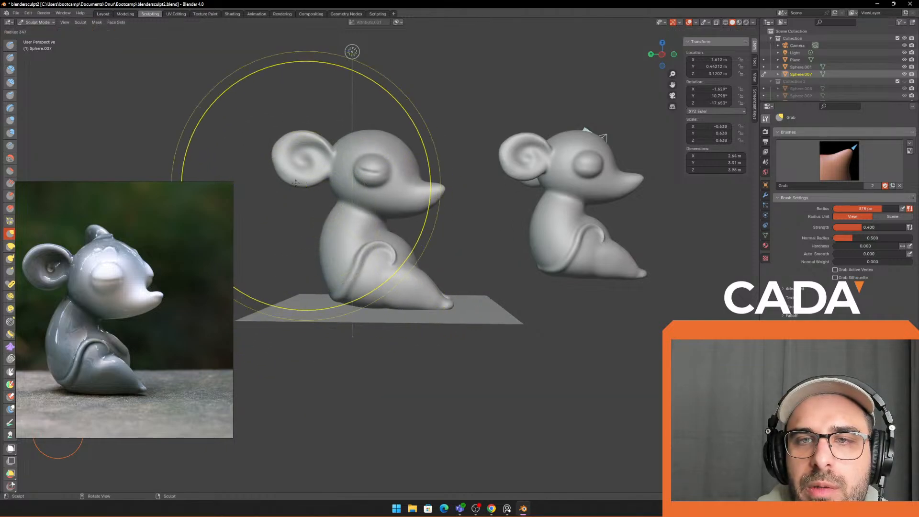
click(331, 220)
key(f)
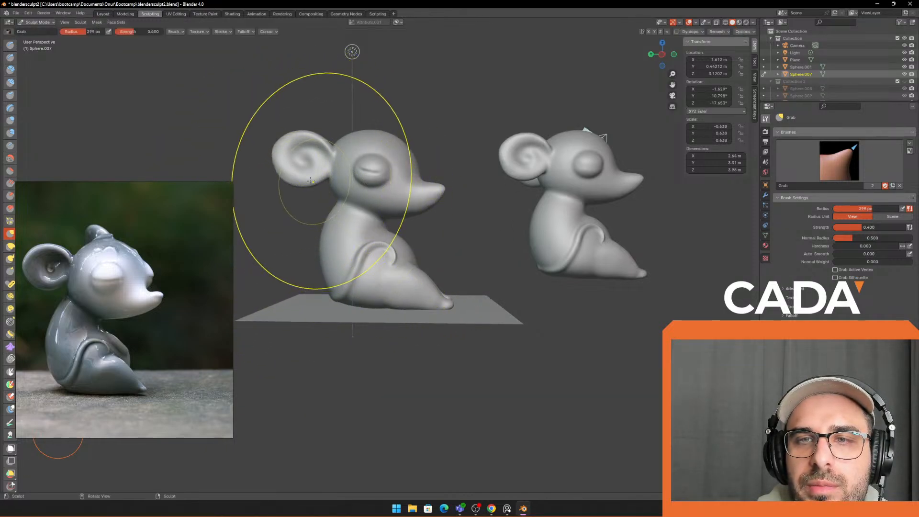
click(346, 204)
drag(339, 202, 341, 215)
key(f)
click(348, 218)
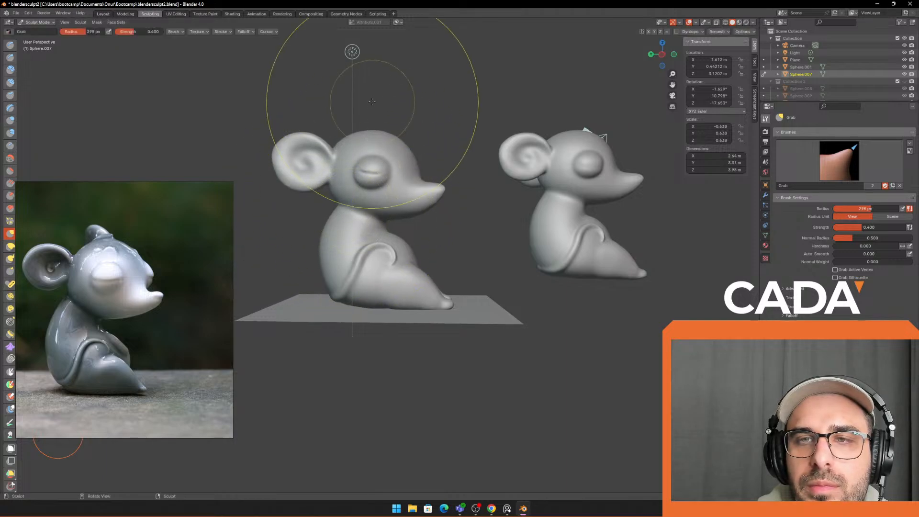
Step: Reduce the Grab brush to 203 px and reshape the head around the near eye
key(f)
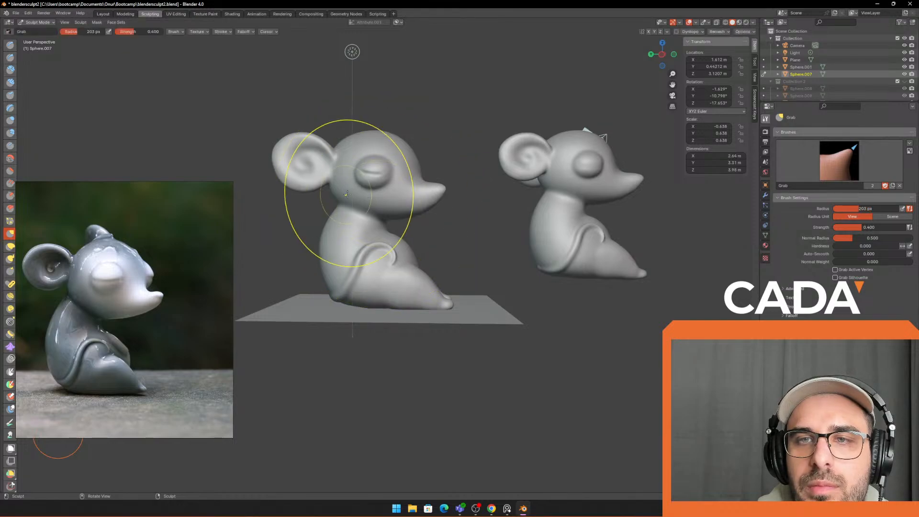
click(349, 179)
mouse_move(360, 182)
mouse_down()
mouse_move(386, 181)
mouse_move(395, 169)
mouse_up()
mouse_move(396, 169)
middle_down()
mouse_move(364, 187)
mouse_move(386, 180)
middle_up()
mouse_move(432, 244)
middle_down()
mouse_move(459, 252)
mouse_move(448, 249)
middle_up()
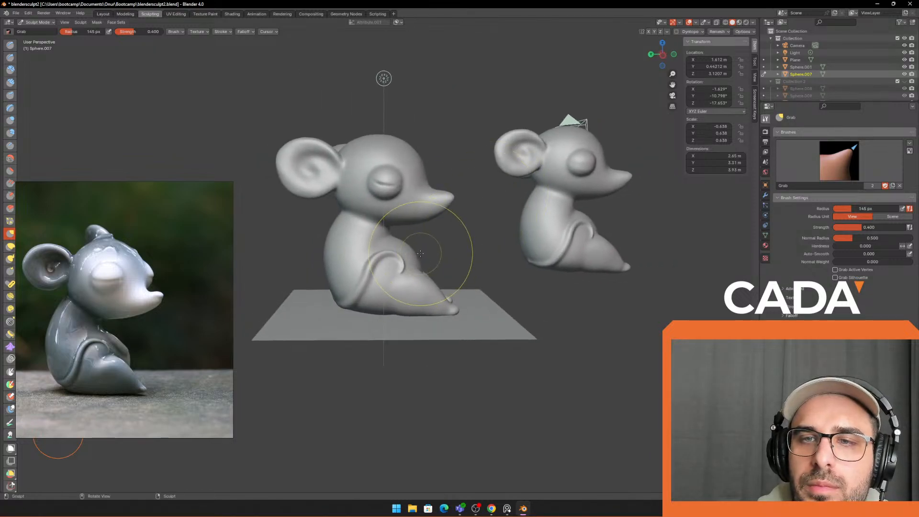
Step: Set the Grab brush radius to 156 px and reshape the outer rim of the near ear
key(f)
click(426, 254)
middle_drag(428, 288, 432, 292)
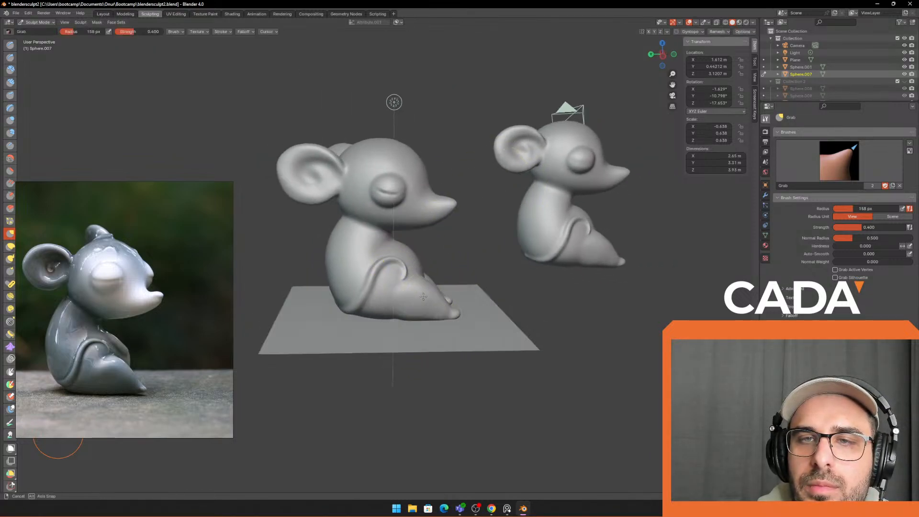
drag(289, 174, 286, 173)
key(f)
click(289, 178)
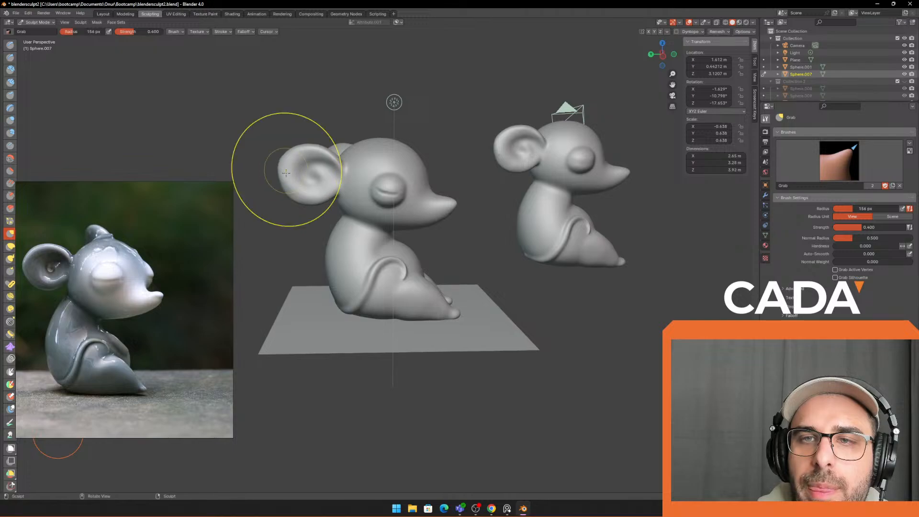
mouse_move(286, 173)
middle_down()
mouse_move(351, 156)
mouse_move(422, 165)
mouse_move(393, 171)
middle_up()
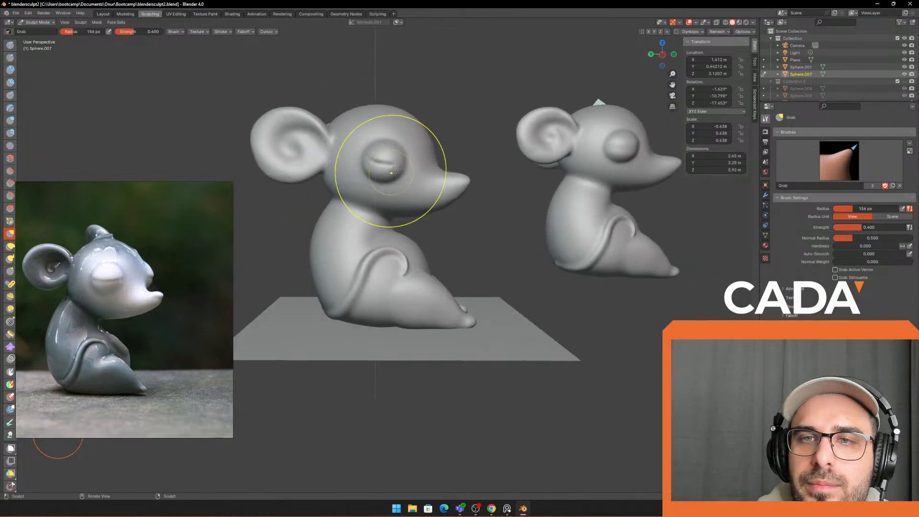
Step: Nudge the near eye with the Grab brush and check the glazed figurine in the Layout workspace
drag(393, 170, 394, 153)
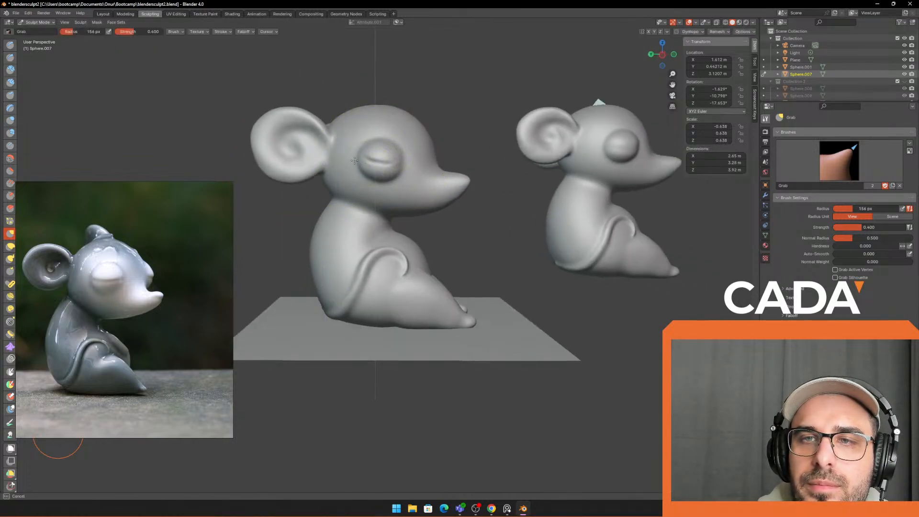
middle_drag(354, 160, 397, 205)
click(115, 22)
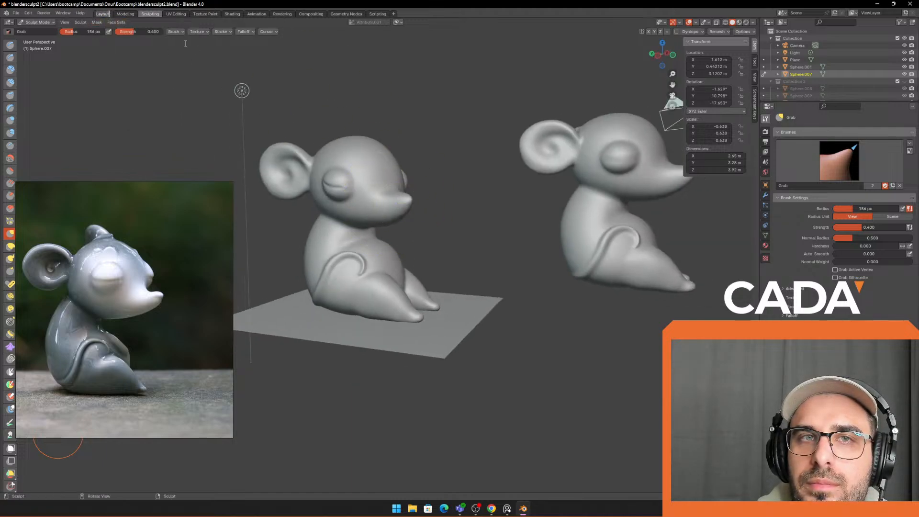
click(102, 14)
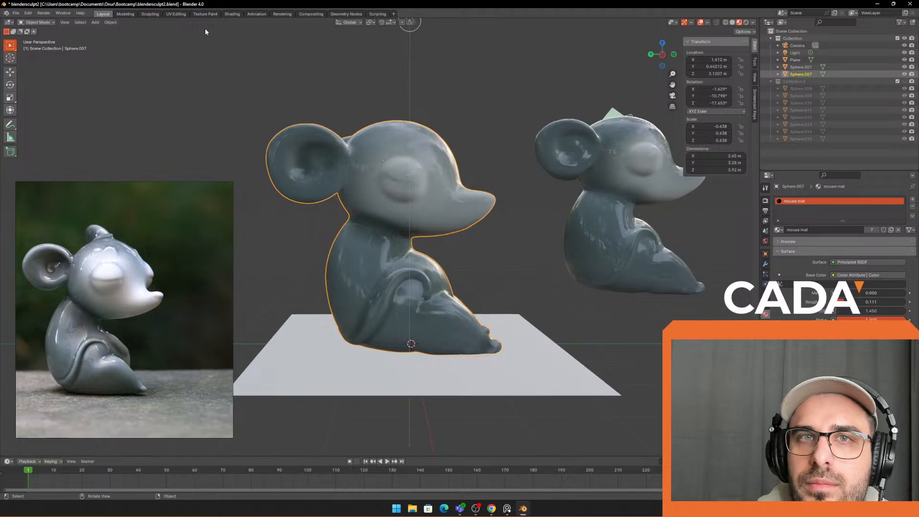
Step: Return to the Sculpting workspace, refine the near eye with a 103 px Grab brush and review it in Layout
click(150, 14)
middle_drag(369, 166, 389, 173)
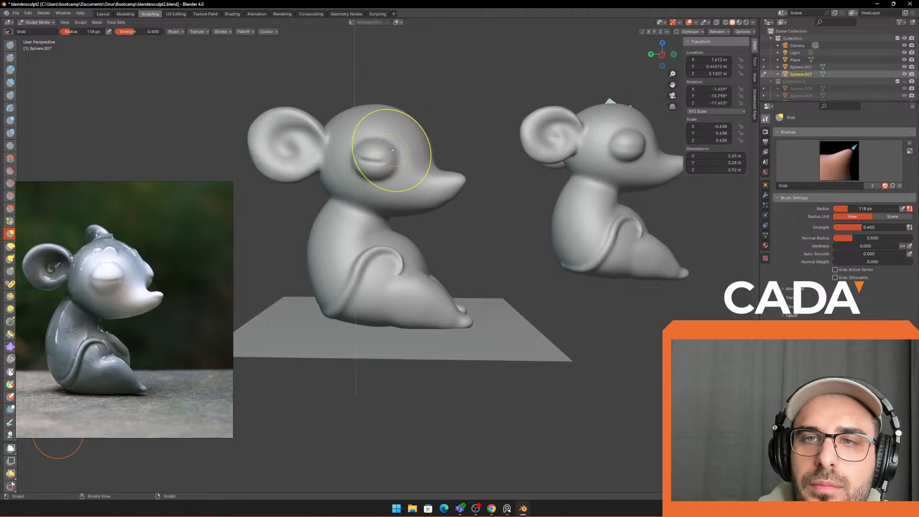
key(f)
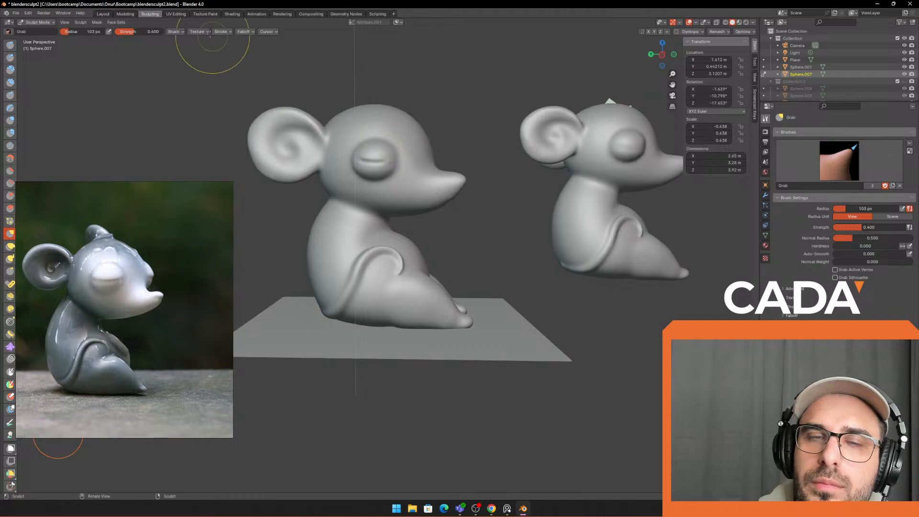
click(103, 14)
mouse_move(373, 144)
middle_down()
mouse_move(444, 163)
mouse_move(362, 160)
mouse_move(450, 163)
mouse_move(467, 154)
middle_up()
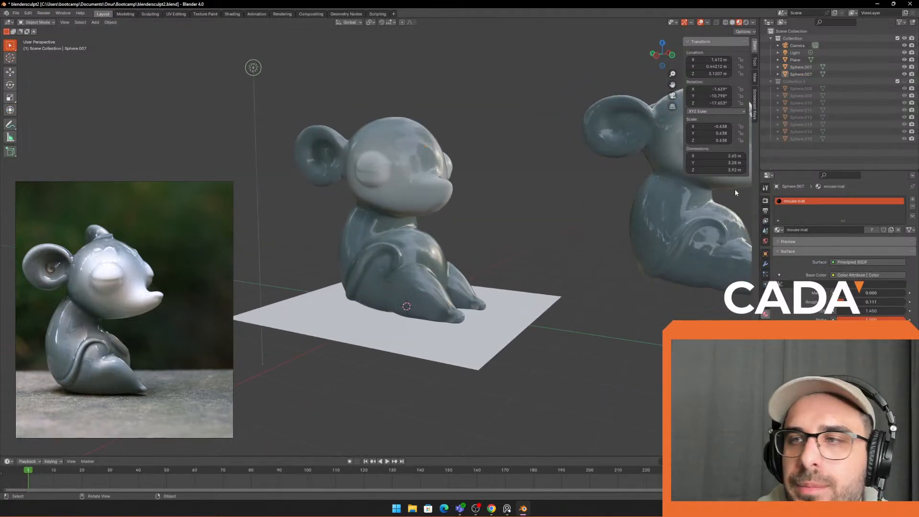
Step: Open the scene's render properties and view both figurines with nothing selected
click(367, 172)
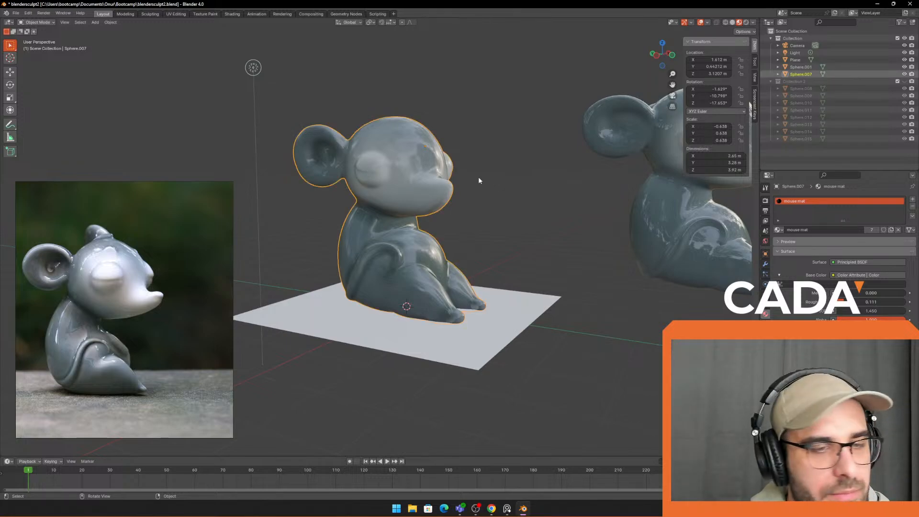
click(765, 202)
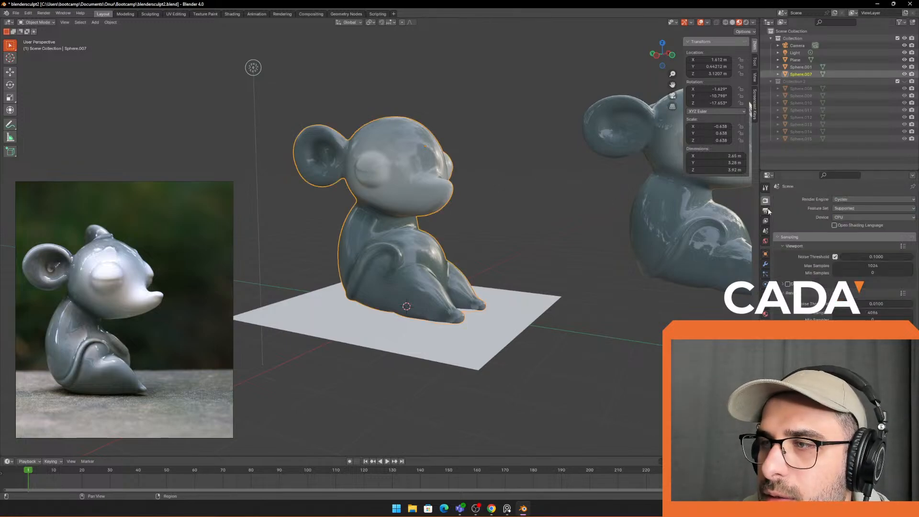
click(603, 221)
middle_drag(599, 221, 572, 224)
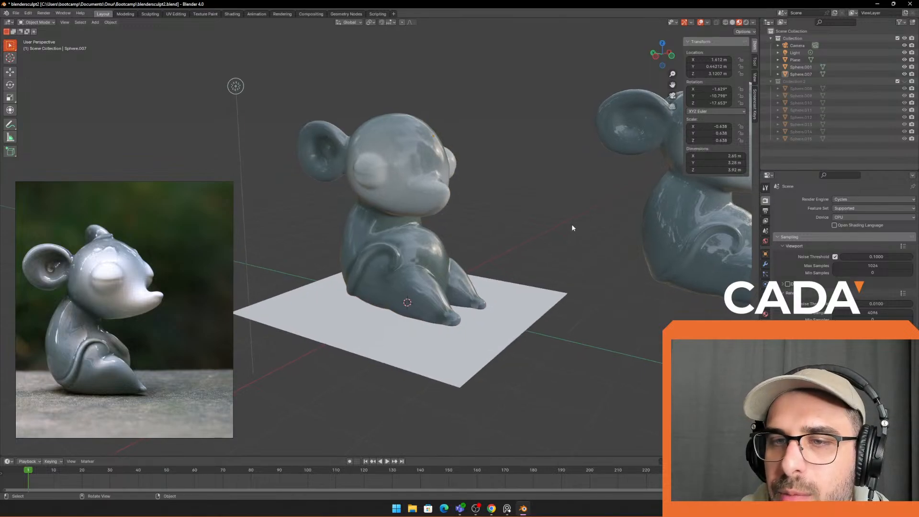
scroll(571, 224, down, 2)
scroll(483, 227, up, 3)
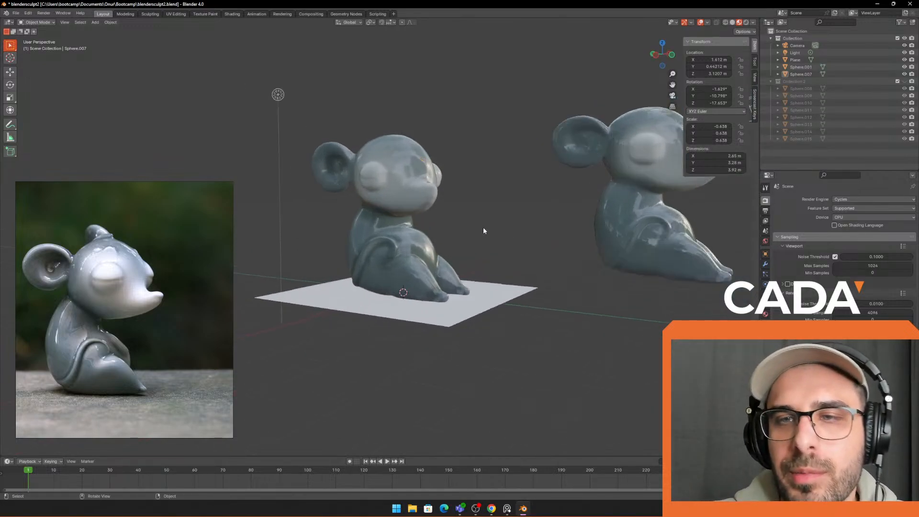
Step: Delete the comparison figurine that has no eyelid crease
click(686, 243)
key(Delete)
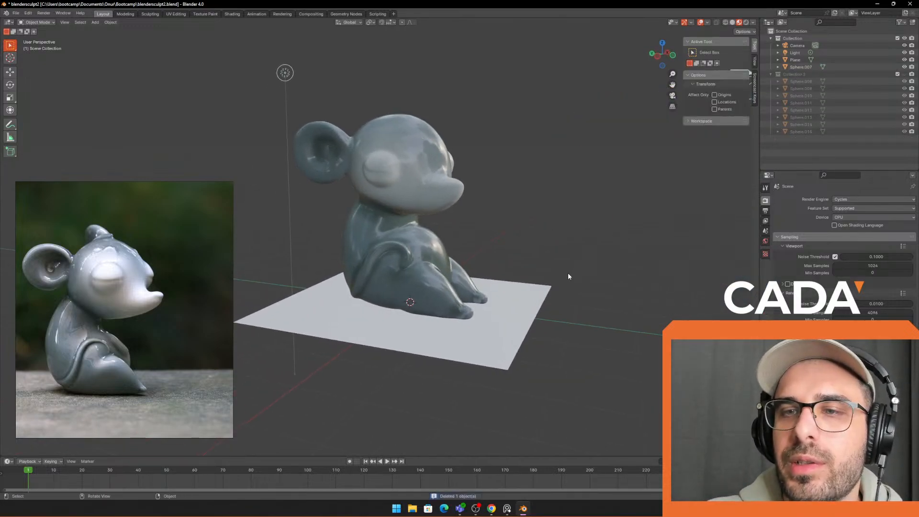
middle_drag(568, 272, 584, 251)
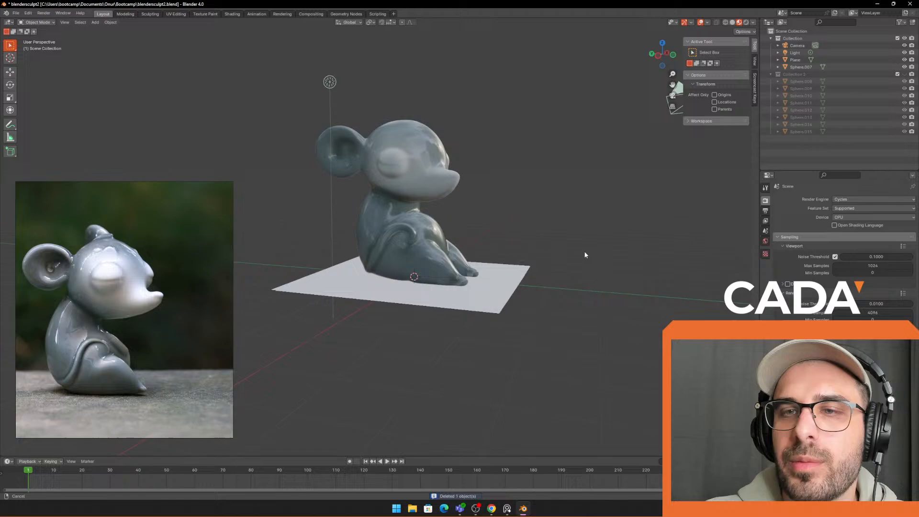
Step: Switch the viewport to rendered shading and move the light to about X -4.02, Y 1.20, Z 4.85 m
click(746, 22)
scroll(550, 169, down, 2)
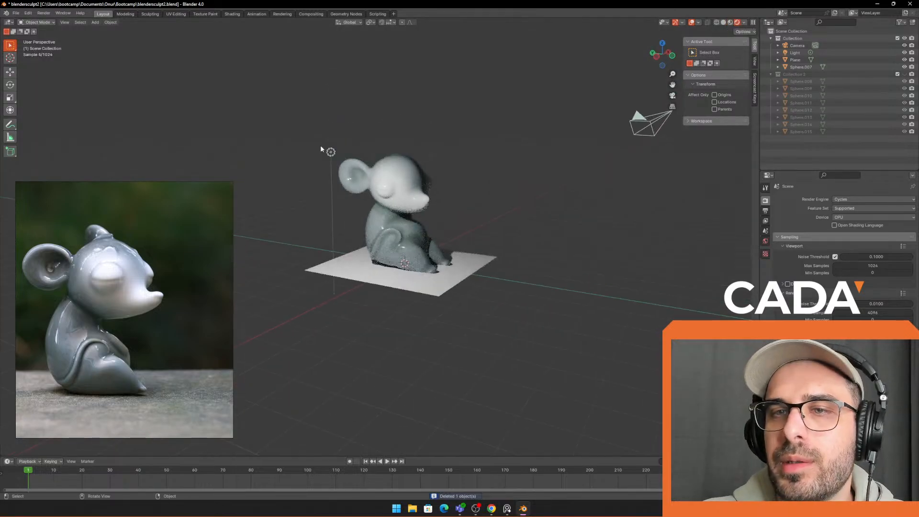
click(331, 152)
key(g)
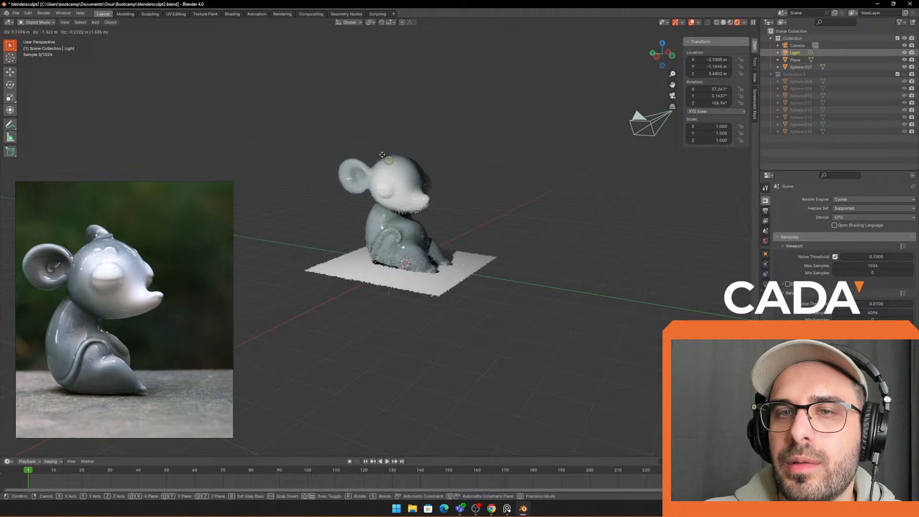
click(388, 170)
scroll(389, 171, up, 2)
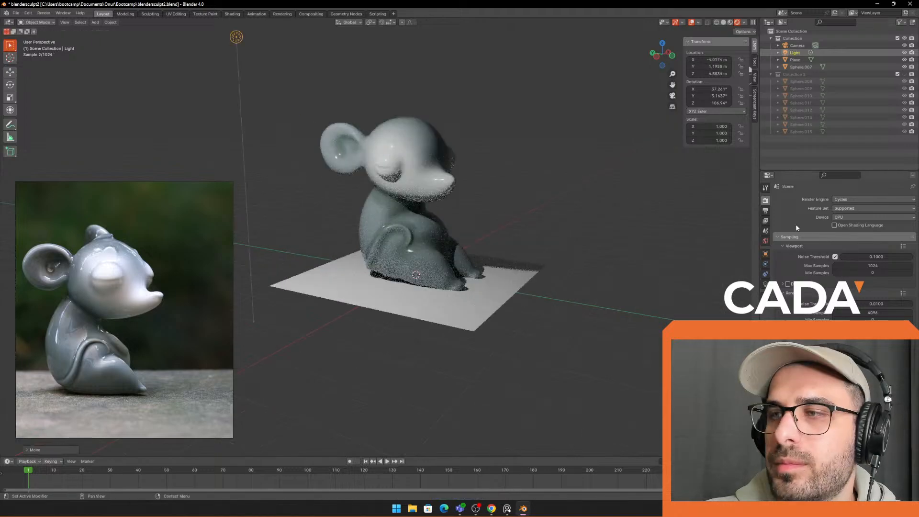
Step: Restore solid shading in Layout, then open the Shading workspace and display the World shader nodes
click(724, 22)
middle_drag(522, 134, 294, 88)
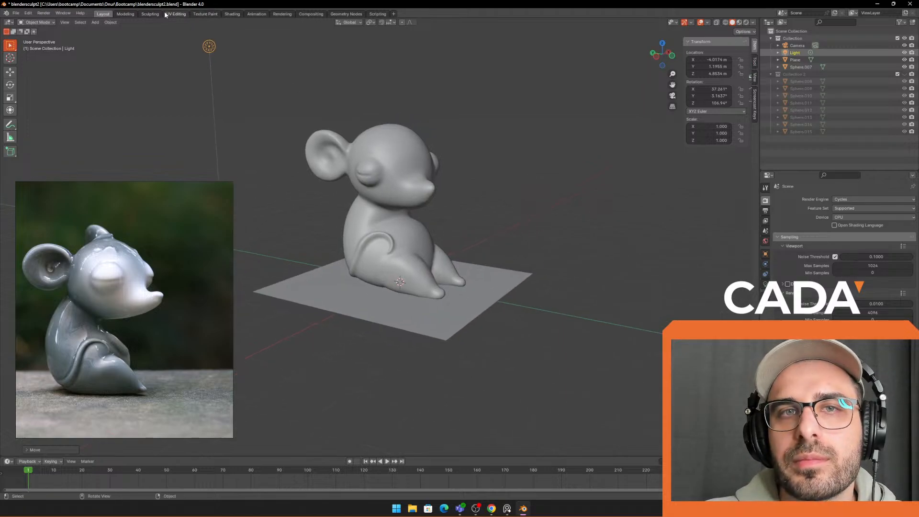
click(232, 13)
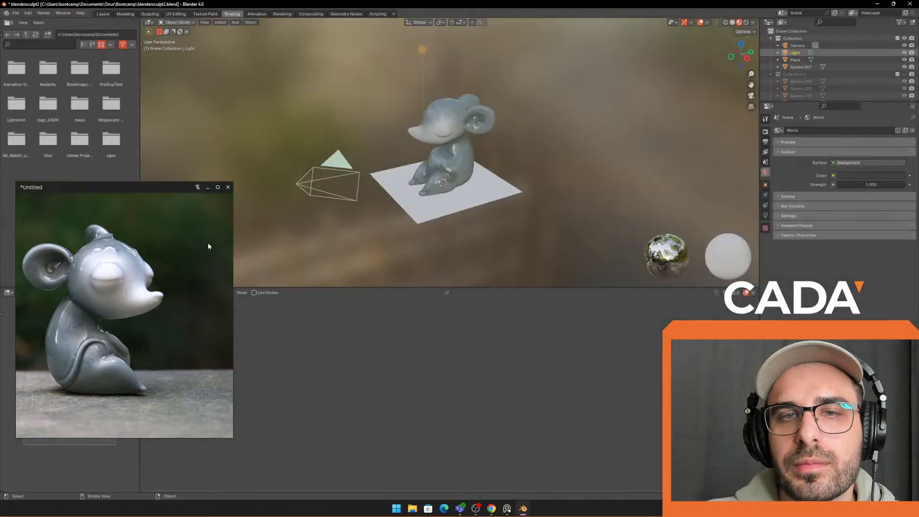
click(172, 292)
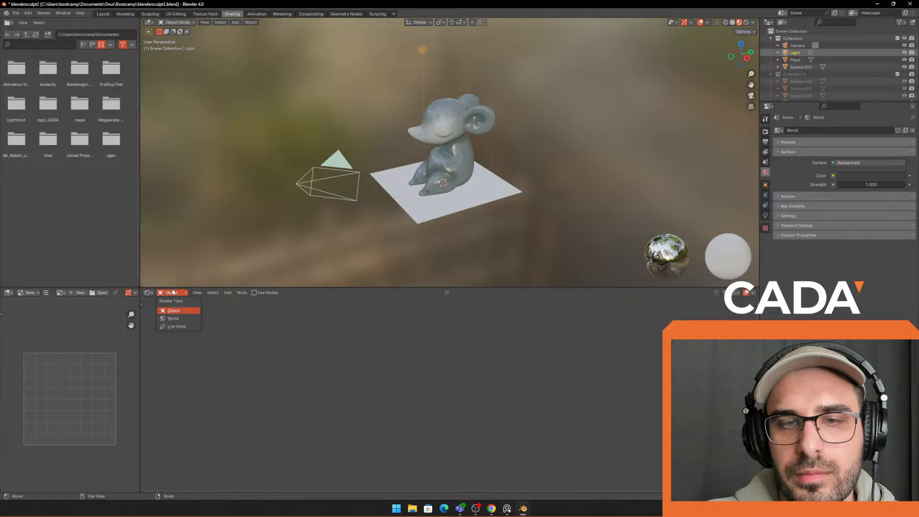
click(174, 319)
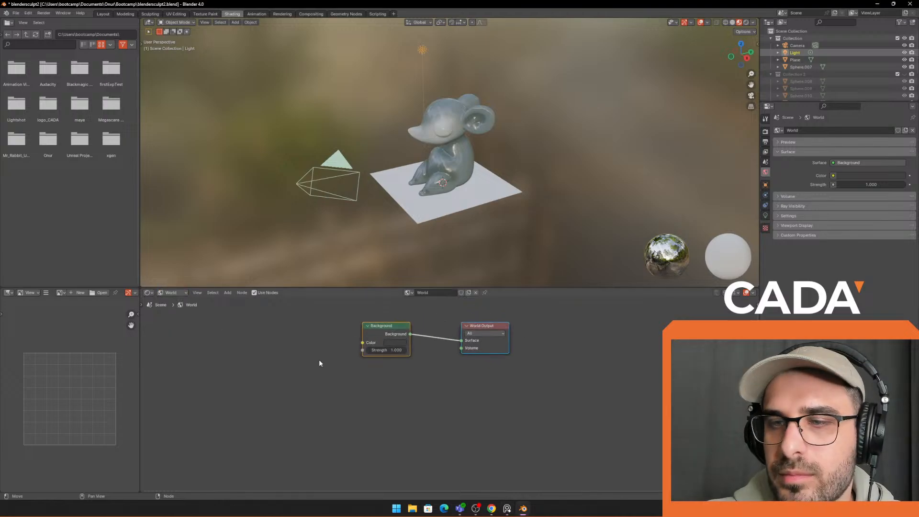
Step: Browse the studio lighting HDRIs available for the material preview viewport
click(324, 341)
right_click(328, 341)
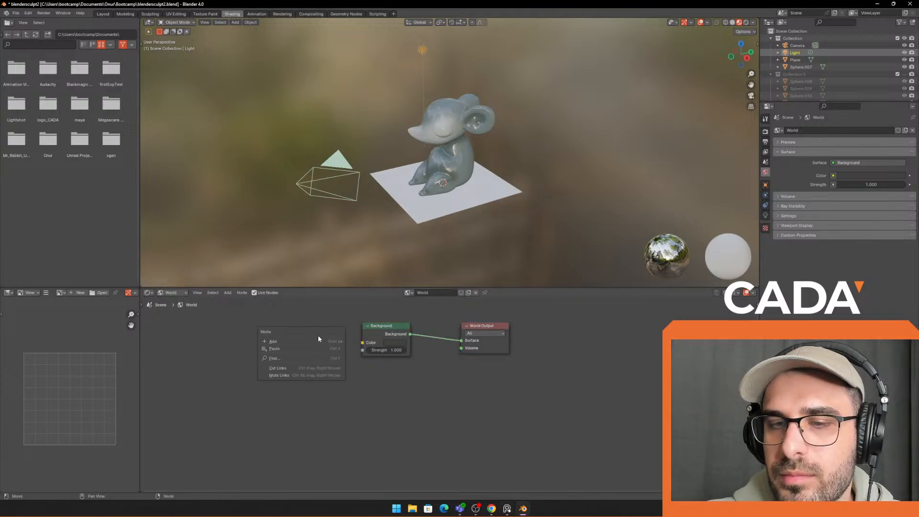
click(753, 23)
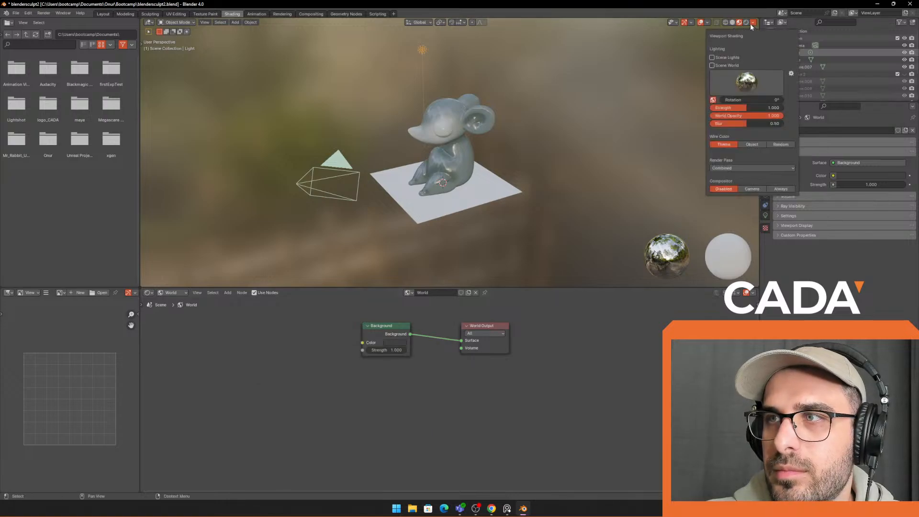
click(746, 85)
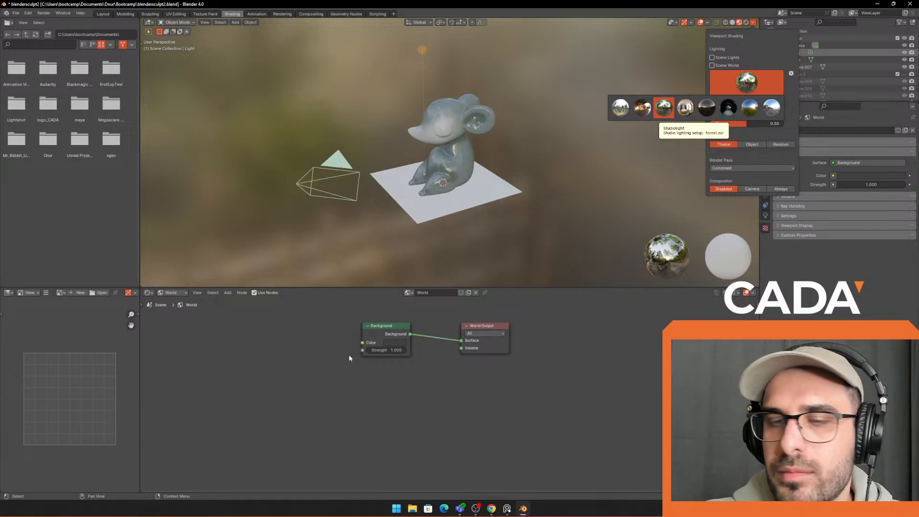
Step: Add an Environment Texture node to the World shader and place it before the Background node, leaving its image empty
right_click(304, 338)
mouse_move(289, 337)
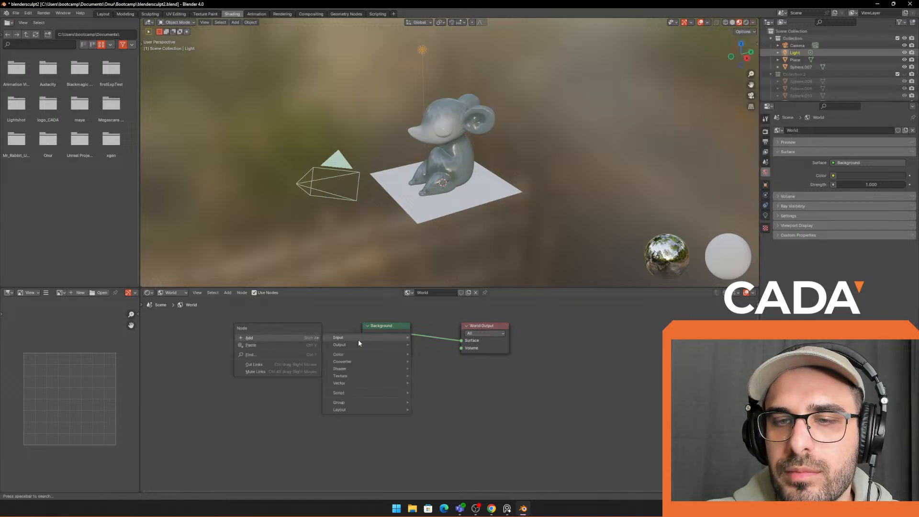
key(shift+a)
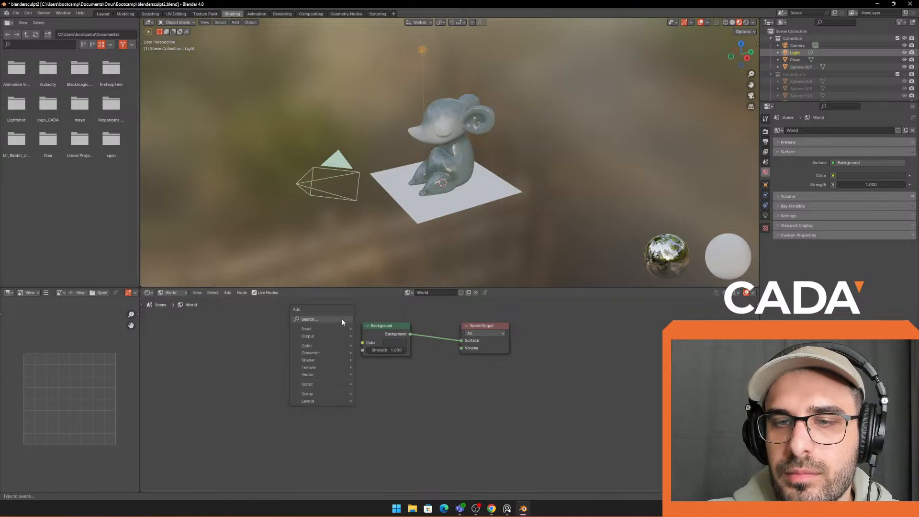
click(343, 321)
text(env)
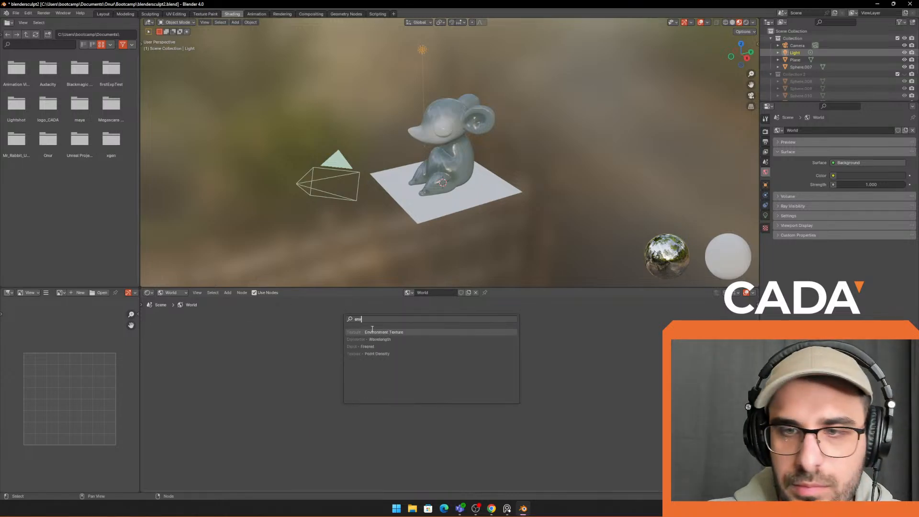
click(386, 333)
click(296, 352)
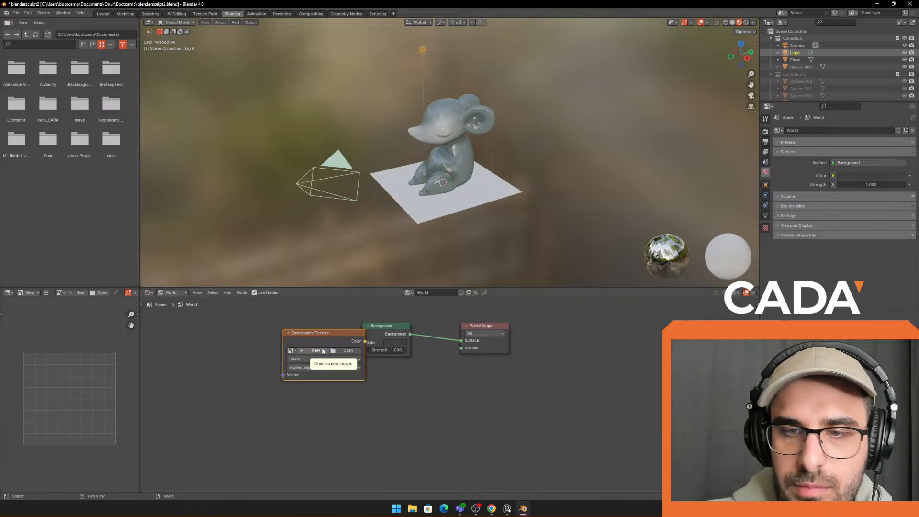
click(312, 353)
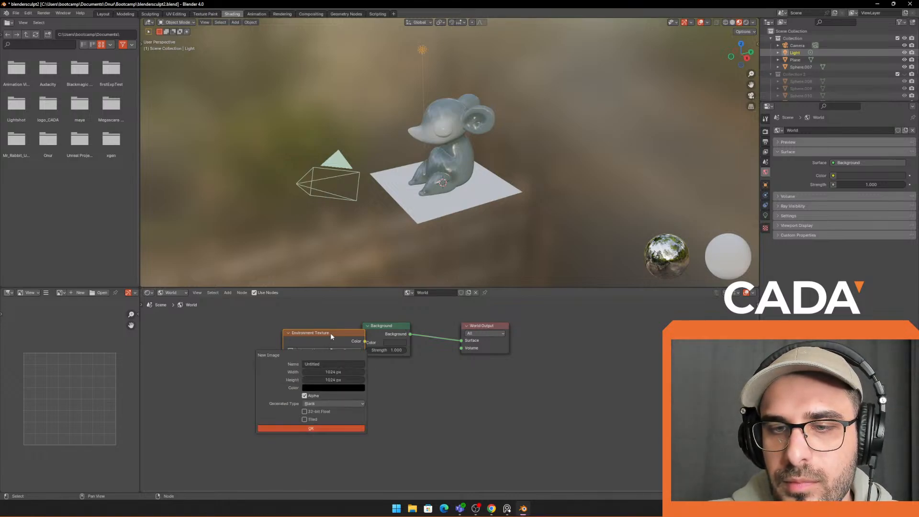
drag(350, 347, 326, 340)
scroll(347, 326, up, 1)
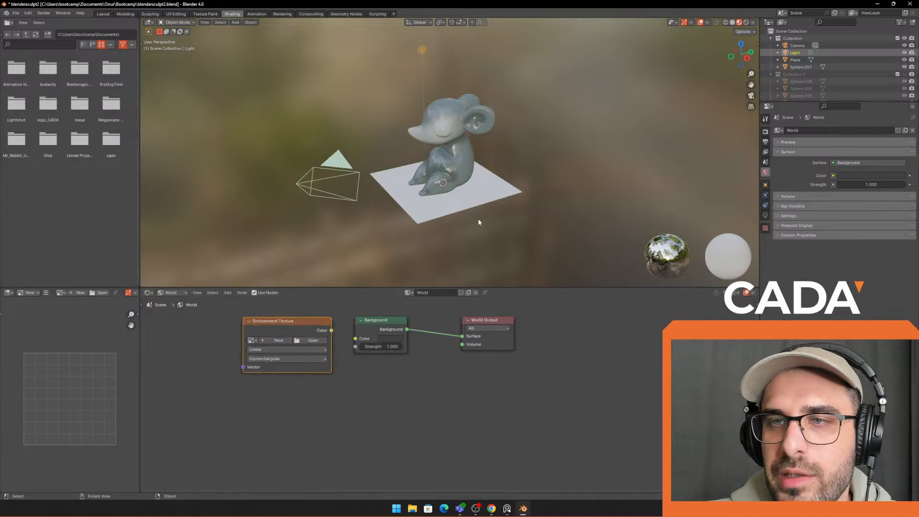
Step: In the Layout workspace, test scene world lighting in the material preview and switch the viewport to rendered shading
middle_drag(479, 222, 275, 4)
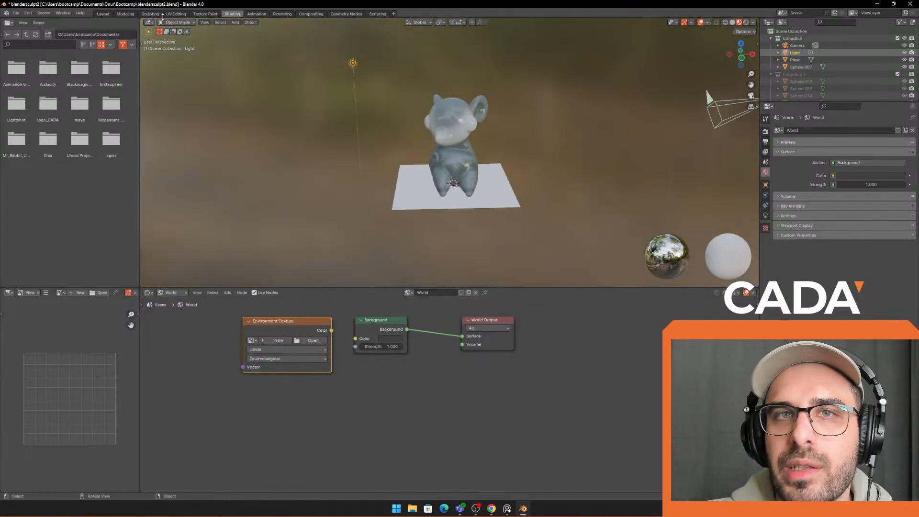
click(103, 14)
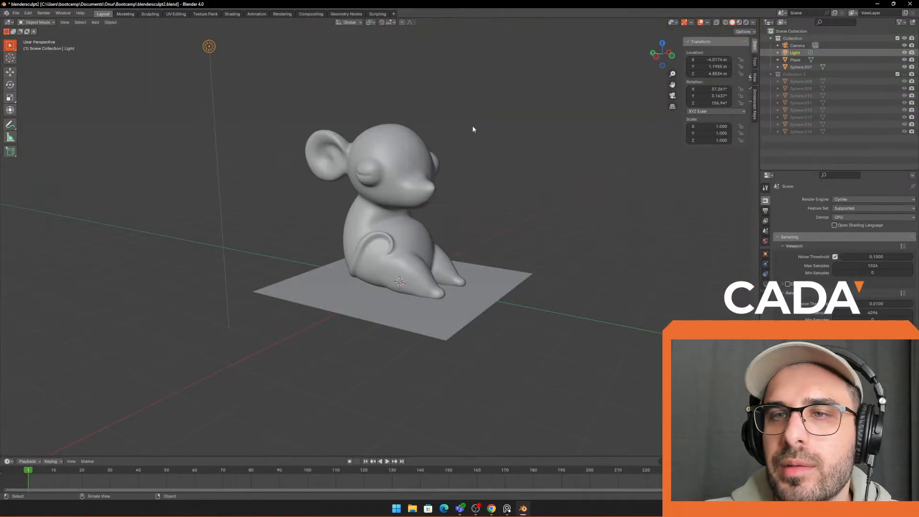
click(739, 23)
click(753, 22)
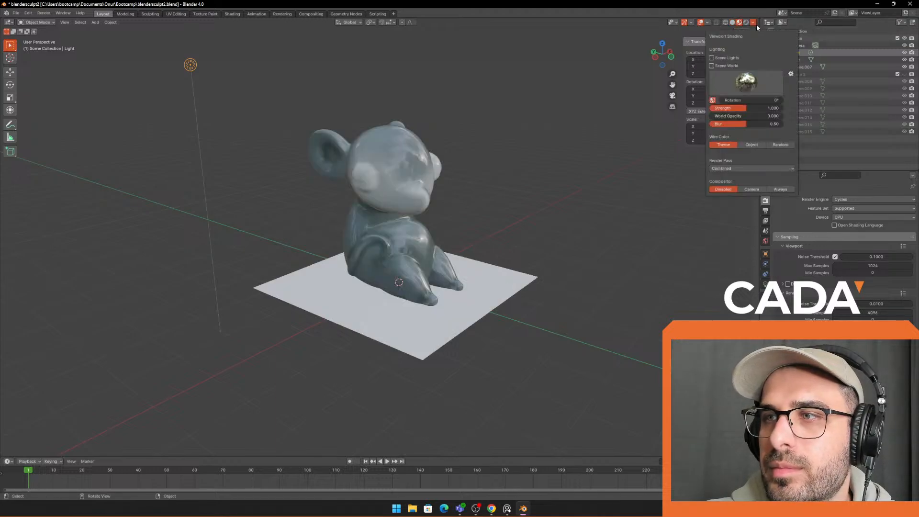
click(721, 66)
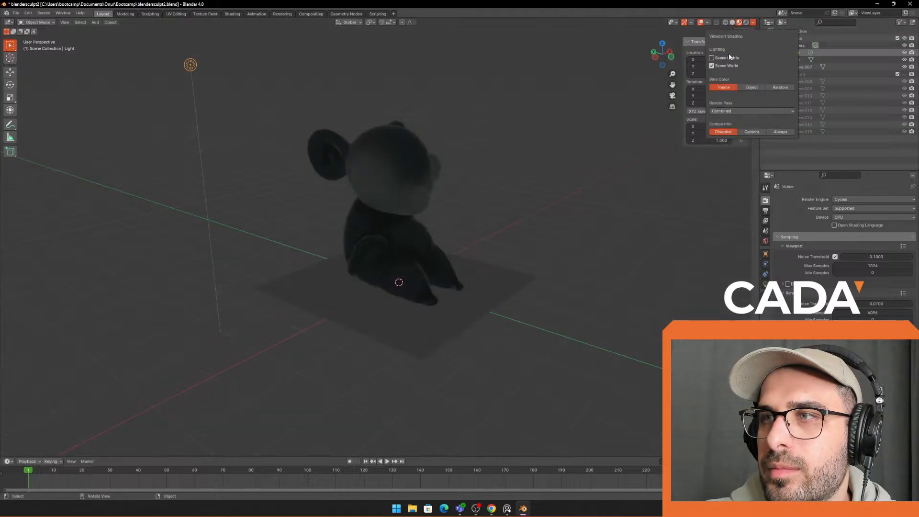
click(714, 67)
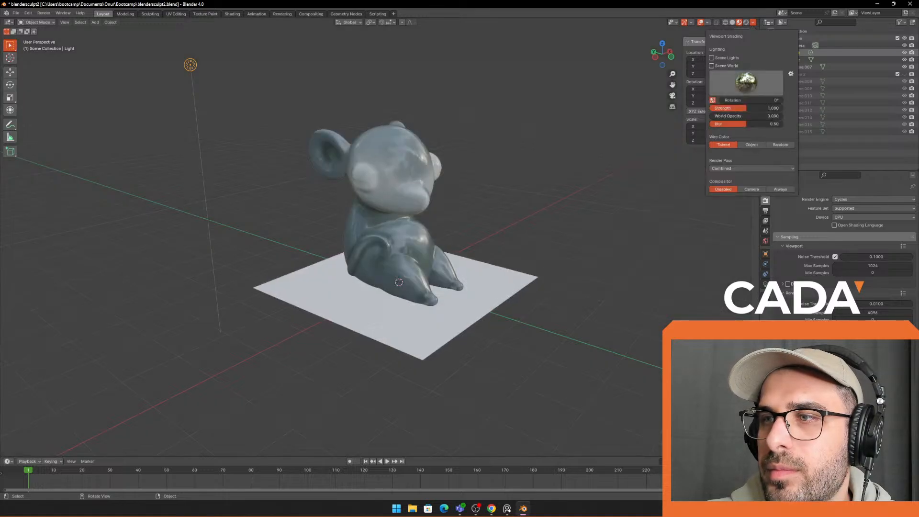
click(746, 22)
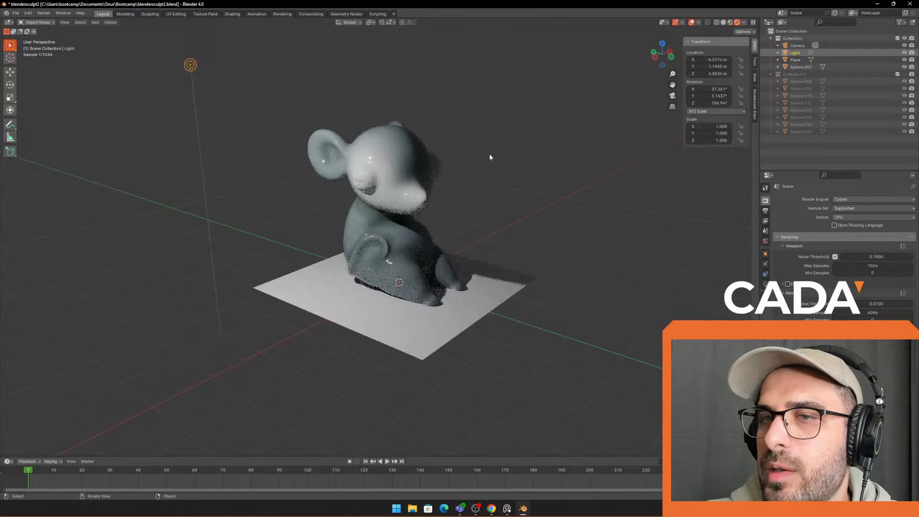
Step: Duplicate the scene light and place the copy on the opposite side of the figurine
drag(143, 125, 219, 30)
scroll(302, 158, down, 2)
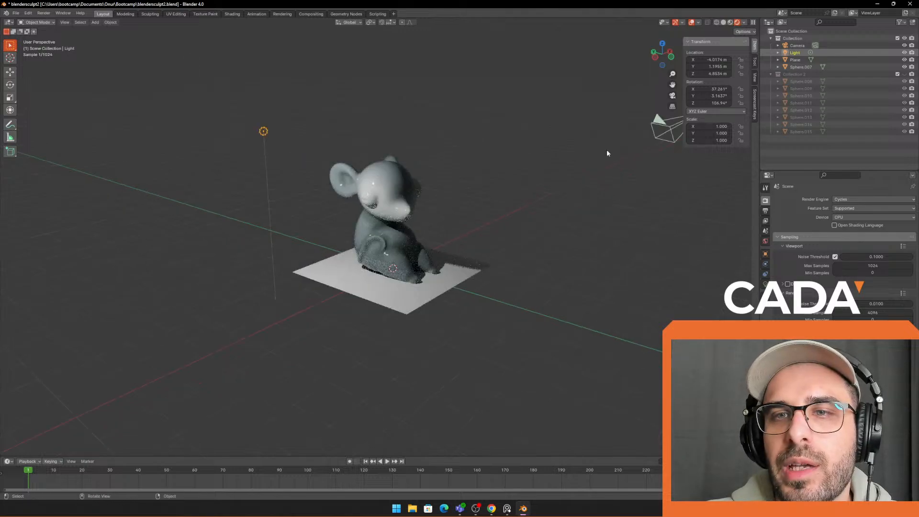
key(shift+d)
click(479, 122)
middle_drag(474, 123, 373, 177)
key(g)
click(607, 273)
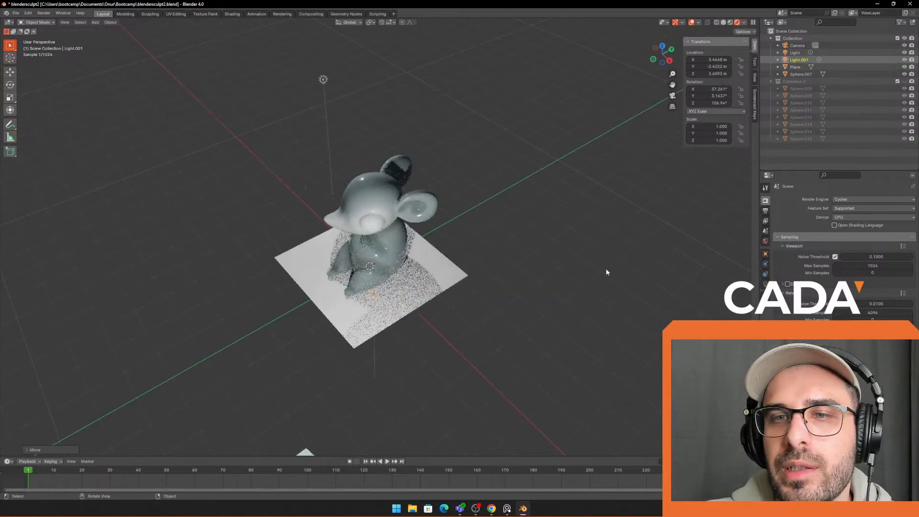
middle_drag(601, 275, 623, 240)
key(g)
click(617, 259)
key(g)
click(573, 174)
Step: Duplicate the second light and place the new copy at about X 0.56, Y -7.10, Z 7.70 m
middle_drag(451, 232, 343, 272)
key(shift+d)
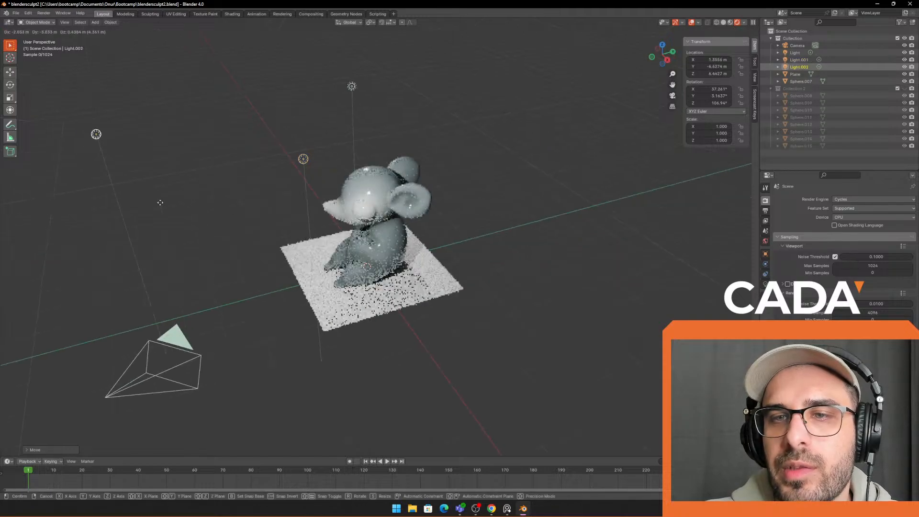
click(201, 179)
middle_drag(201, 178, 443, 170)
key(g)
click(574, 178)
mouse_move(581, 201)
middle_down()
mouse_move(525, 229)
mouse_move(484, 234)
mouse_move(402, 191)
middle_up()
click(484, 233)
Step: Examine the rendered figurine from several angles to judge the reflections and shadows from the three lights
scroll(447, 208, up, 3)
scroll(475, 188, up, 3)
mouse_move(475, 189)
middle_down()
mouse_move(480, 198)
mouse_move(553, 200)
middle_up()
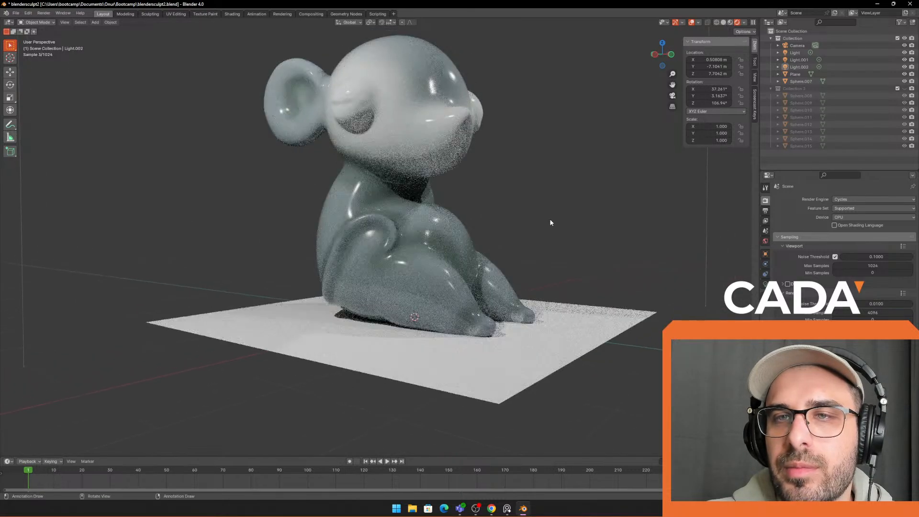
scroll(550, 229, down, 4)
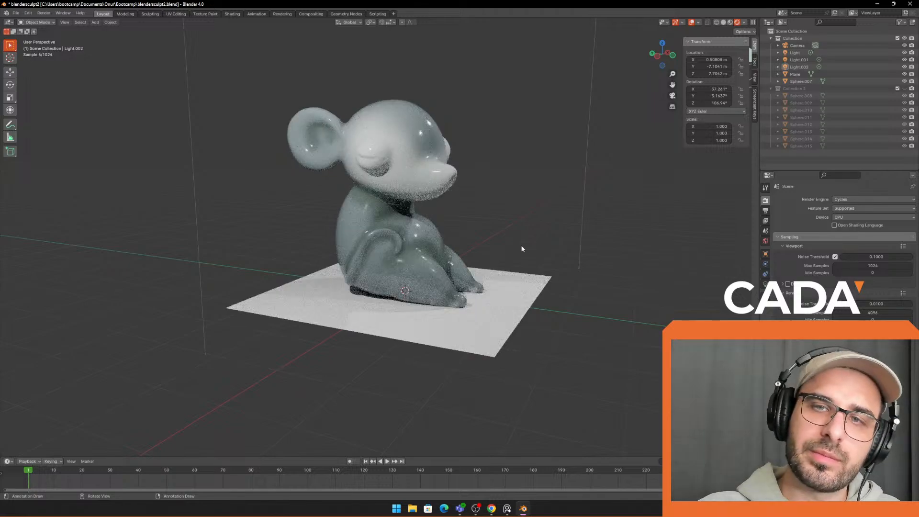
middle_drag(521, 245, 536, 248)
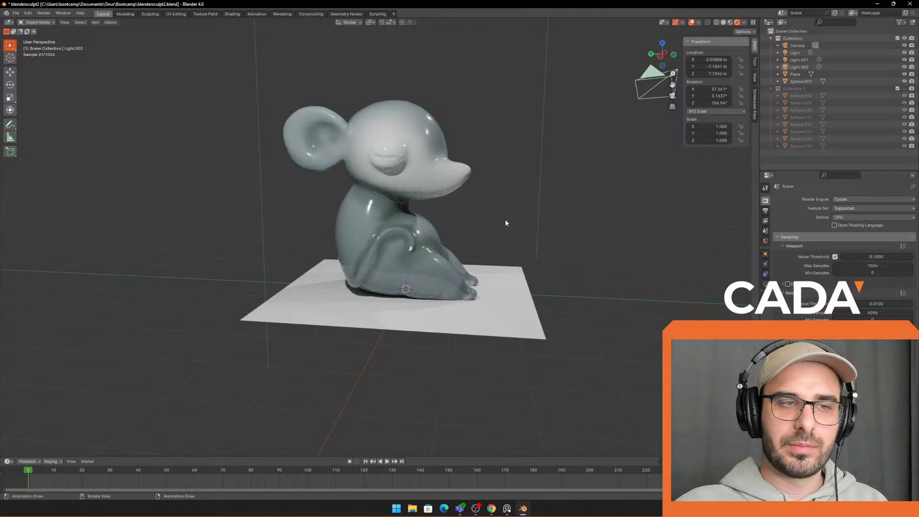
middle_drag(505, 219, 483, 263)
scroll(491, 225, up, 2)
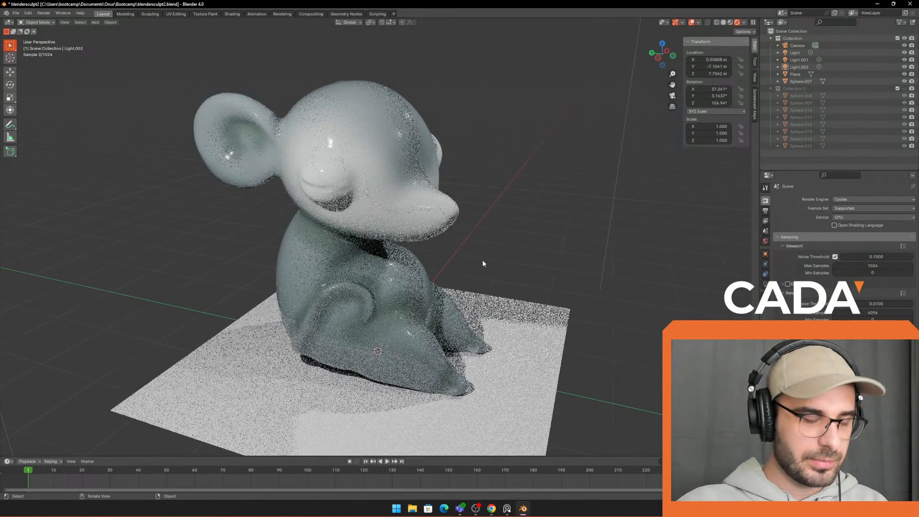
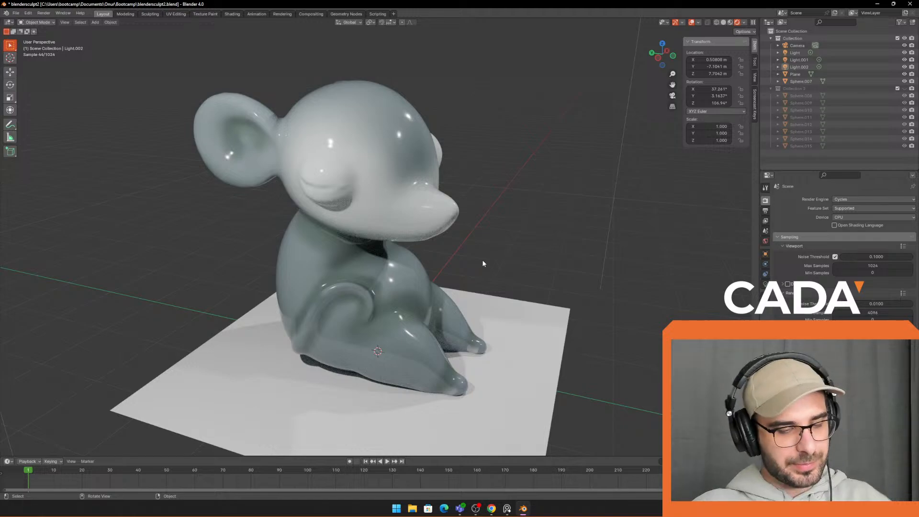
mouse_move(486, 248)
middle_down()
mouse_move(501, 224)
mouse_move(481, 229)
mouse_move(489, 241)
middle_up()
scroll(499, 223, up, 2)
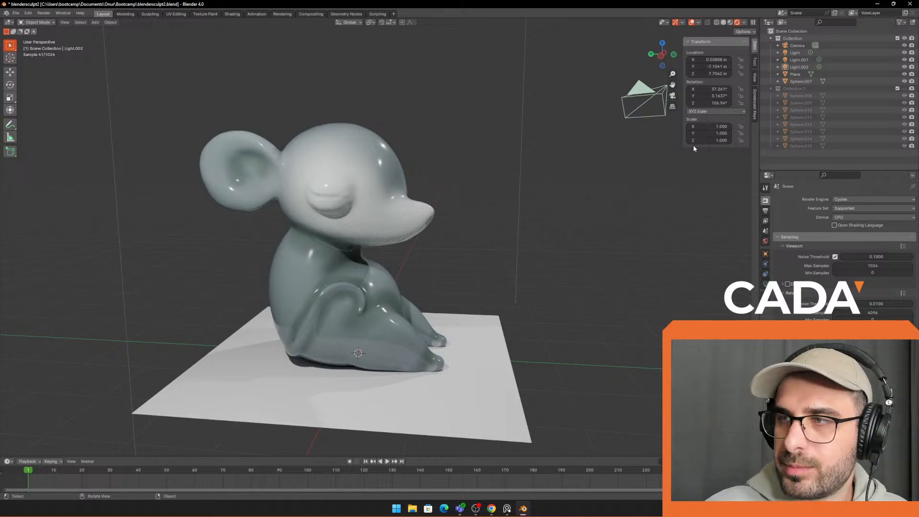
Step: Return the viewport to solid shading, then select the figurine in the Sculpting workspace
click(724, 22)
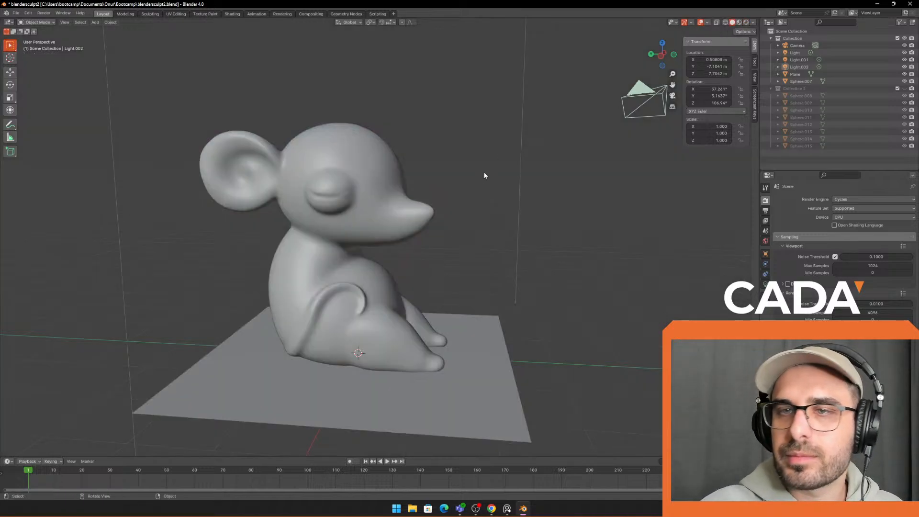
click(282, 189)
mouse_move(282, 188)
middle_down()
mouse_move(393, 200)
mouse_move(415, 229)
middle_up()
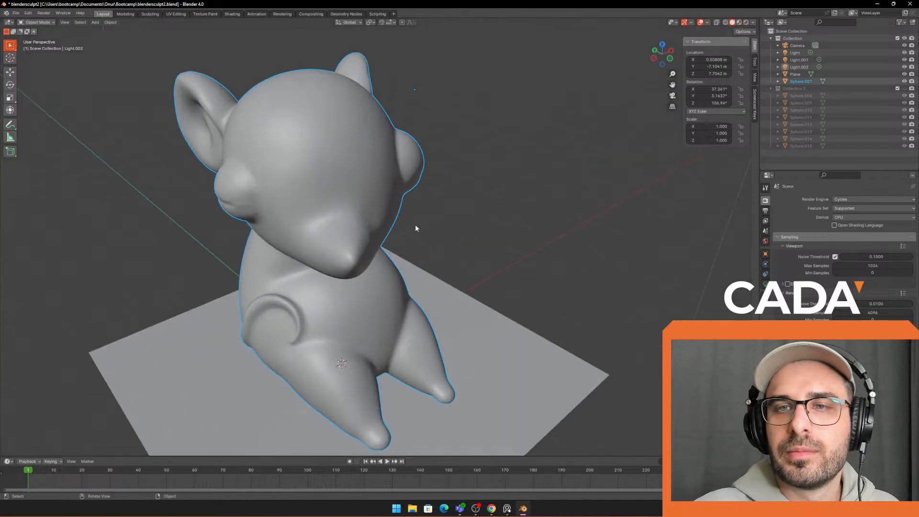
scroll(360, 233, up, 2)
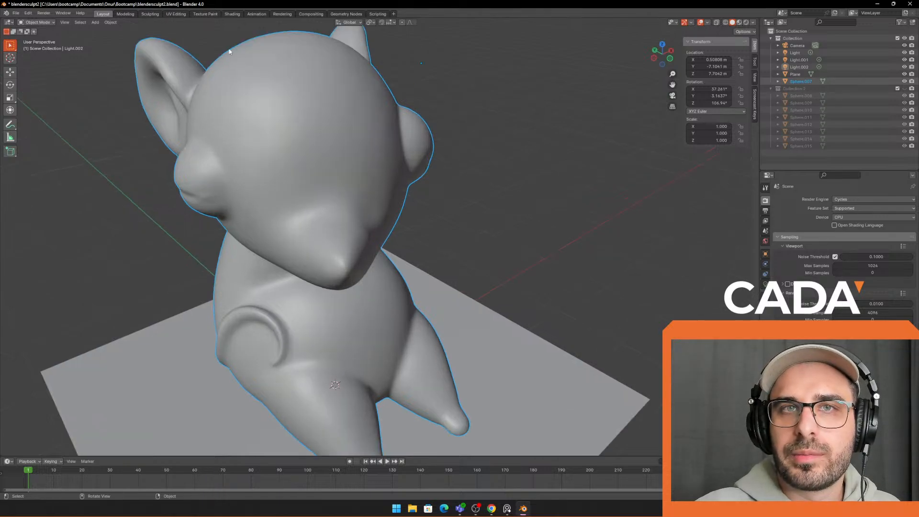
click(143, 14)
key(f)
middle_drag(508, 179, 426, 205)
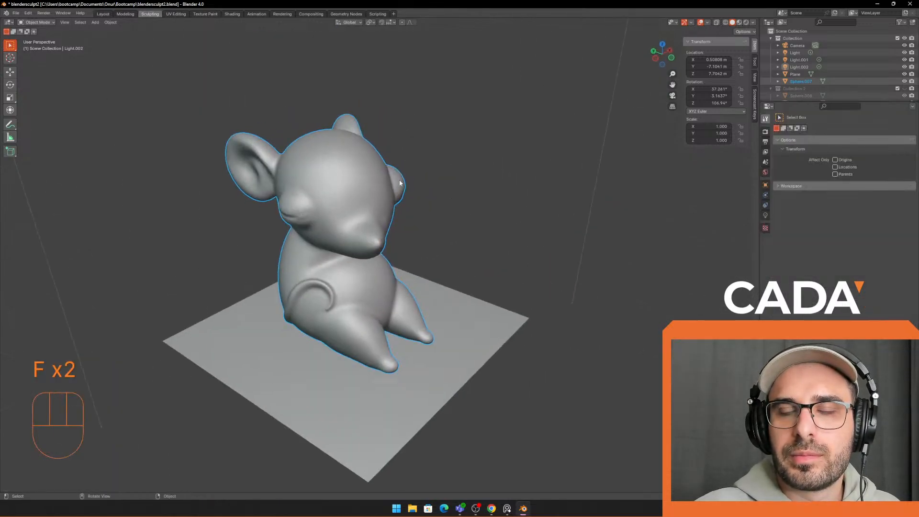
click(369, 199)
click(369, 200)
scroll(325, 197, up, 2)
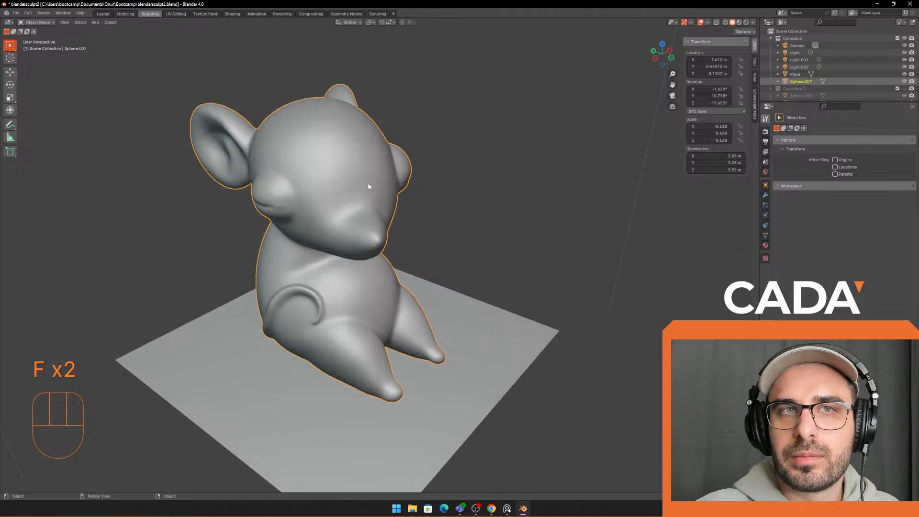
Step: Put the figurine into Sculpt Mode and adjust the Grab brush's radius
key(Tab)
key(Tab)
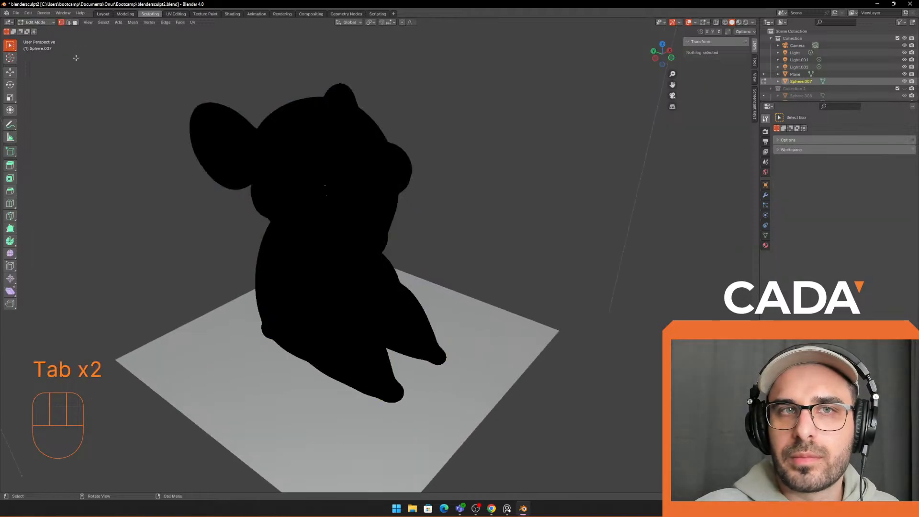
key(Tab)
click(37, 22)
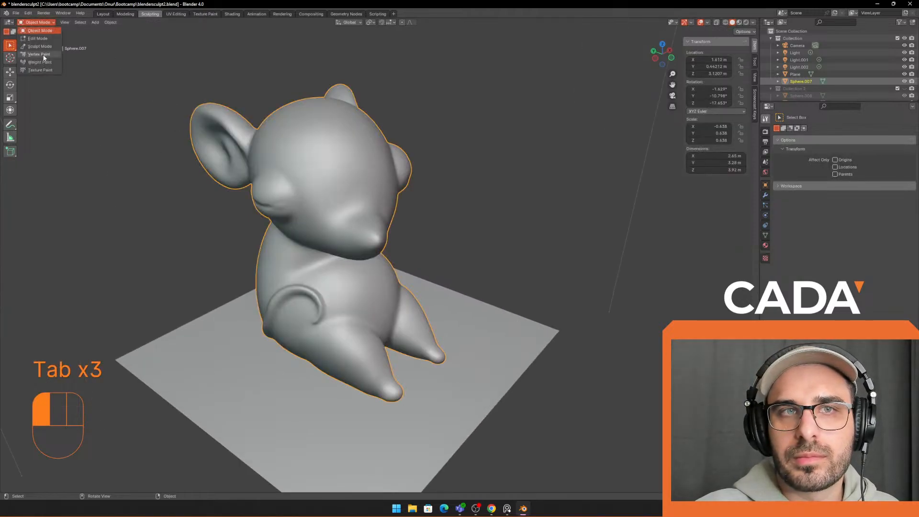
click(36, 48)
scroll(354, 211, up, 2)
key(f)
click(367, 213)
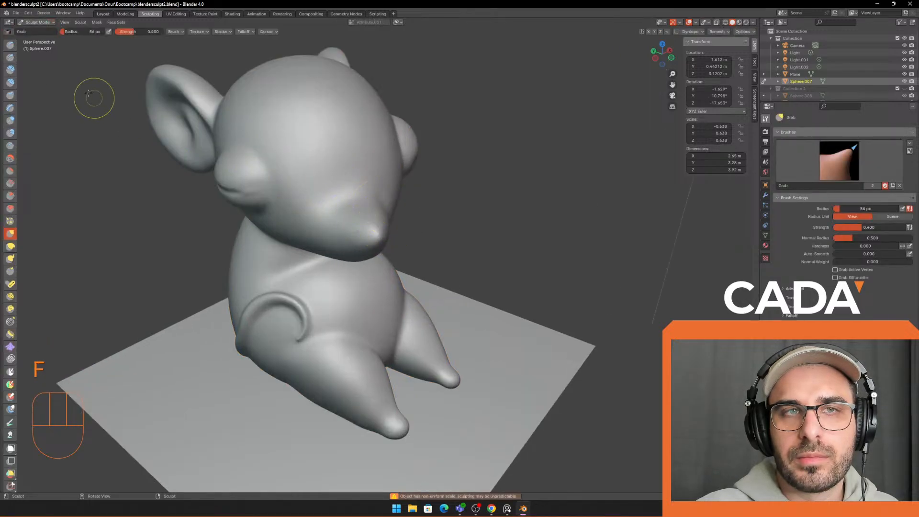
Step: Try the Draw brush with a 34 px radius on the side of the snout tip and undo the strokes
click(10, 45)
scroll(306, 156, up, 1)
key(f)
click(301, 156)
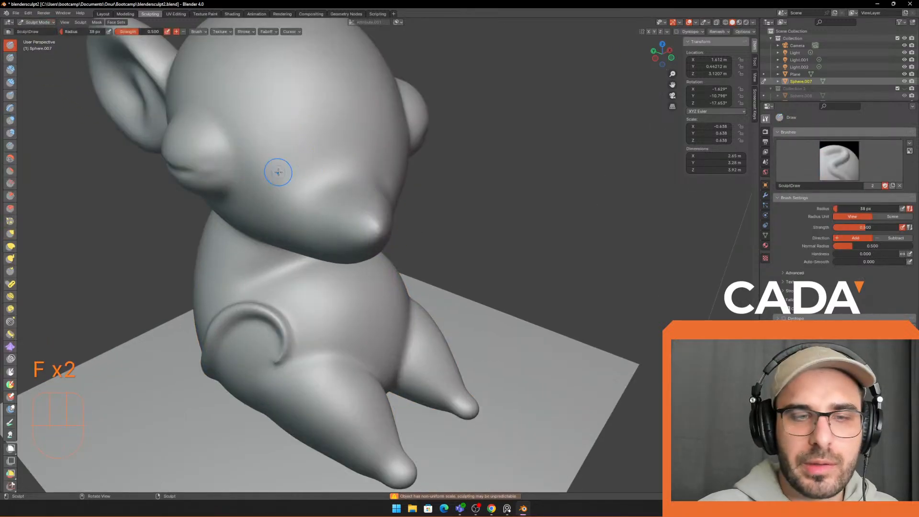
key(ctrl+z)
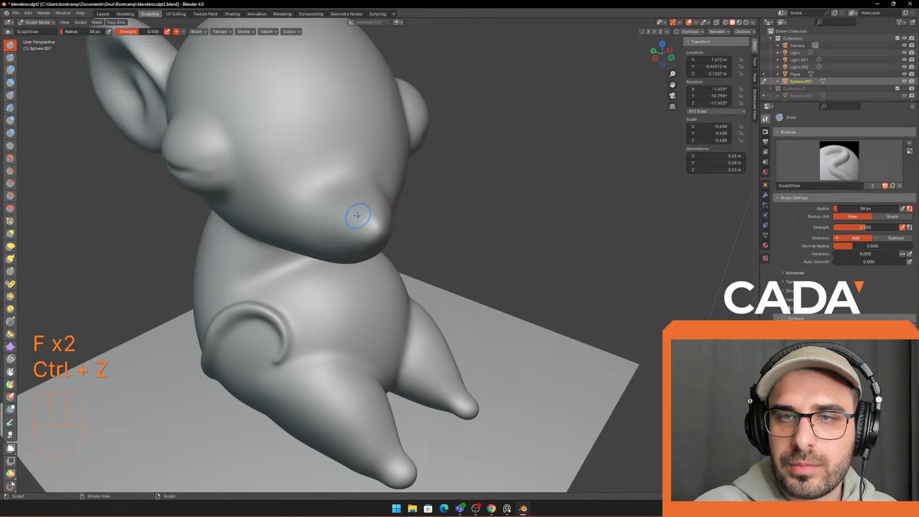
key(f)
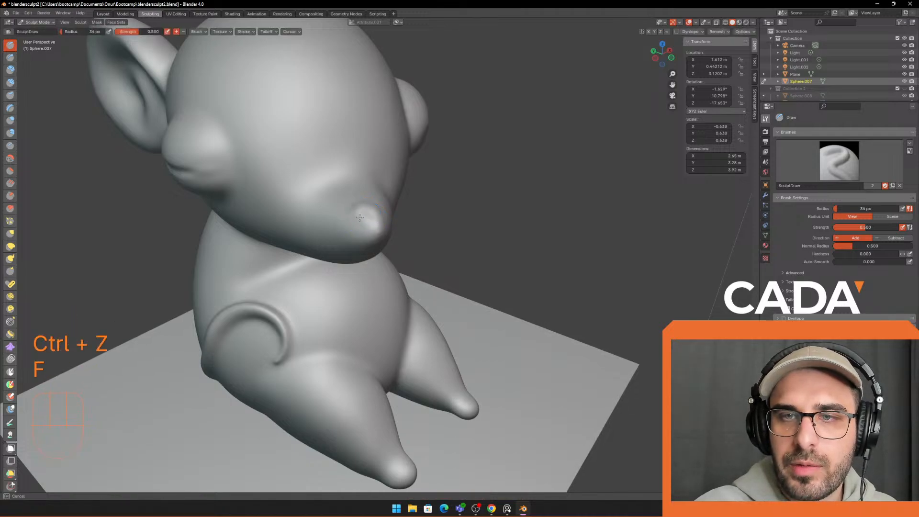
mouse_move(351, 213)
mouse_down()
mouse_move(367, 215)
mouse_move(353, 220)
mouse_up()
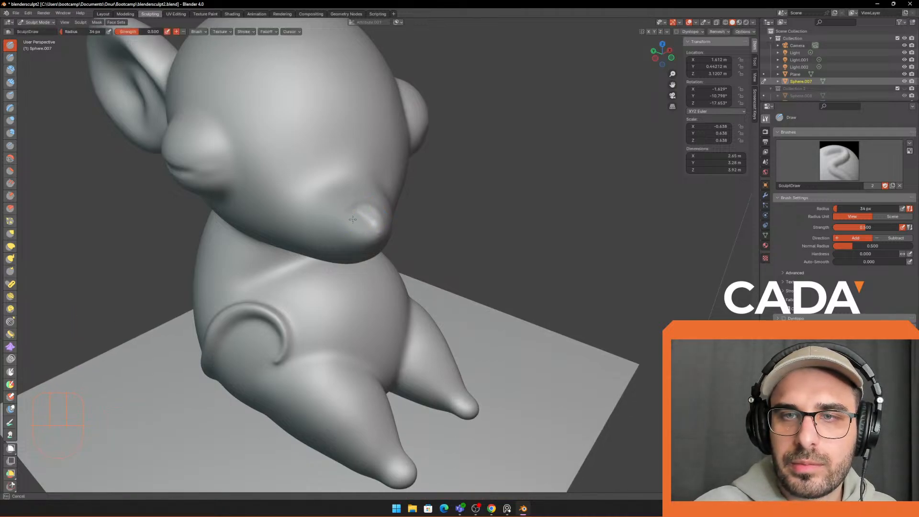
key(ctrl+z)
key(ctrl+z)
key(ctrl+z)
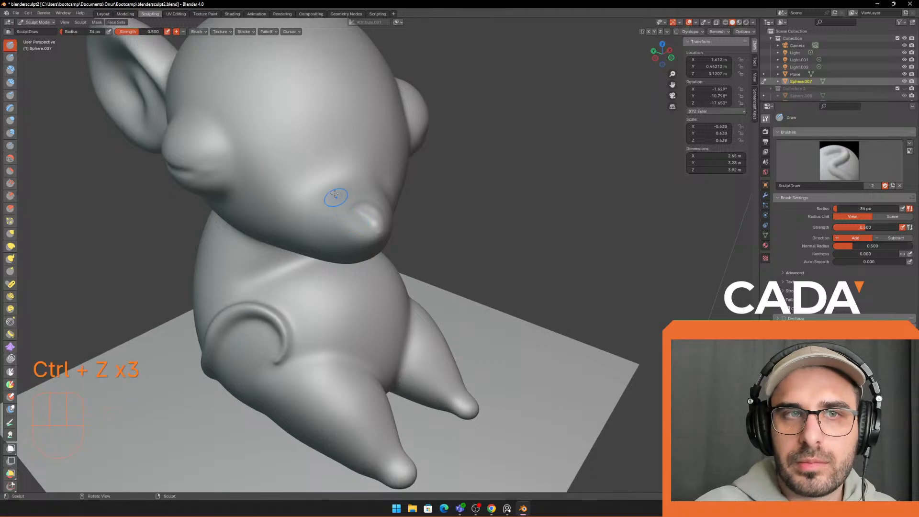
Step: Try the Draw Sharp brush with a 39 px radius on the snout tip and undo the stroke
click(10, 57)
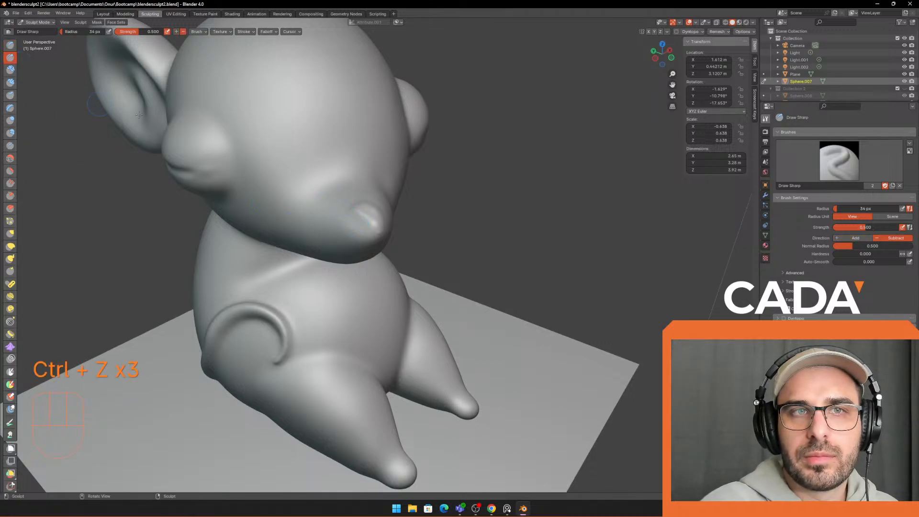
key(f)
click(353, 214)
key(ctrl+z)
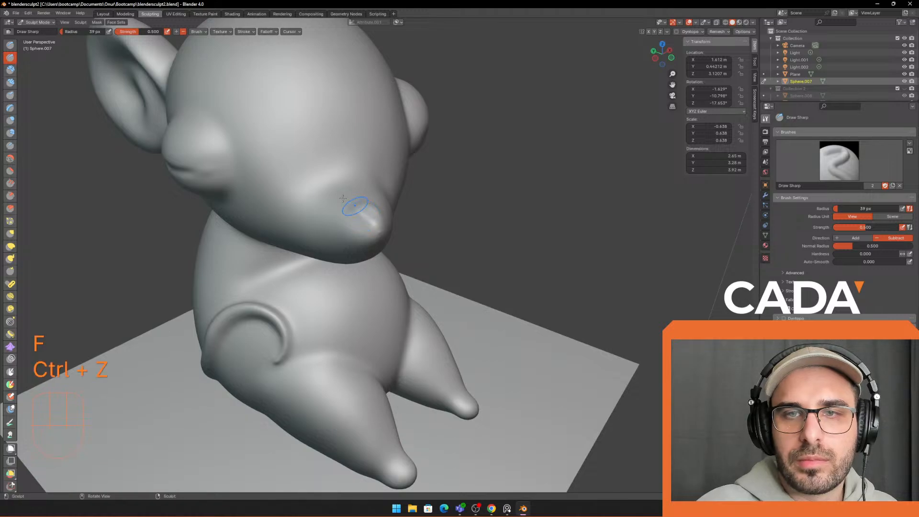
Step: Stroke the Clay Strips brush with a 39 px radius and 0.600 strength across the snout tip
click(10, 69)
click(10, 82)
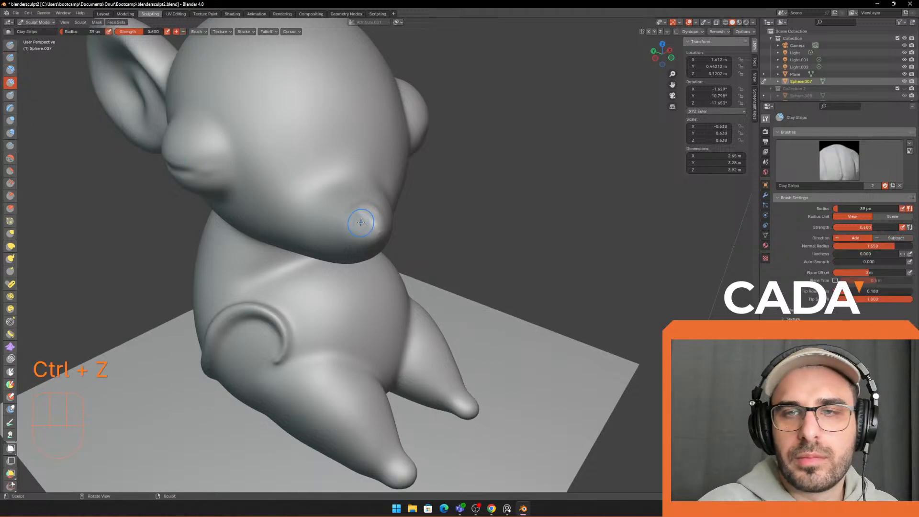
key(ctrl+z)
mouse_move(357, 211)
mouse_down()
mouse_move(357, 222)
mouse_move(381, 215)
mouse_up()
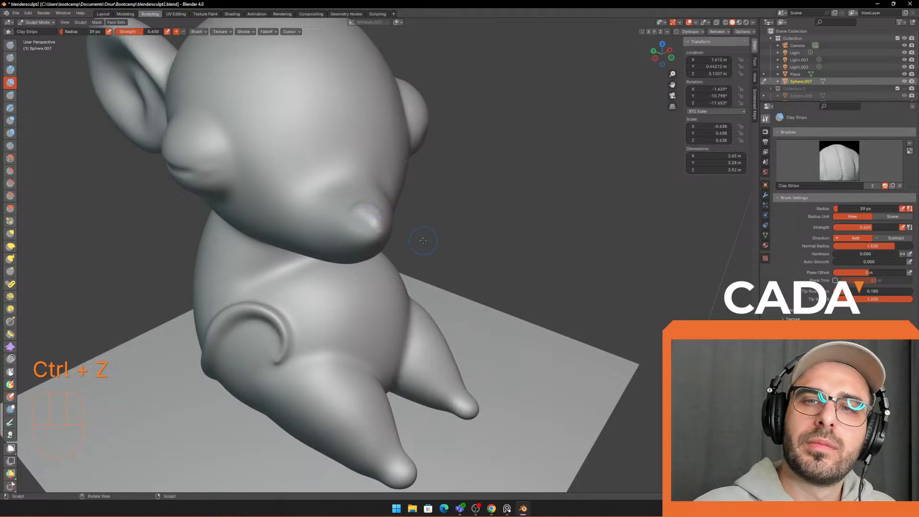
Step: Examine the snout's profile from the side and at an angle
scroll(424, 240, down, 4)
middle_drag(423, 240, 527, 190)
scroll(540, 179, up, 1)
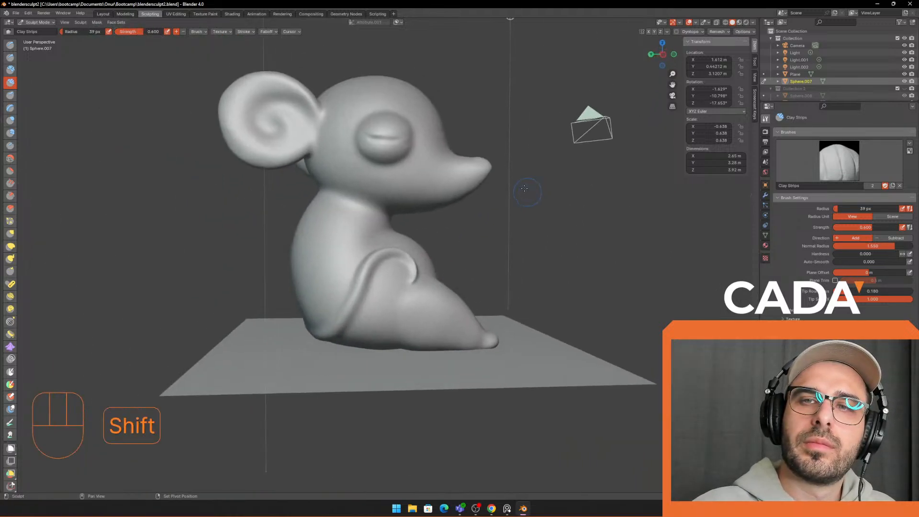
scroll(525, 189, up, 3)
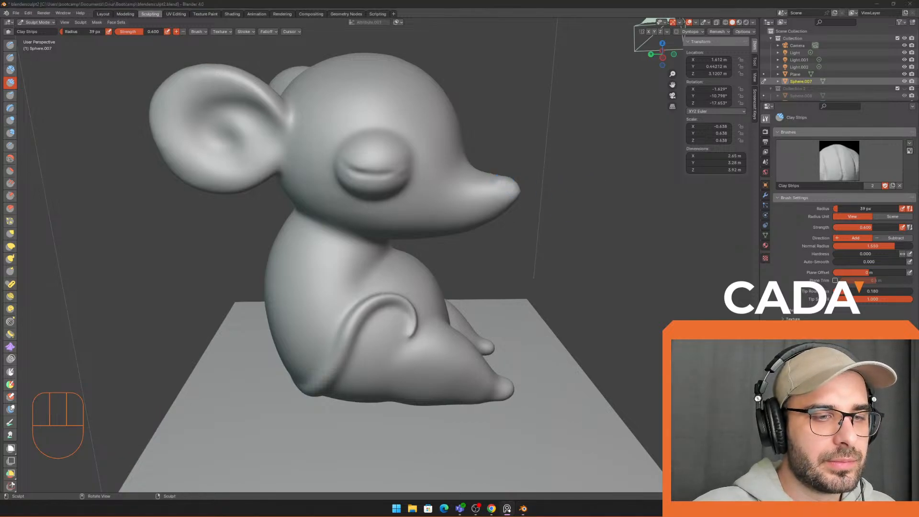
shift+middle_drag(630, 201, 534, 207)
scroll(534, 208, up, 1)
middle_drag(364, 153, 320, 169)
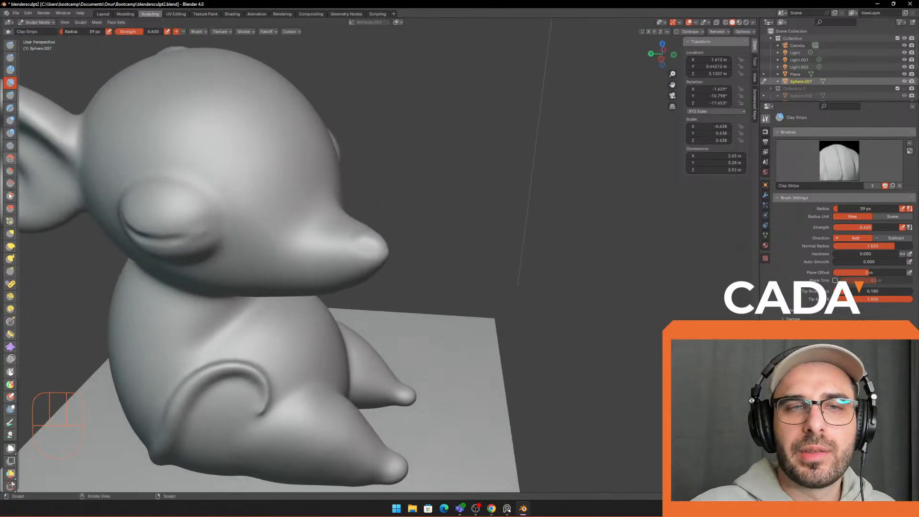
Step: Reshape the tip and bridge of the snout using the Grab brush with a 126 px radius
key(f)
key(f)
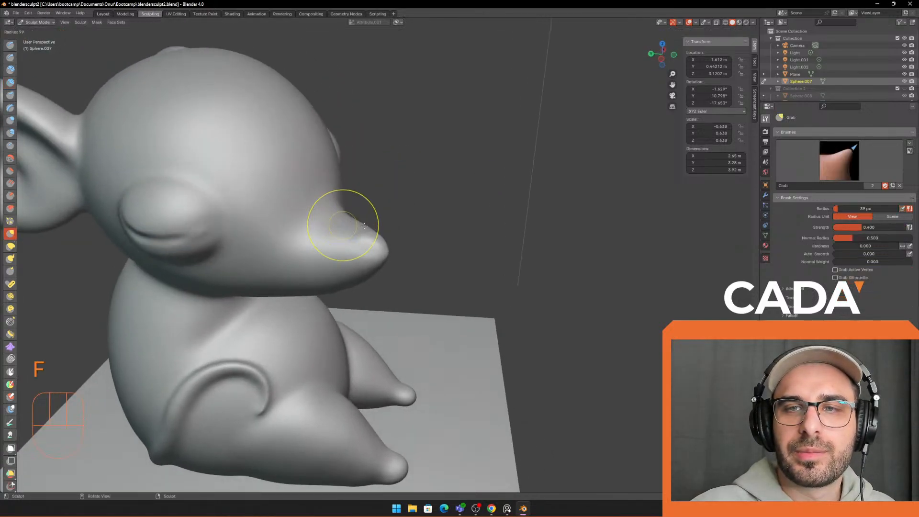
middle_drag(375, 230, 402, 169)
key(f)
click(375, 174)
key(f)
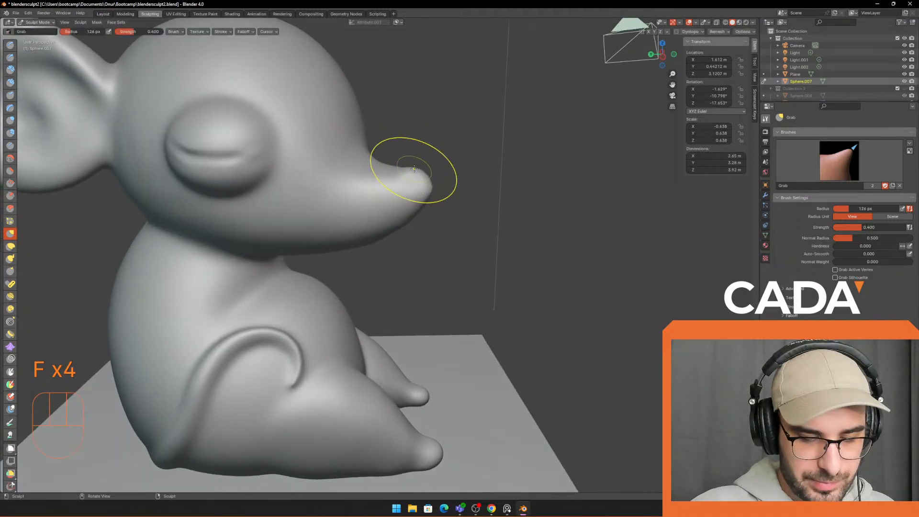
click(364, 169)
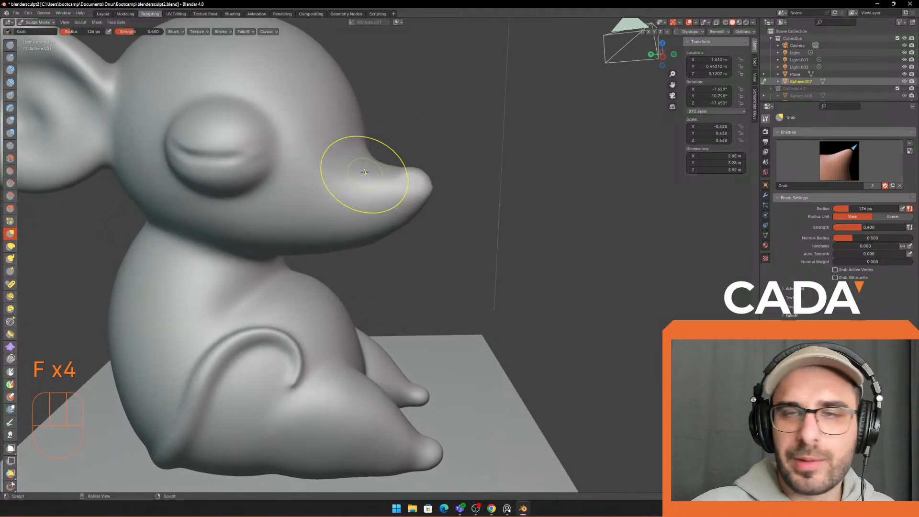
key(f)
click(419, 177)
Step: Check the figurine's side profile and change the viewport to rendered shading
scroll(450, 193, down, 3)
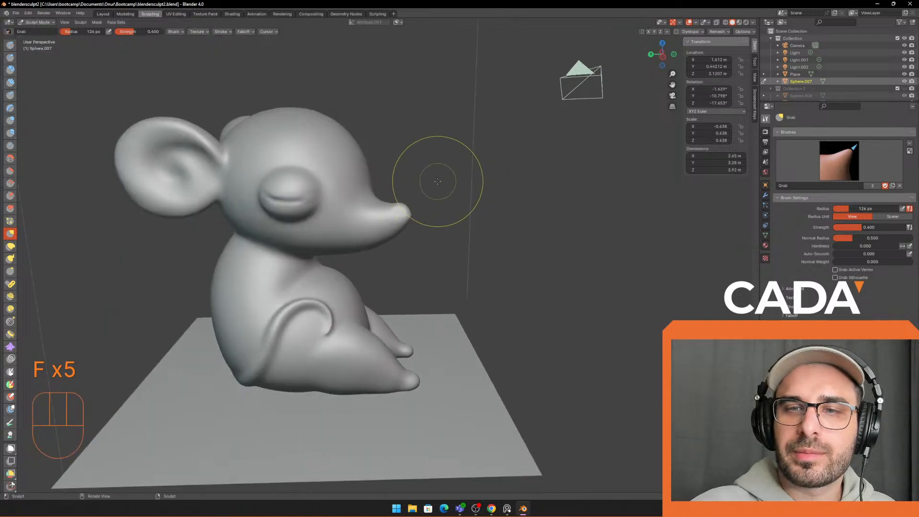
middle_drag(437, 177, 447, 156)
scroll(468, 113, up, 3)
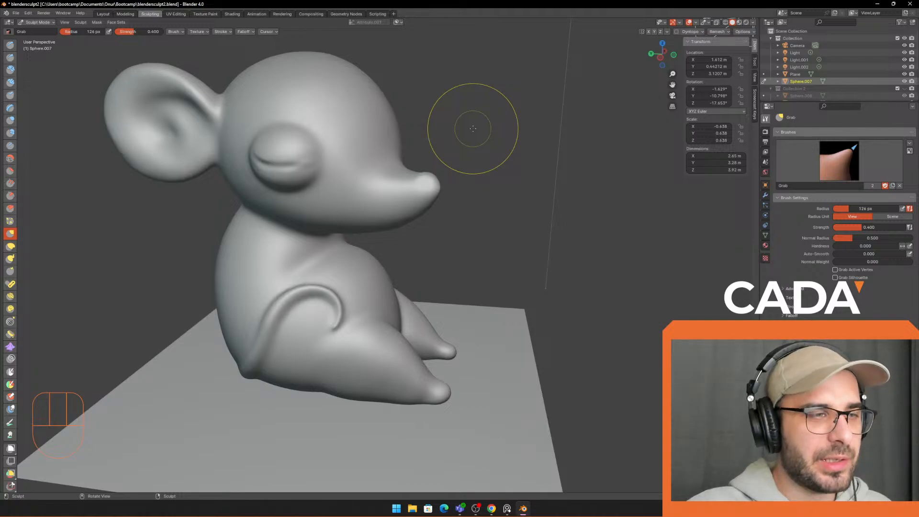
shift+middle_drag(476, 140, 506, 113)
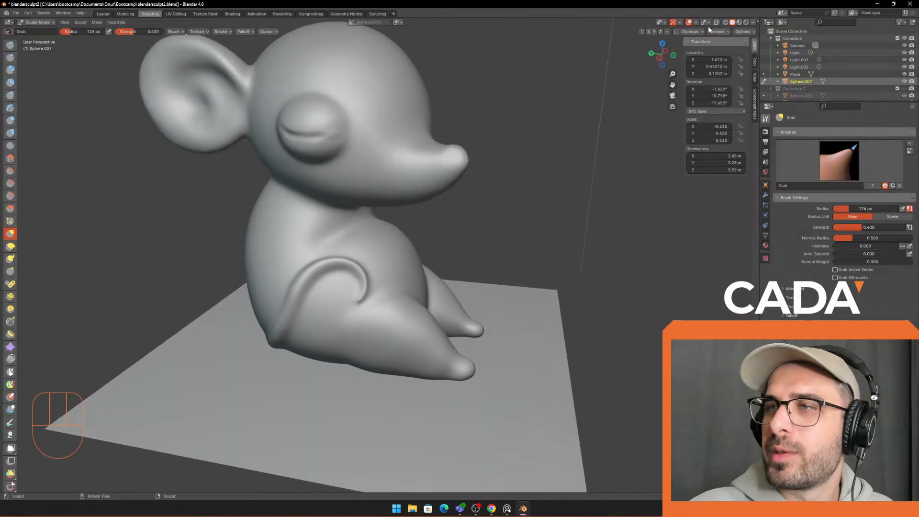
click(746, 22)
Step: Examine the rendered figurine from several angles to judge the snout, the reflections and the shadows
scroll(522, 187, down, 1)
mouse_move(521, 187)
middle_down()
mouse_move(498, 160)
mouse_move(500, 173)
middle_up()
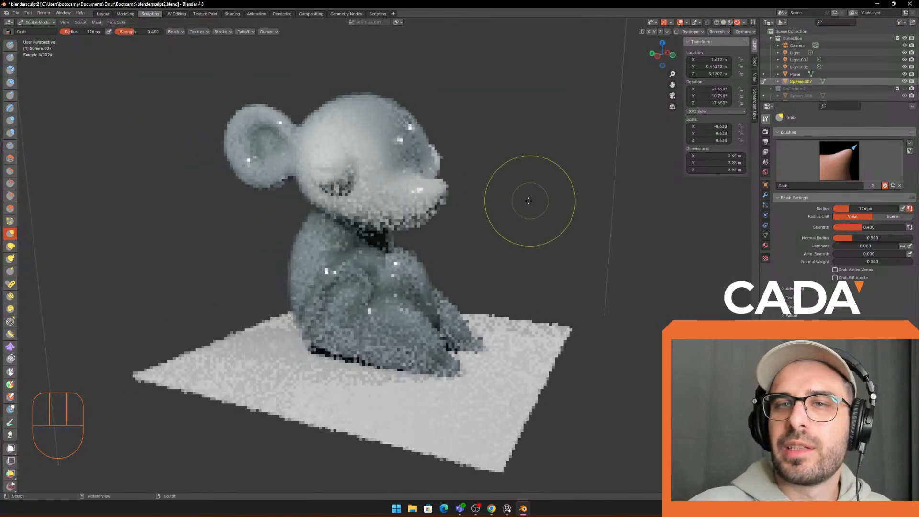
scroll(528, 209, down, 1)
mouse_move(527, 211)
middle_down()
mouse_move(513, 195)
mouse_move(542, 209)
middle_up()
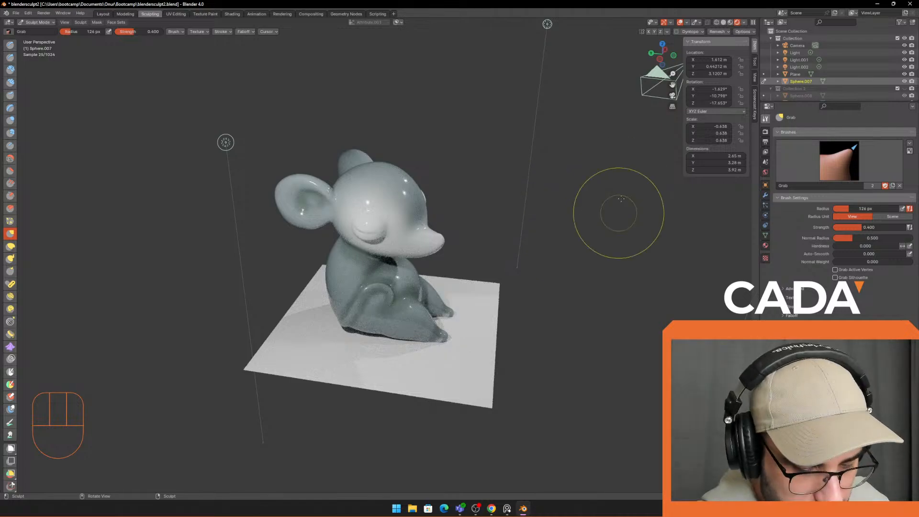
scroll(538, 194, up, 2)
key(q)
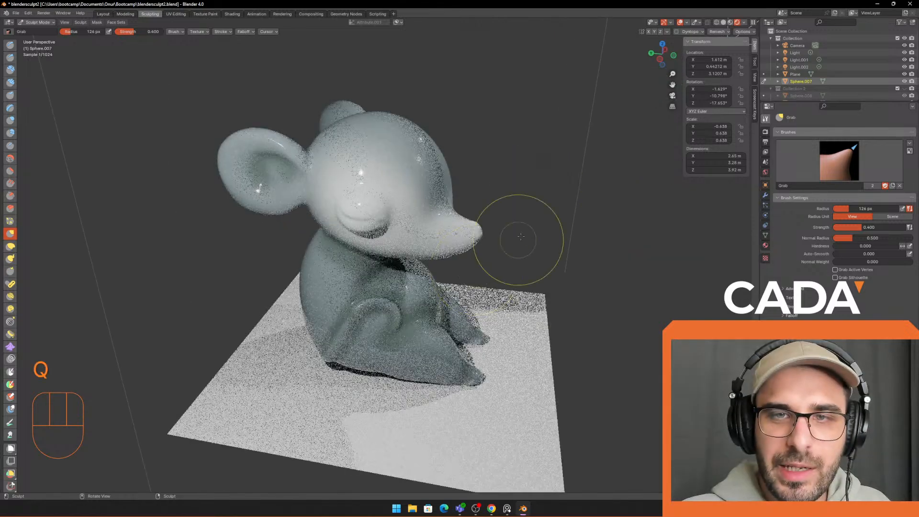
shift+middle_drag(519, 215, 508, 222)
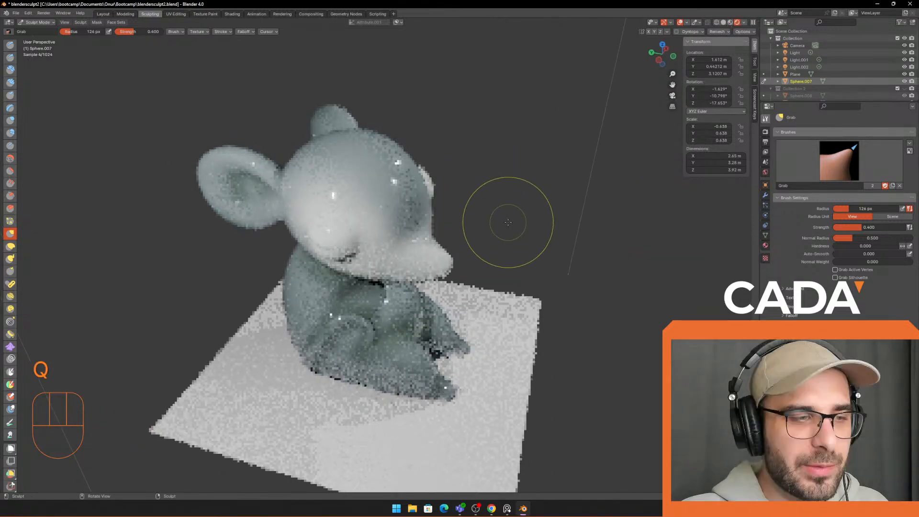
shift+middle_drag(417, 273, 374, 261)
middle_drag(476, 175, 501, 174)
scroll(477, 168, down, 1)
middle_drag(499, 174, 495, 168)
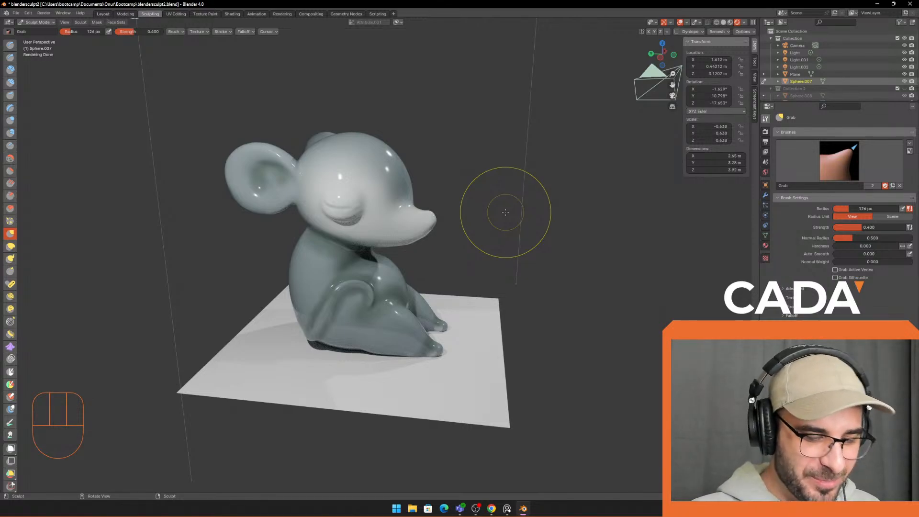
middle_drag(489, 267, 507, 258)
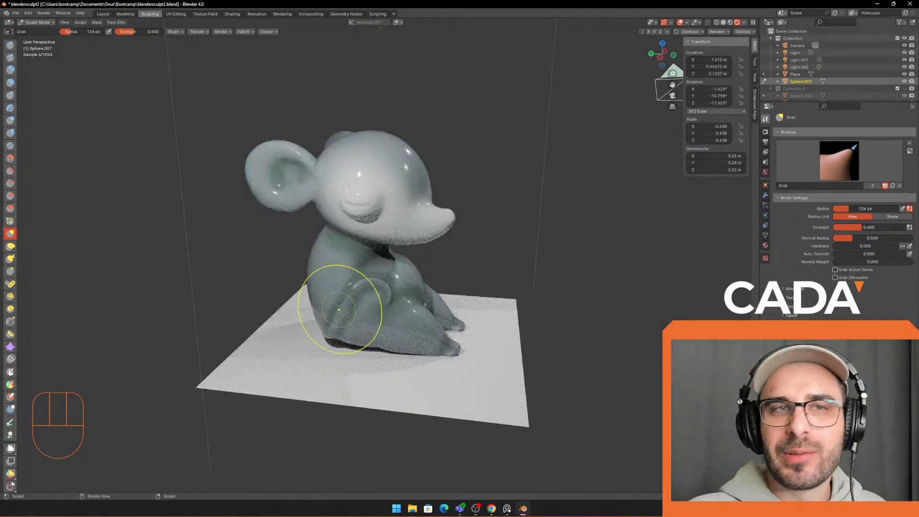
Step: Try Grab strokes around the figurine's hip below the arm and undo them
drag(343, 308, 354, 317)
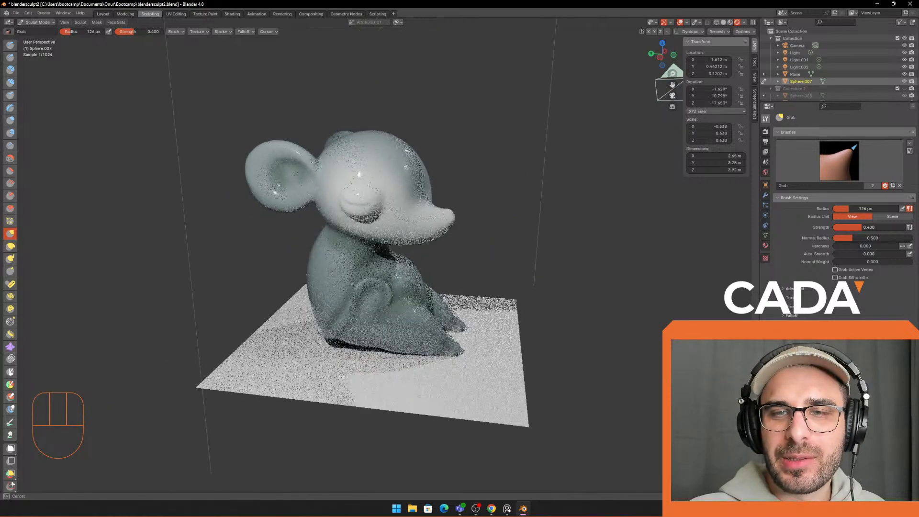
key(ctrl+z)
middle_drag(347, 318, 354, 310)
drag(347, 306, 356, 319)
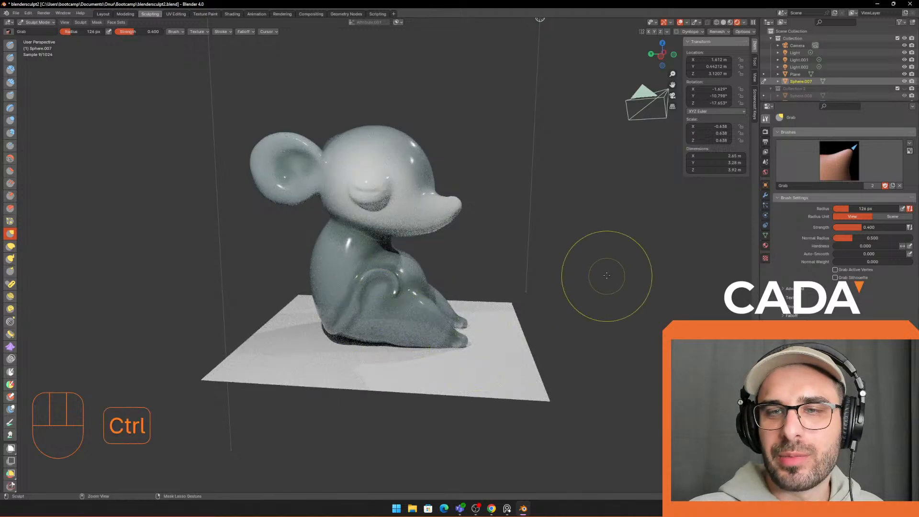
key(ctrl+z)
Step: Show the material settings of the figurine
middle_drag(607, 276, 636, 185)
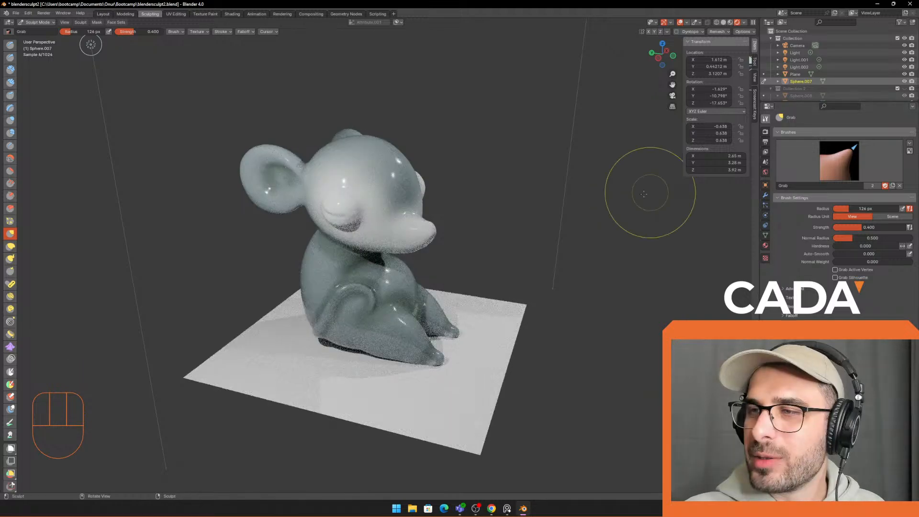
scroll(570, 238, up, 2)
click(765, 245)
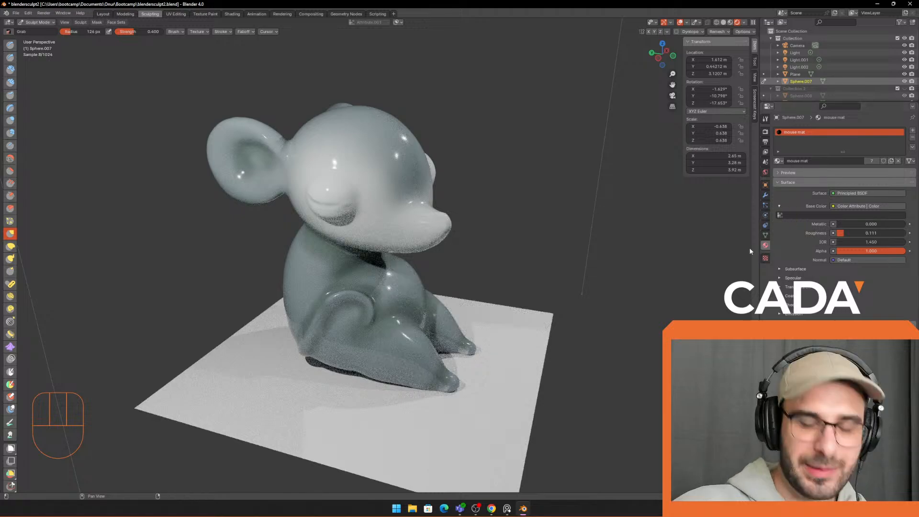
Step: Hide the viewport overlays so only the rendered figurine and its base plane are shown
middle_drag(658, 216, 561, 230)
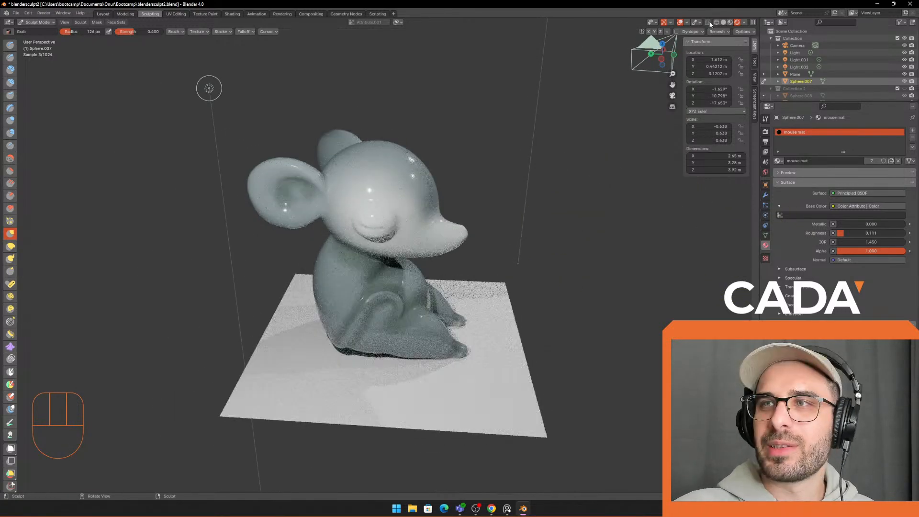
click(679, 23)
key(less)
mouse_move(512, 158)
middle_down()
mouse_move(568, 150)
mouse_move(523, 157)
mouse_move(555, 158)
middle_up()
key(less)
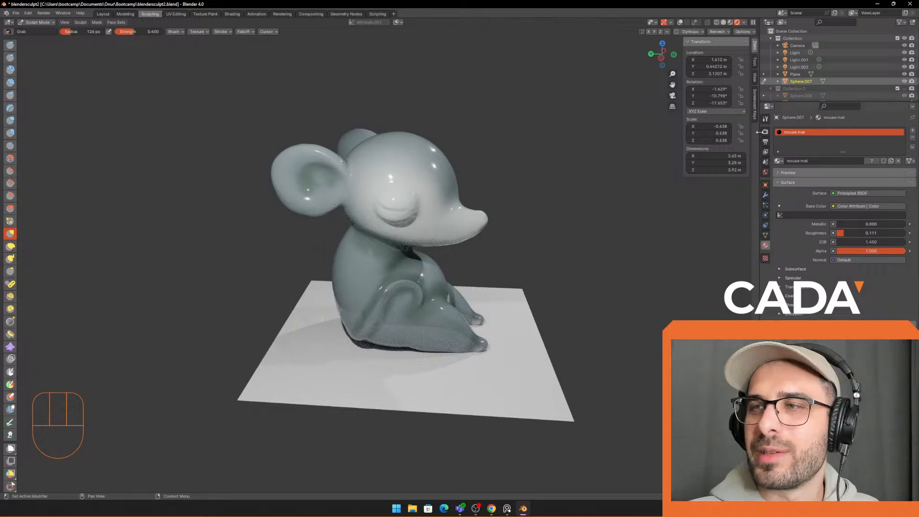
Step: Display the scene's Cycles render settings and examine the rendered figurine without overlays from several angles
click(767, 132)
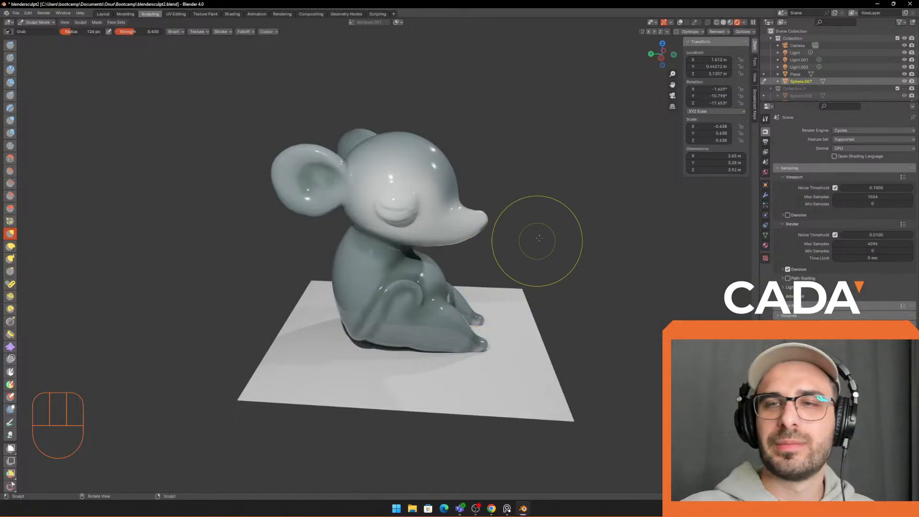
middle_drag(534, 243, 533, 230)
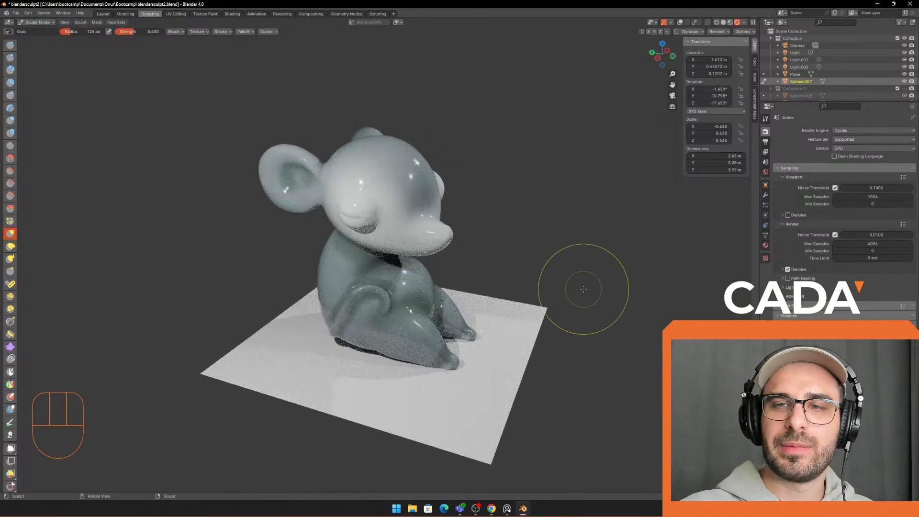
mouse_move(581, 267)
middle_down()
mouse_move(580, 249)
mouse_move(553, 241)
mouse_move(569, 252)
mouse_move(550, 236)
middle_up()
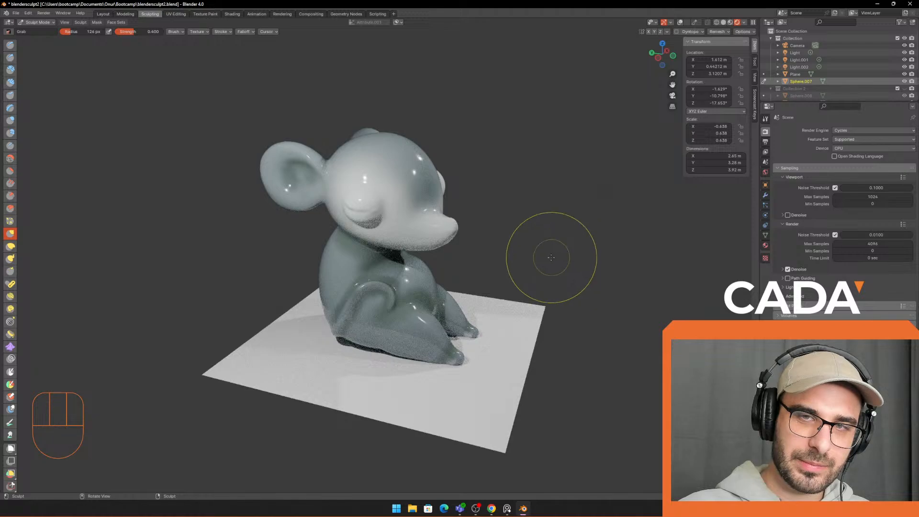
mouse_move(540, 257)
middle_down()
mouse_move(565, 259)
mouse_move(559, 254)
middle_up()
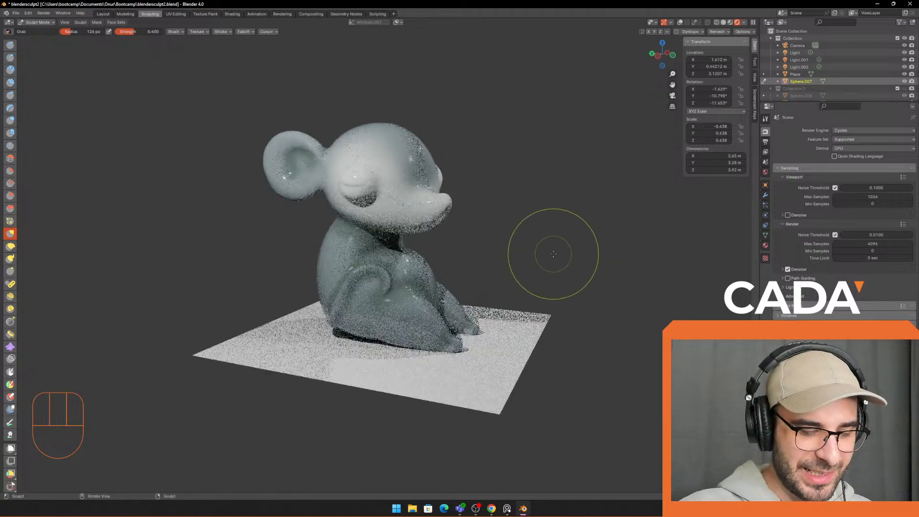
scroll(560, 252, up, 2)
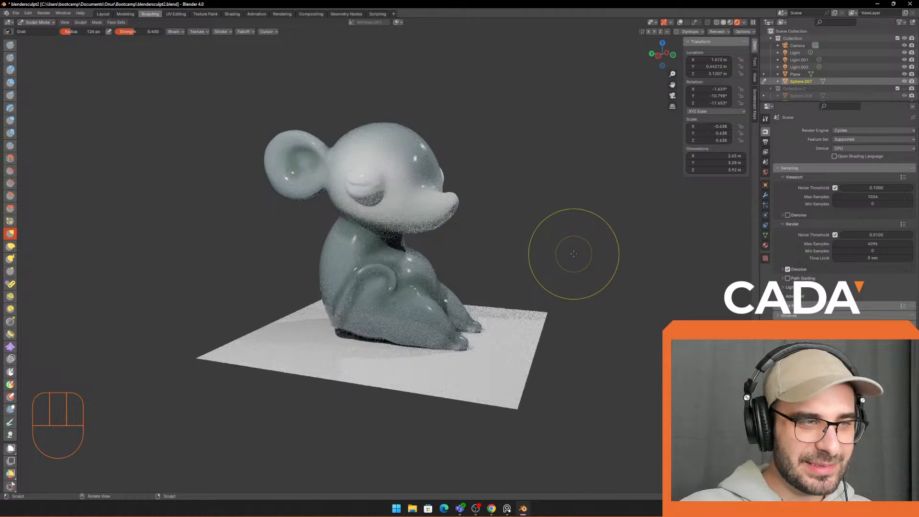
mouse_move(542, 254)
middle_down()
mouse_move(549, 277)
mouse_move(555, 271)
mouse_move(530, 267)
mouse_move(546, 276)
middle_up()
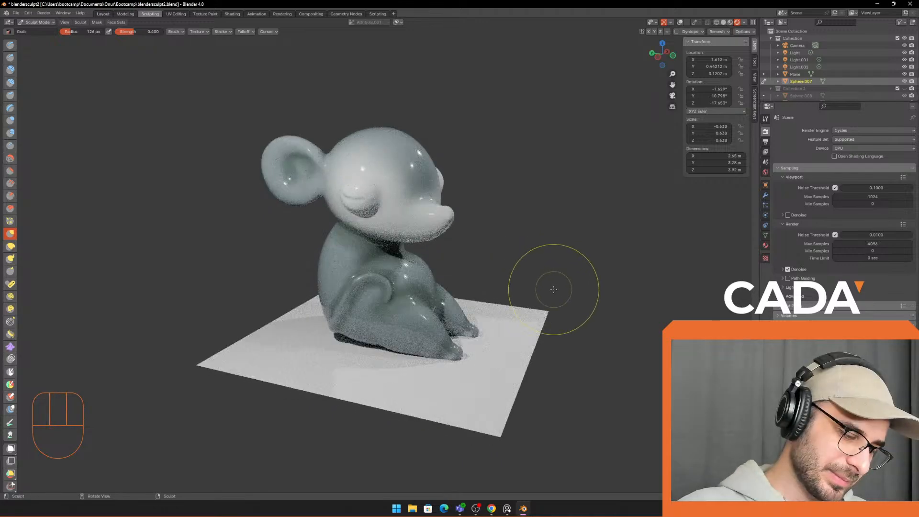
middle_click(493, 268)
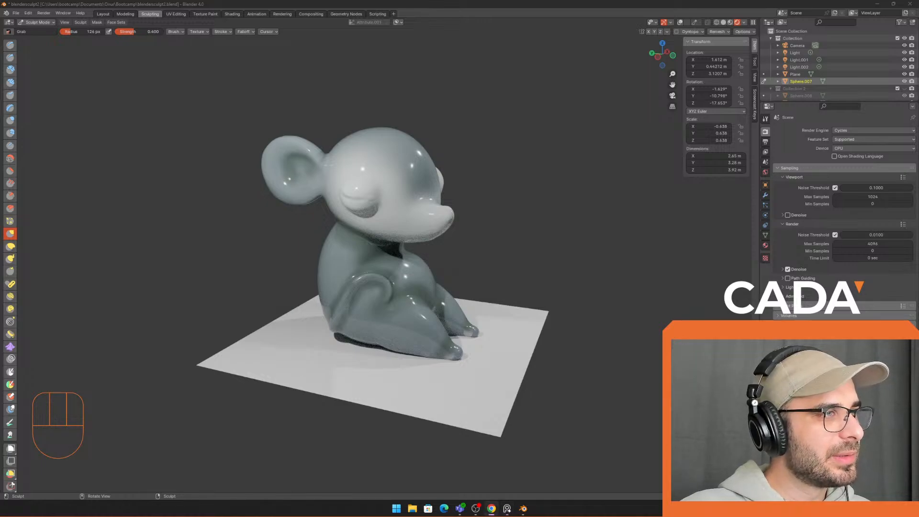
Step: Switch to Discord in the browser and look through the images posted in the 3d-bootcamp channel
drag(240, 43, 283, 1)
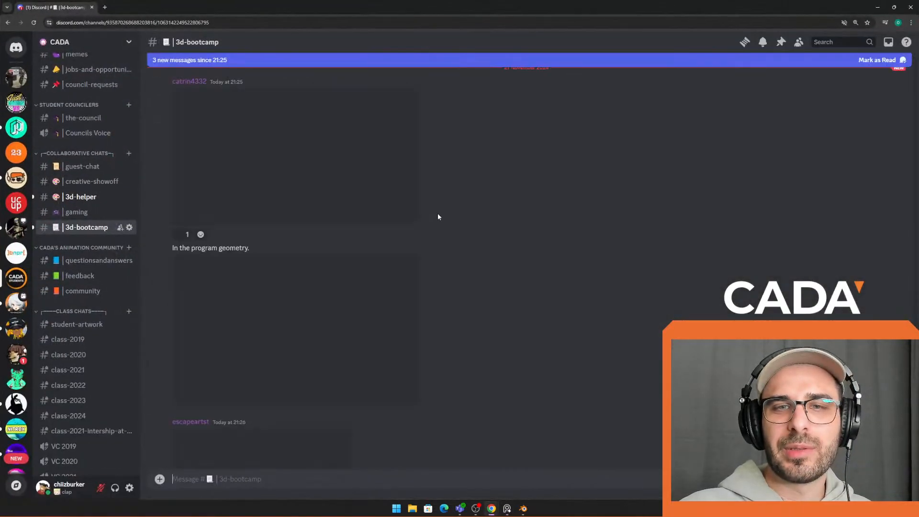
scroll(495, 228, up, 5)
scroll(575, 197, down, 5)
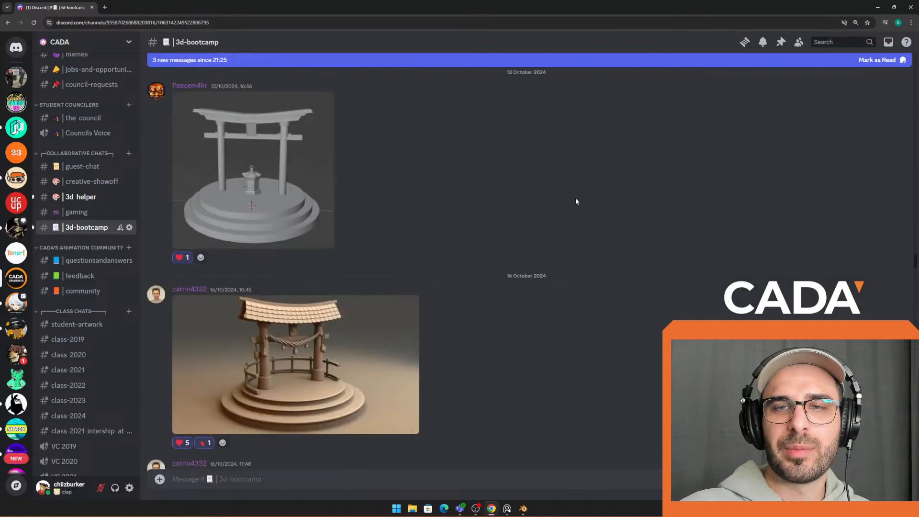
scroll(677, 236, down, 15)
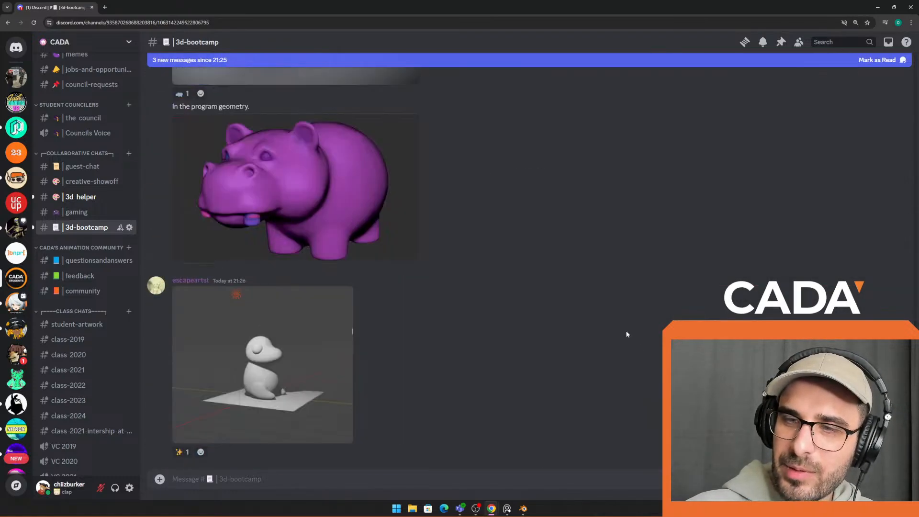
Step: Look through the earlier posts in the 3d-bootcamp channel once more
scroll(651, 283, up, 10)
scroll(632, 291, down, 1)
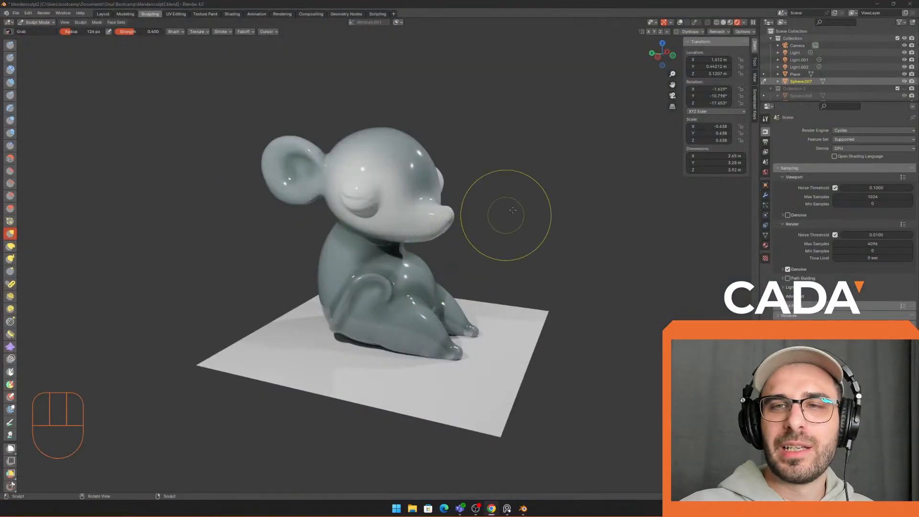
Step: Switch to Blender and set the viewport's focal length to 80 mm
middle_drag(552, 186, 552, 192)
click(755, 76)
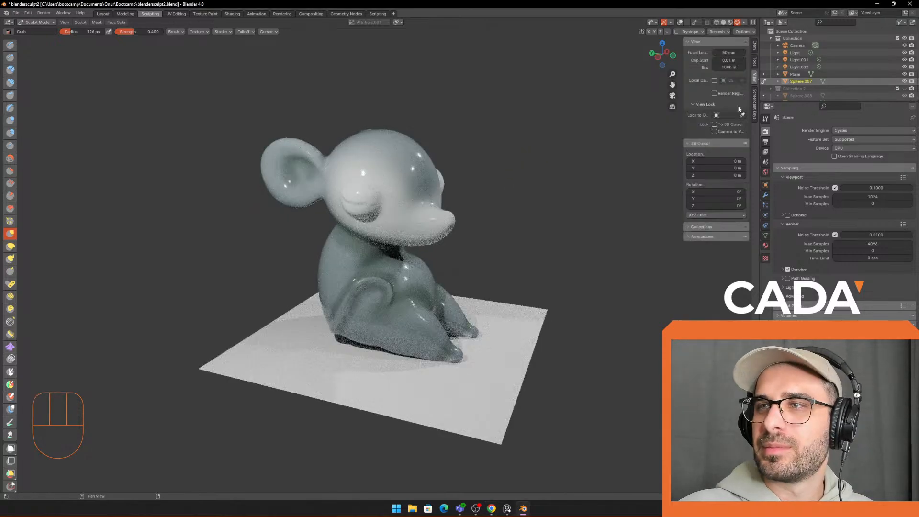
click(730, 52)
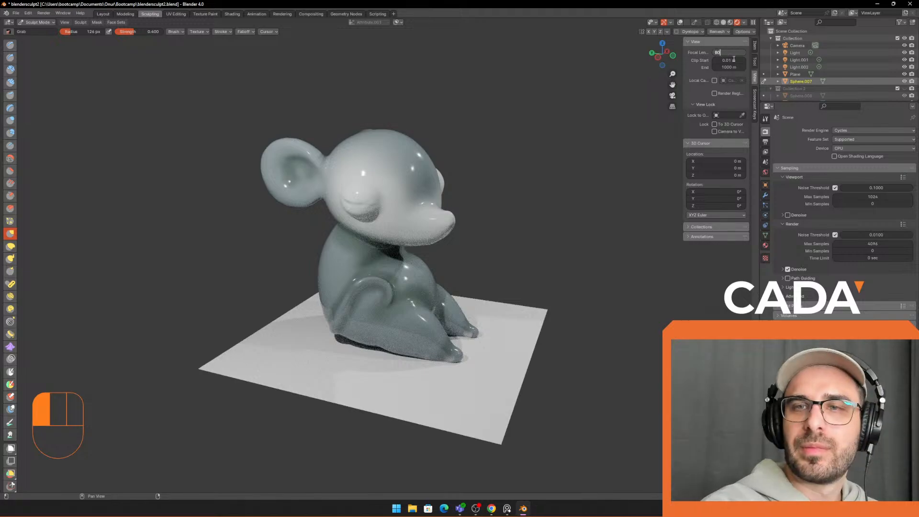
text(80)
click(734, 59)
scroll(551, 160, down, 3)
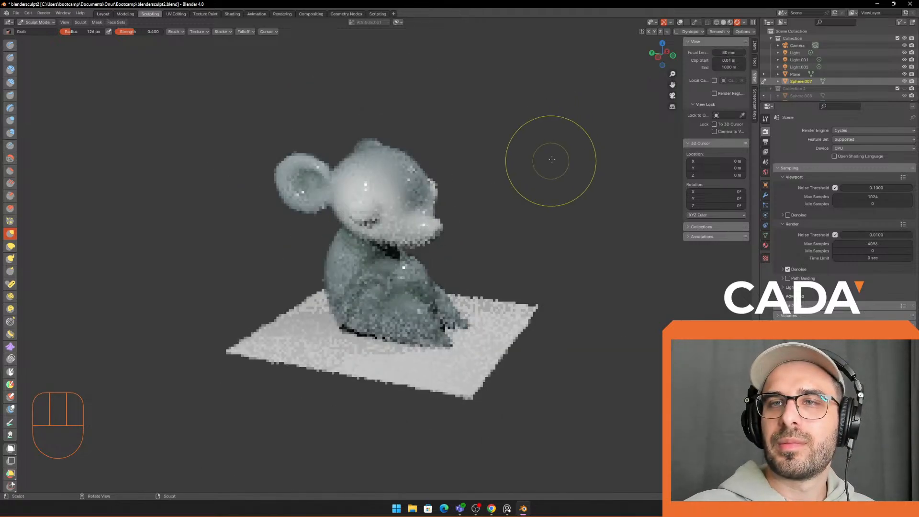
Step: Frame the rendered figurine at a three-quarter angle and capture a screenshot region of 1183x960 around it and its base plane
middle_drag(552, 160, 531, 176)
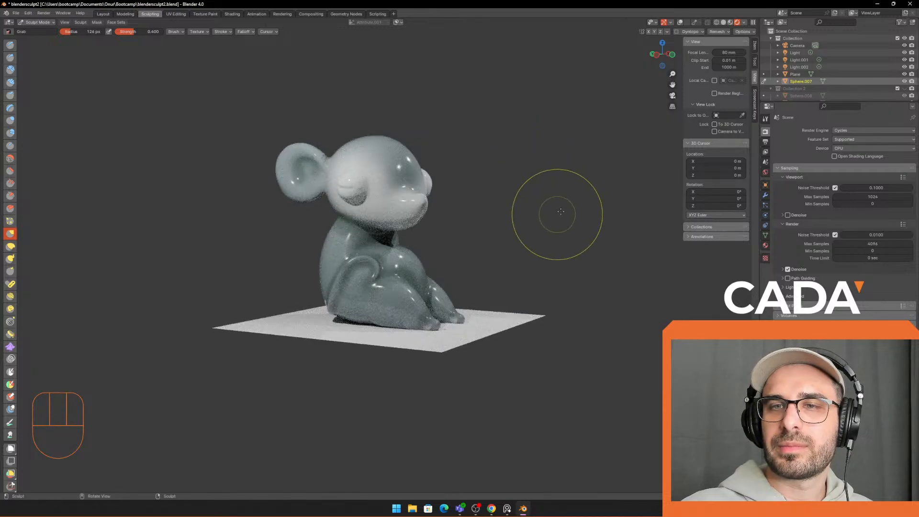
middle_drag(554, 207, 554, 211)
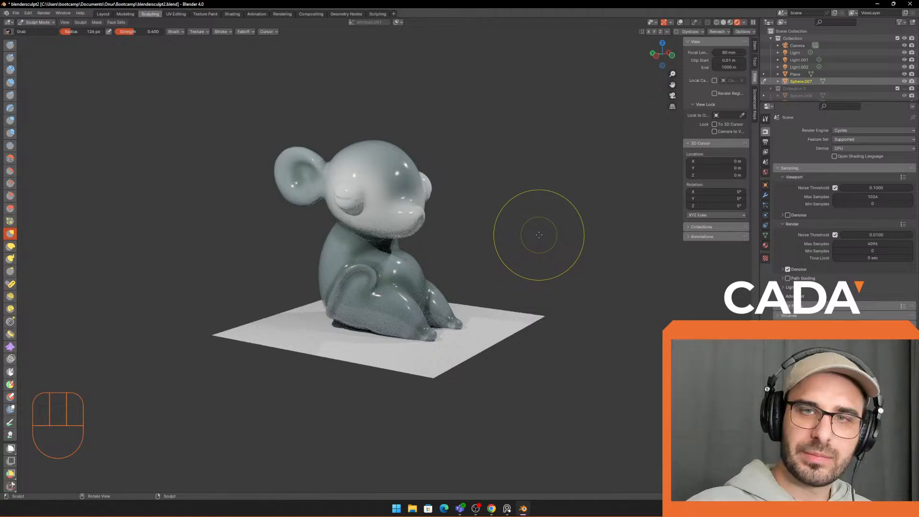
scroll(482, 232, up, 1)
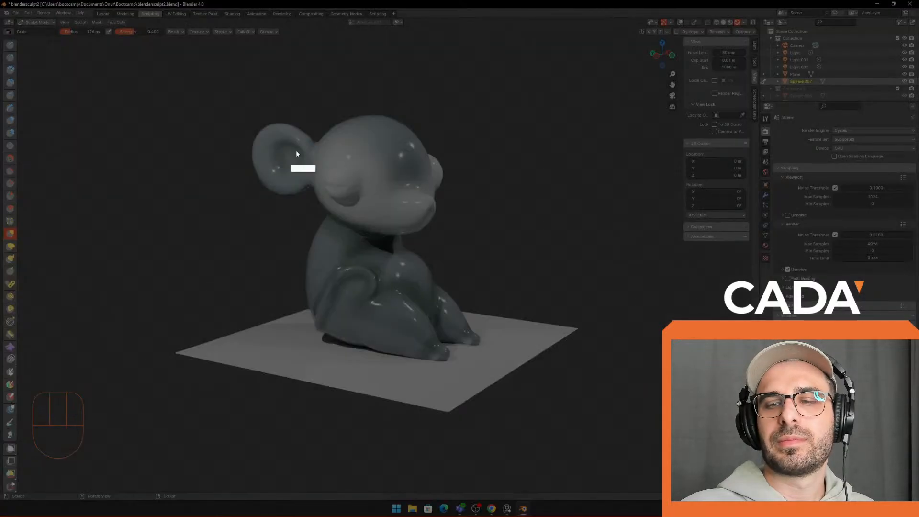
drag(172, 86, 597, 430)
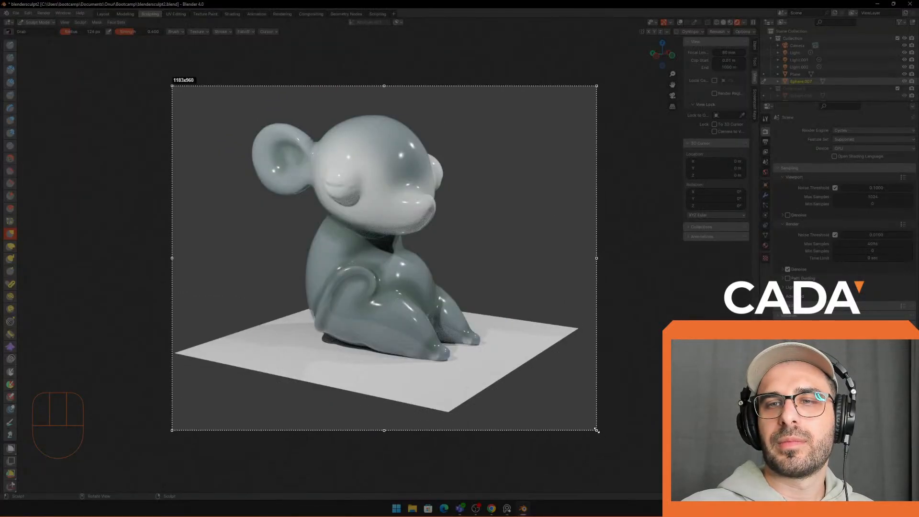
click(569, 437)
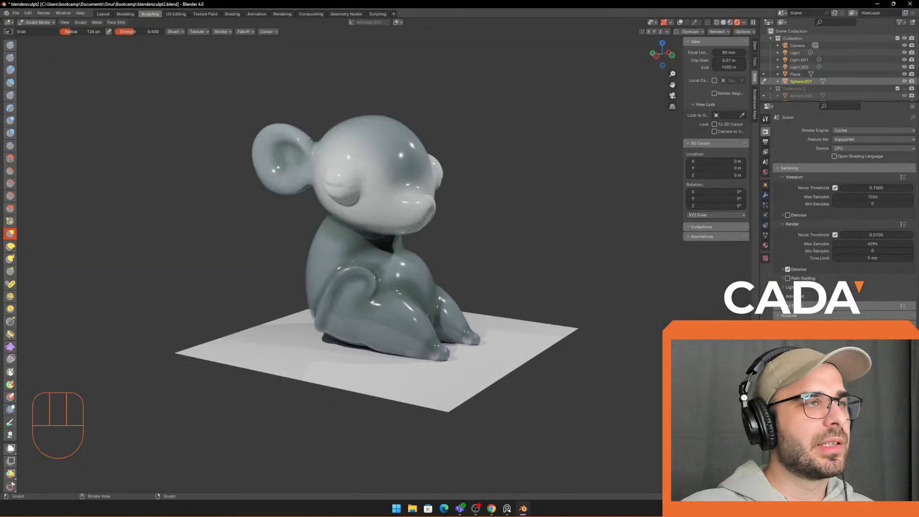
Step: Post the screenshot in Discord's 3d-bootcamp channel with "Here's the little creature we sculpted for todays Sculpting Bootcamp! Hope you all enjoyed" and an emoji
key(alt+Tab)
key(ctrl+v)
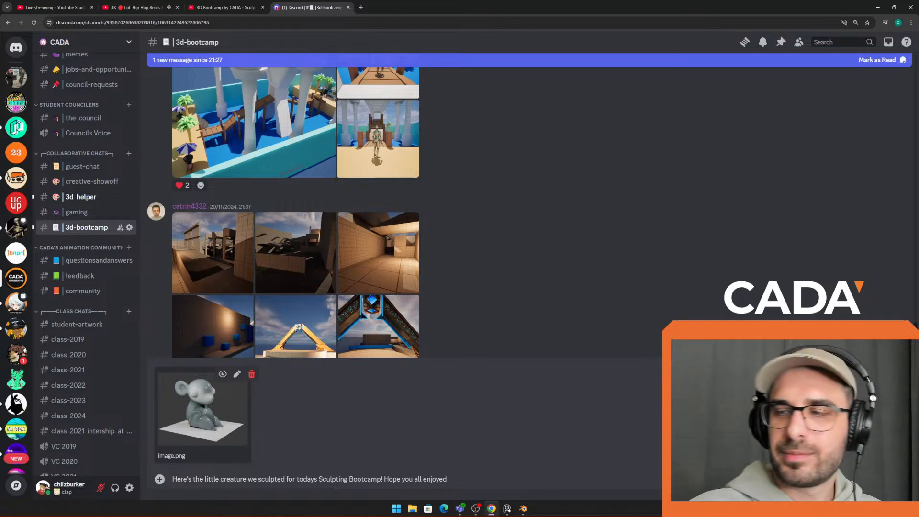
key(ctrl+e)
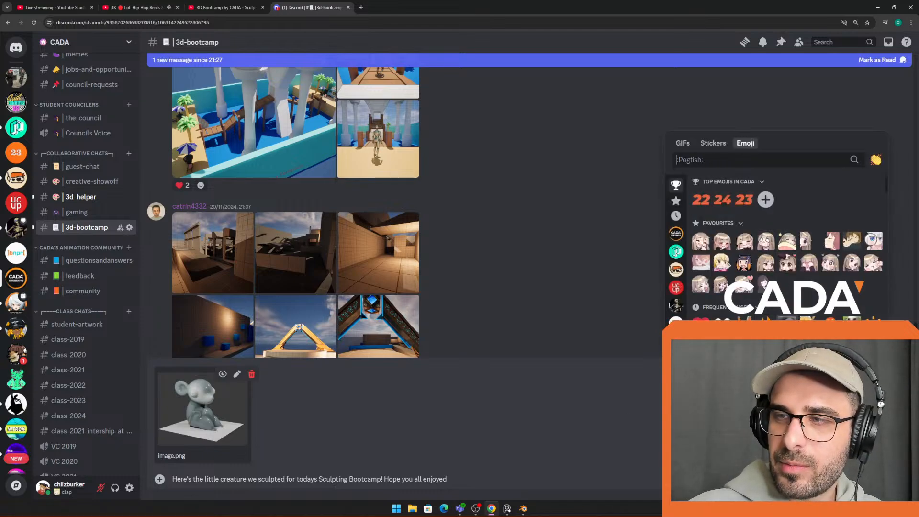
key(Escape)
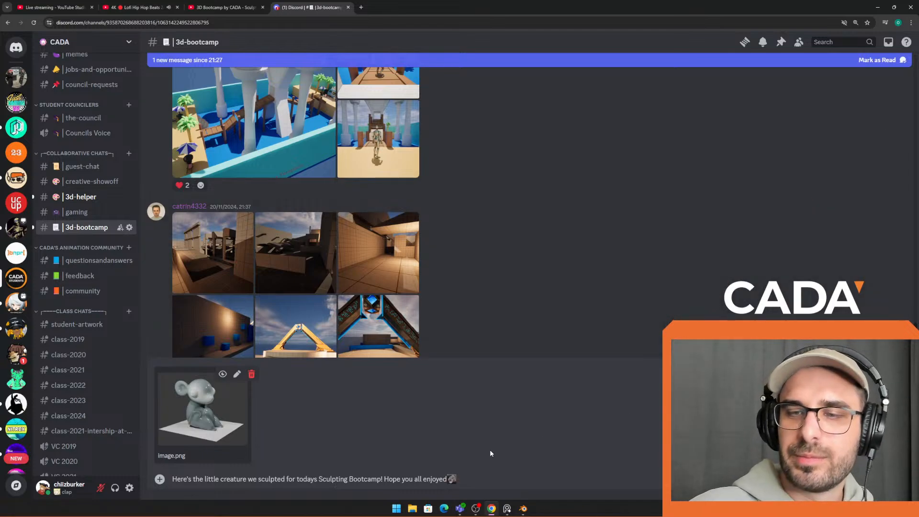
key(Return)
Step: Find the purple hippo post in the channel and examine the render with its reference picture at full size
scroll(703, 144, down, 9)
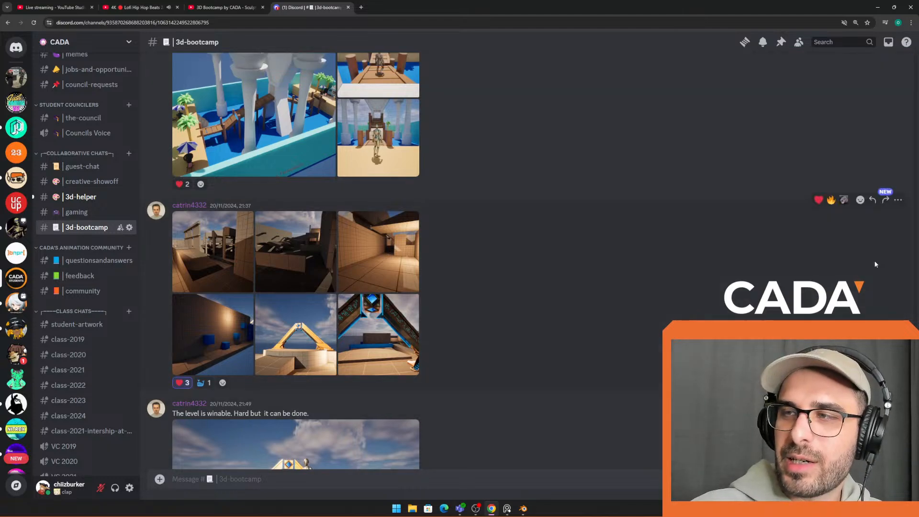
scroll(591, 272, down, 4)
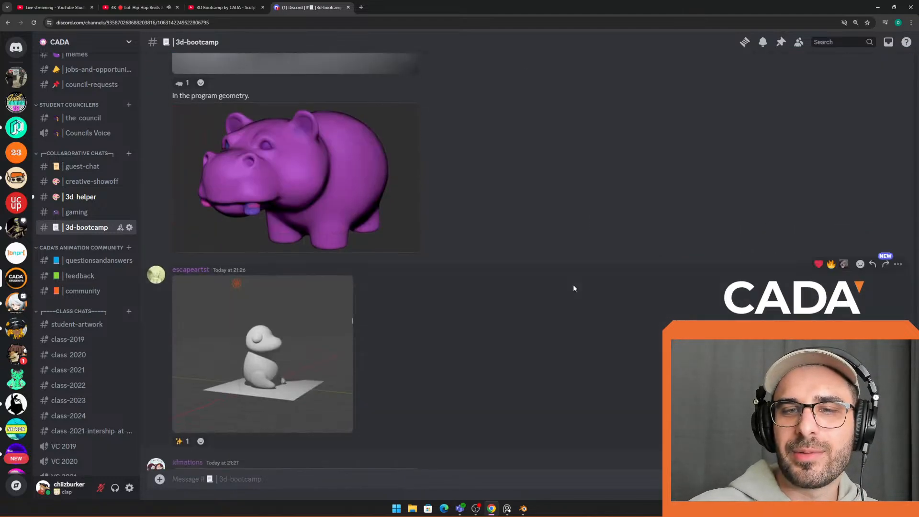
scroll(594, 265, up, 4)
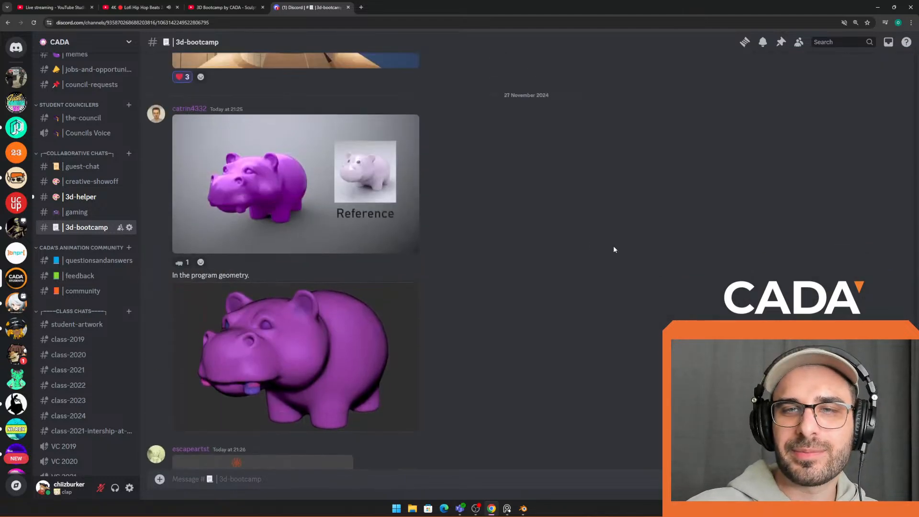
click(348, 183)
click(507, 436)
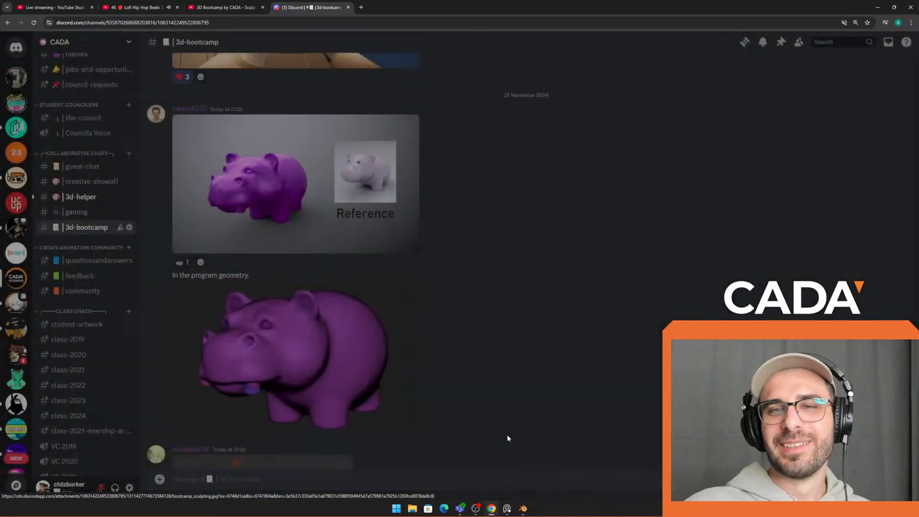
click(355, 242)
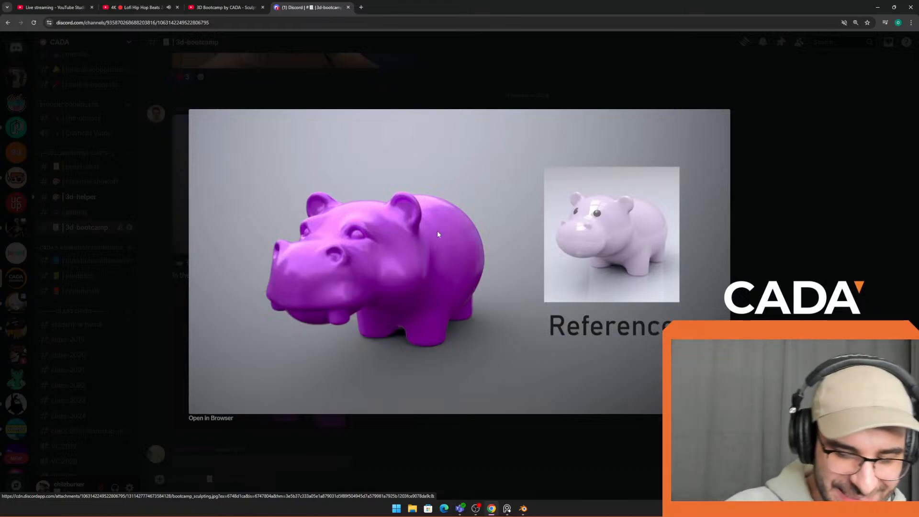
click(750, 242)
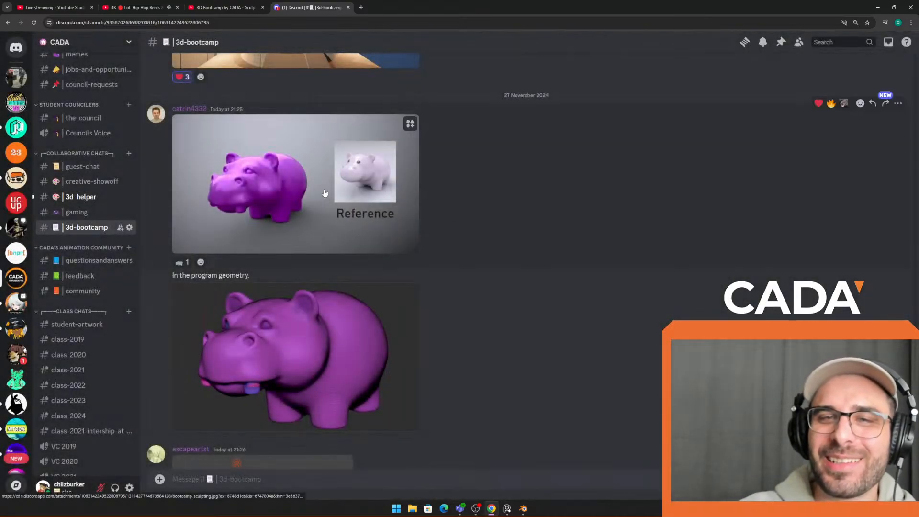
click(287, 223)
click(538, 459)
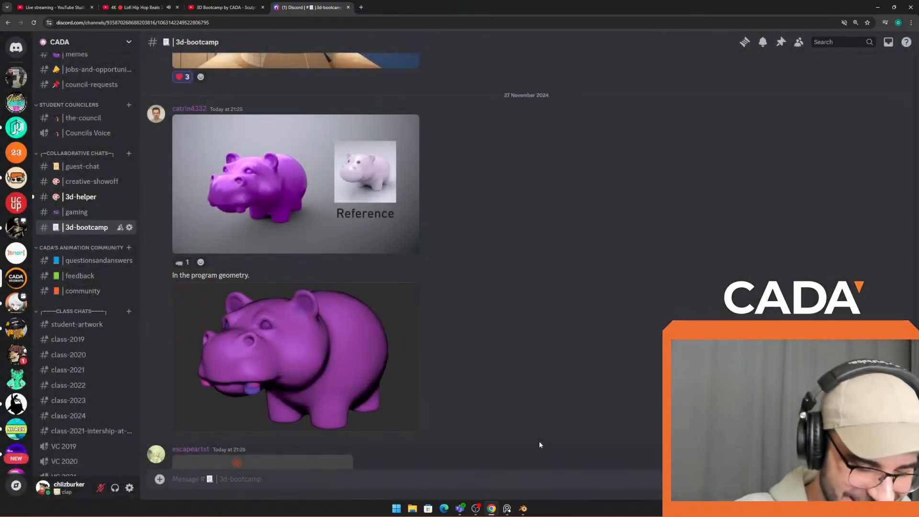
scroll(307, 286, down, 1)
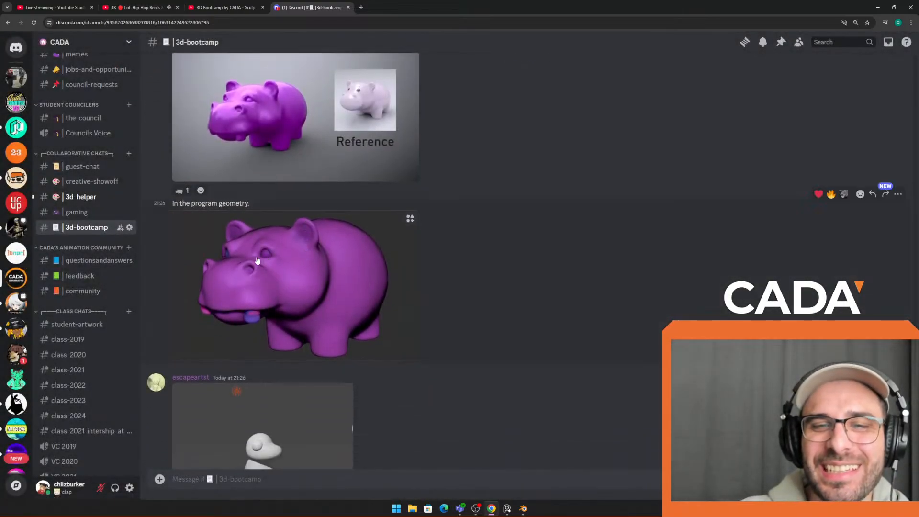
Step: Examine the hippo's "In the program geometry" image at full size and compare it with the render
click(307, 289)
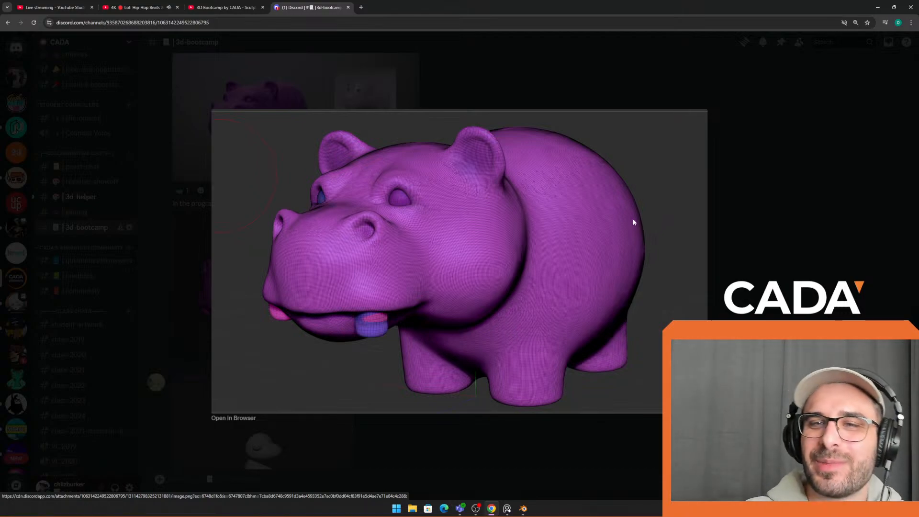
click(774, 211)
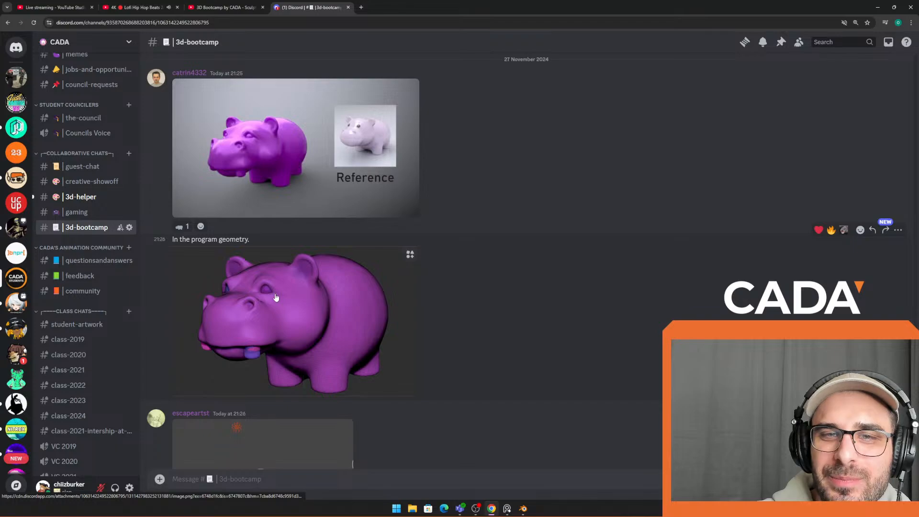
click(308, 311)
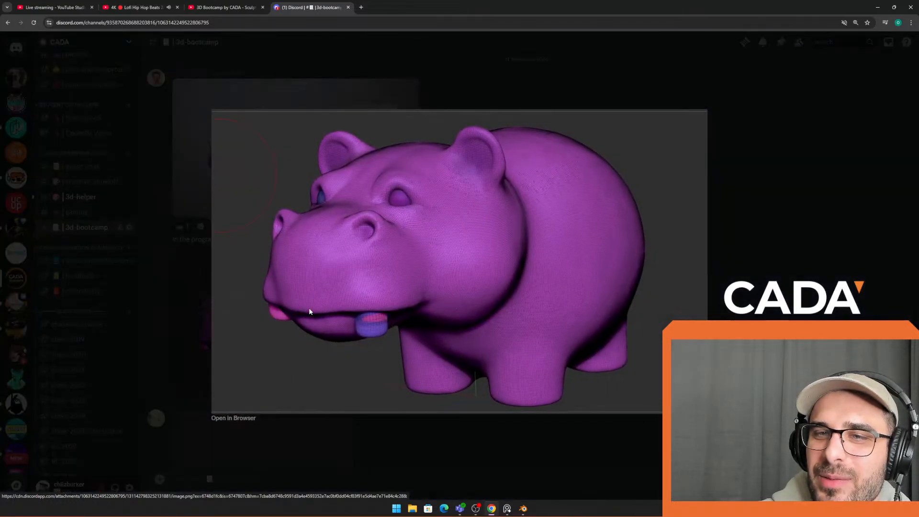
click(887, 303)
click(328, 172)
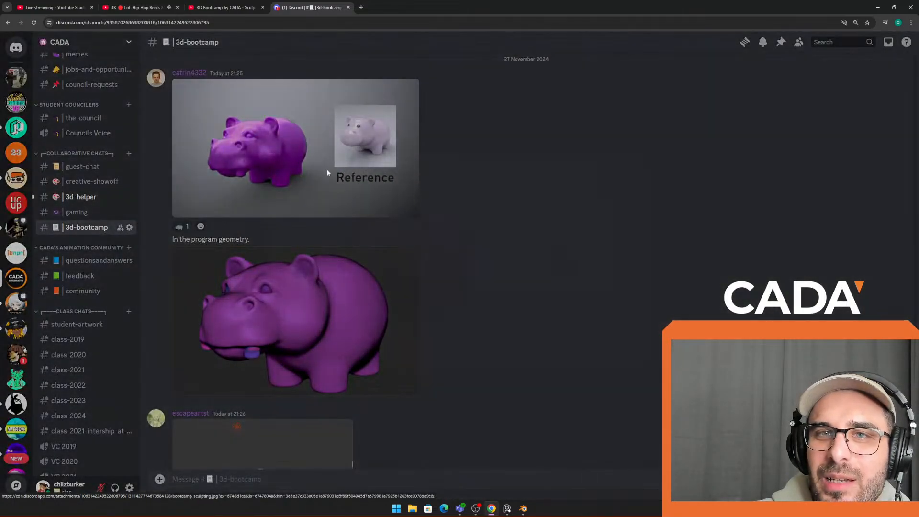
click(778, 248)
click(353, 308)
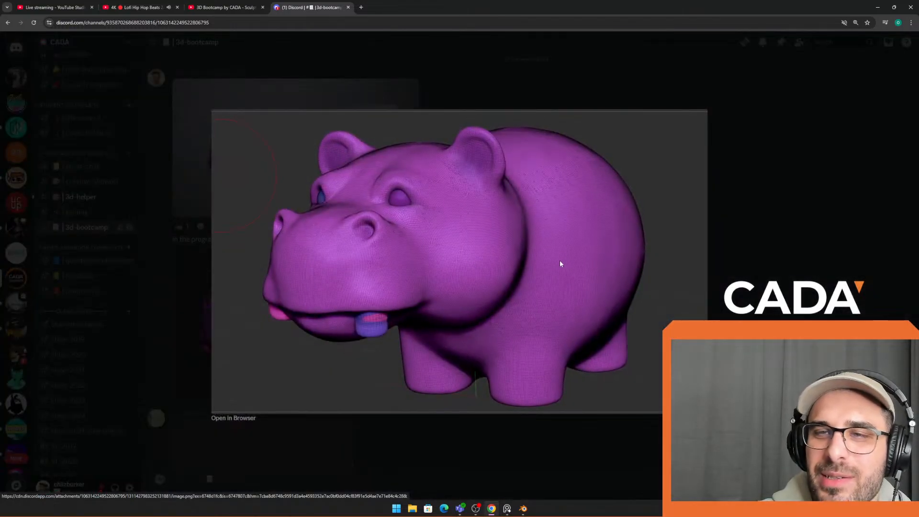
click(786, 252)
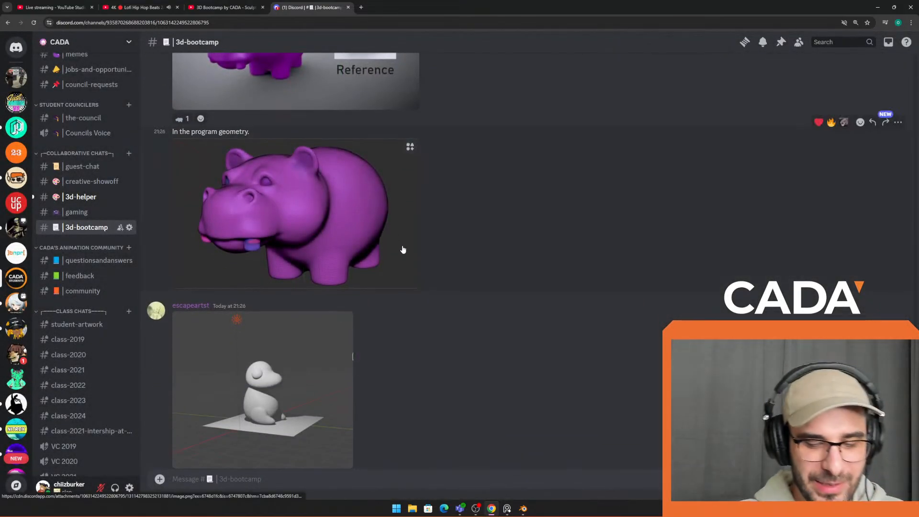
Step: Add a heart reaction to both hippo posts, the geometry image and the render with the reference
scroll(685, 283, up, 2)
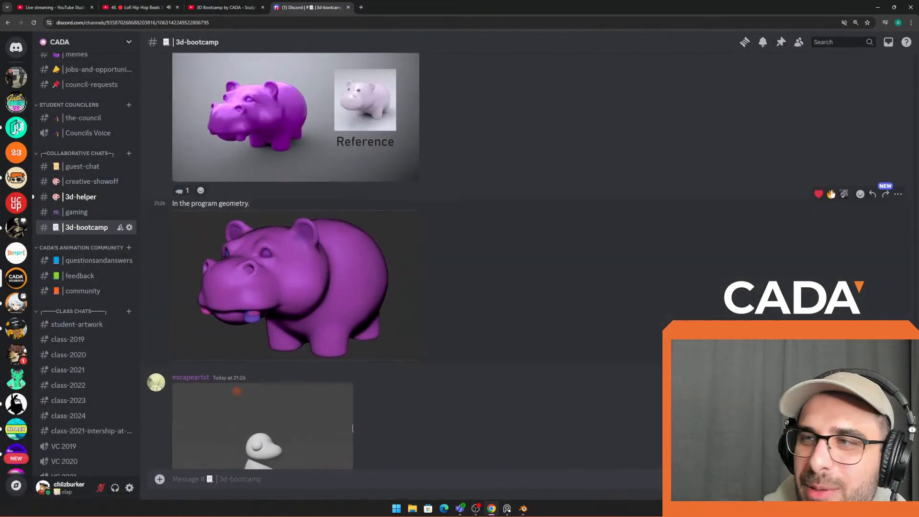
click(819, 194)
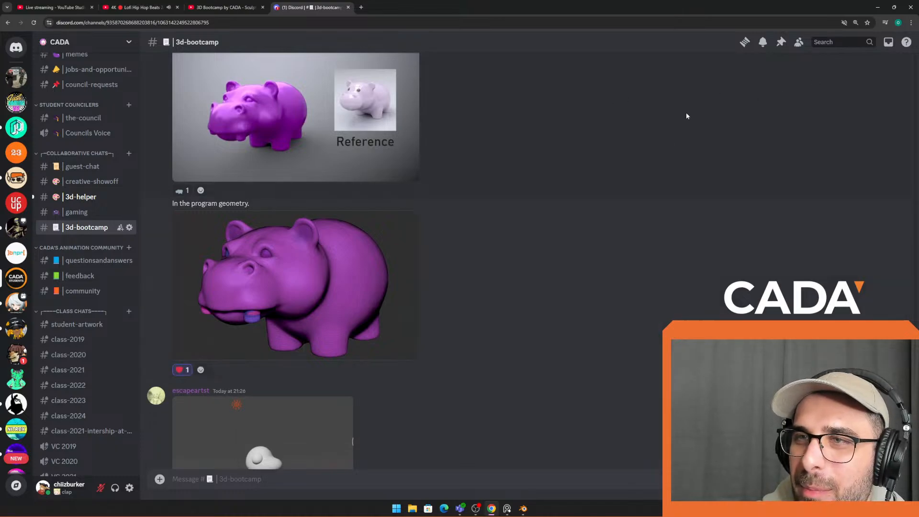
scroll(687, 116, up, 1)
click(820, 72)
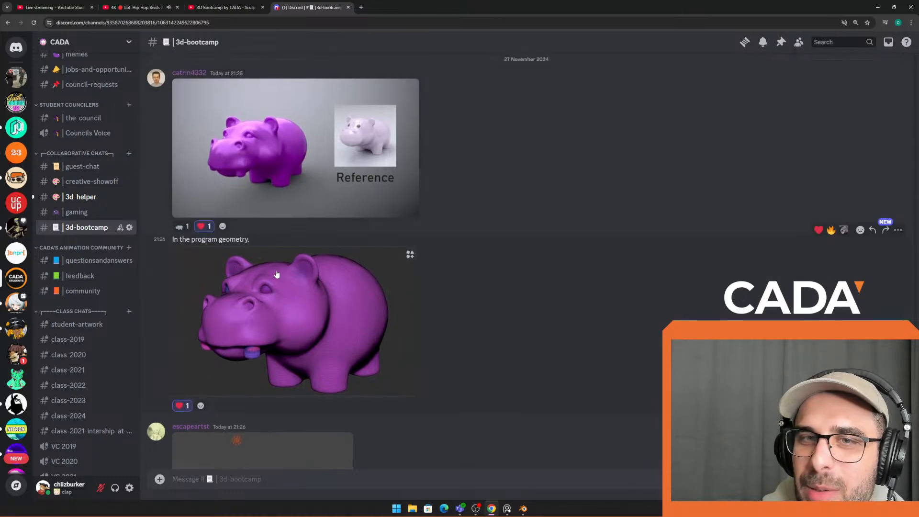
Step: Detach the YouTube bootcamp stream tab and the Discord tab from the shared browser window into separate windows
scroll(276, 274, down, 5)
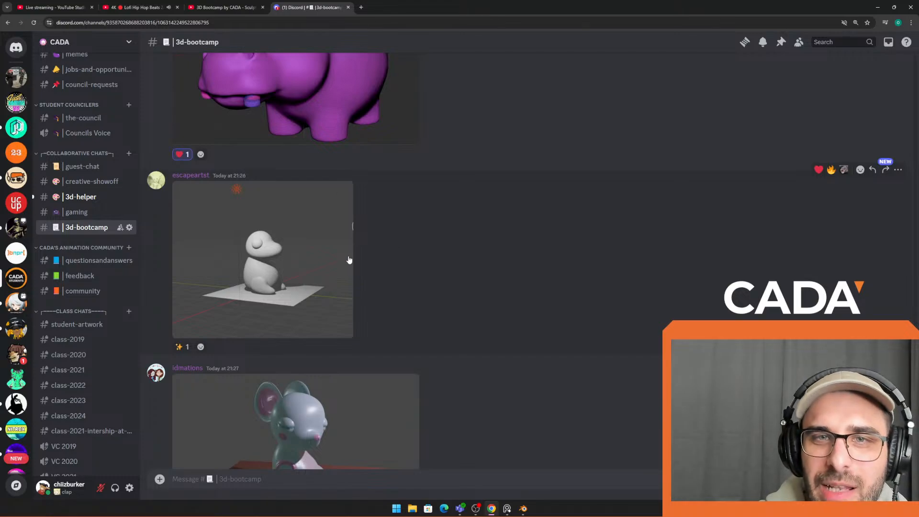
click(238, 9)
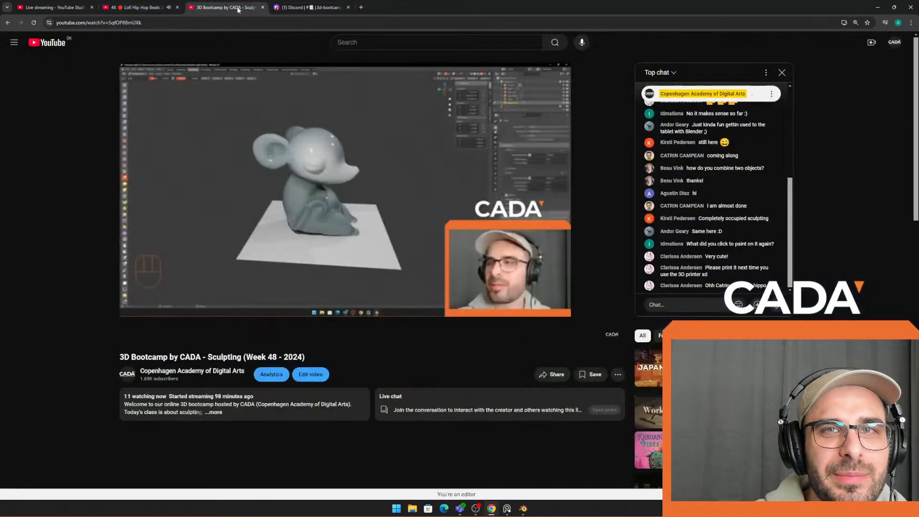
drag(254, 6, 0, 9)
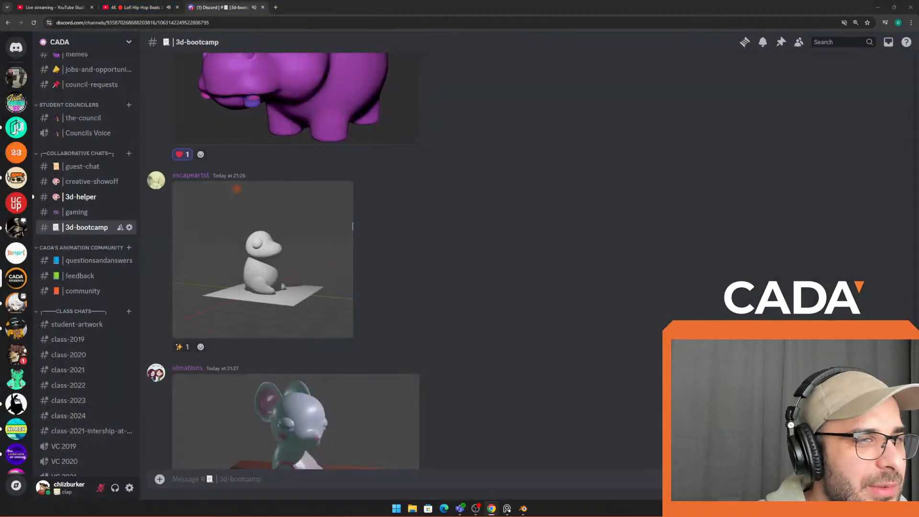
mouse_move(330, 8)
mouse_down()
mouse_move(352, 21)
mouse_move(0, 21)
mouse_move(429, 1)
mouse_up()
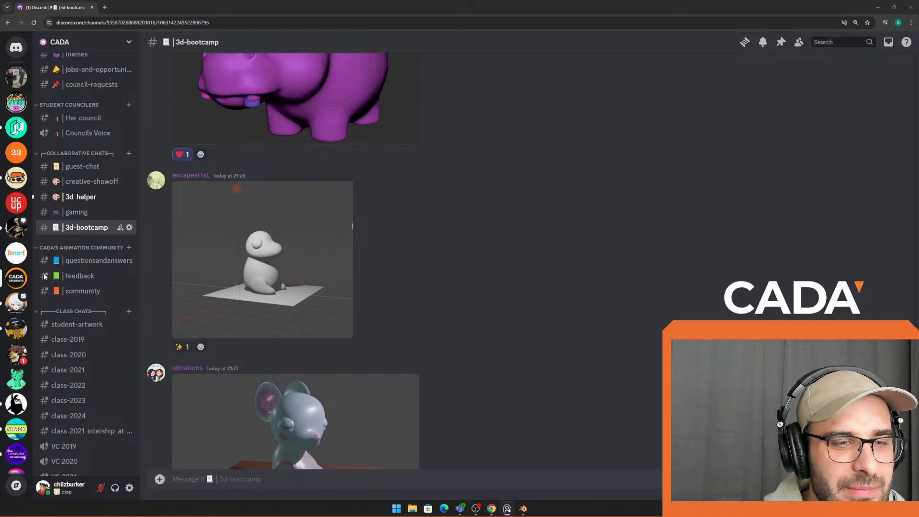
Step: Examine the posted image of the white seated creature on its plane at full size
scroll(502, 243, up, 1)
scroll(479, 244, down, 1)
click(303, 254)
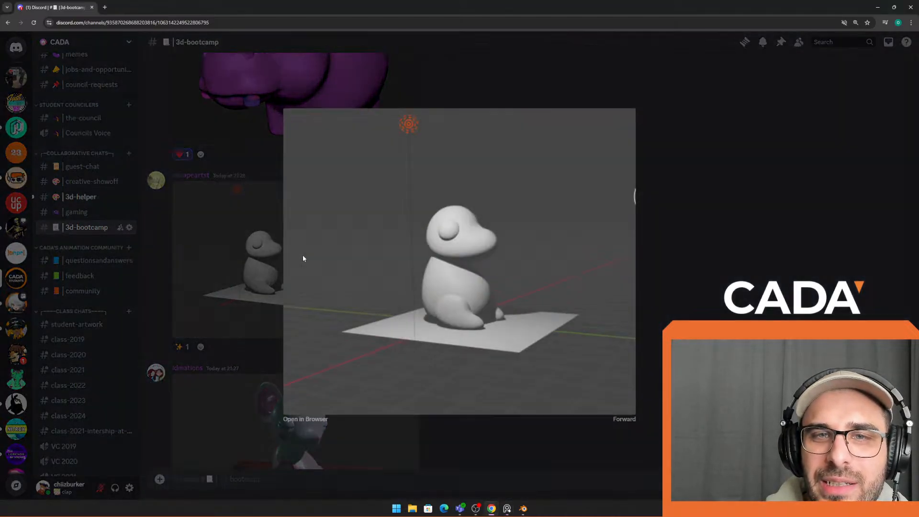
click(197, 248)
click(320, 289)
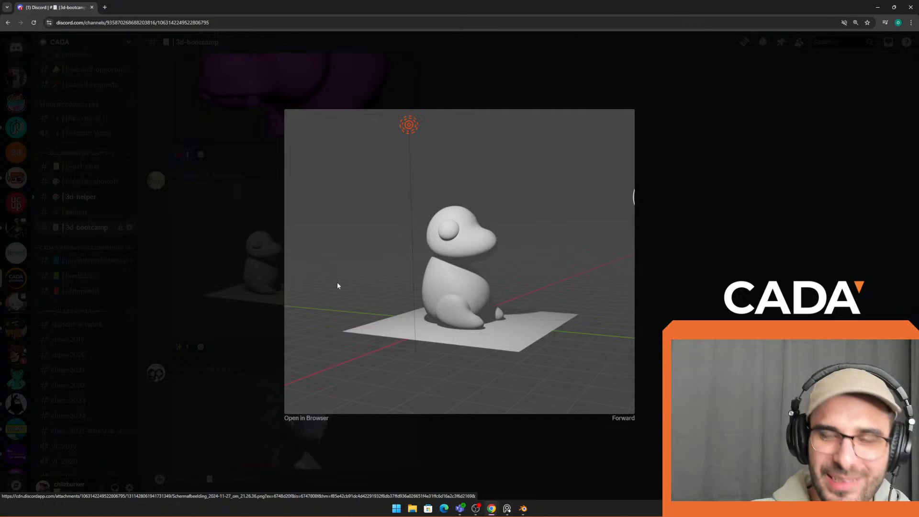
Step: Recheck the white seated creature image at full size and add a heart reaction to its post
click(198, 217)
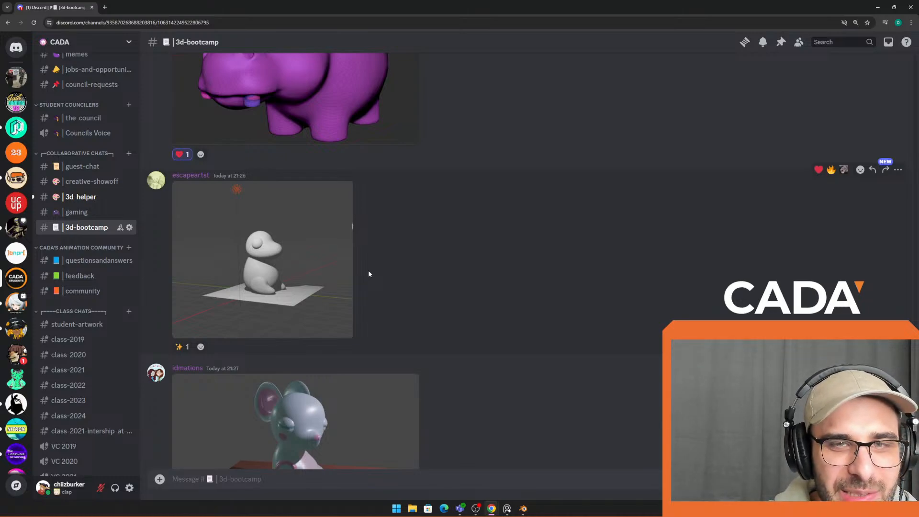
scroll(423, 266, down, 3)
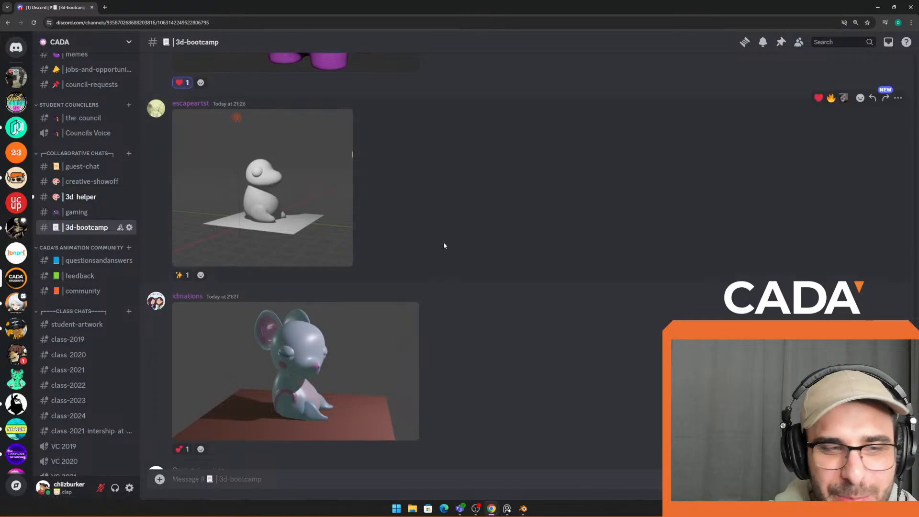
scroll(415, 252, up, 3)
click(292, 248)
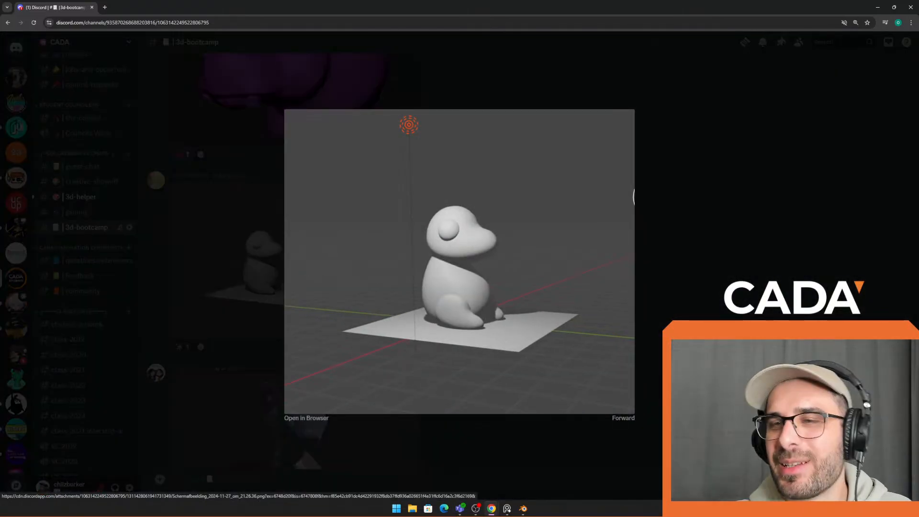
click(830, 229)
click(820, 170)
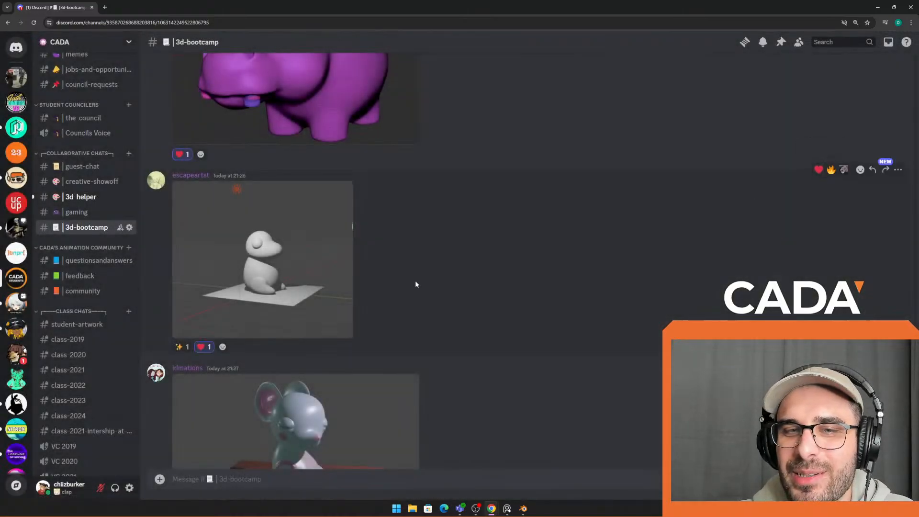
Step: Examine the blue and pink mouse render on the red plane at full size and add a heart reaction to its post
scroll(419, 278, down, 2)
click(407, 318)
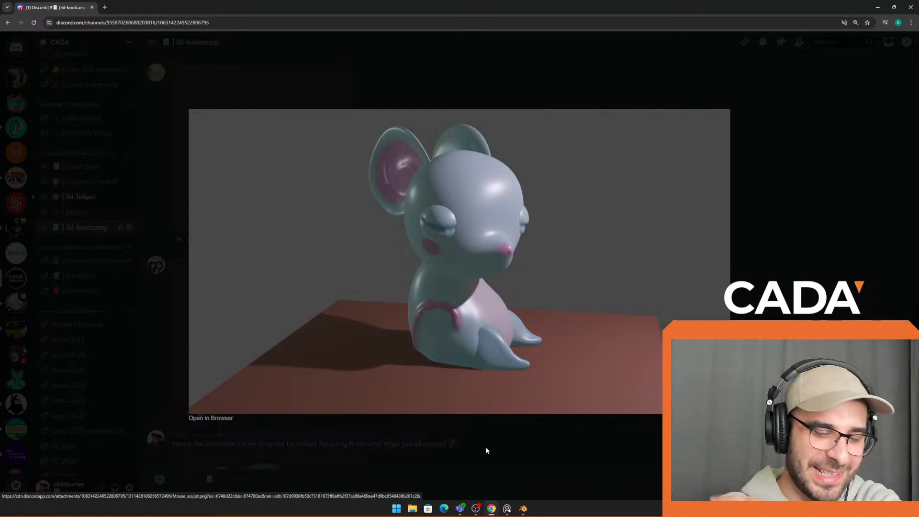
click(796, 223)
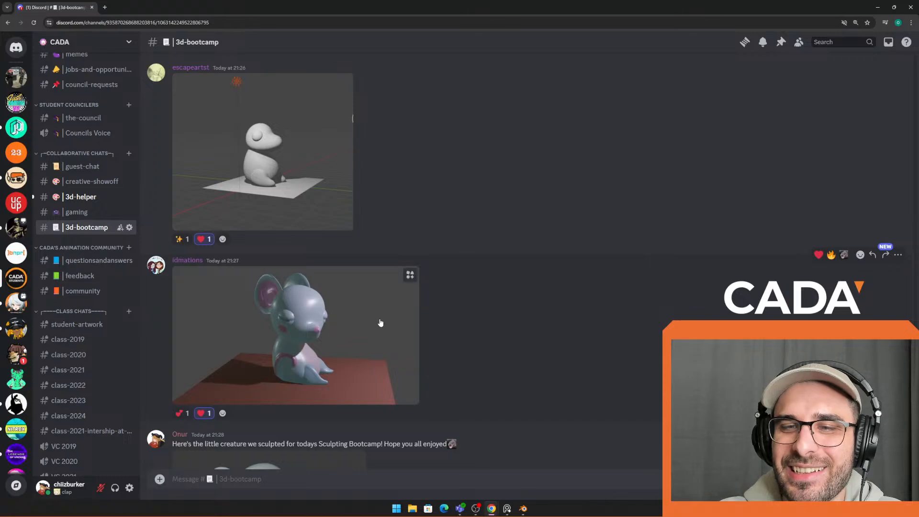
scroll(398, 306, down, 1)
click(411, 300)
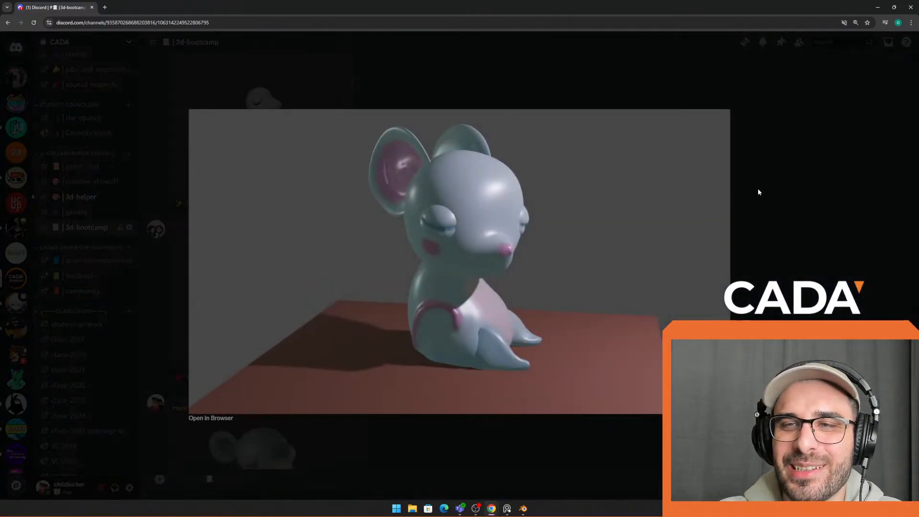
click(759, 192)
Step: Examine the posted glossy grey mouse render on its white plane at full size
scroll(604, 221, down, 3)
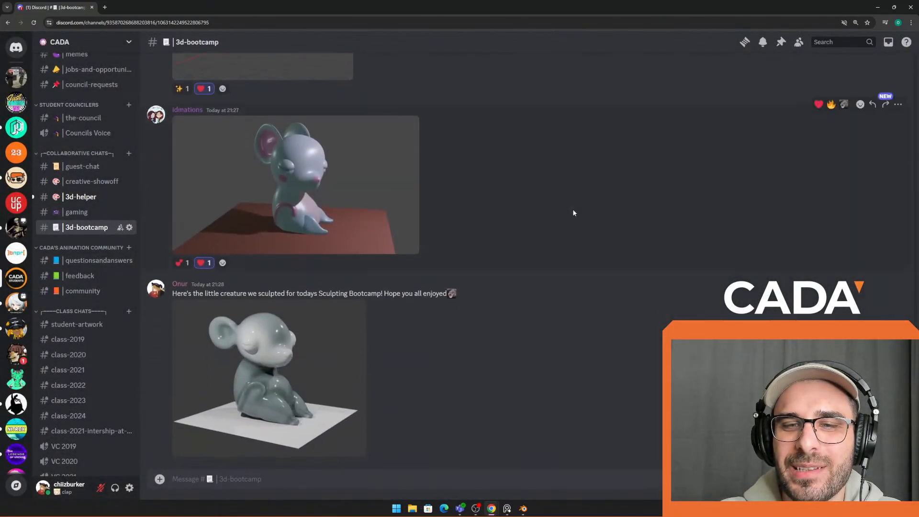
click(312, 381)
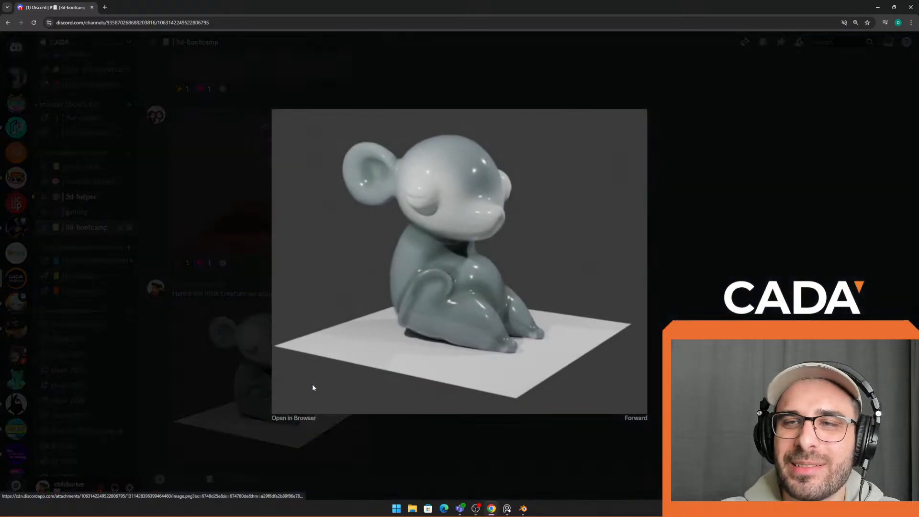
click(254, 333)
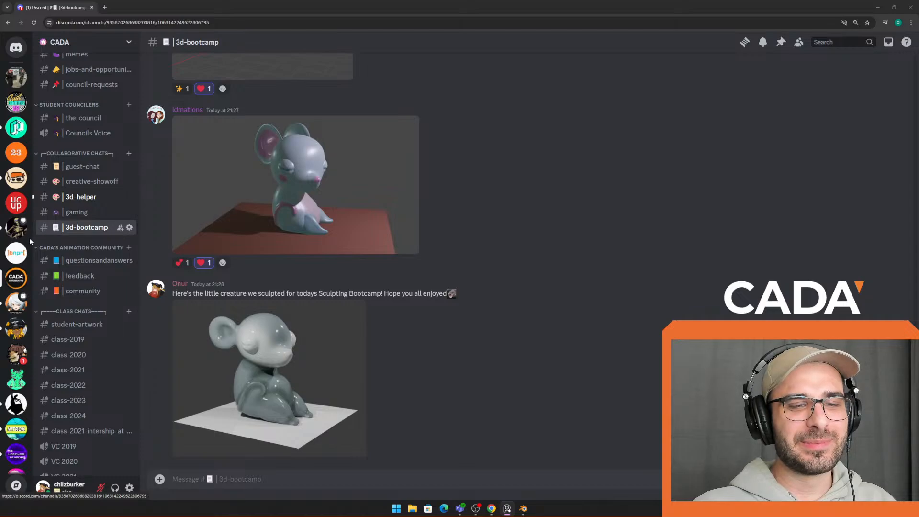
Step: Review the white creature, blue mouse and grey mouse posts in the bootcamp channel along with their reactions
scroll(463, 259, up, 3)
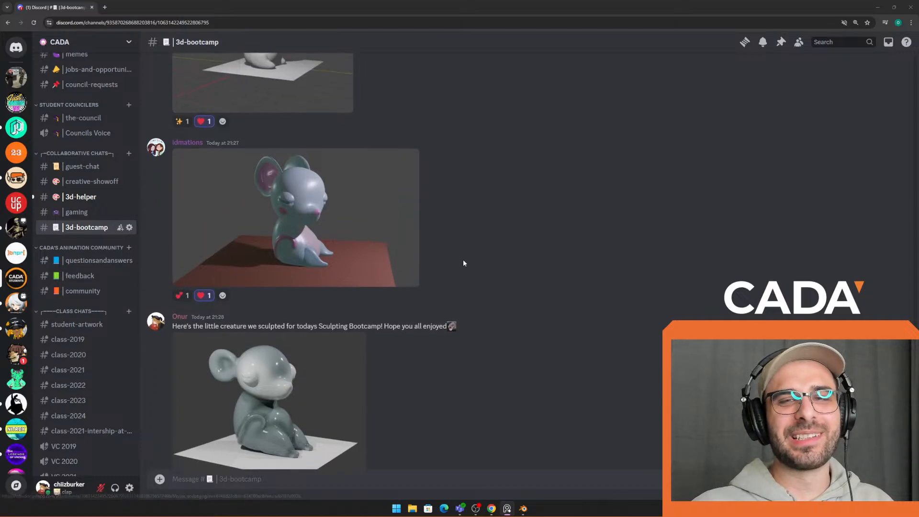
scroll(464, 260, up, 2)
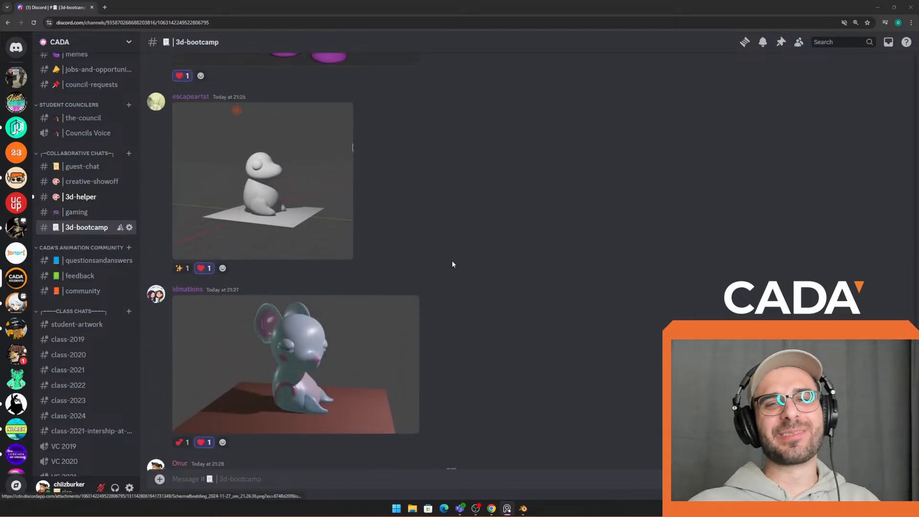
scroll(453, 262, down, 2)
scroll(452, 266, down, 3)
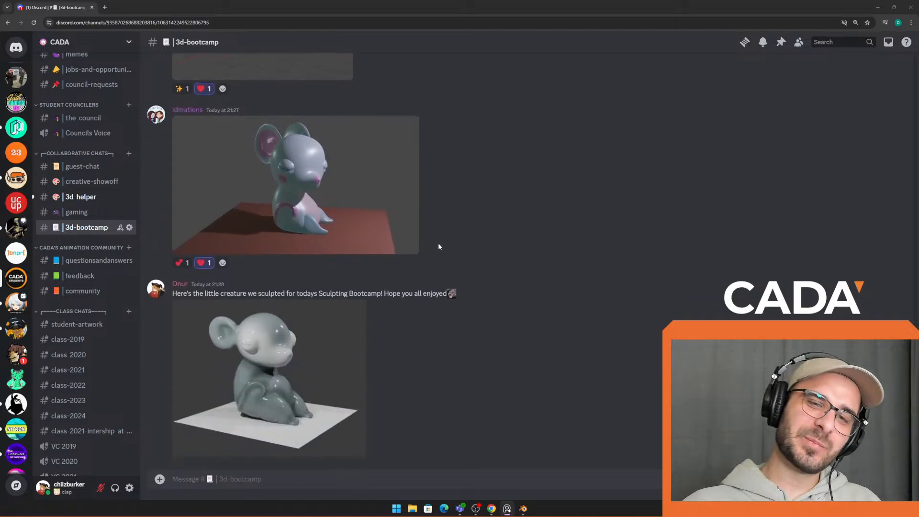
click(300, 404)
click(229, 383)
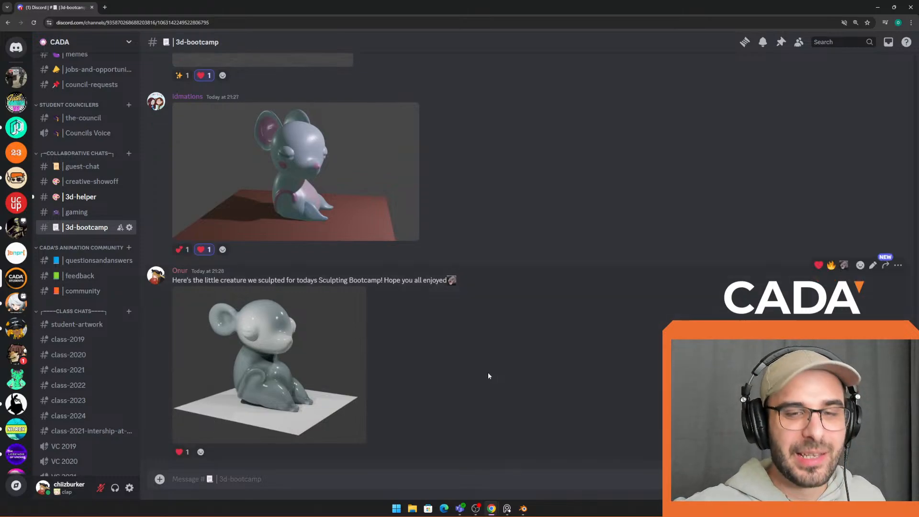
scroll(589, 223, up, 3)
scroll(579, 218, down, 3)
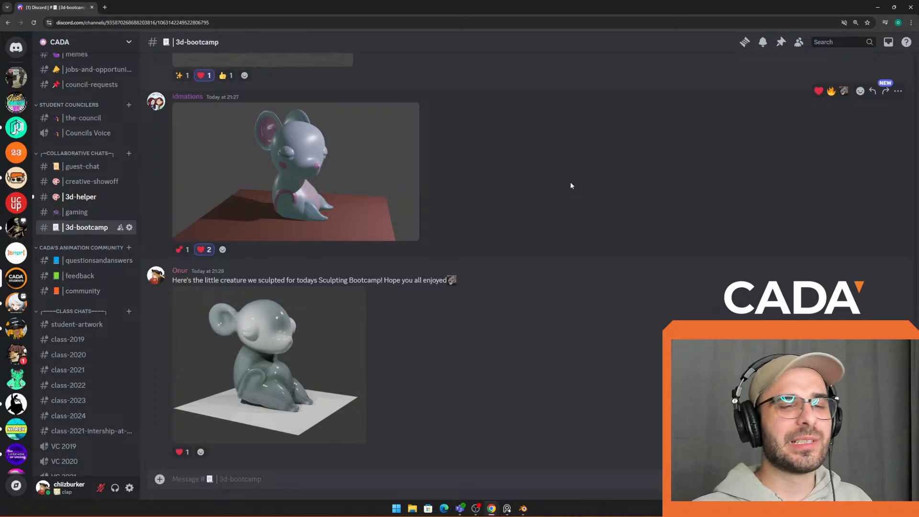
scroll(513, 268, up, 3)
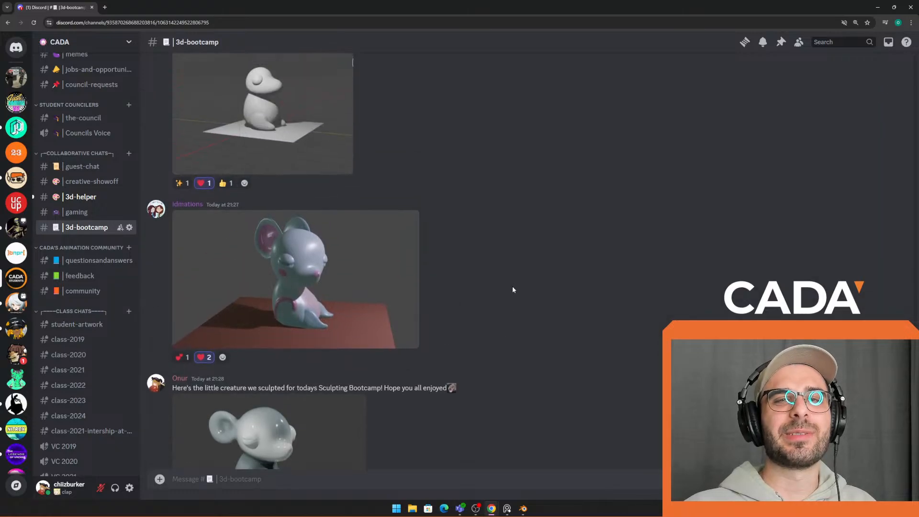